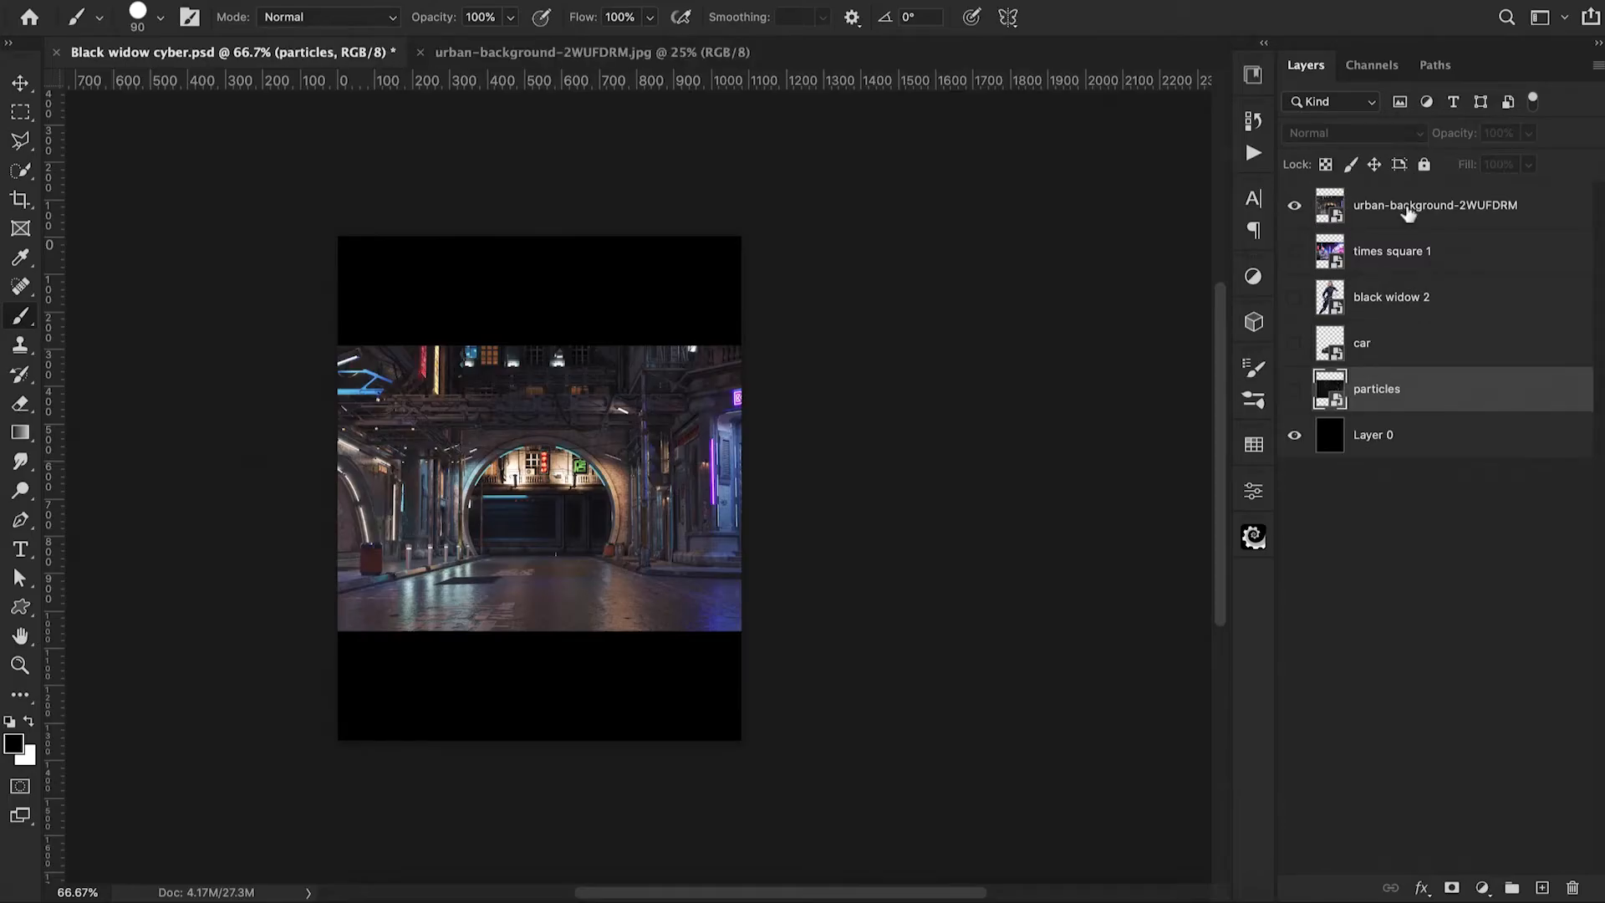
# Scale the urban-background layer to 45.65% and place it at X 281.05 px, Y 565.18 px, flush with the canvas's upper edge
pyautogui.click(1409, 214)
pyautogui.hotkey('ctrl', 't')
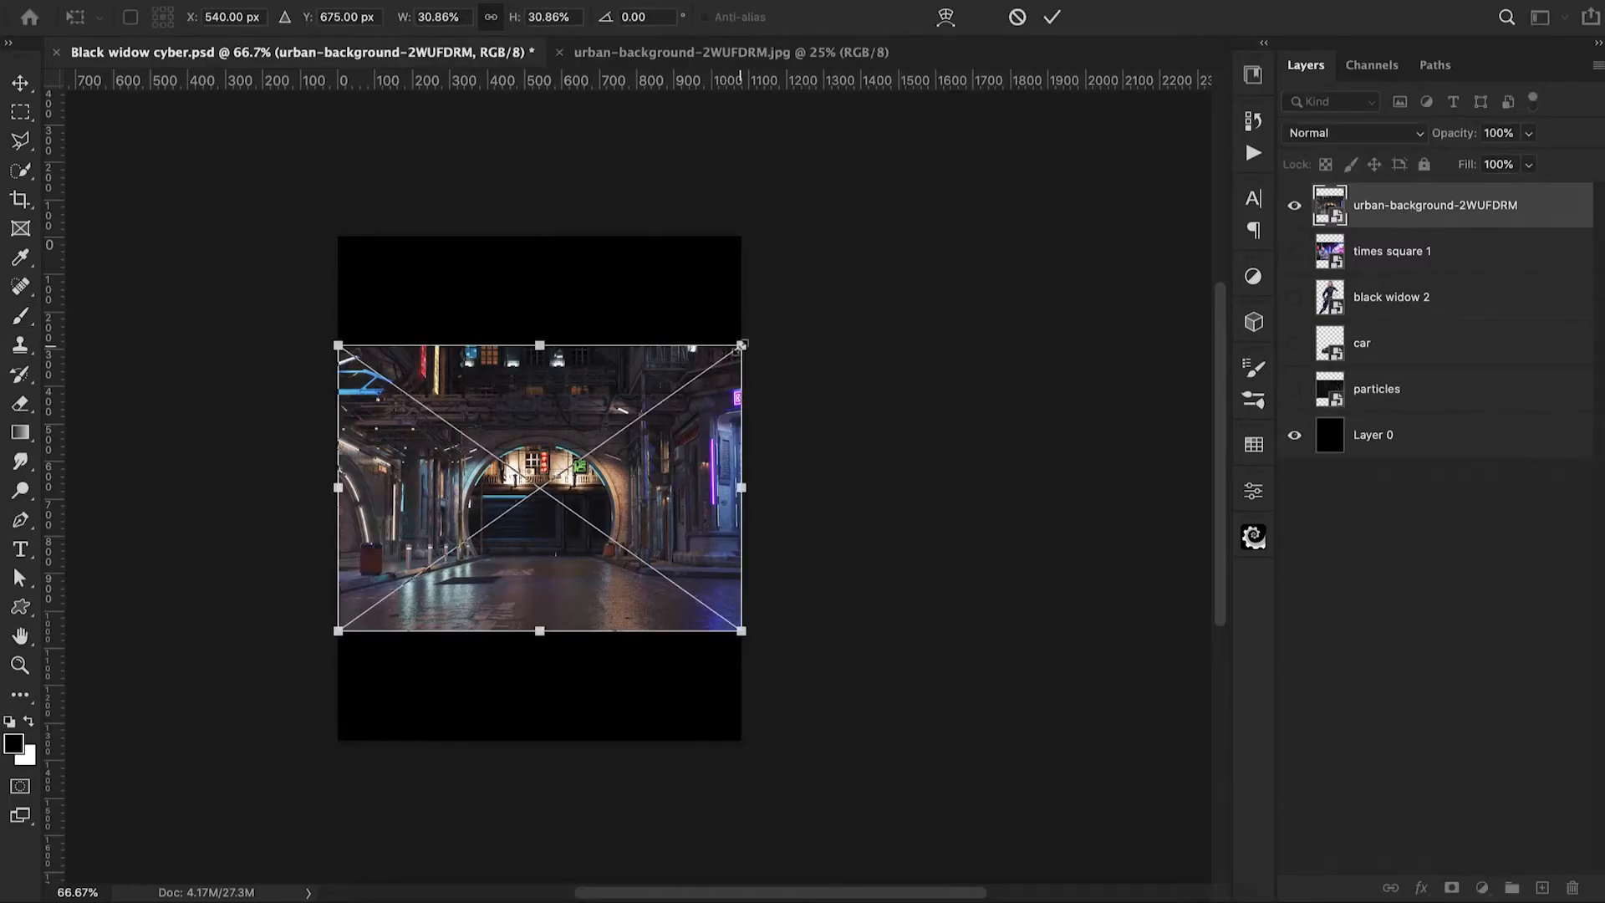
pyautogui.moveTo(742, 345); pyautogui.dragTo(838, 276)
pyautogui.moveTo(554, 547); pyautogui.dragTo(458, 547)
pyautogui.scroll(2, 458, 547)
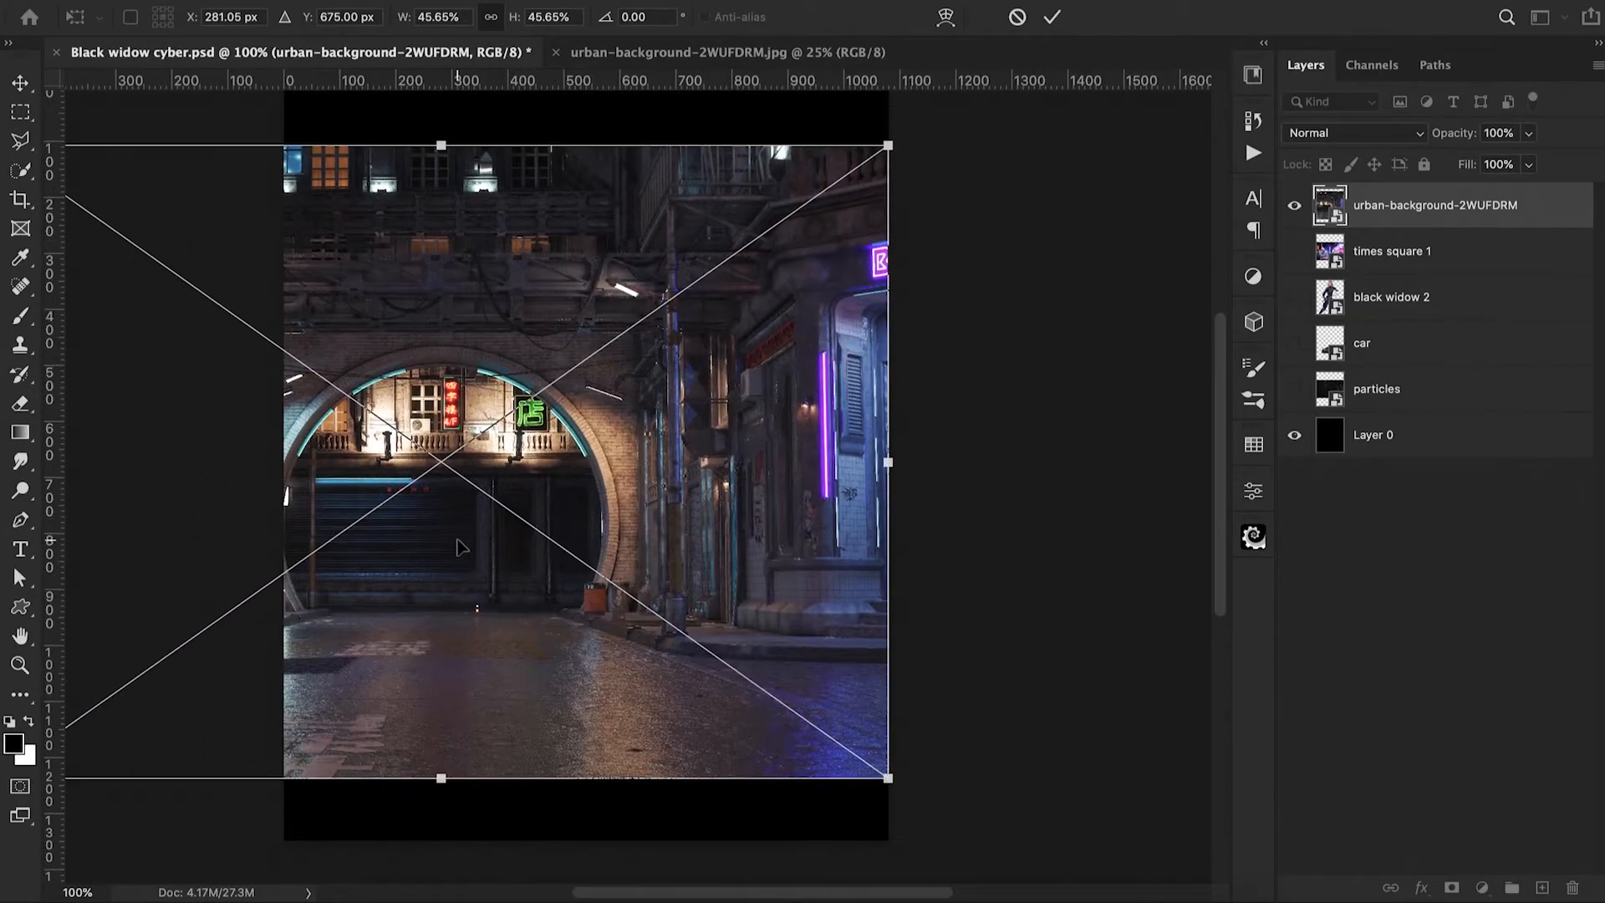
pyautogui.moveTo(564, 528); pyautogui.dragTo(578, 492)
pyautogui.scroll(3, 564, 498)
pyautogui.scroll(-3, 689, 594)
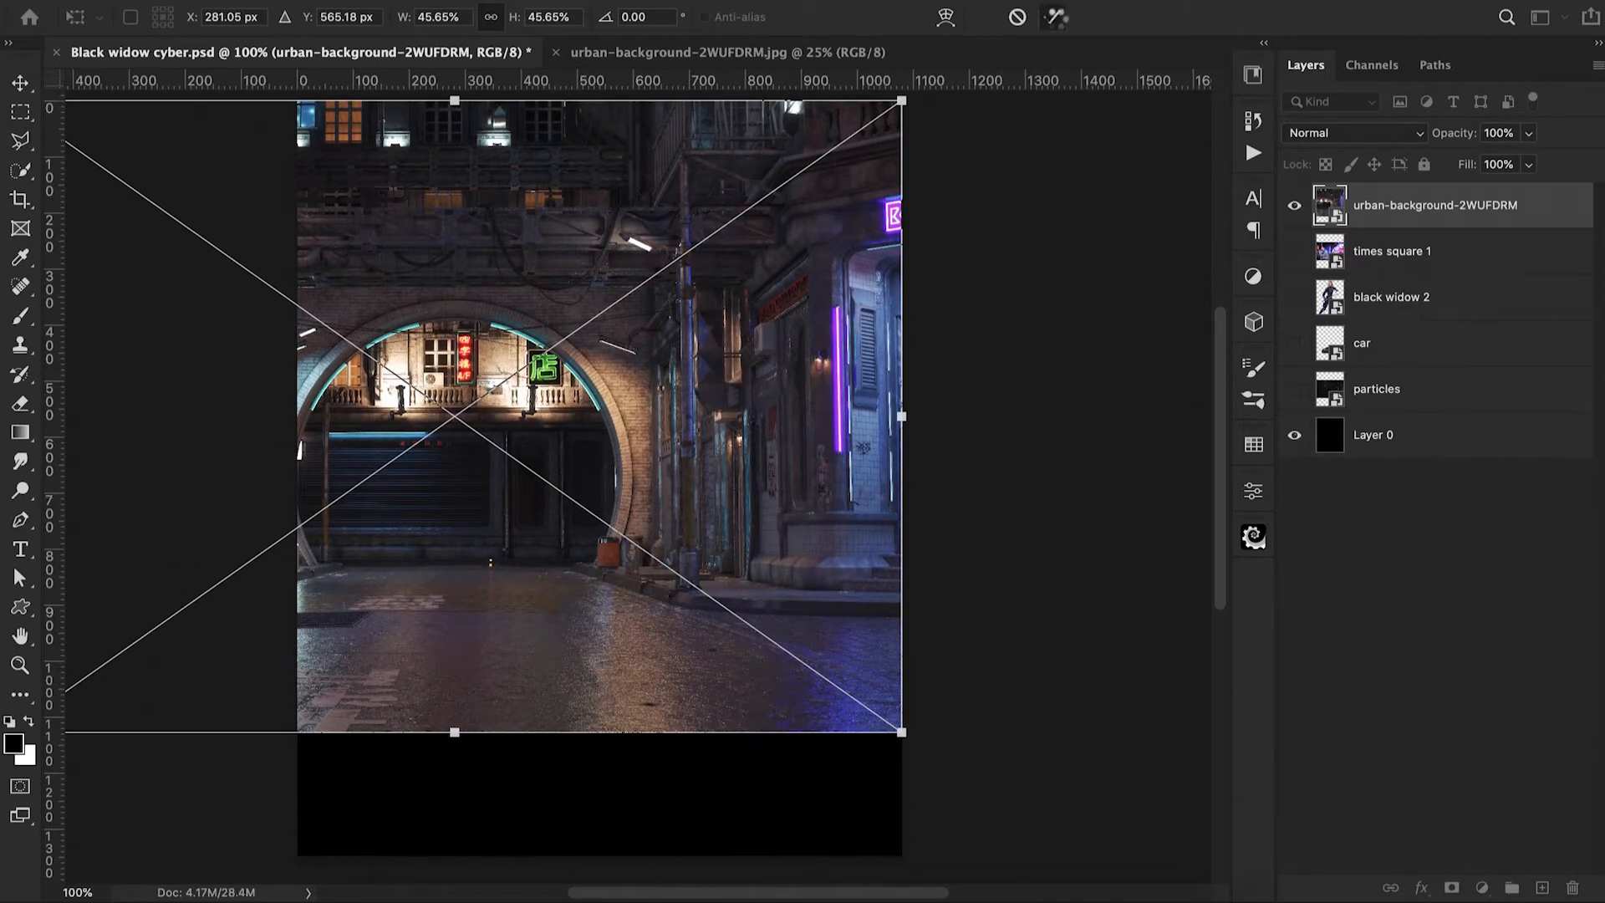
pyautogui.press('Return')
# Open the urban-background smart object and patch the white road markings in the foreground with clean asphalt, returning to the composite
pyautogui.press('b')
pyautogui.doubleClick(1320, 201)
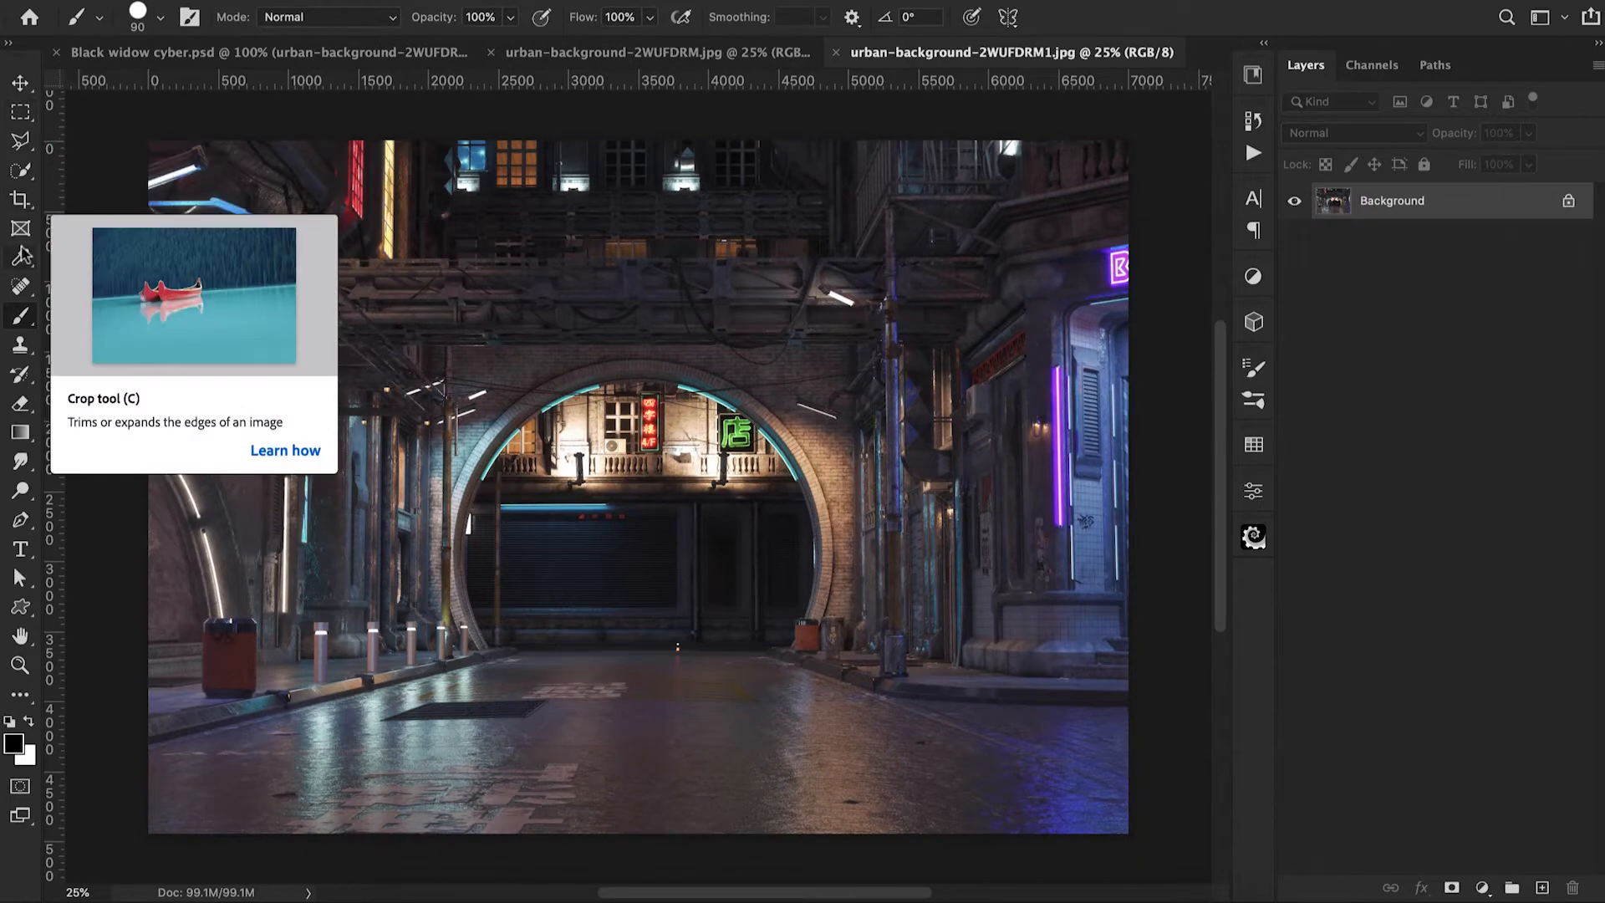
pyautogui.click(22, 288)
pyautogui.click(112, 326)
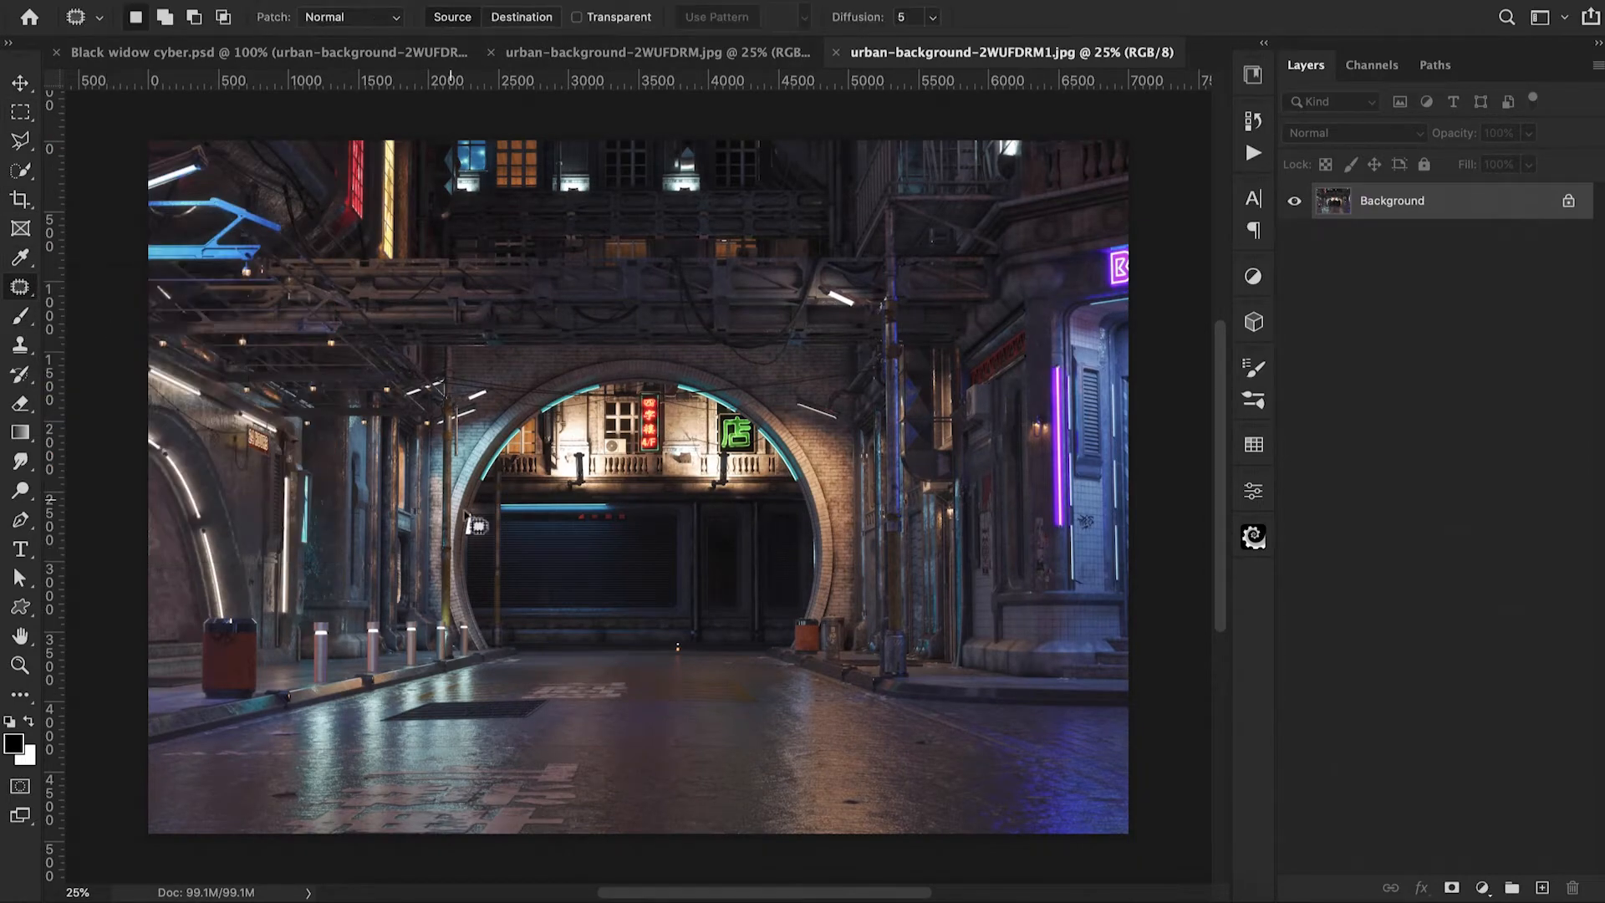
pyautogui.scroll(-5, 616, 623)
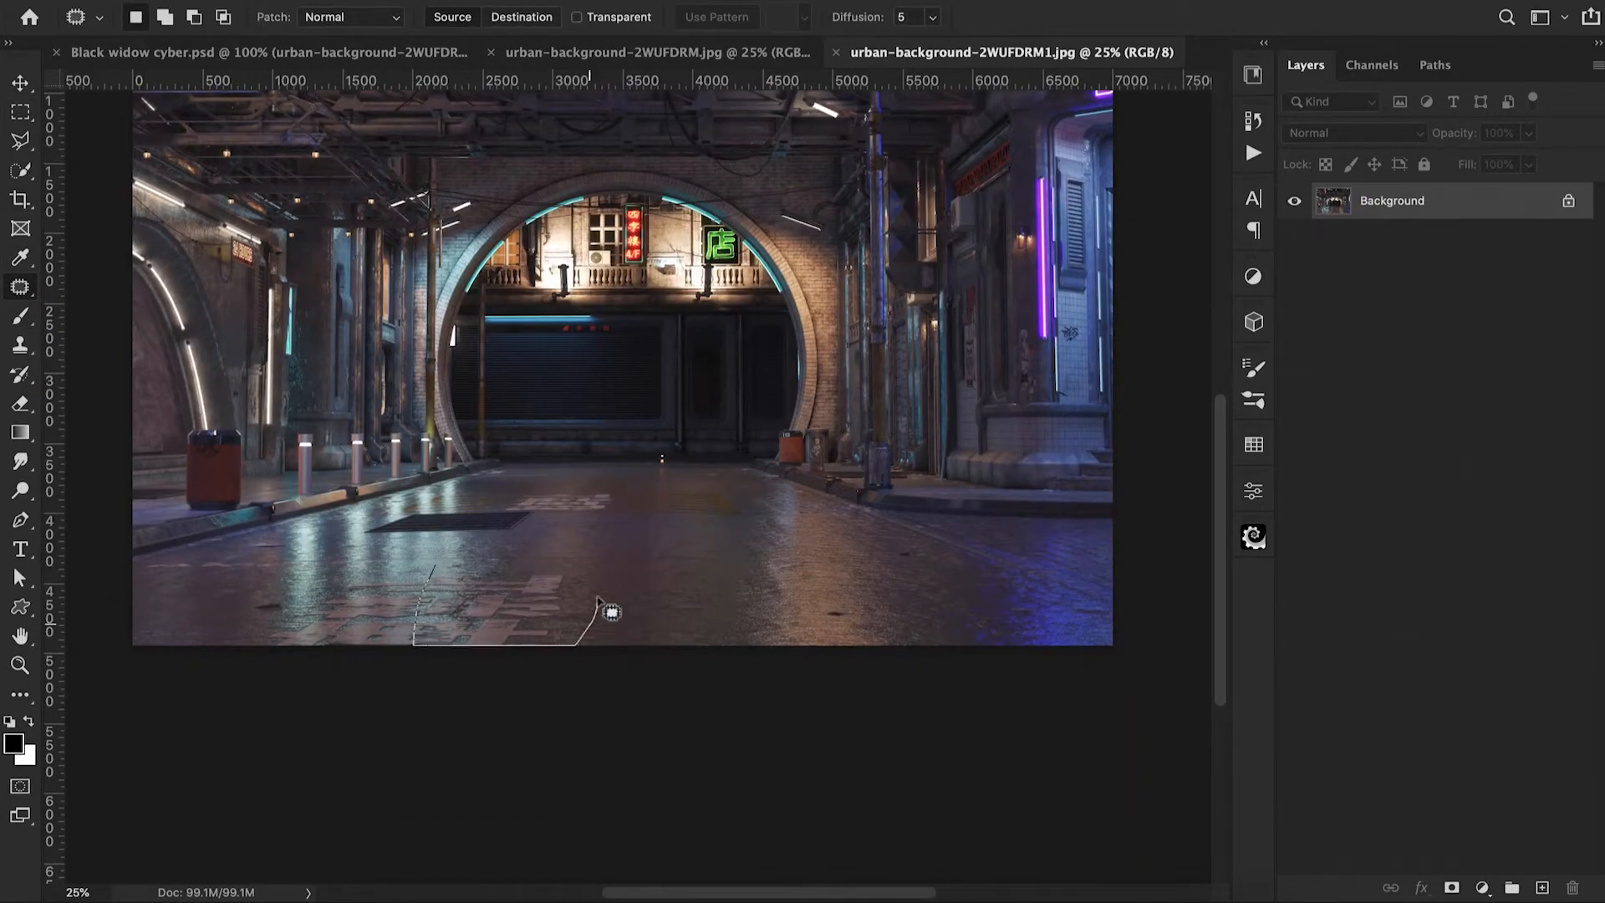
pyautogui.moveTo(439, 571); pyautogui.dragTo(415, 644)
pyautogui.moveTo(601, 613); pyautogui.dragTo(645, 627)
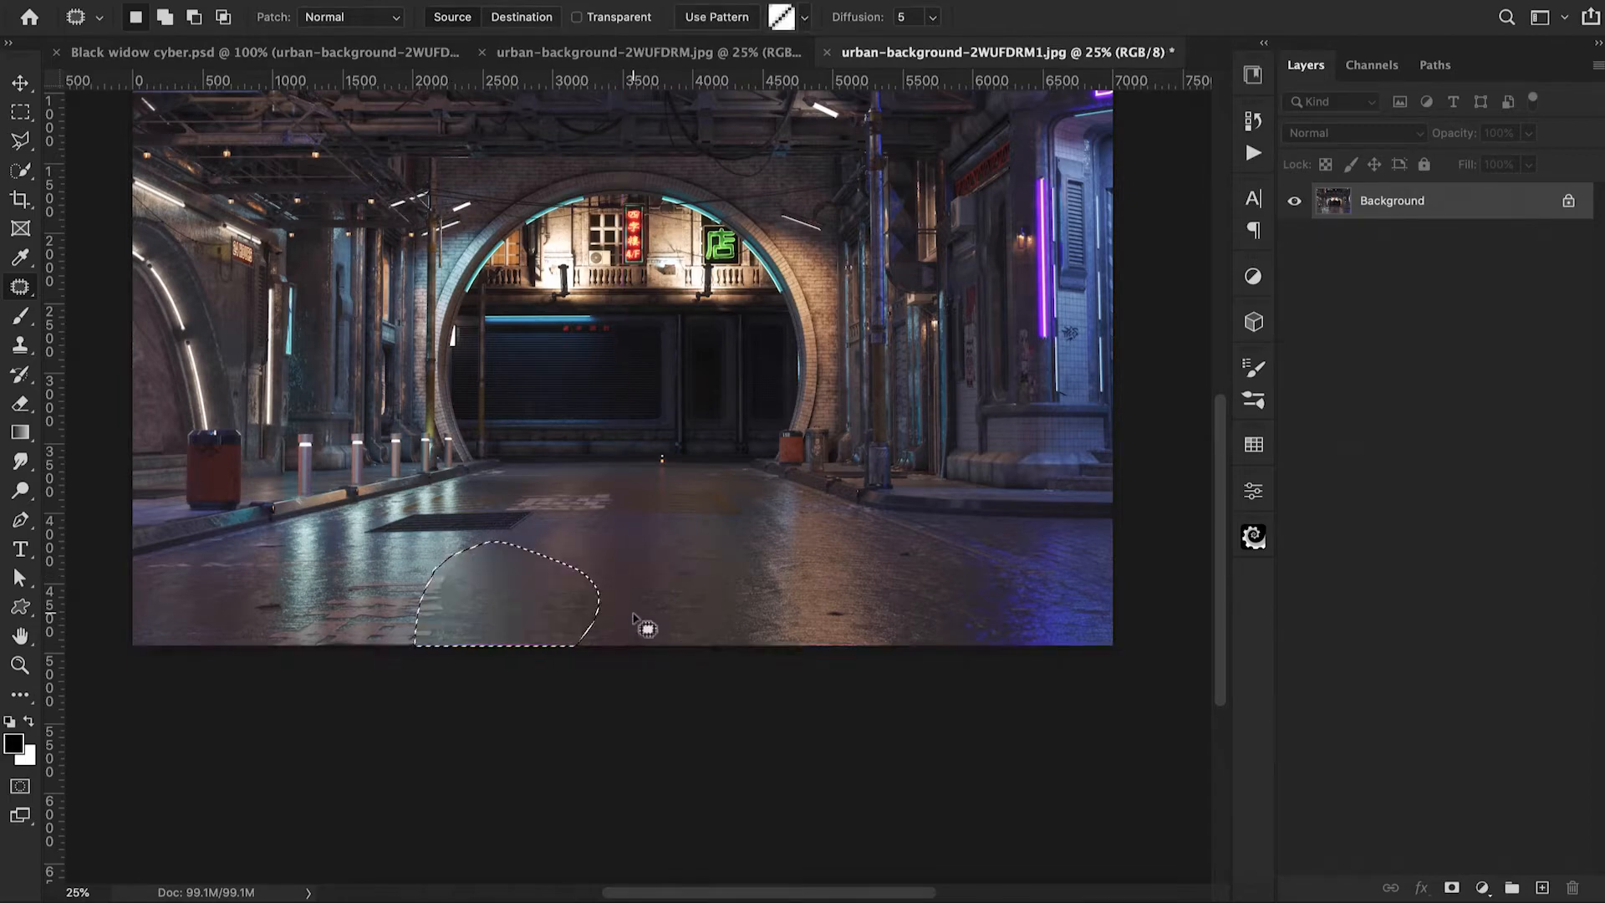
pyautogui.hotkey('ctrl', 'd')
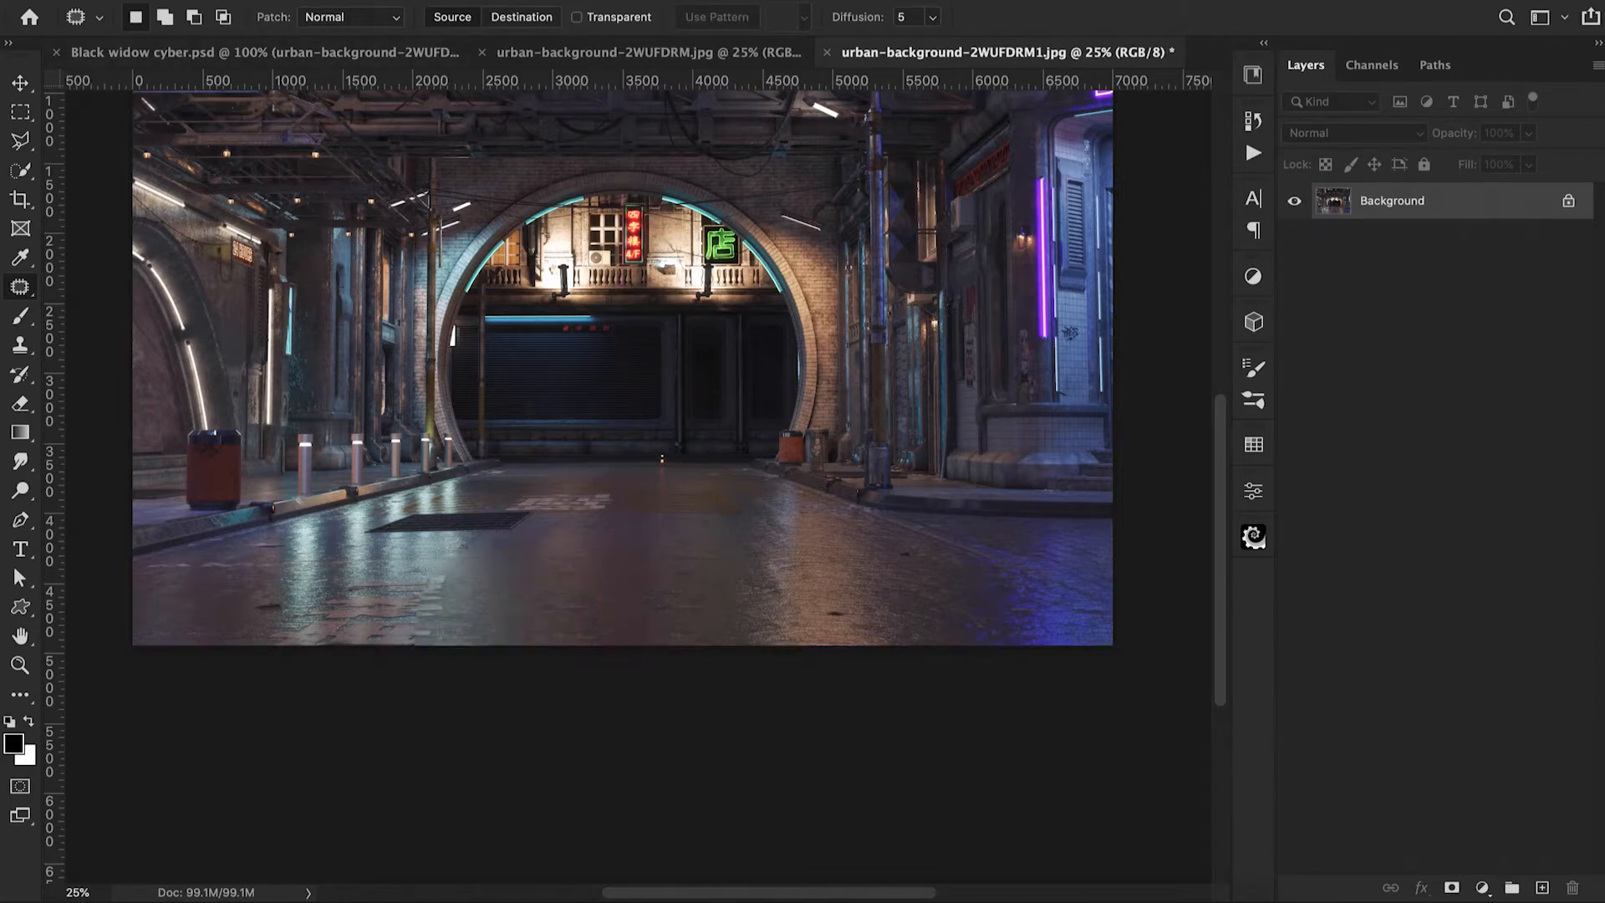
pyautogui.click(199, 190)
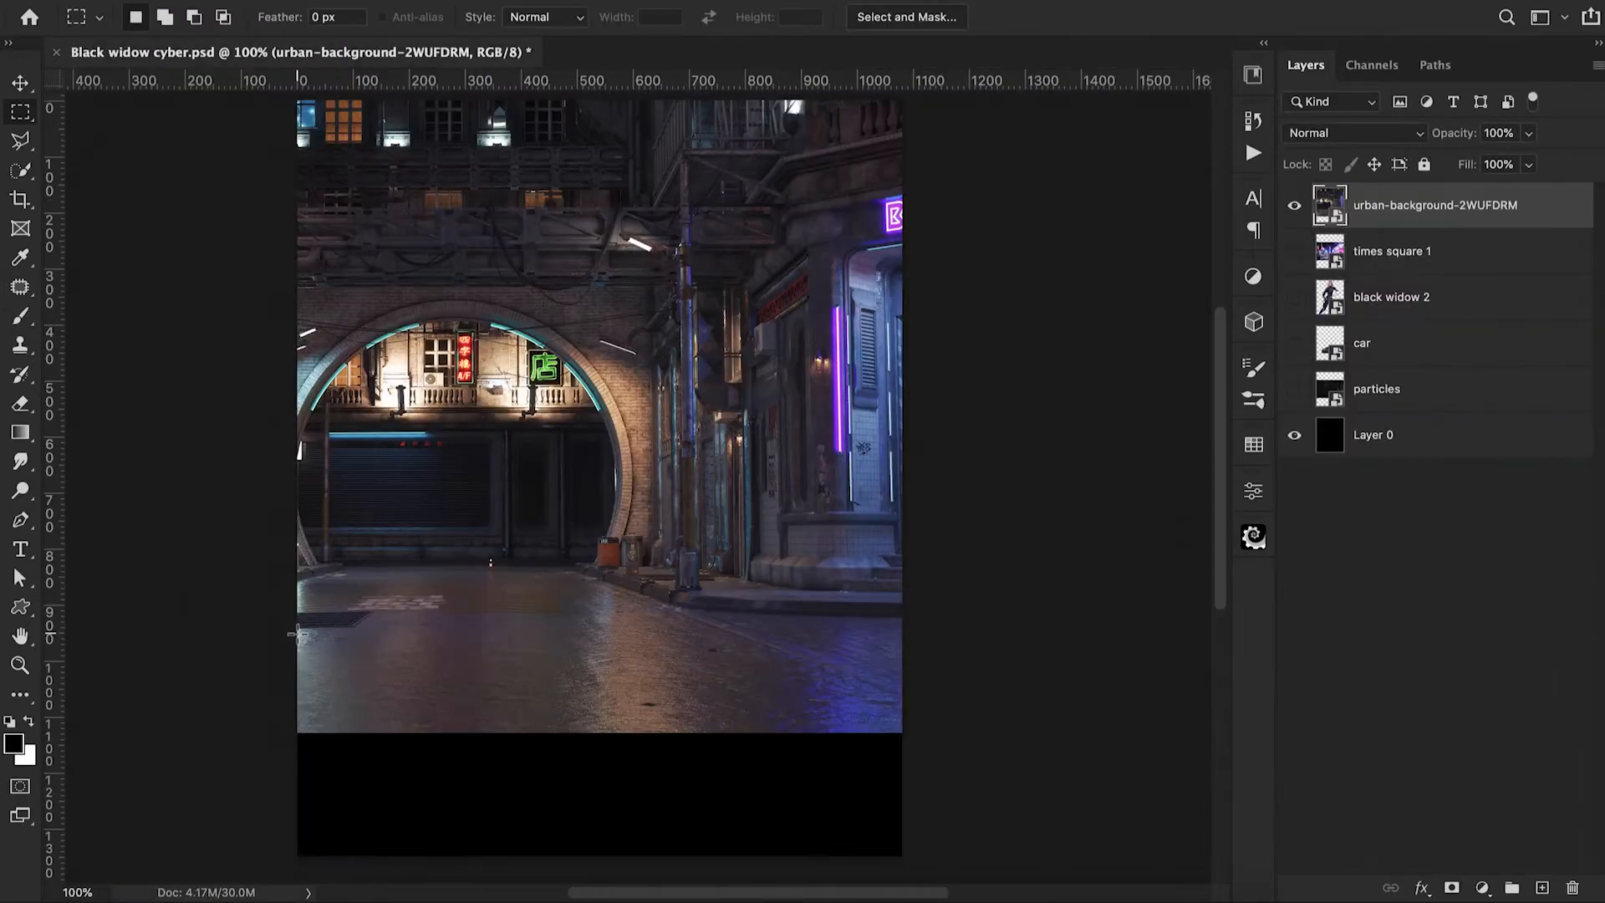
# Copy a full-width strip of the lower road to a new layer, scale it to 141.32% and move it over the black gap below
pyautogui.moveTo(297, 633); pyautogui.dragTo(907, 727)
pyautogui.hotkey('ctrl', 'j')
pyautogui.scroll(-1, 913, 712)
pyautogui.scroll(-1, 913, 712)
pyautogui.hotkey('ctrl', 't')
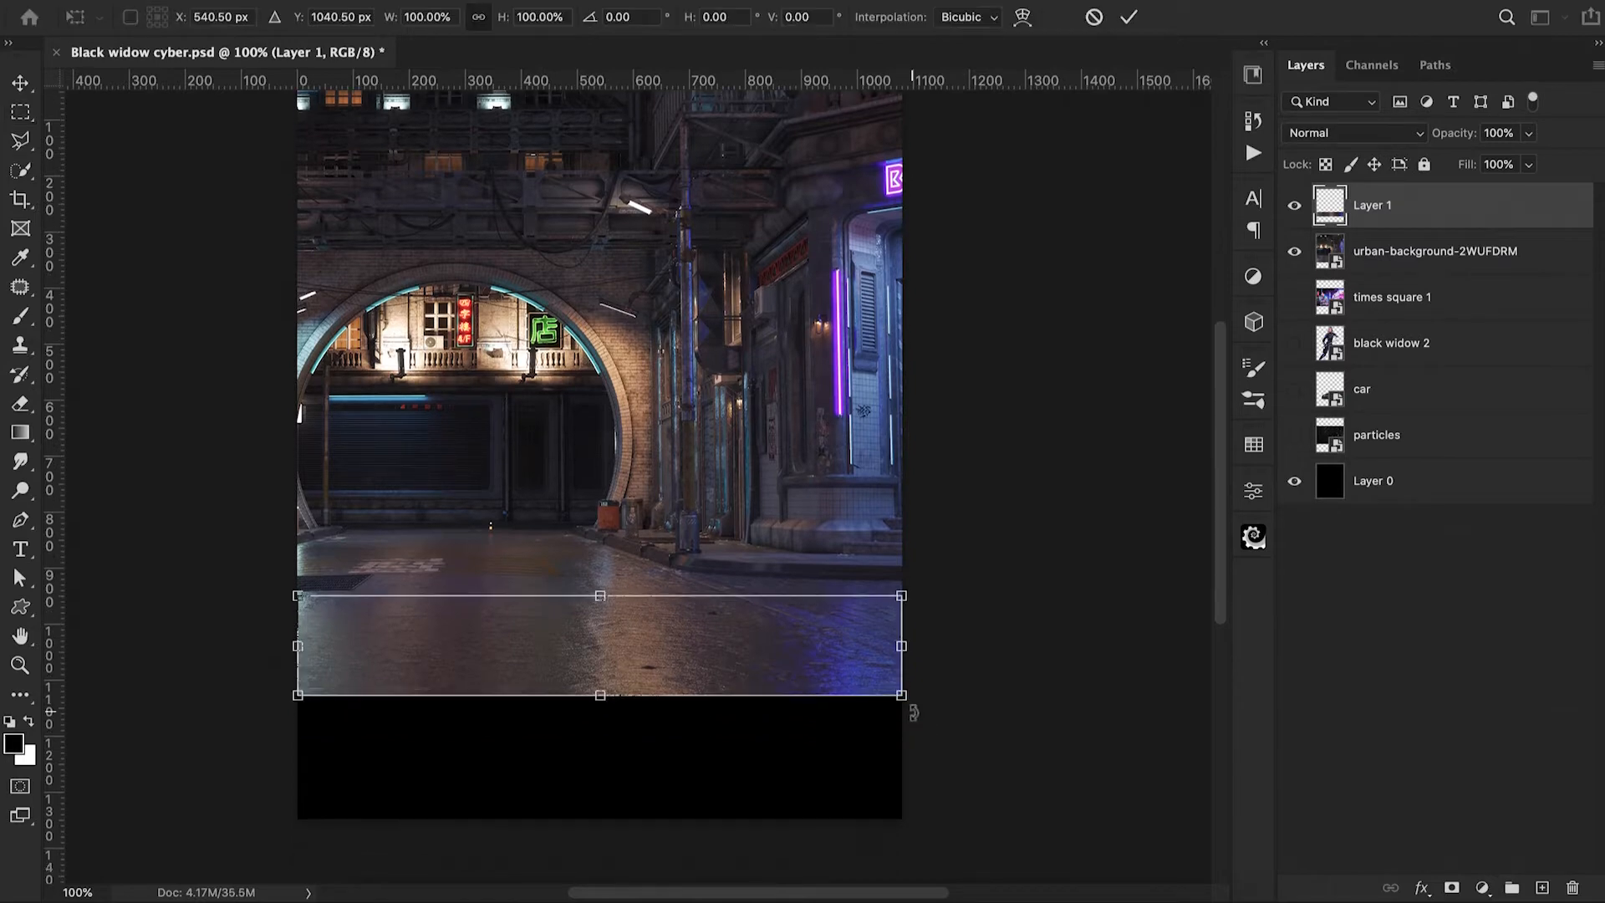
pyautogui.moveTo(600, 704)
pyautogui.mouseDown()
pyautogui.moveTo(612, 805)
pyautogui.moveTo(590, 819)
pyautogui.moveTo(590, 685)
pyautogui.moveTo(591, 739)
pyautogui.moveTo(585, 717)
pyautogui.mouseUp()
pyautogui.moveTo(701, 677); pyautogui.dragTo(708, 769)
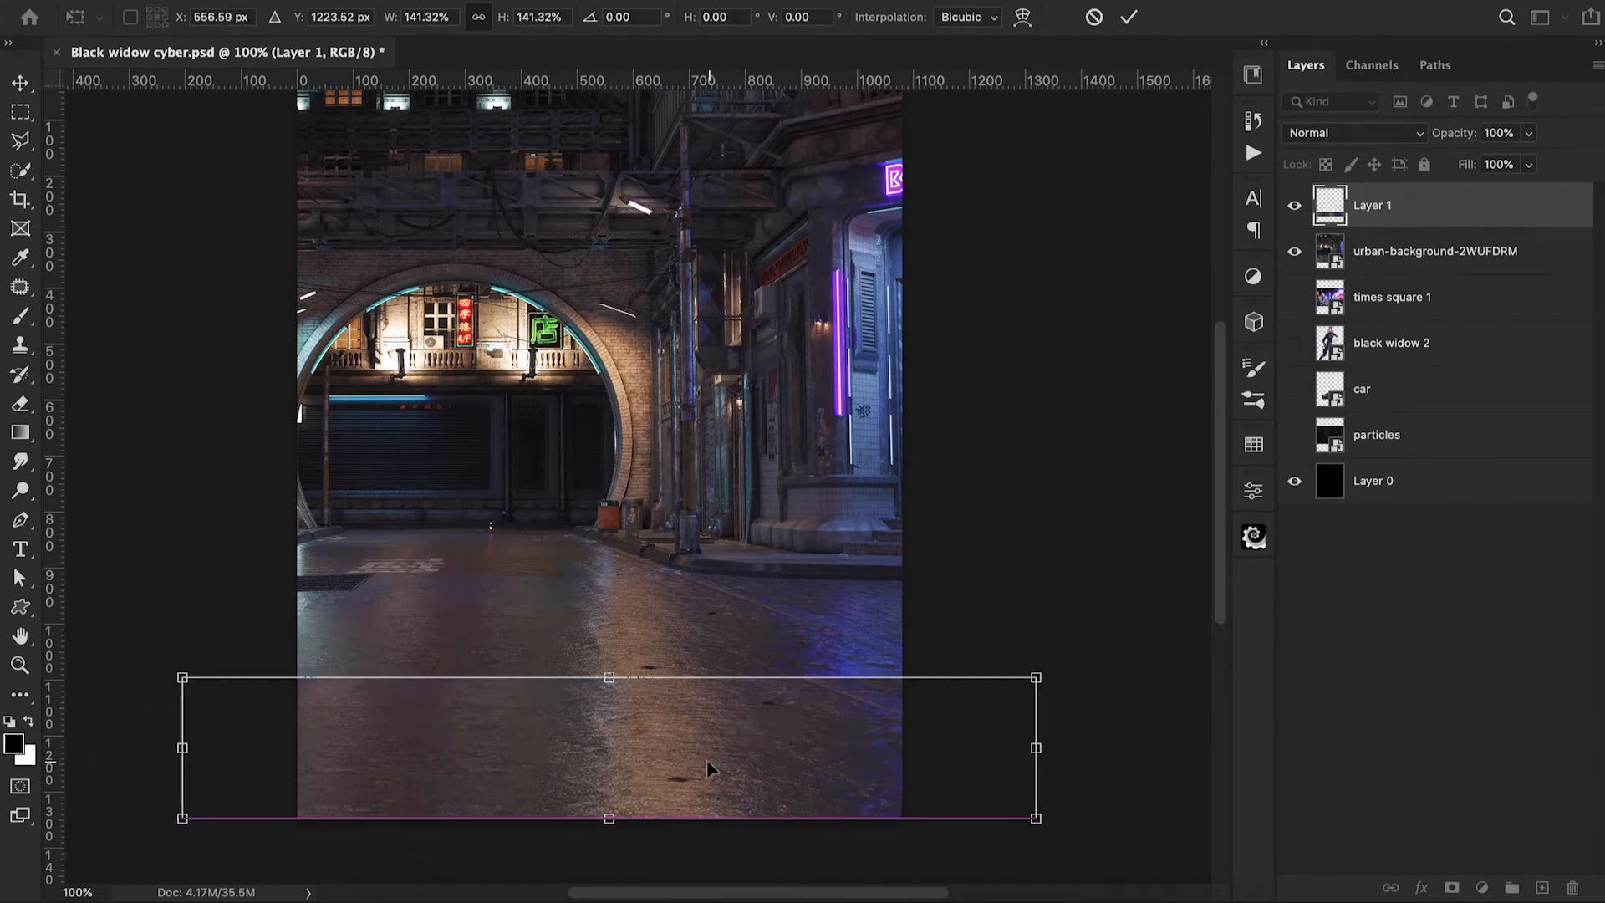
pyautogui.click(1128, 20)
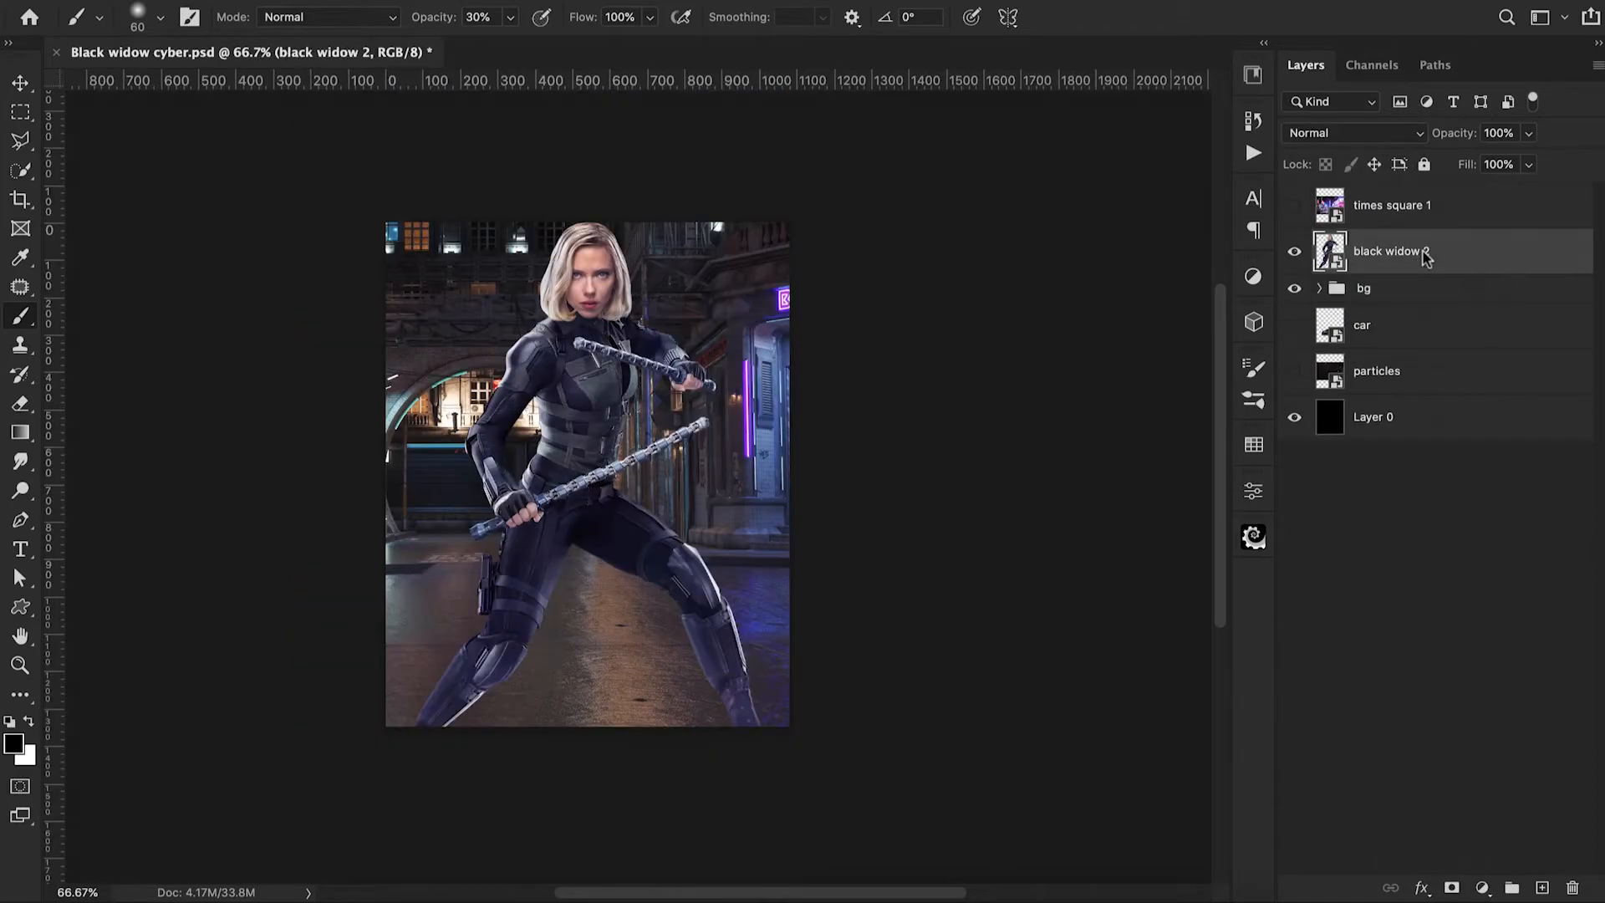
# Scale the black widow 2 layer to 51.12% and move it down to Y 1010.07 px
pyautogui.hotkey('ctrl', 't')
pyautogui.moveTo(761, 222); pyautogui.dragTo(729, 259)
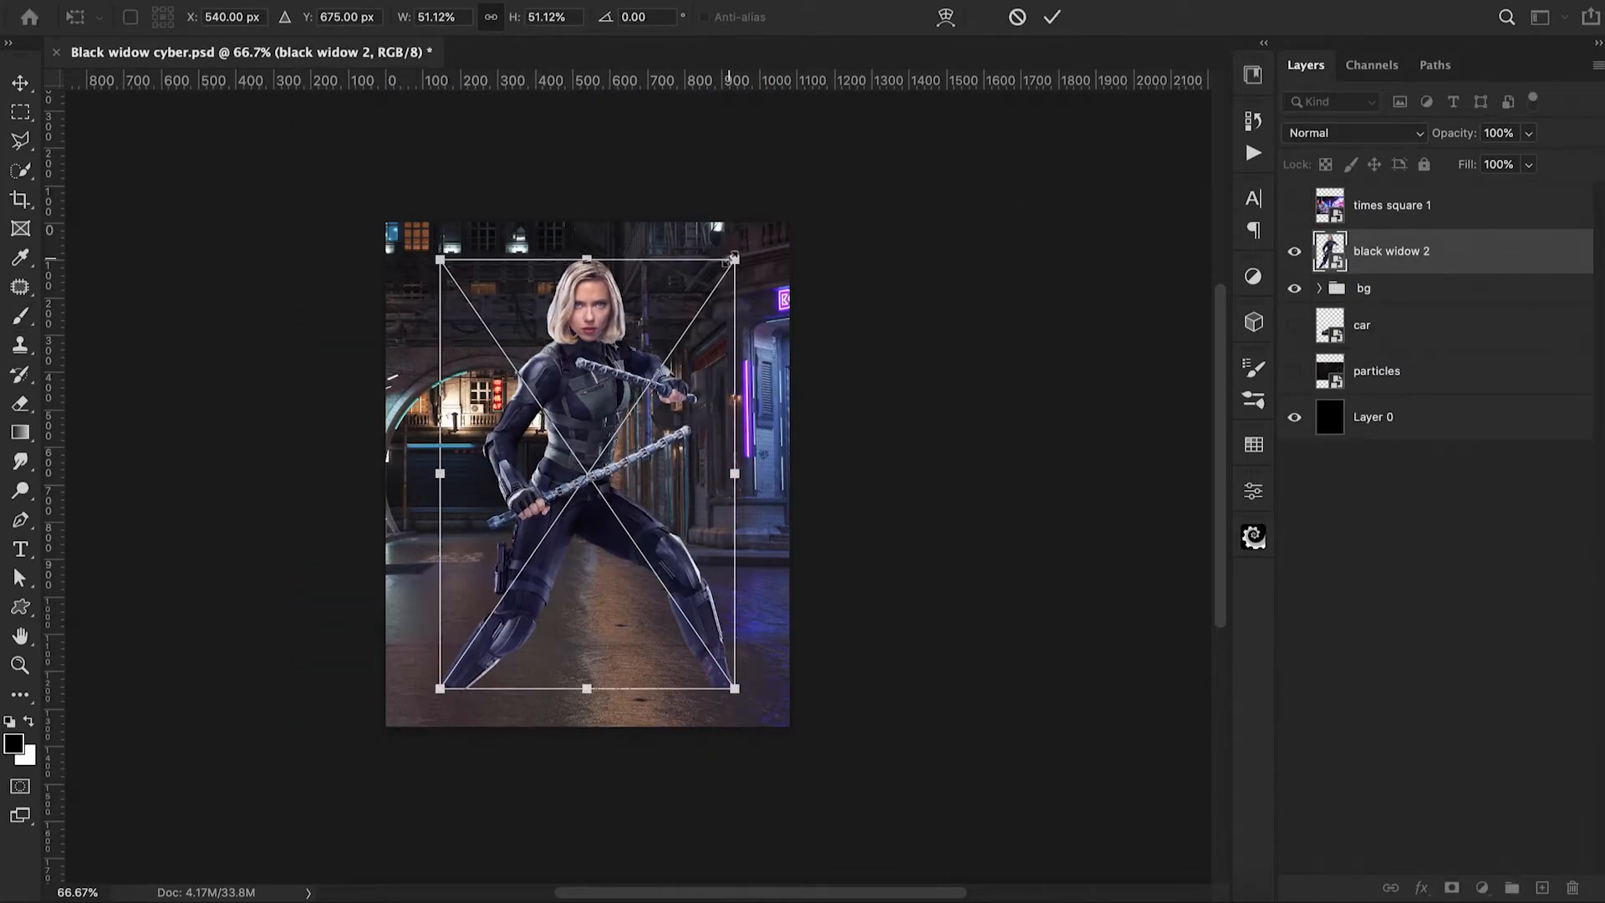
pyautogui.moveTo(598, 400); pyautogui.dragTo(598, 527)
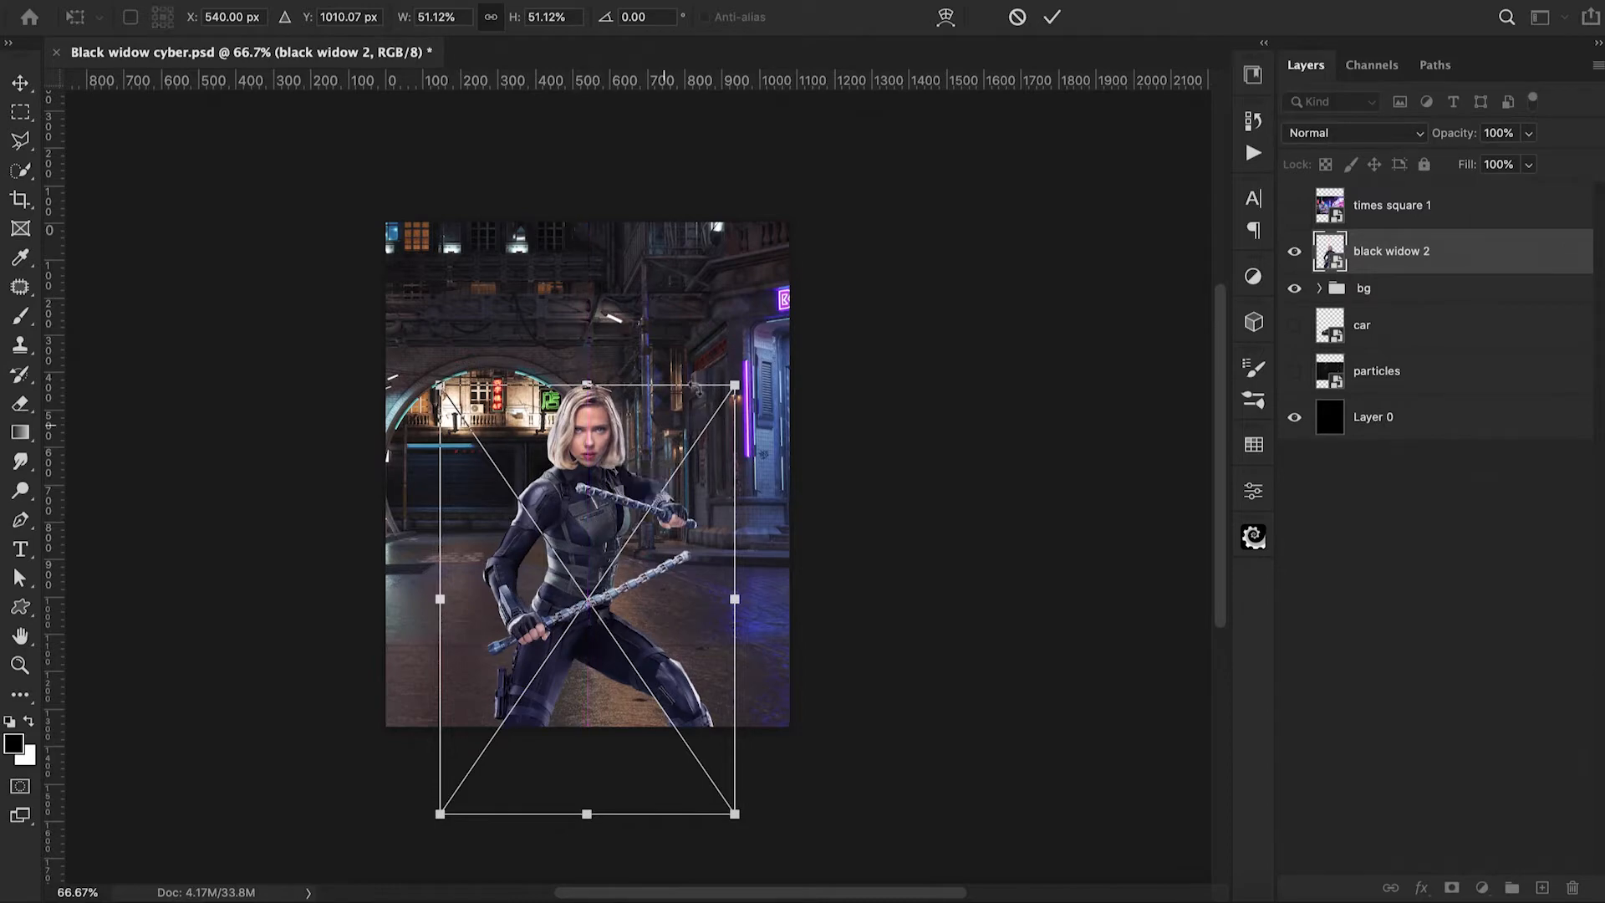
pyautogui.click(1051, 19)
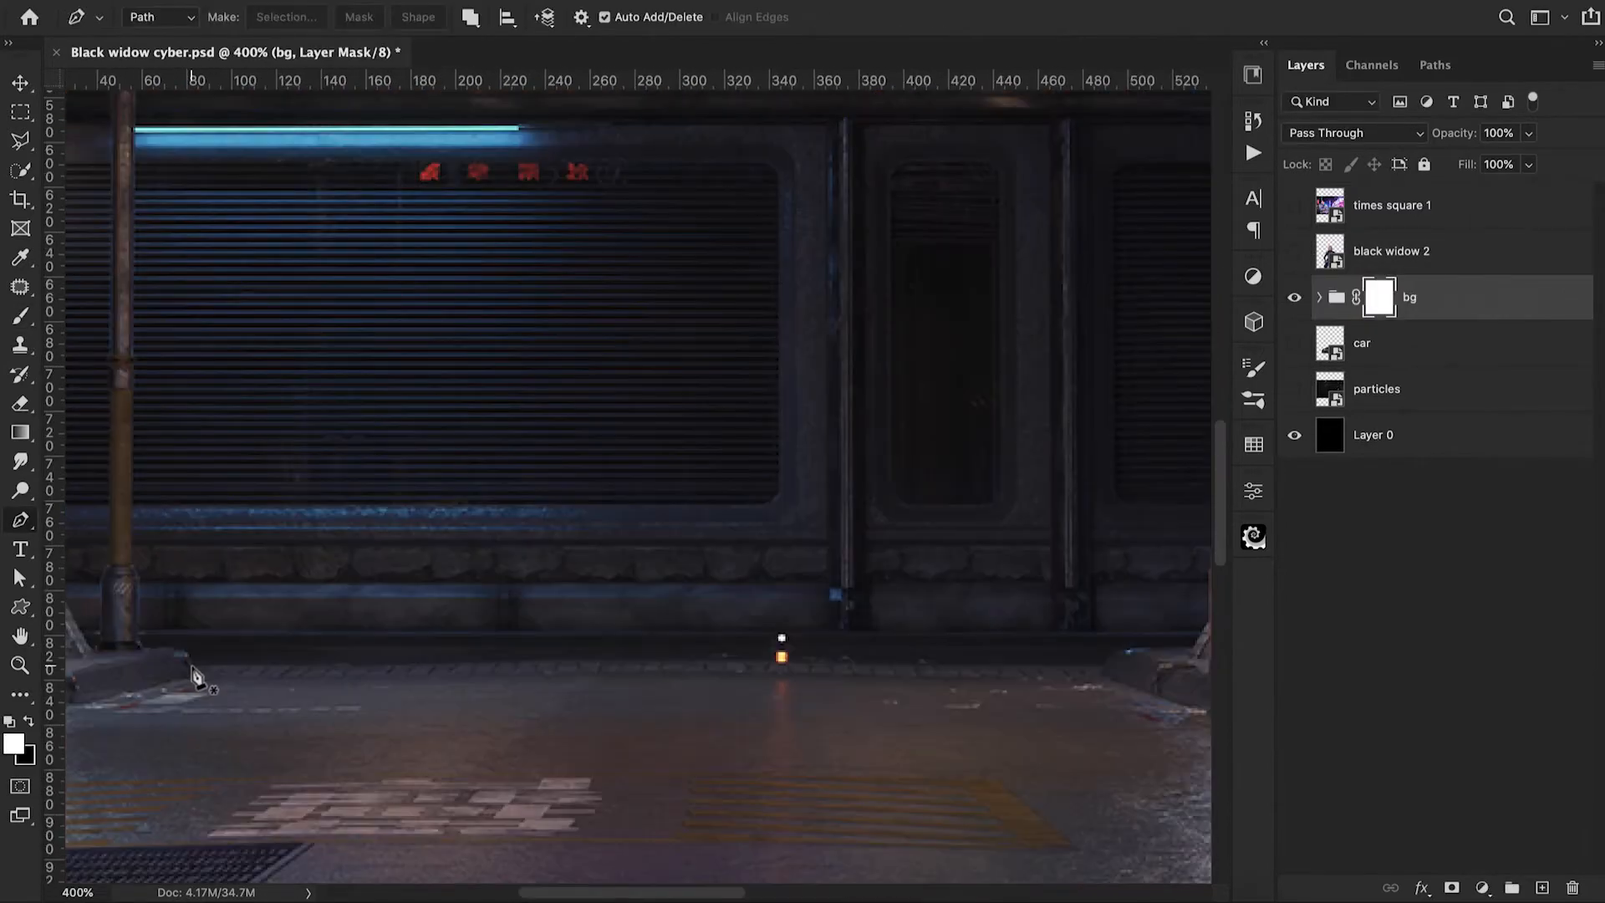
# Trace a pen path along the far road edge, around the red bin and up the lower right inner edge of the arch
pyautogui.hscroll(4, 627, 484)
pyautogui.click(761, 647)
pyautogui.click(772, 633)
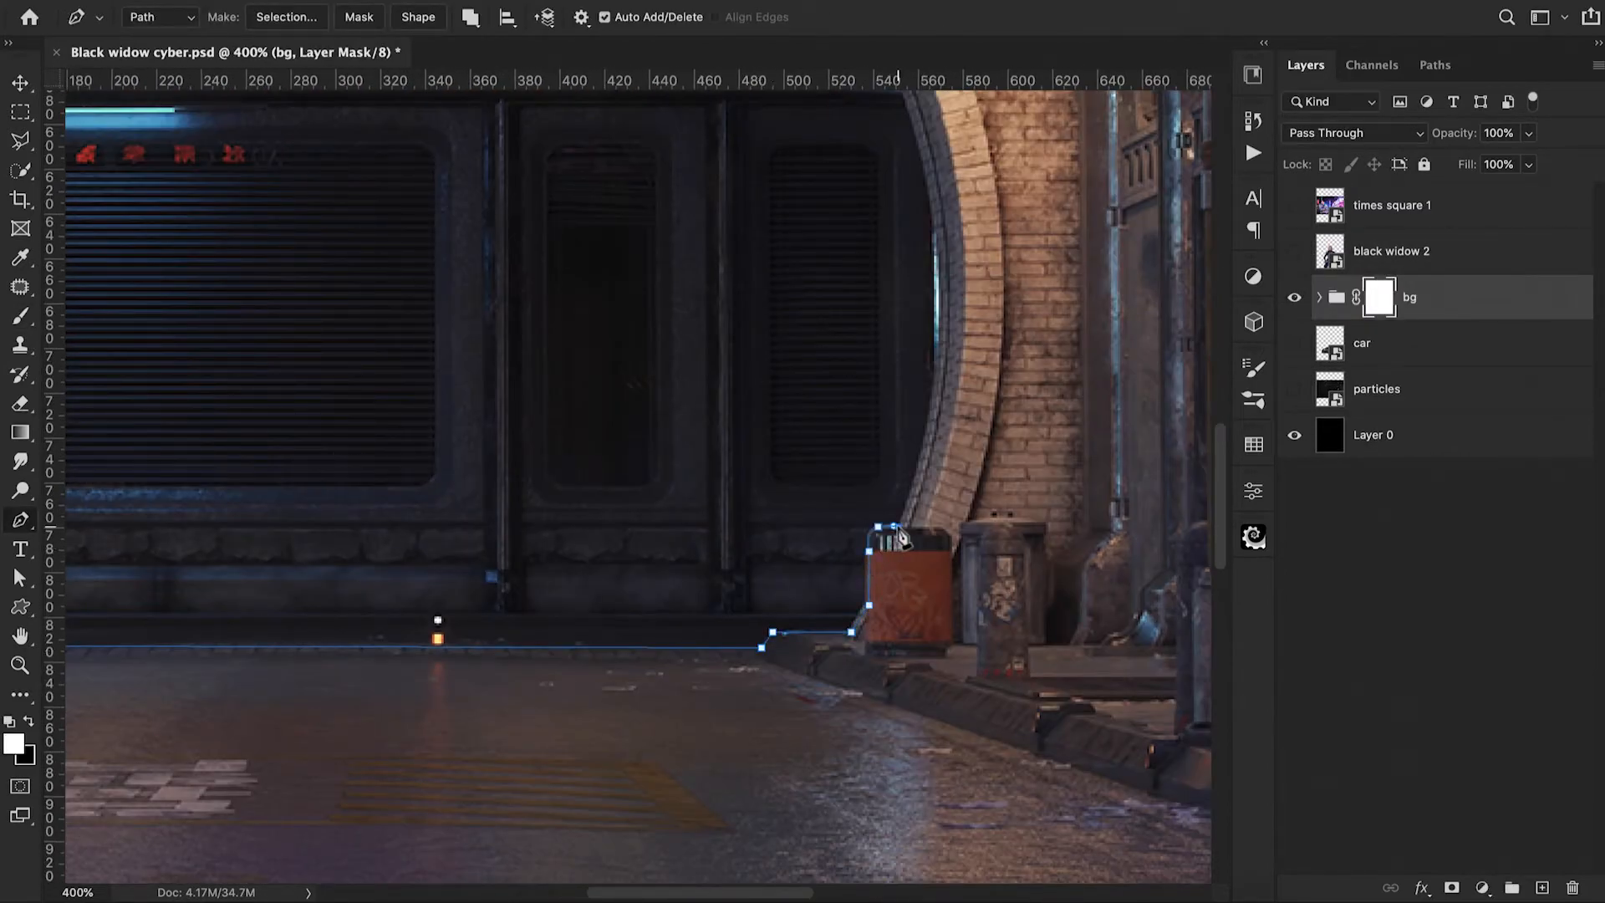
pyautogui.press('super+plus')
pyautogui.press('super+plus')
pyautogui.moveTo(958, 391); pyautogui.dragTo(715, 544)
pyautogui.moveTo(838, 468); pyautogui.dragTo(845, 368)
pyautogui.keyDown('alt'); pyautogui.click(837, 467); pyautogui.keyUp('alt')
pyautogui.click(834, 451)
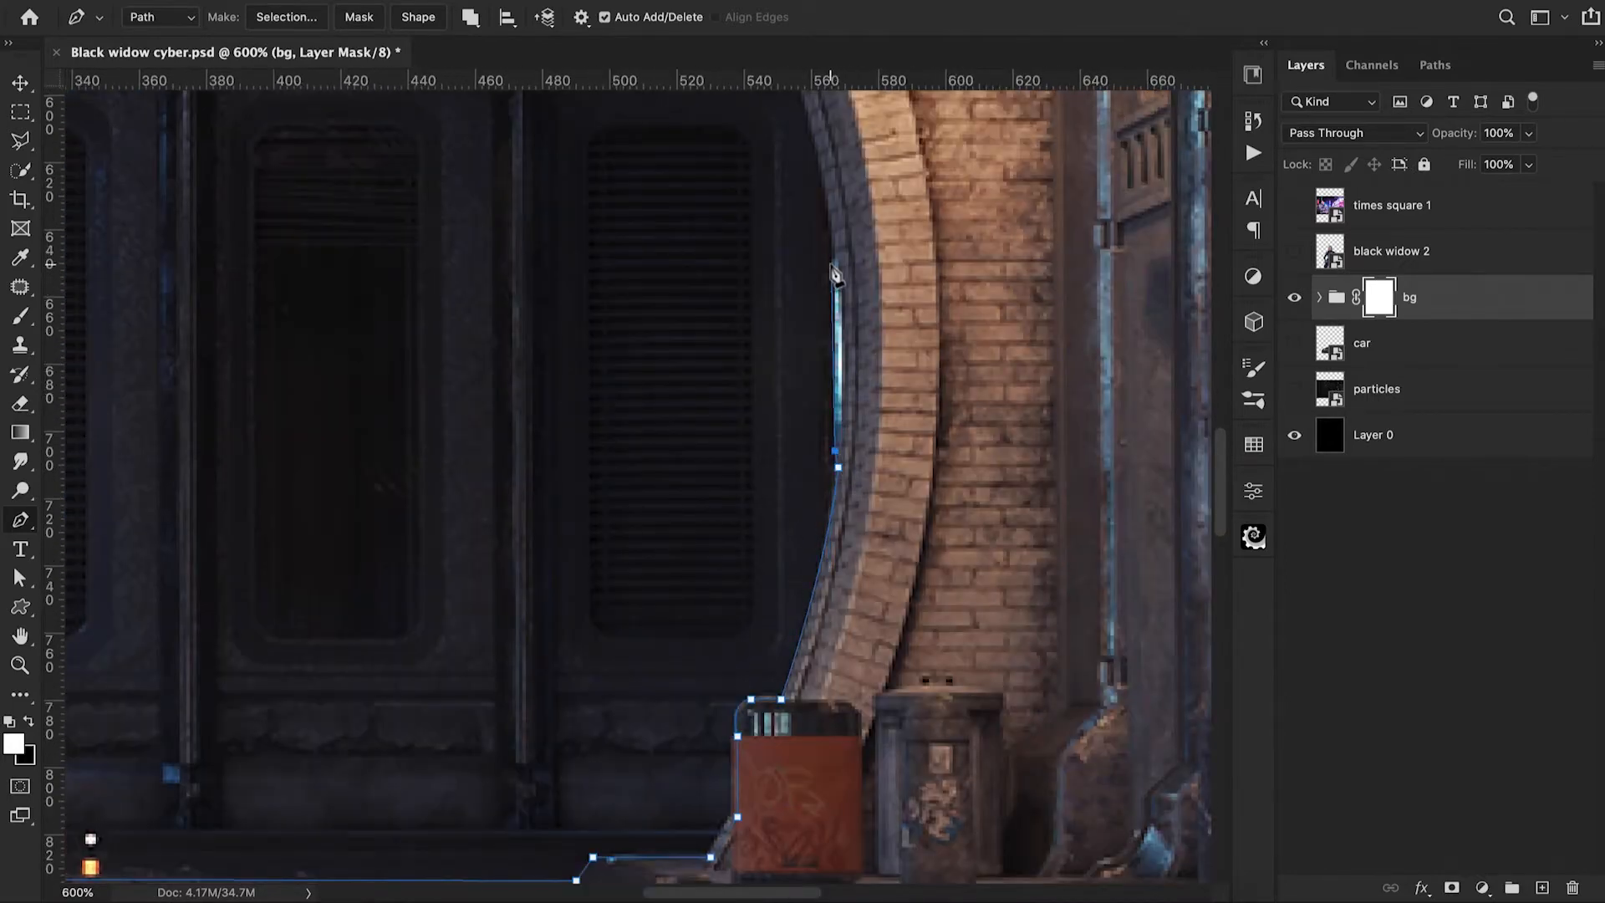
pyautogui.click(831, 265)
pyautogui.click(834, 256)
# Continue the pen path up the arch's right inner edge, following the cyan neon tubes to just above the green sign
pyautogui.scroll(5, 838, 266)
pyautogui.moveTo(758, 279); pyautogui.dragTo(691, 166)
pyautogui.keyDown('alt'); pyautogui.click(758, 279); pyautogui.keyUp('alt')
pyautogui.click(748, 275)
pyautogui.scroll(3, 751, 279)
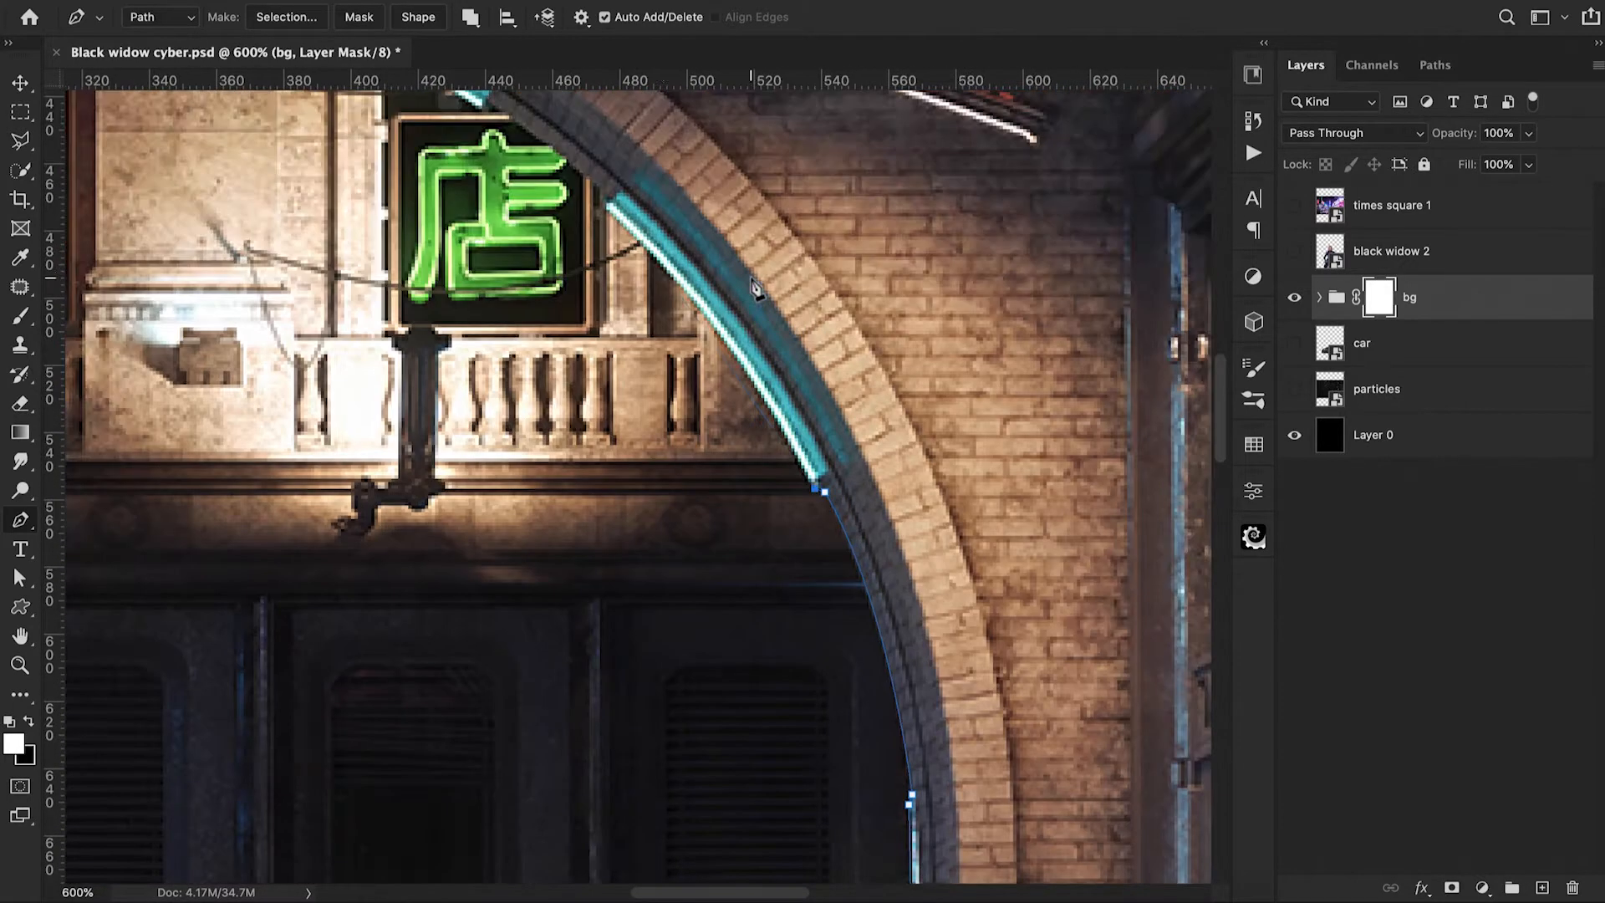
pyautogui.hscroll(-4, 756, 289)
pyautogui.scroll(2, 755, 288)
pyautogui.moveTo(777, 296); pyautogui.dragTo(638, 164)
pyautogui.keyDown('alt'); pyautogui.click(777, 297); pyautogui.keyUp('alt')
pyautogui.click(782, 289)
pyautogui.scroll(4, 783, 292)
pyautogui.hscroll(-4, 783, 292)
pyautogui.moveTo(779, 318); pyautogui.dragTo(766, 319)
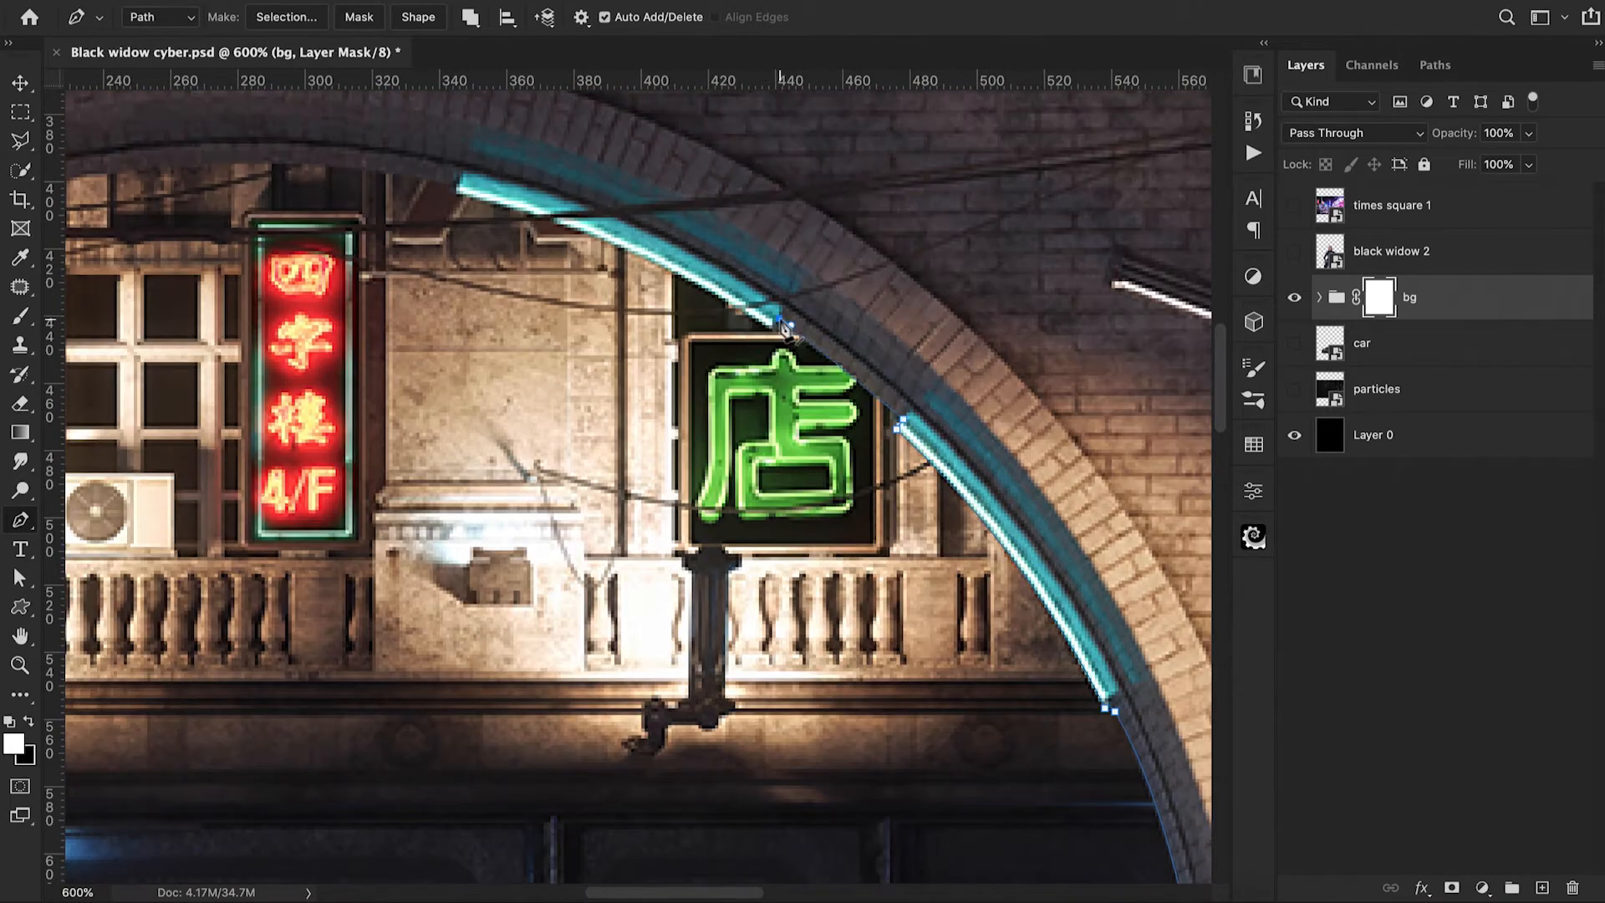
# Curve the pen path over the crown of the arch, above the red sign, to the cyan tubes on its left side
pyautogui.hscroll(-4, 783, 327)
pyautogui.scroll(2, 784, 327)
pyautogui.moveTo(635, 250); pyautogui.dragTo(442, 201)
pyautogui.keyDown('alt'); pyautogui.click(636, 250); pyautogui.keyUp('alt')
pyautogui.hscroll(-3, 635, 250)
pyautogui.scroll(1, 635, 251)
pyautogui.moveTo(340, 265); pyautogui.dragTo(90, 331)
pyautogui.keyDown('alt'); pyautogui.click(341, 266); pyautogui.keyUp('alt')
pyautogui.click(333, 272)
pyautogui.hscroll(-5, 335, 275)
pyautogui.scroll(-1, 335, 276)
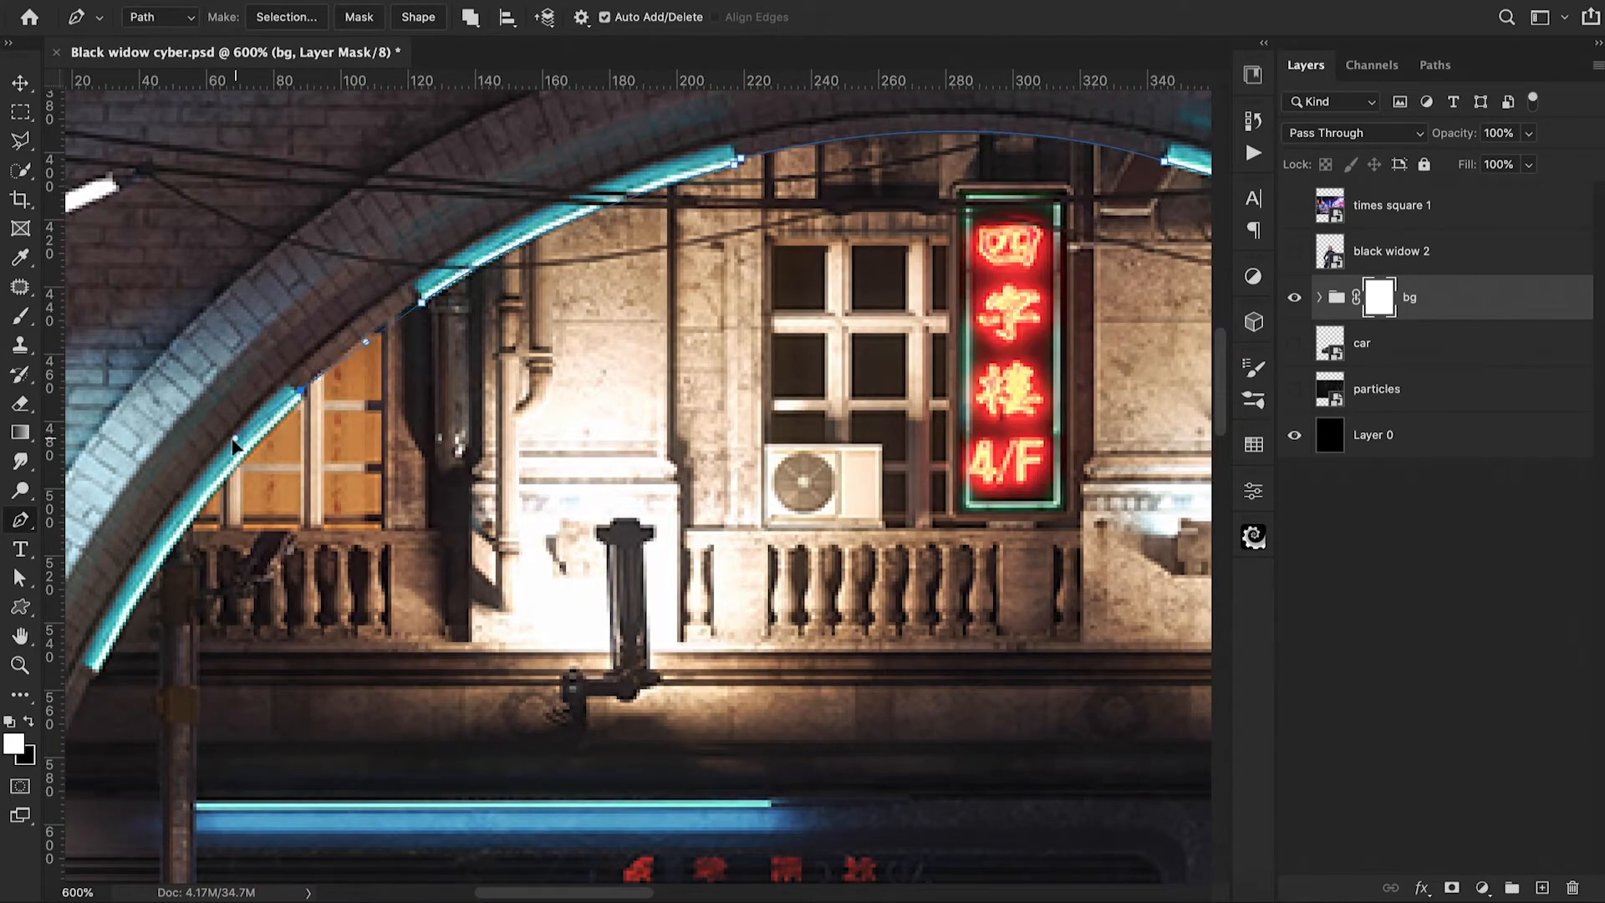
# Continue the pen path down the arch's left side, along the lower cyan tube and past the white light to the canvas edge
pyautogui.hotkey('ctrl', '+')
pyautogui.hotkey('ctrl', '+')
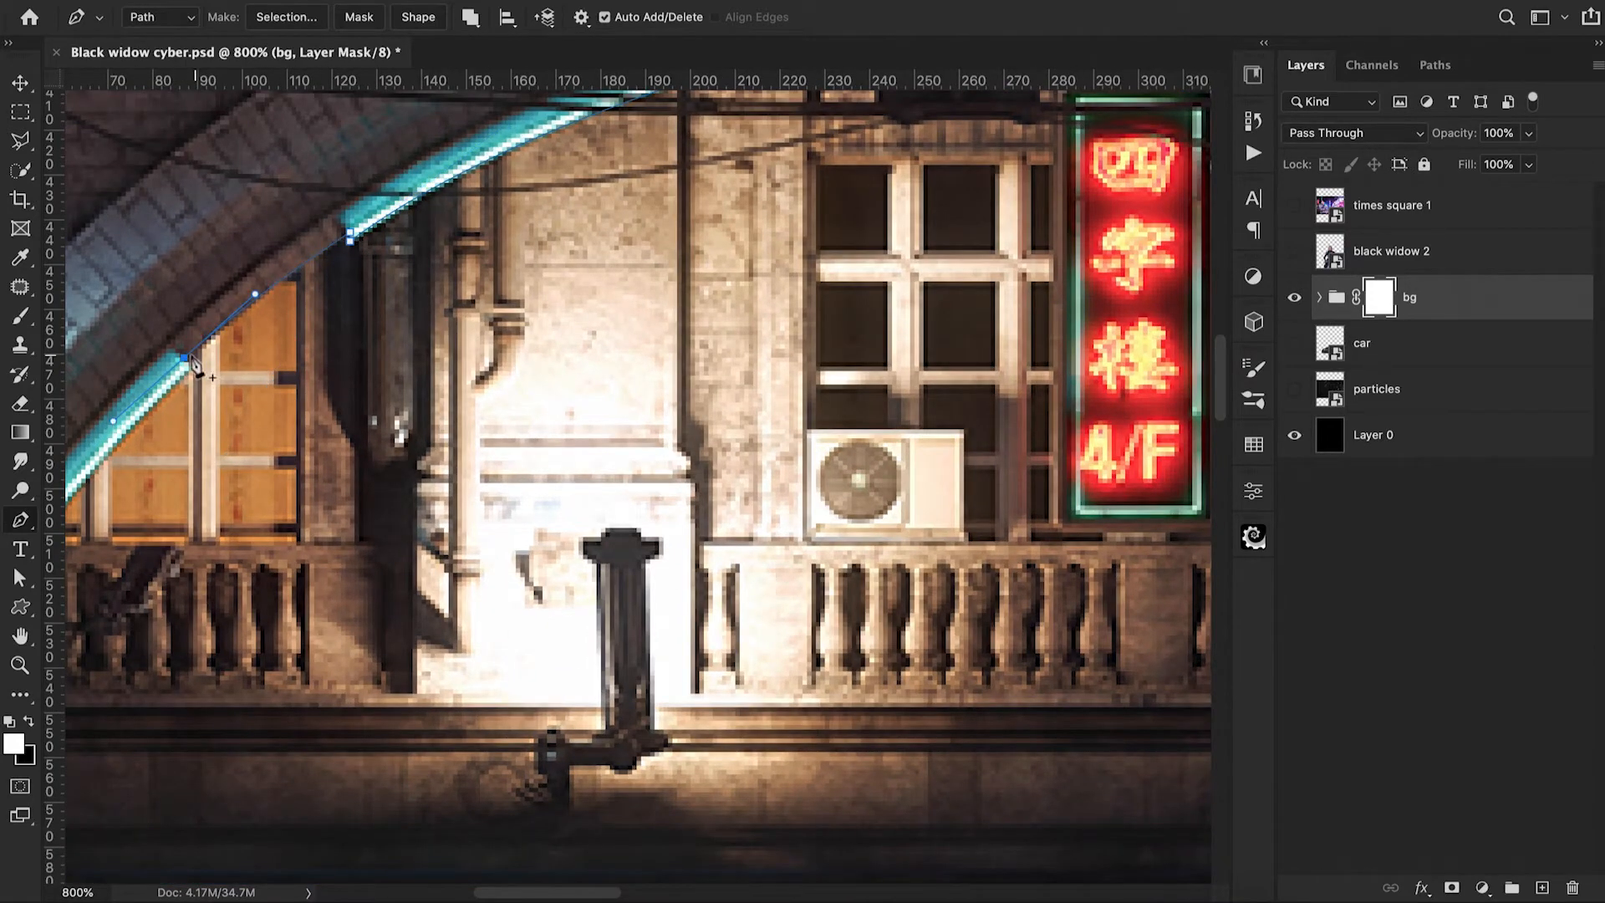
pyautogui.hotkey('ctrl', '-')
pyautogui.hscroll(-3, 196, 380)
pyautogui.scroll(-4, 196, 380)
pyautogui.scroll(3, 215, 411)
pyautogui.moveTo(260, 596); pyautogui.dragTo(185, 779)
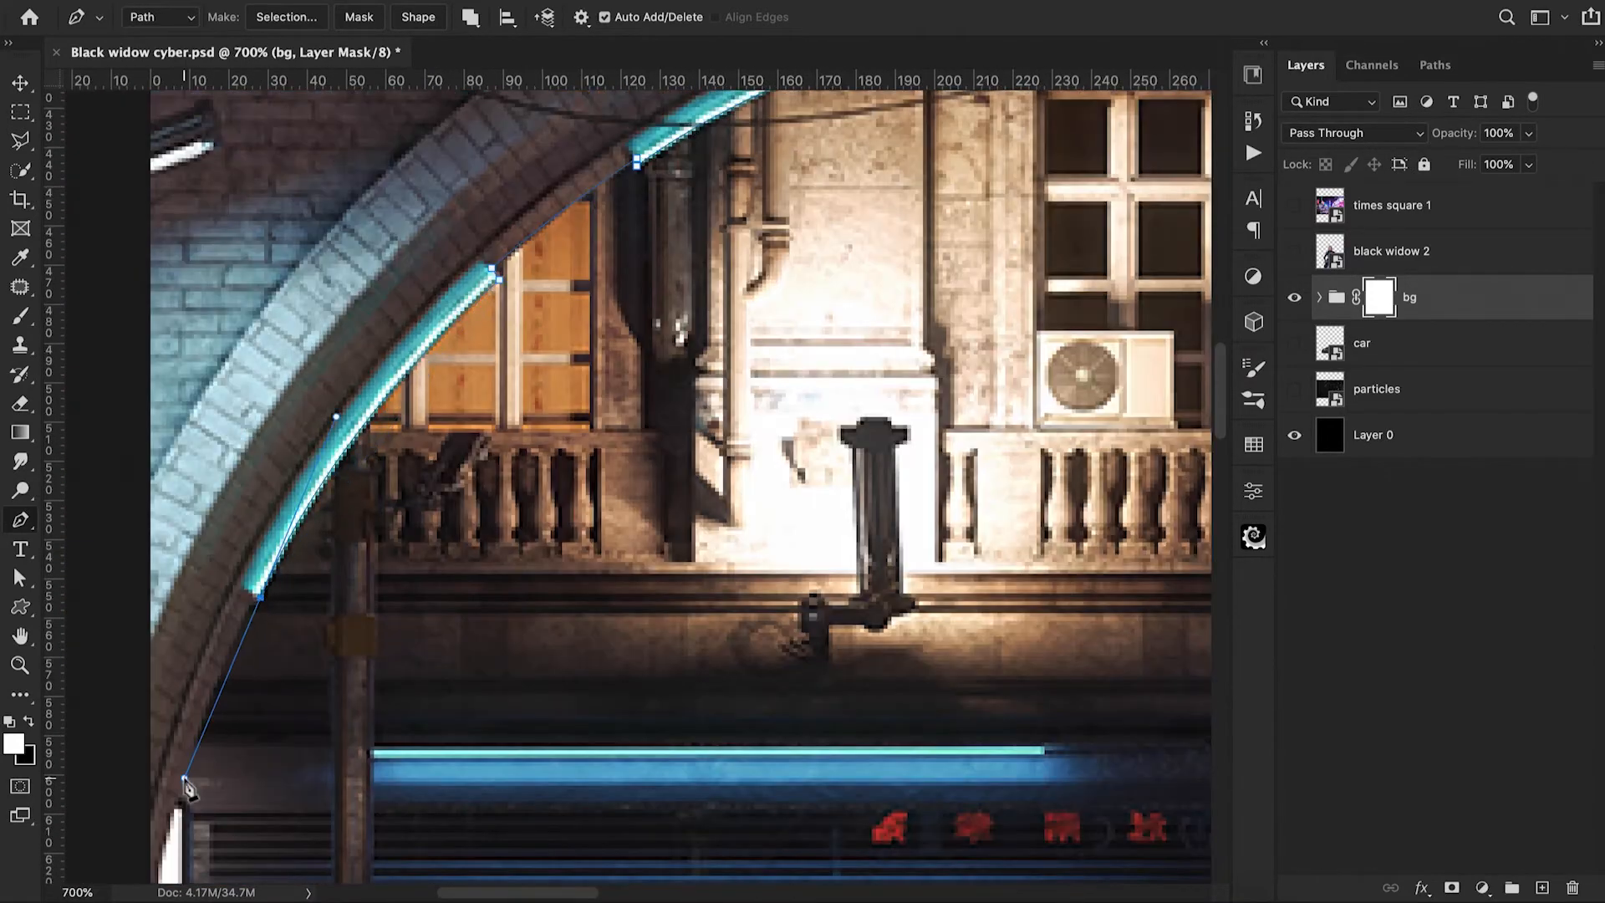
pyautogui.scroll(-4, 249, 616)
pyautogui.hscroll(-2, 249, 616)
pyautogui.moveTo(334, 609); pyautogui.dragTo(272, 824)
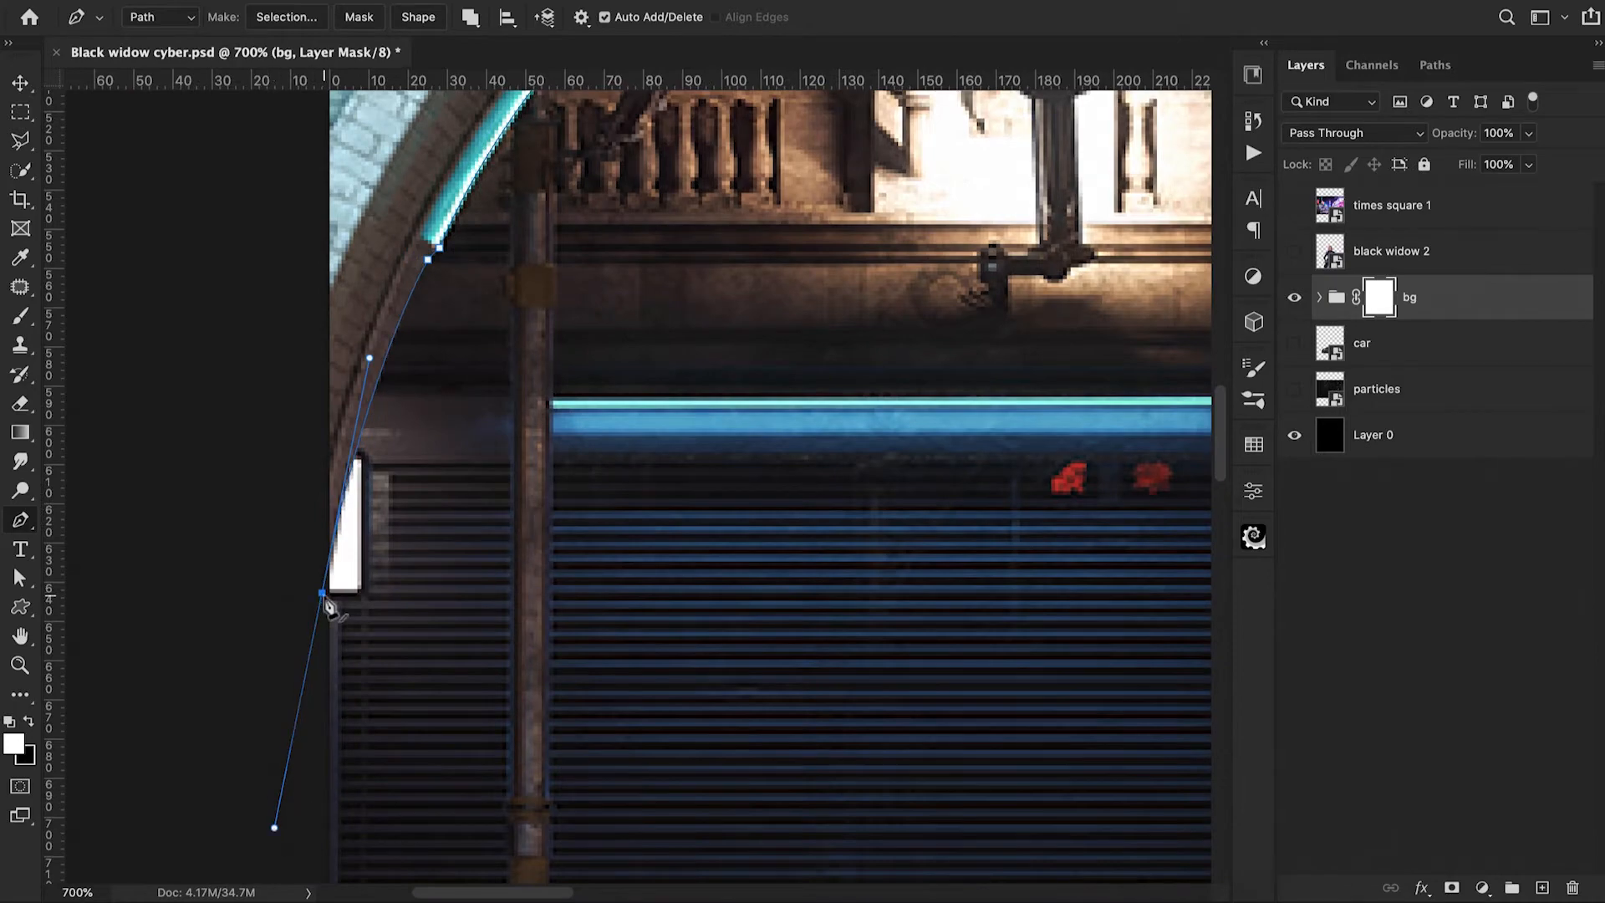
# Complete the path down the left canvas edge, around the arch's base and along the curb to the starting point
pyautogui.scroll(-7, 273, 824)
pyautogui.click(339, 382)
pyautogui.click(330, 313)
pyautogui.scroll(5, 330, 316)
pyautogui.scroll(-5, 331, 316)
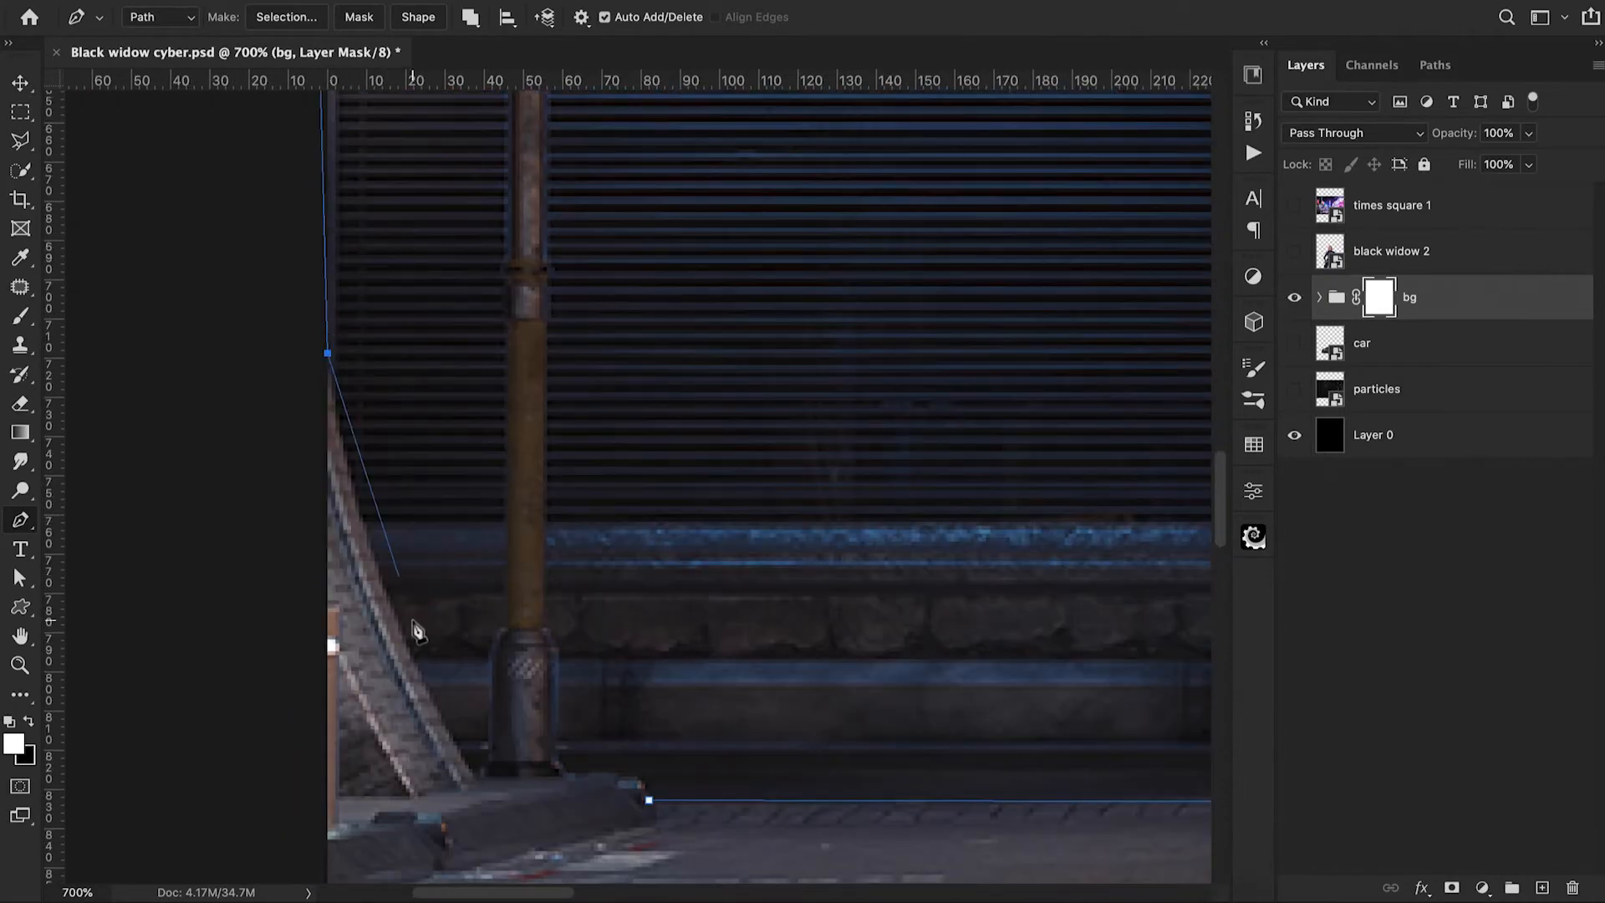
pyautogui.scroll(-3, 477, 779)
pyautogui.moveTo(476, 525); pyautogui.dragTo(618, 528)
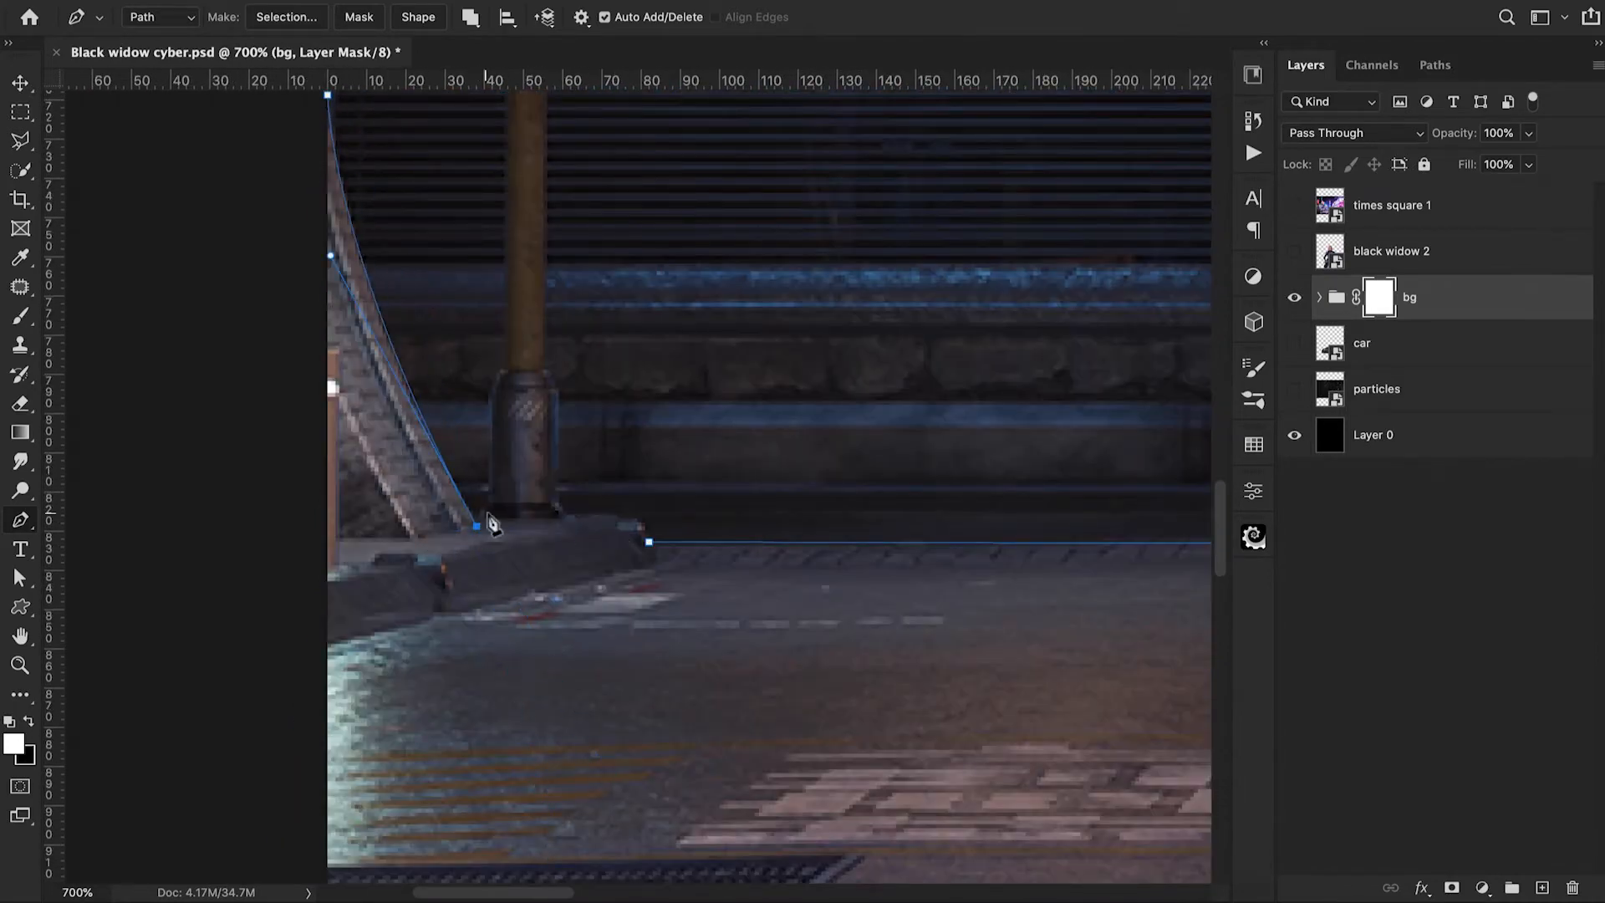
pyautogui.press('super+z')
pyautogui.moveTo(477, 526); pyautogui.dragTo(472, 518)
pyautogui.keyDown('alt'); pyautogui.click(473, 518); pyautogui.keyUp('alt')
pyautogui.scroll(-2, 588, 528)
pyautogui.click(577, 433)
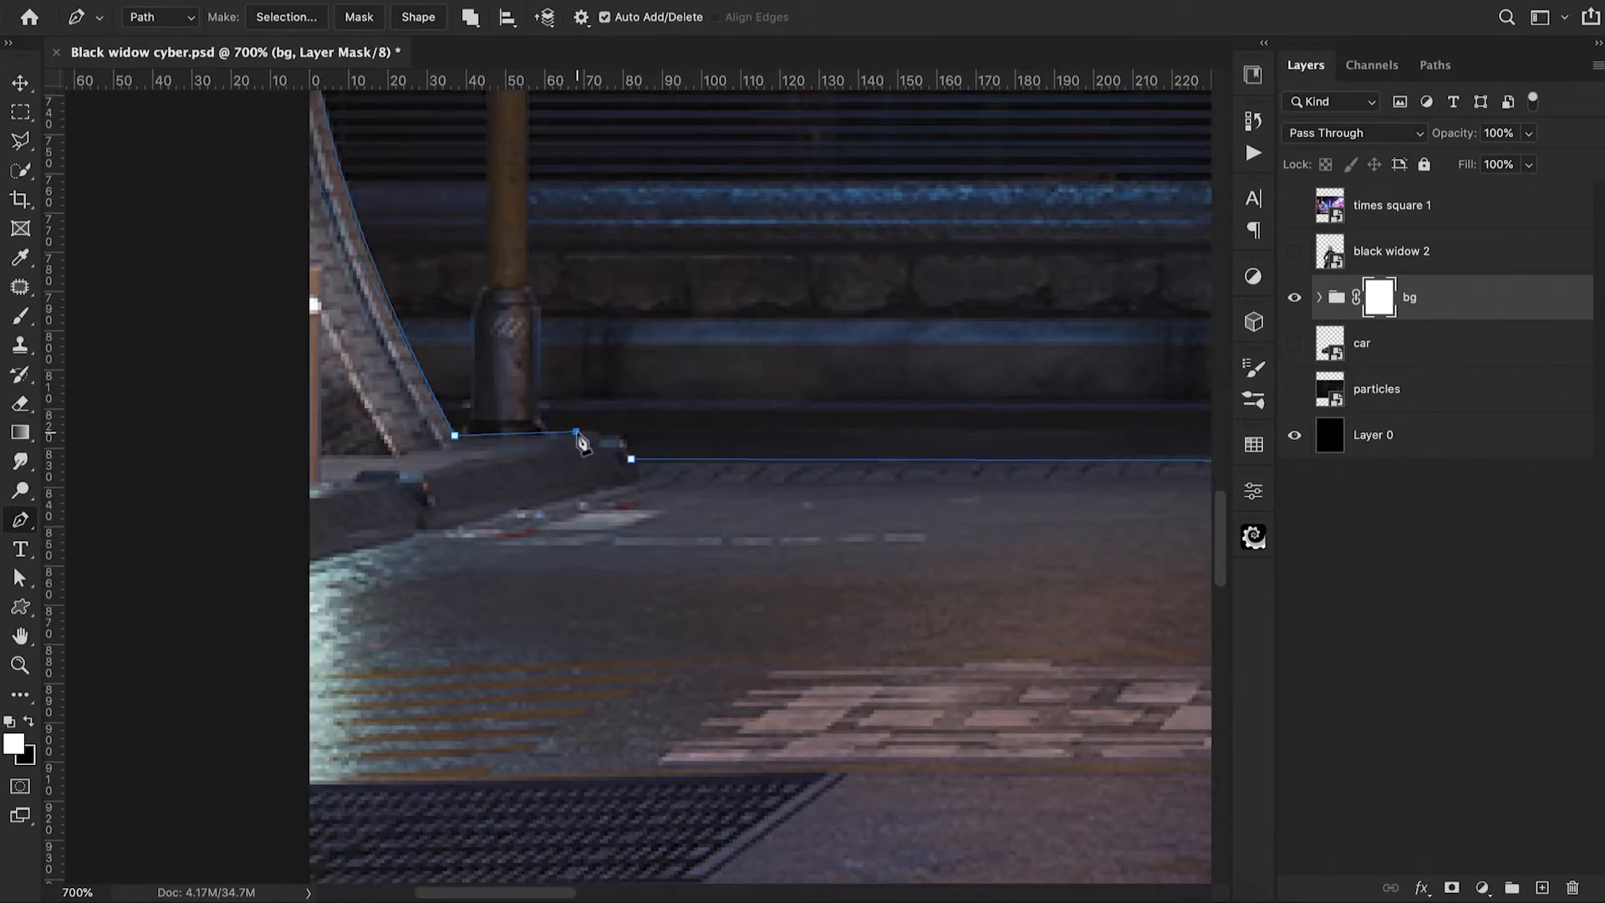
# Convert the arch path to a selection and fill it with black on the bg group's mask, and start converting the upper-window path
pyautogui.rightClick(707, 431)
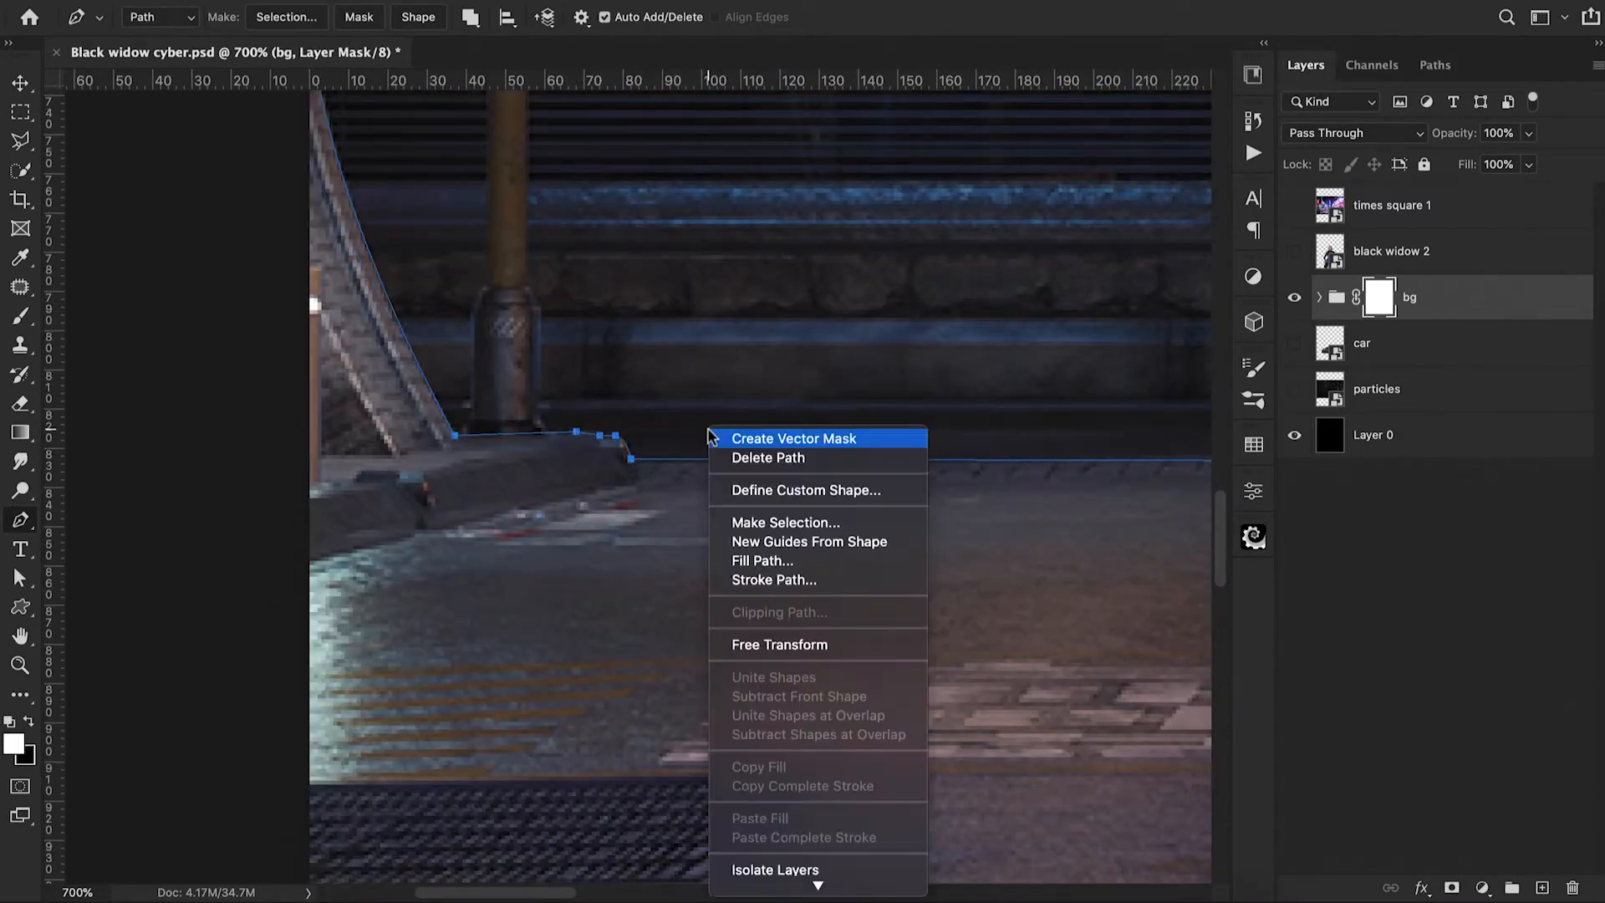
pyautogui.click(764, 524)
pyautogui.click(927, 308)
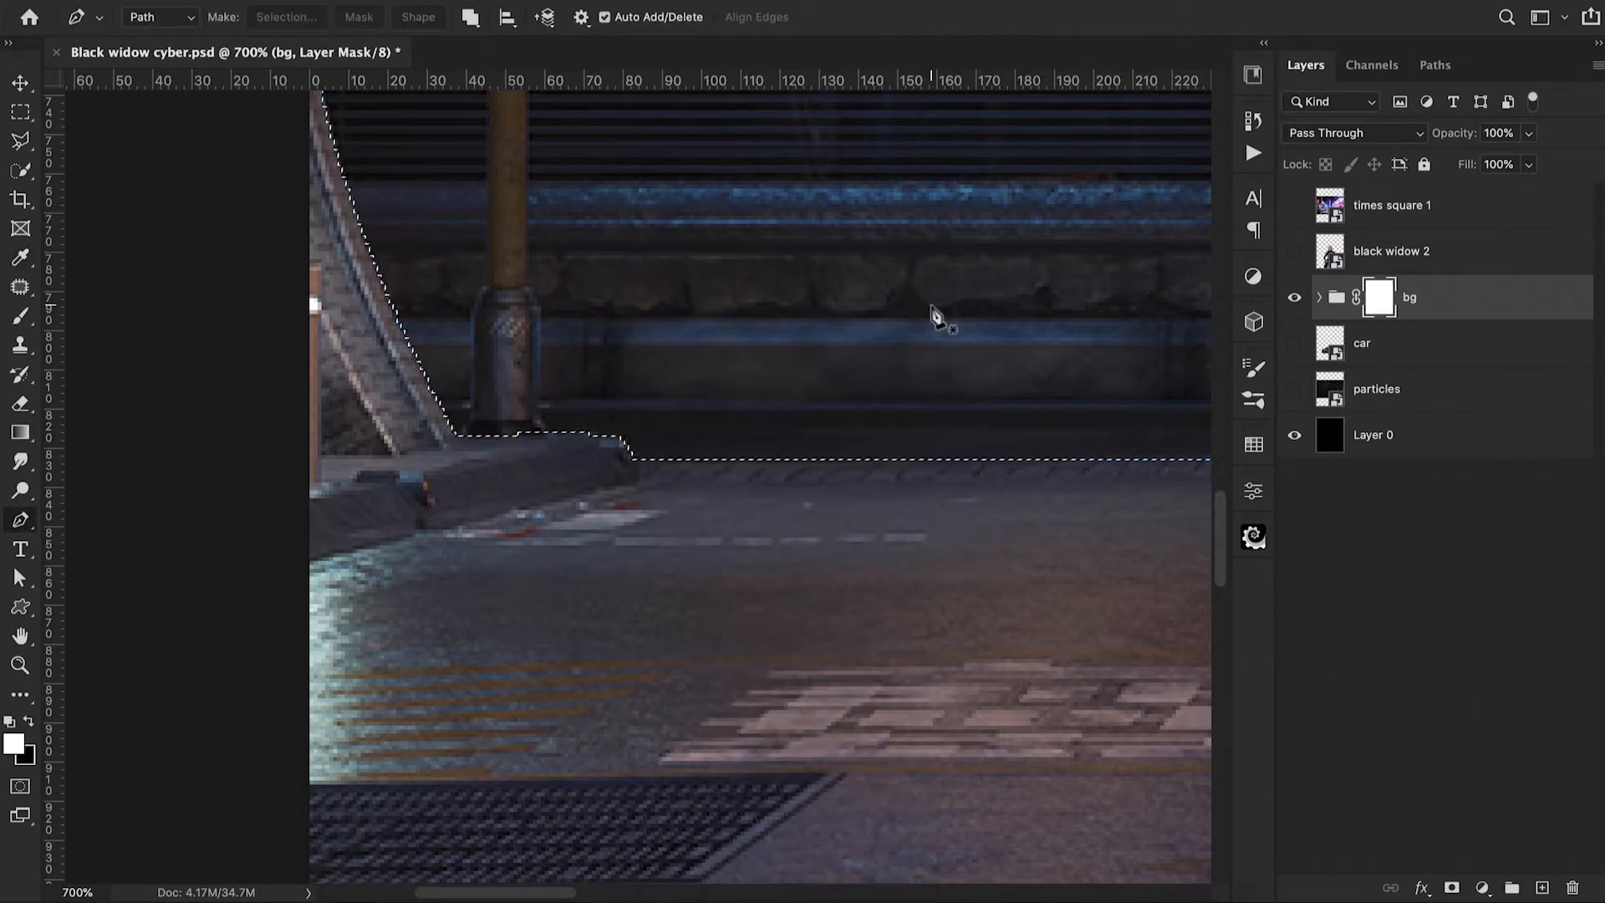
pyautogui.press('x')
pyautogui.hotkey('alt', 'BackSpace')
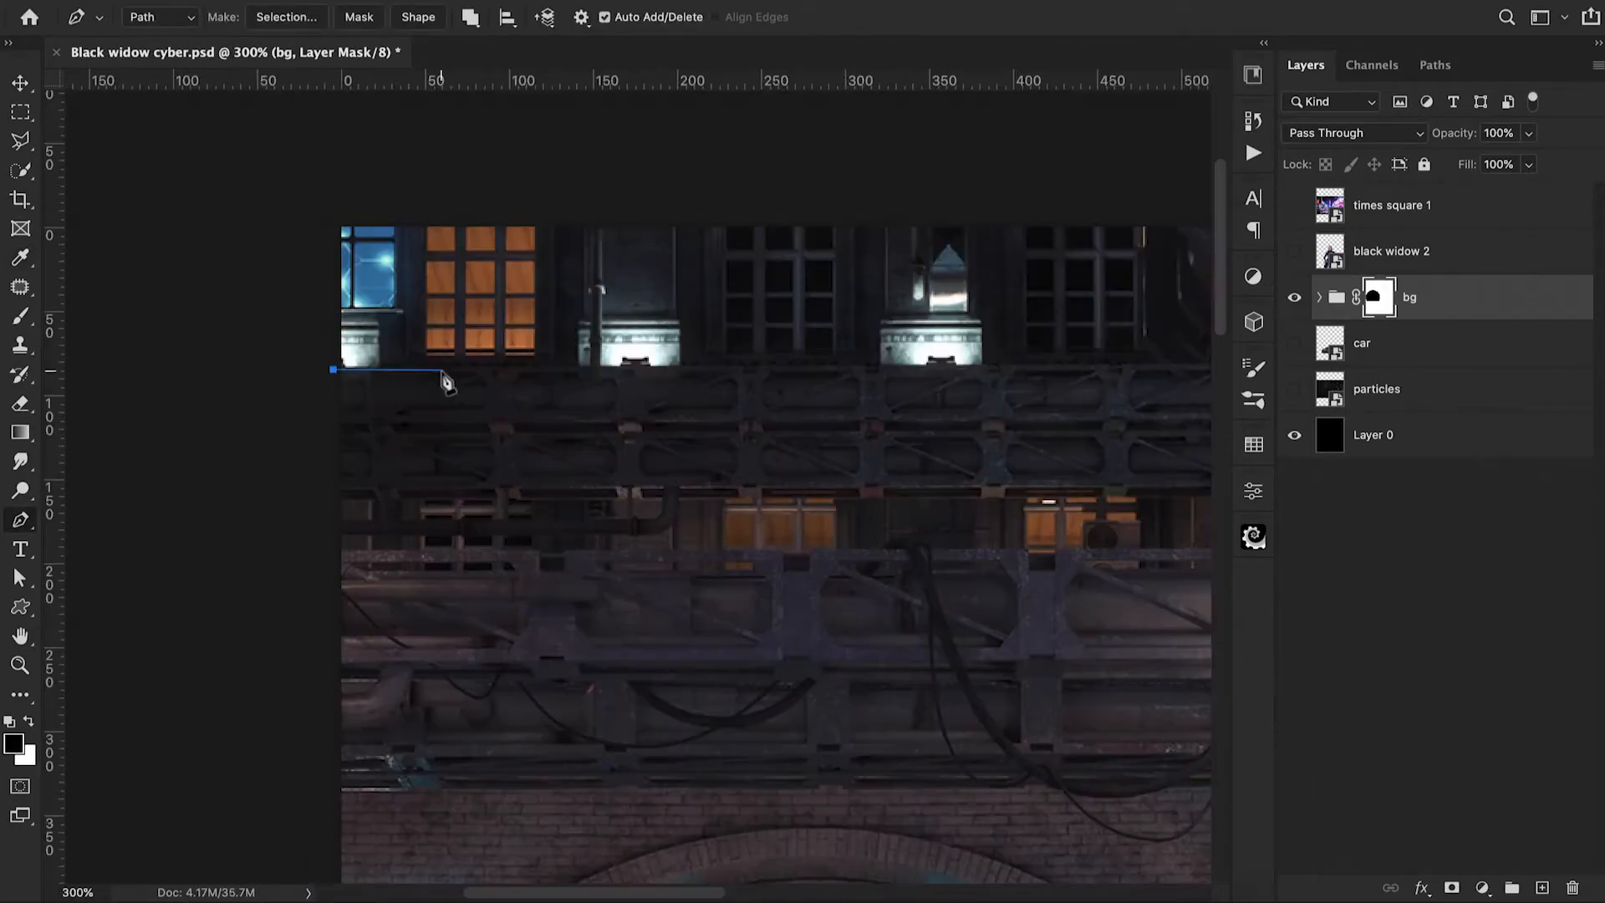
pyautogui.rightClick(559, 322)
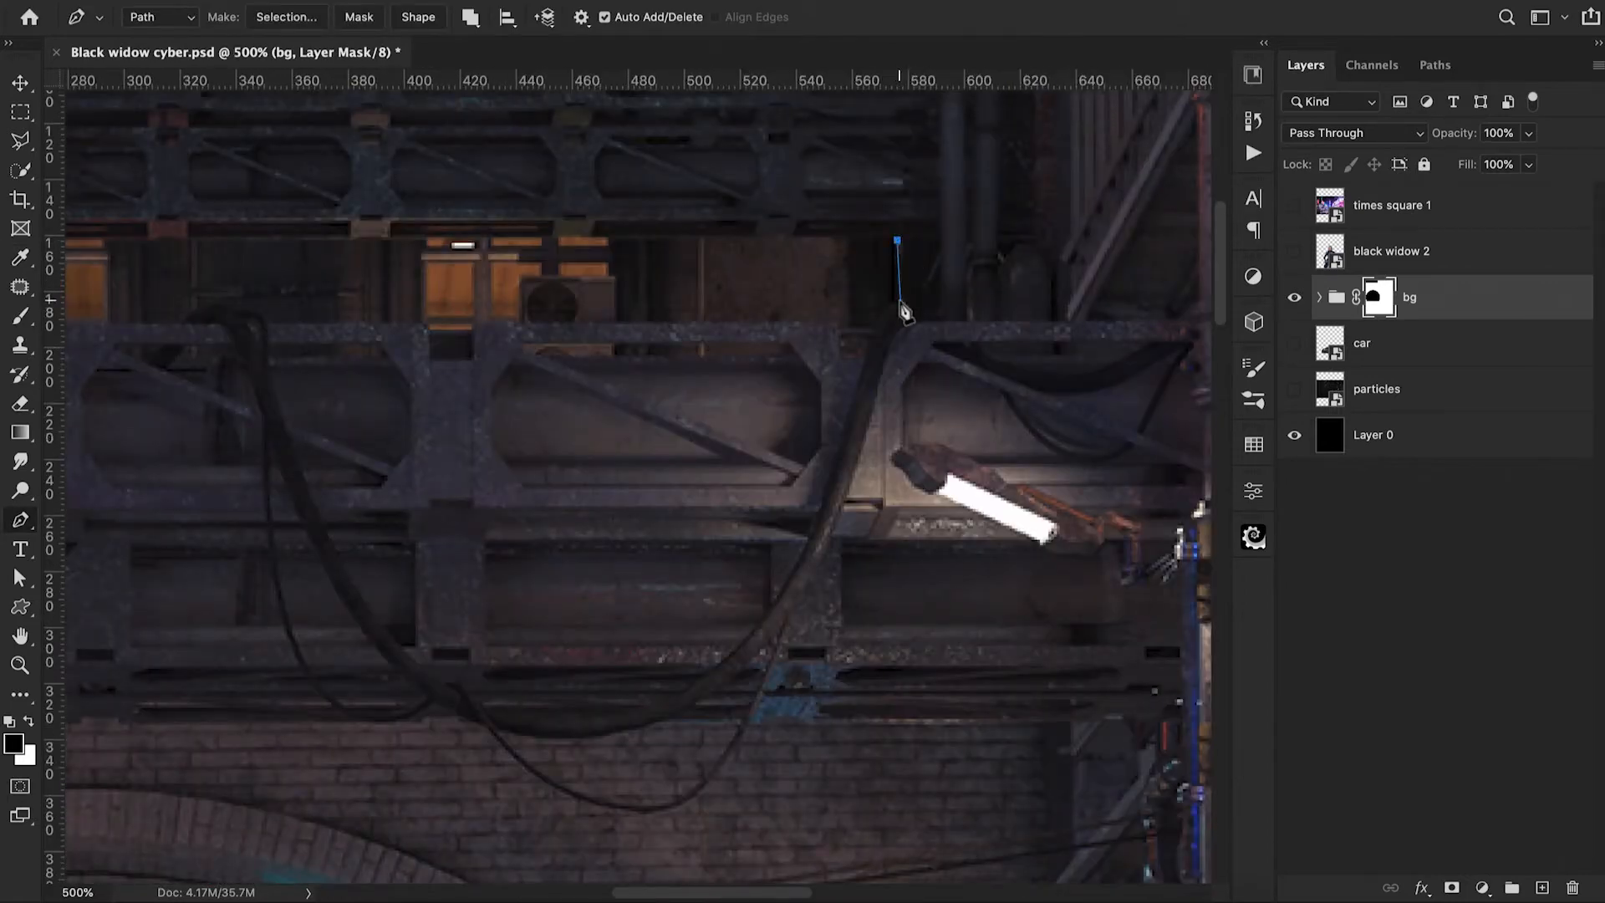
# Trace the lower edge of the second window row along the girder, around its notch and over the black cable
pyautogui.moveTo(875, 332); pyautogui.dragTo(868, 356)
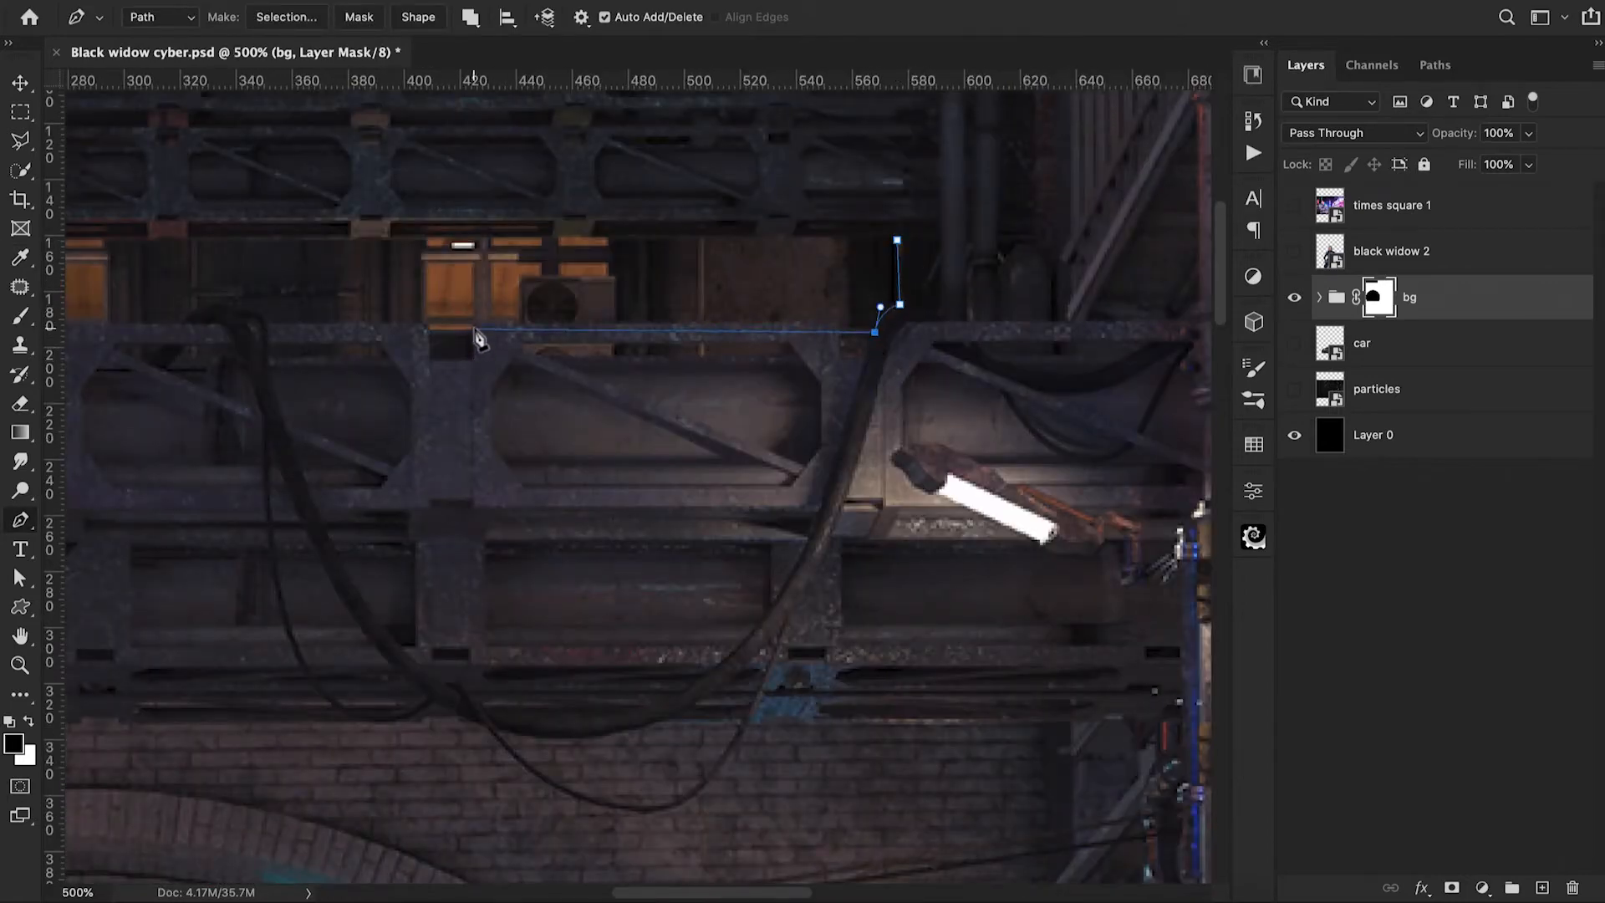
pyautogui.click(474, 324)
pyautogui.click(474, 360)
pyautogui.click(428, 360)
pyautogui.click(429, 323)
pyautogui.click(267, 324)
pyautogui.moveTo(233, 311); pyautogui.dragTo(704, 259)
pyautogui.moveTo(650, 271); pyautogui.dragTo(620, 308)
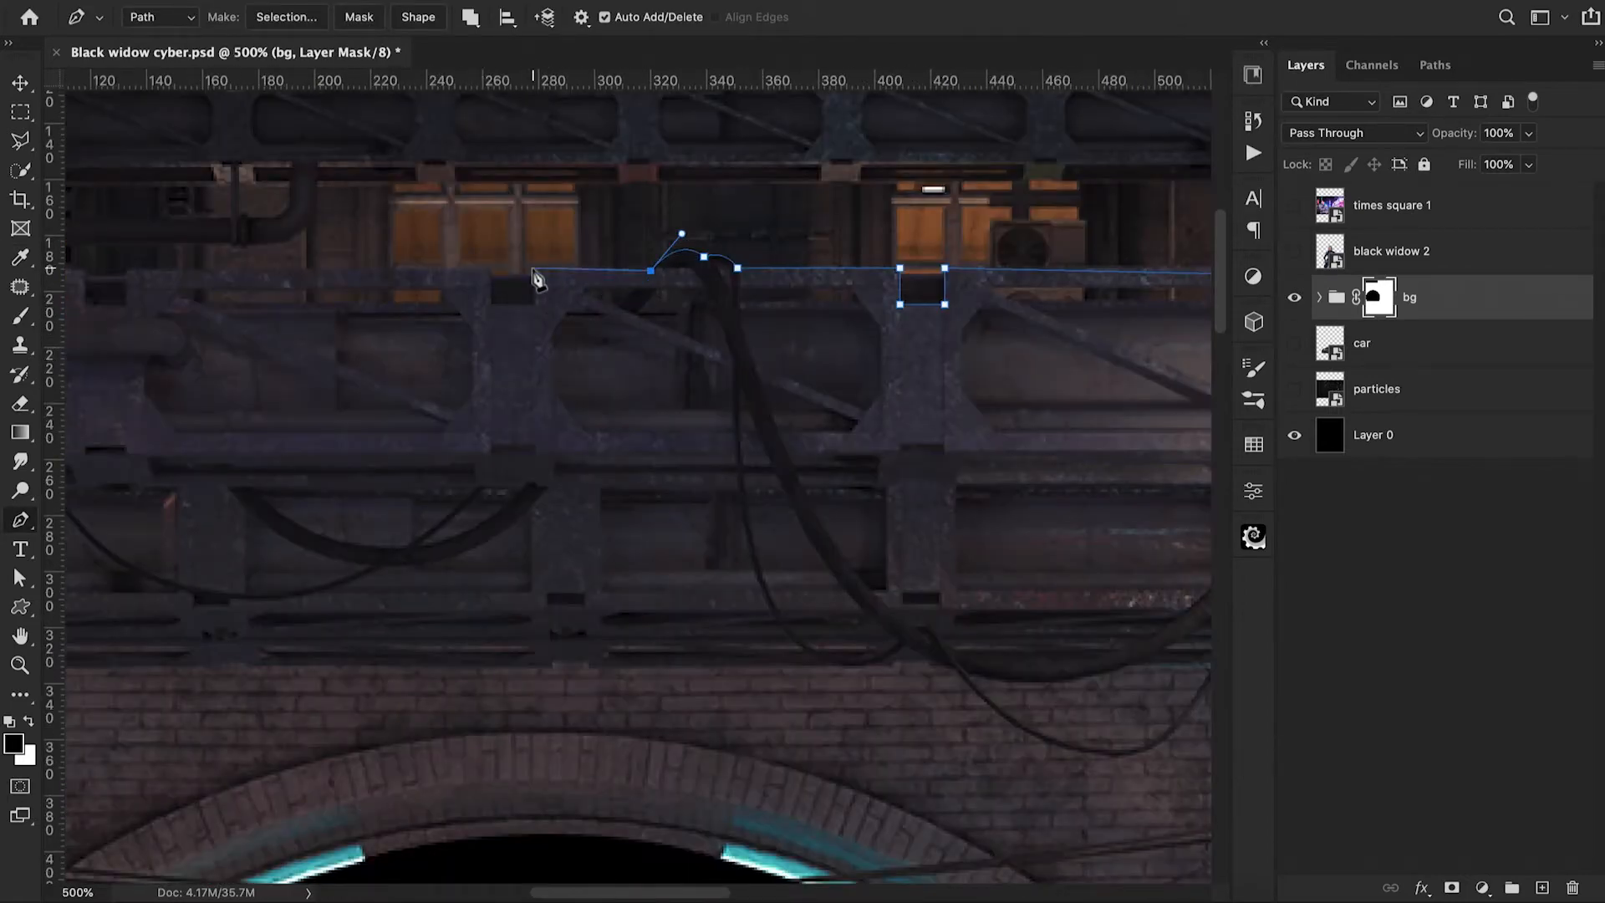
# Extend the window path's lower edge around the girder notch and out past the left canvas edge
pyautogui.click(490, 303)
pyautogui.click(485, 267)
pyautogui.hscroll(-5, 485, 268)
pyautogui.hscroll(-5, 361, 248)
pyautogui.click(231, 252)
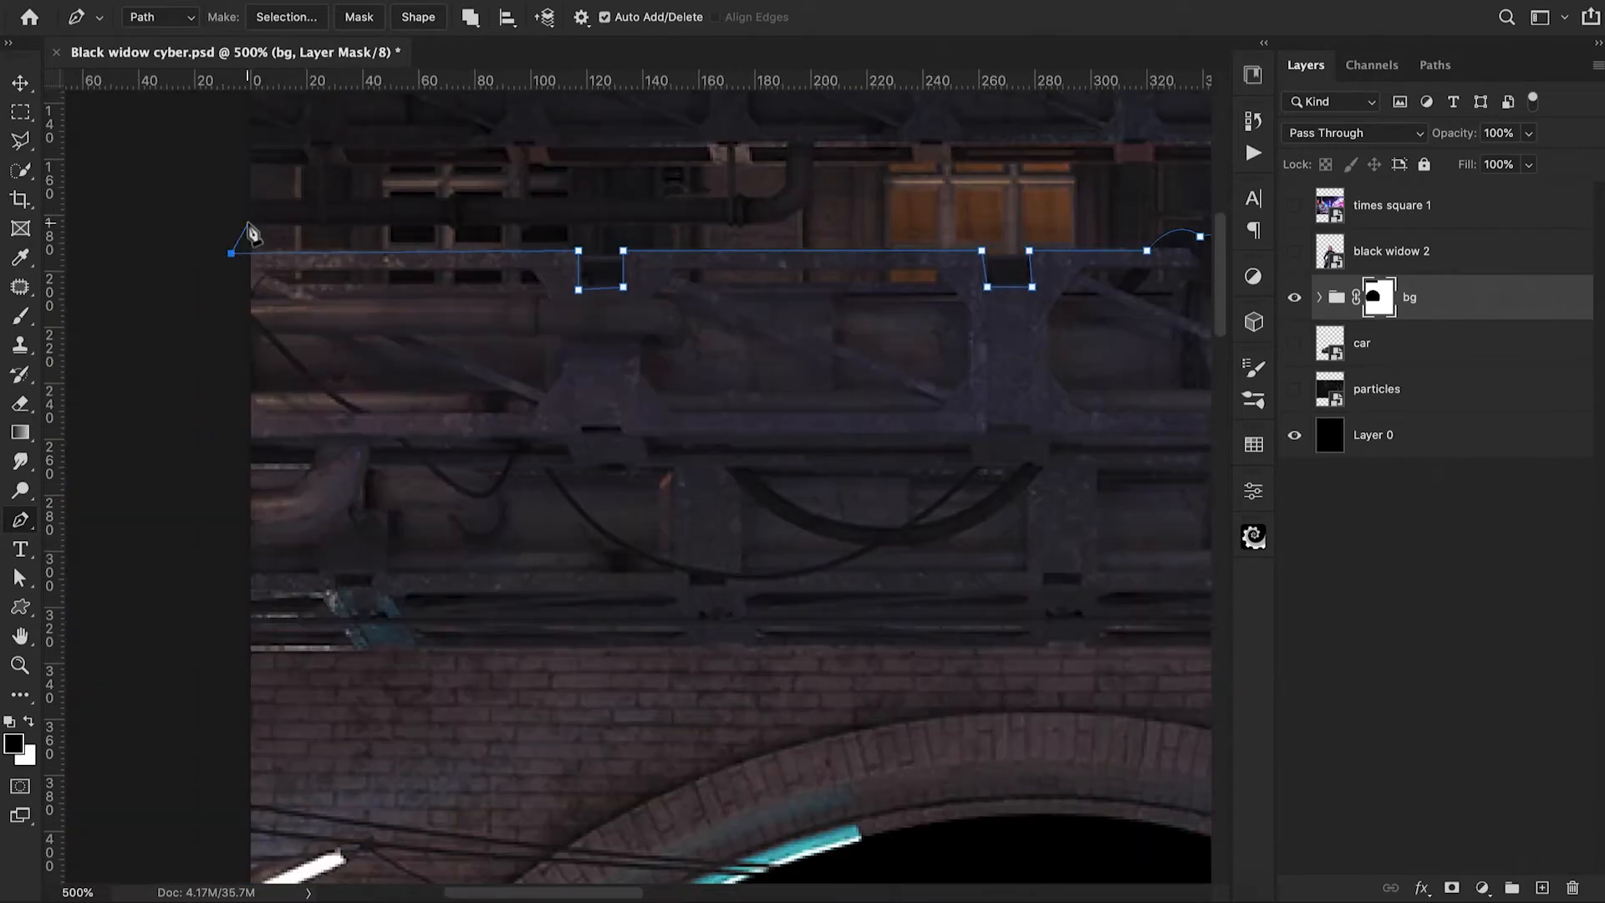
# Trace the window path back along the underside of the horizontal pipe and up around its bend
pyautogui.scroll(2, 523, 236)
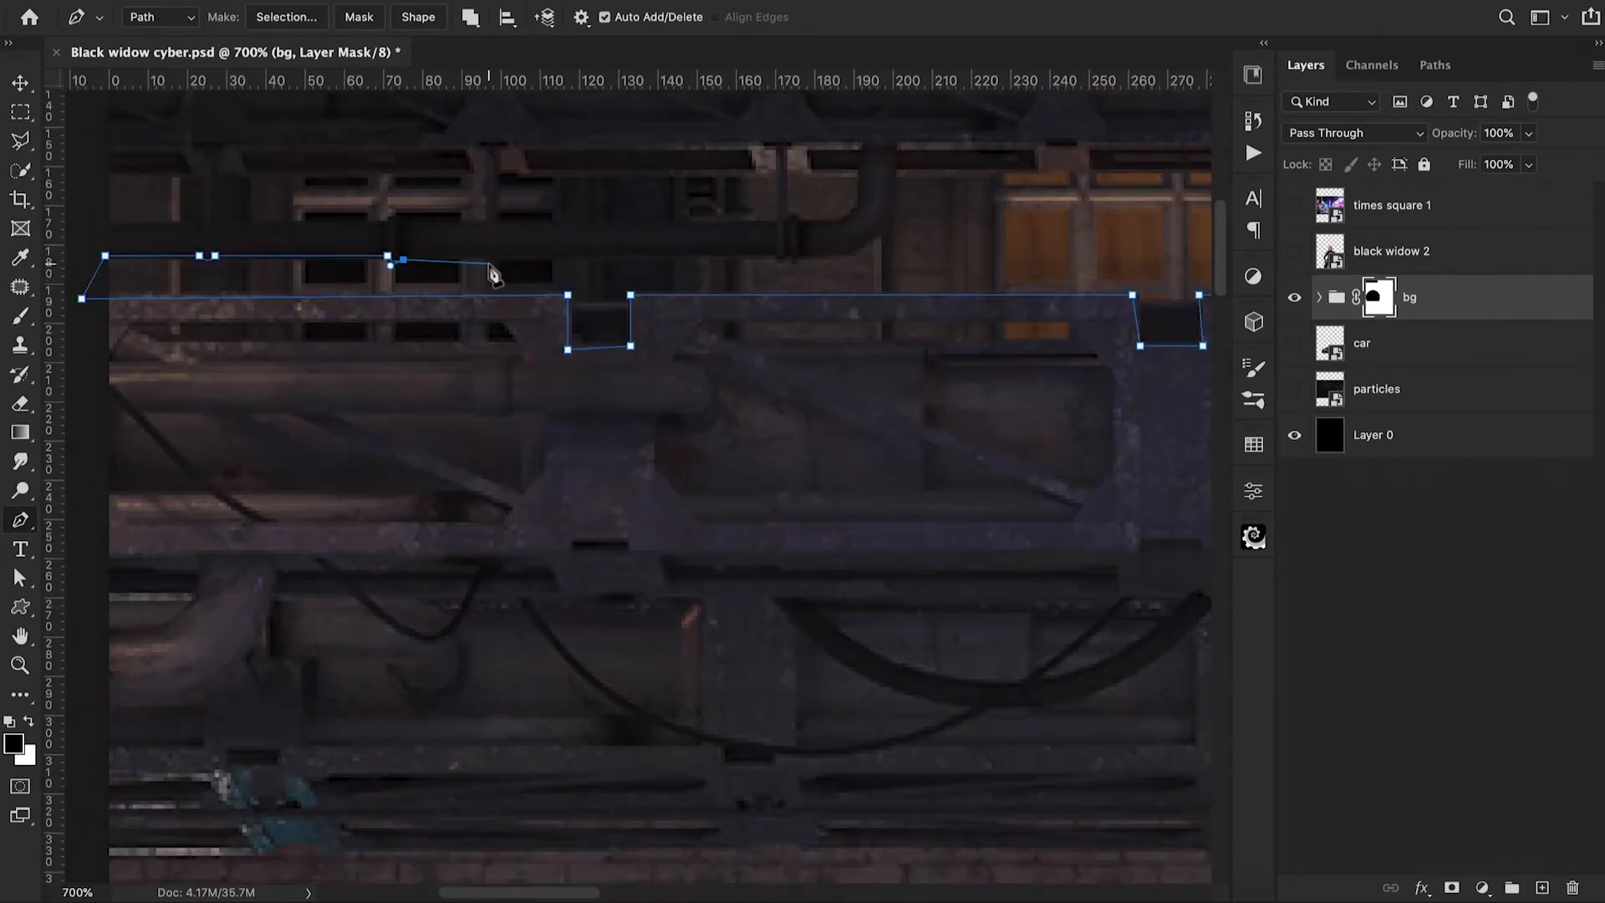
pyautogui.click(776, 256)
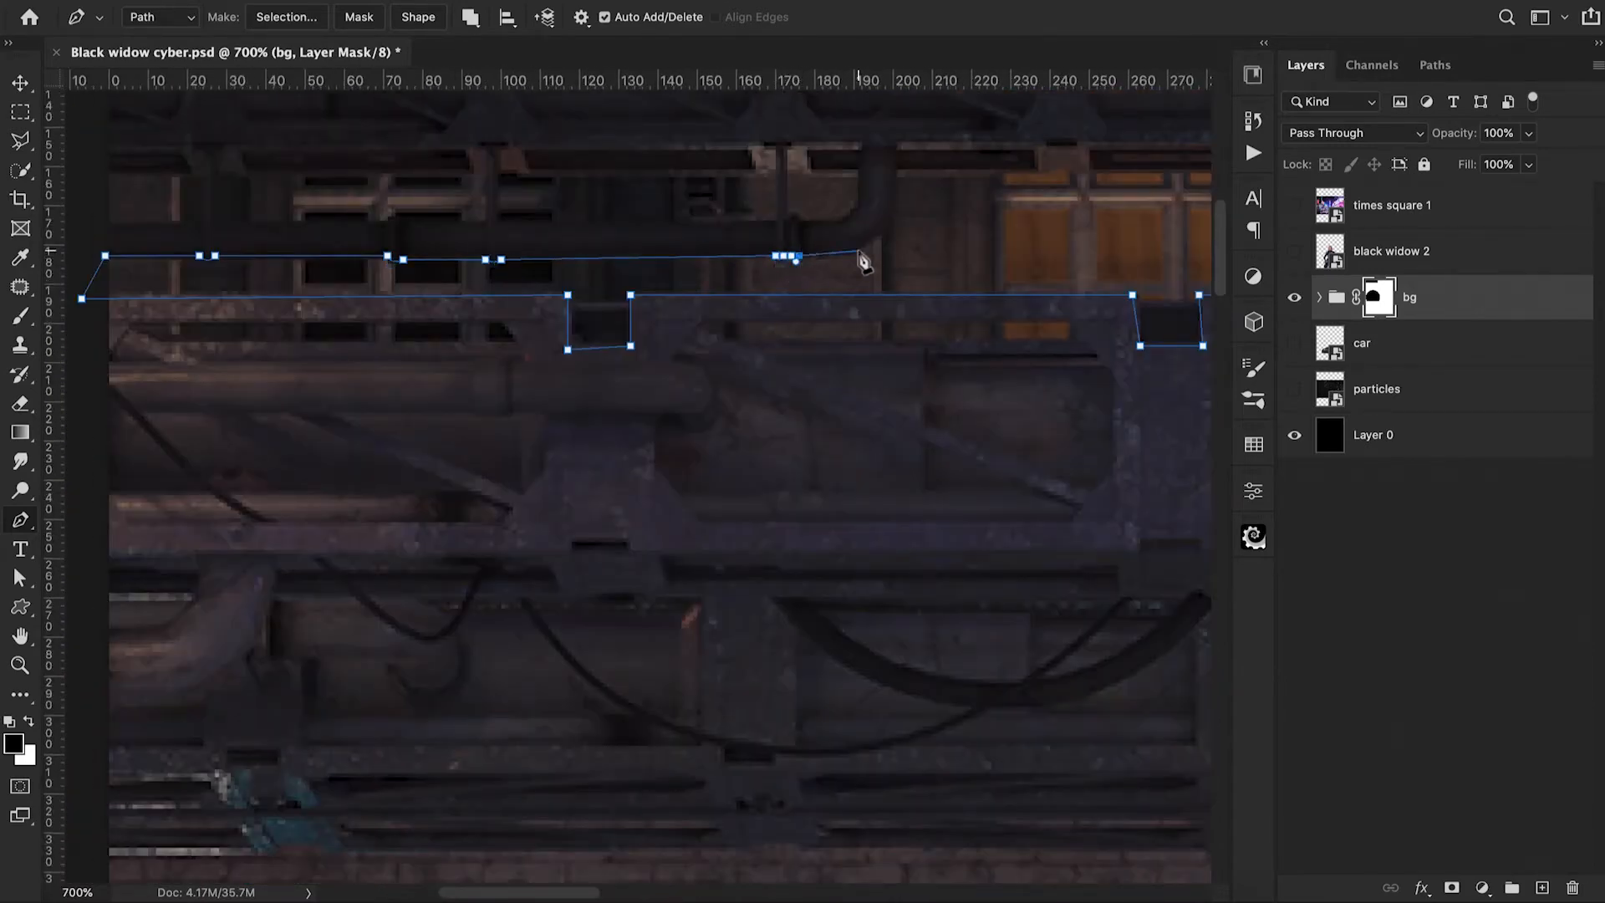
pyautogui.hscroll(10, 893, 164)
pyautogui.hscroll(-8, 758, 207)
pyautogui.click(657, 148)
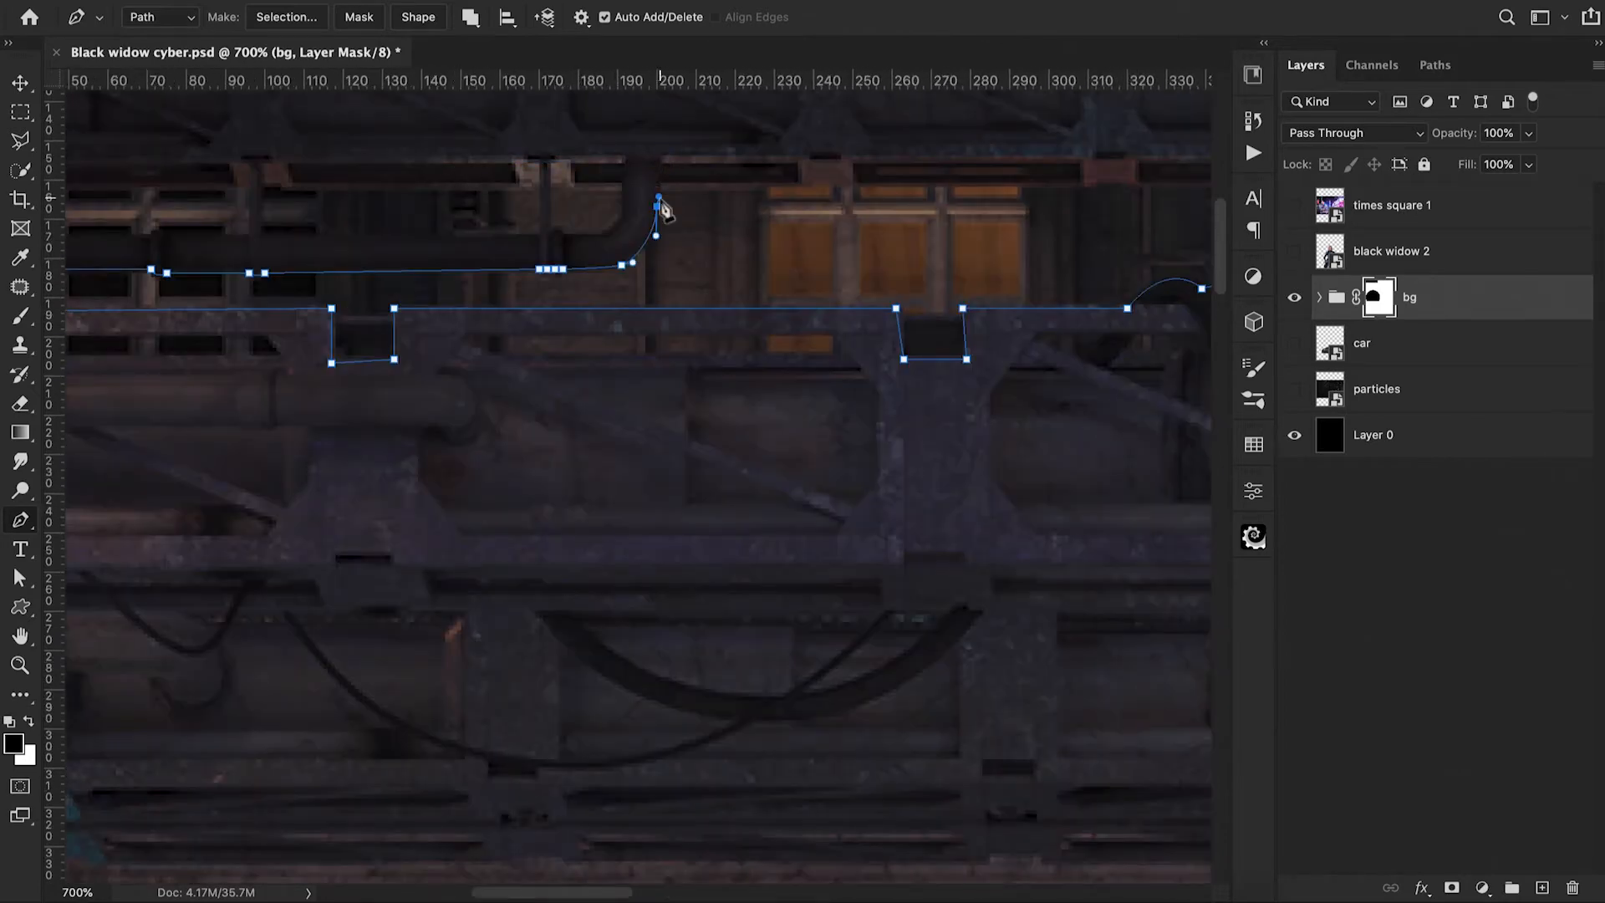
# Run the path along the window row's upper edge and close it around its right end beside the cable
pyautogui.hscroll(15, 588, 205)
pyautogui.click(915, 203)
pyautogui.rightClick(818, 252)
pyautogui.click(898, 159)
pyautogui.moveTo(886, 321); pyautogui.dragTo(885, 325)
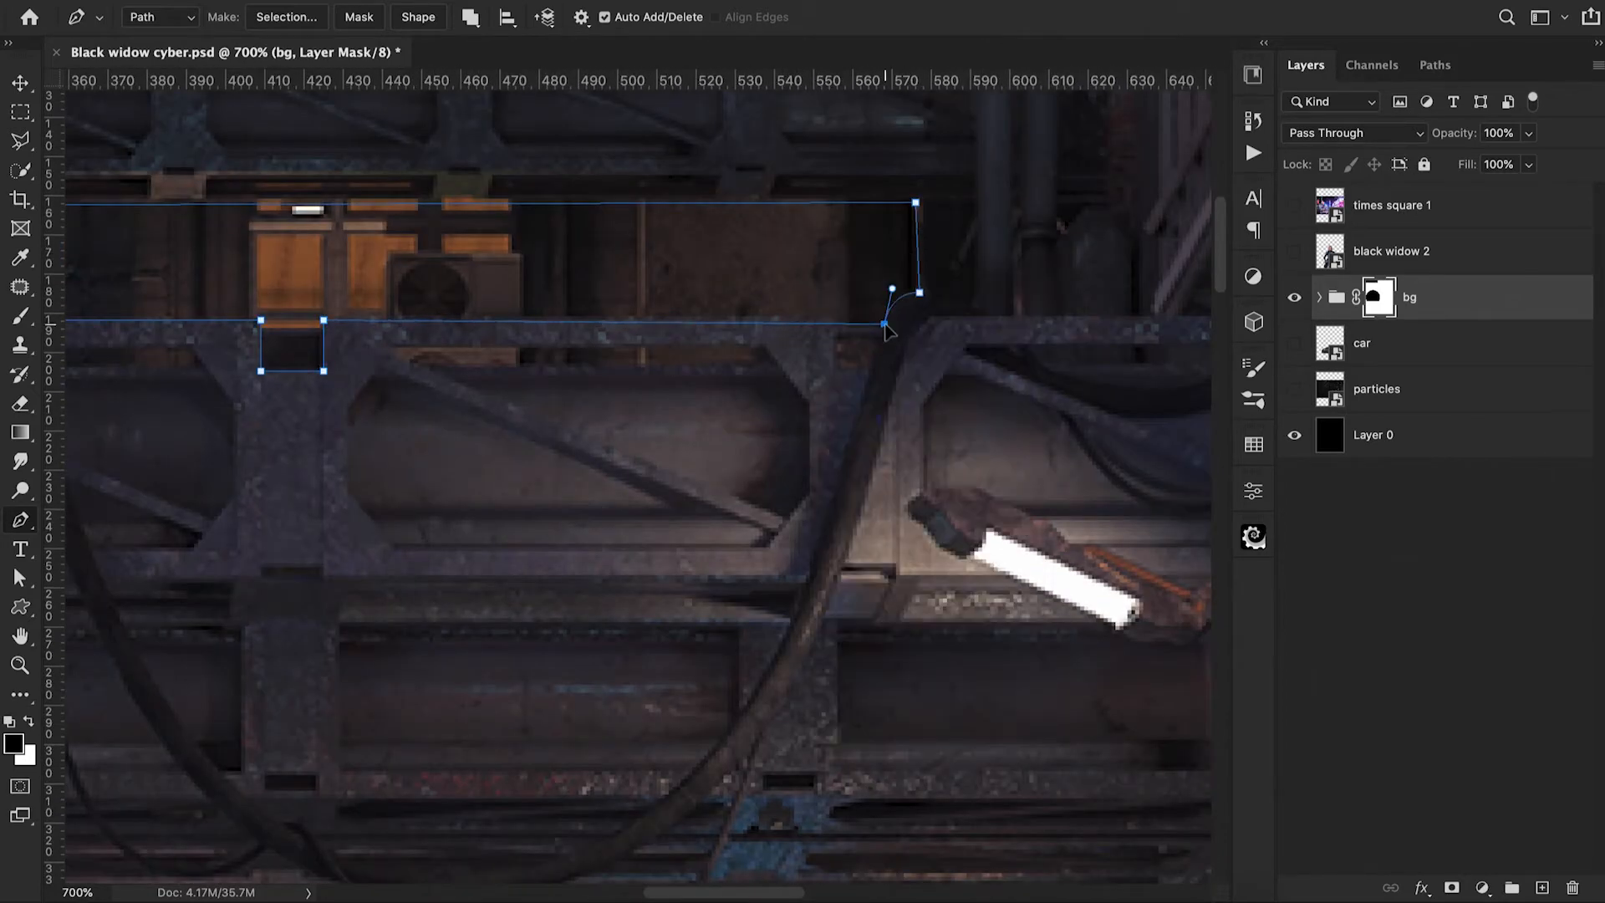
# Convert the closed window-row path to a selection, fill it with black on the bg mask and deselect
pyautogui.rightClick(784, 277)
pyautogui.click(857, 367)
pyautogui.click(930, 293)
pyautogui.hotkey('alt', 'BackSpace')
pyautogui.press('super+d')
# Select a thin strip along the girder's upper edge between notch and cable and fill it with white on the mask
pyautogui.press('b')
pyautogui.click(157, 18)
pyautogui.press('Return')
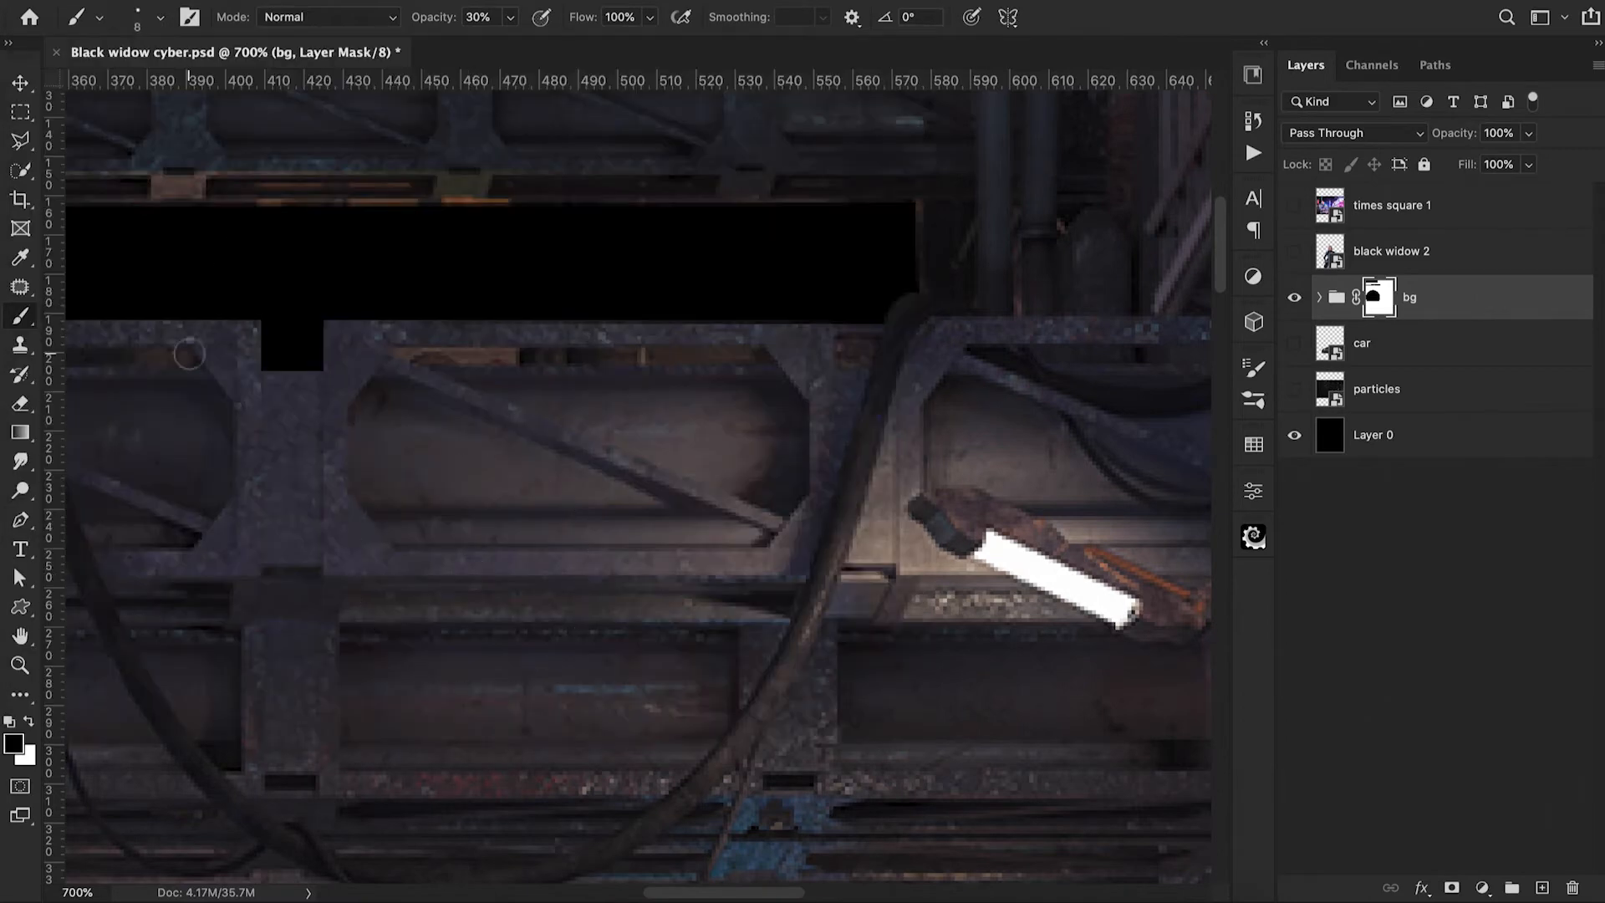
pyautogui.press('m')
pyautogui.moveTo(324, 319); pyautogui.dragTo(897, 332)
pyautogui.press('x')
pyautogui.hotkey('alt', 'BackSpace')
pyautogui.press('super+d')
# Outline the leftmost opening above the pipe with the Pen tool and mask it out in black
pyautogui.hscroll(-20, 913, 451)
pyautogui.press('p')
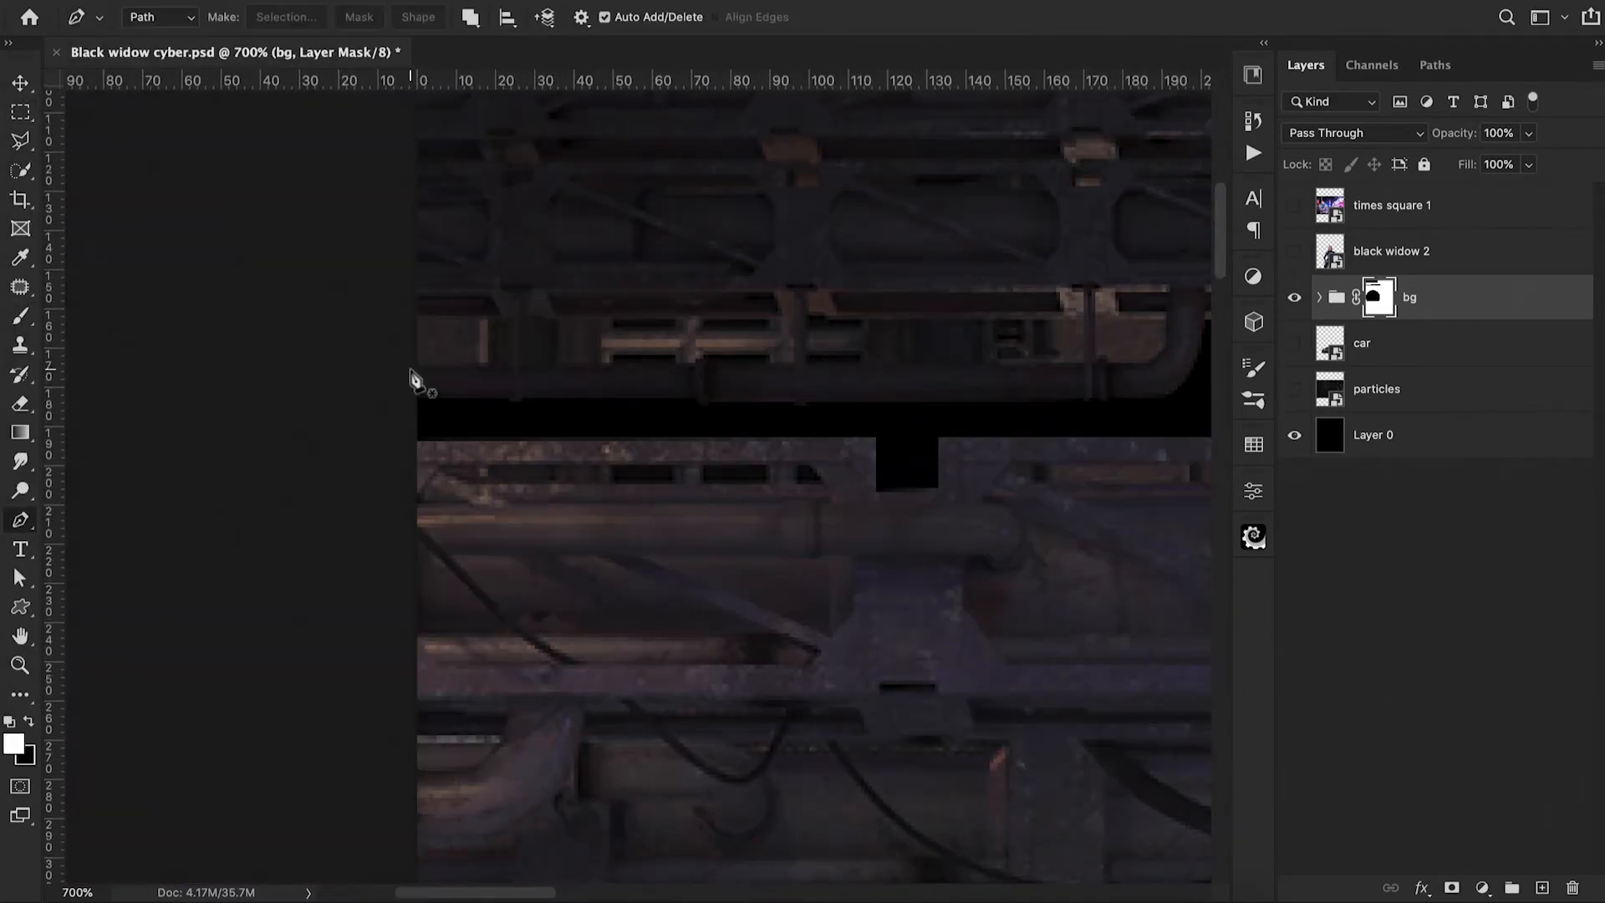
pyautogui.click(408, 366)
pyautogui.click(515, 366)
pyautogui.click(510, 319)
pyautogui.click(499, 319)
pyautogui.click(412, 319)
pyautogui.click(409, 366)
# Outline the second opening above the pipe, between the two posts, and fill it with black on the mask
pyautogui.click(555, 366)
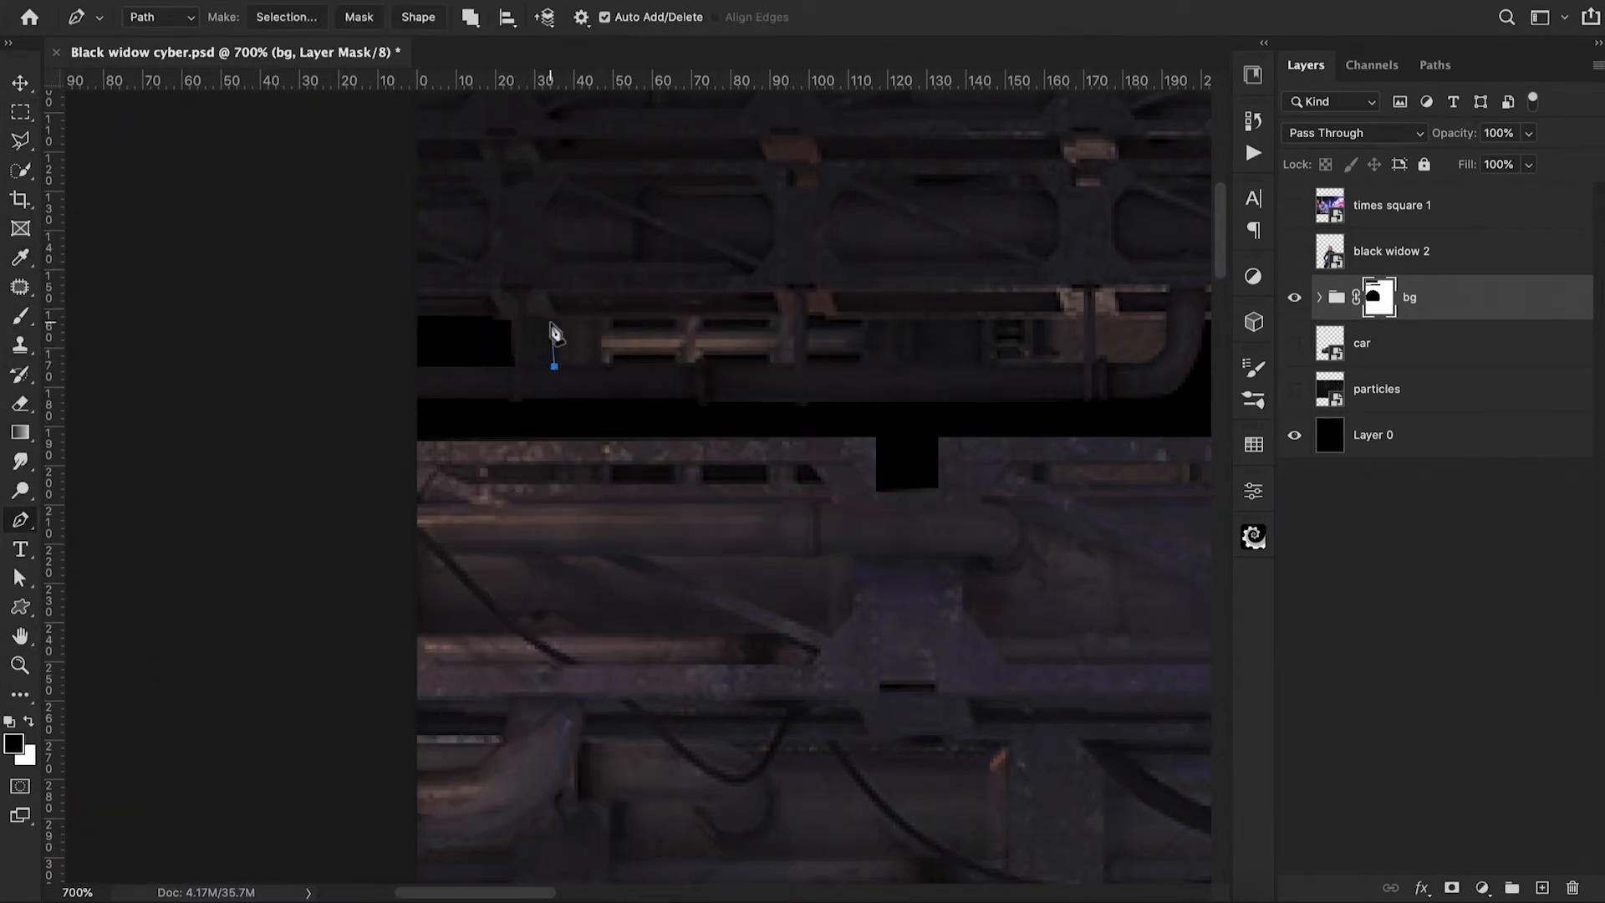
pyautogui.click(554, 316)
pyautogui.click(797, 316)
pyautogui.click(797, 366)
pyautogui.click(554, 367)
pyautogui.rightClick(604, 356)
pyautogui.click(668, 453)
pyautogui.hotkey('alt', 'BackSpace')
pyautogui.press('super+d')
# Outline the small pipe corner beside the thin post as a selection and restore it in white on the mask
pyautogui.click(766, 366)
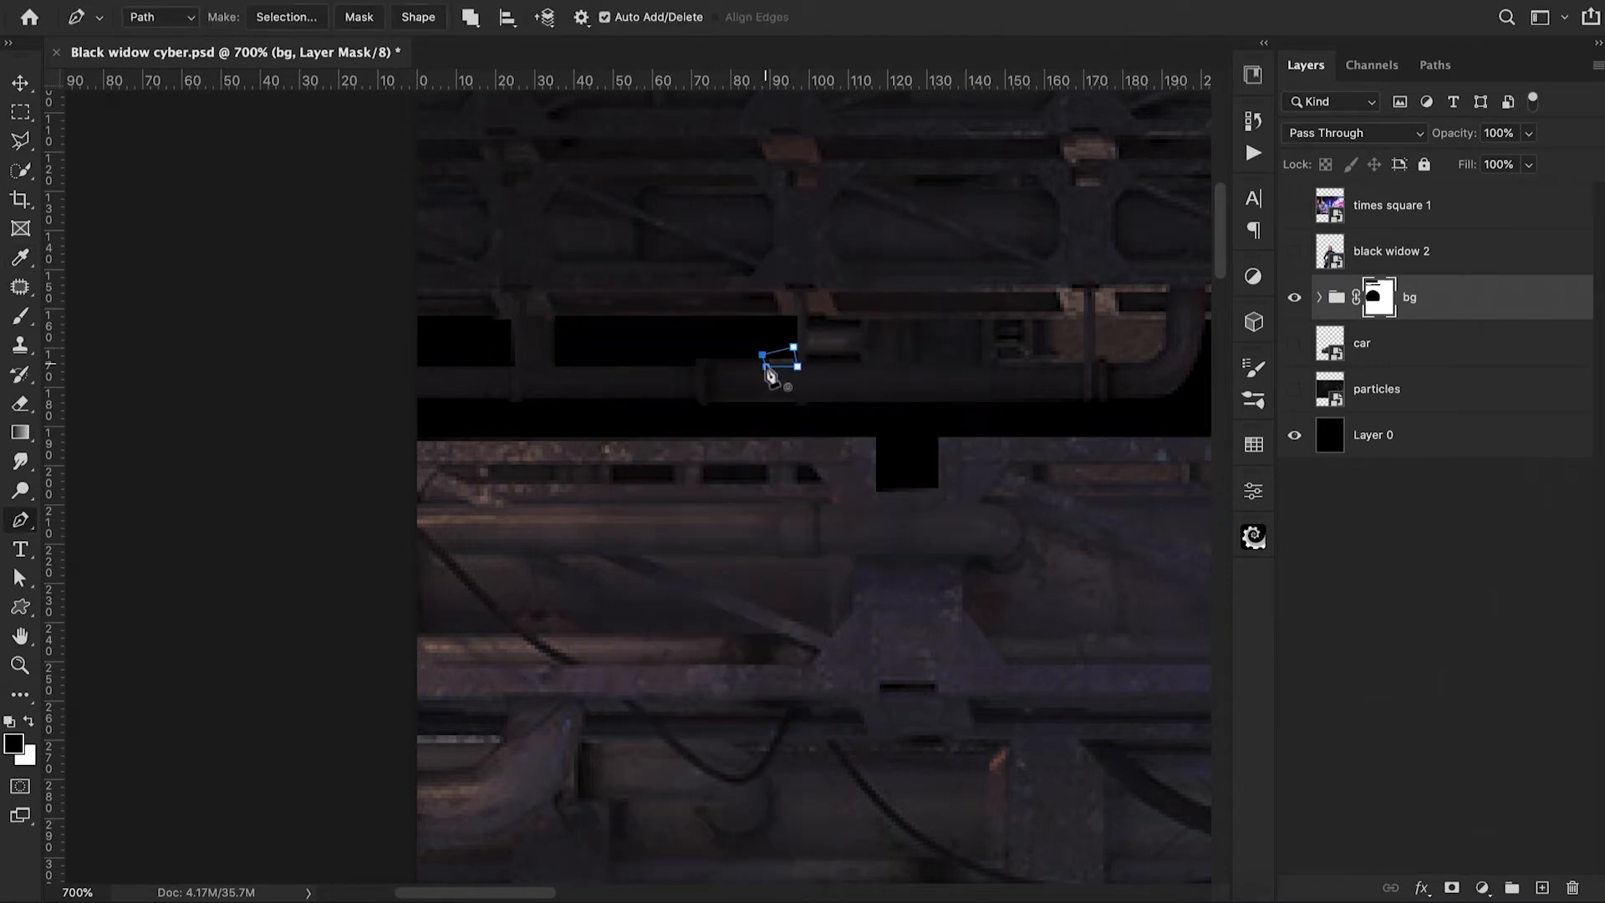
pyautogui.rightClick(777, 386)
pyautogui.click(840, 483)
pyautogui.press('b')
pyautogui.press('x')
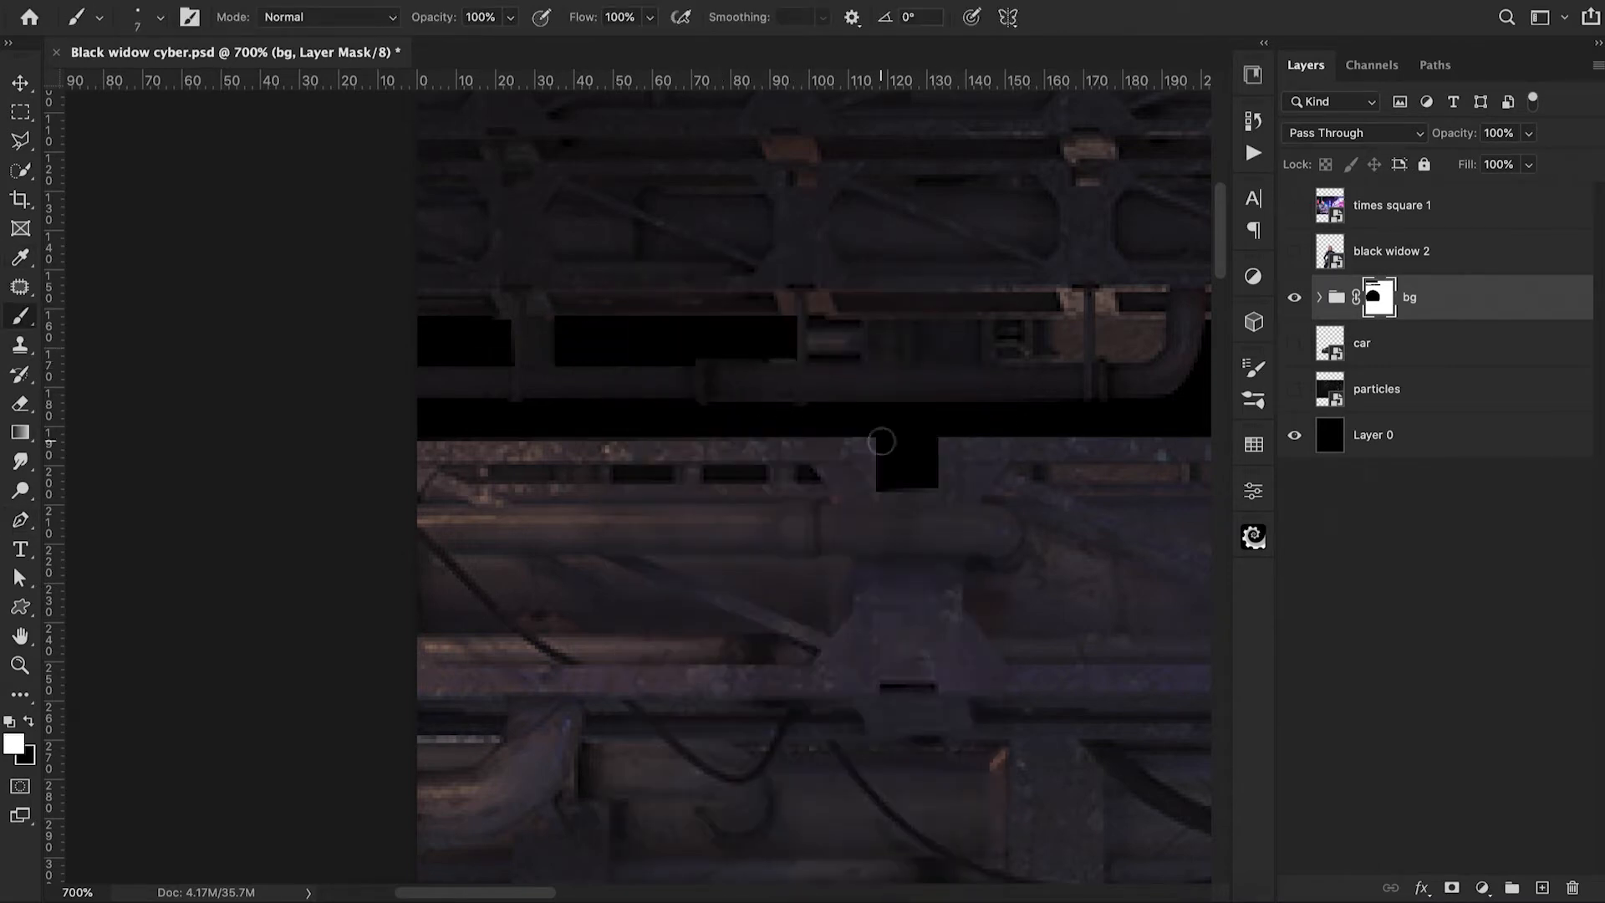
# Outline the third opening above the pipe, between the two thin posts, and fill it with black on the mask
pyautogui.press('p')
pyautogui.click(804, 366)
pyautogui.click(805, 315)
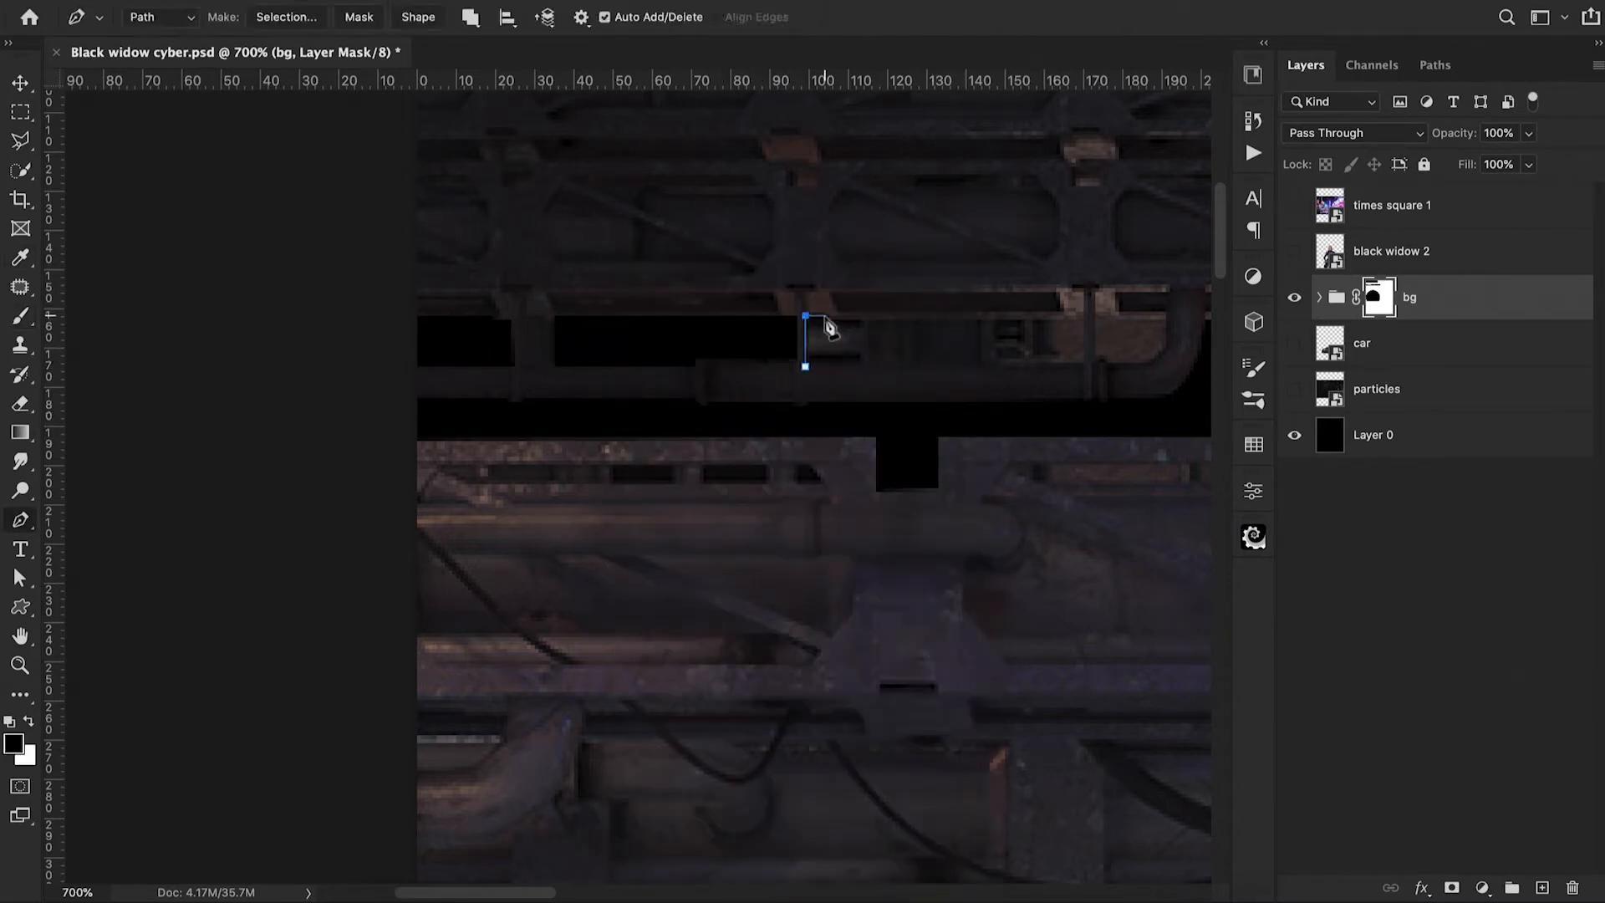
pyautogui.click(1086, 316)
pyautogui.click(1088, 366)
pyautogui.click(805, 366)
pyautogui.rightClick(903, 242)
pyautogui.click(967, 337)
pyautogui.press('Return')
pyautogui.hotkey('alt', 'BackSpace')
# Trace the opening inside the pipe bend with a rounded corner and fill it with black on the mask
pyautogui.hscroll(5, 678, 360)
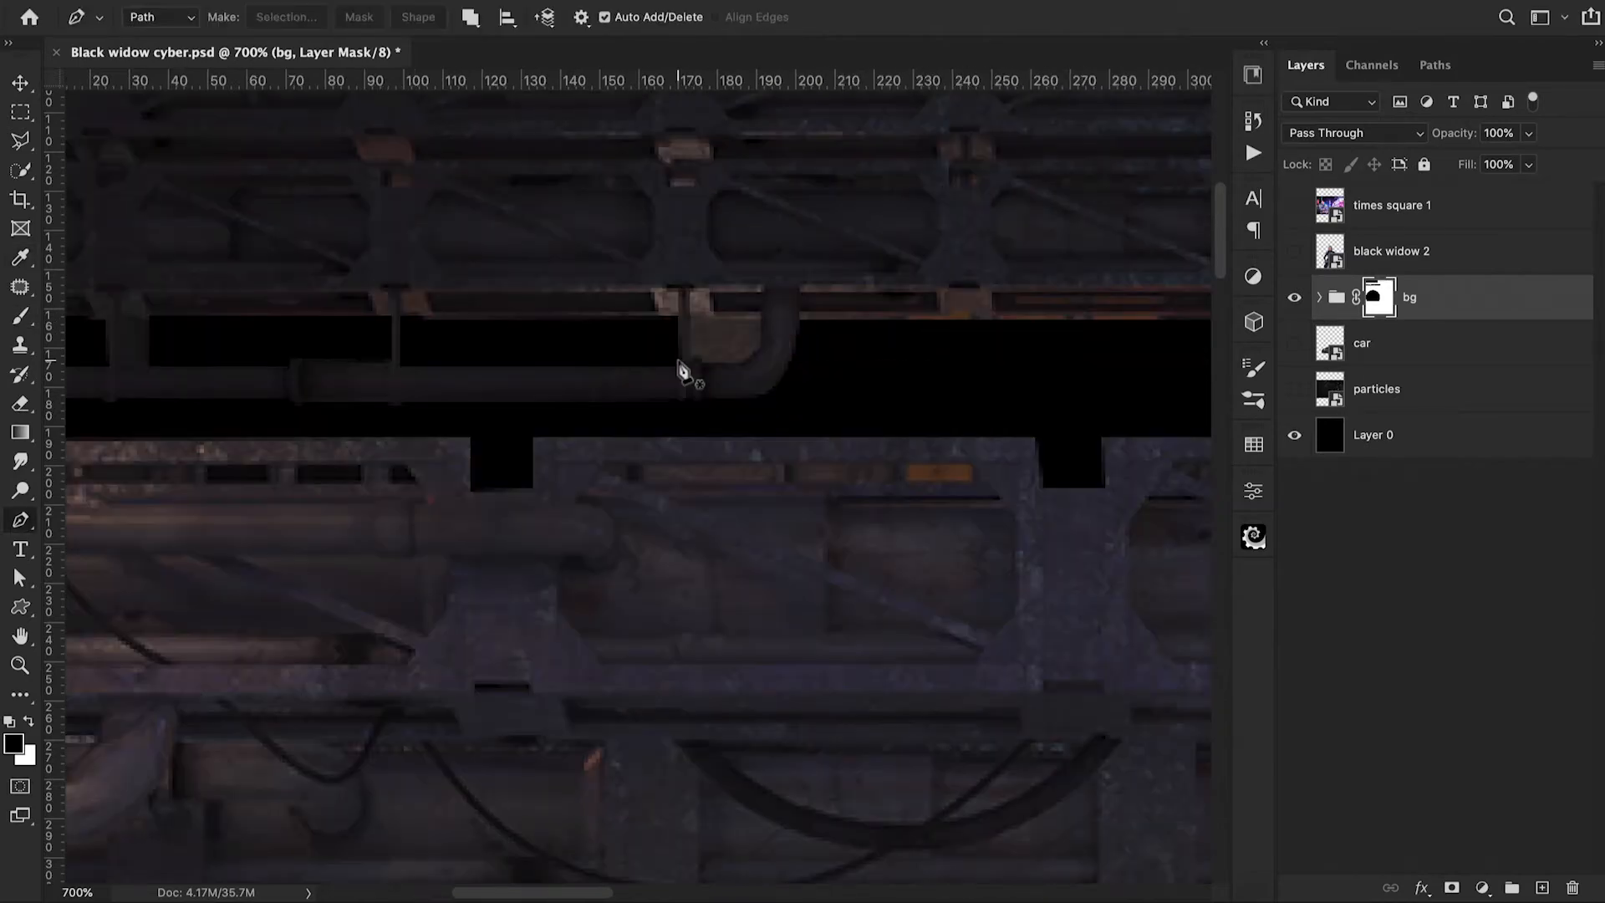
pyautogui.click(689, 362)
pyautogui.click(690, 316)
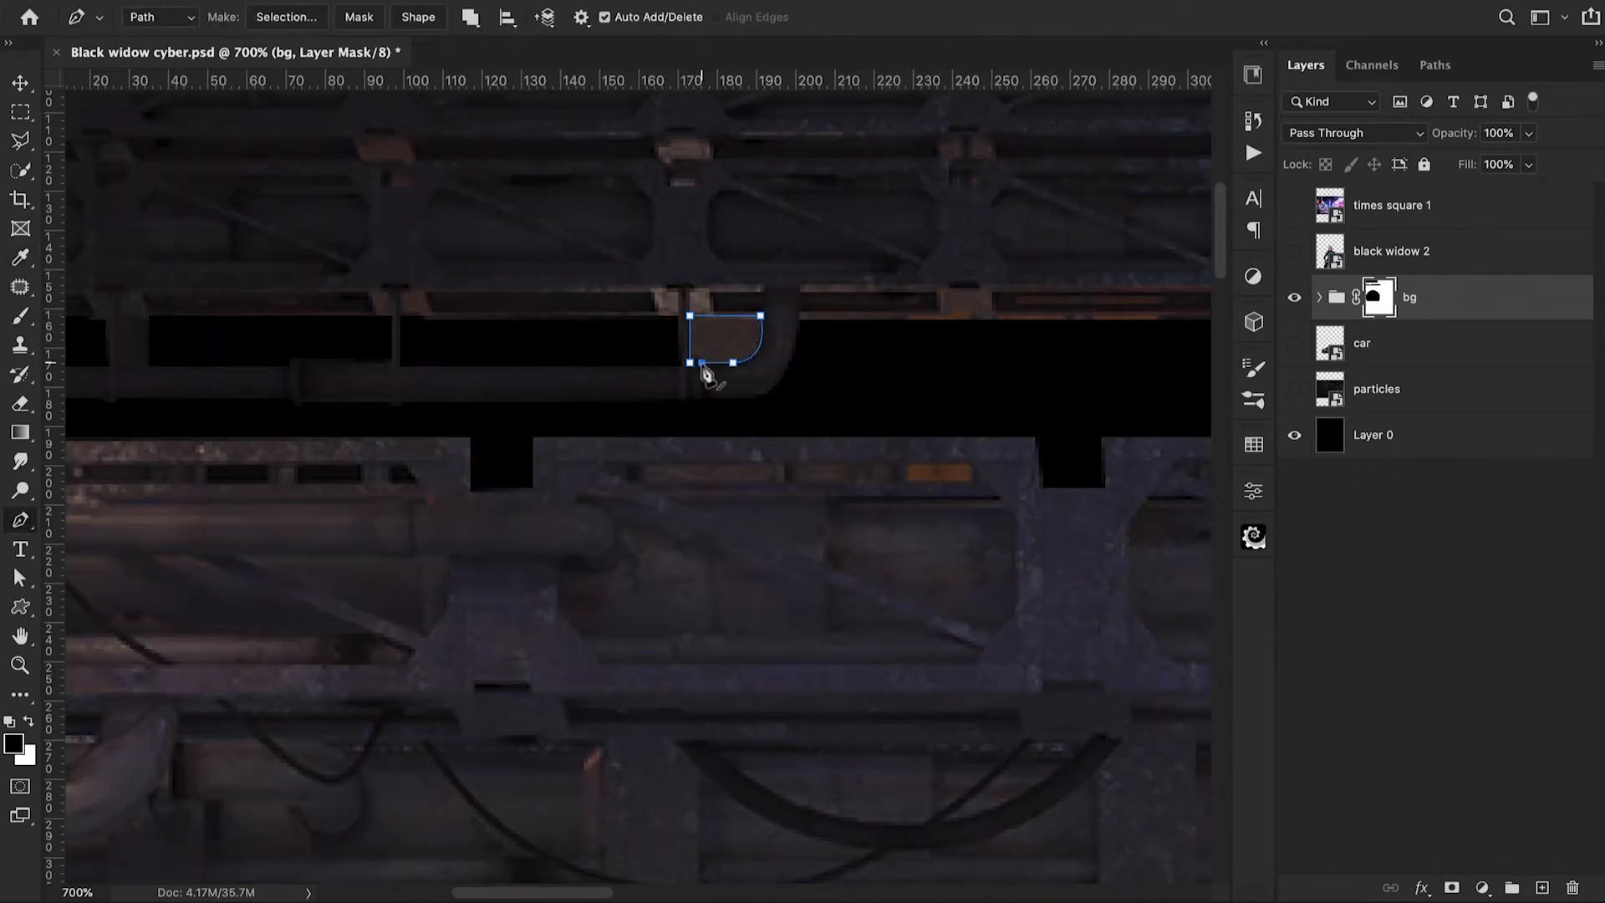
pyautogui.rightClick(727, 334)
pyautogui.click(790, 428)
pyautogui.press('Return')
pyautogui.hotkey('alt', 'BackSpace')
# Select the first two narrow gaps beneath the girder's upper edge at the canvas's left end with the Polygonal Lasso
pyautogui.hscroll(-5, 652, 452)
pyautogui.click(456, 429)
pyautogui.press('l')
pyautogui.click(456, 428)
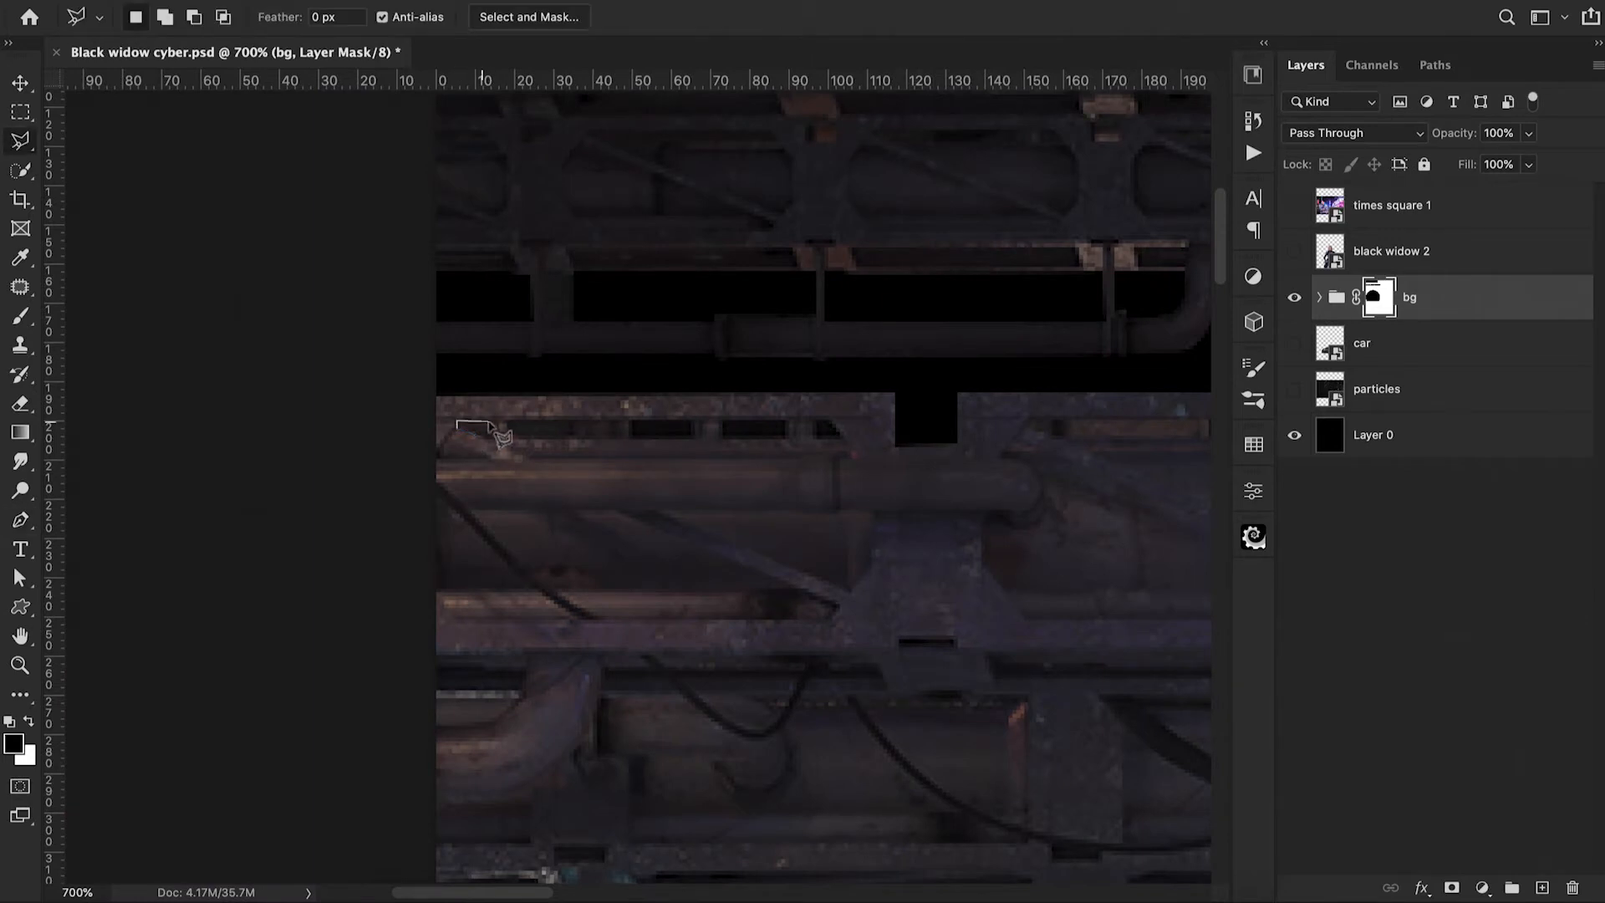
pyautogui.click(500, 435)
pyautogui.click(479, 436)
pyautogui.click(456, 427)
pyautogui.keyDown('shift'); pyautogui.click(507, 436); pyautogui.keyUp('shift')
pyautogui.click(507, 421)
pyautogui.click(574, 420)
pyautogui.click(574, 436)
pyautogui.click(507, 435)
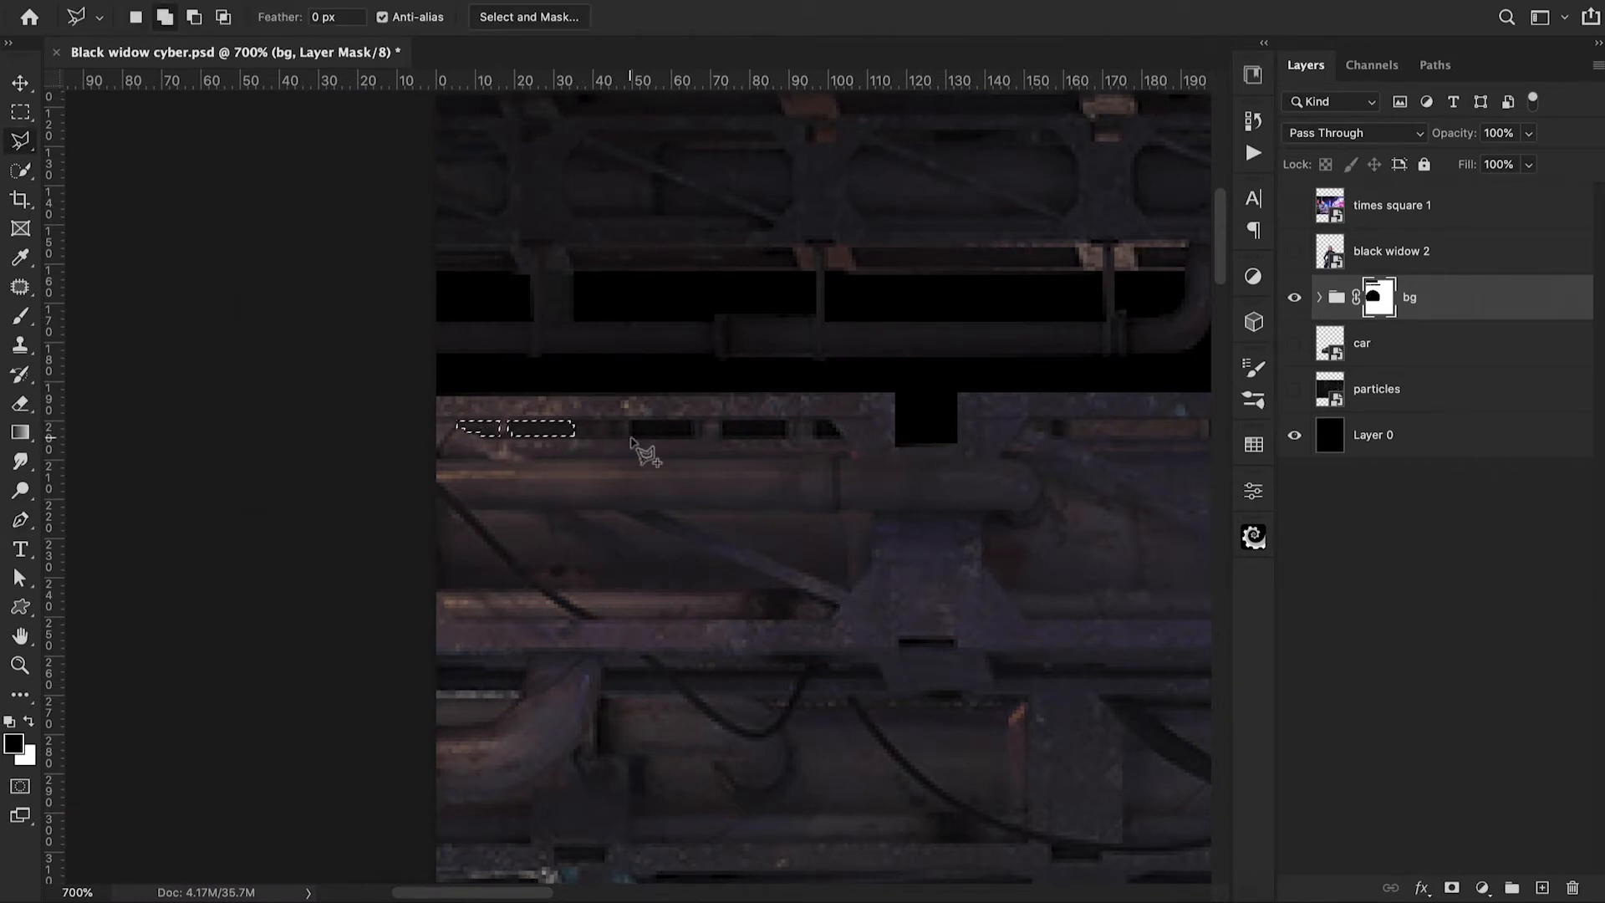
# Add the next two dark gaps beneath the girder edge to the lasso selection
pyautogui.click(695, 438)
pyautogui.click(629, 439)
pyautogui.click(721, 439)
pyautogui.click(722, 420)
pyautogui.click(787, 420)
pyautogui.click(787, 438)
pyautogui.click(721, 438)
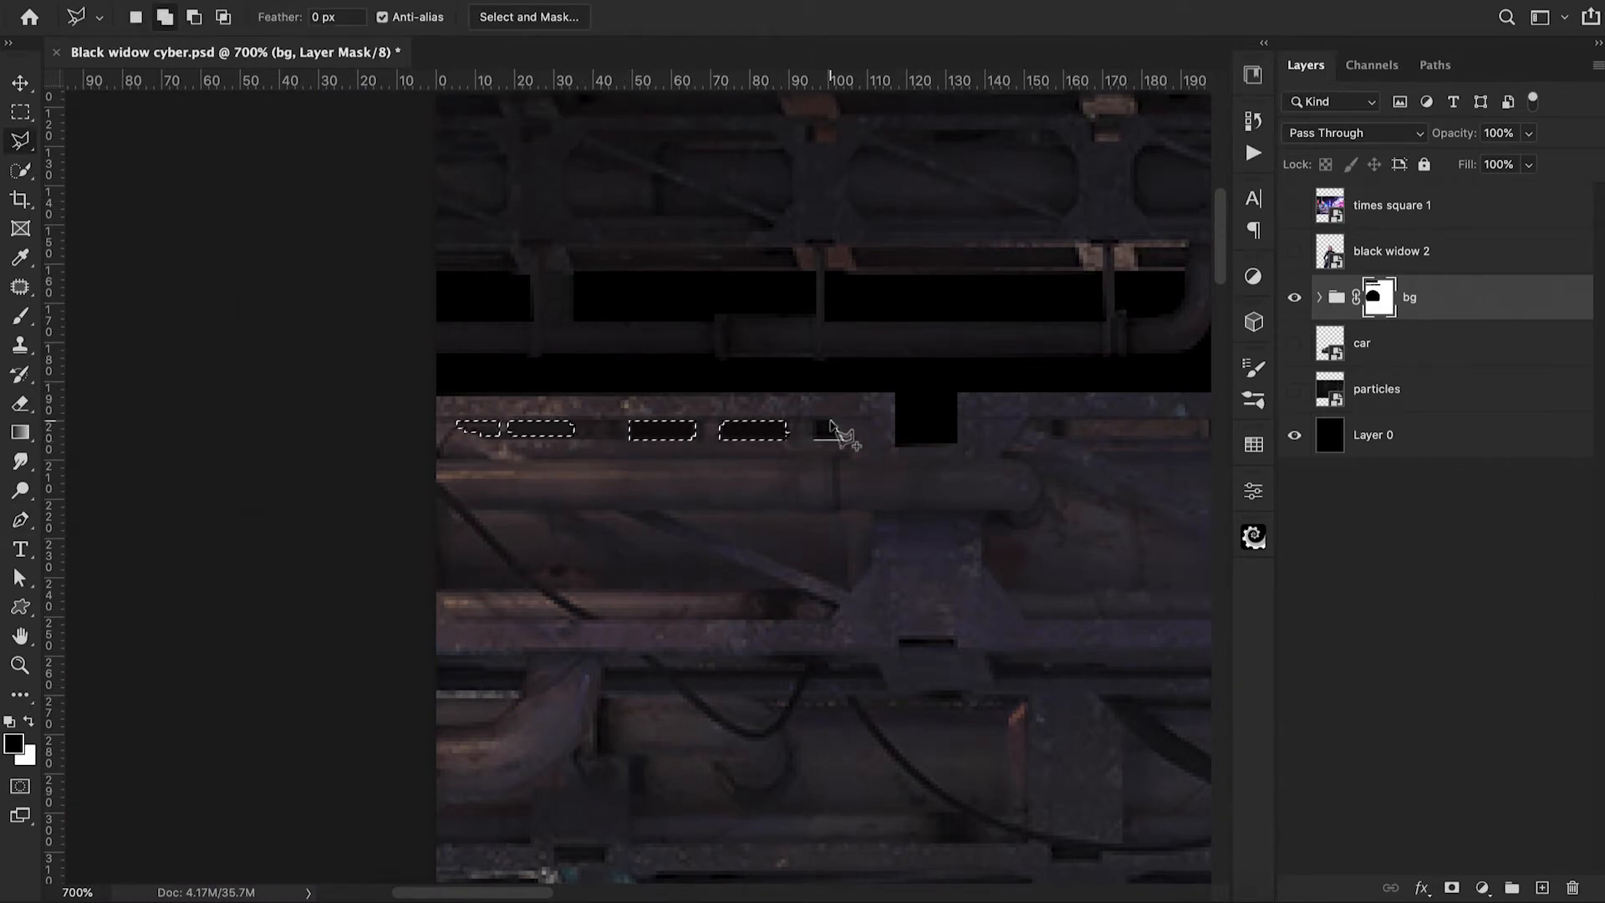
# Lasso the long gap with the orange window and the triangular gap past the notch, and fill them with black
pyautogui.moveTo(1026, 428); pyautogui.dragTo(672, 411)
pyautogui.click(670, 405)
pyautogui.click(1045, 402)
pyautogui.click(1045, 422)
pyautogui.doubleClick(703, 422)
pyautogui.hscroll(5, 673, 420)
pyautogui.click(737, 401)
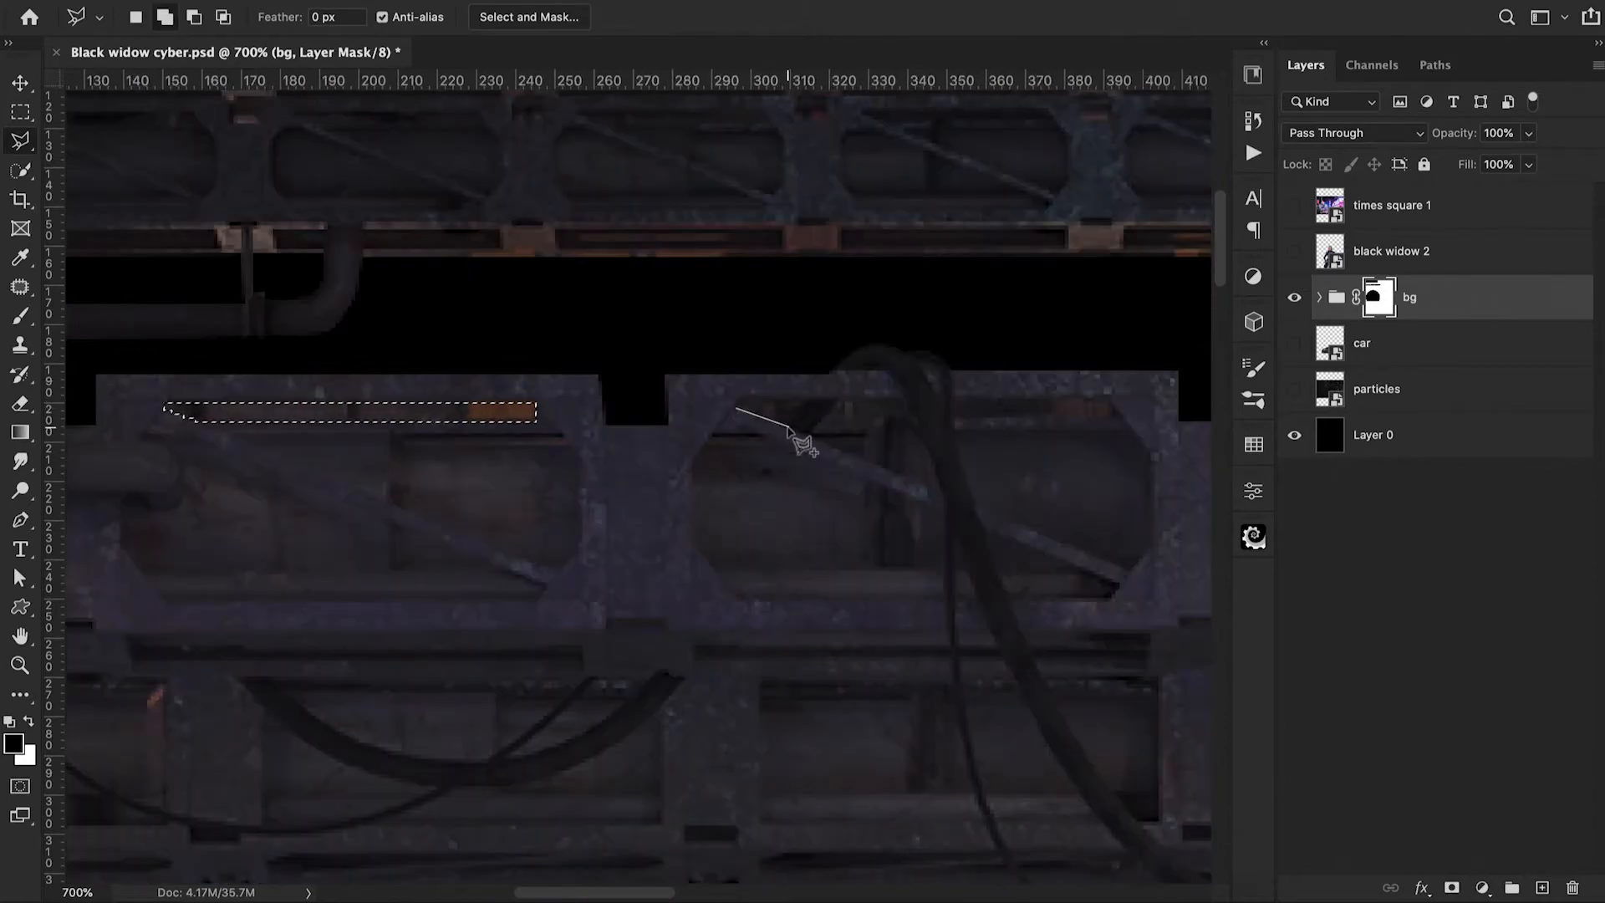
pyautogui.click(812, 399)
pyautogui.click(785, 427)
pyautogui.click(738, 401)
pyautogui.hotkey('alt', 'BackSpace')
pyautogui.hotkey('ctrl', 'd')
# Outline the girder gap between the cable's two strands with the Pen tool and fill it with black on the mask
pyautogui.press('p')
pyautogui.click(817, 417)
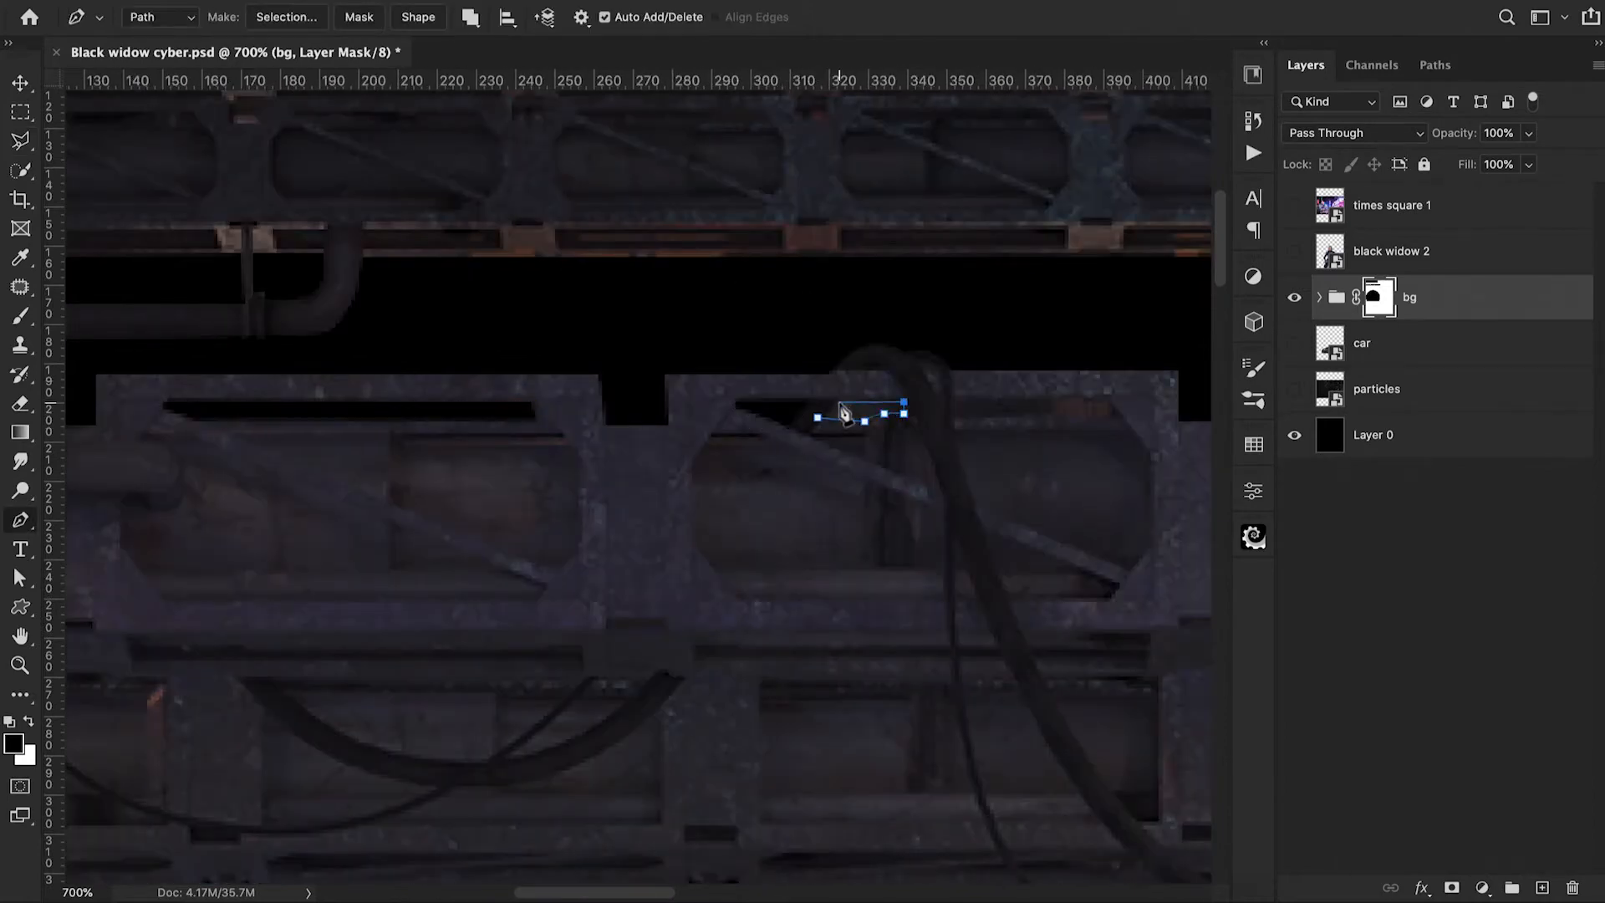
pyautogui.click(816, 417)
pyautogui.hotkey('ctrl', 'Return')
pyautogui.hotkey('alt', 'BackSpace')
pyautogui.hotkey('ctrl', 'd')
# Outline the girder gap to the right of the thick cable and fill it with black on the mask
pyautogui.click(954, 417)
pyautogui.click(954, 399)
pyautogui.click(954, 417)
pyautogui.hotkey('ctrl', 'Return')
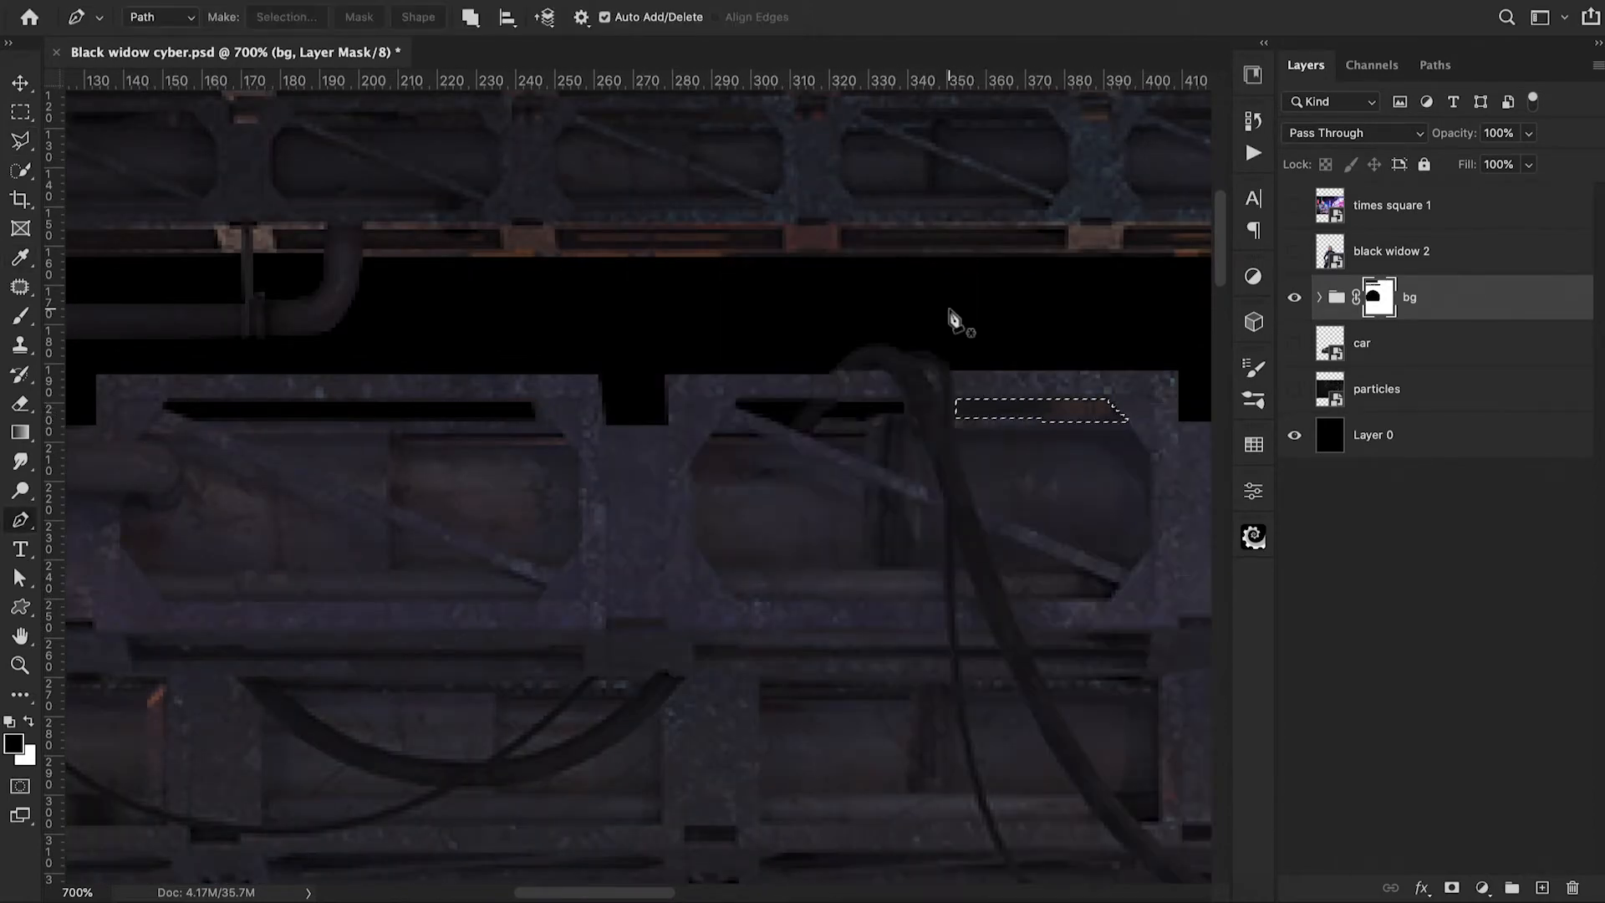
pyautogui.hotkey('alt', 'BackSpace')
pyautogui.hotkey('ctrl', 'd')
# Outline the narrow gap in the girder's next bay to the right and fill it with black on the mask
pyautogui.hotkey('ctrl', '-')
pyautogui.hotkey('ctrl', '-')
pyautogui.hotkey('ctrl', '-')
pyautogui.hscroll(5, 951, 313)
pyautogui.hotkey('ctrl', '+')
pyautogui.hotkey('ctrl', '+')
pyautogui.click(763, 202)
pyautogui.click(725, 189)
pyautogui.moveTo(1035, 213); pyautogui.dragTo(705, 189)
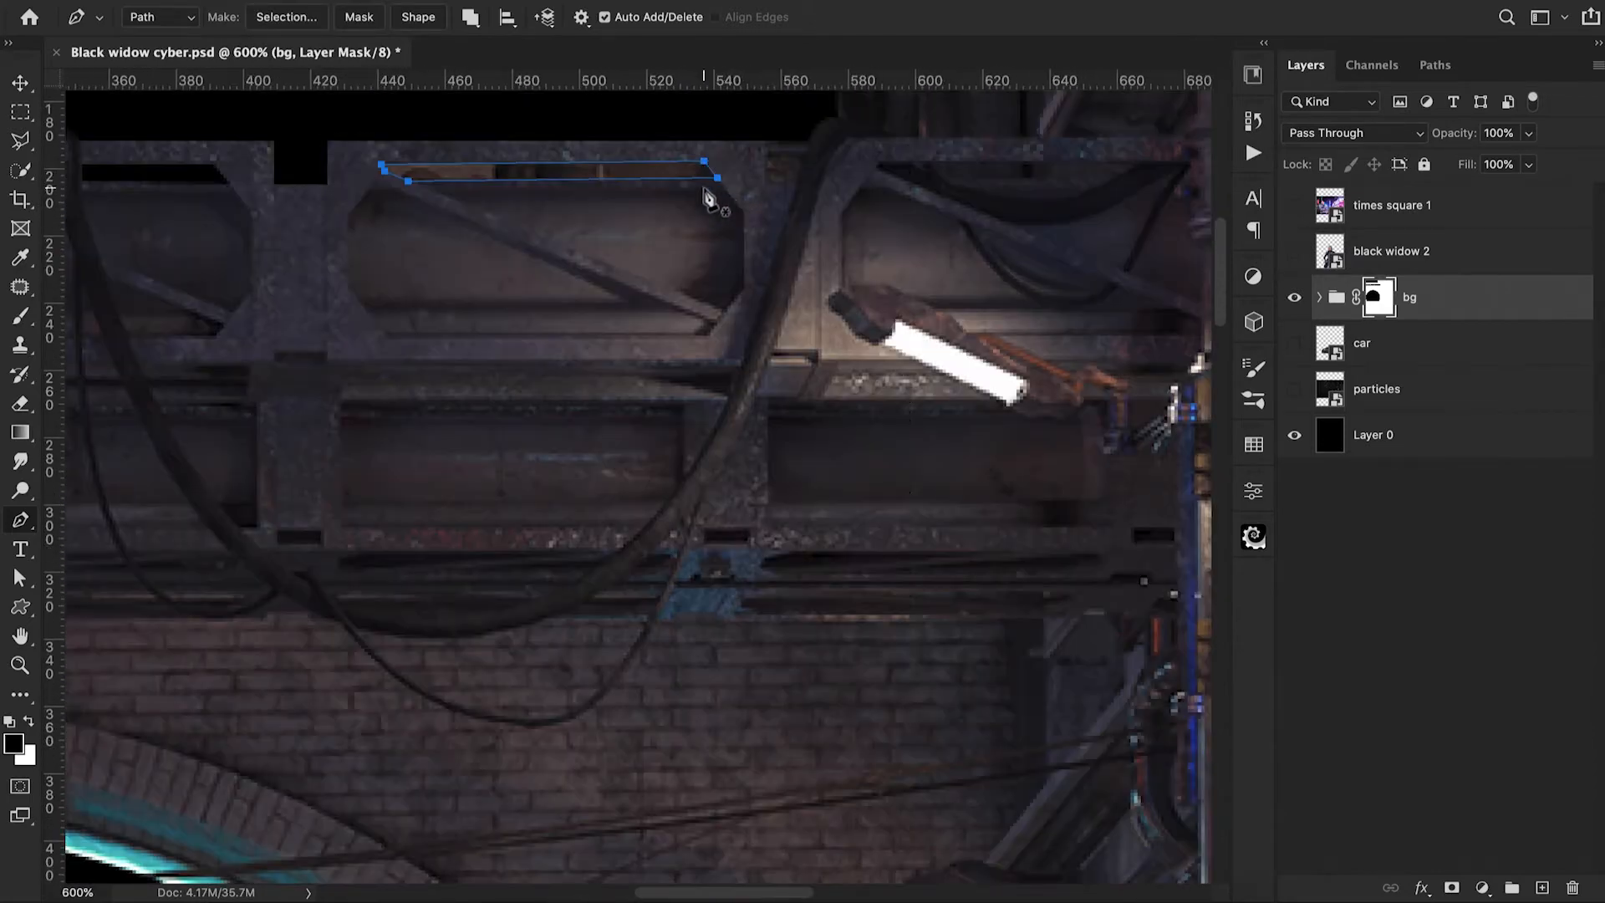
pyautogui.hotkey('ctrl', 'Return')
pyautogui.hotkey('alt', 'BackSpace')
pyautogui.hotkey('ctrl', 'd')
# Show the times square 1 layer and place it beneath the bg group
pyautogui.hotkey('ctrl', '-')
pyautogui.hotkey('ctrl', '-')
pyautogui.hotkey('ctrl', '-')
pyautogui.hotkey('ctrl', '-')
pyautogui.hotkey('ctrl', '-')
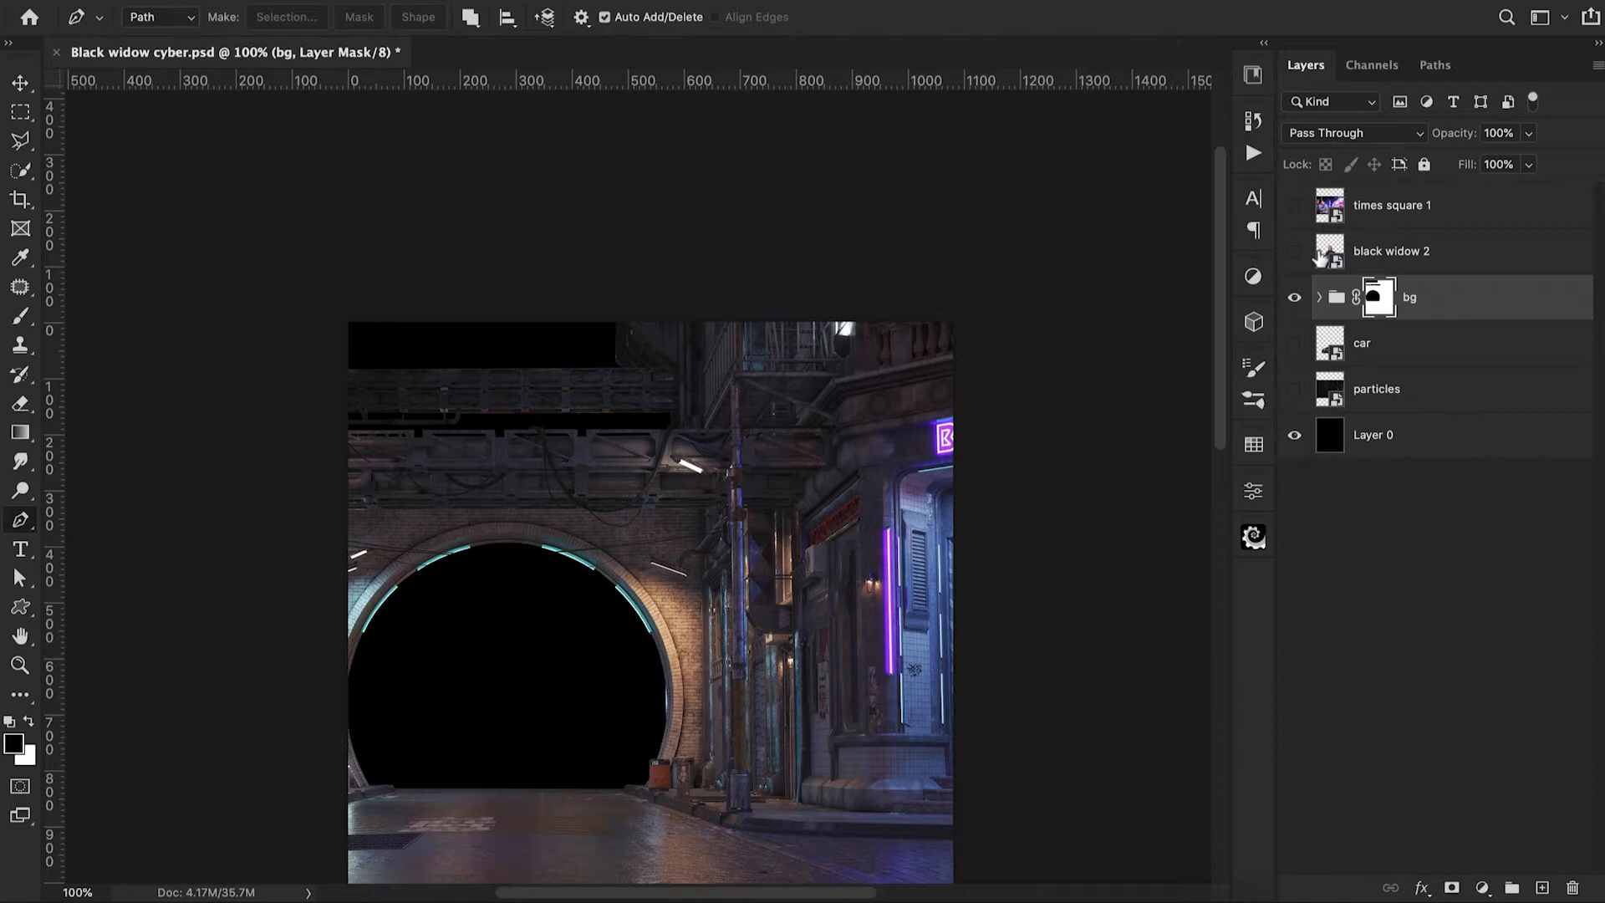
pyautogui.click(1295, 206)
pyautogui.moveTo(1414, 219); pyautogui.dragTo(1411, 330)
# Scale the times square 1 image to 38.49% and position its central tower inside the arch opening
pyautogui.hotkey('ctrl', 't')
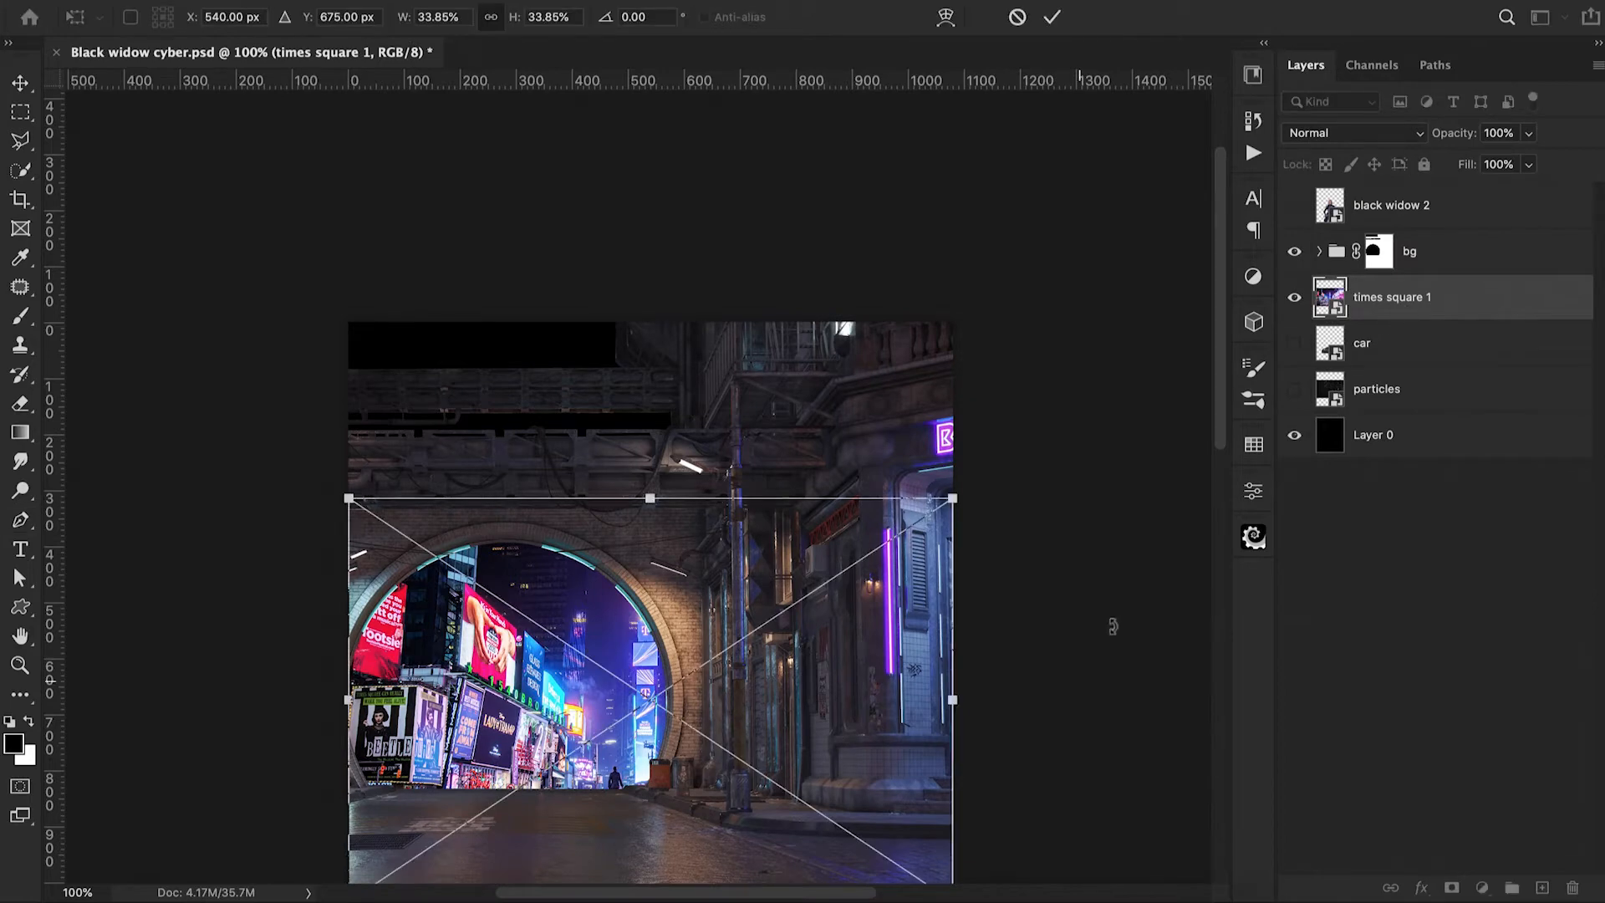
pyautogui.moveTo(859, 691); pyautogui.dragTo(719, 741)
pyautogui.moveTo(809, 473); pyautogui.dragTo(895, 414)
pyautogui.moveTo(782, 660)
pyautogui.mouseDown()
pyautogui.moveTo(742, 695)
pyautogui.moveTo(778, 680)
pyautogui.mouseUp()
pyautogui.press('Return')
pyautogui.press('p')
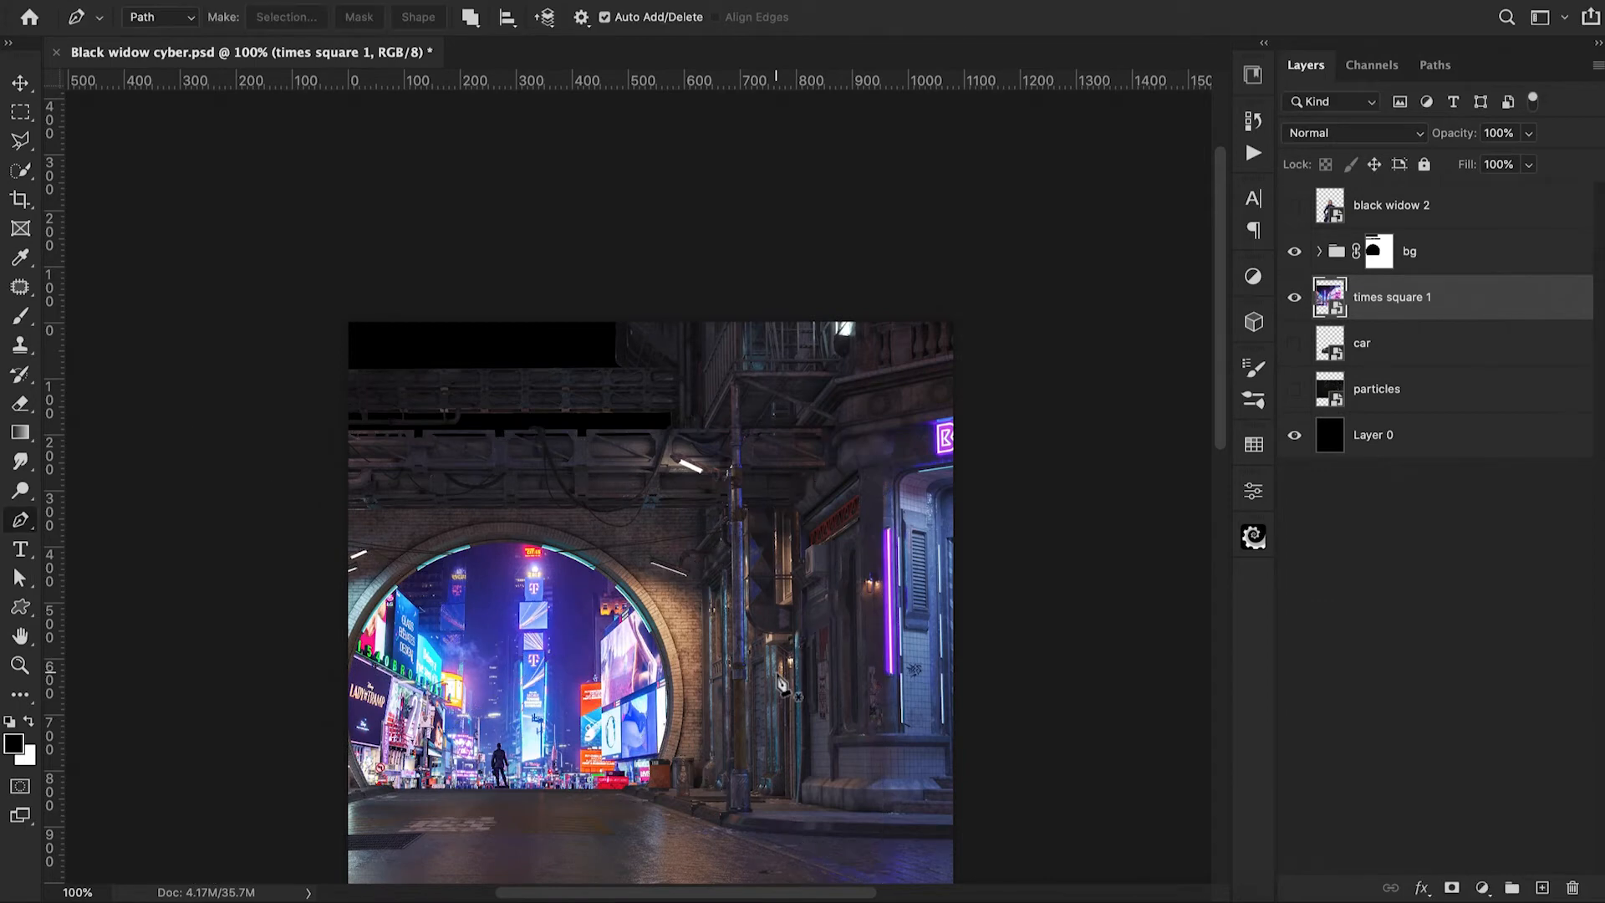
# Duplicate the times square 1 layer, put the copy beneath it and move it up behind the upper window openings
pyautogui.hotkey('ctrl', 'j')
pyautogui.moveTo(1433, 309); pyautogui.dragTo(1421, 354)
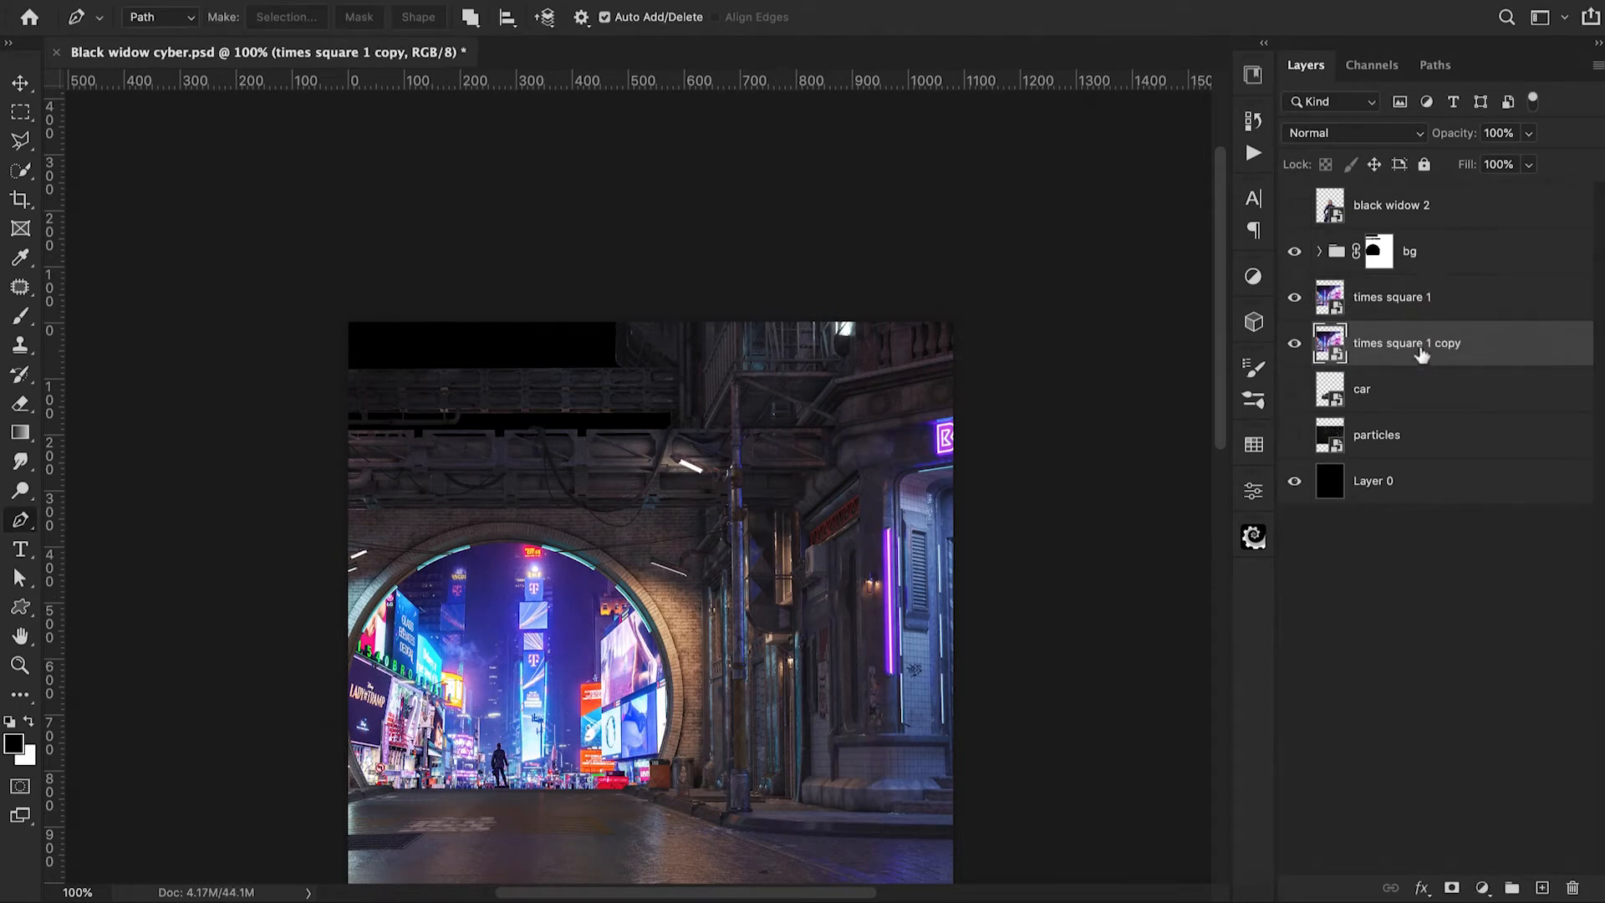
pyautogui.hotkey('ctrl', 't')
pyautogui.moveTo(727, 664); pyautogui.dragTo(727, 445)
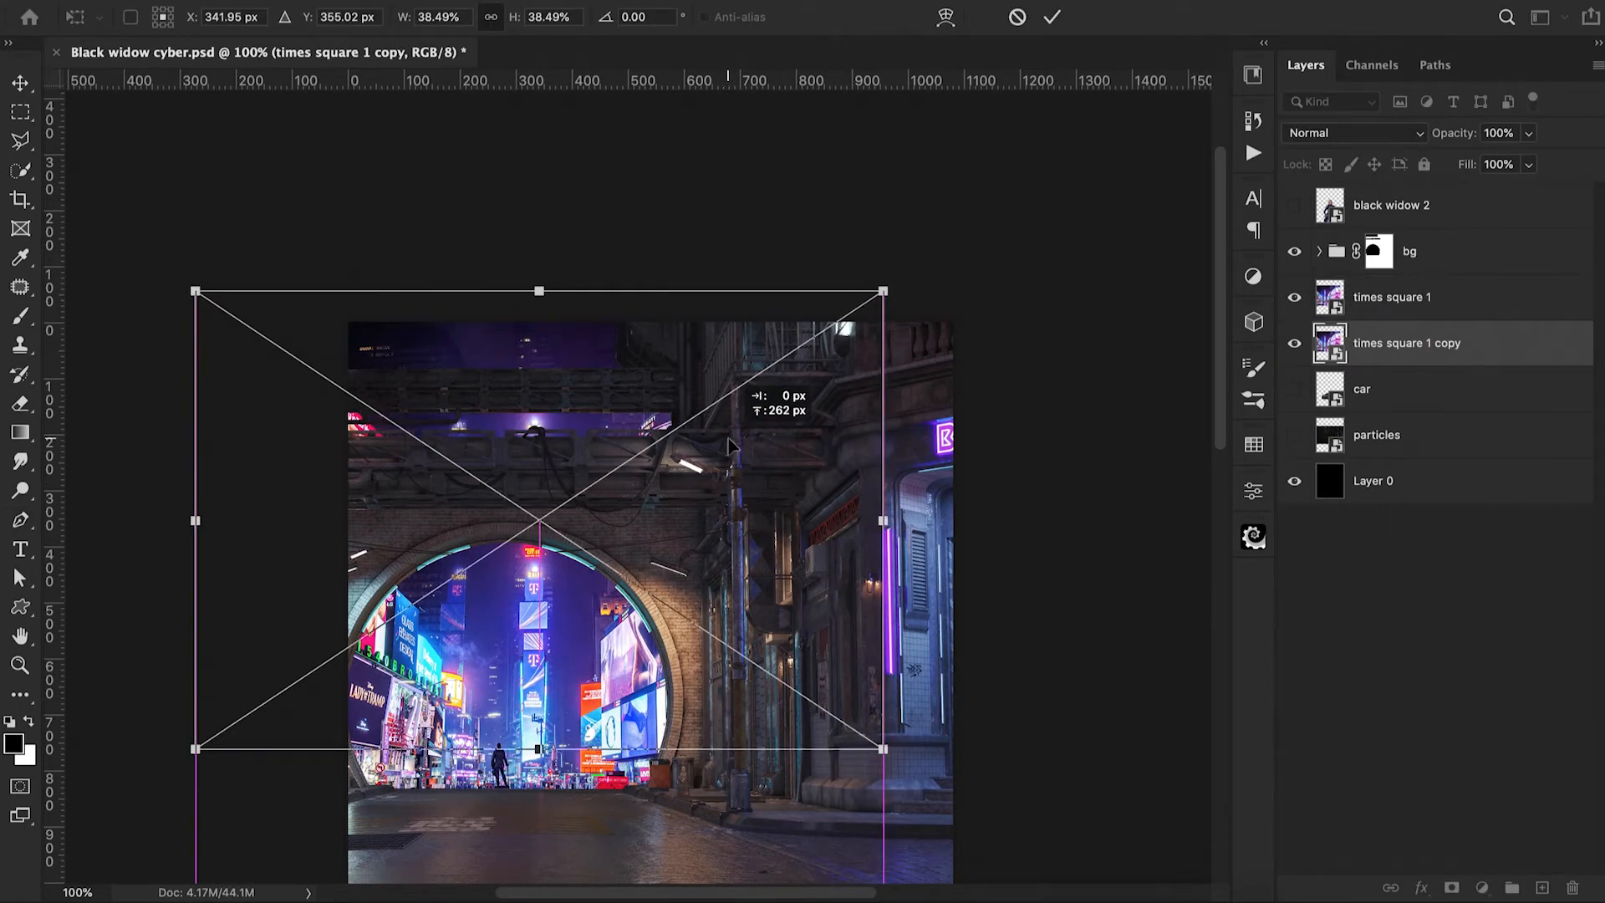
pyautogui.moveTo(695, 611)
pyautogui.mouseDown()
pyautogui.moveTo(694, 561)
pyautogui.moveTo(700, 607)
pyautogui.mouseUp()
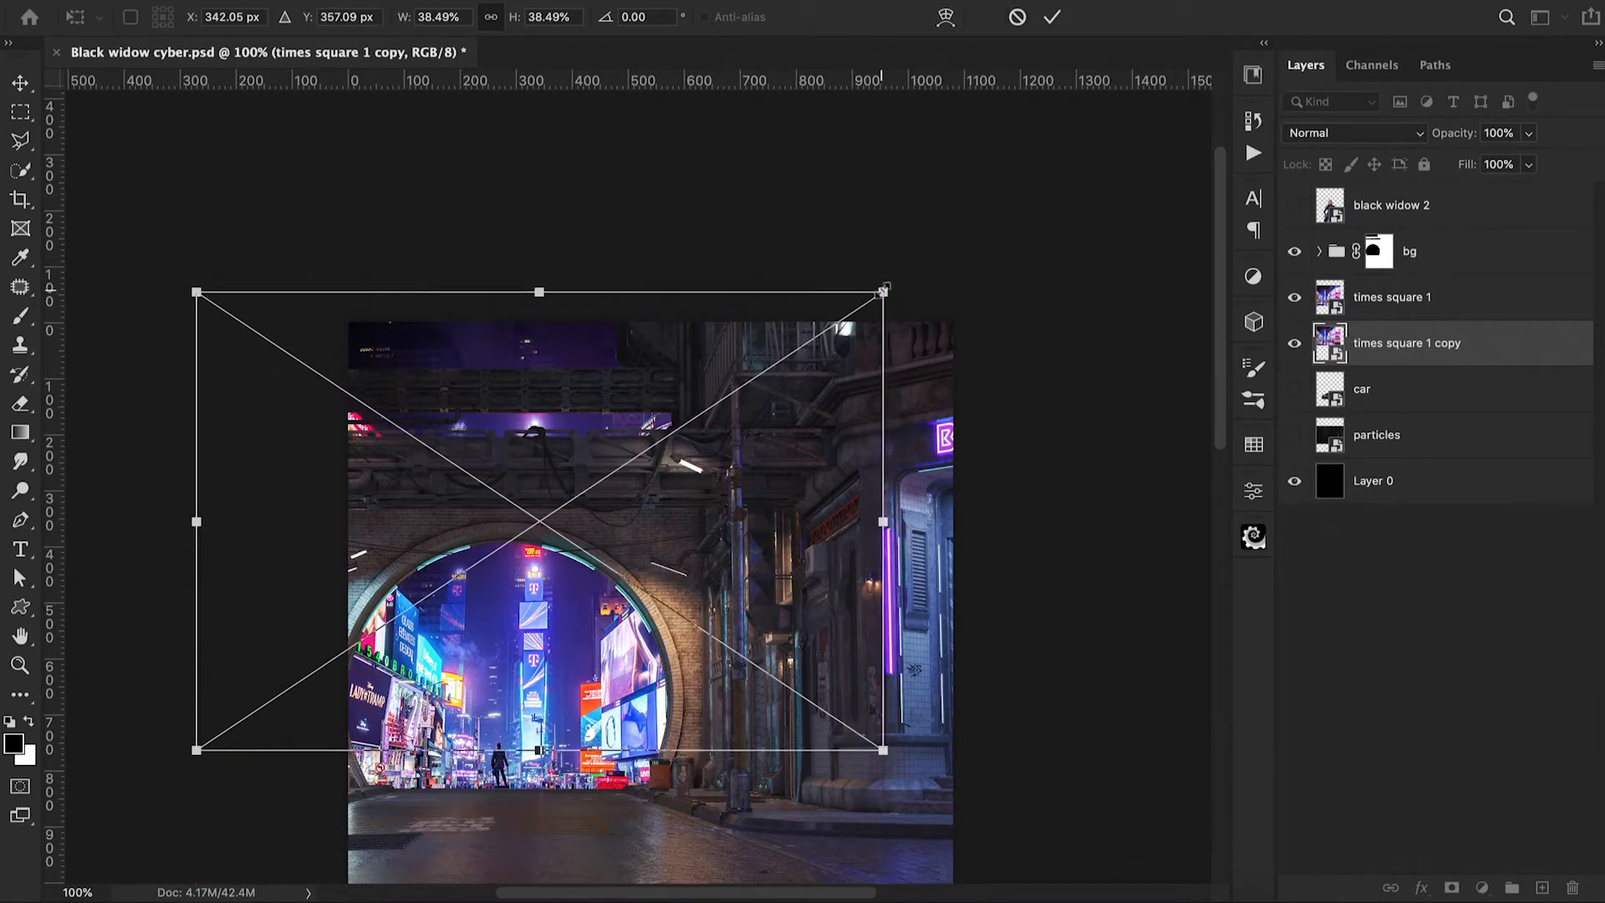
# Scale the times square 1 copy to 41.92% and apply the transform
pyautogui.moveTo(884, 291); pyautogui.dragTo(914, 268)
pyautogui.moveTo(809, 500); pyautogui.dragTo(809, 501)
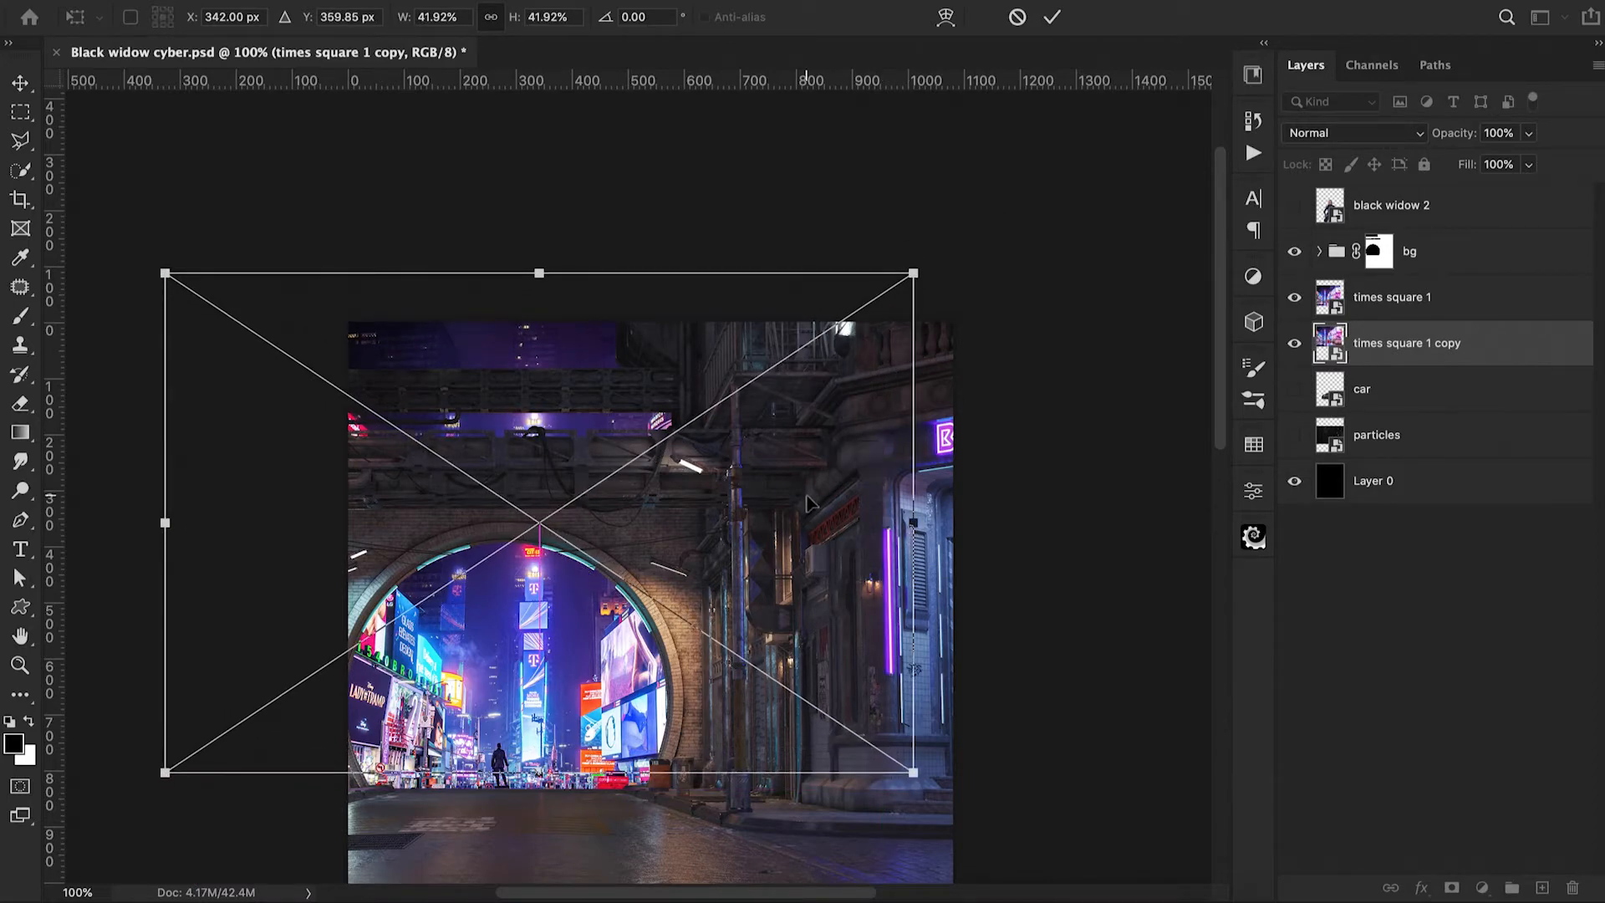
pyautogui.click(1052, 16)
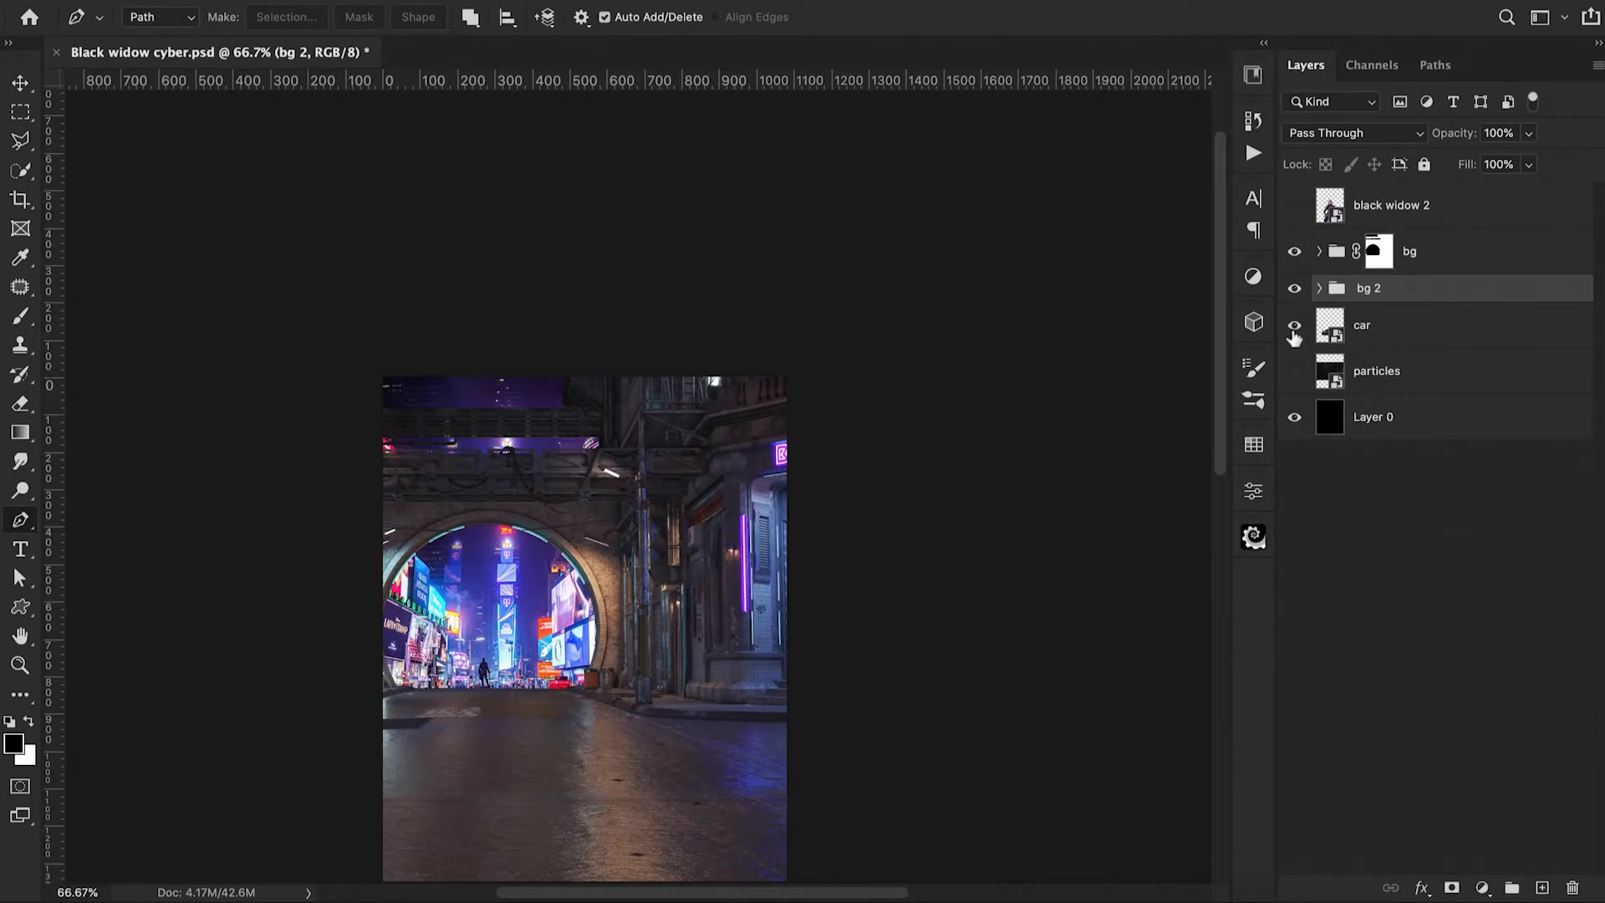
# Move the car layer above the bg group, then scale the car down and place it before the arch at the left edge
pyautogui.moveTo(1365, 328); pyautogui.dragTo(1404, 241)
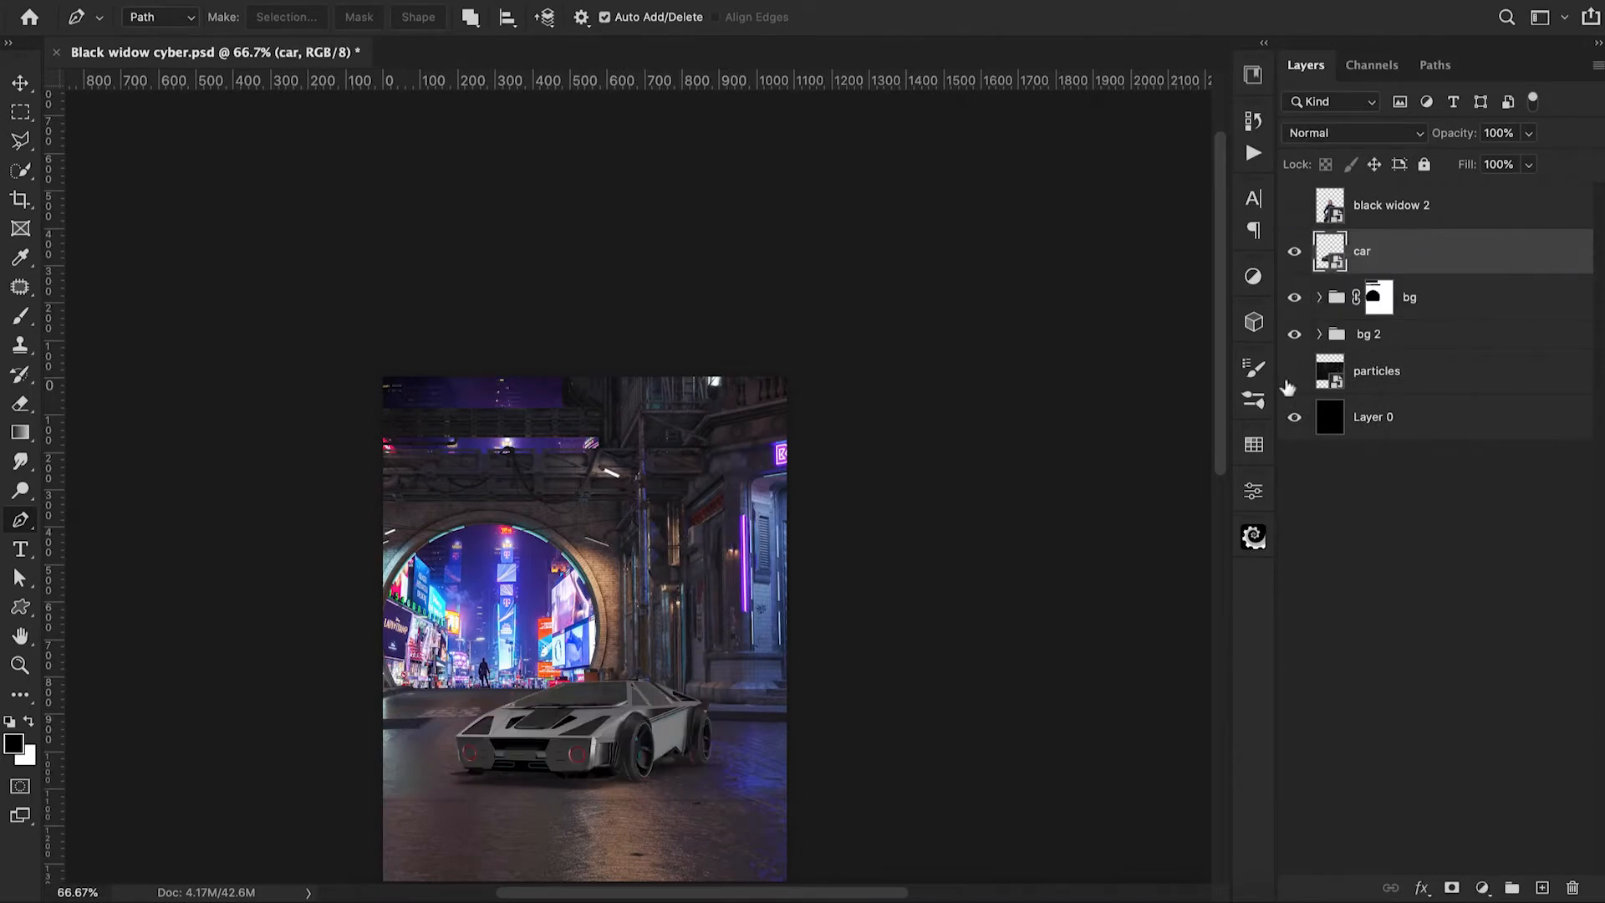
pyautogui.hotkey('ctrl', 't')
pyautogui.scroll(-5, 857, 712)
pyautogui.moveTo(660, 541); pyautogui.dragTo(513, 470)
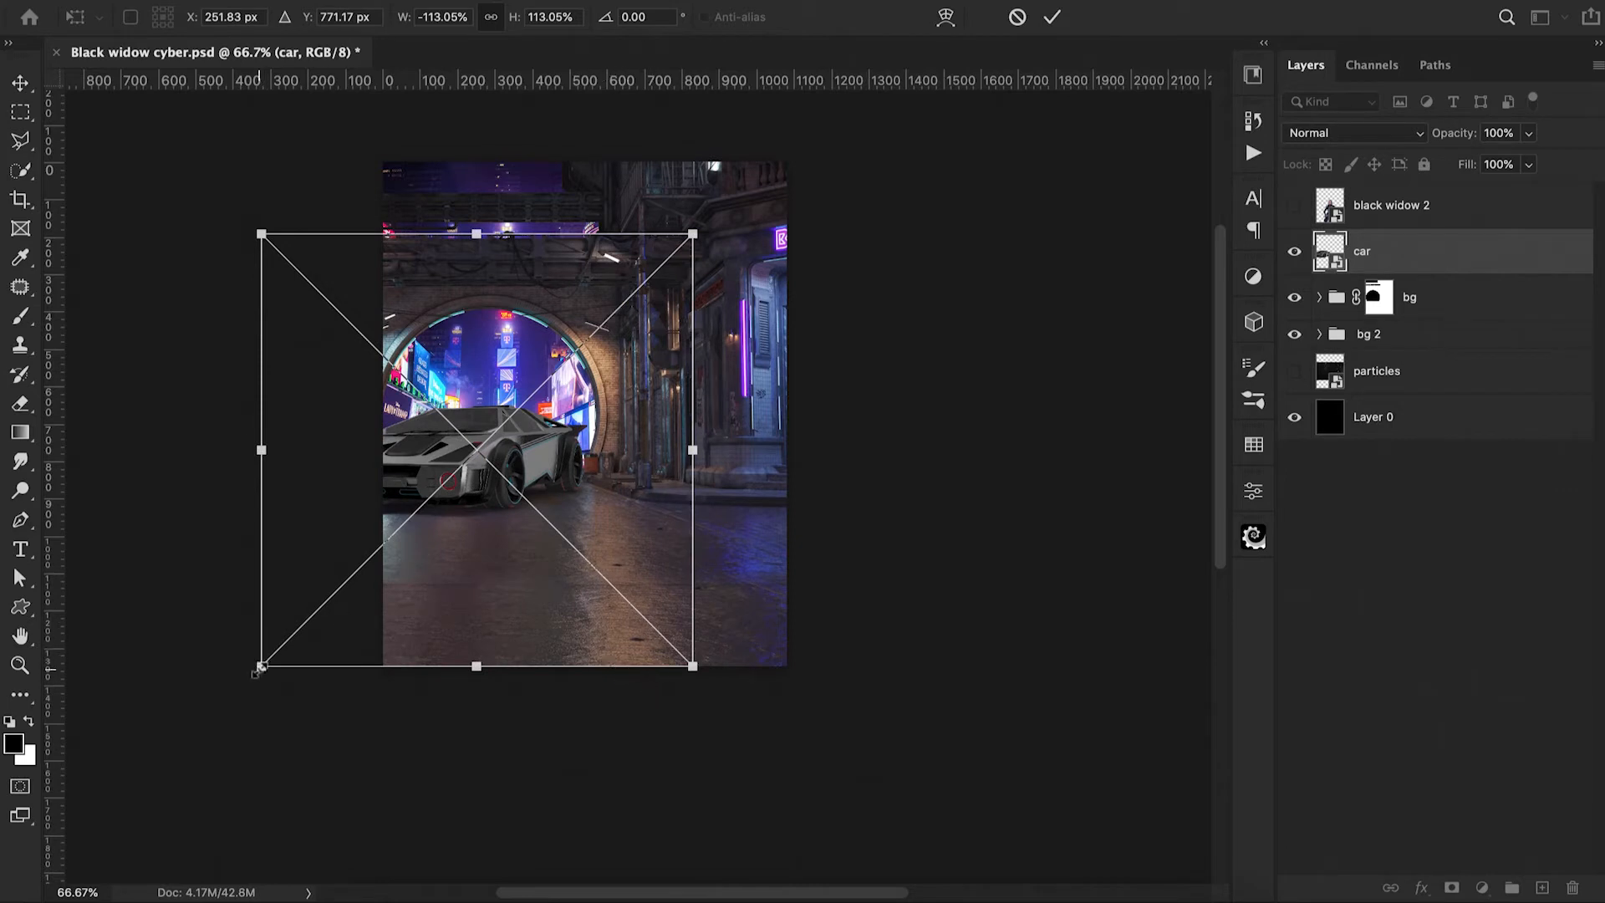
pyautogui.moveTo(259, 669); pyautogui.dragTo(336, 603)
pyautogui.moveTo(519, 344); pyautogui.dragTo(491, 389)
pyautogui.click(1051, 17)
pyautogui.press('p')
pyautogui.scroll(5, 939, 455)
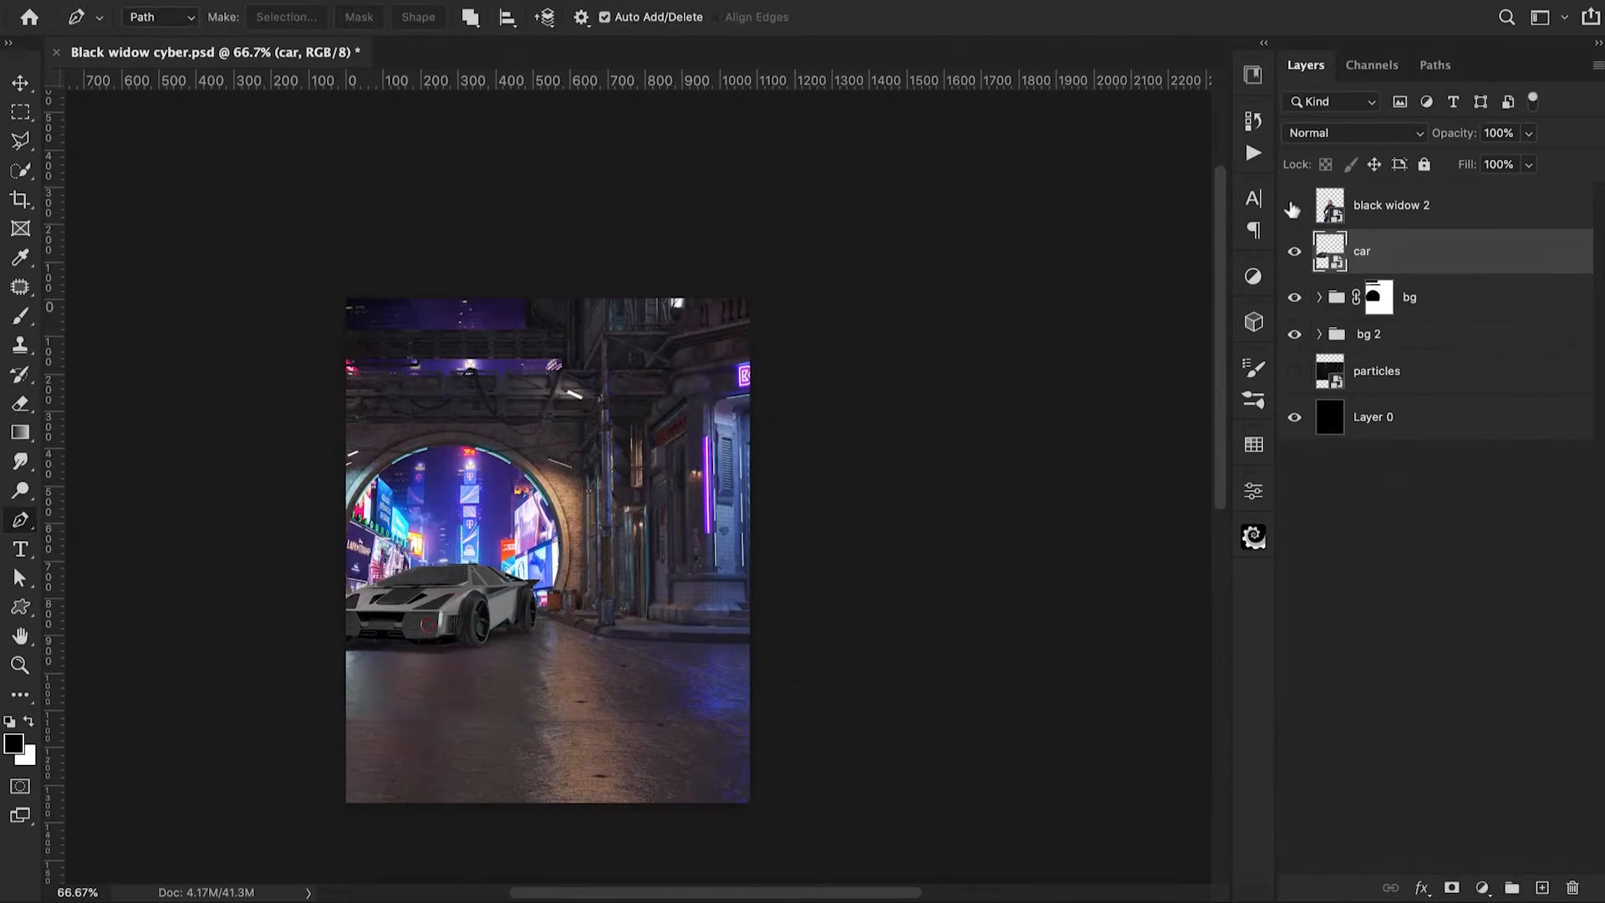
# Show the black widow 2 layer and open the urban background smart object inside the bg group
pyautogui.click(1294, 205)
pyautogui.click(1319, 296)
pyautogui.click(1337, 384)
pyautogui.doubleClick(1346, 386)
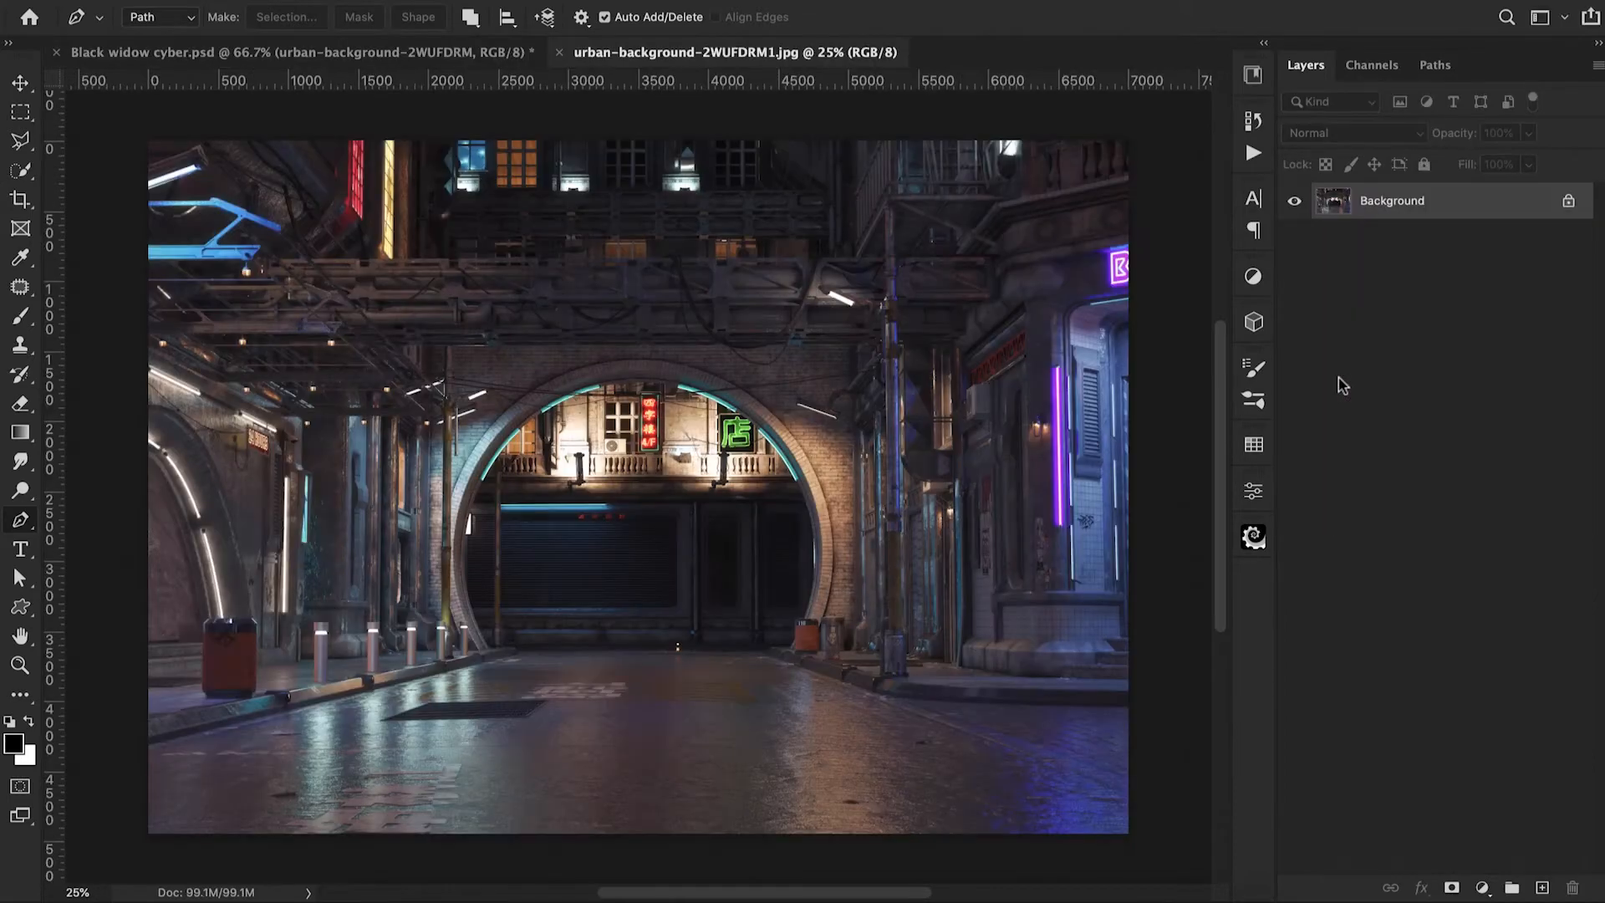
# Heal away the stray cables on the brick wall around the arch with a size 50 Spot Healing Brush sampling all layers
pyautogui.click(21, 287)
pyautogui.rightClick(21, 287)
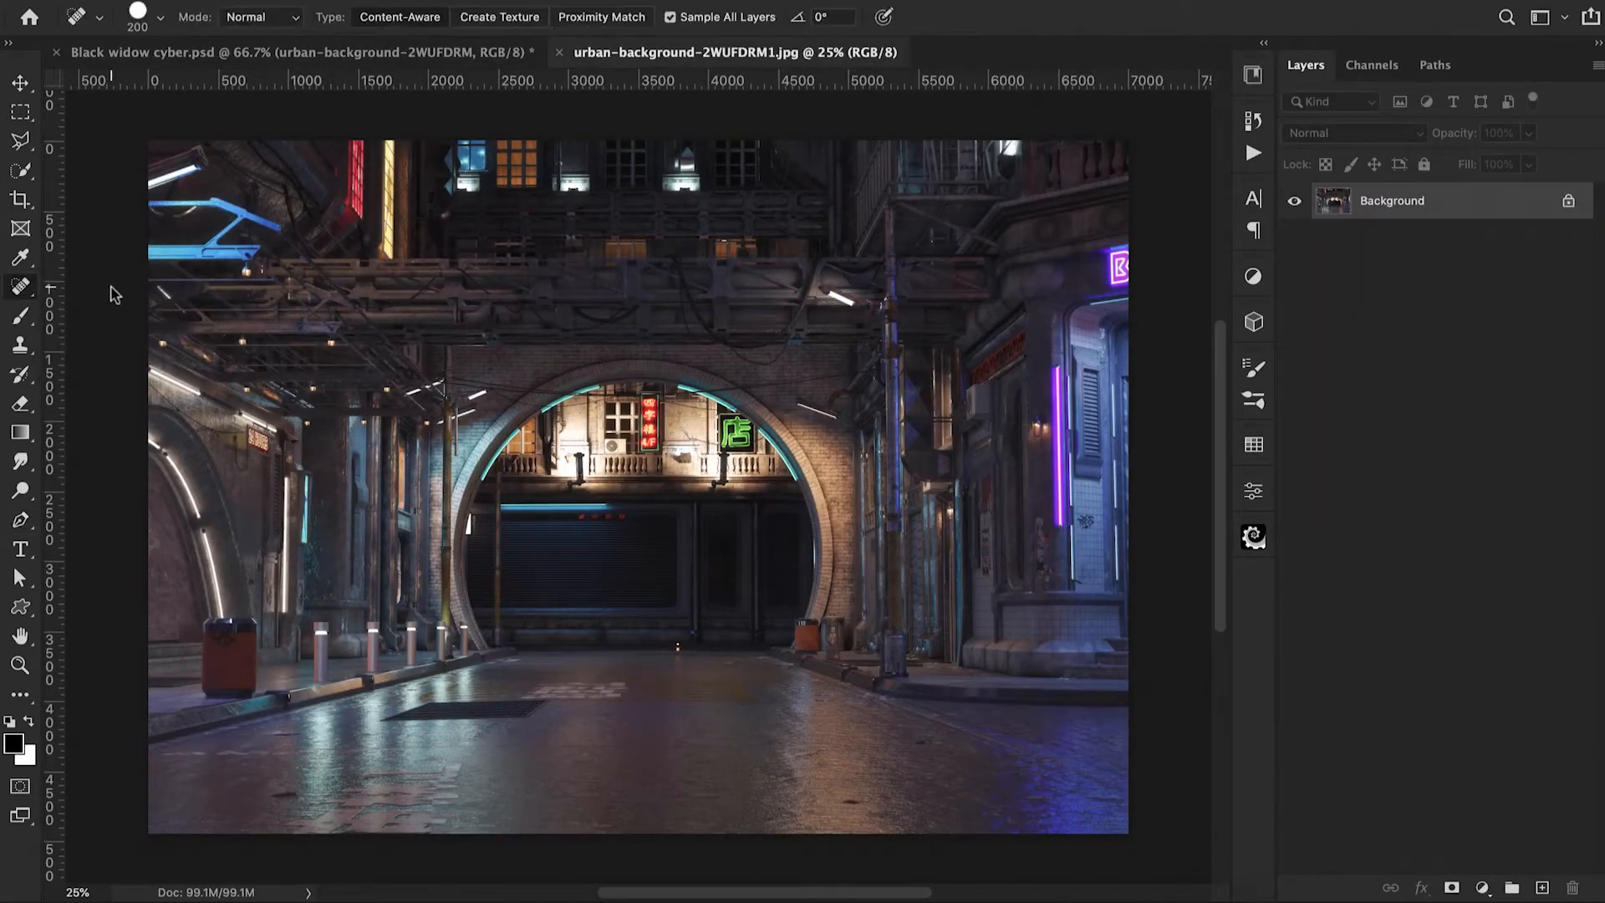
pyautogui.click(104, 284)
pyautogui.hotkey('ctrl', '+')
pyautogui.moveTo(1107, 254); pyautogui.dragTo(743, 295)
pyautogui.moveTo(918, 290); pyautogui.dragTo(1107, 242)
pyautogui.moveTo(948, 286); pyautogui.dragTo(828, 330)
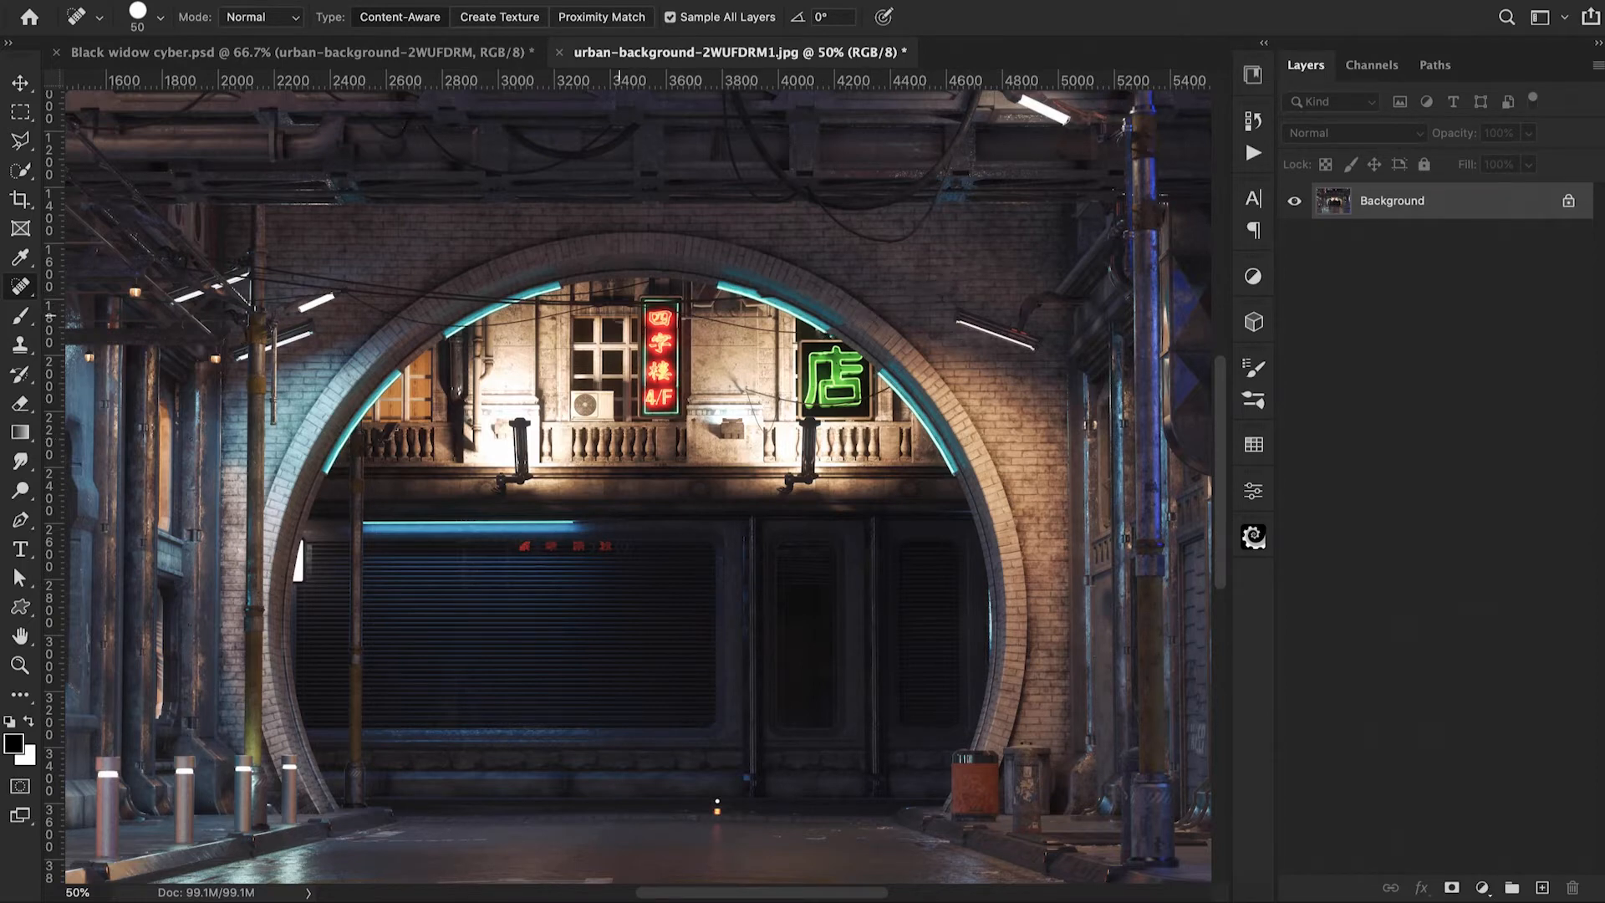
pyautogui.moveTo(516, 302)
pyautogui.mouseDown()
pyautogui.moveTo(343, 292)
pyautogui.moveTo(263, 266)
pyautogui.mouseUp()
pyautogui.moveTo(357, 293)
pyautogui.mouseDown()
pyautogui.moveTo(383, 316)
pyautogui.moveTo(468, 334)
pyautogui.mouseUp()
# Save the retouched urban background smart object and close it to return to the Black widow cyber.psd poster
pyautogui.click(167, 0)
pyautogui.click(201, 193)
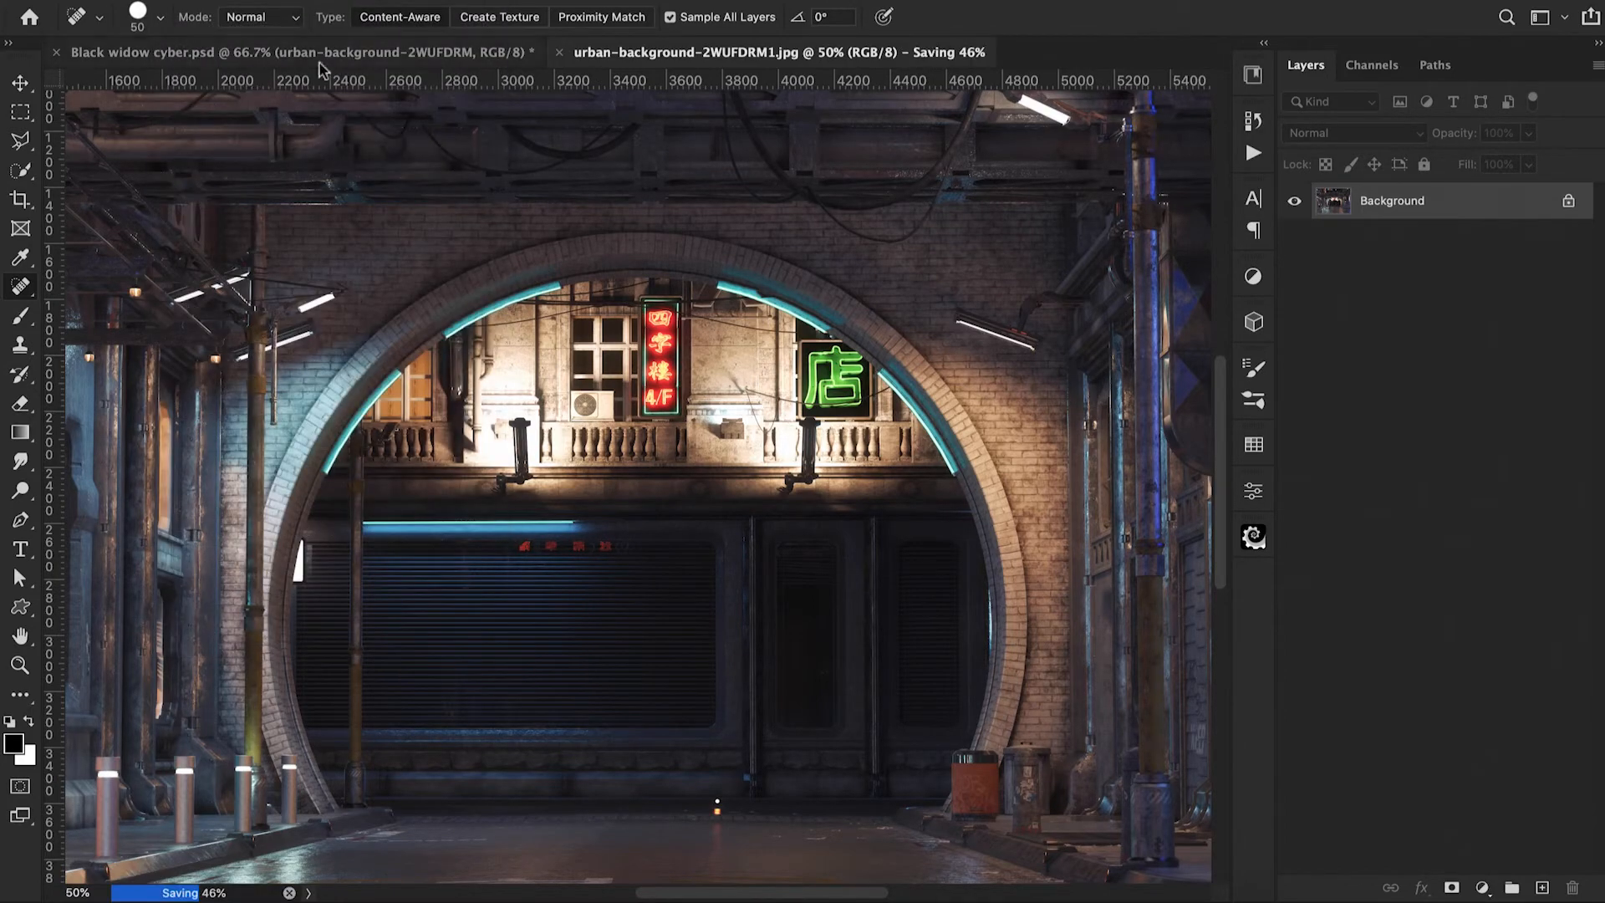
pyautogui.press('super+w')
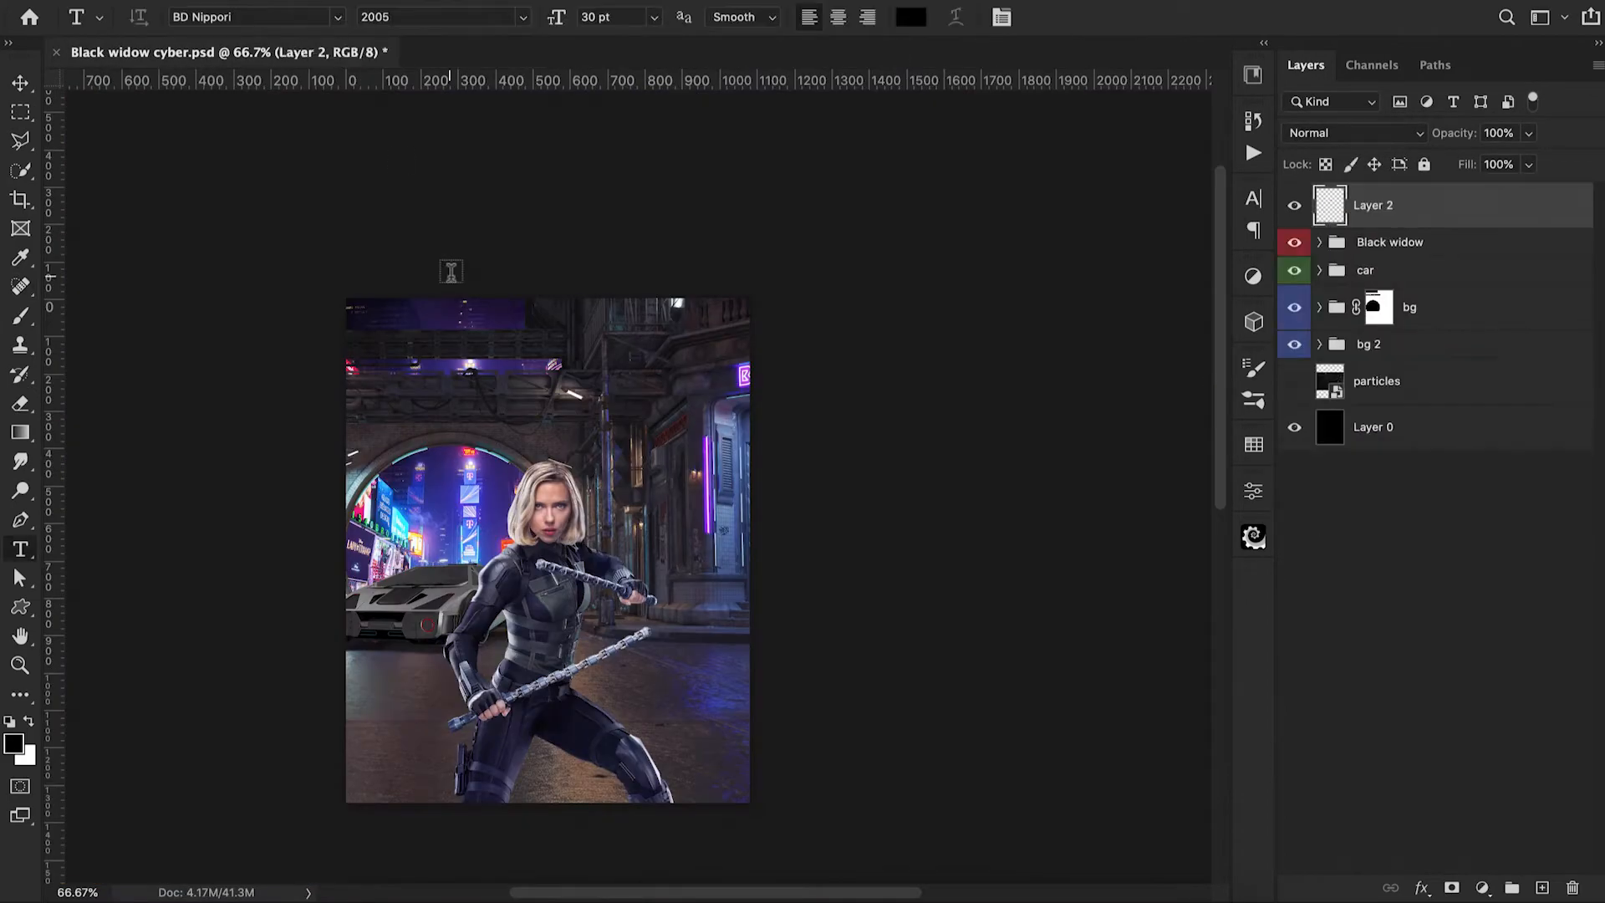
# Start a text line above the woman's head in 30 pt BD Nippori and set its colour to bright blue 00baff
pyautogui.click(430, 456)
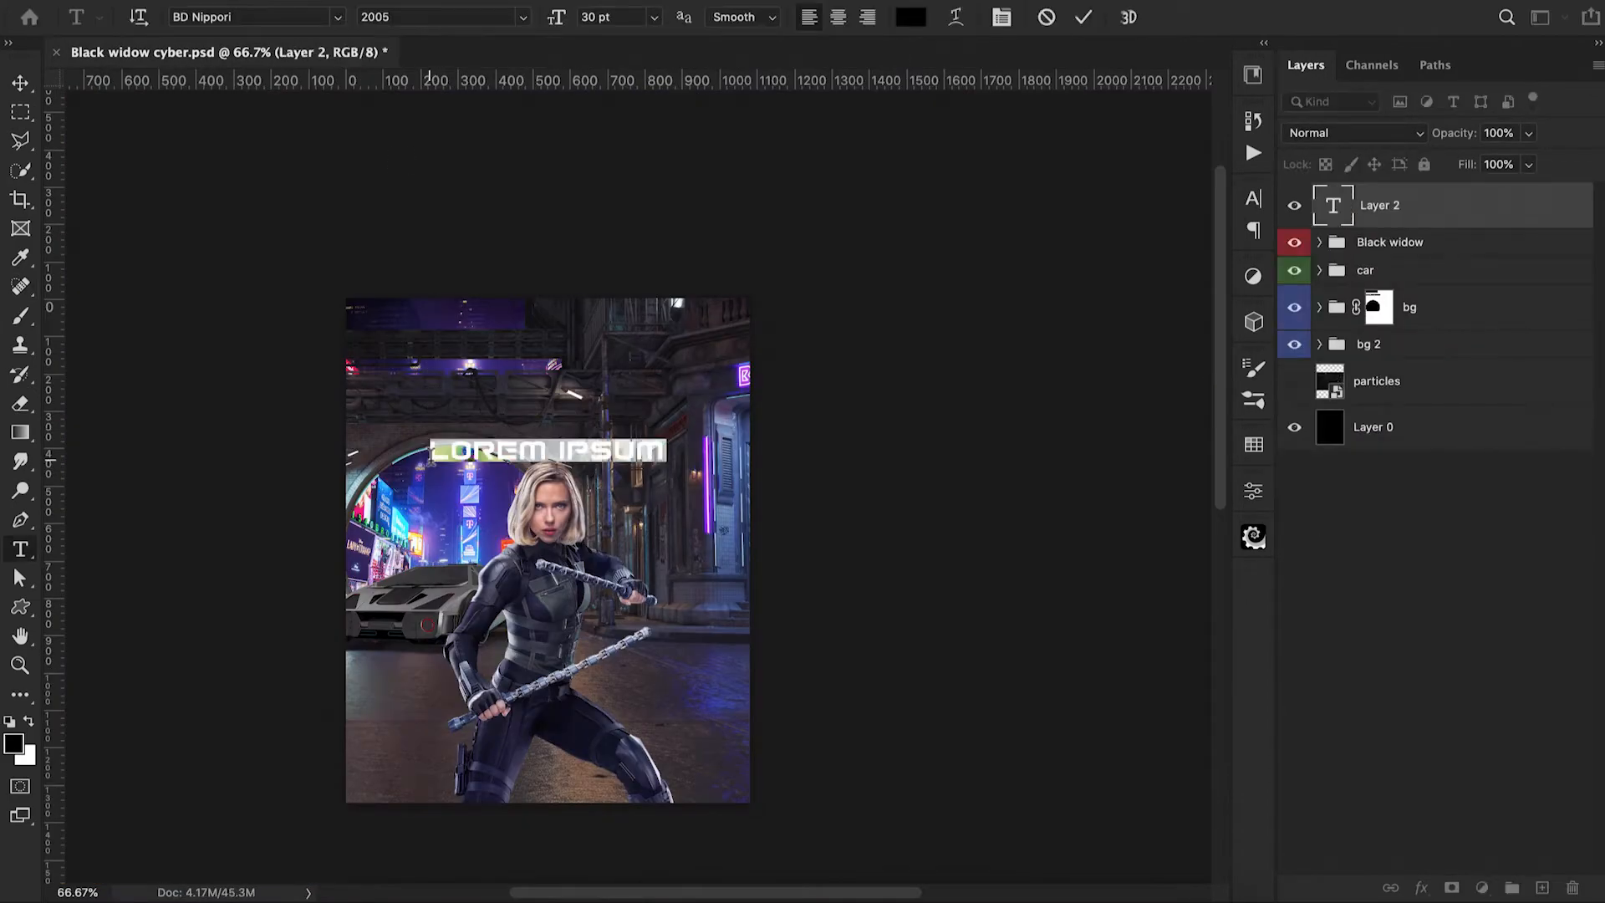
pyautogui.click(909, 19)
pyautogui.click(1297, 171)
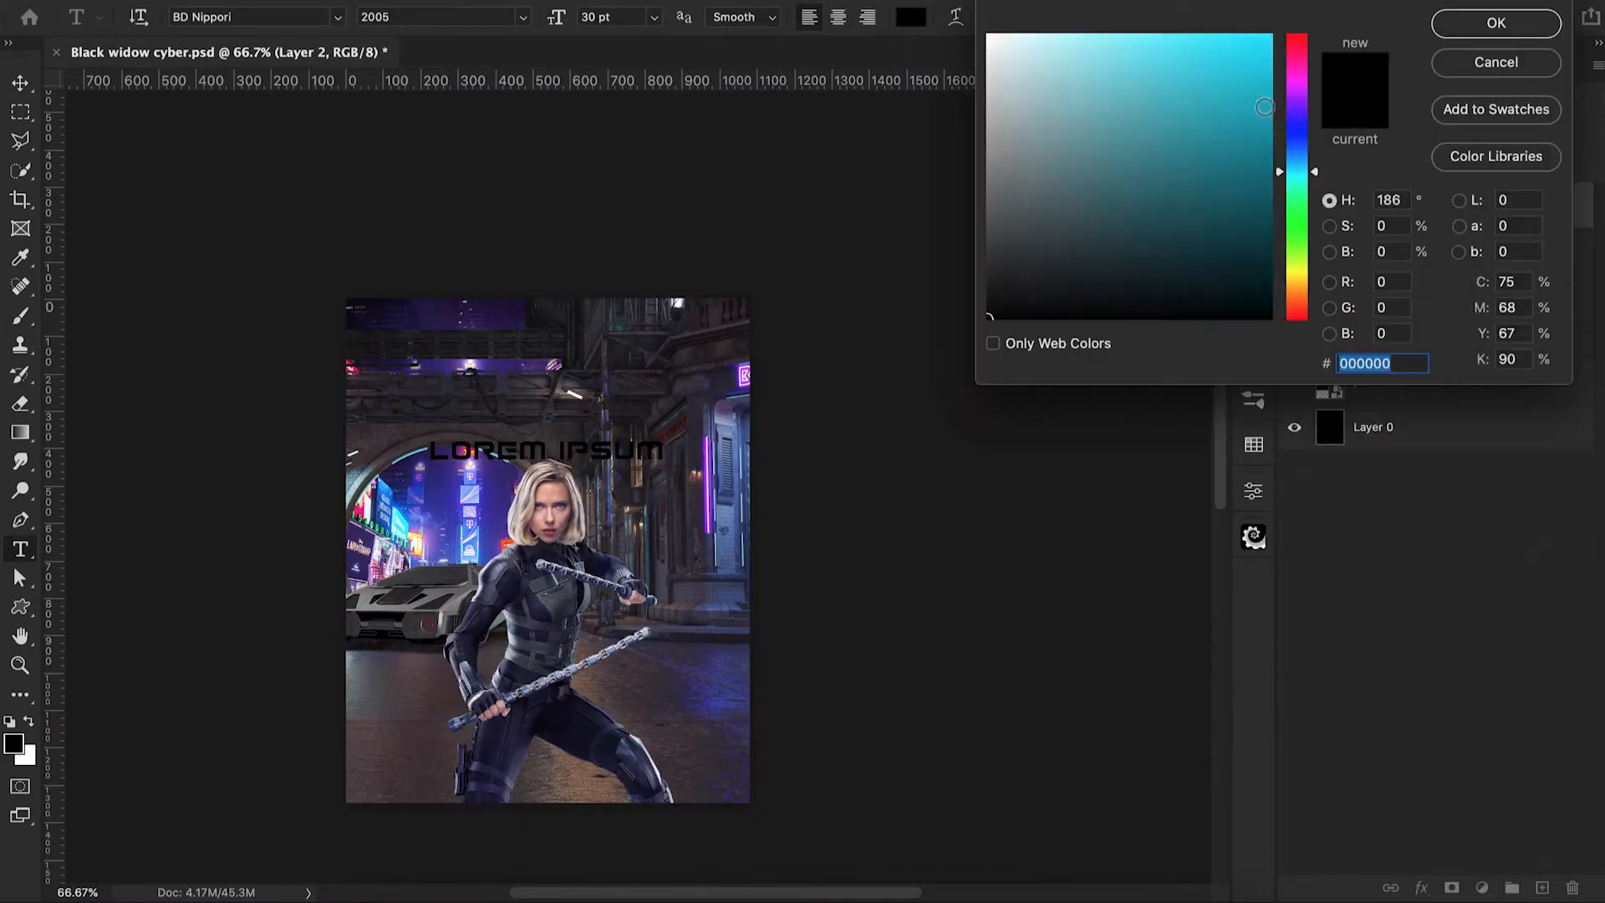
pyautogui.moveTo(1264, 107); pyautogui.dragTo(1286, 21)
pyautogui.click(1280, 165)
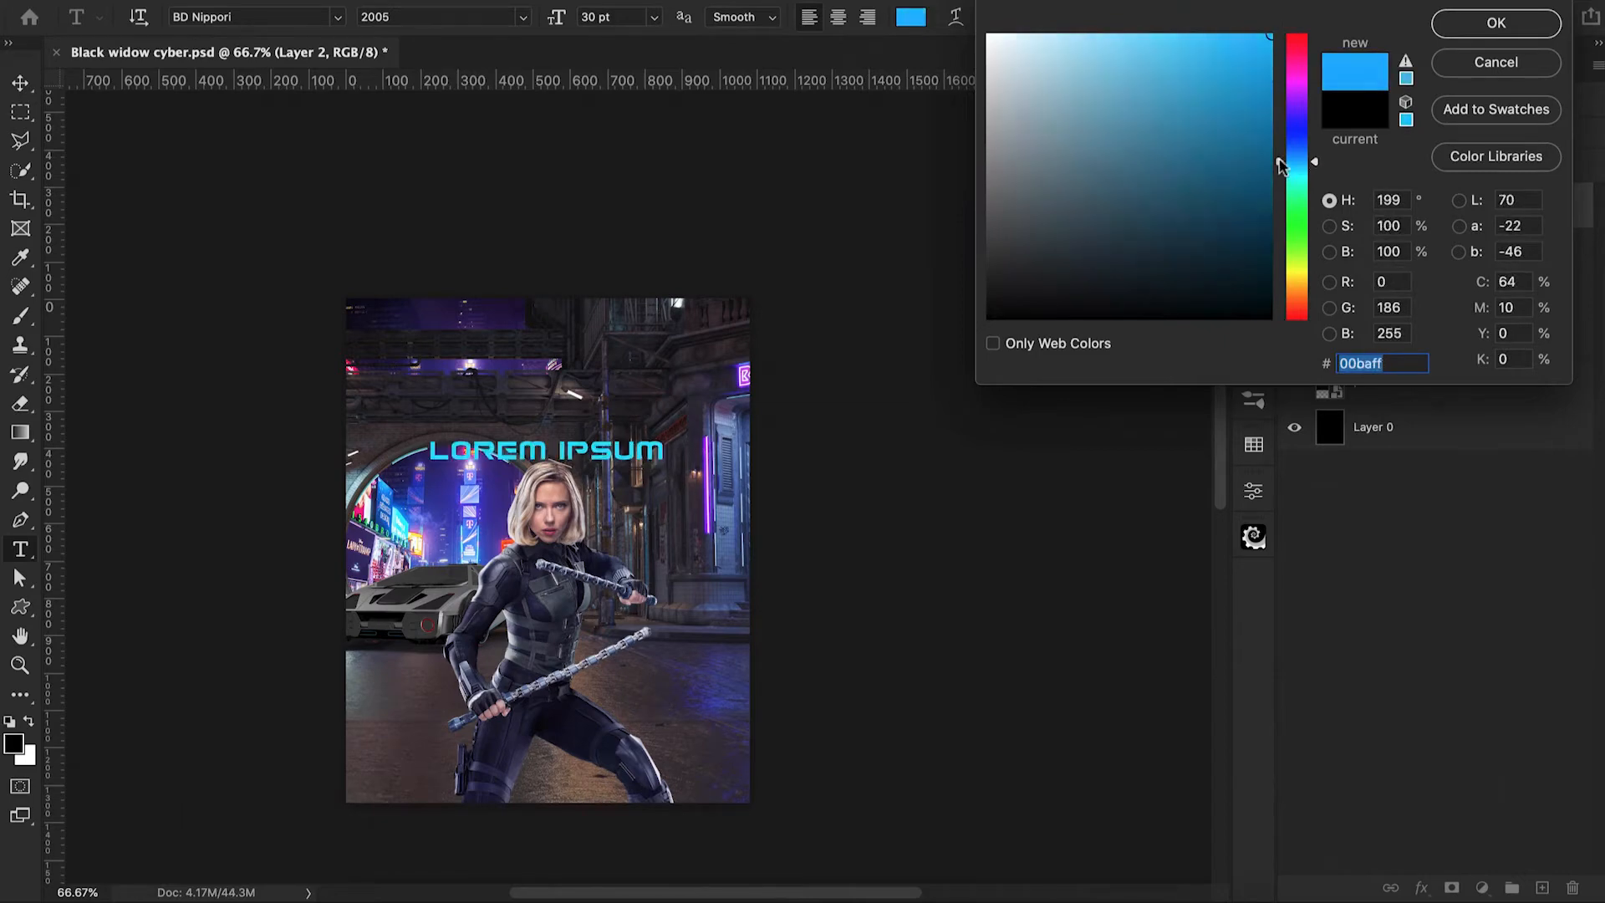
pyautogui.click(1454, 29)
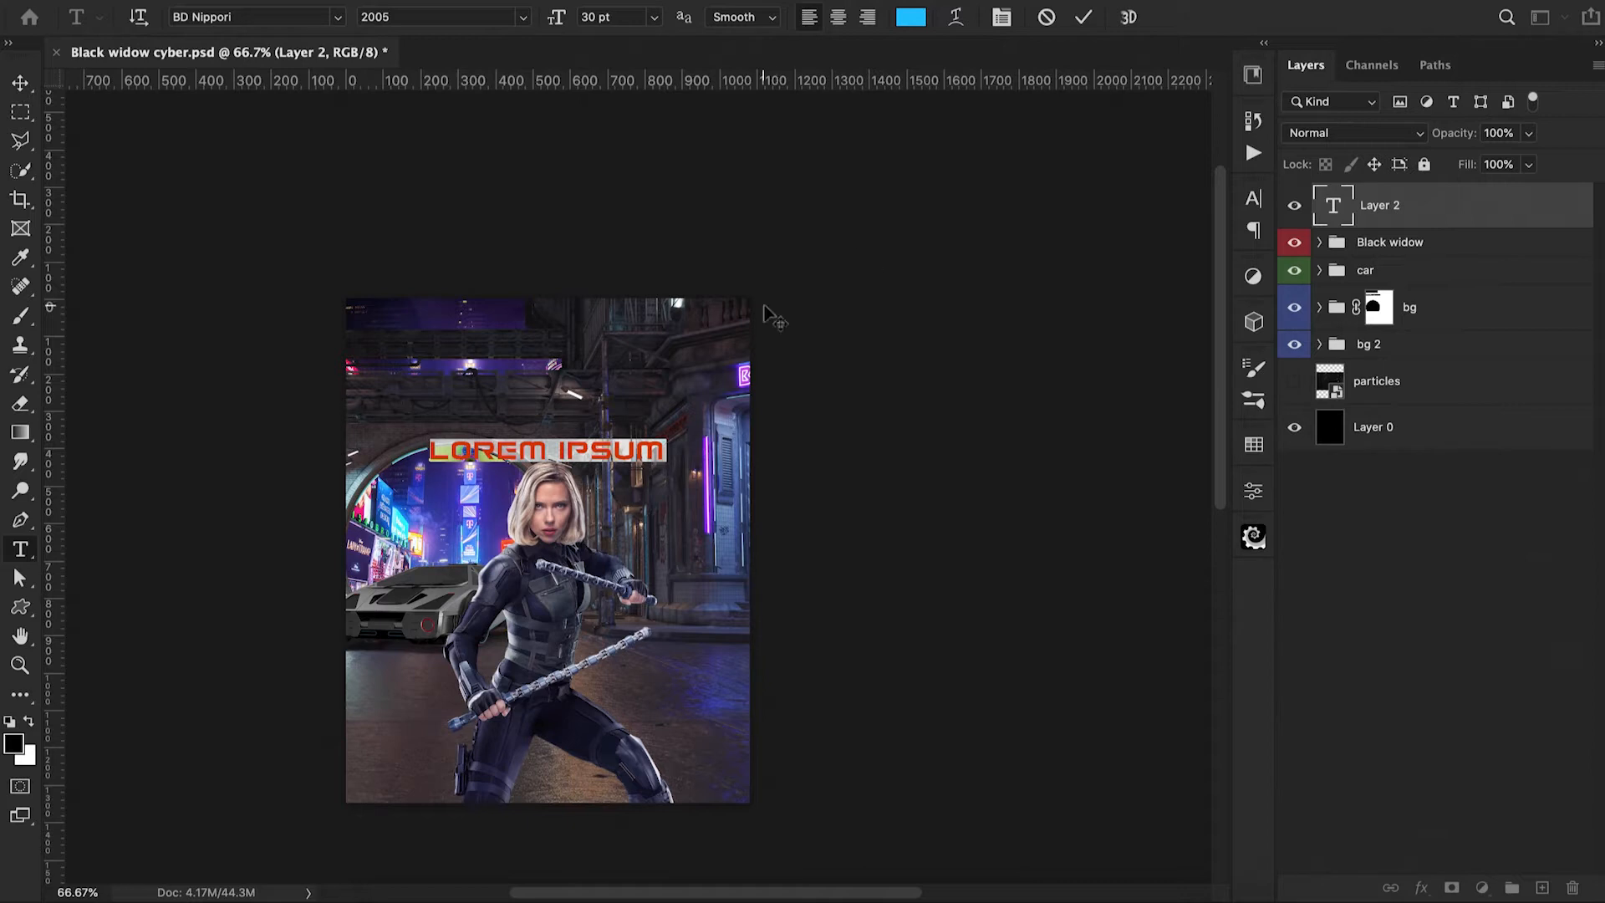
# Enter WELCOME TO STAR as the text and commit the text layer
pyautogui.write('WE')
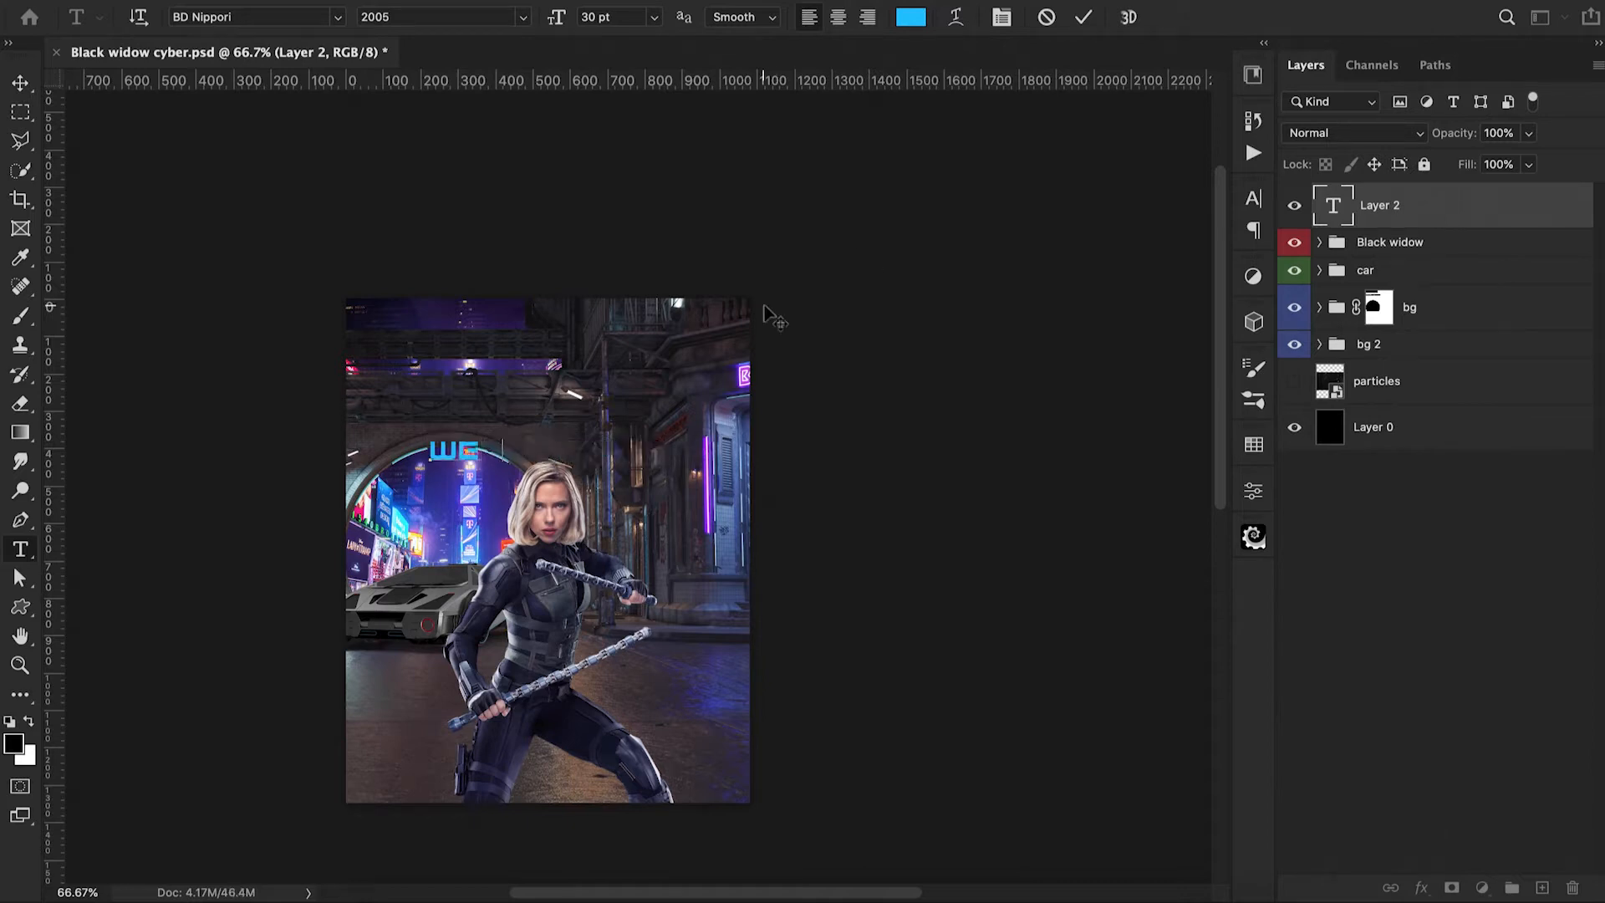
pyautogui.write('LCOM')
pyautogui.write(' TO')
pyautogui.press('BackSpace')
pyautogui.press('BackSpace')
pyautogui.press('BackSpace')
pyautogui.press('BackSpace')
pyautogui.write('ME TO')
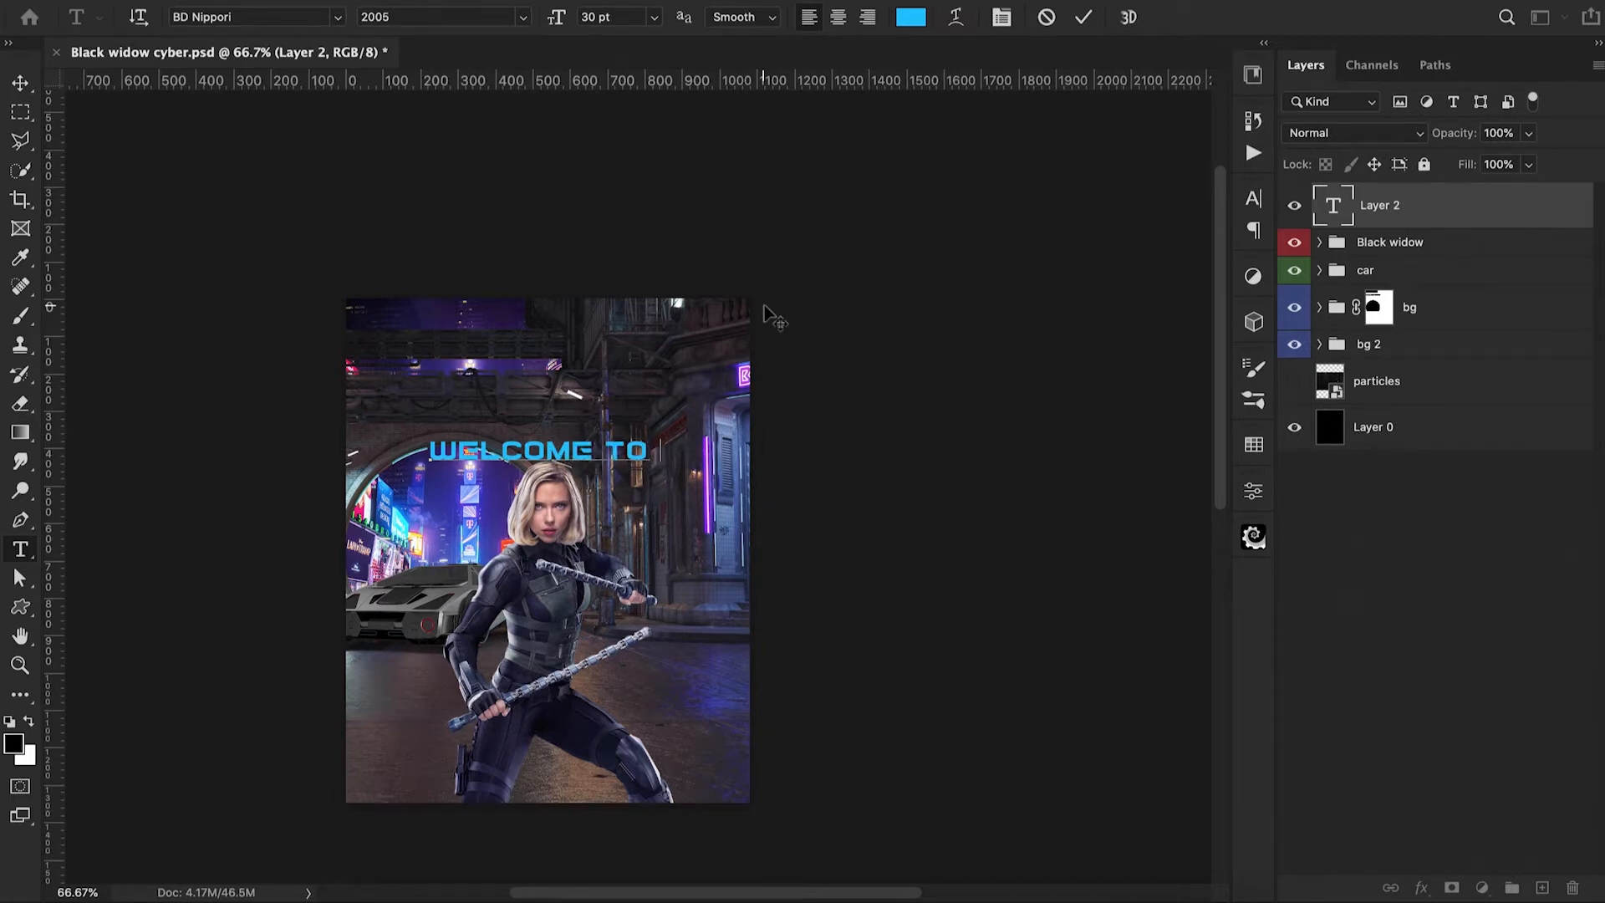
pyautogui.write(' STAR')
pyautogui.click(1397, 208)
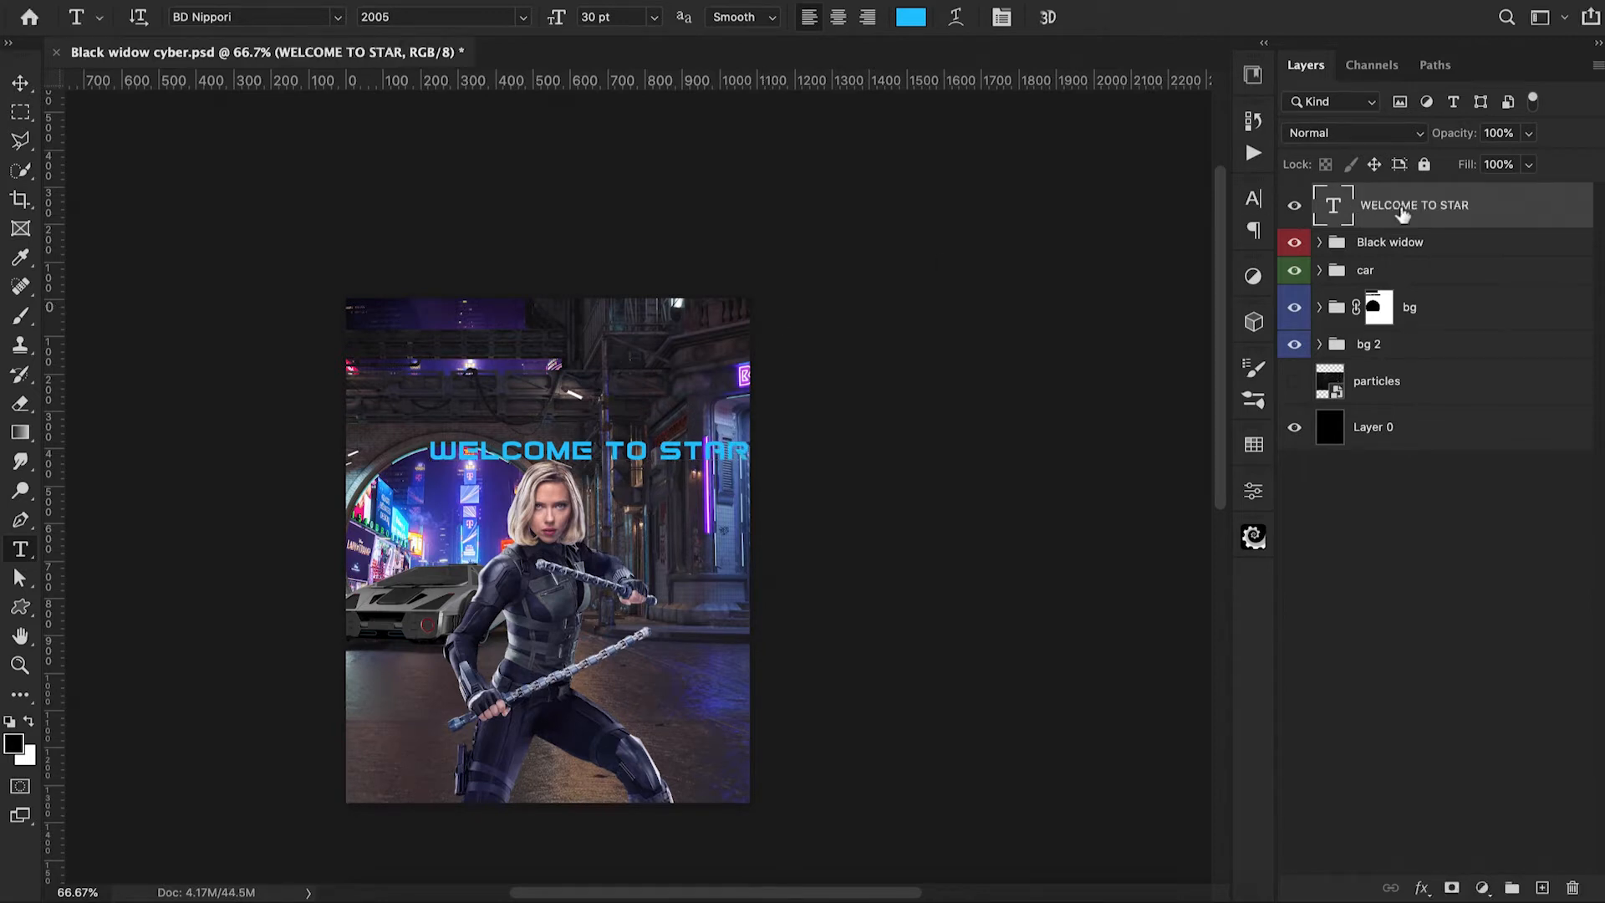
# Move the WELCOME TO STAR text onto the upper dark beam so its start runs past the poster's left edge, and apply the transform
pyautogui.hotkey('ctrl', 't')
pyautogui.moveTo(691, 457); pyautogui.dragTo(544, 353)
pyautogui.moveTo(646, 351); pyautogui.dragTo(646, 352)
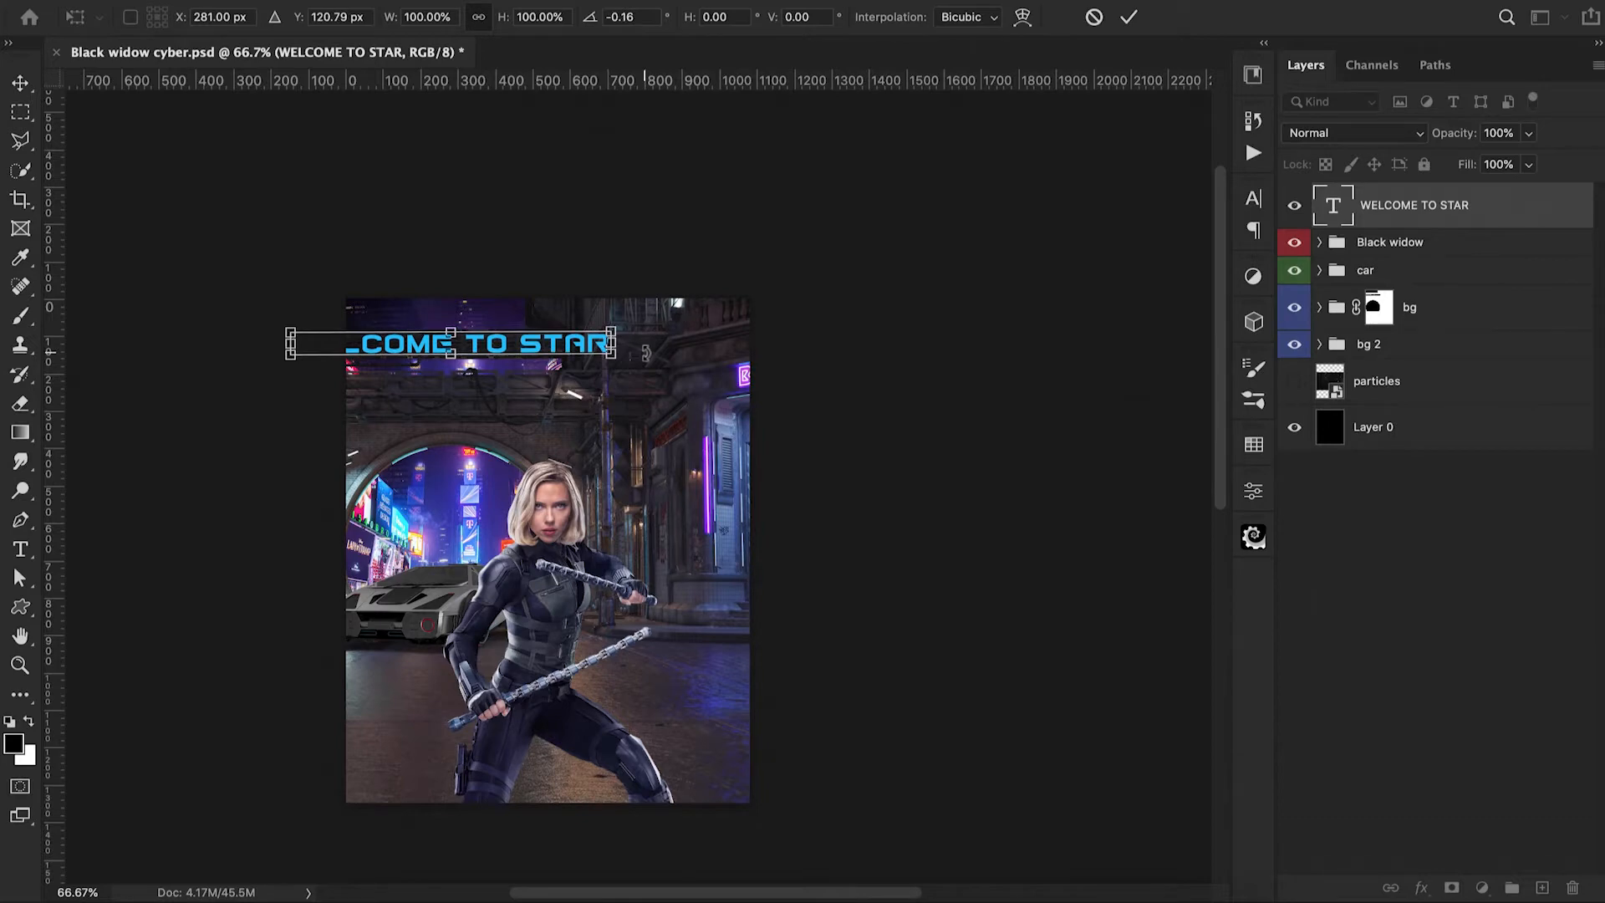
pyautogui.click(1129, 17)
# Select the area around the letters AR on the TEXT layer's mask, fill it with black to hide them, and deselect
pyautogui.moveTo(680, 354)
pyautogui.mouseDown()
pyautogui.moveTo(689, 406)
pyautogui.moveTo(826, 442)
pyautogui.mouseUp()
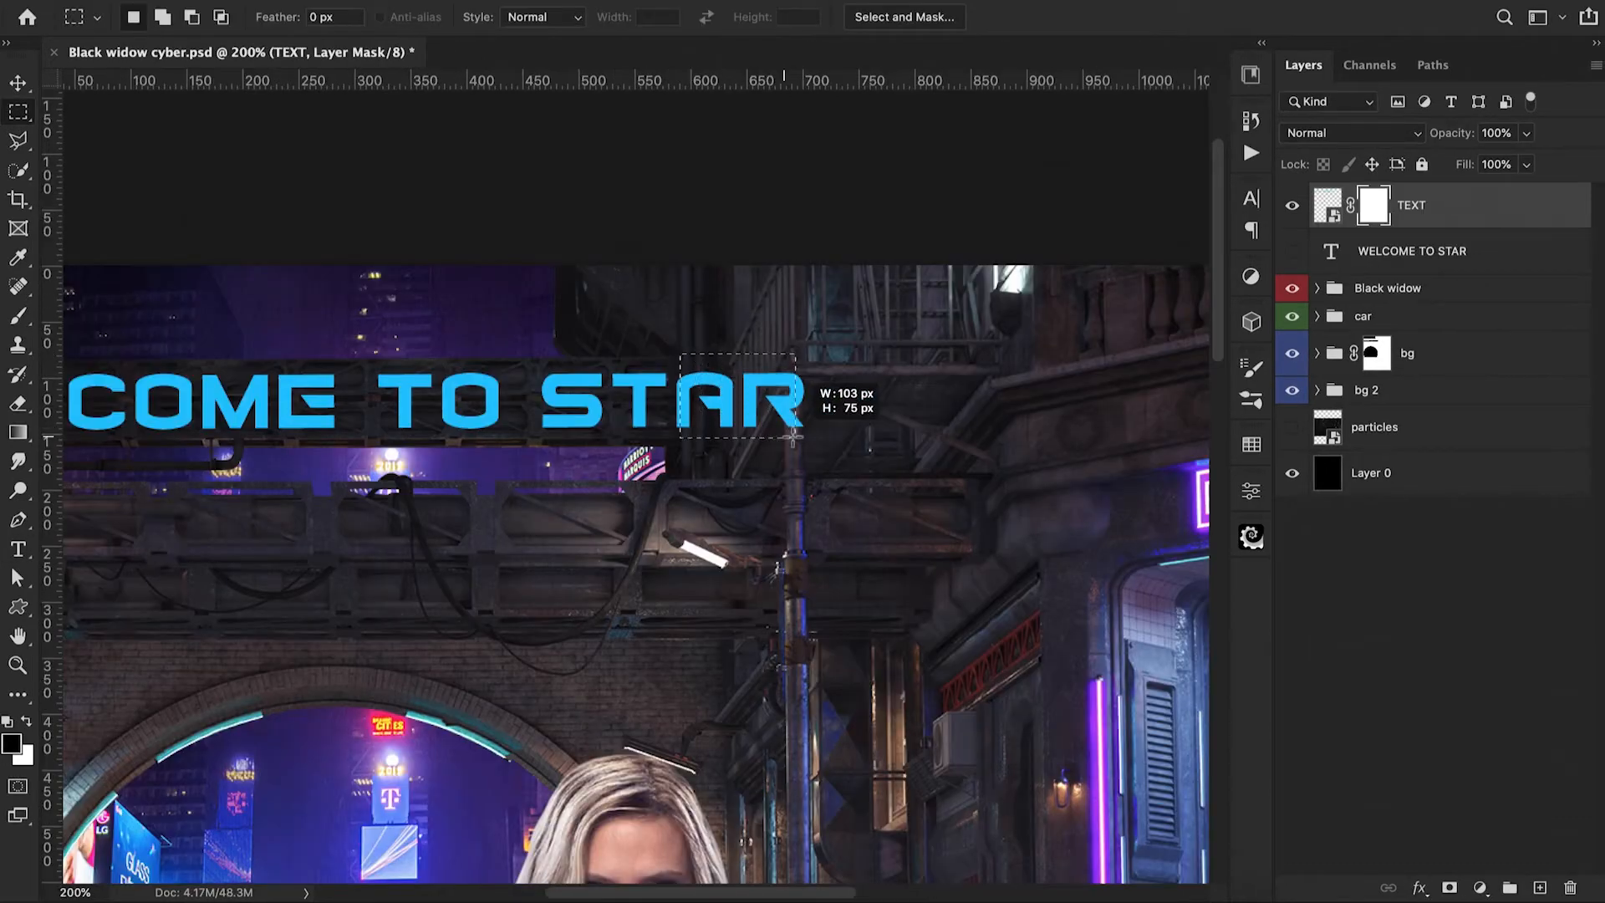
pyautogui.hotkey('alt', 'BackSpace')
pyautogui.press('super+d')
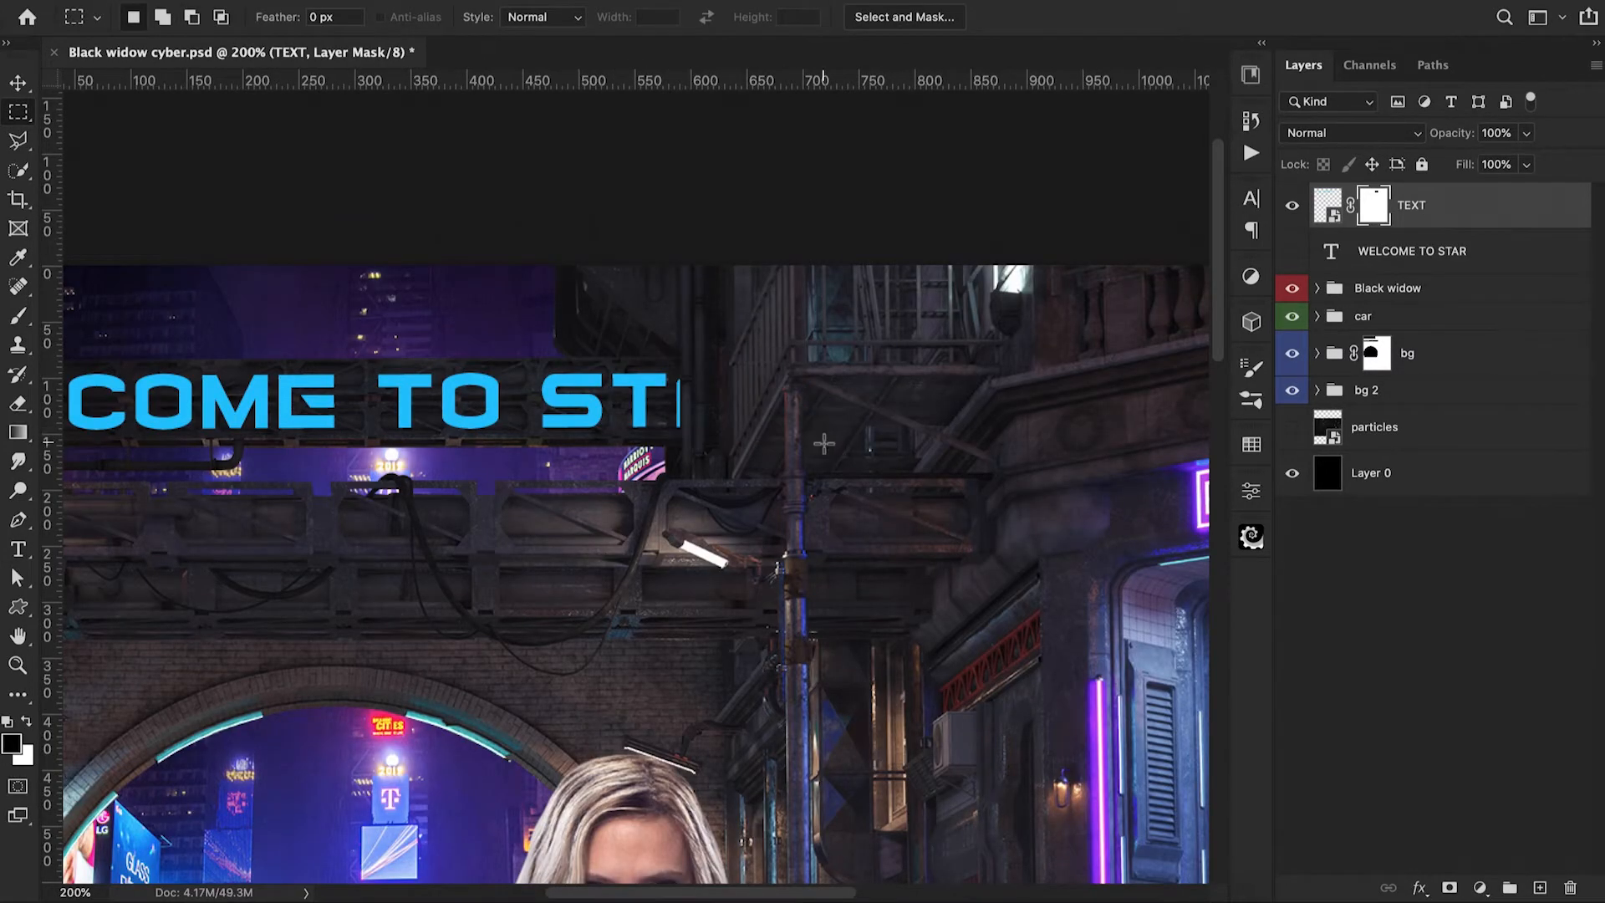
pyautogui.hscroll(-10, 822, 445)
pyautogui.hscroll(6, 696, 432)
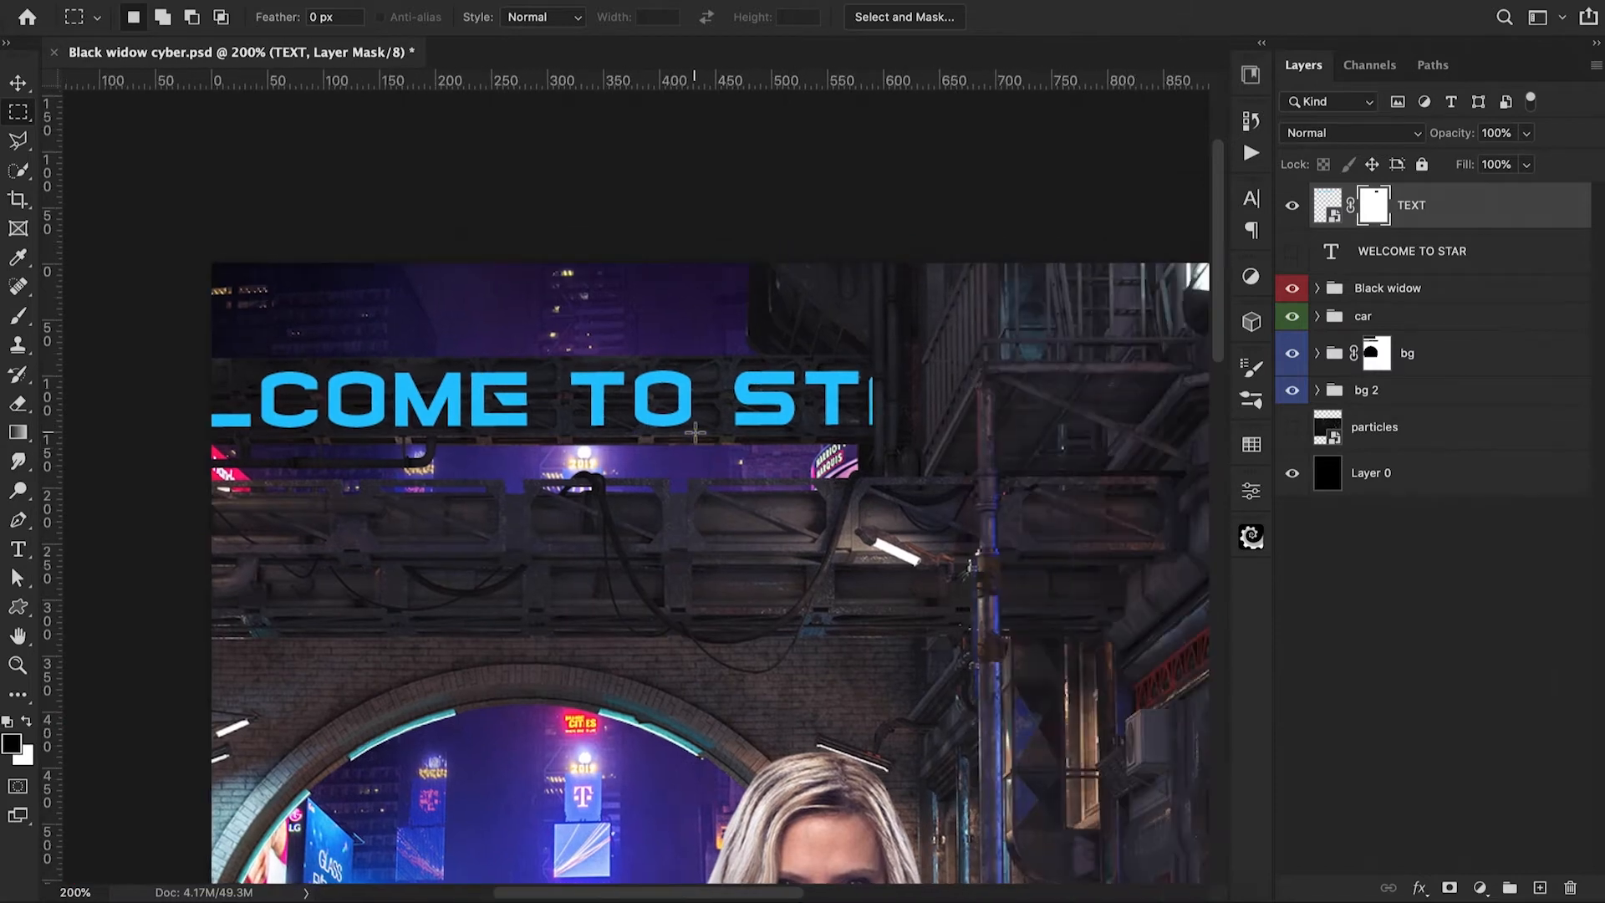
# Transform the TEXT layer: nudge it up 3 px, narrow it to about 99.18% and skew it slightly to follow the beam
pyautogui.press('super+t')
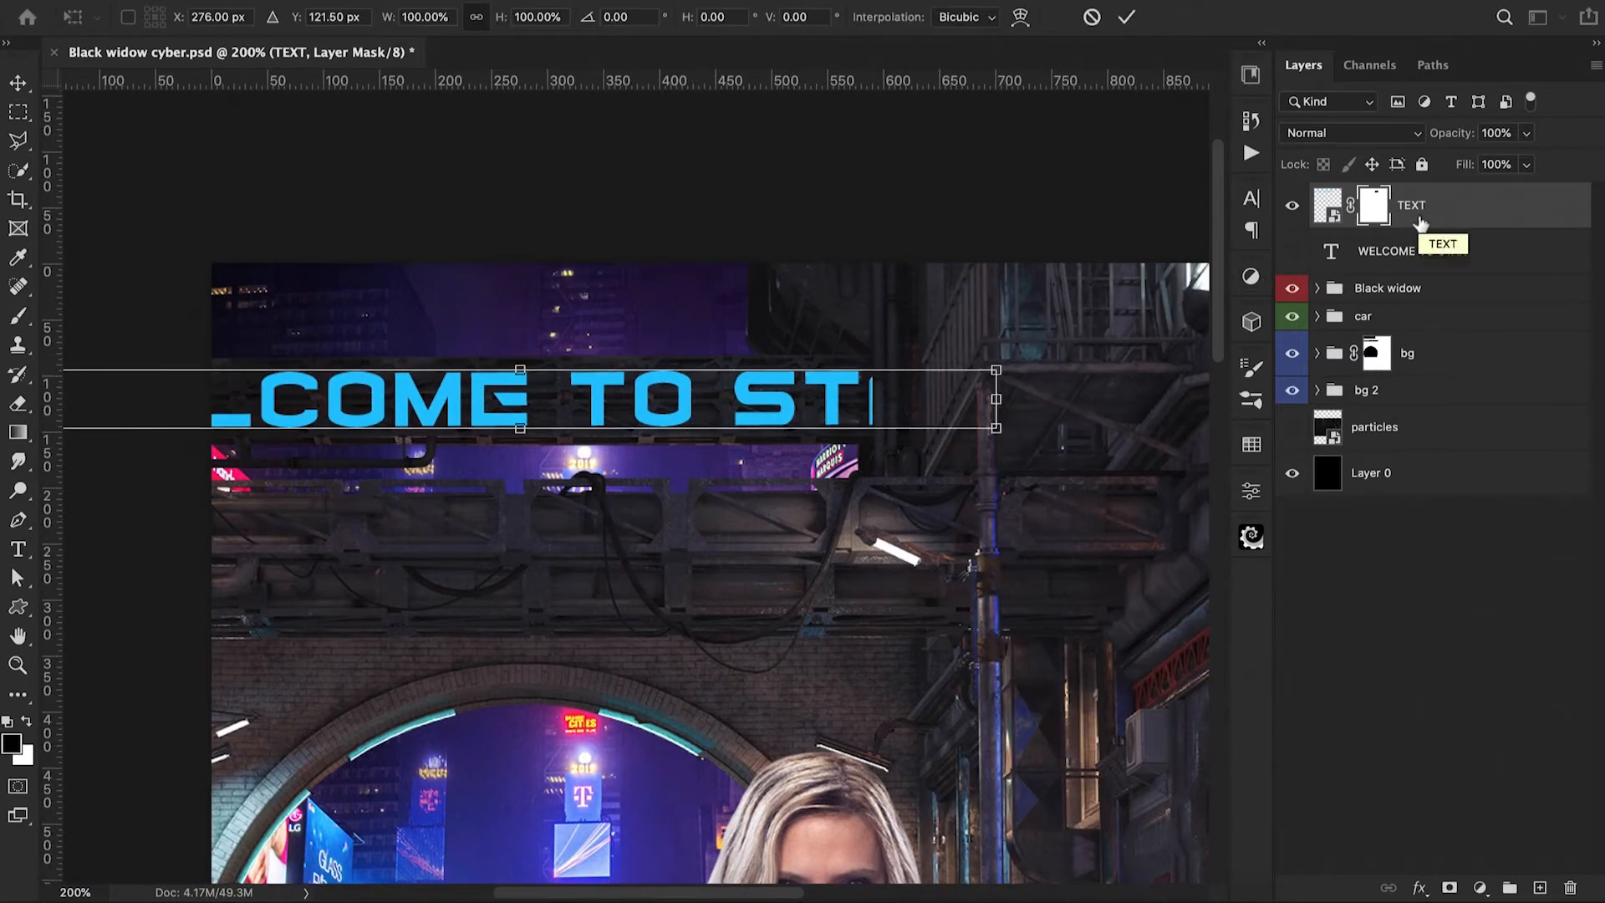
pyautogui.press('Up')
pyautogui.press('Up')
pyautogui.press('Up')
pyautogui.press('Up')
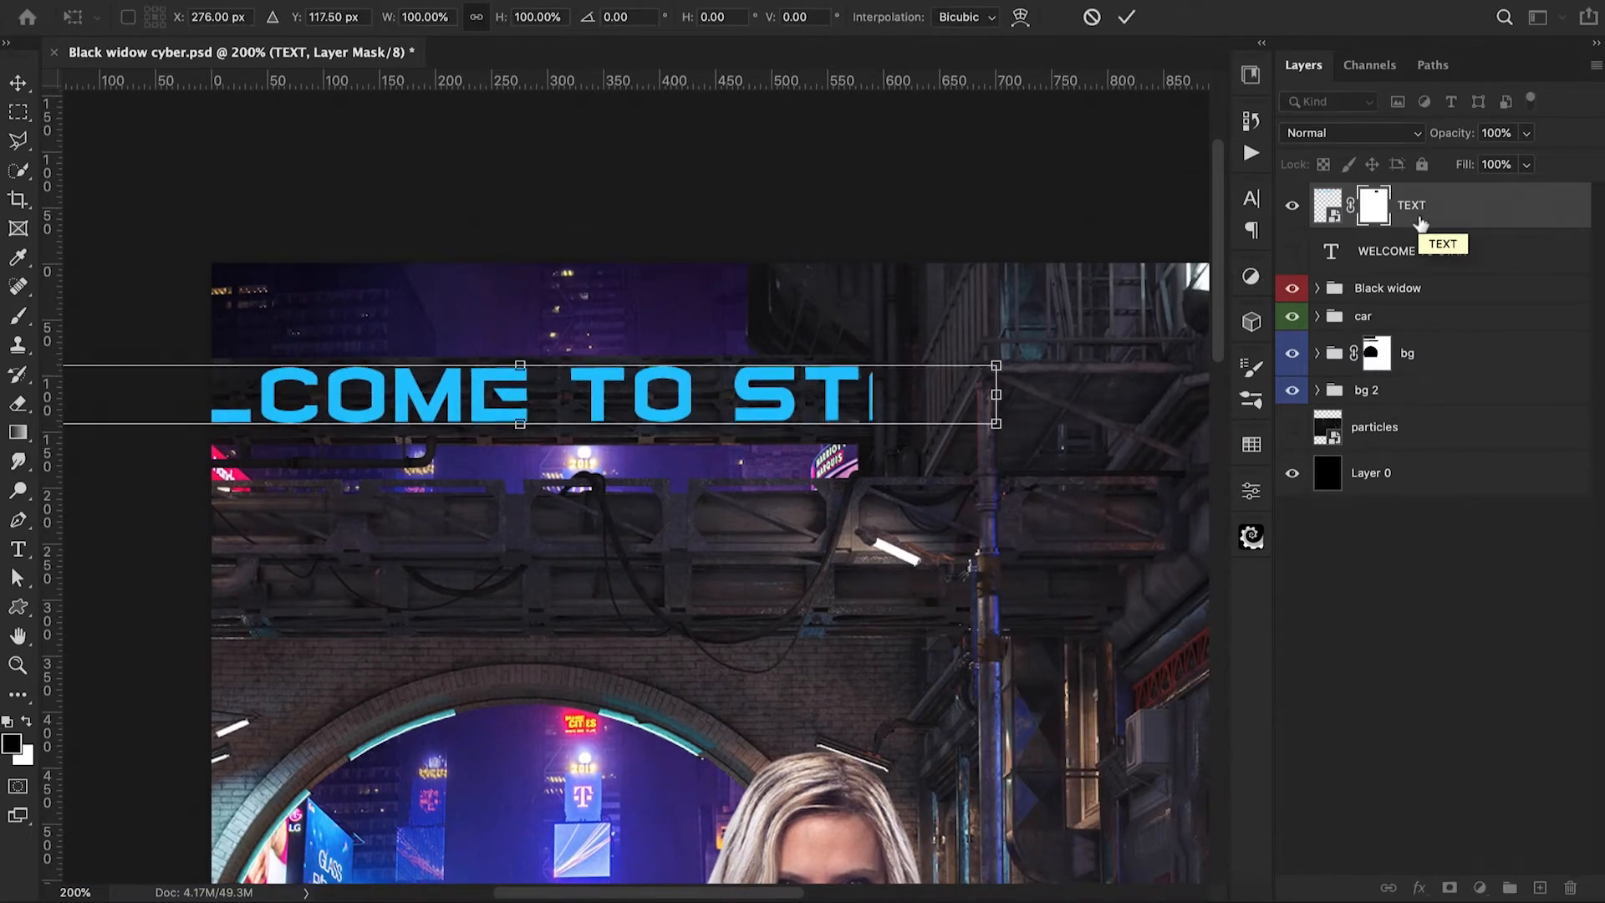
pyautogui.press('Down')
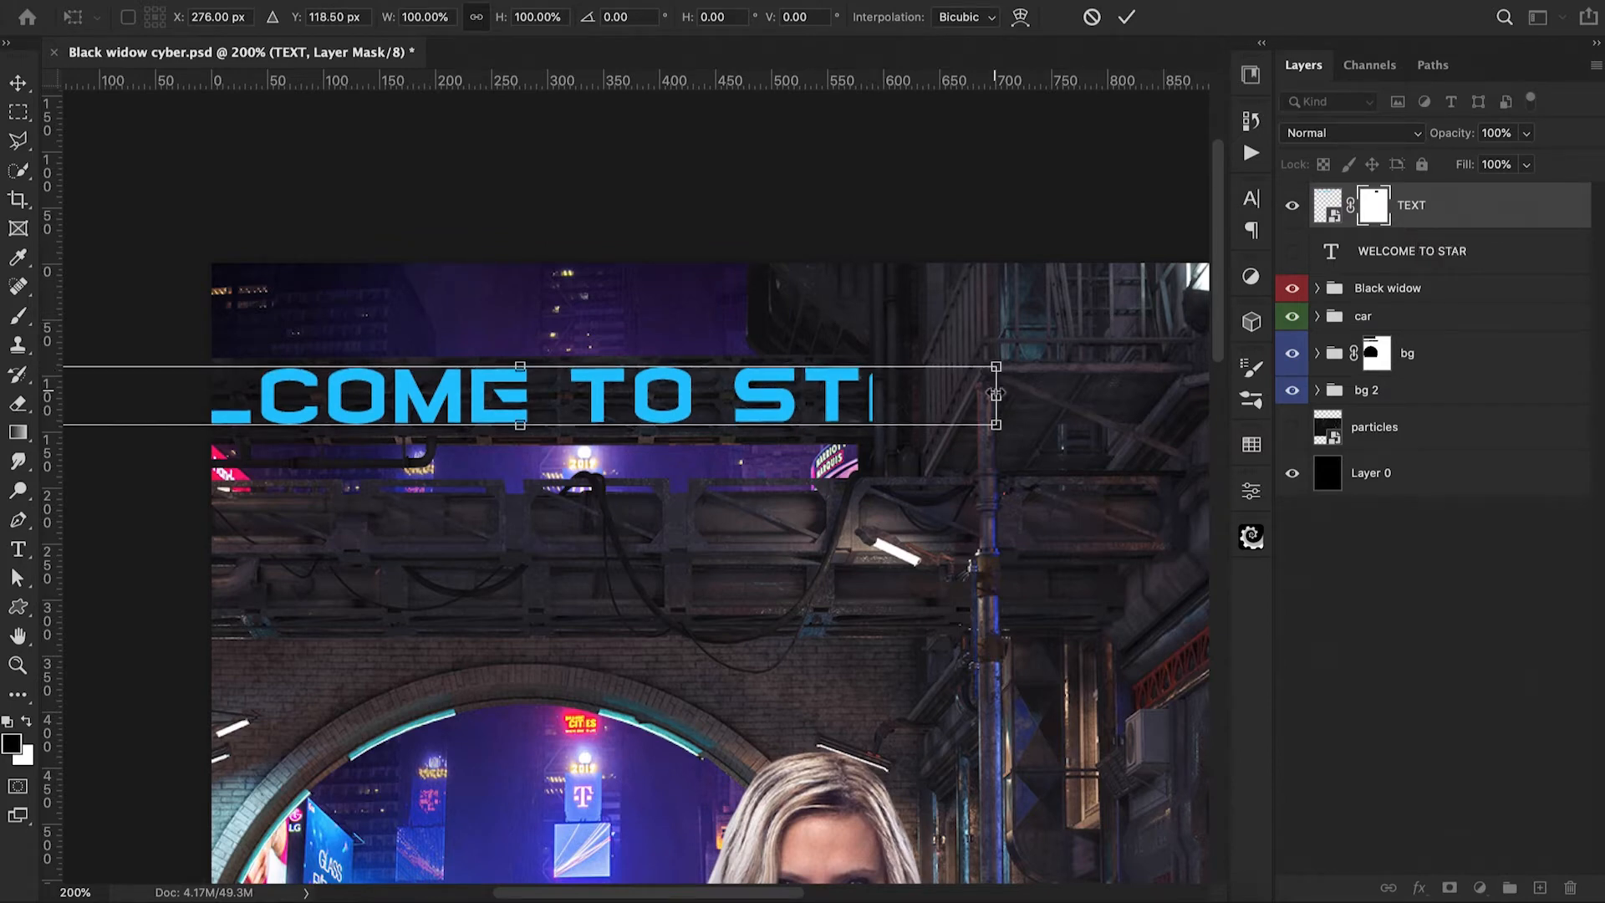
pyautogui.moveTo(996, 397); pyautogui.dragTo(990, 400)
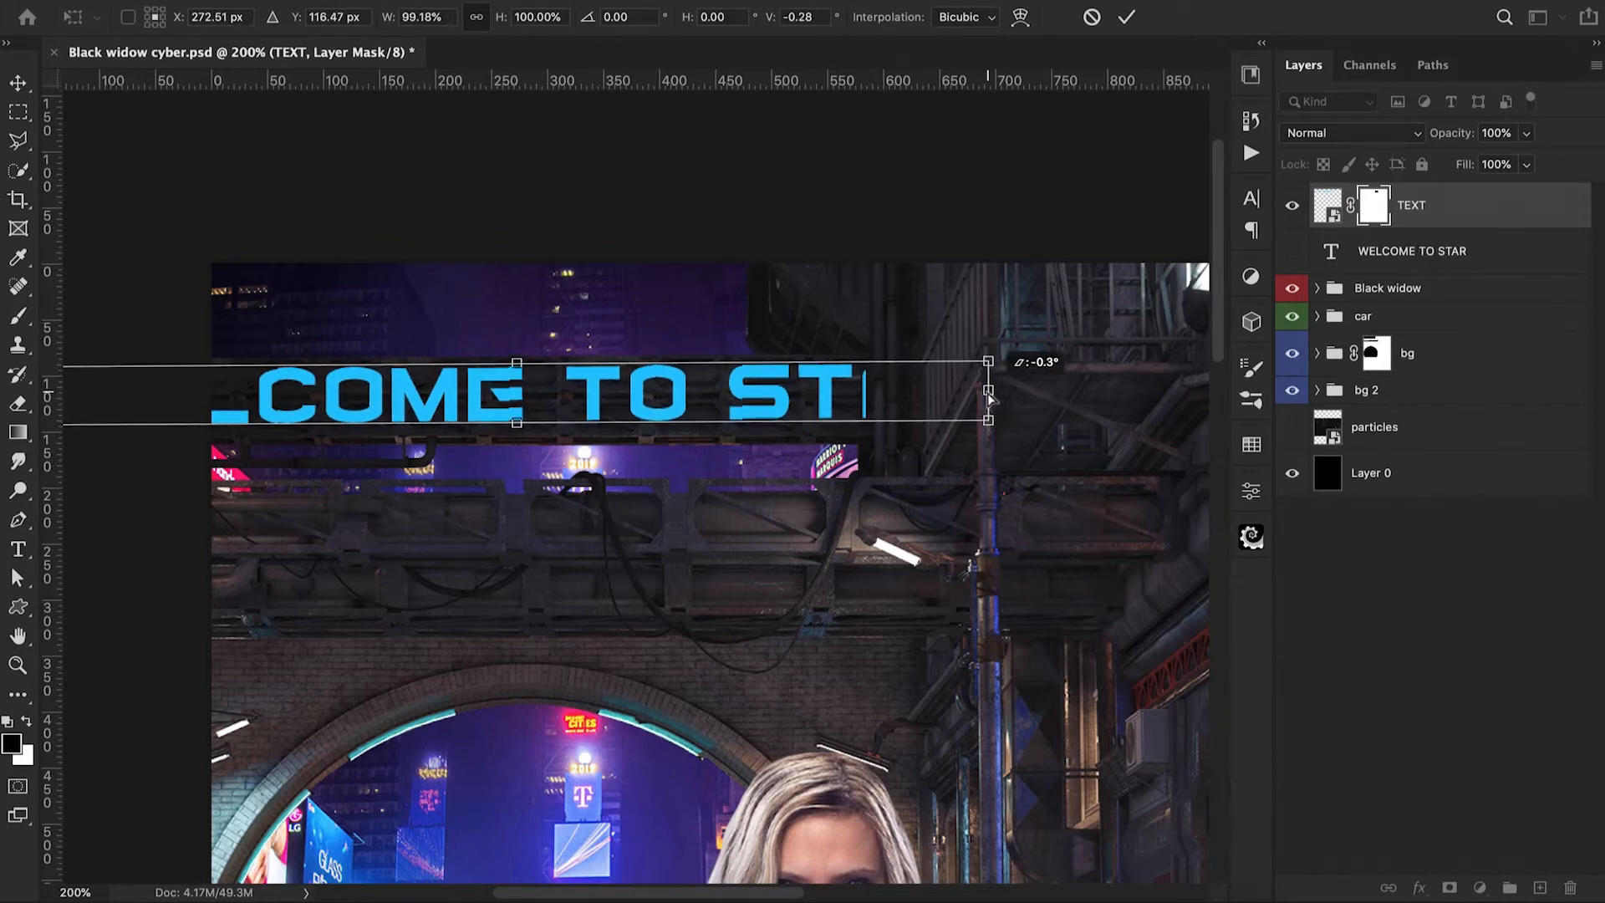
# Blend the TEXT layer into the beam by splitting the underlying layer's black Blend If slider to 0 / 39
pyautogui.doubleClick(1509, 217)
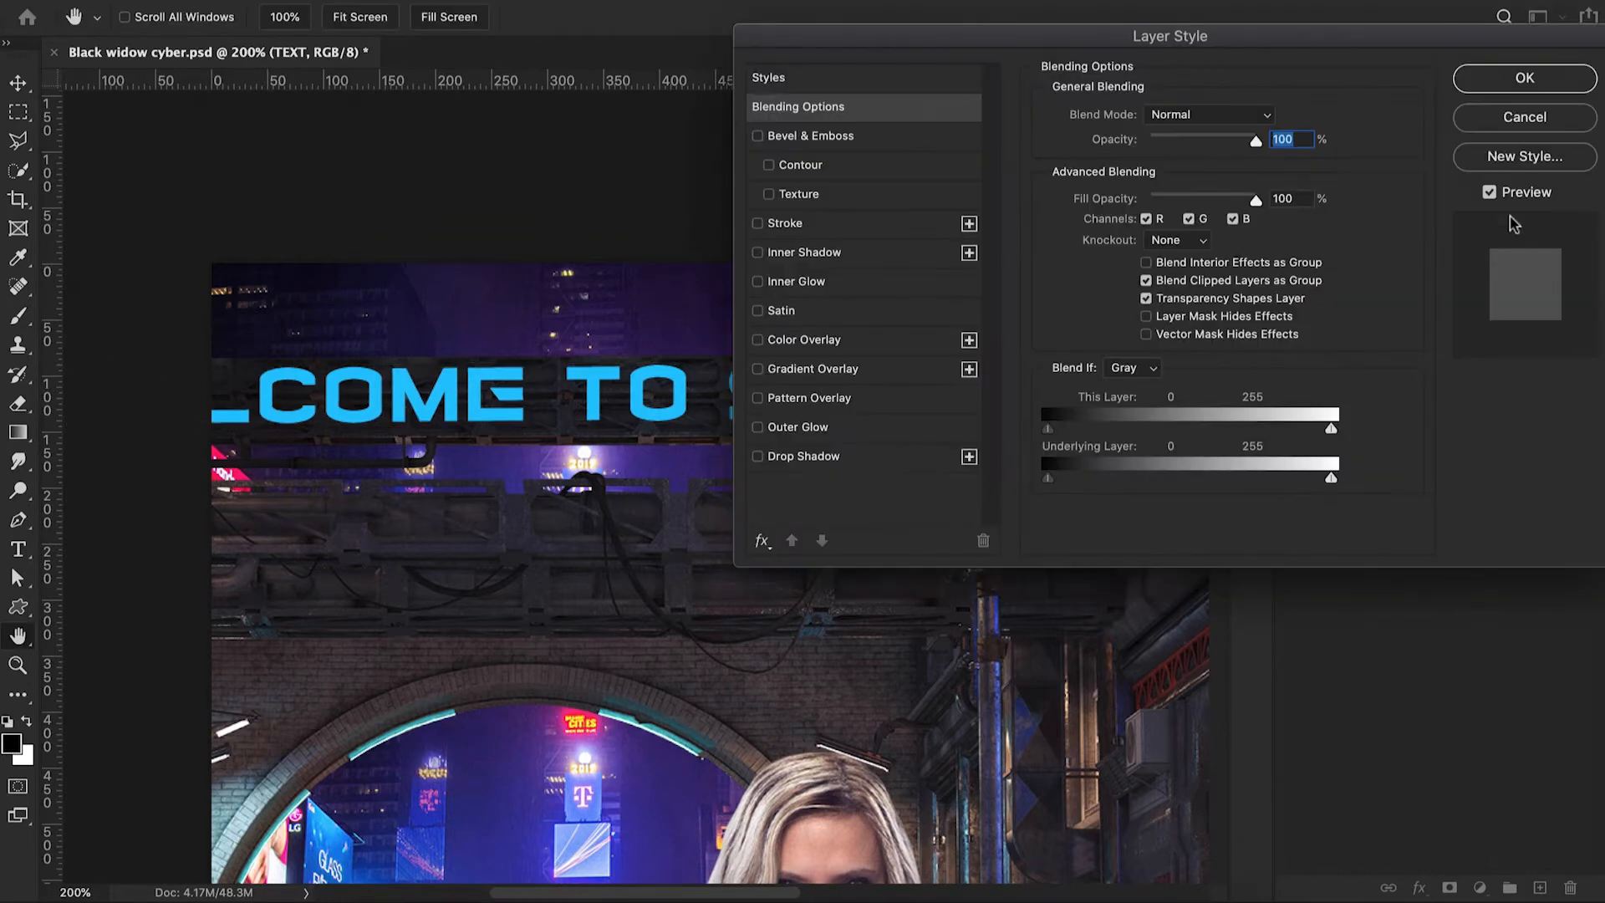
pyautogui.moveTo(1049, 479); pyautogui.dragTo(1093, 485)
pyautogui.moveTo(736, 598); pyautogui.dragTo(486, 646)
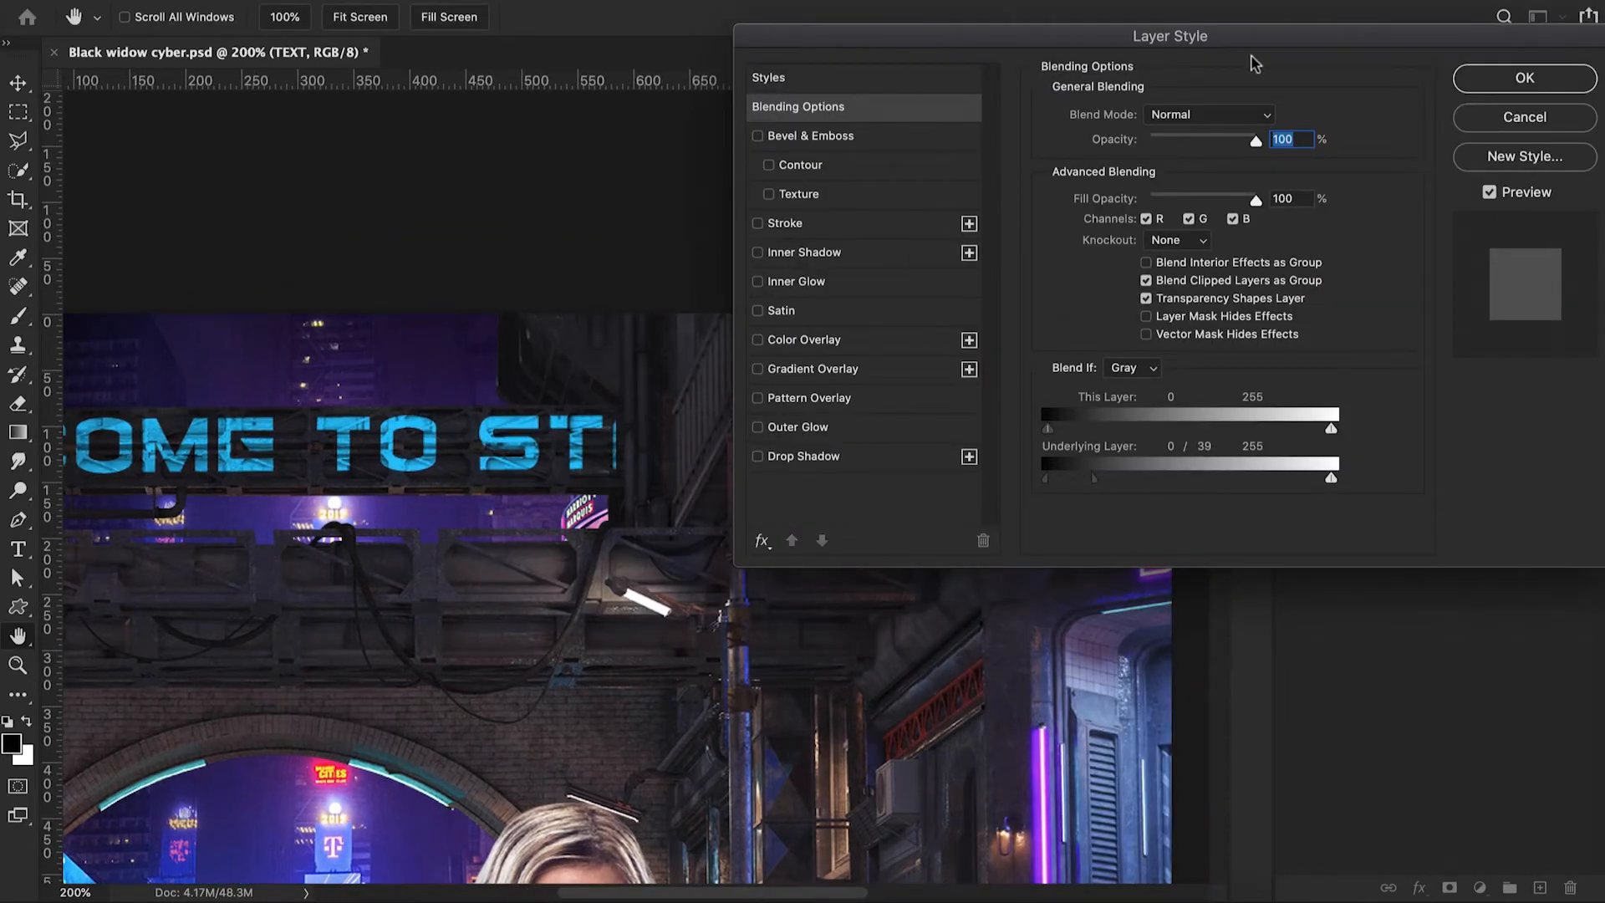
pyautogui.click(1525, 77)
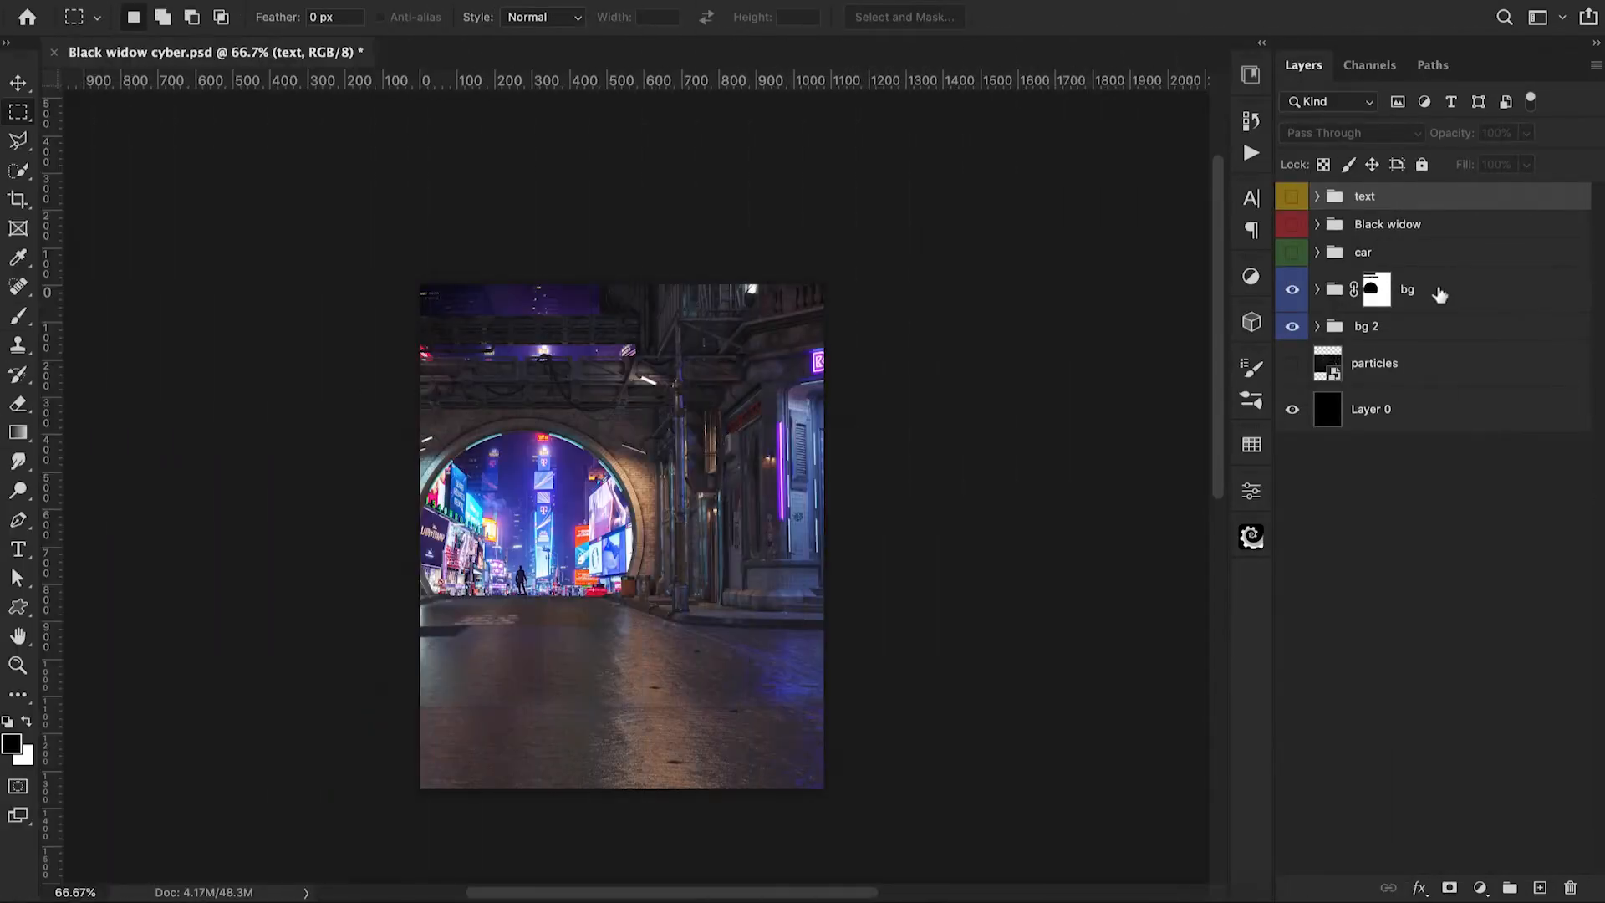
# Add a gradient fill layer above the bg group and base it on the first gradient preset in Basics
pyautogui.click(1445, 294)
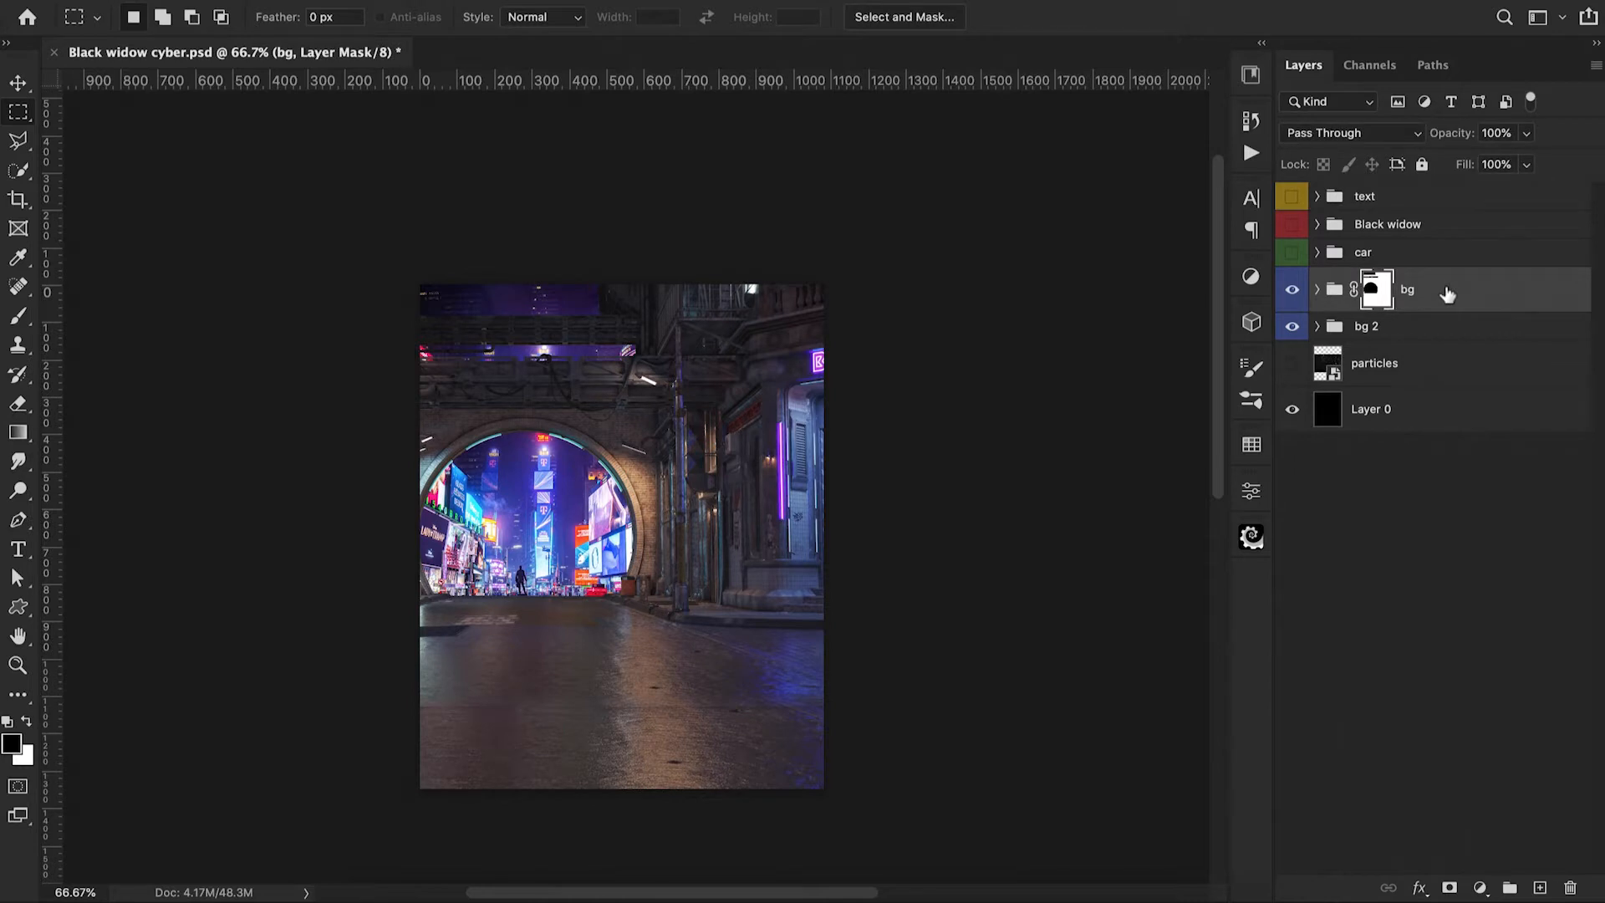
pyautogui.click(1479, 887)
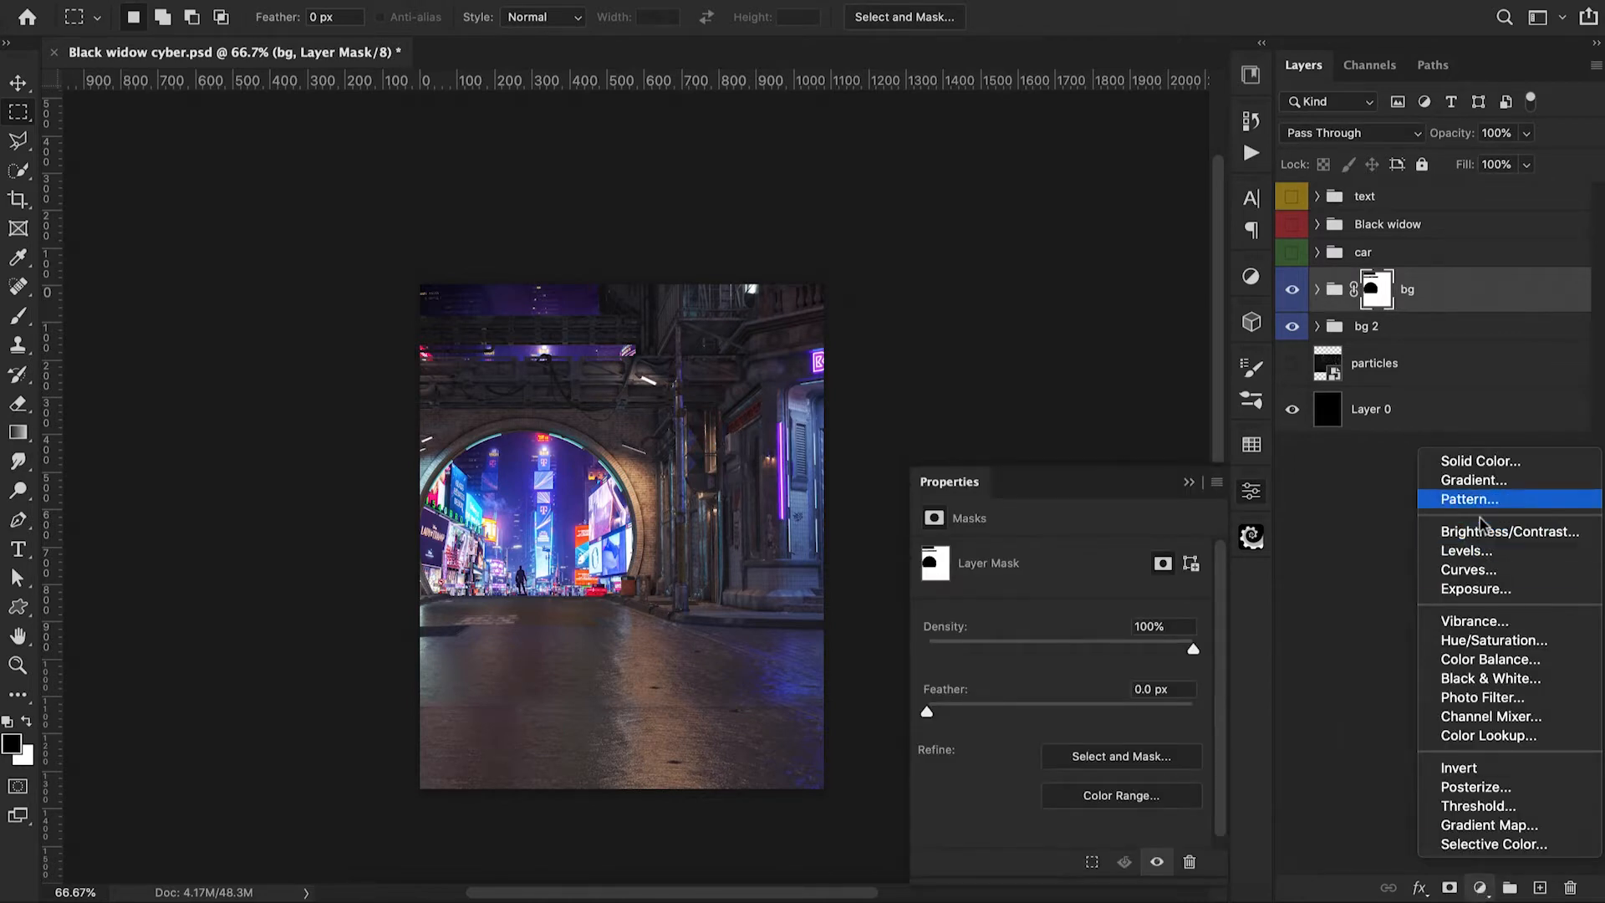
pyautogui.click(1473, 480)
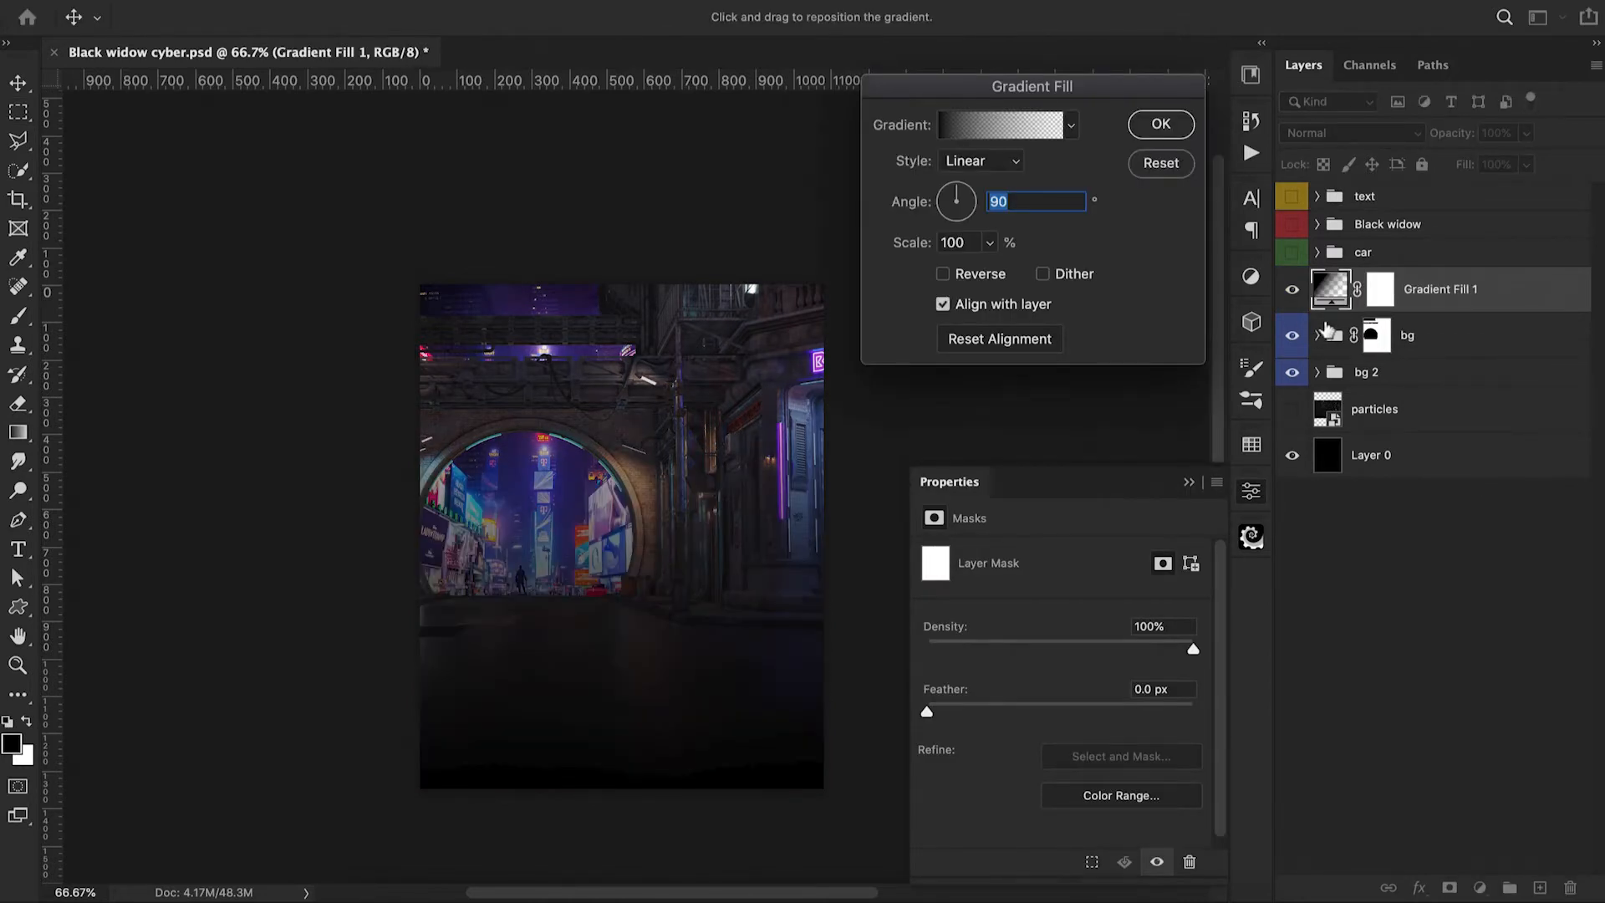
pyautogui.click(1026, 132)
pyautogui.click(1025, 134)
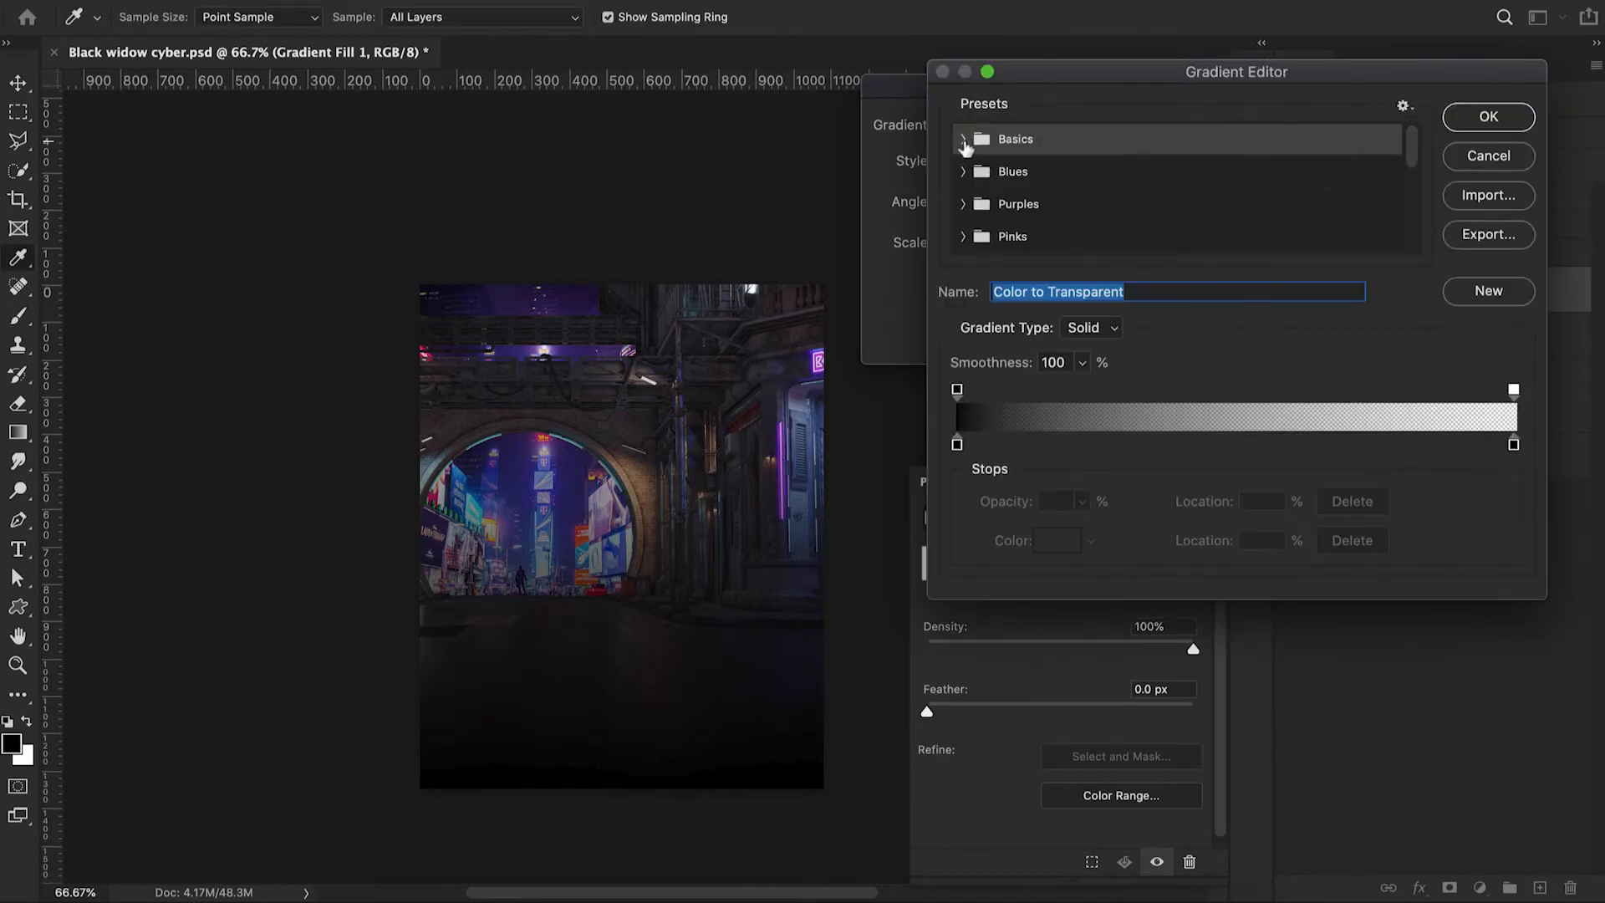
pyautogui.click(963, 138)
pyautogui.click(995, 174)
# Change the gradient's starting colour stop to fully saturated blue with a hue of 248
pyautogui.click(957, 443)
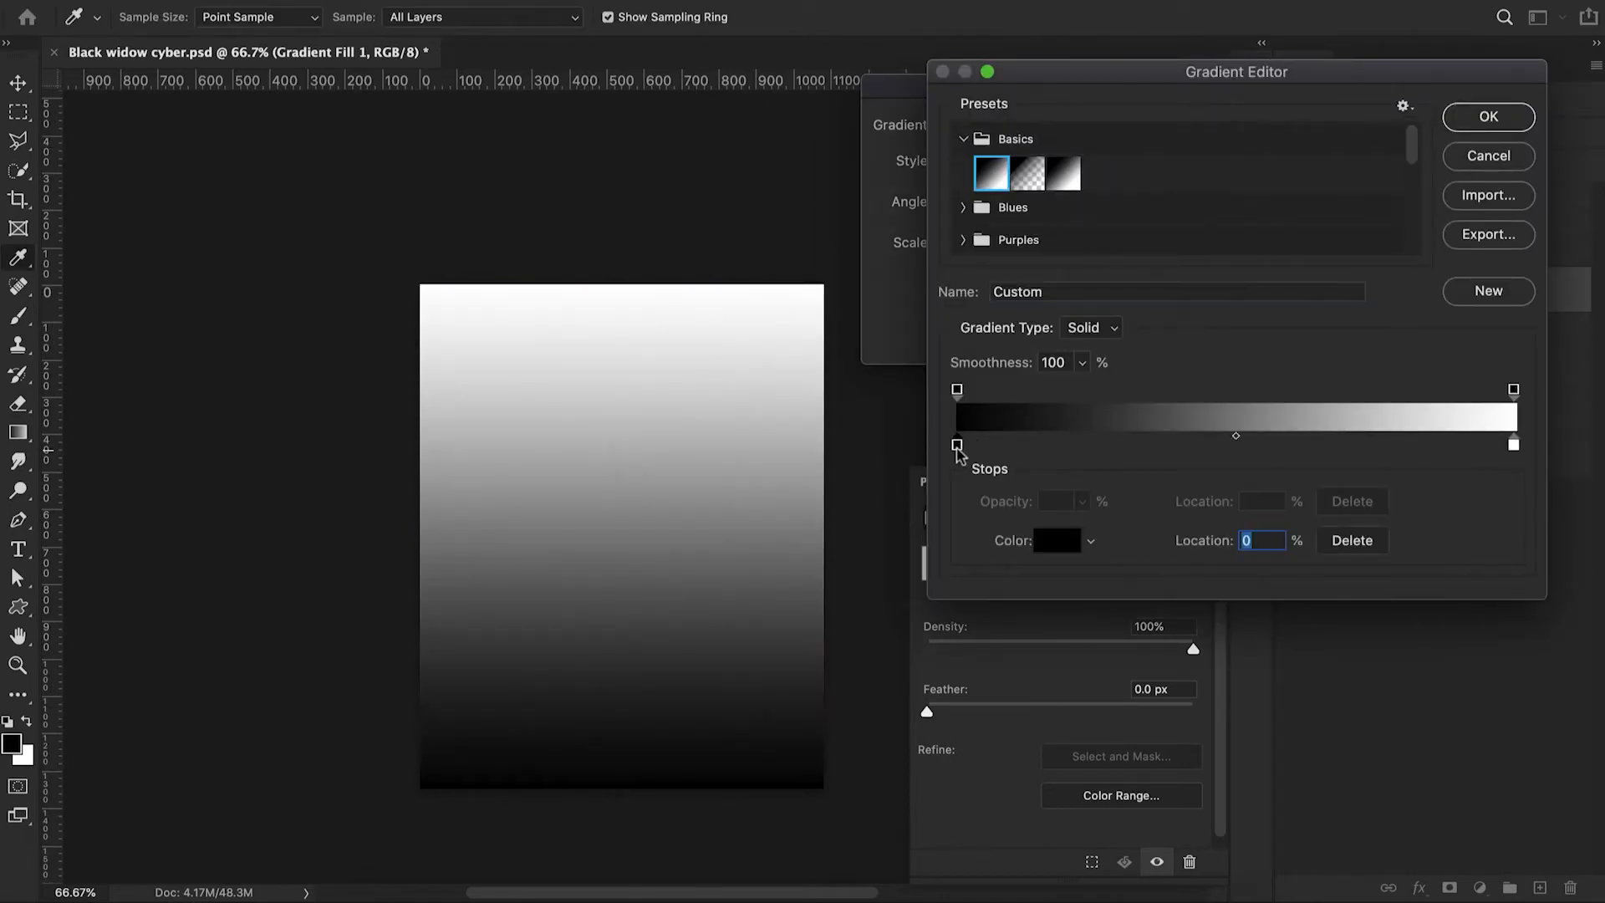
pyautogui.click(1057, 540)
pyautogui.click(1298, 122)
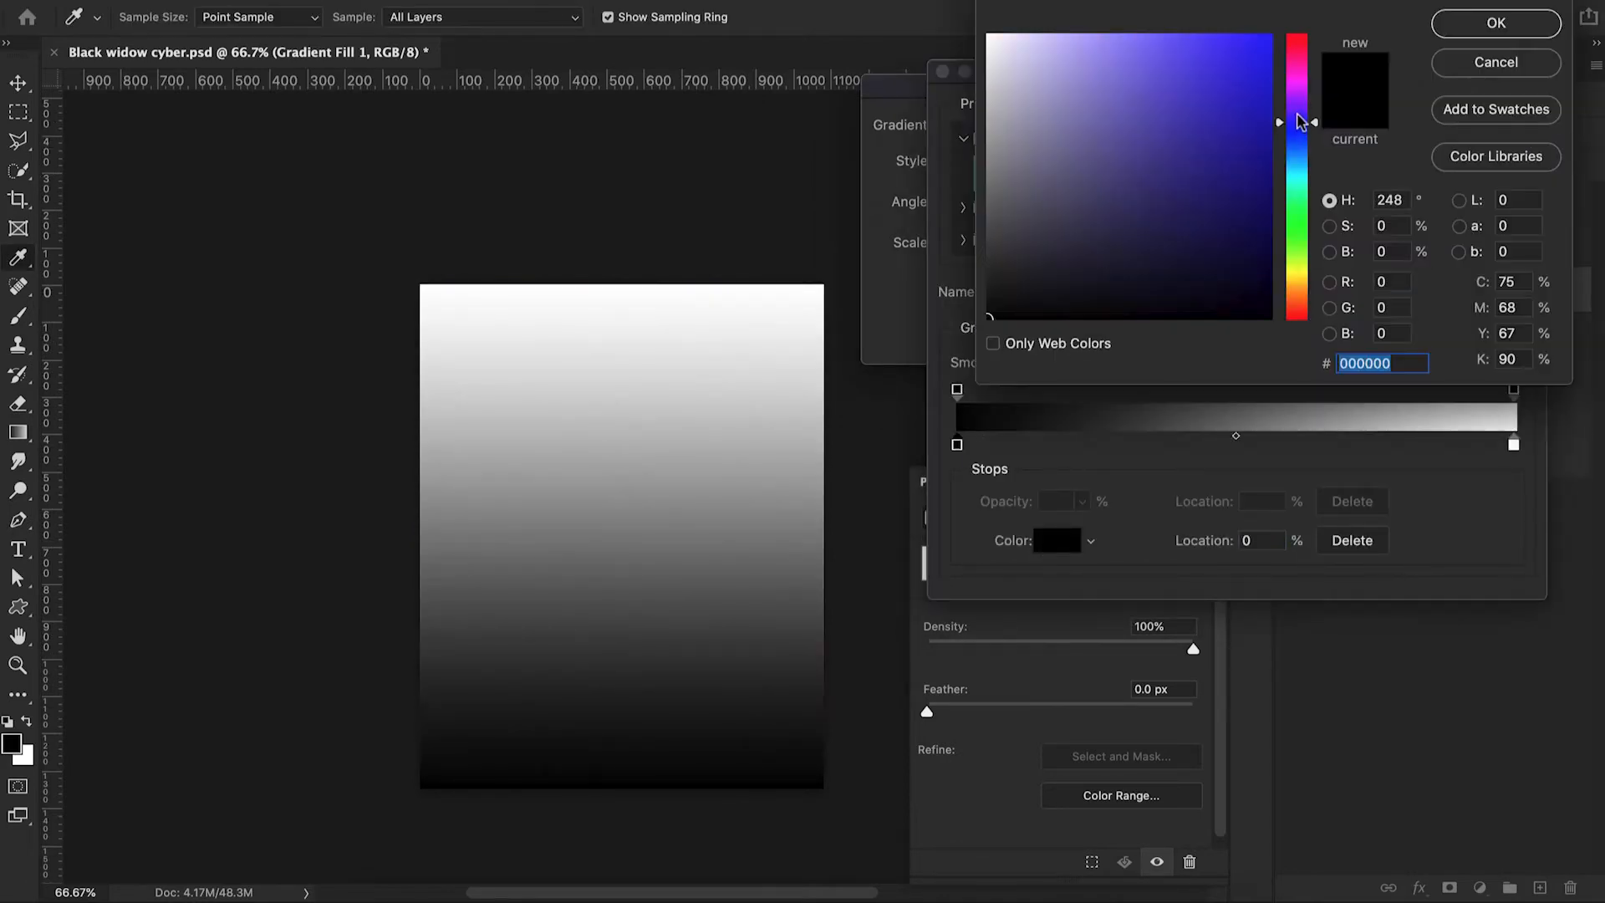
pyautogui.click(1270, 36)
pyautogui.click(1439, 34)
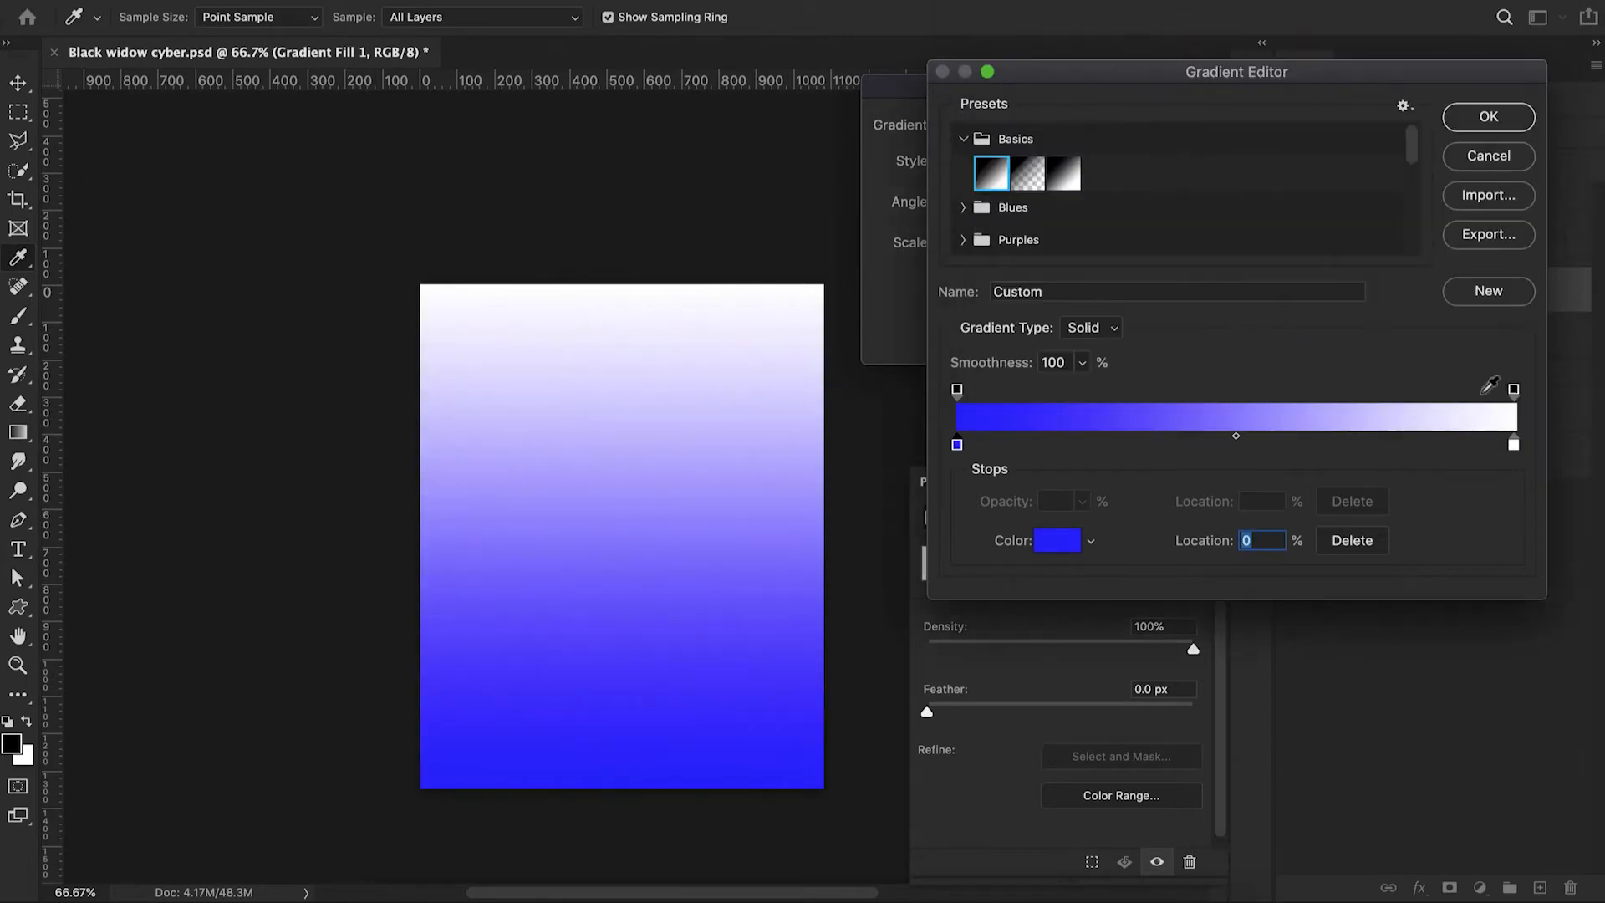
# Change the gradient's end colour stop to purple c600ff and accept the edited gradient
pyautogui.click(1512, 444)
pyautogui.click(1056, 540)
pyautogui.click(1297, 92)
pyautogui.click(1270, 36)
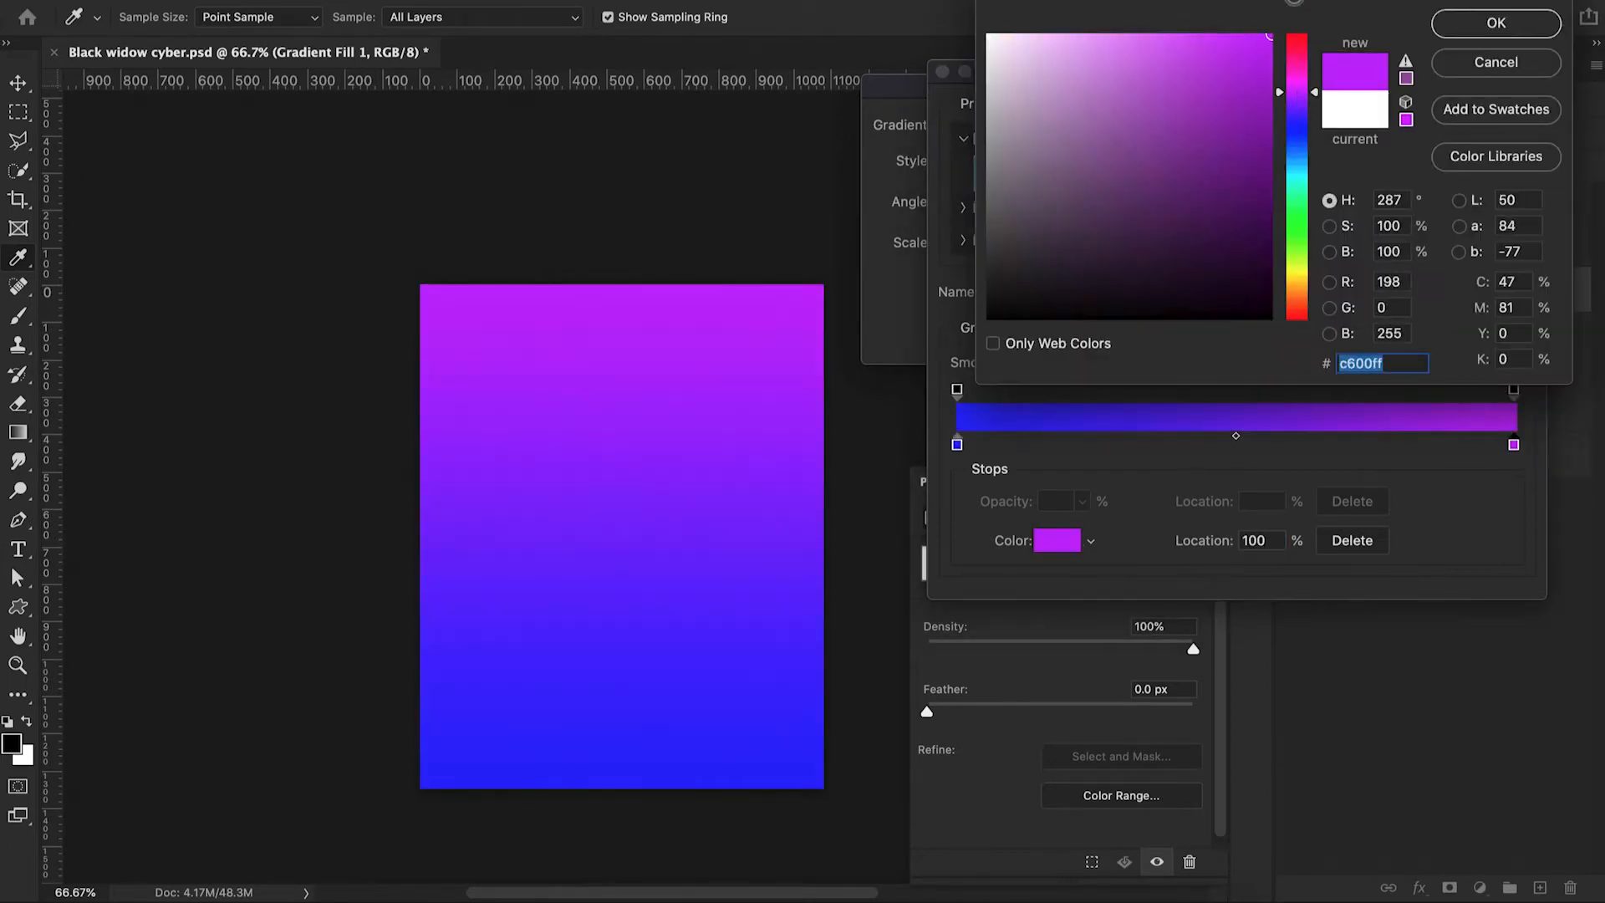
pyautogui.click(1481, 24)
pyautogui.click(1478, 122)
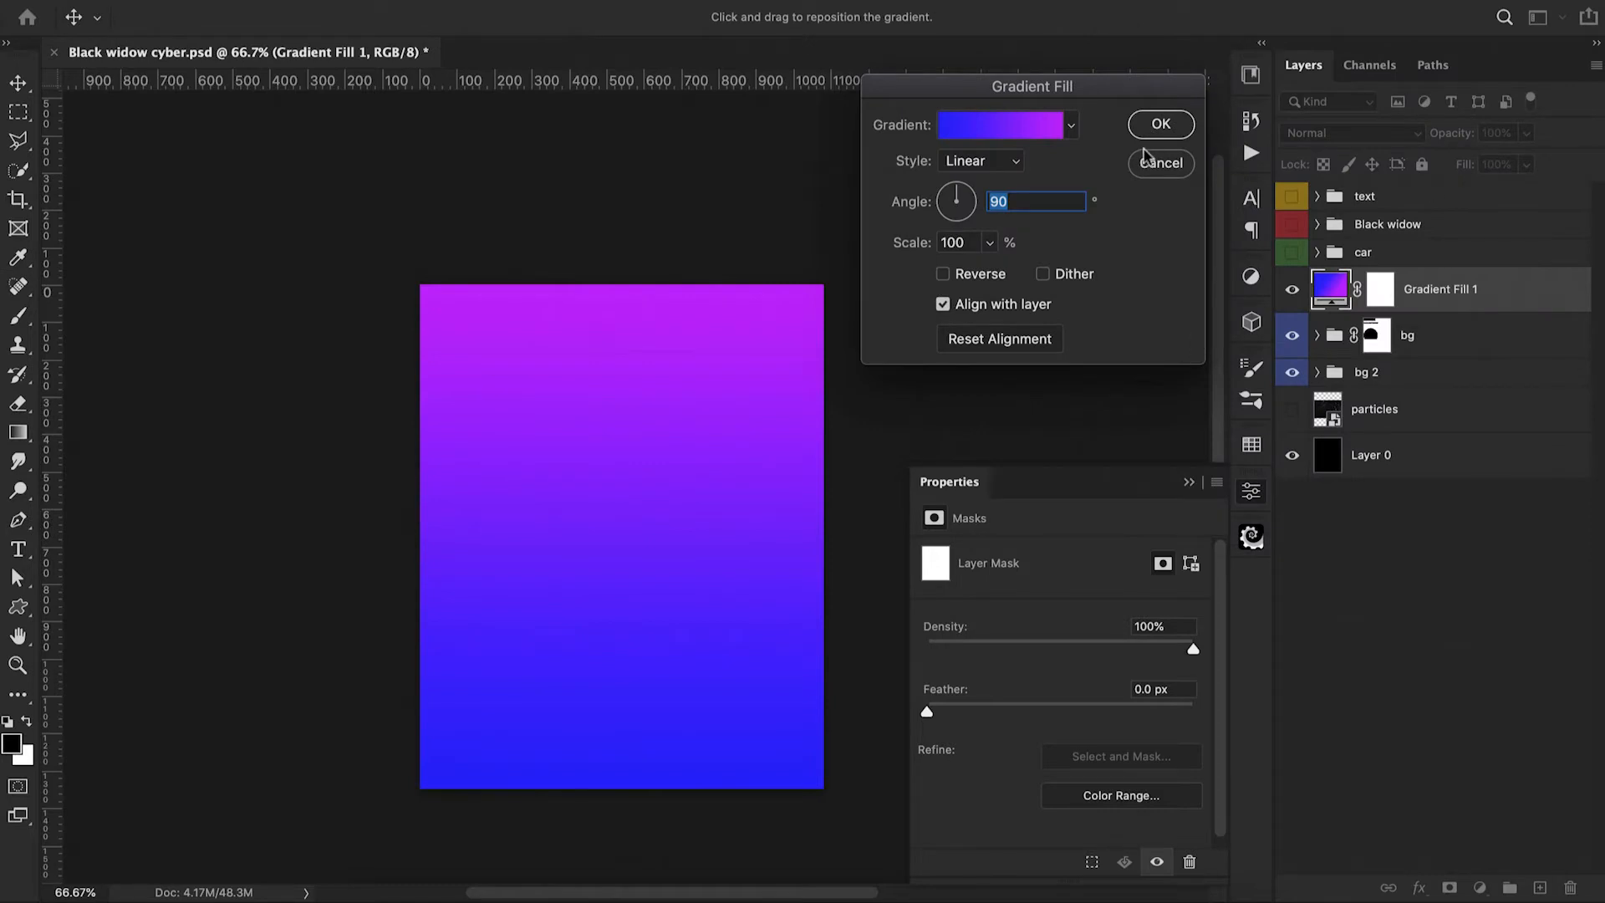
# Set the gradient fill's angle to 3.98°, confirm it and clip the layer to the bg group
pyautogui.click(976, 203)
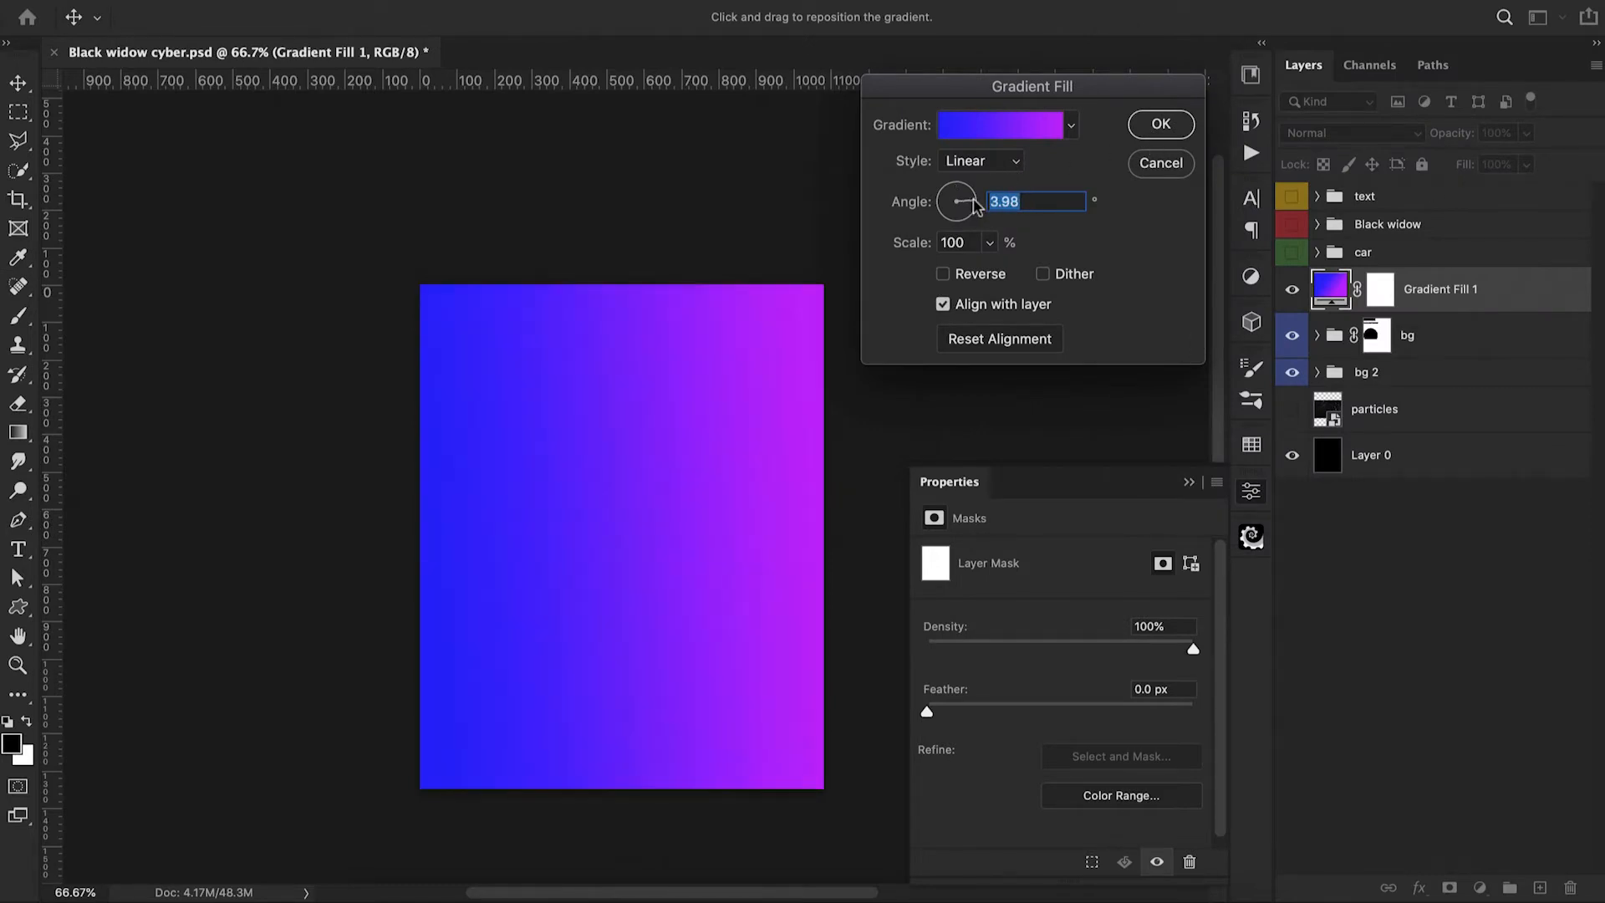
pyautogui.click(1170, 124)
pyautogui.keyDown('alt'); pyautogui.click(1327, 314); pyautogui.keyUp('alt')
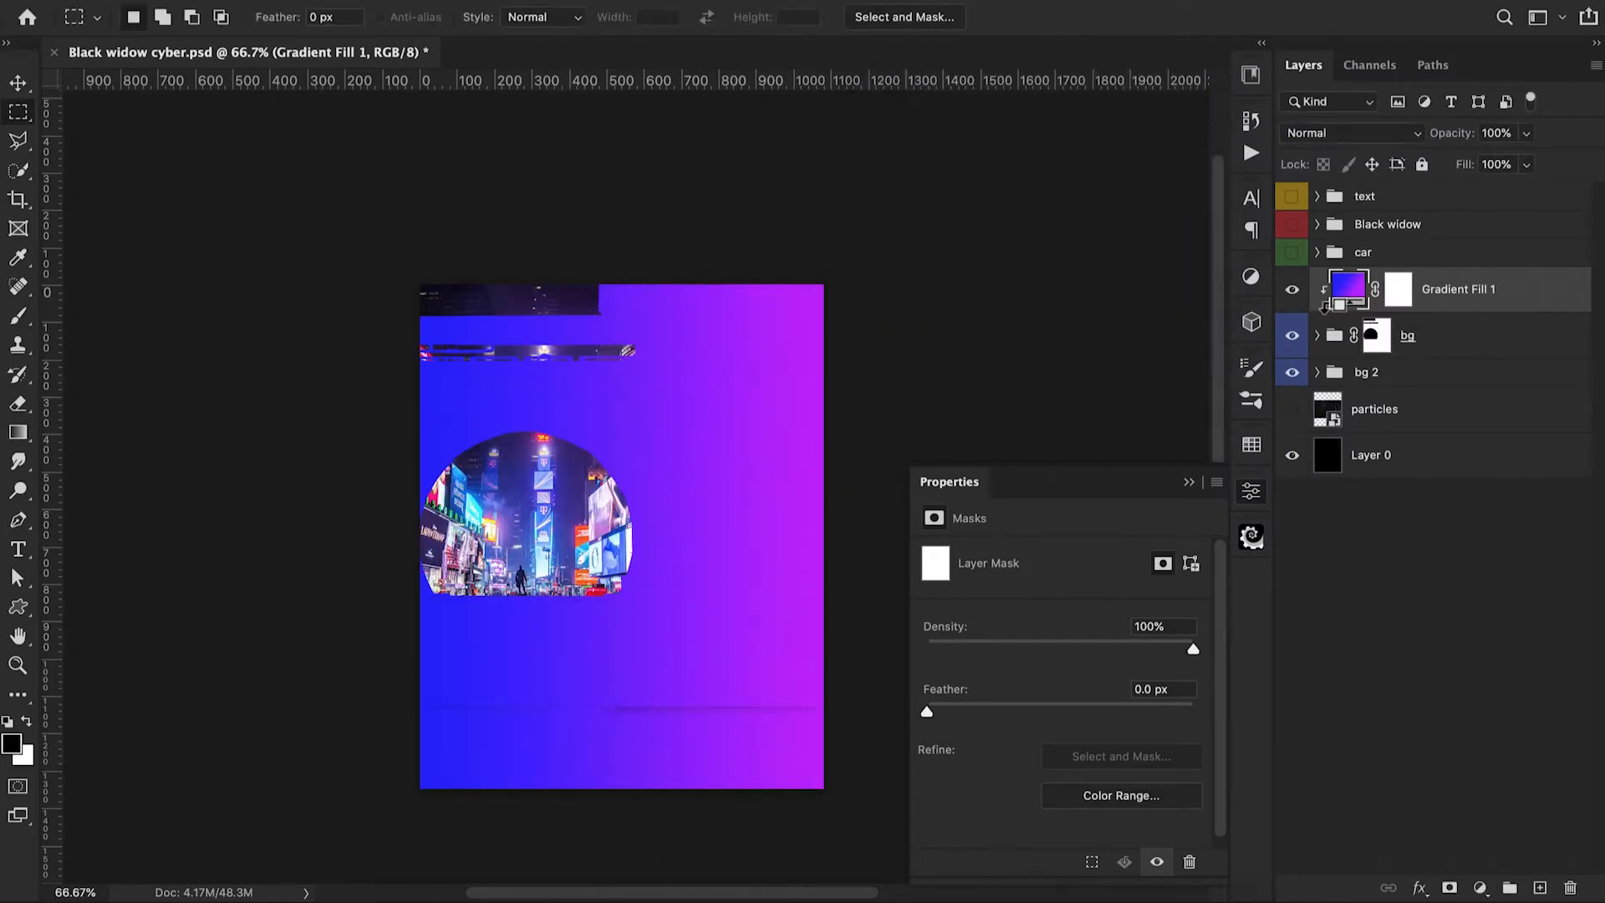
# Try Multiply, then settle on Soft Light as the gradient fill layer's blend mode and lower its opacity to 67%
pyautogui.click(1349, 133)
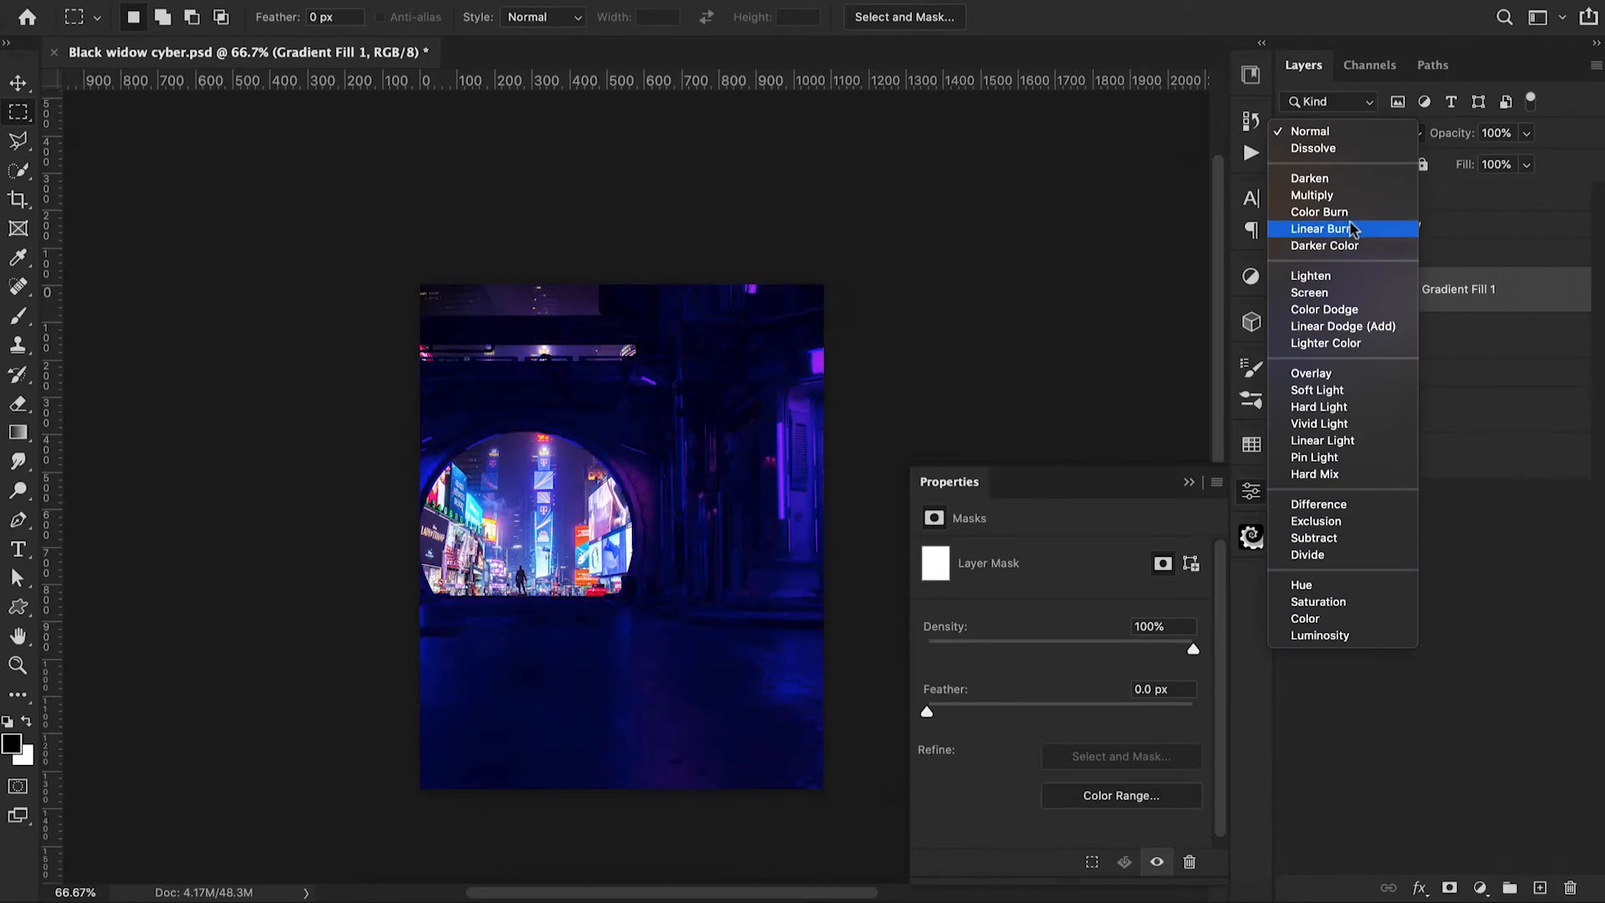
pyautogui.click(1311, 195)
pyautogui.click(1329, 133)
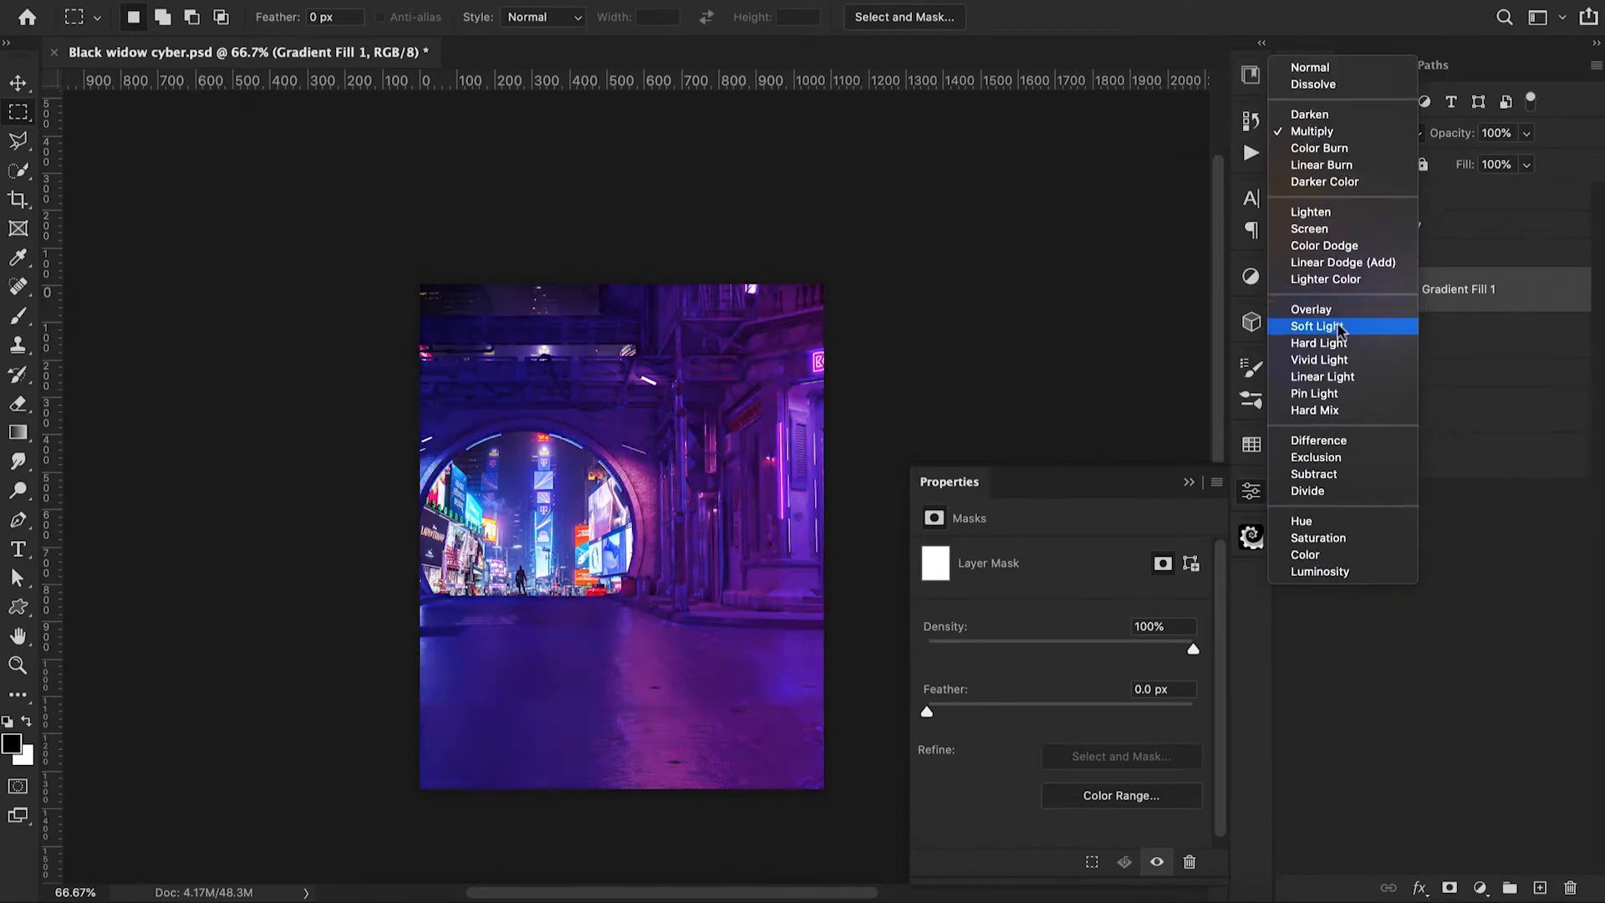
pyautogui.click(1339, 331)
pyautogui.moveTo(1461, 139); pyautogui.dragTo(1423, 157)
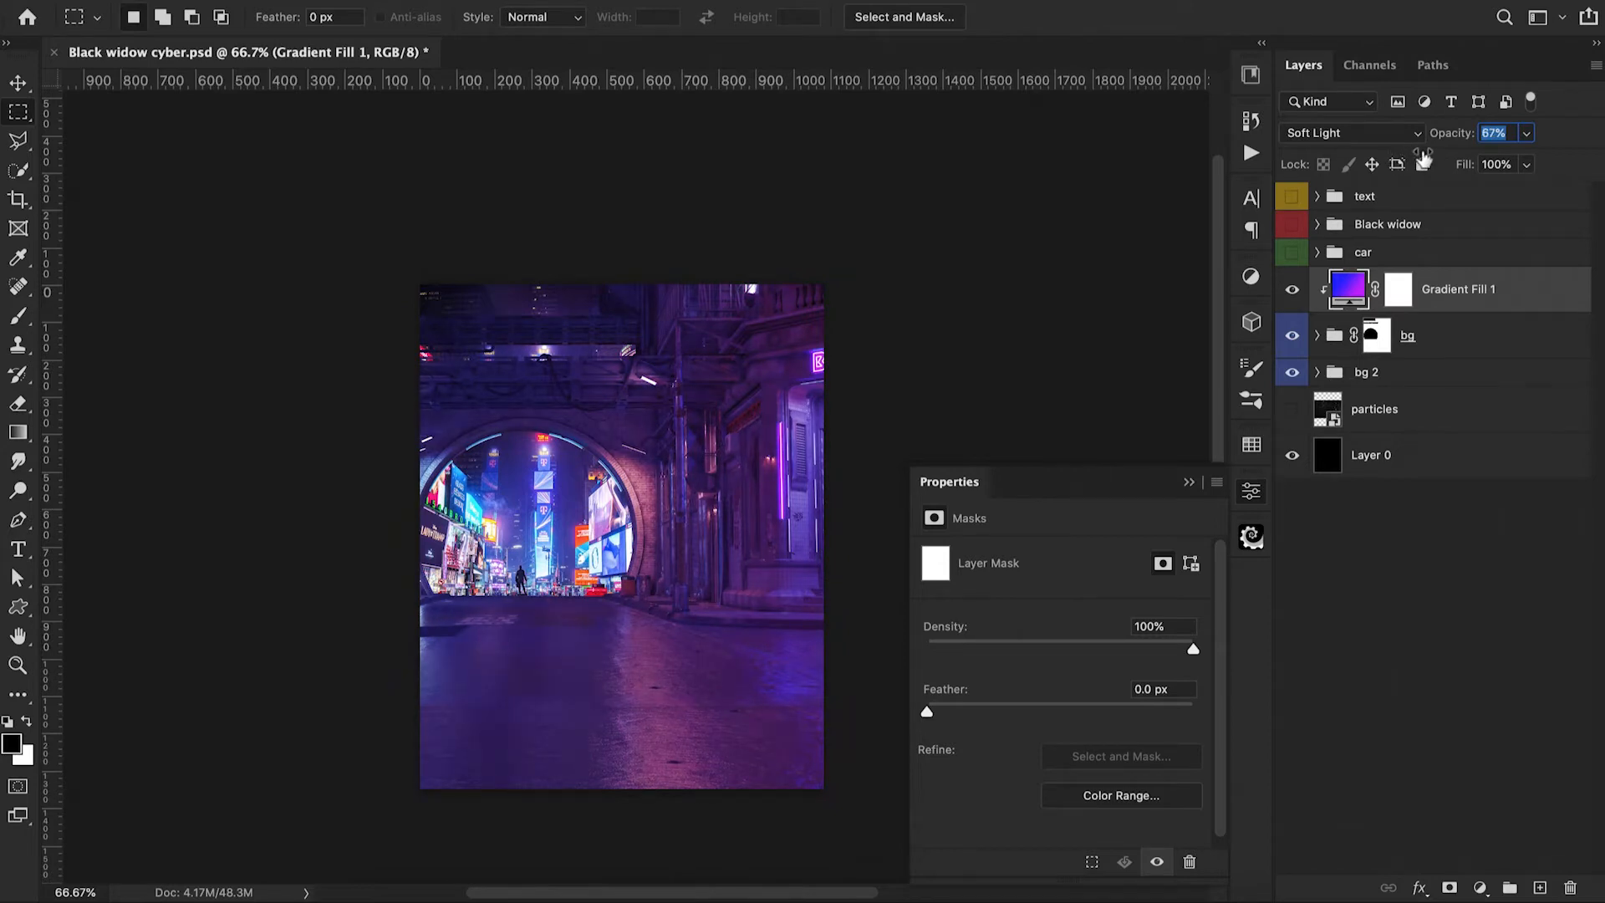
# Split the gradient fill's Underlying Layer black Blend If slider to spare the shadows, and set the layer's opacity to 42%
pyautogui.doubleClick(1546, 301)
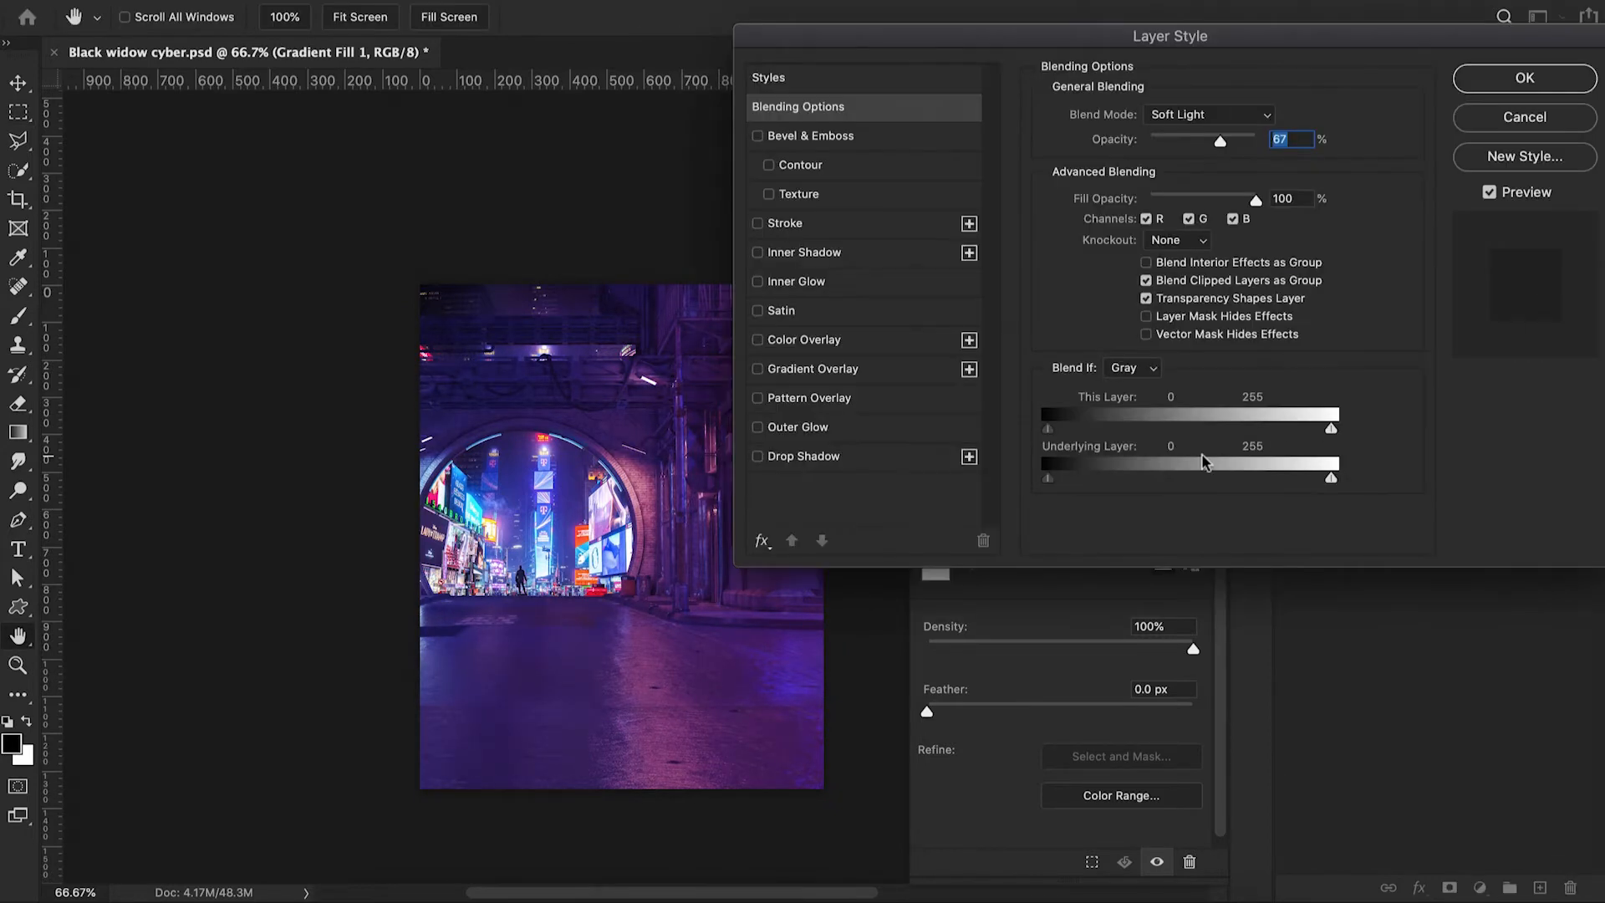
pyautogui.keyDown('alt'); pyautogui.moveTo(1047, 478); pyautogui.dragTo(1130, 480); pyautogui.keyUp('alt')
pyautogui.click(1473, 77)
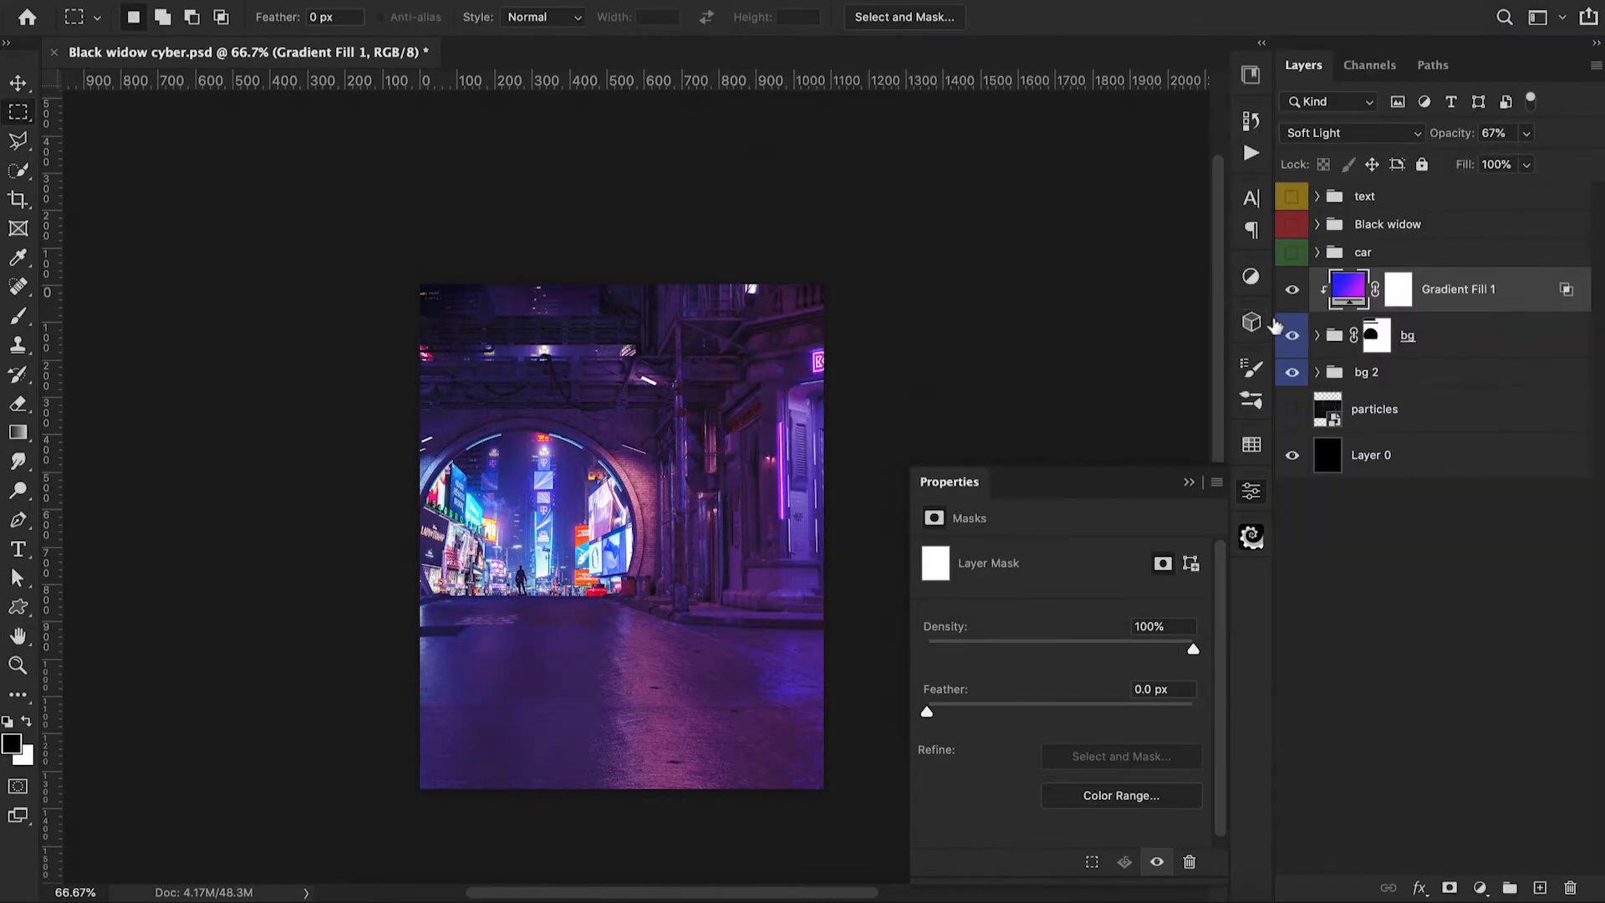
pyautogui.press('4')
pyautogui.press('2')
# Add a Color Balance adjustment clipped above the gradient fill, with midtones at Cyan-Red -13, Magenta-Green -12 and Yellow-Blue +20
pyautogui.click(1480, 888)
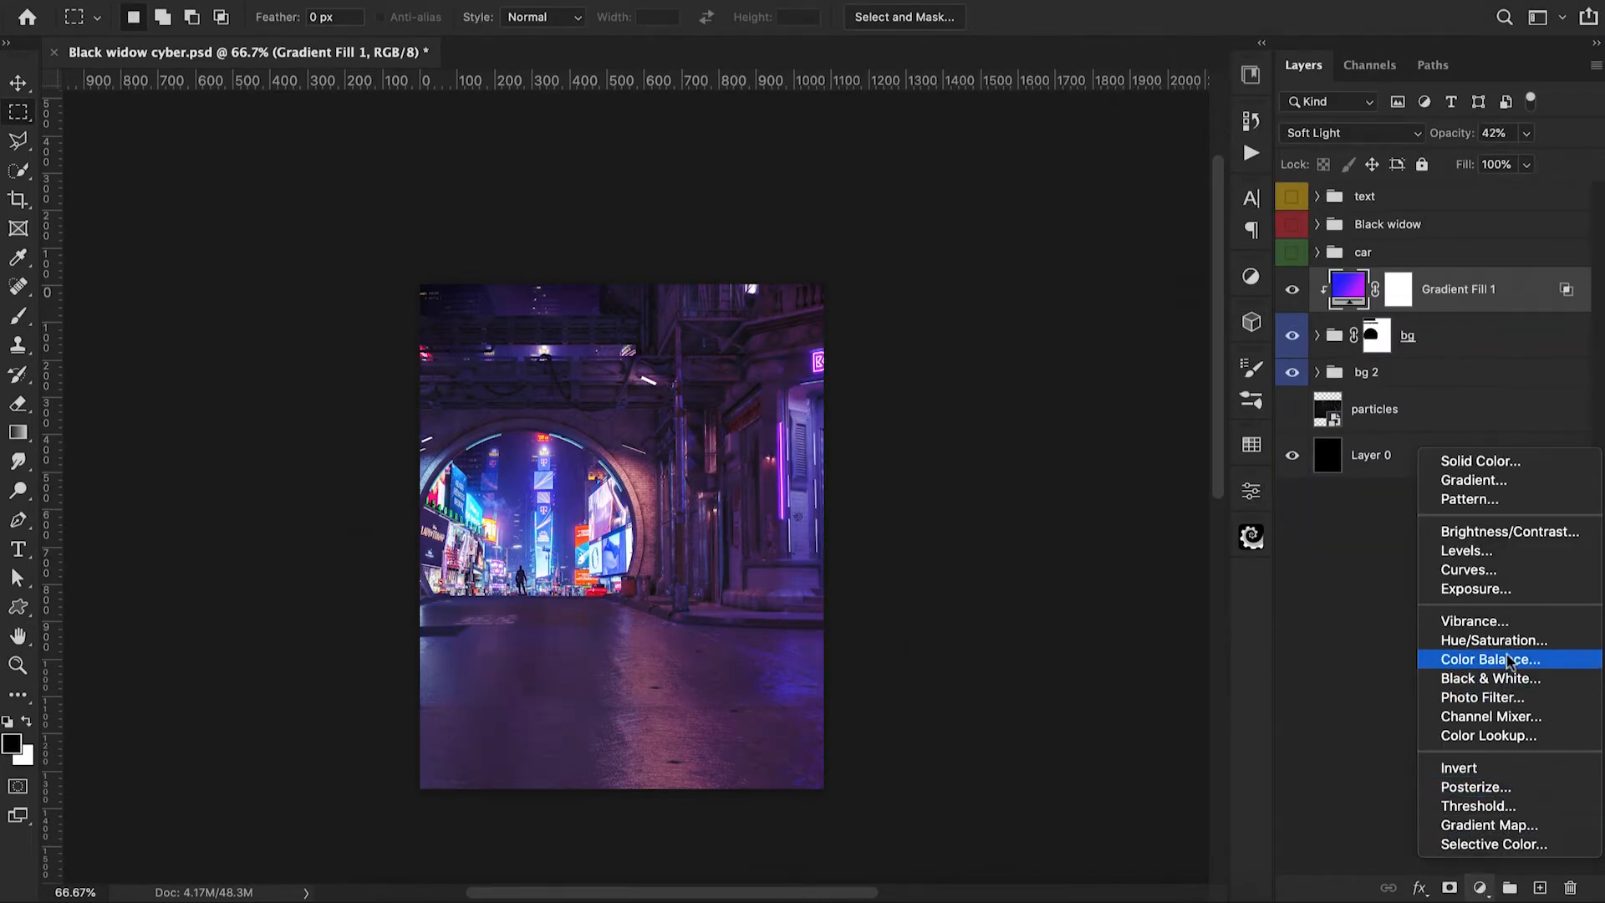
pyautogui.click(1508, 658)
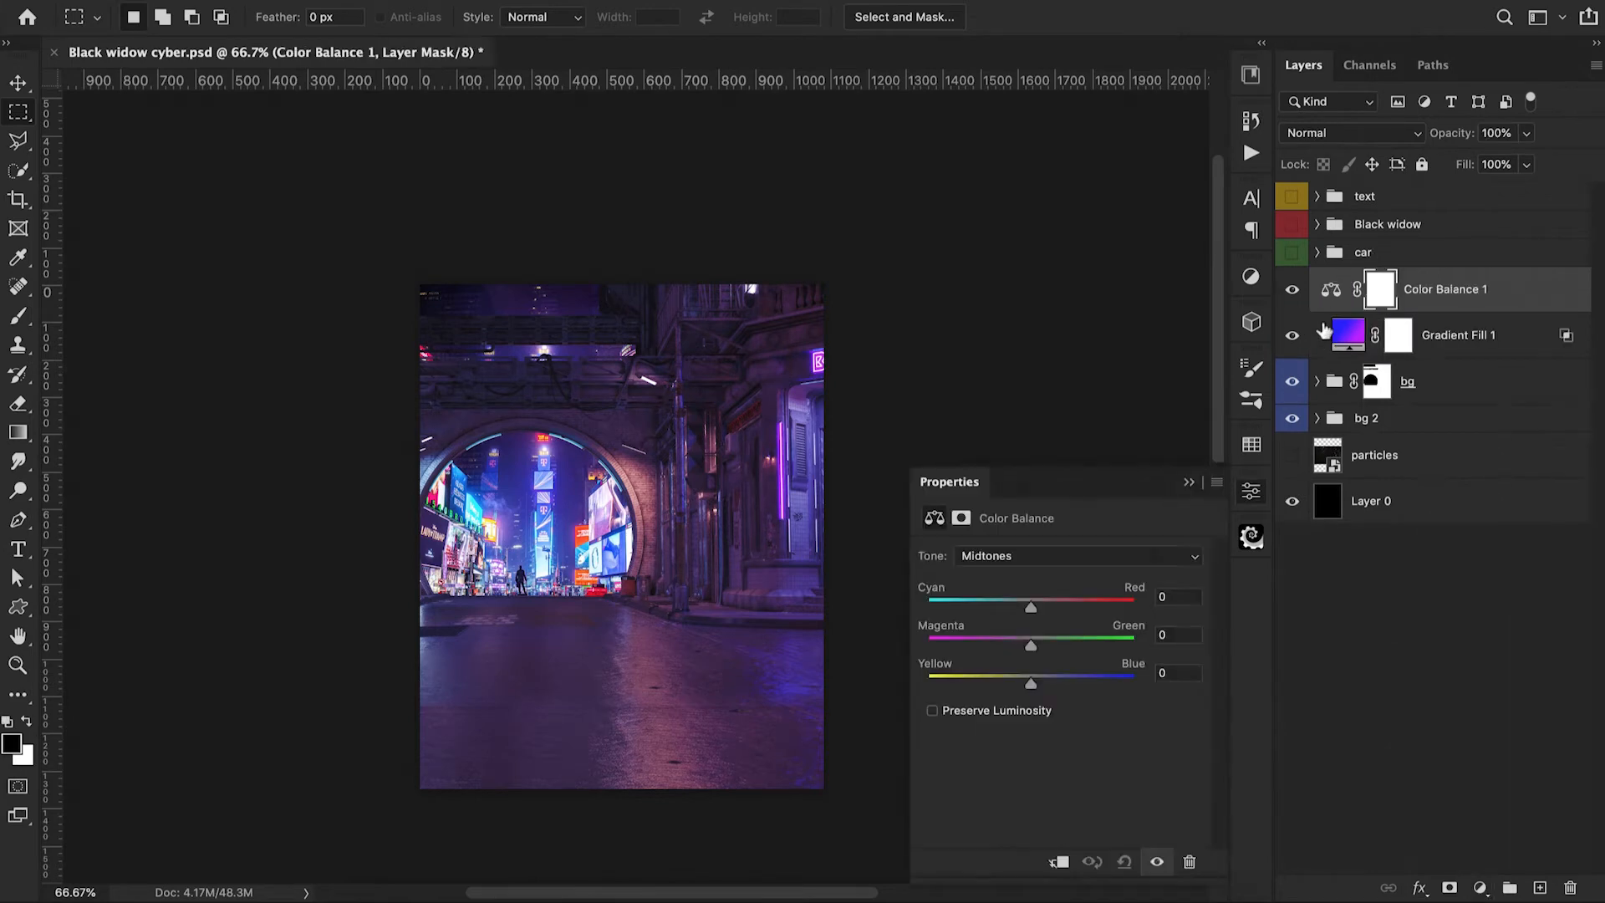
pyautogui.moveTo(1030, 646); pyautogui.dragTo(1053, 684)
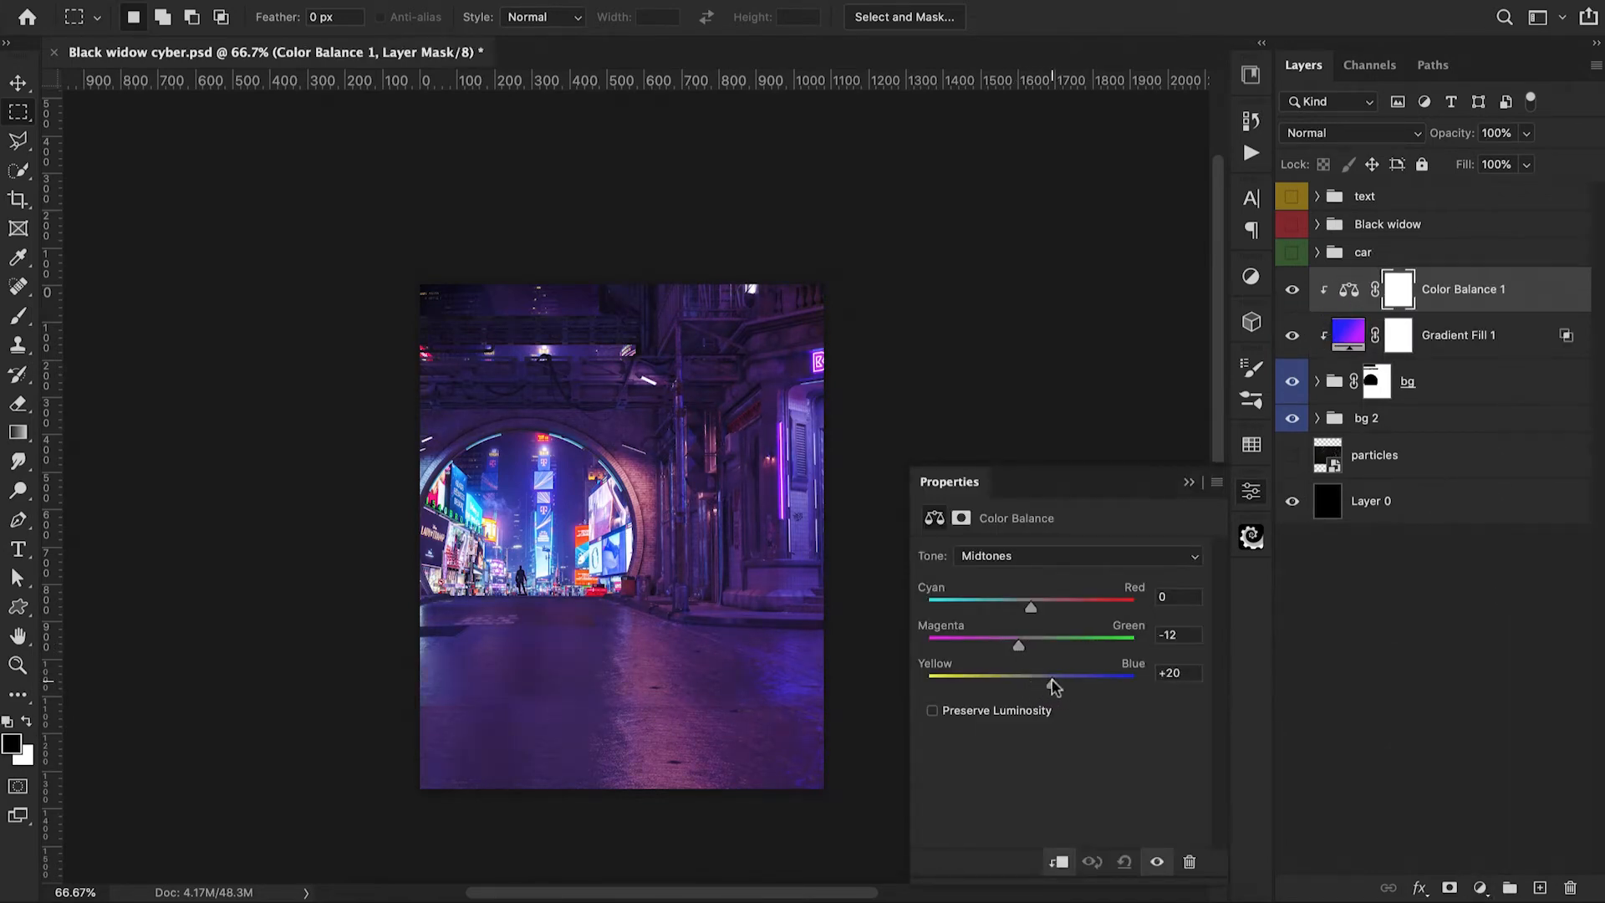
pyautogui.moveTo(1031, 607); pyautogui.dragTo(1008, 610)
# Push the Color Balance shadows towards blue, set its highlights to -17, -10 and +13, and compare the scene with and without it
pyautogui.click(1060, 555)
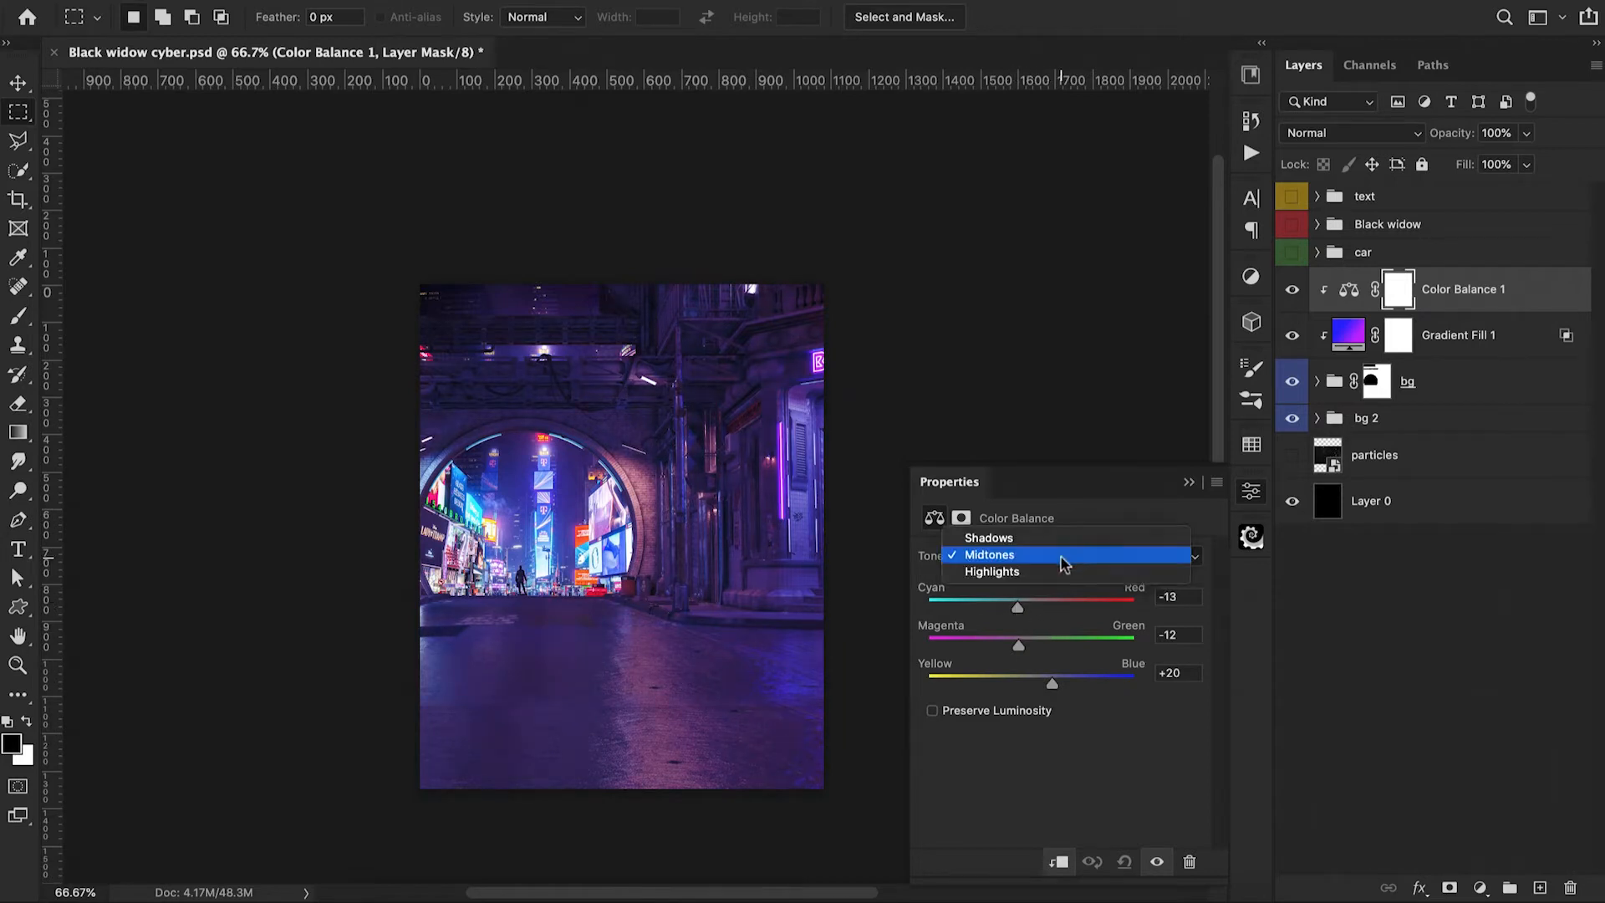
pyautogui.click(1057, 539)
pyautogui.moveTo(1031, 683)
pyautogui.mouseDown()
pyautogui.moveTo(1050, 683)
pyautogui.moveTo(1032, 608)
pyautogui.moveTo(1021, 646)
pyautogui.moveTo(1021, 609)
pyautogui.moveTo(1004, 608)
pyautogui.moveTo(1050, 675)
pyautogui.mouseUp()
pyautogui.click(1036, 556)
pyautogui.click(1035, 587)
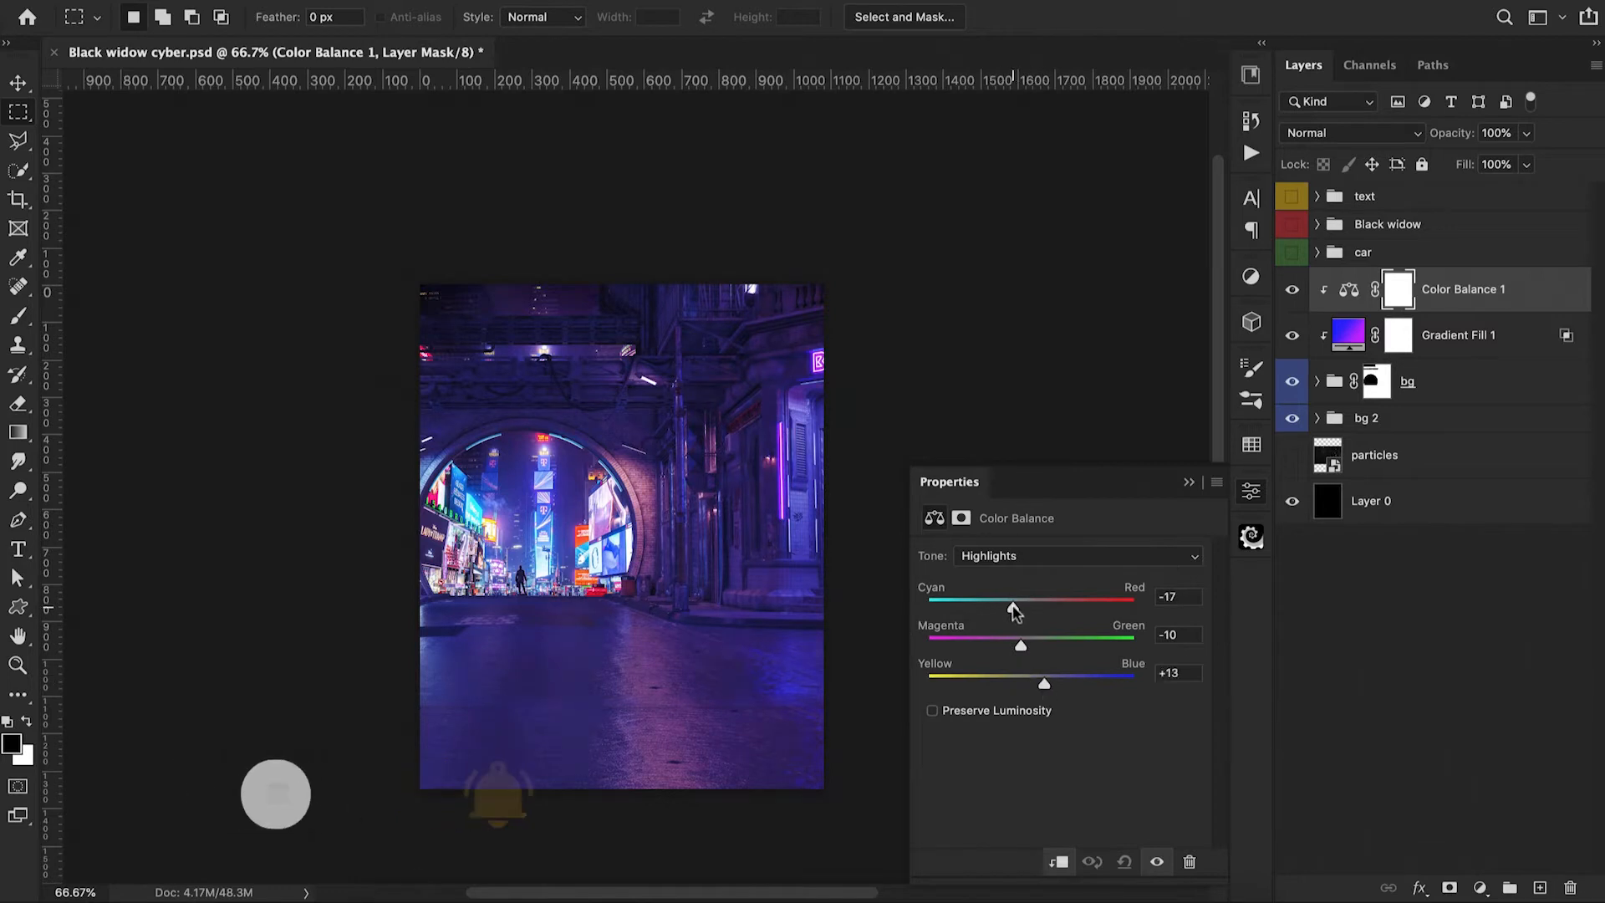
pyautogui.click(1188, 483)
pyautogui.click(1292, 290)
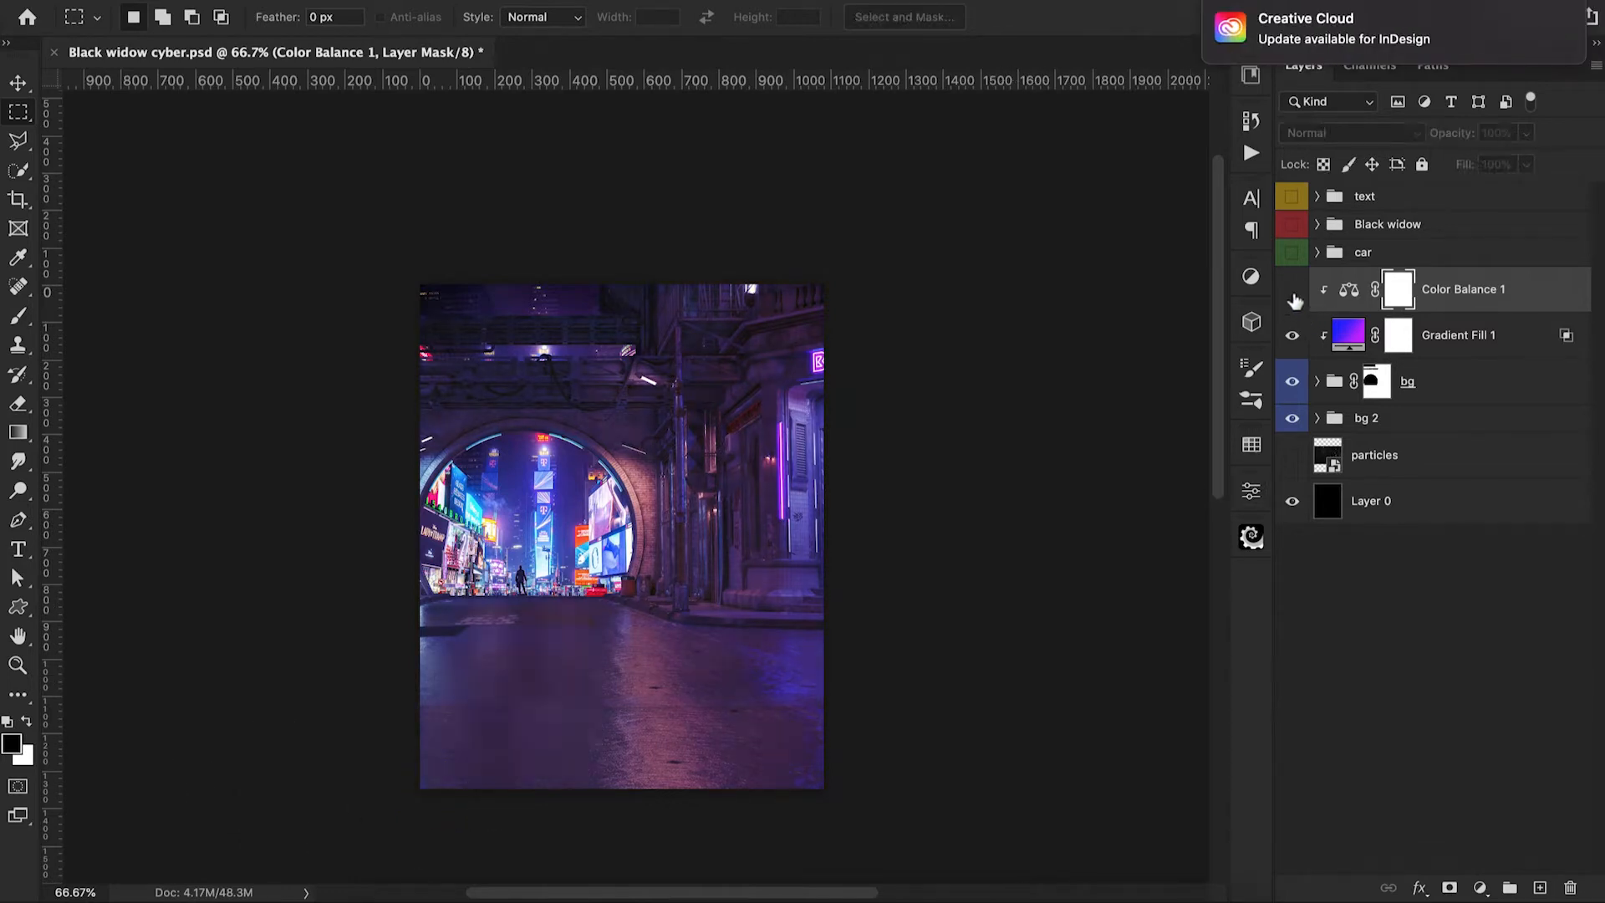
pyautogui.click(1292, 292)
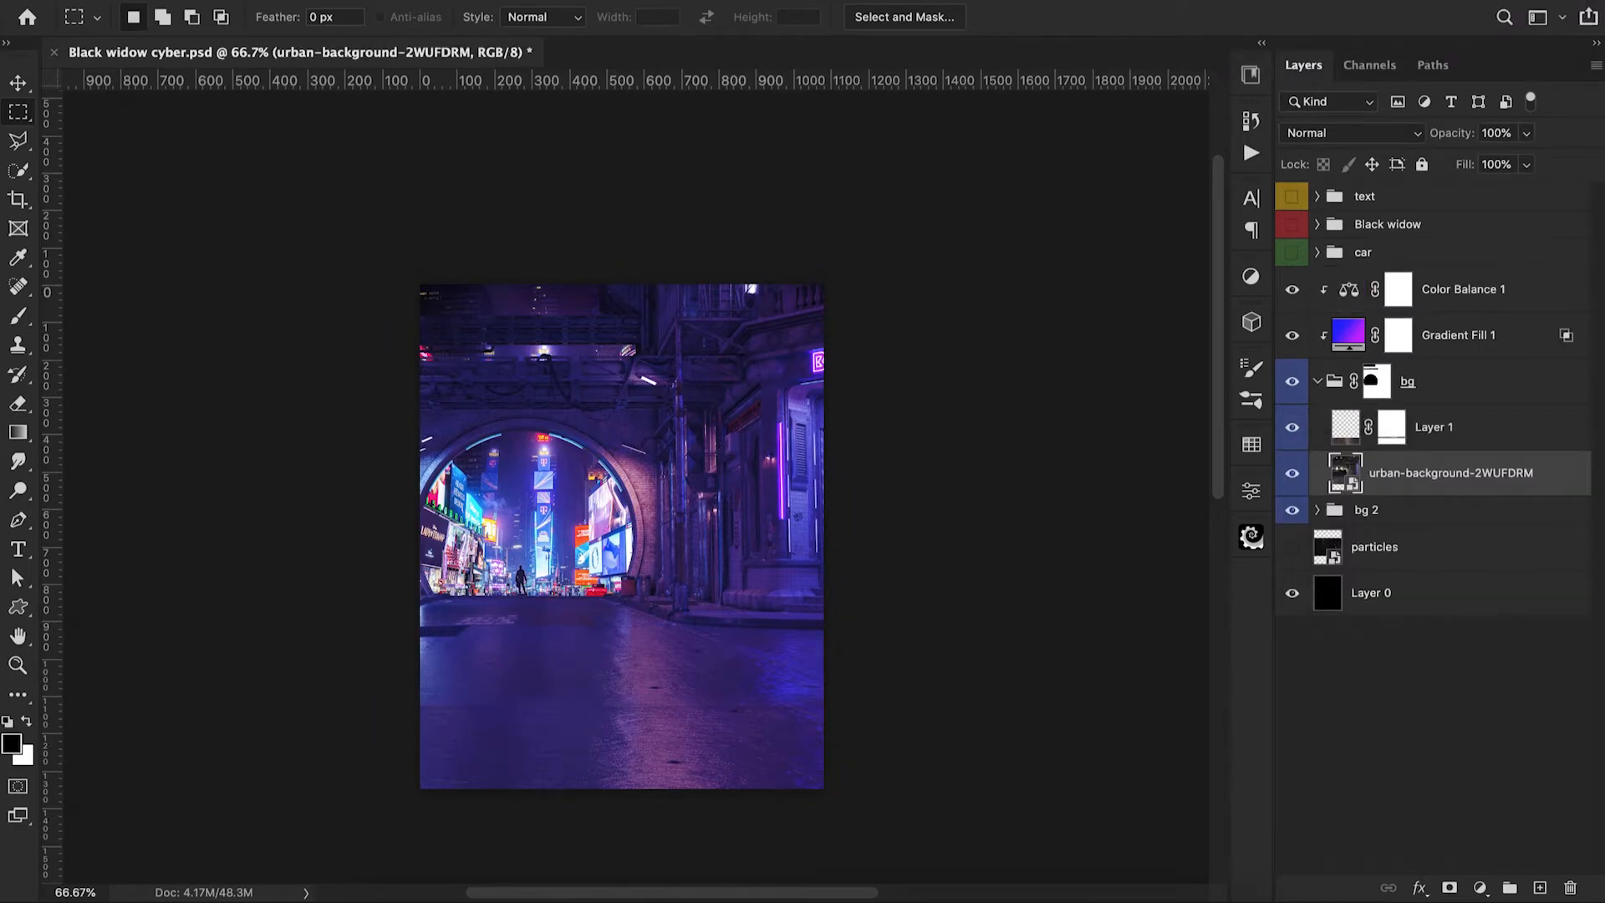
# Apply a 3 px Field Blur with 14.12% grain to the urban-background layer in the bg group
pyautogui.click(513, 2)
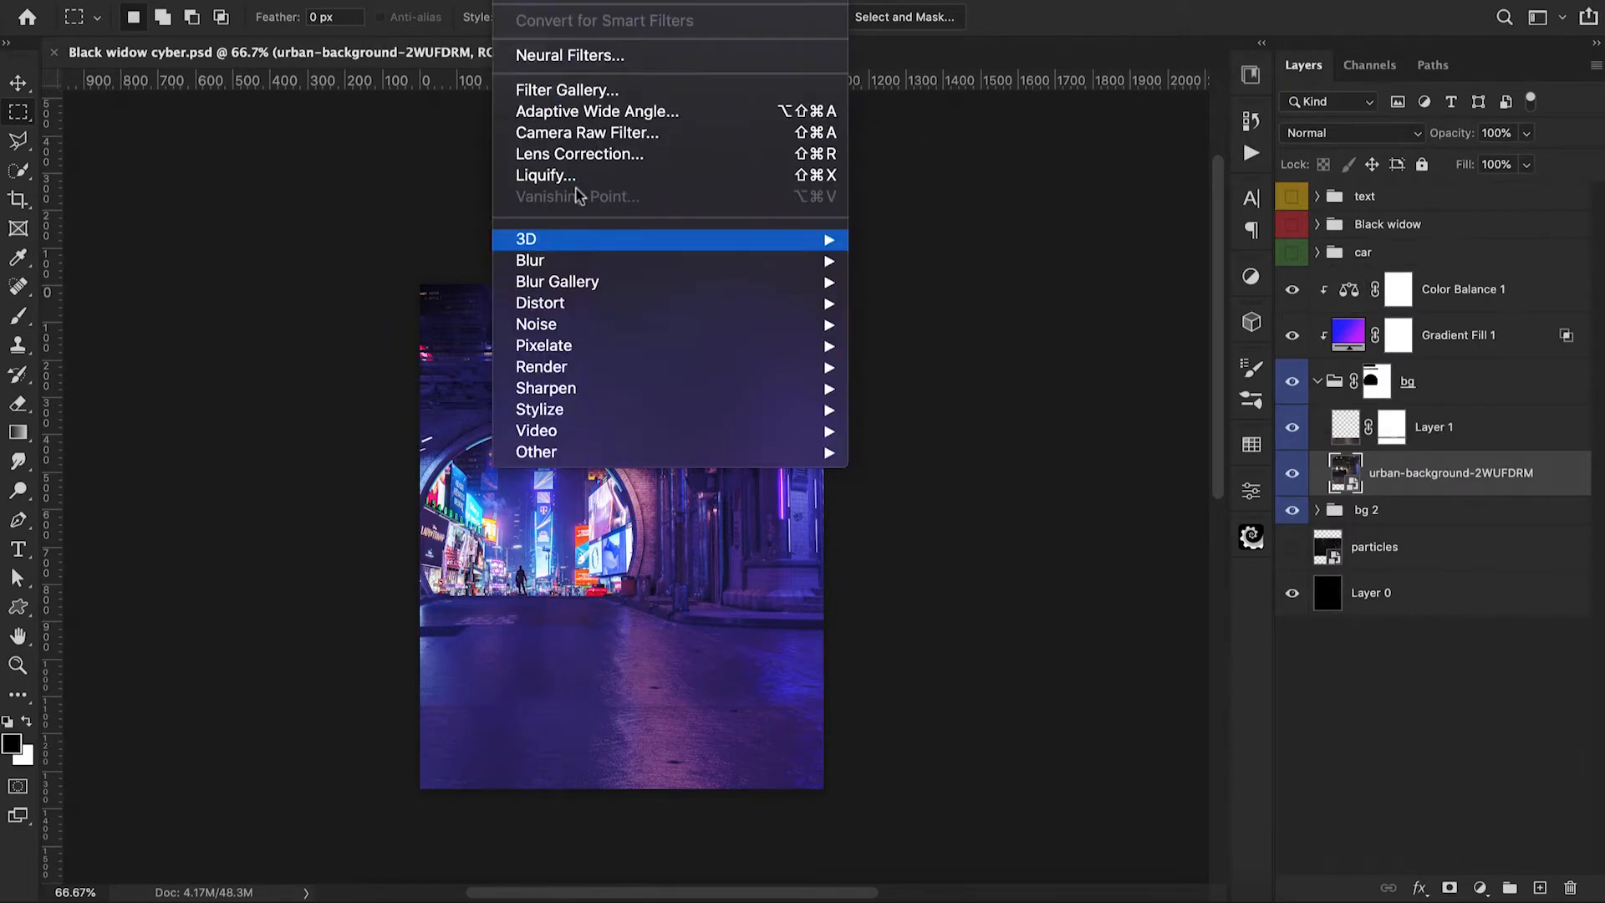
pyautogui.moveTo(580, 280)
pyautogui.click(901, 285)
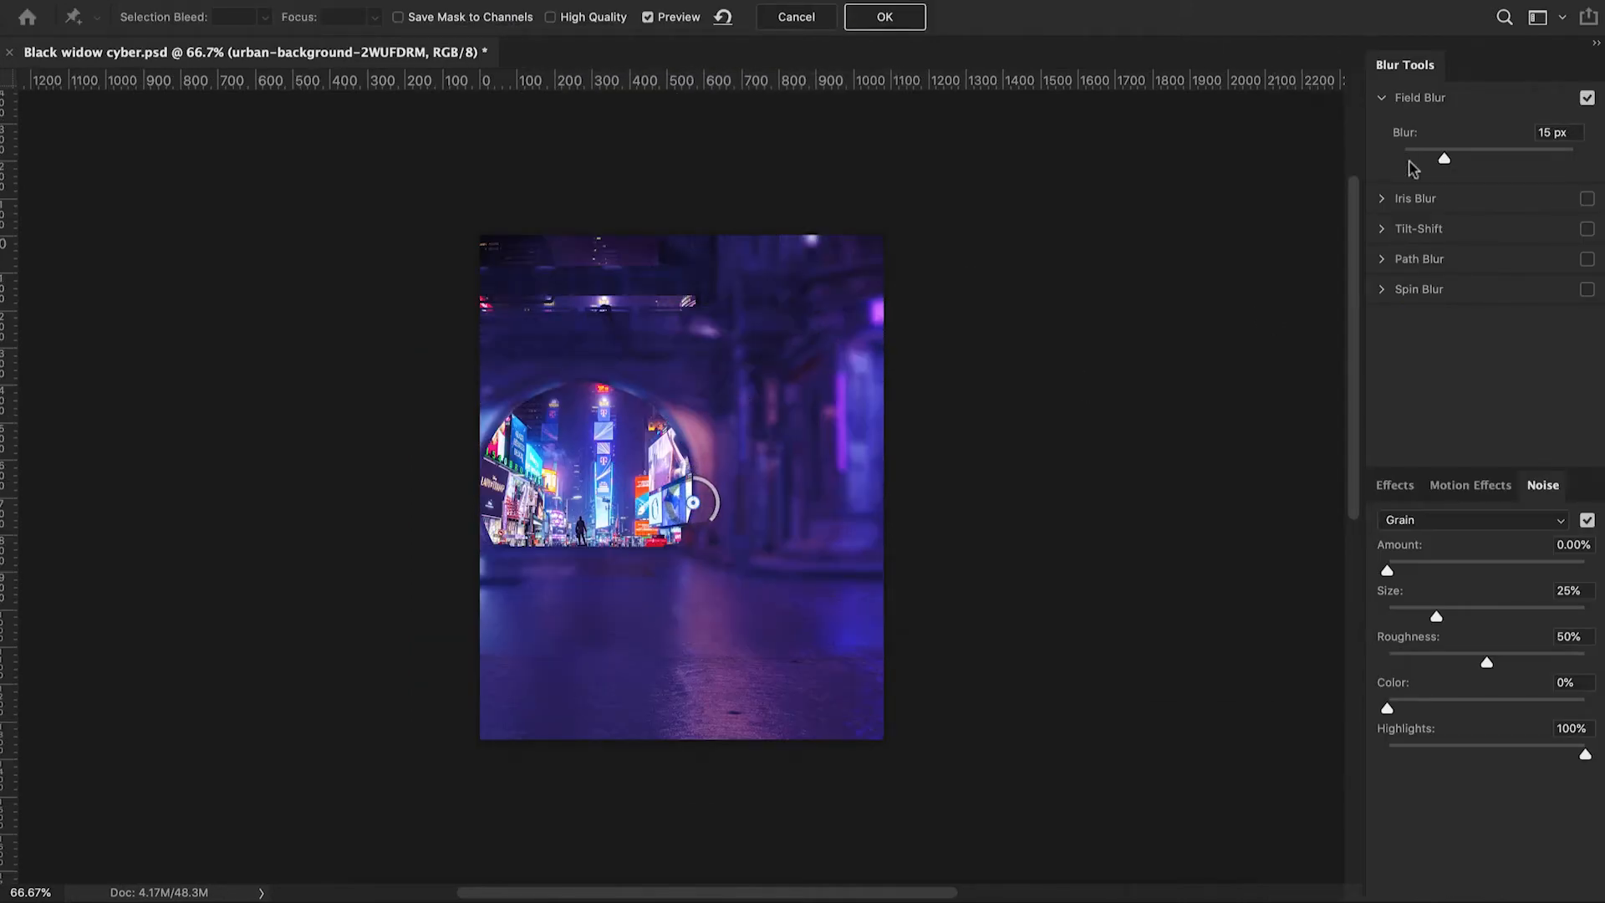
pyautogui.moveTo(1443, 158); pyautogui.dragTo(1416, 158)
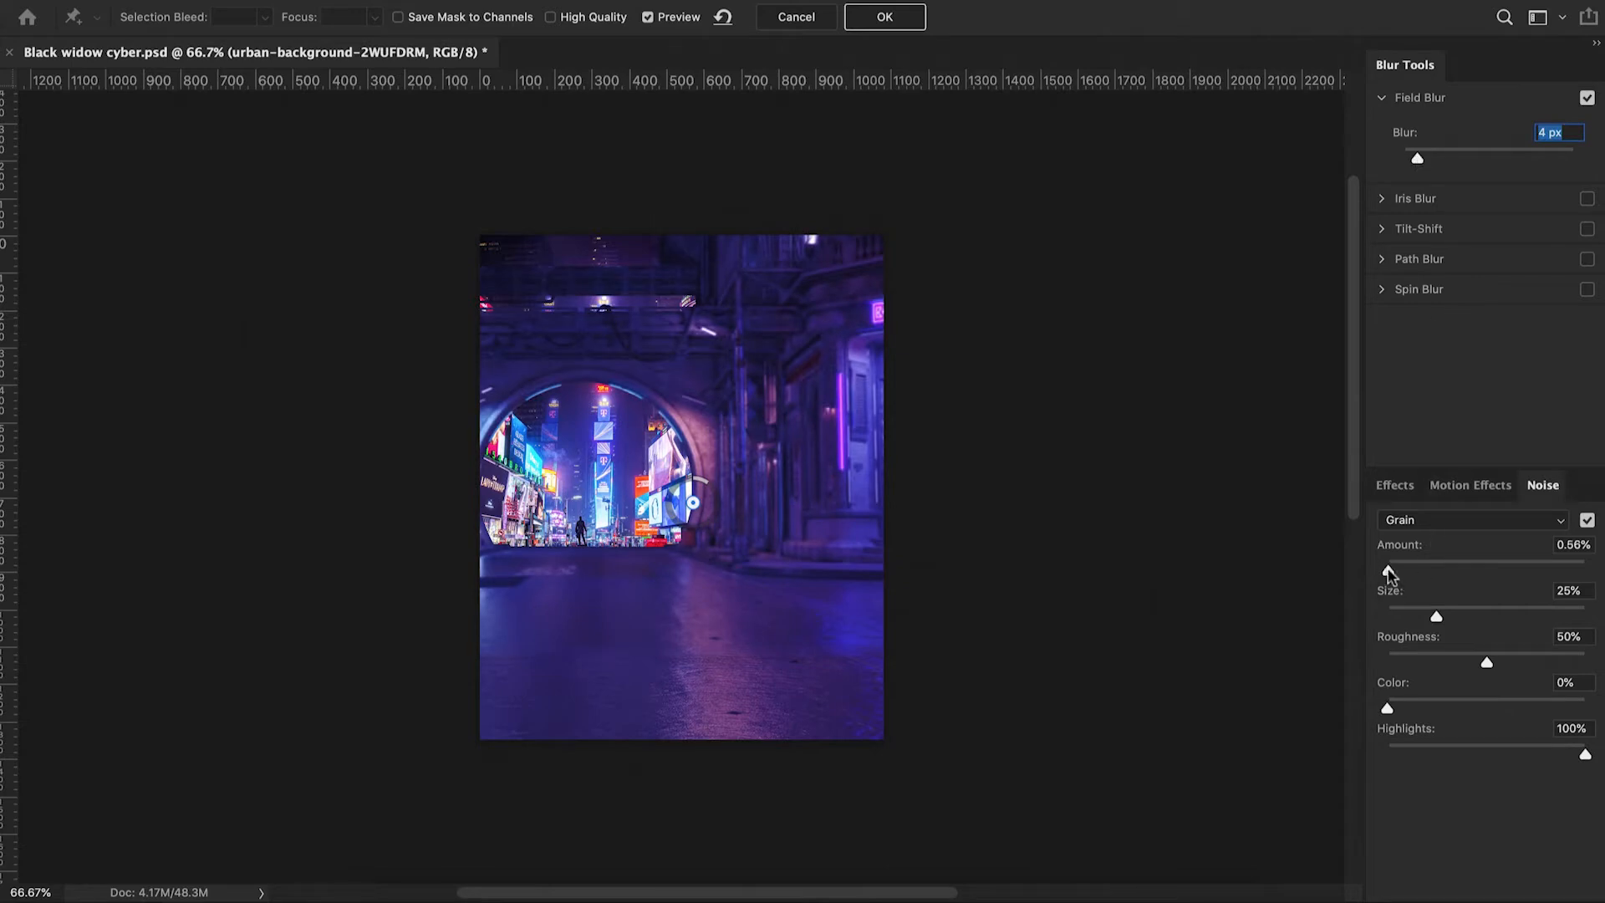
pyautogui.moveTo(1388, 573); pyautogui.dragTo(1415, 573)
pyautogui.moveTo(1419, 163); pyautogui.dragTo(1411, 162)
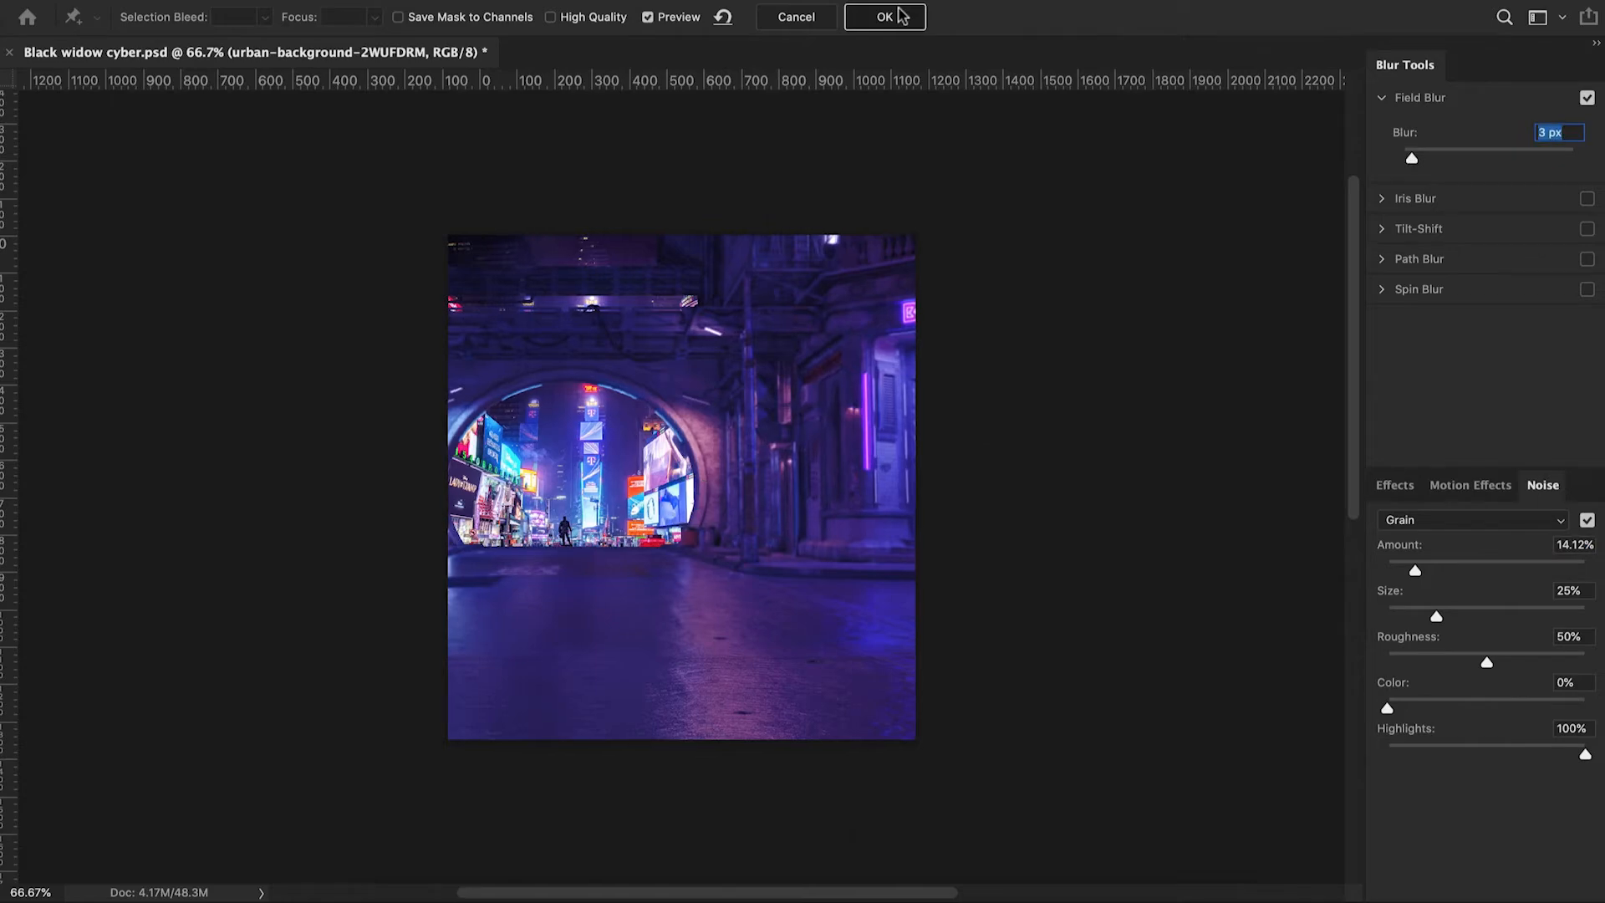
pyautogui.click(885, 16)
# Convert Layer 1 in the bg group to a smart object and apply a slight Gaussian Blur to it
pyautogui.rightClick(1458, 428)
pyautogui.click(1283, 713)
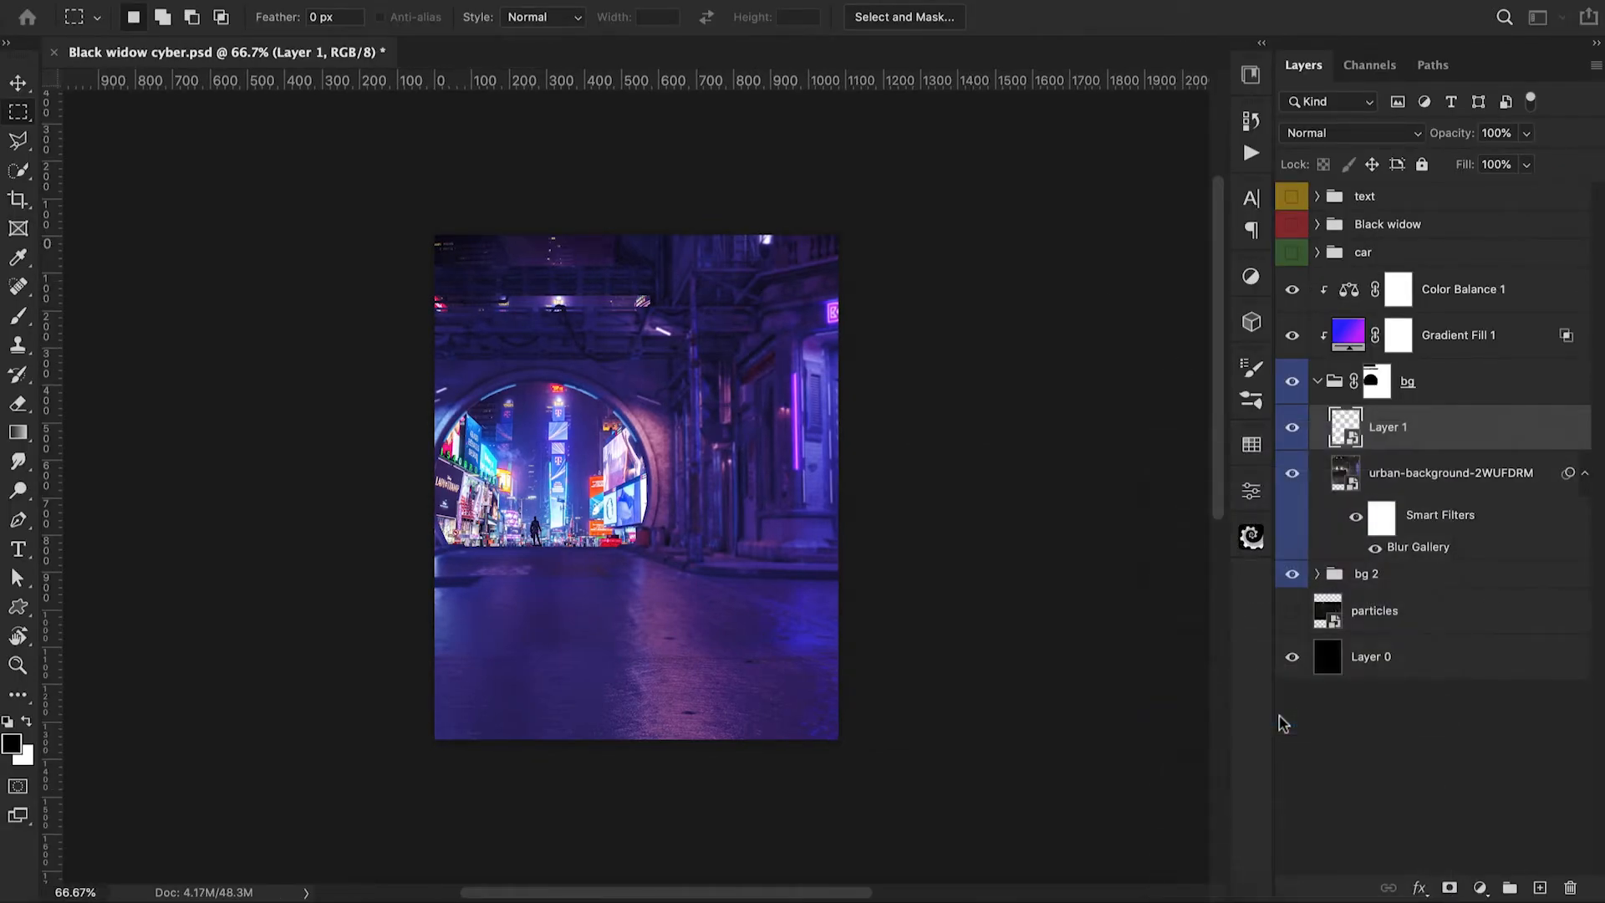
pyautogui.click(526, 2)
pyautogui.moveTo(551, 264)
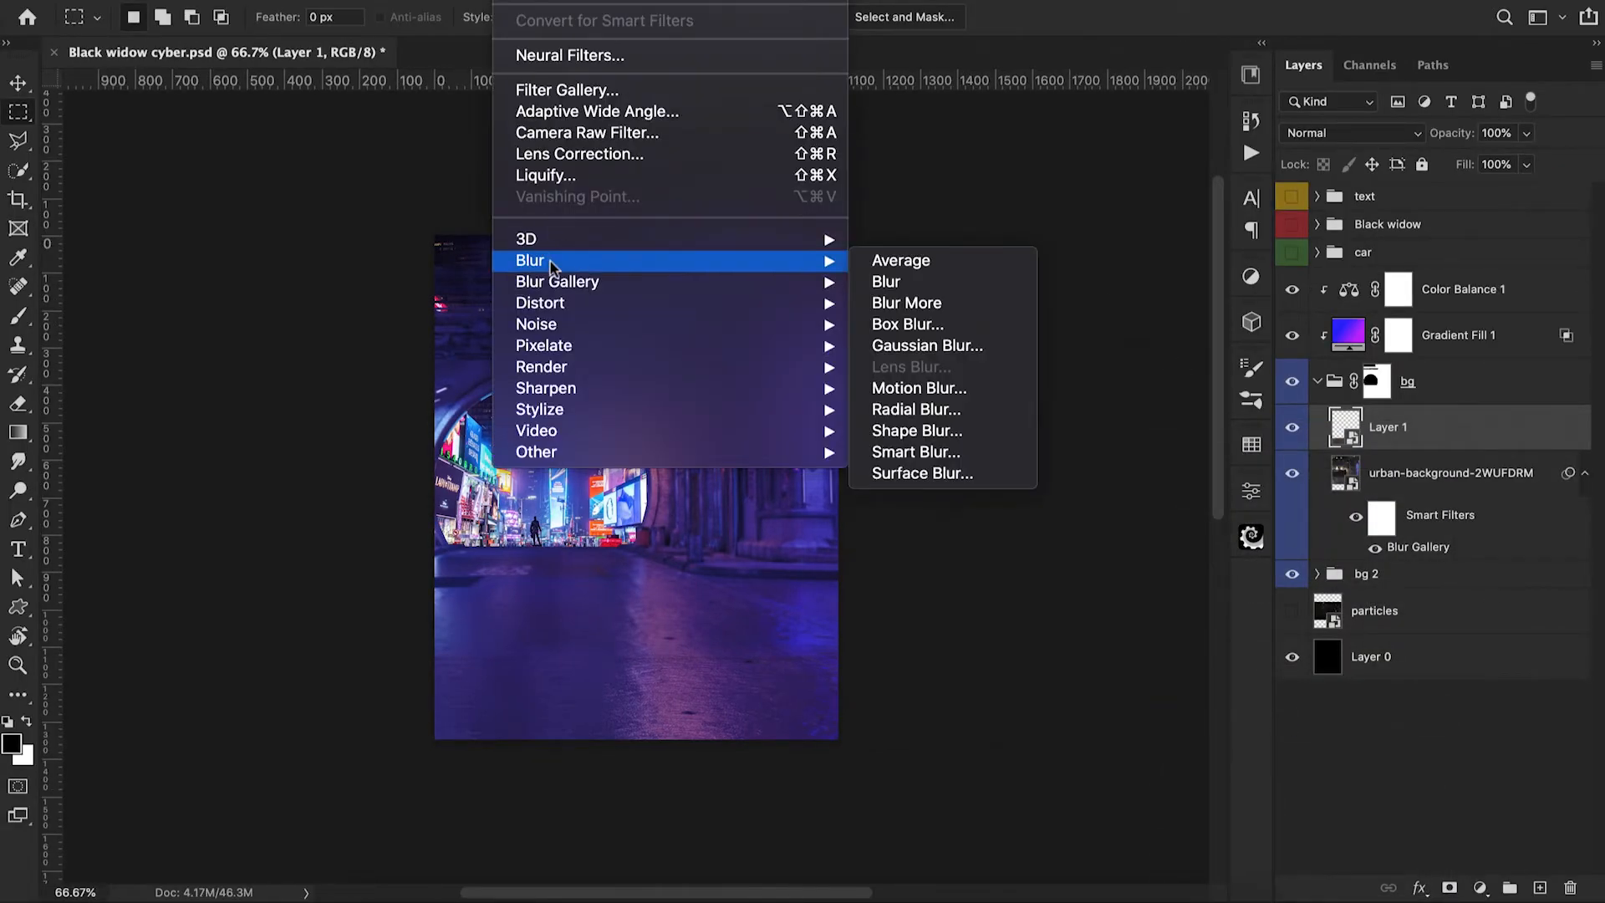
pyautogui.click(898, 346)
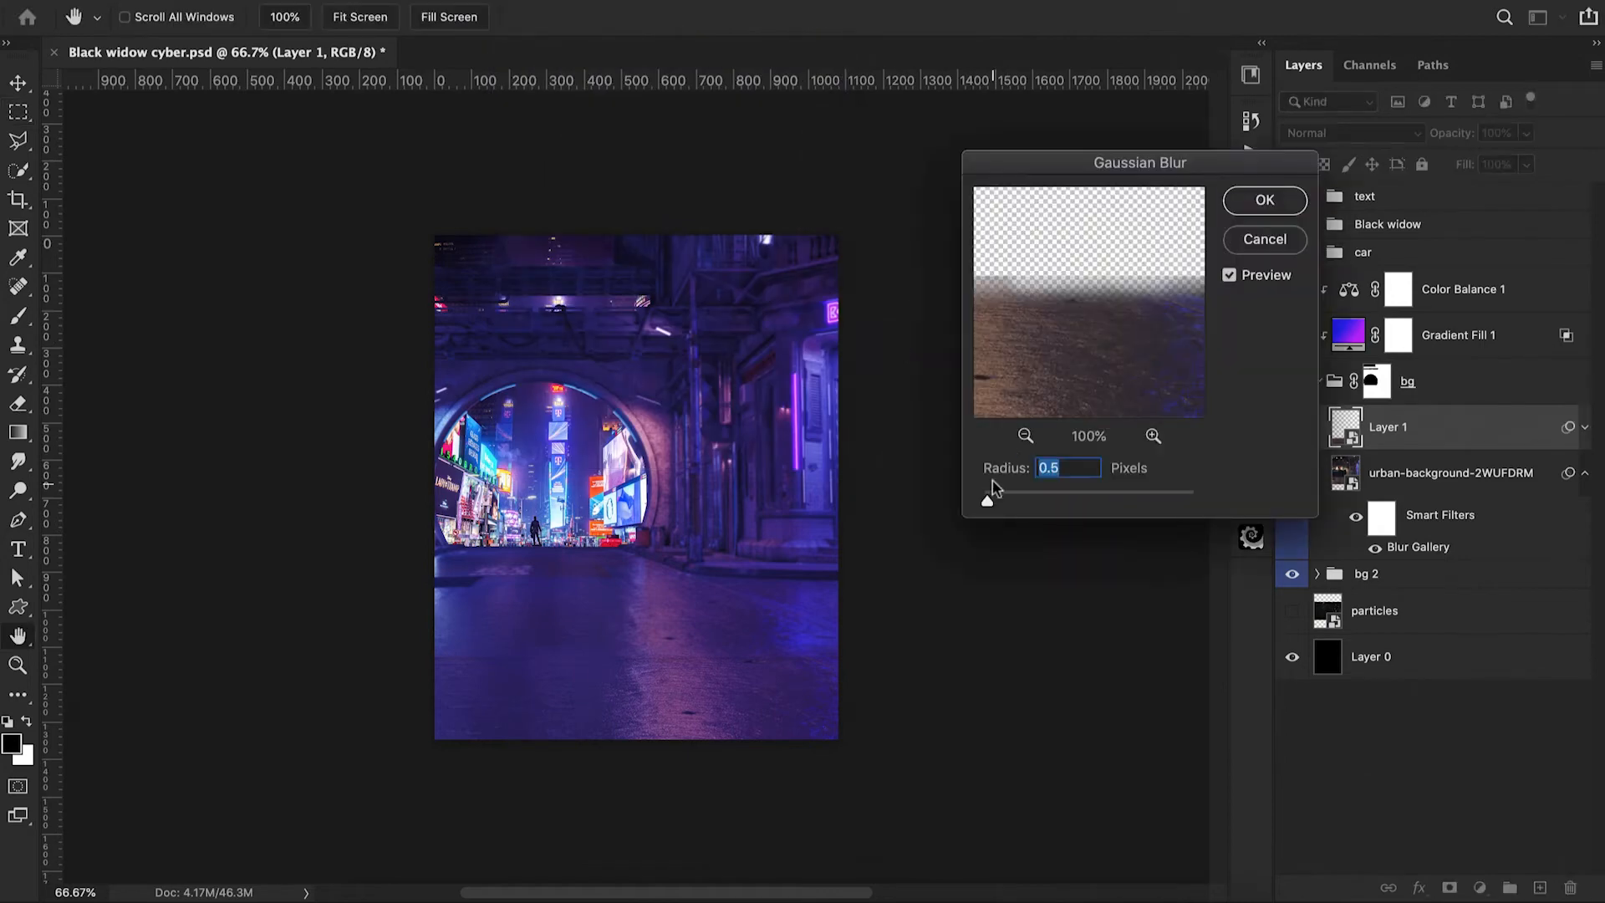
pyautogui.moveTo(989, 498); pyautogui.dragTo(1003, 503)
pyautogui.moveTo(1006, 503); pyautogui.dragTo(1009, 504)
pyautogui.click(1264, 200)
# Show the Black widow and car groups and expand the car group
pyautogui.click(1292, 225)
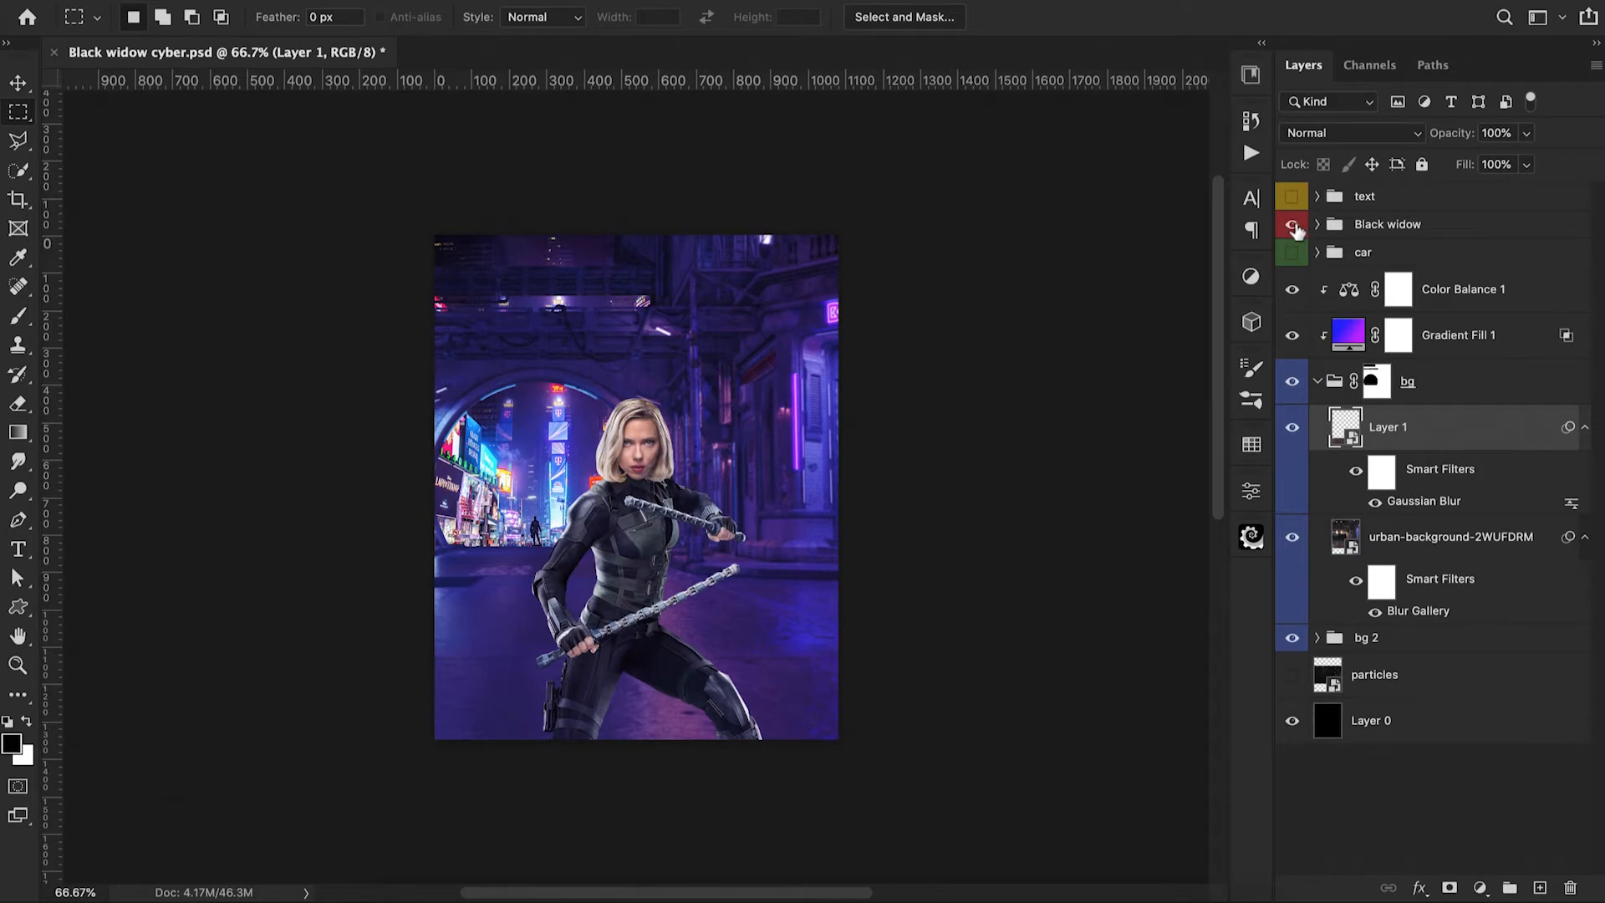
pyautogui.click(1292, 252)
pyautogui.click(1317, 252)
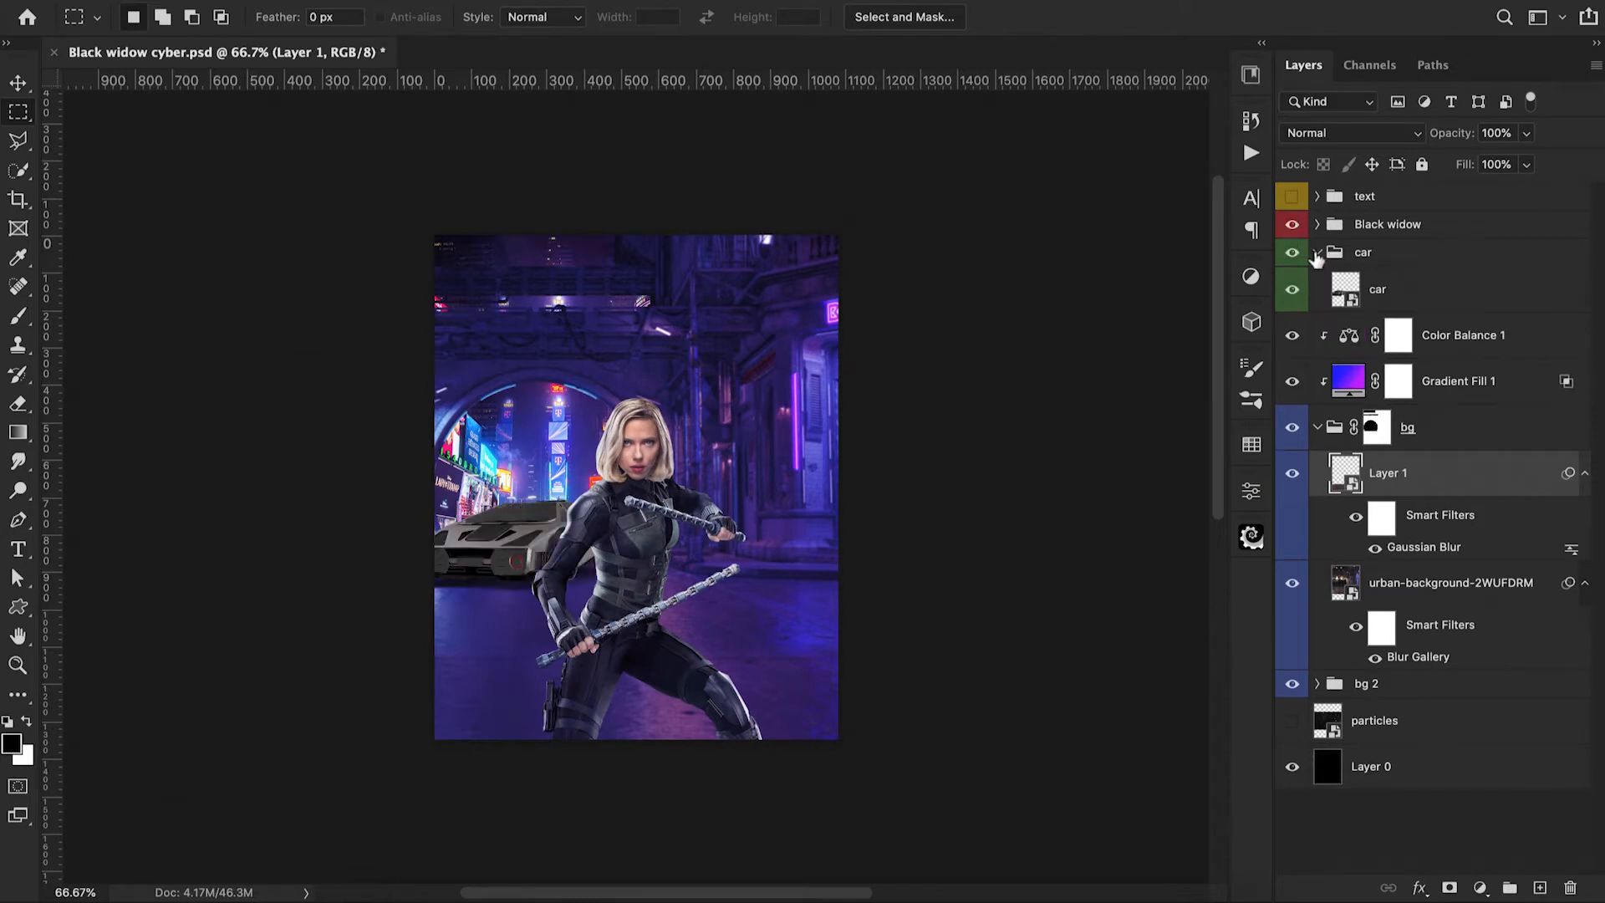
# Scale the car up to about 98% and shift it left behind the woman, partly beyond the poster's left edge
pyautogui.click(1368, 291)
pyautogui.hotkey('ctrl', 't')
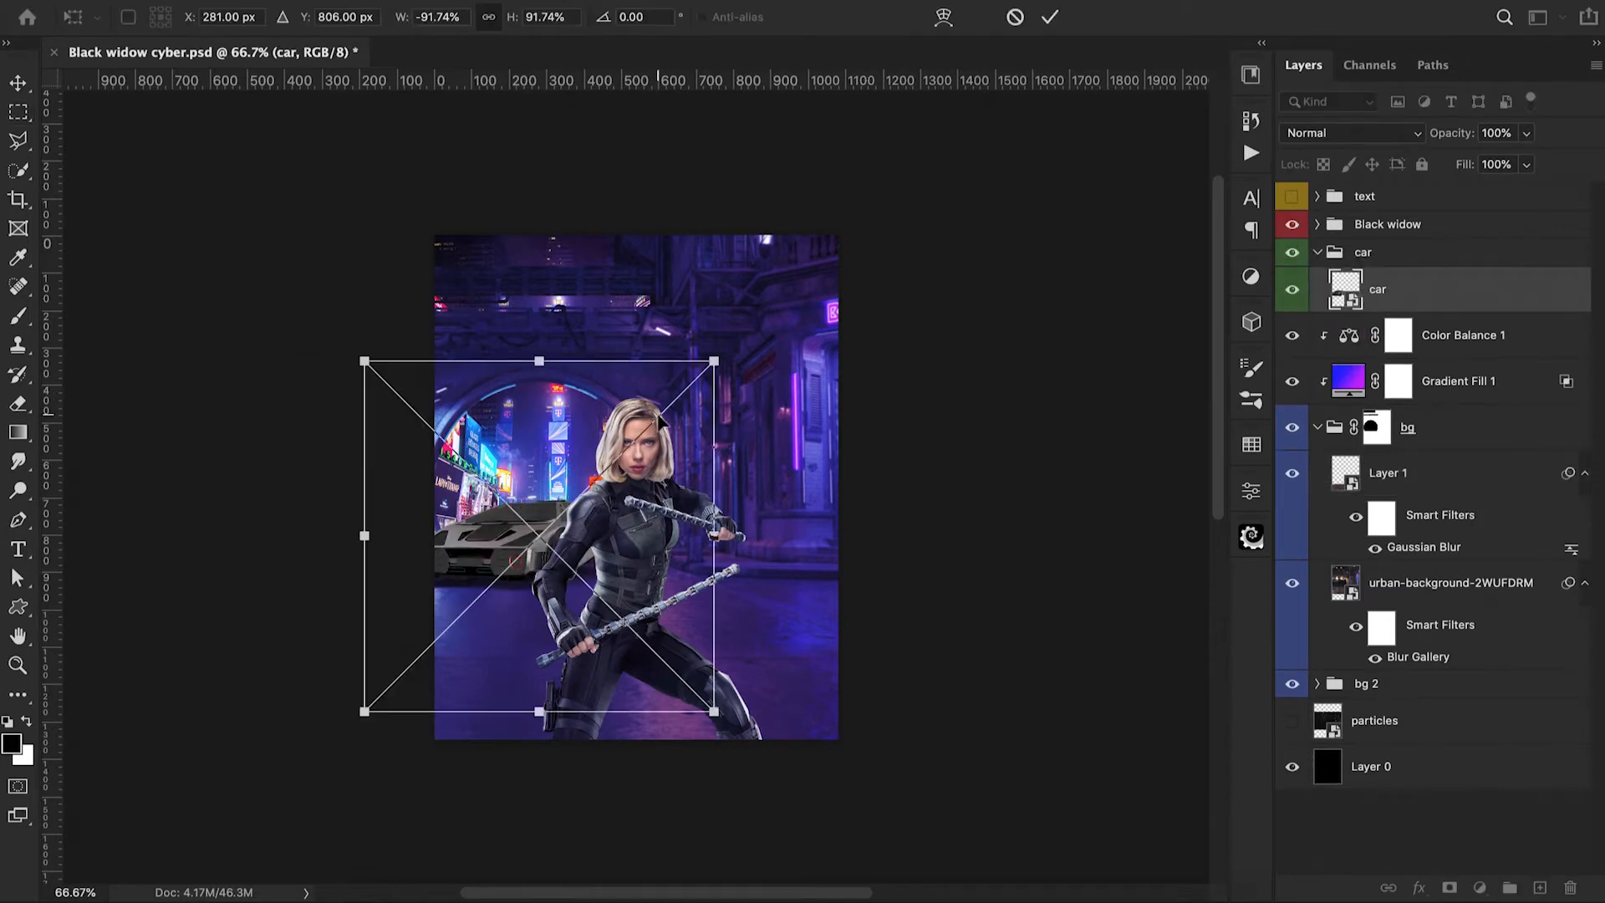
pyautogui.moveTo(660, 423); pyautogui.dragTo(614, 429)
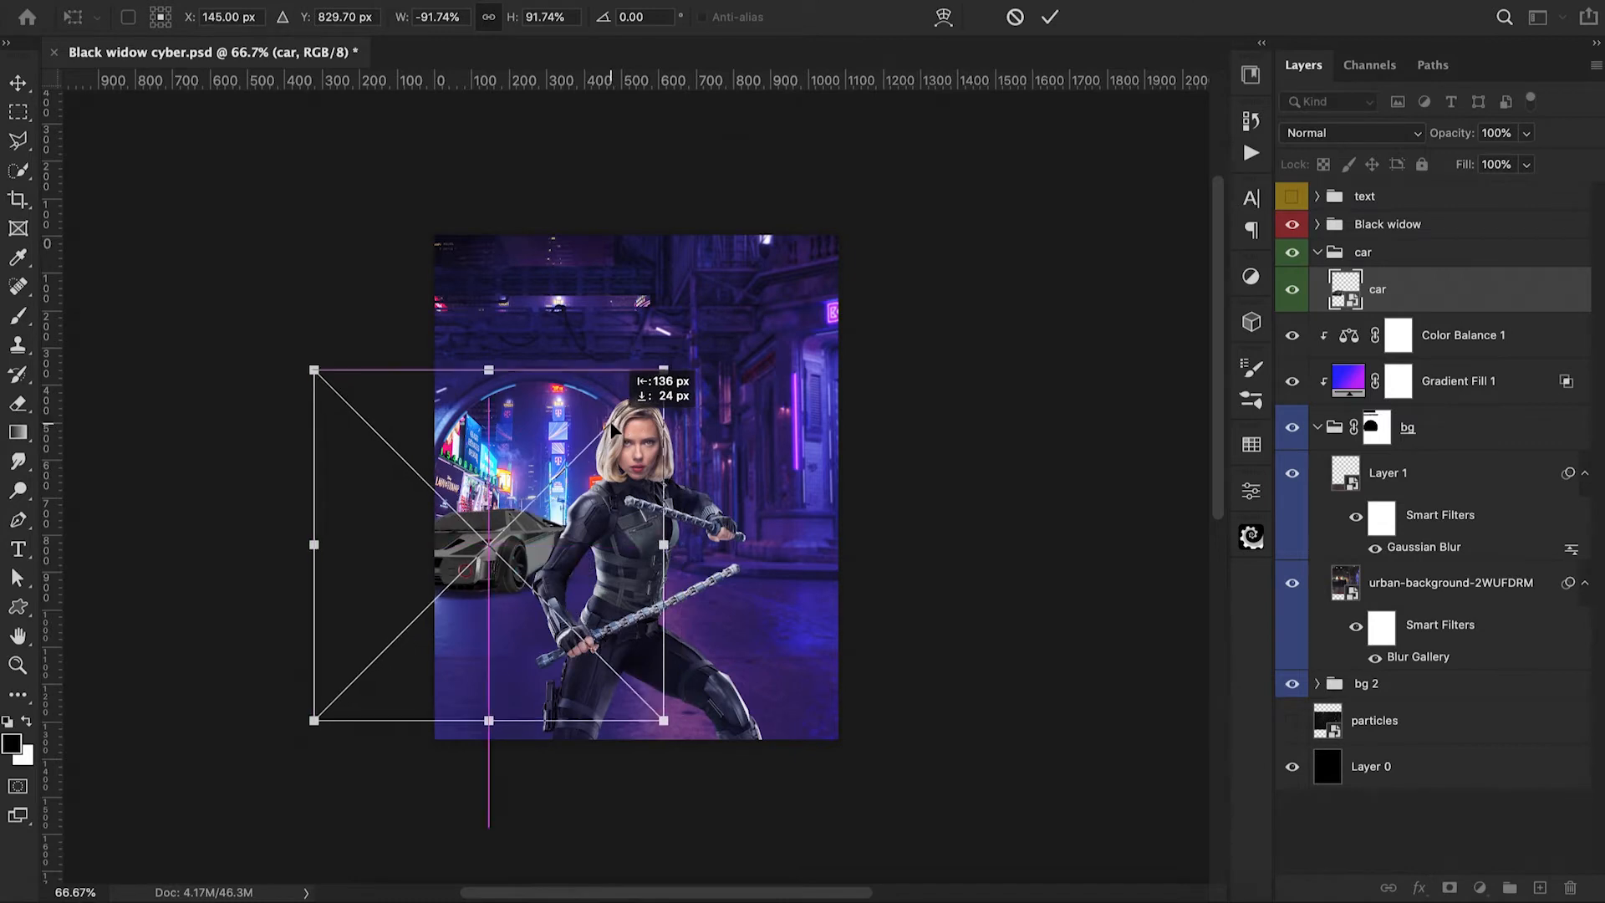
pyautogui.moveTo(663, 368); pyautogui.dragTo(687, 344)
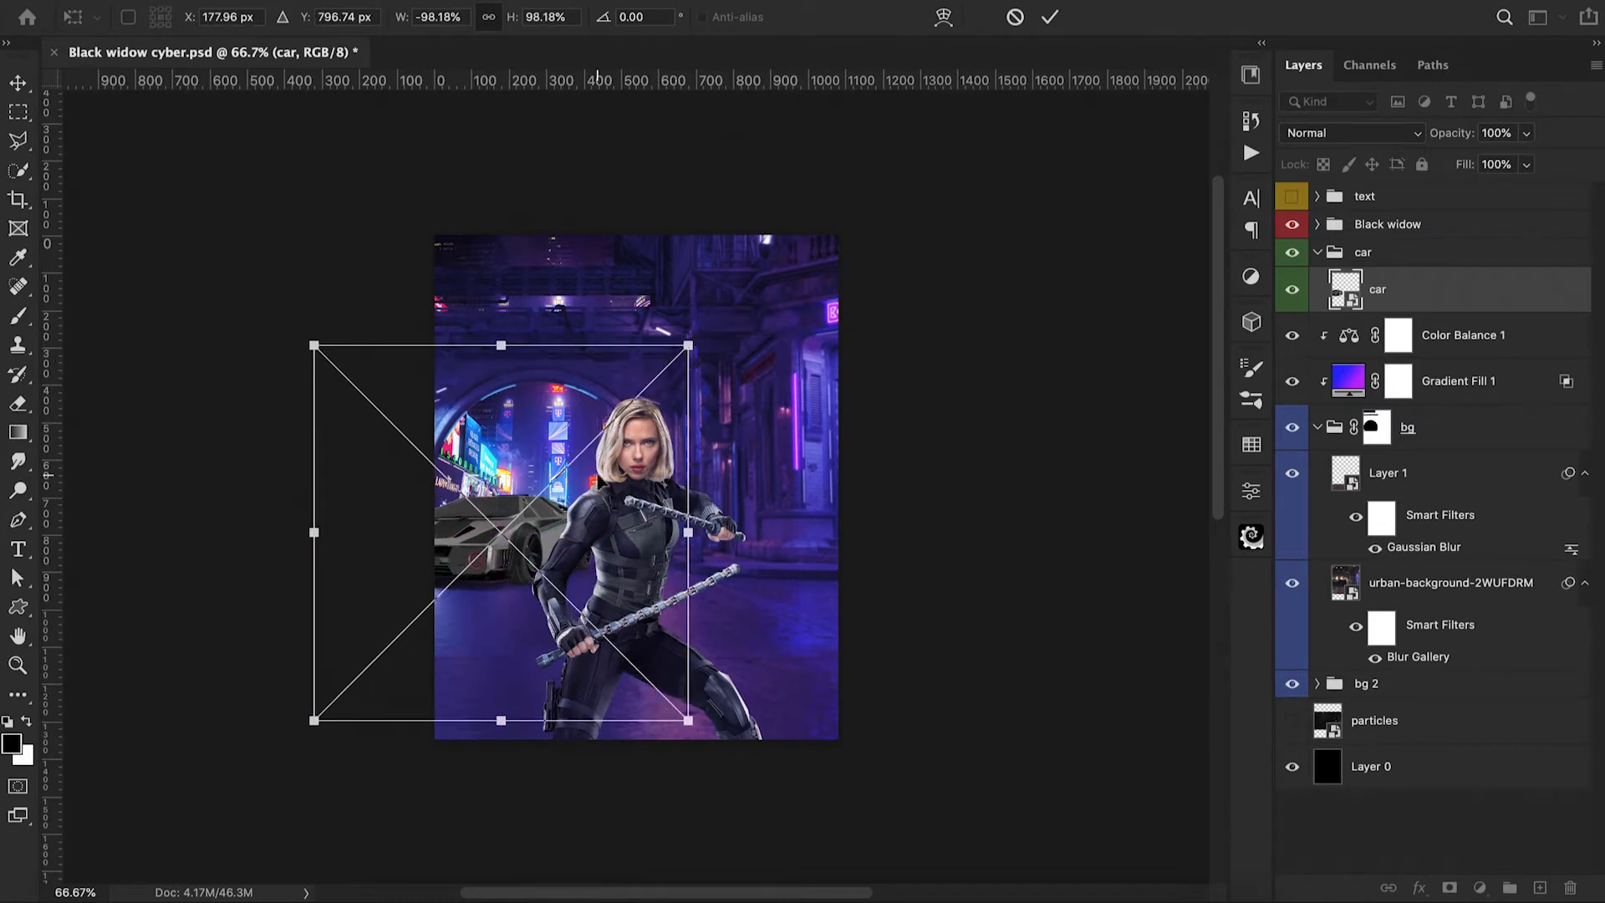
pyautogui.moveTo(570, 486); pyautogui.dragTo(557, 489)
pyautogui.click(1053, 18)
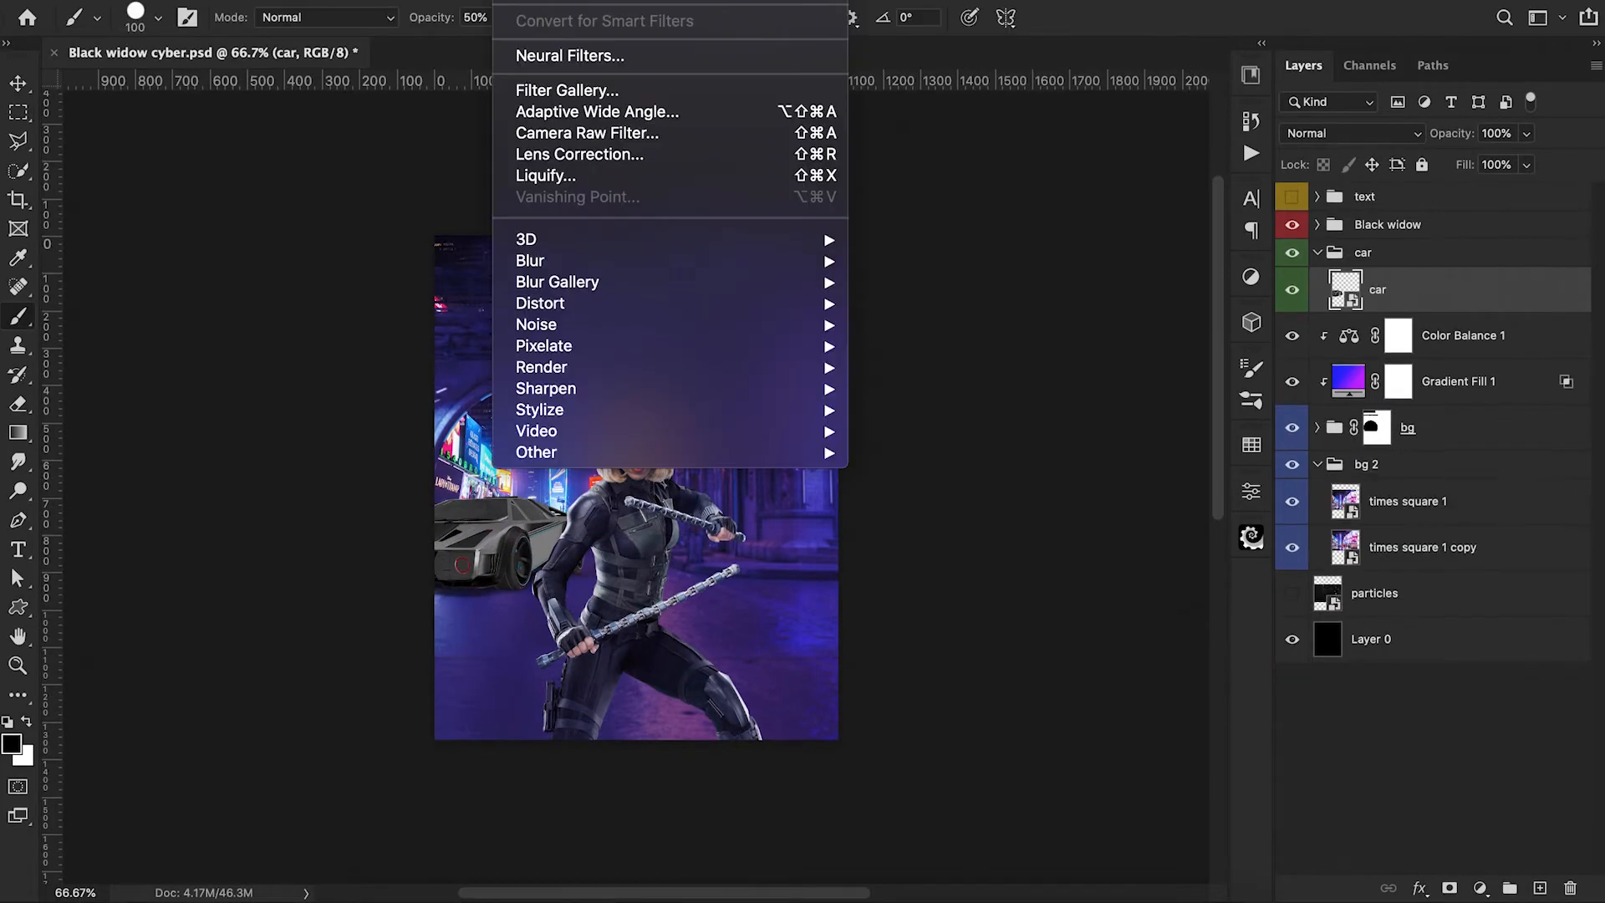
# Soften the car layer with a slight Gaussian Blur
pyautogui.moveTo(583, 261)
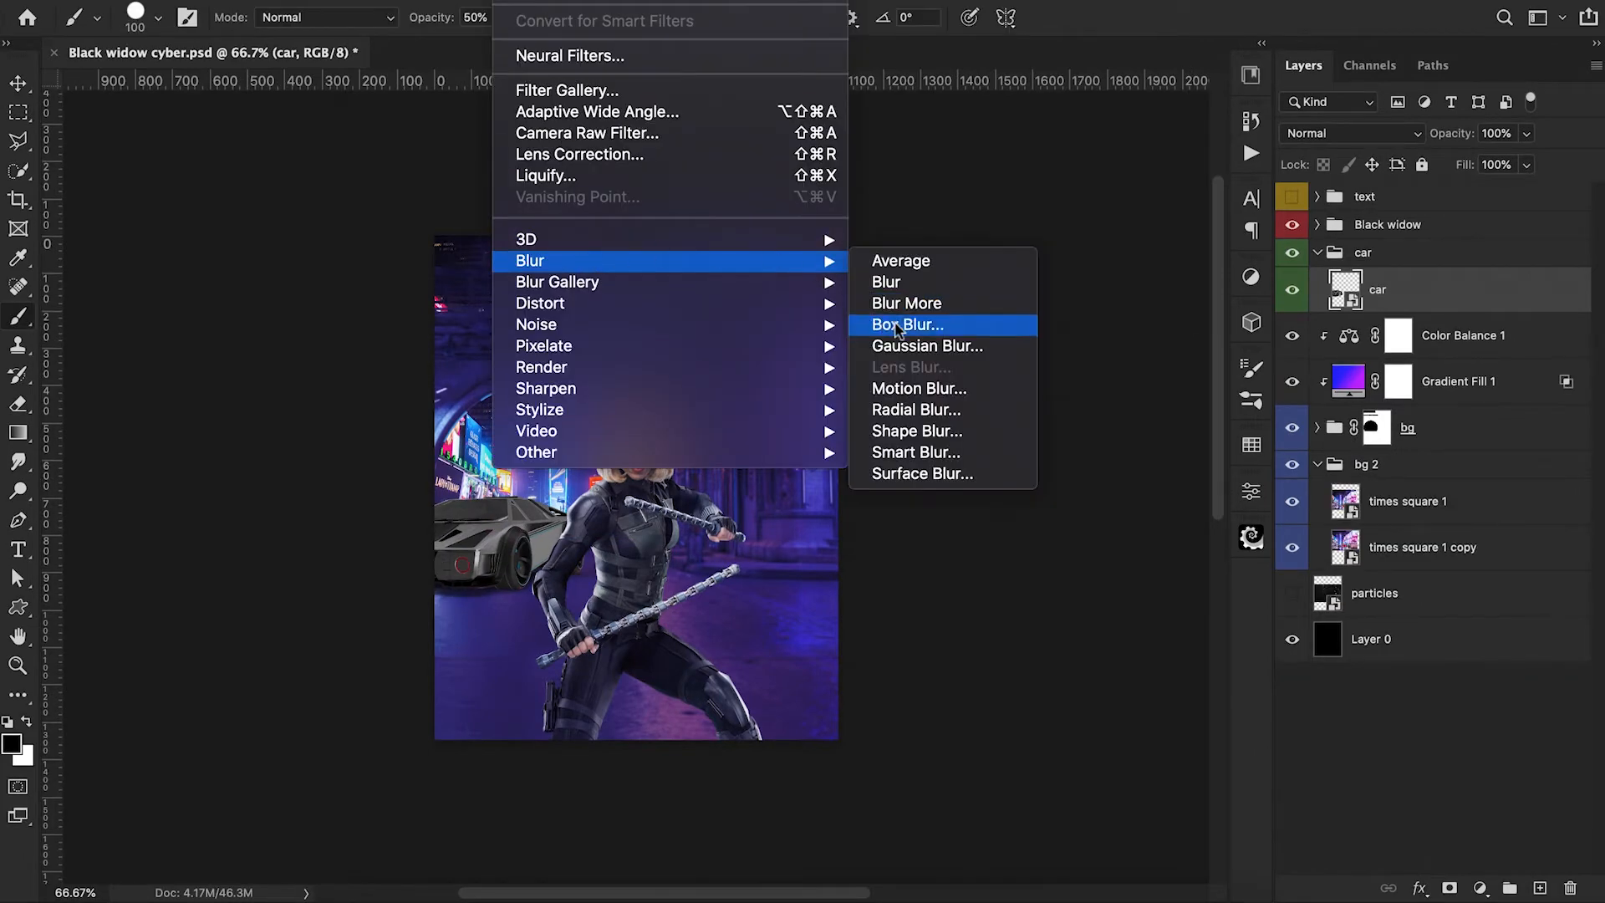
pyautogui.click(907, 346)
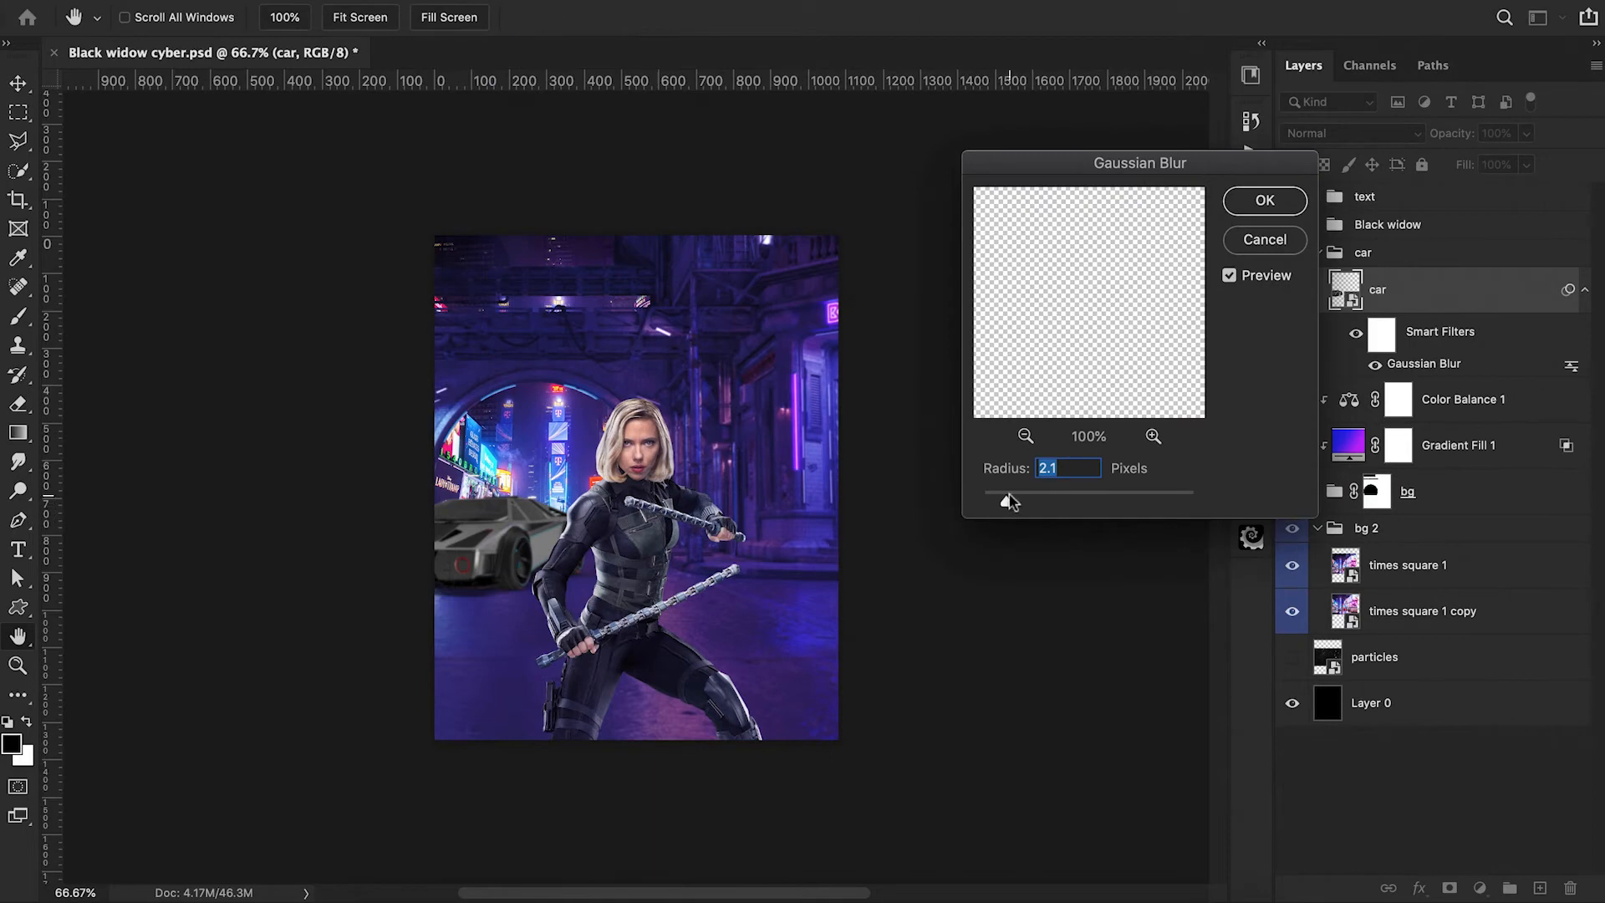
pyautogui.moveTo(1007, 501); pyautogui.dragTo(997, 506)
pyautogui.click(1257, 205)
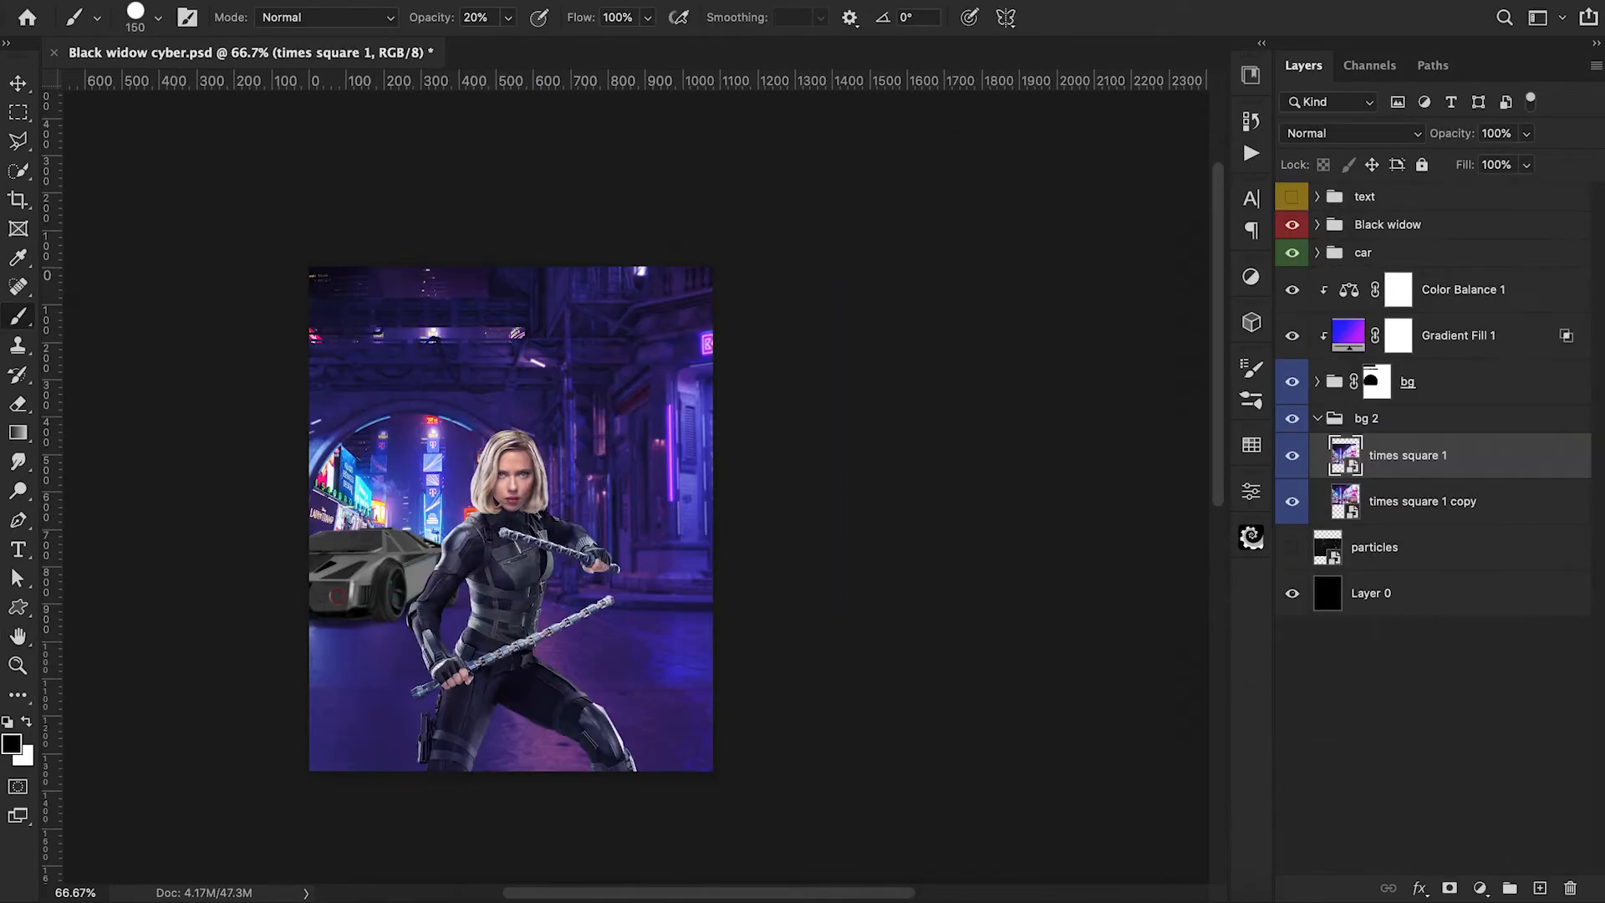
# Apply a 3 px Field Blur with 14.12% grain to the times square 1 layer
pyautogui.click(527, 2)
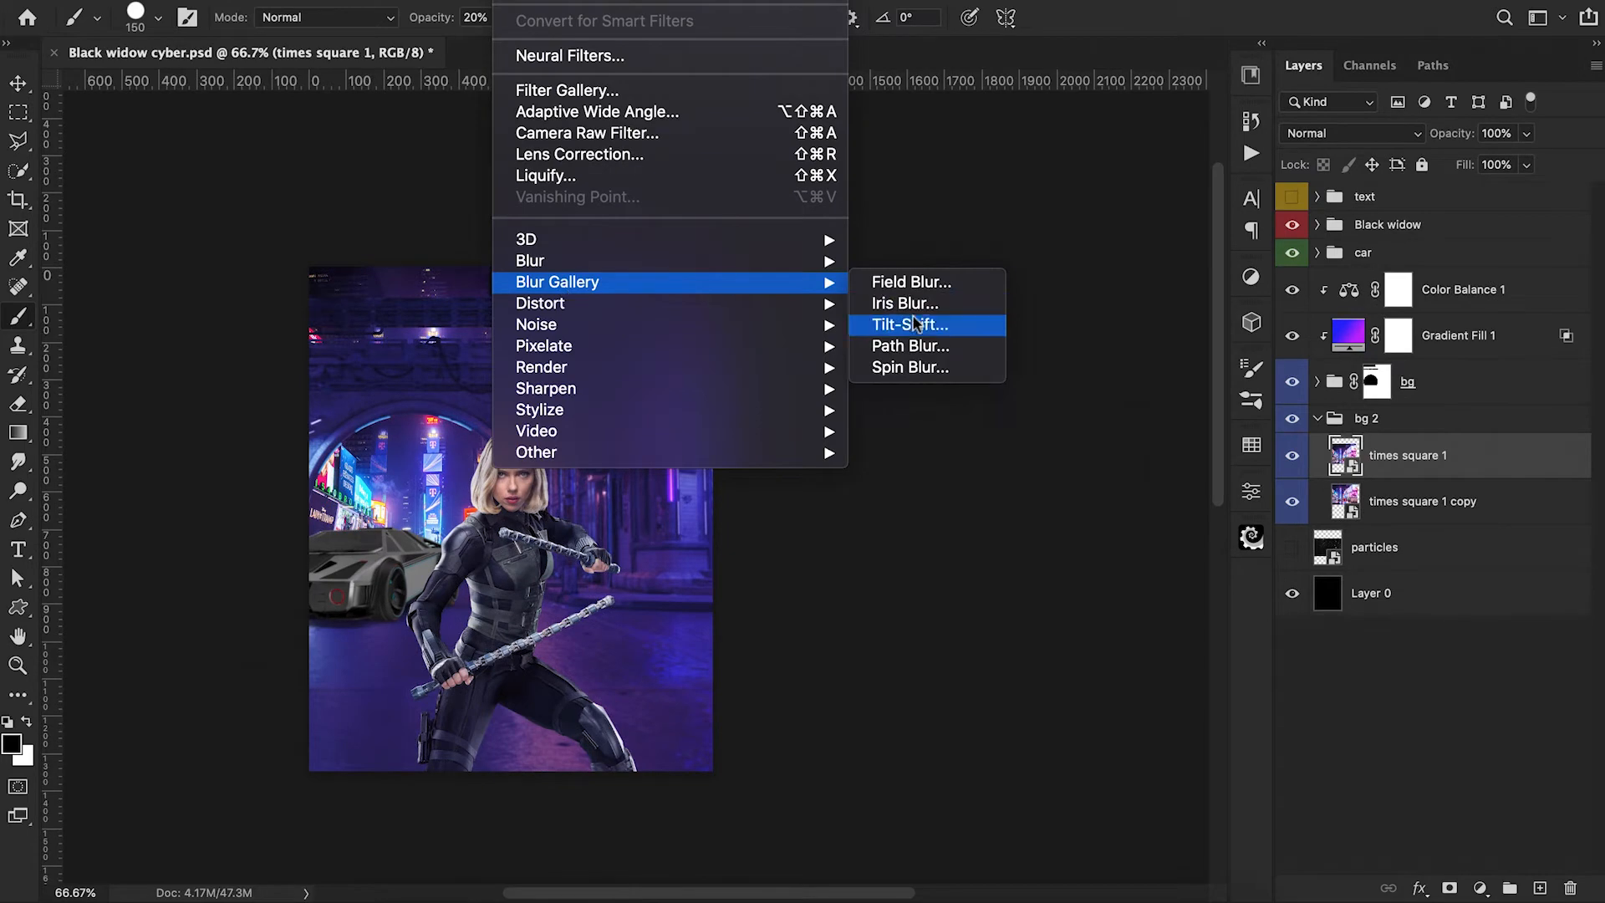
pyautogui.click(910, 281)
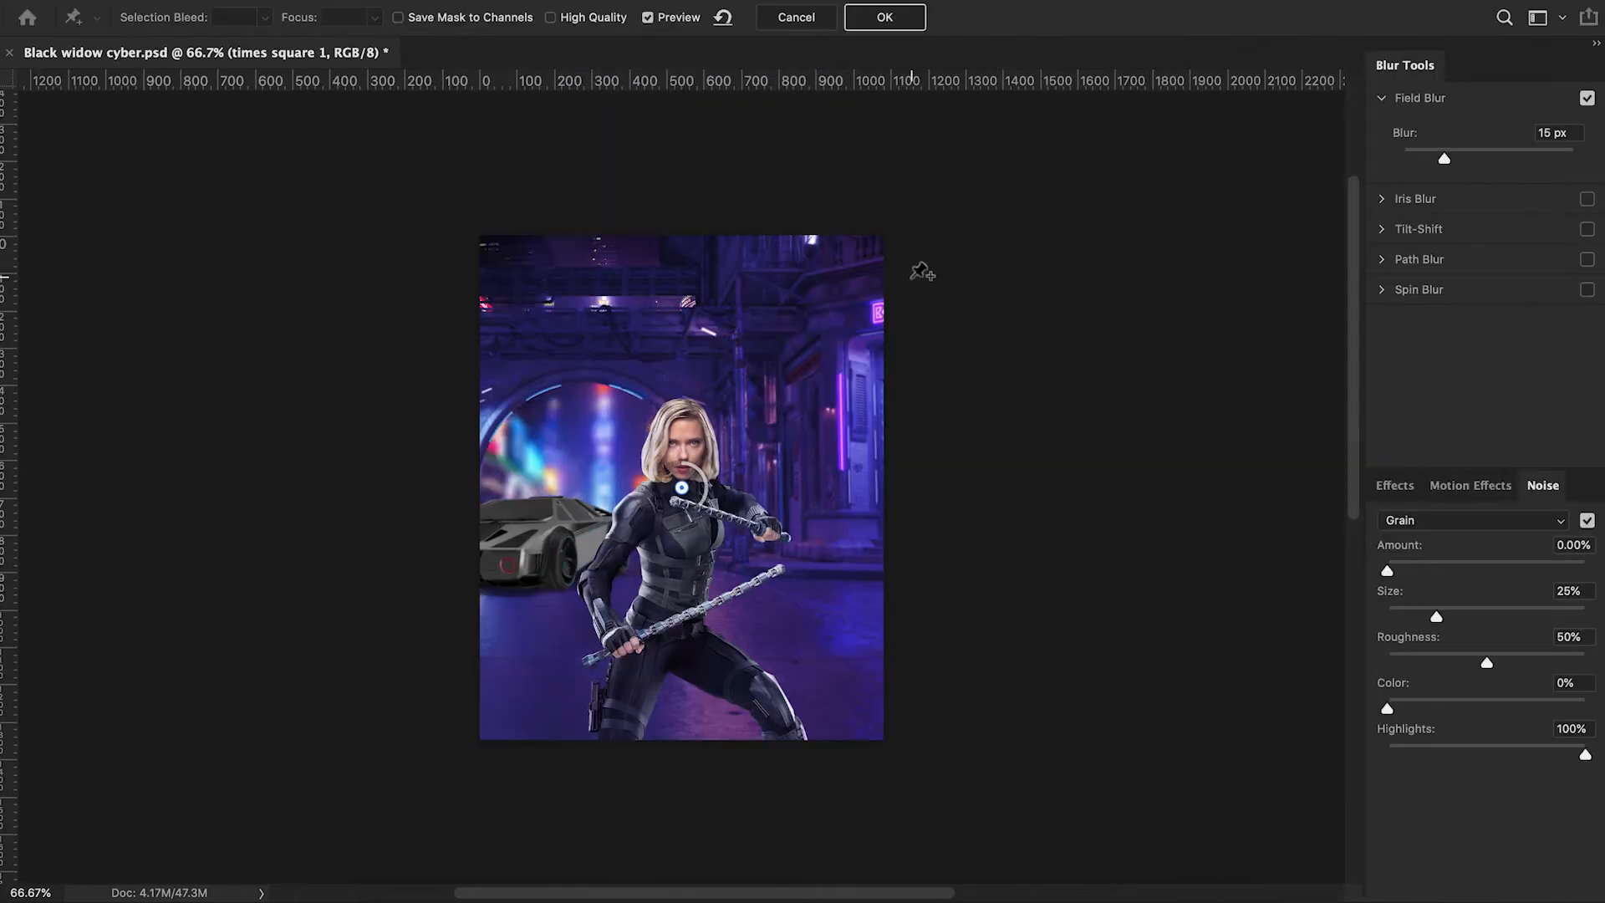
pyautogui.click(1422, 159)
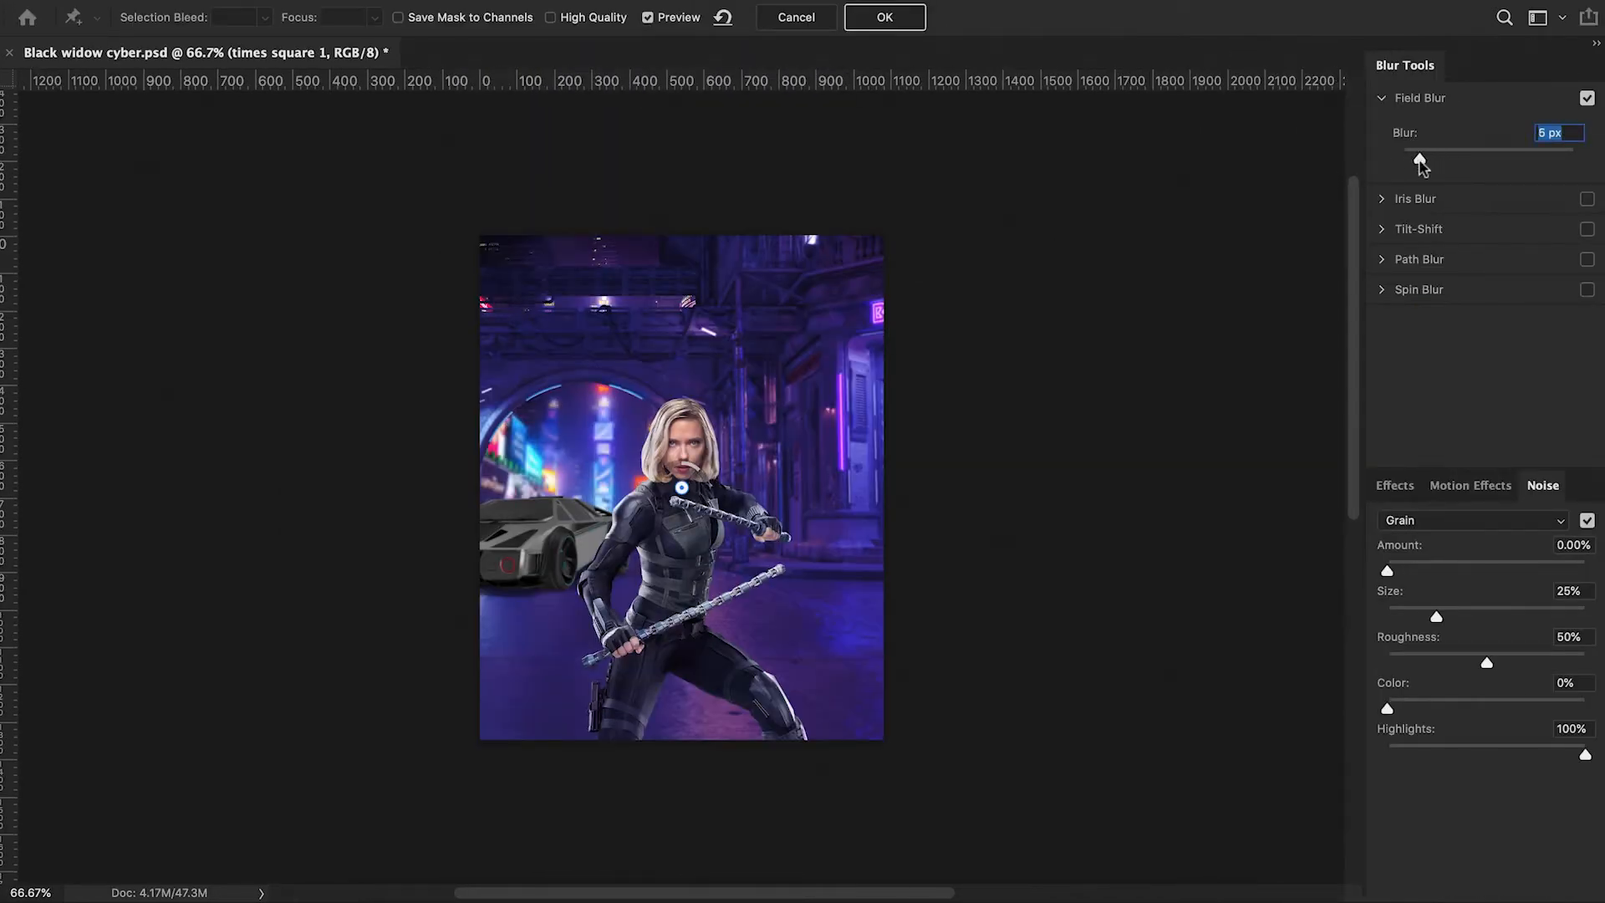
pyautogui.moveTo(1422, 166); pyautogui.dragTo(1415, 166)
pyautogui.moveTo(1388, 572); pyautogui.dragTo(1415, 572)
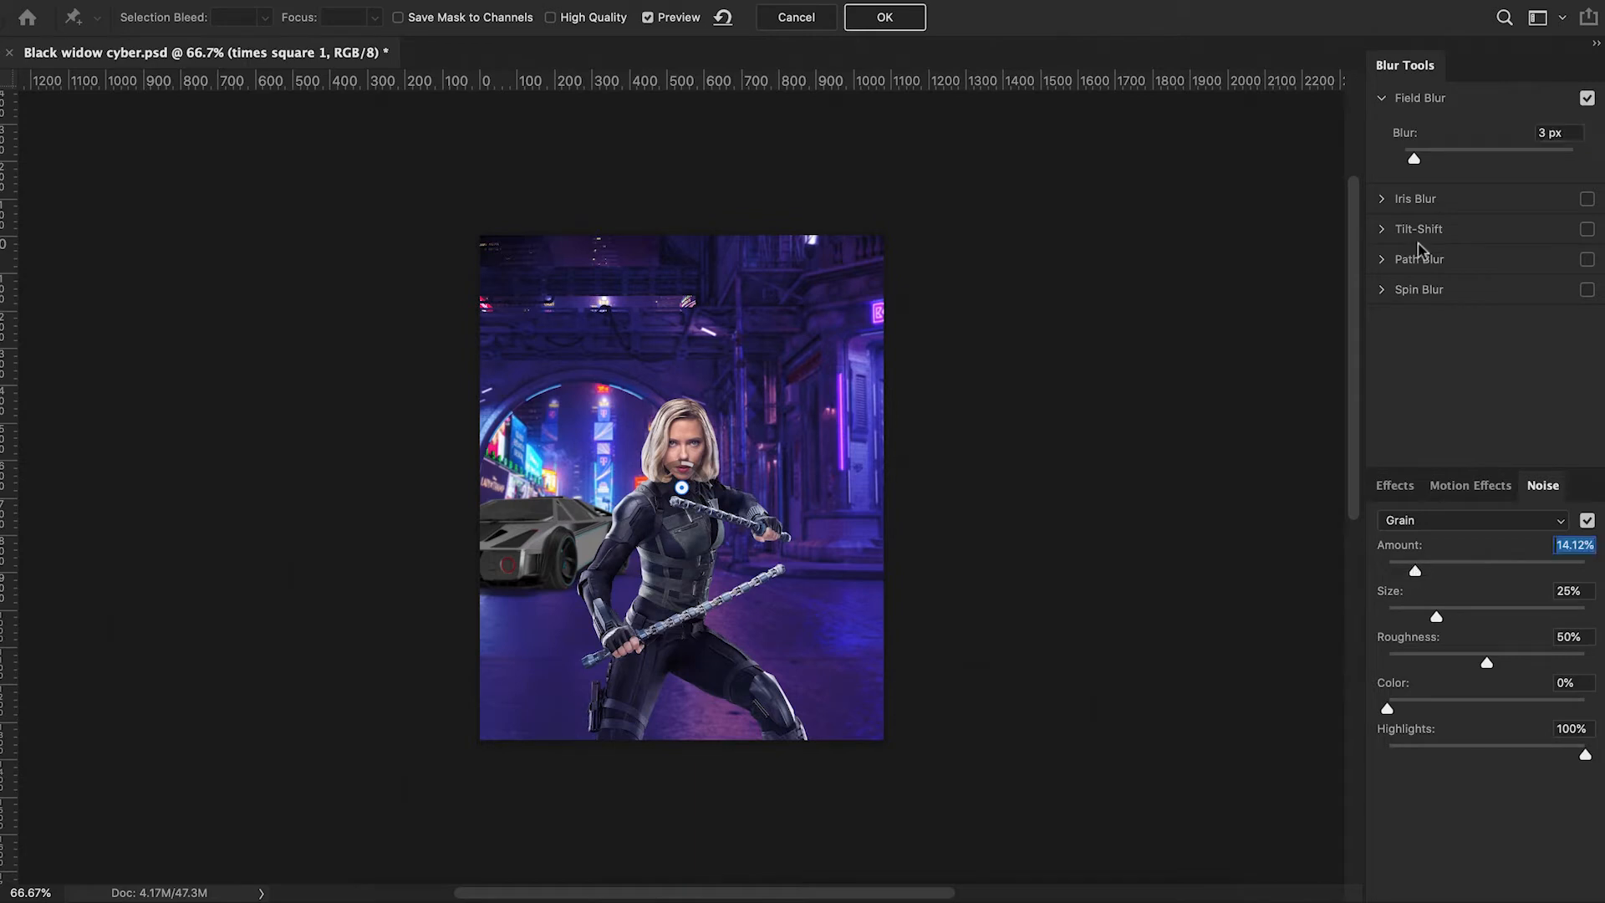
pyautogui.click(909, 29)
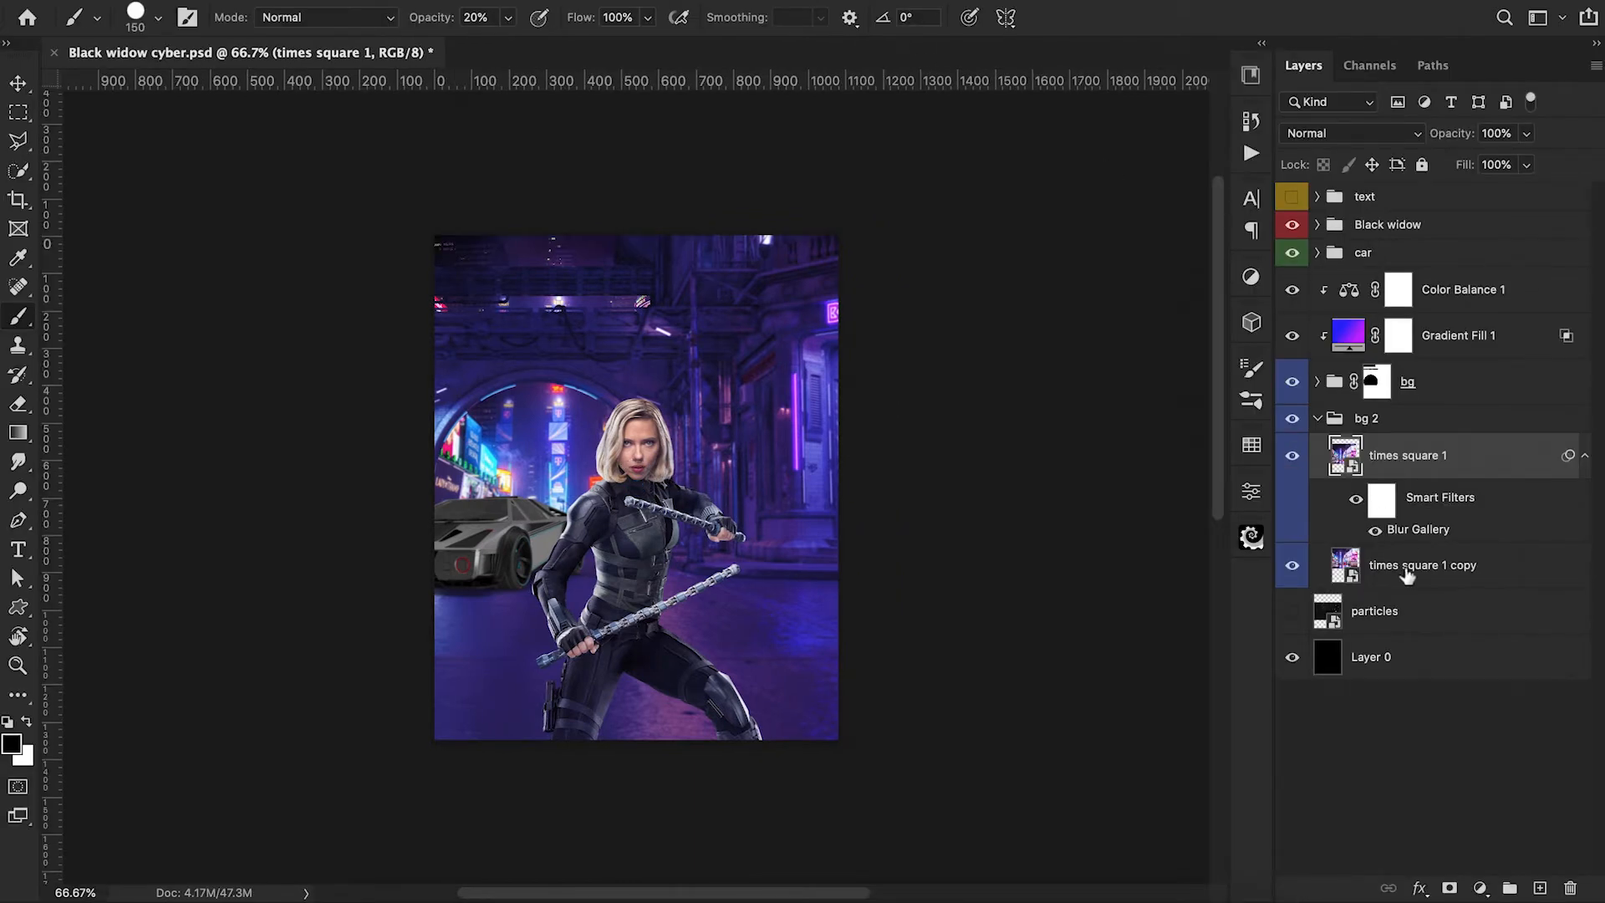
# Apply a Gaussian Blur with a 2.9 px radius to the times square 1 copy layer
pyautogui.click(1407, 575)
pyautogui.click(511, 3)
pyautogui.moveTo(555, 261)
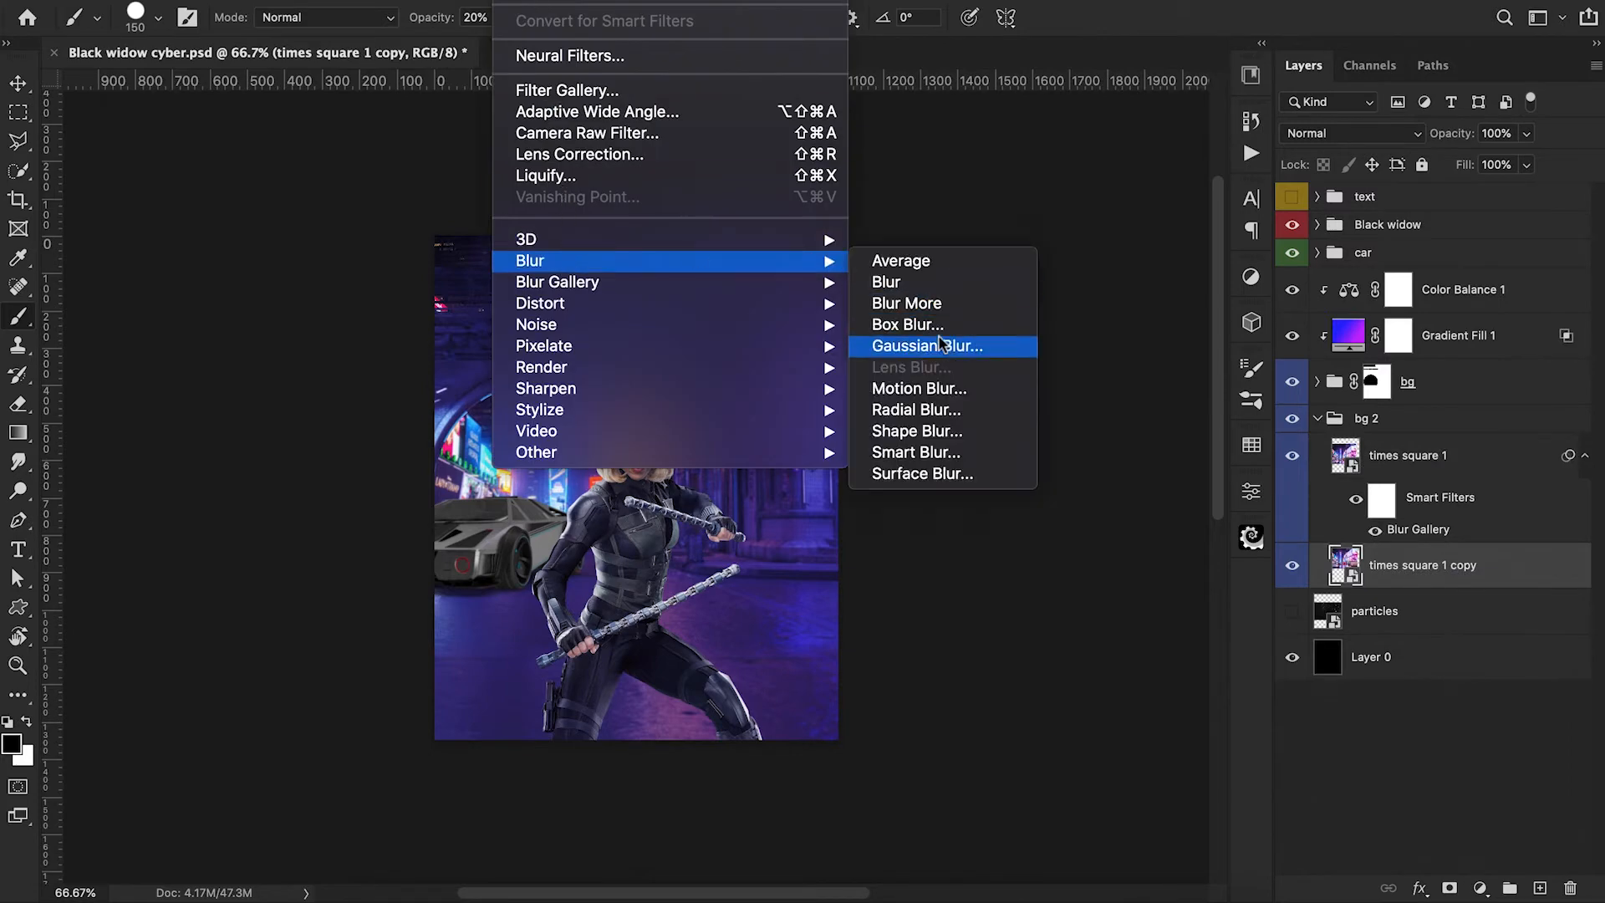
pyautogui.click(946, 344)
pyautogui.moveTo(995, 501); pyautogui.dragTo(1016, 506)
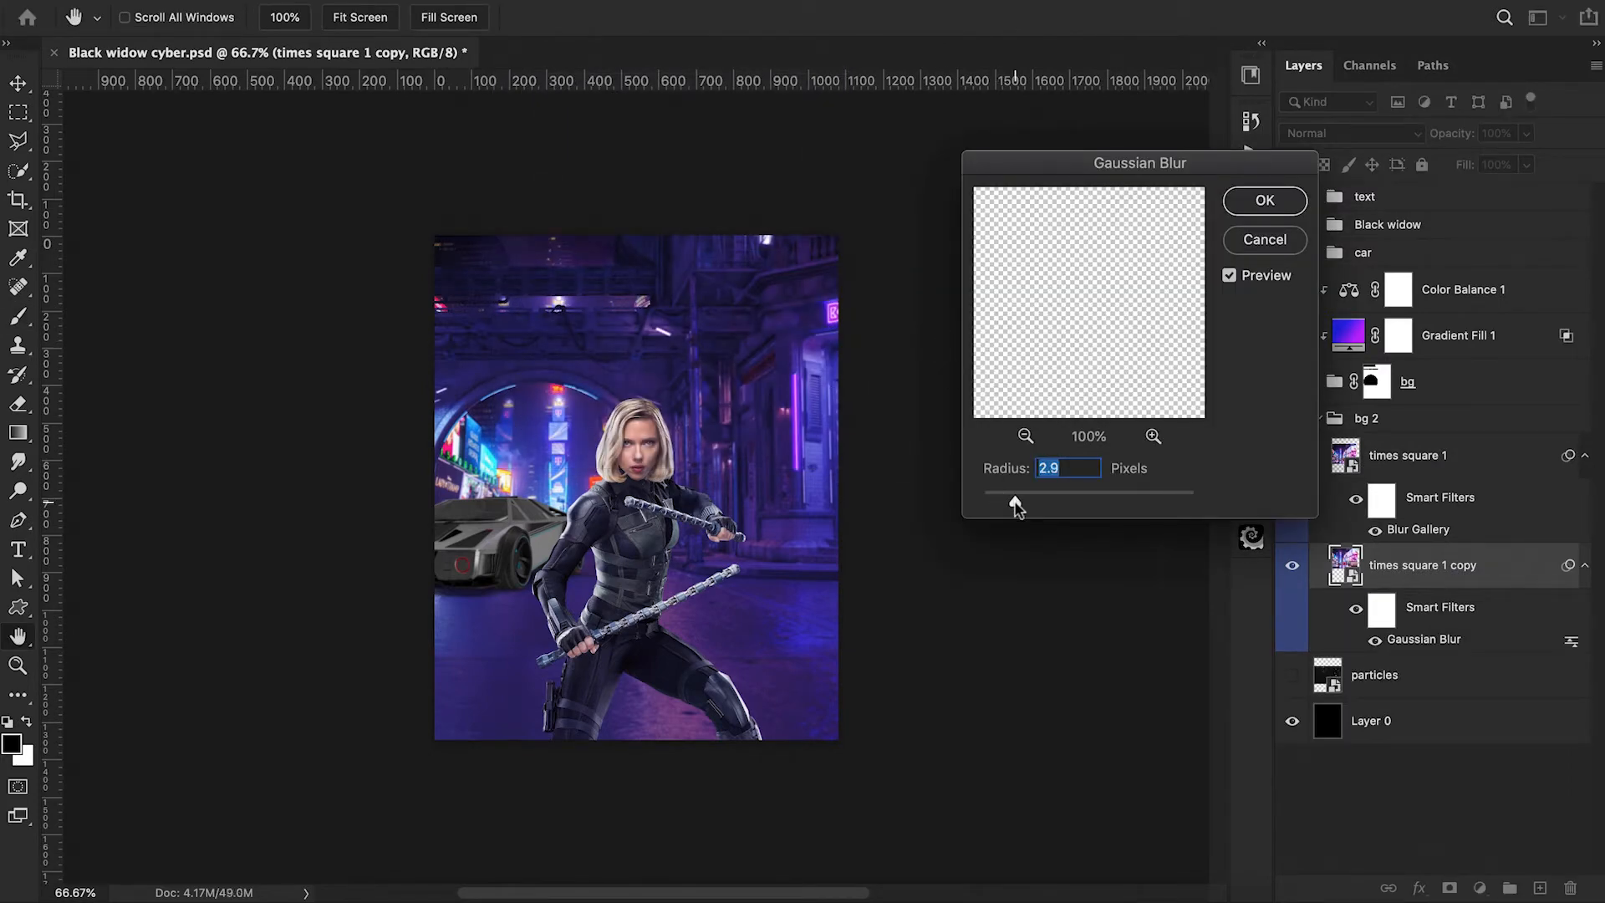
pyautogui.click(1265, 201)
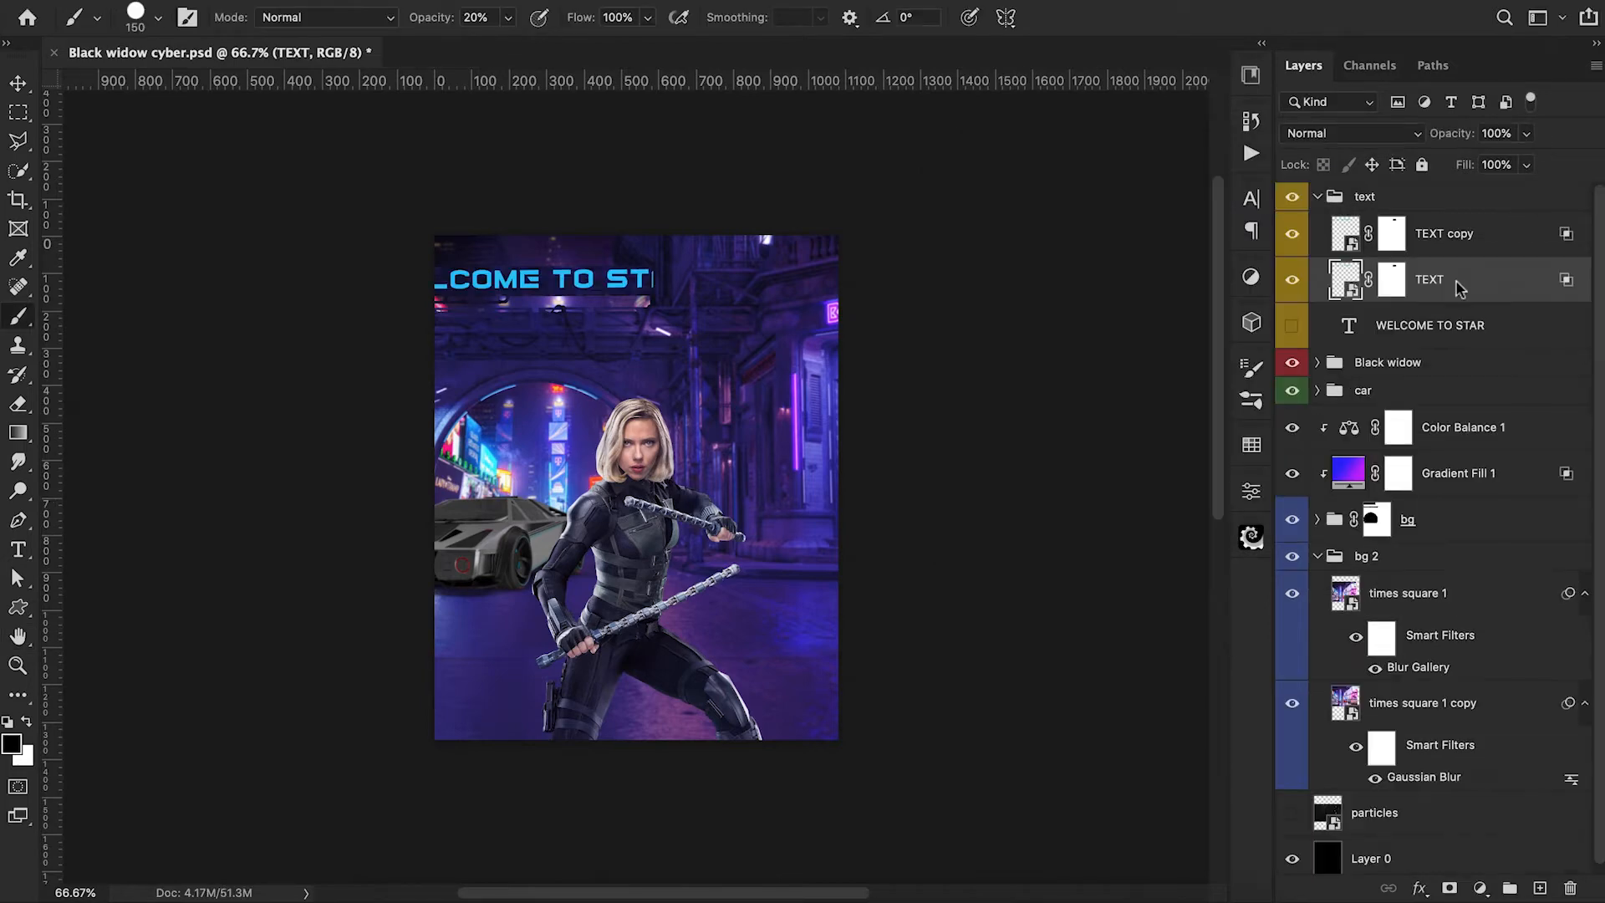
# Apply a Path Blur at 75% speed to the TEXT copy layer, running the path horizontally along the sign lettering
pyautogui.click(622, 2)
pyautogui.moveTo(573, 311)
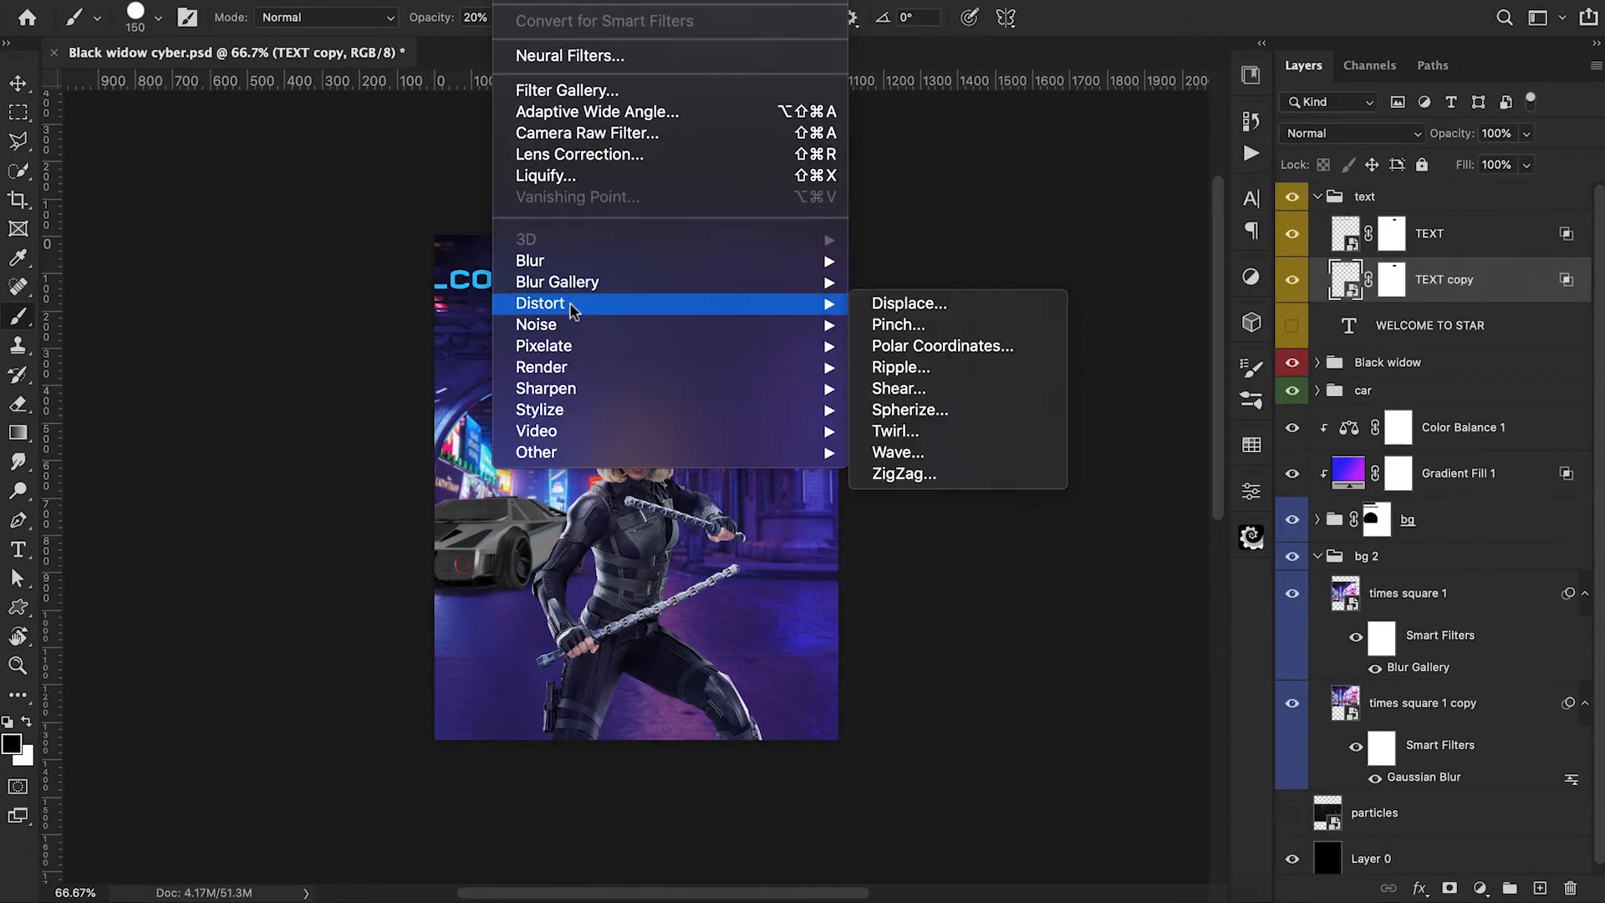
pyautogui.moveTo(765, 282)
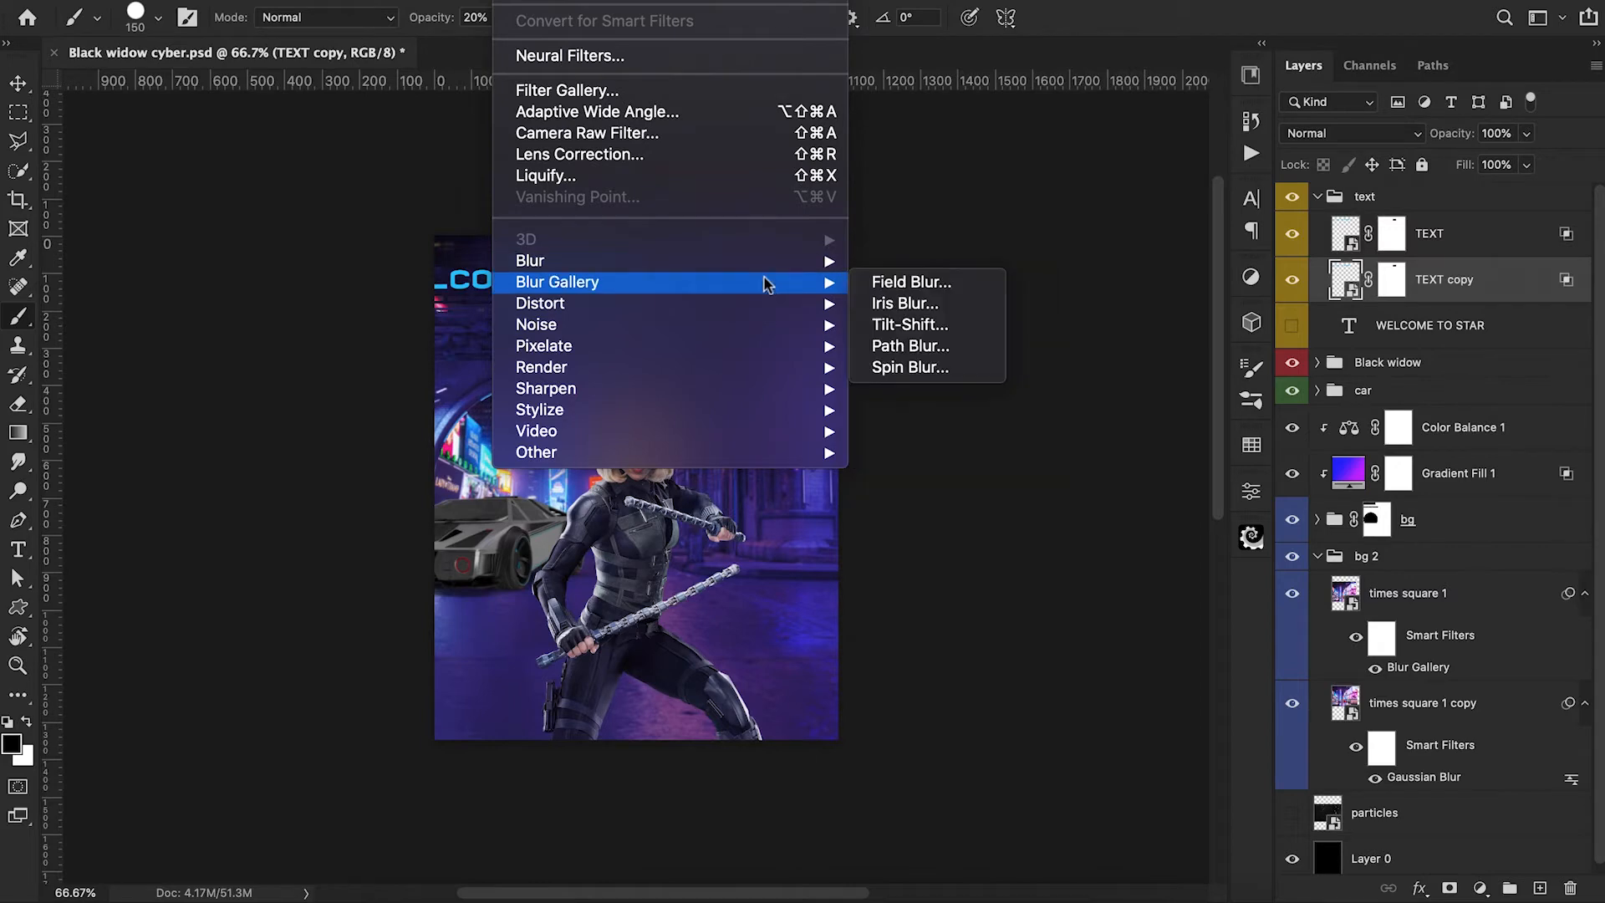
pyautogui.click(916, 346)
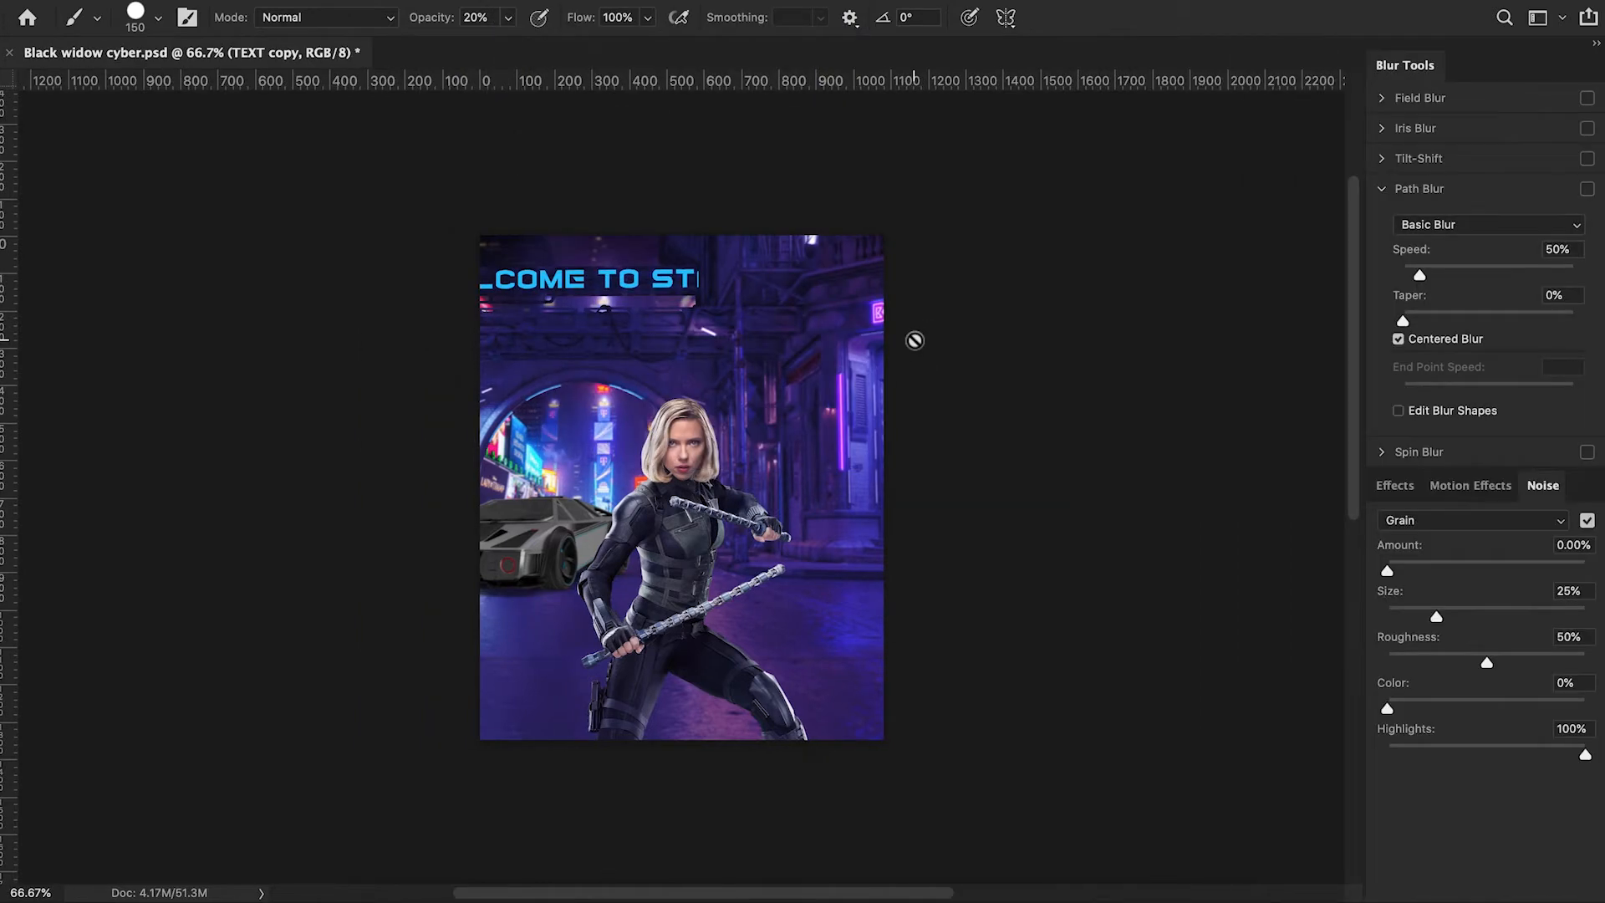
pyautogui.moveTo(682, 488); pyautogui.dragTo(724, 282)
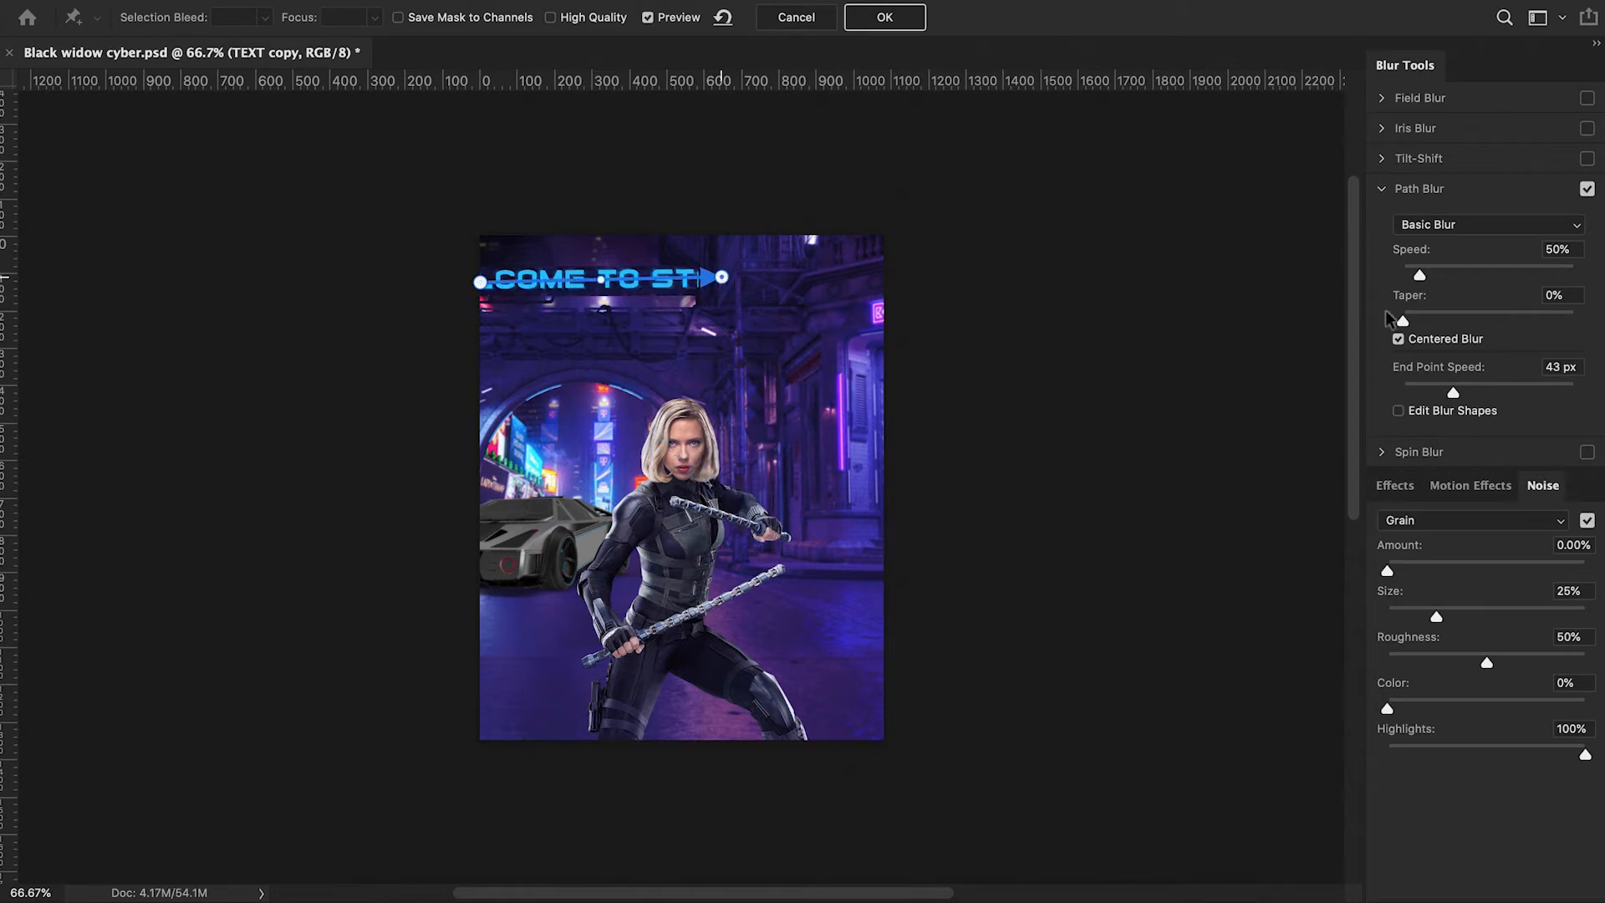
pyautogui.moveTo(1419, 275); pyautogui.dragTo(1428, 276)
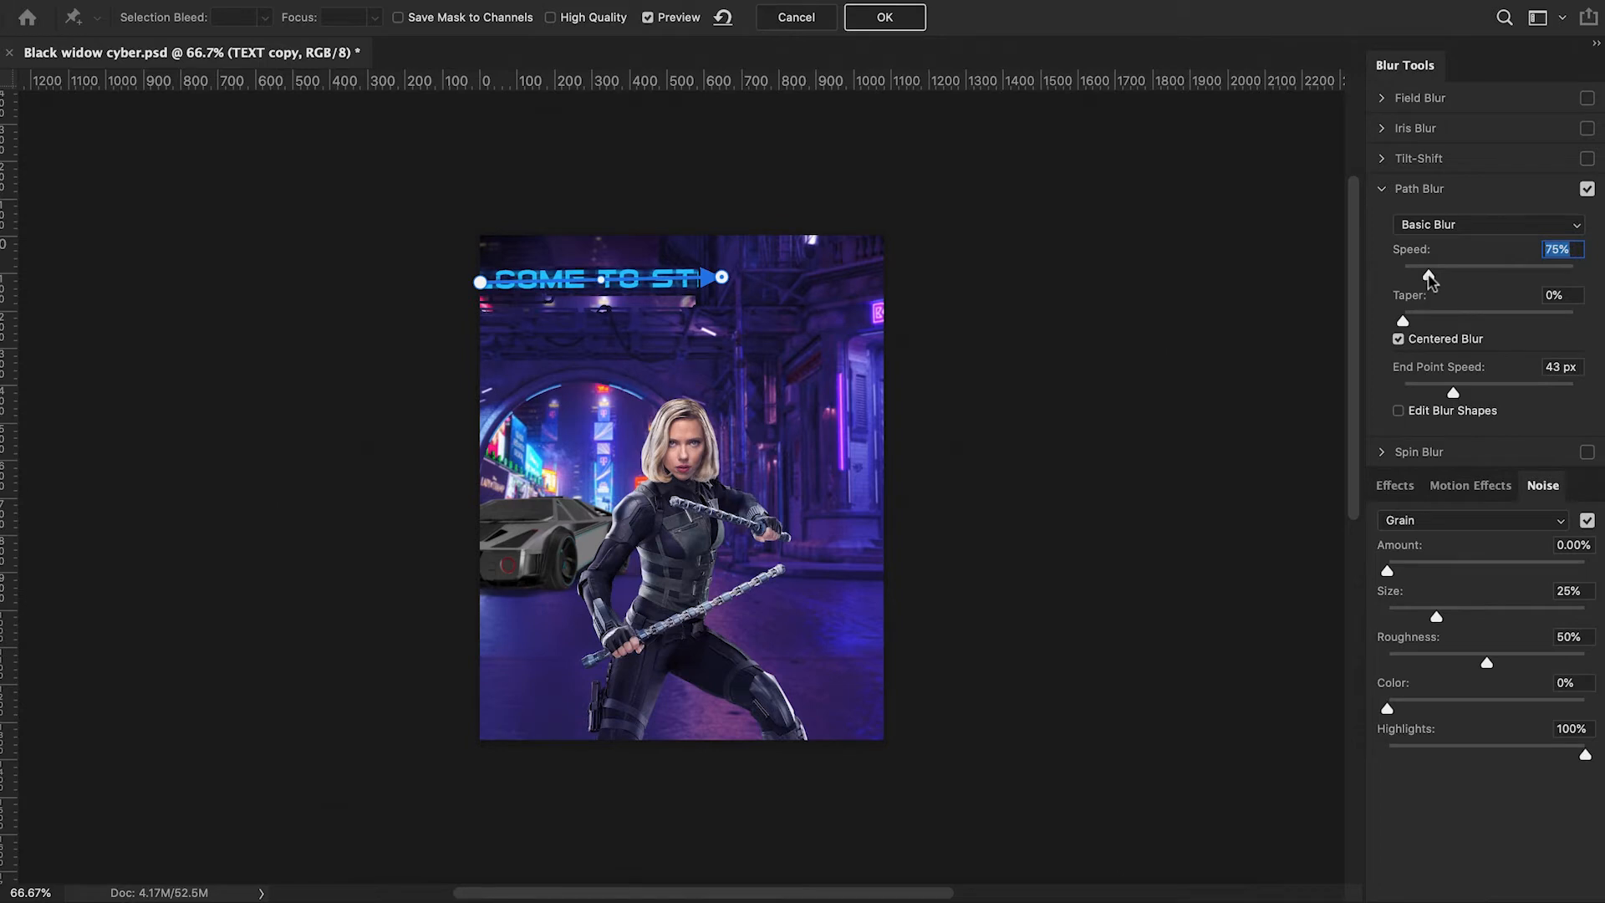
pyautogui.click(884, 16)
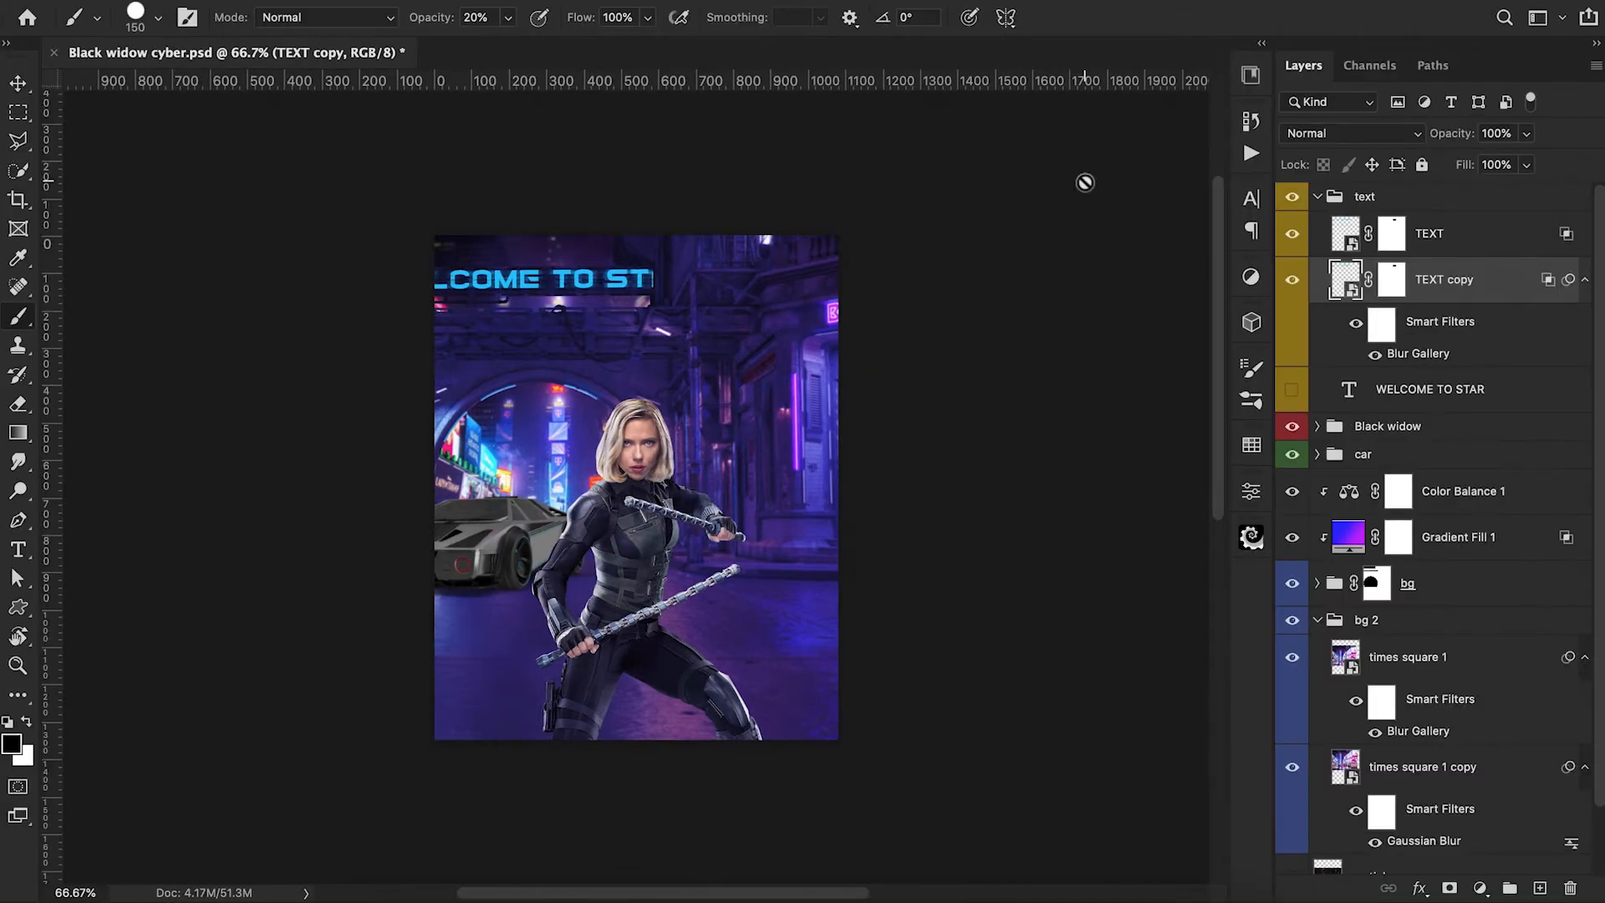
# Blend the TEXT layer into the sign by splitting its underlying-layer Blend If shadow range to 0 / 73
pyautogui.click(1458, 242)
pyautogui.doubleClick(1504, 241)
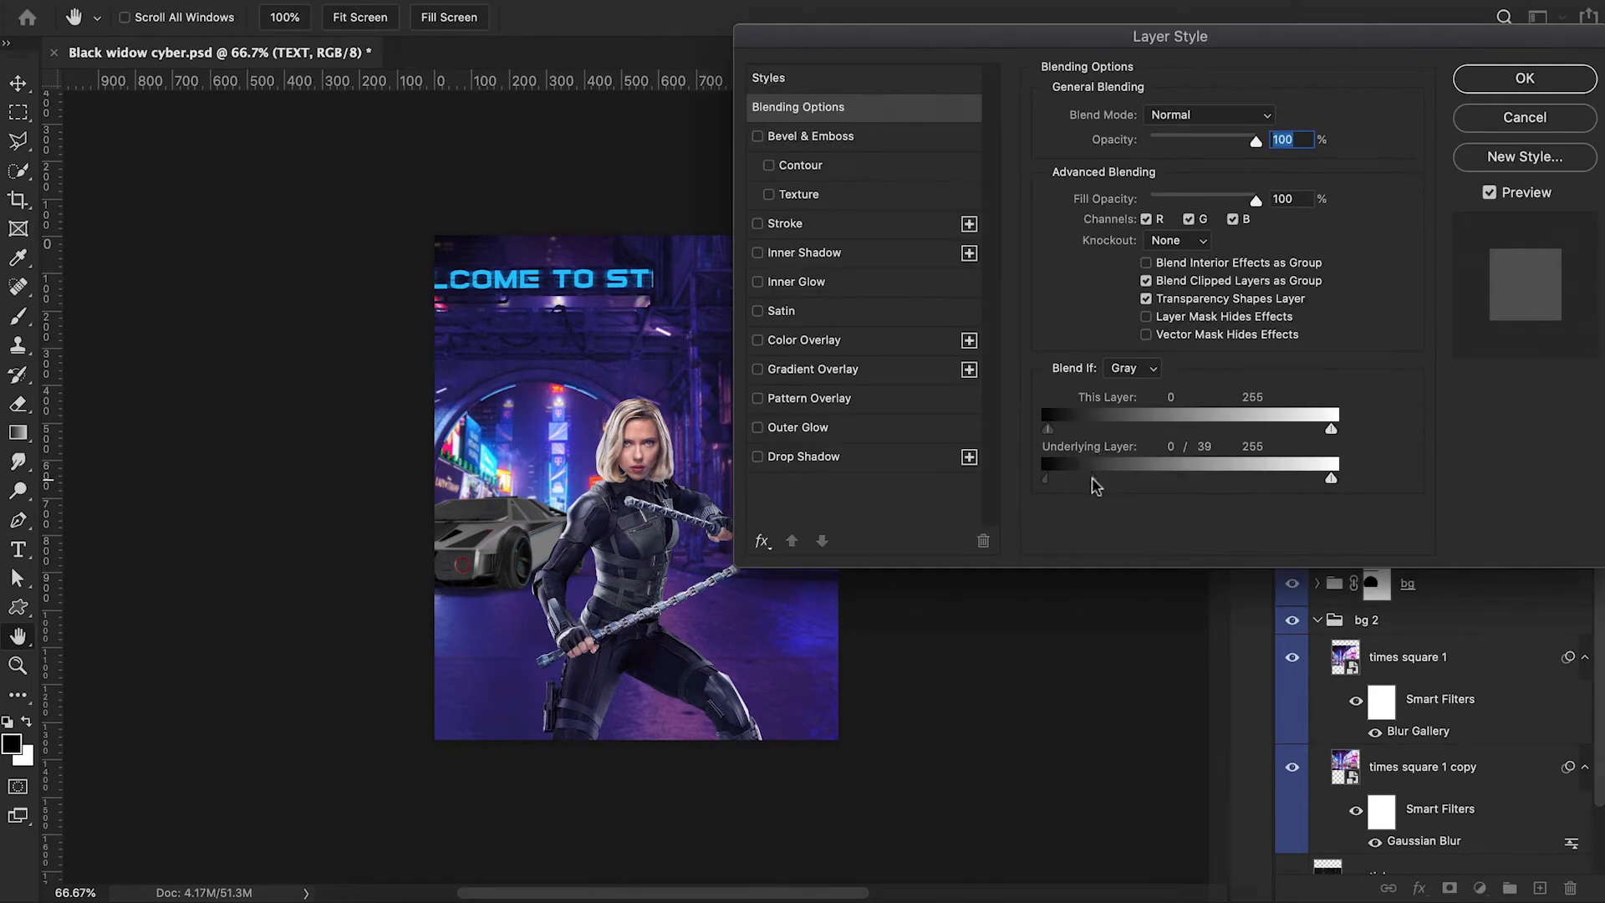
pyautogui.moveTo(1094, 486); pyautogui.dragTo(1130, 485)
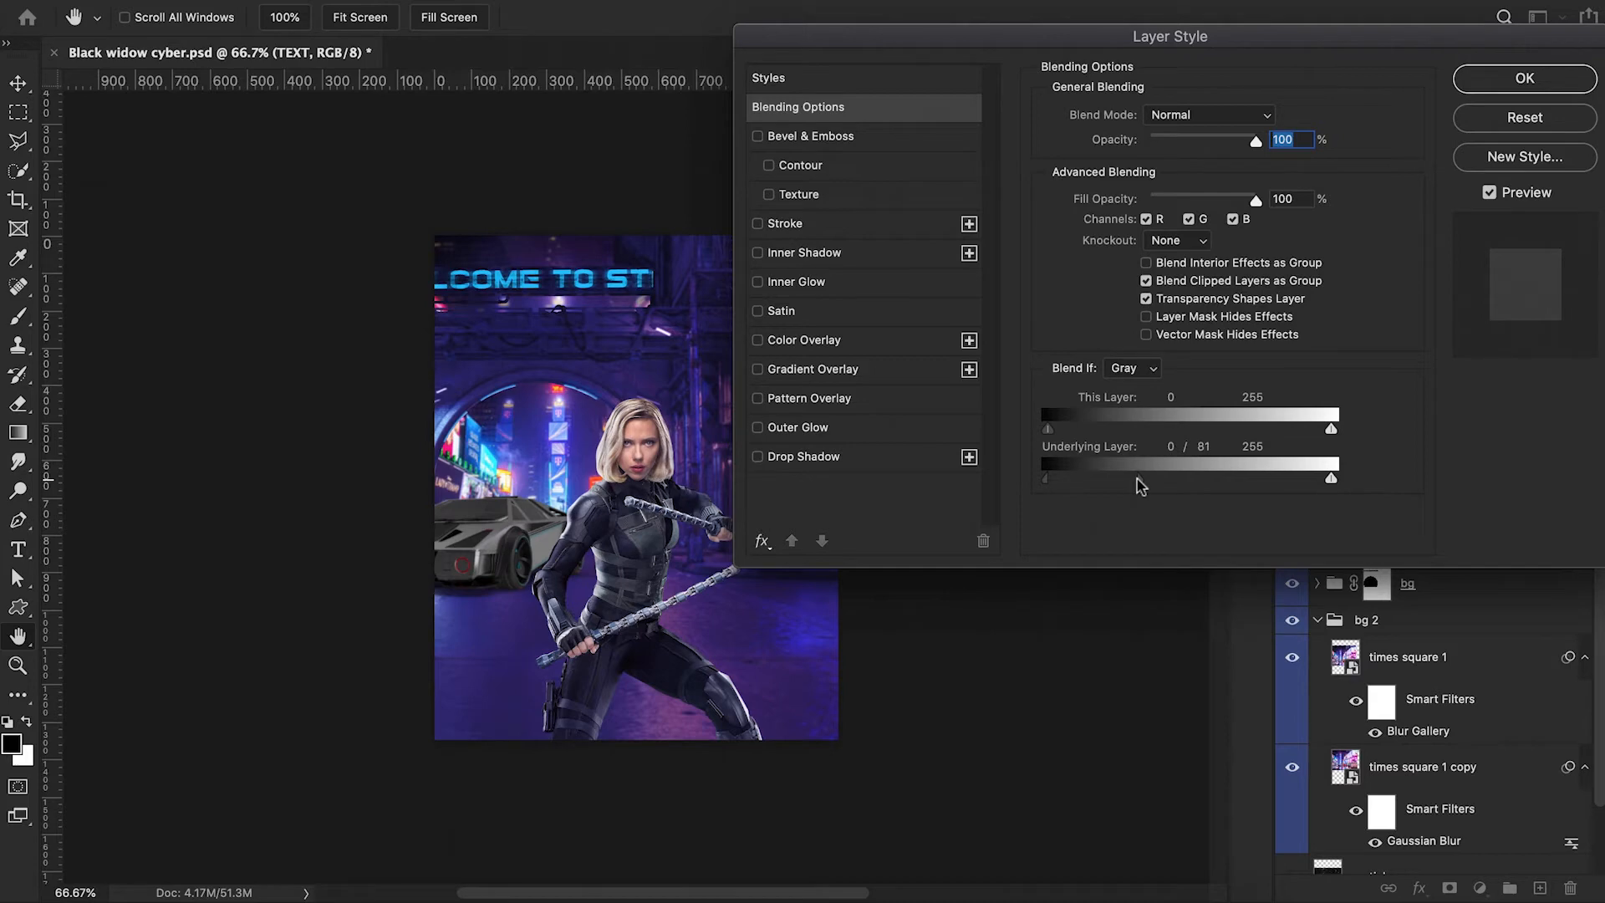
pyautogui.moveTo(1139, 486); pyautogui.dragTo(1136, 488)
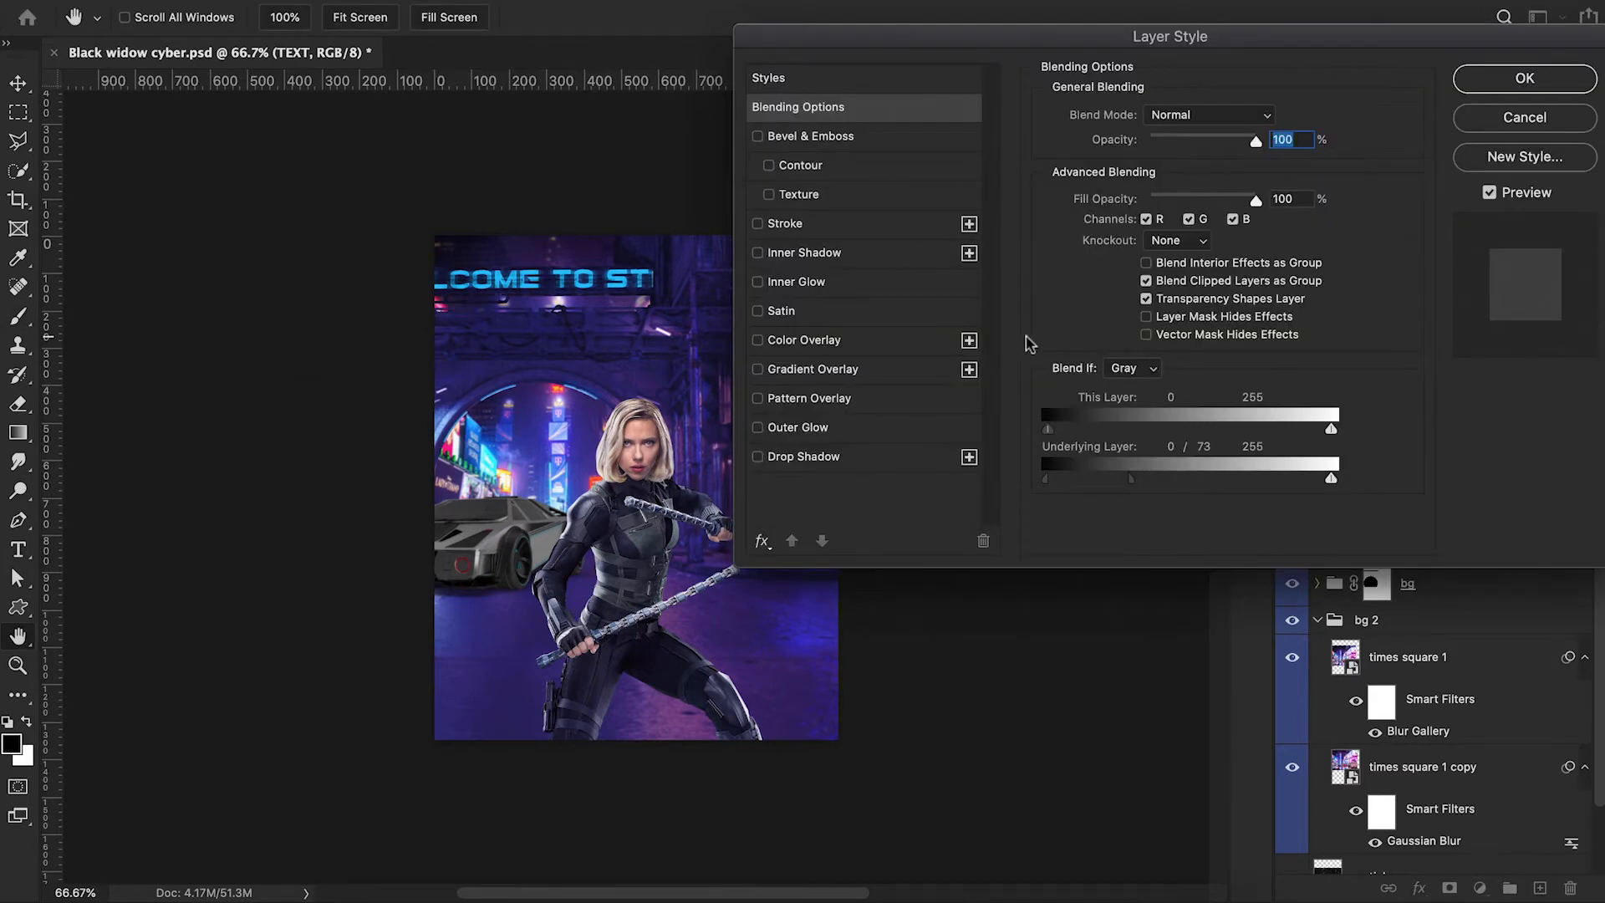
# Add an Inner Glow to the TEXT layer with 57% opacity, 9% choke and 10 px size
pyautogui.click(875, 288)
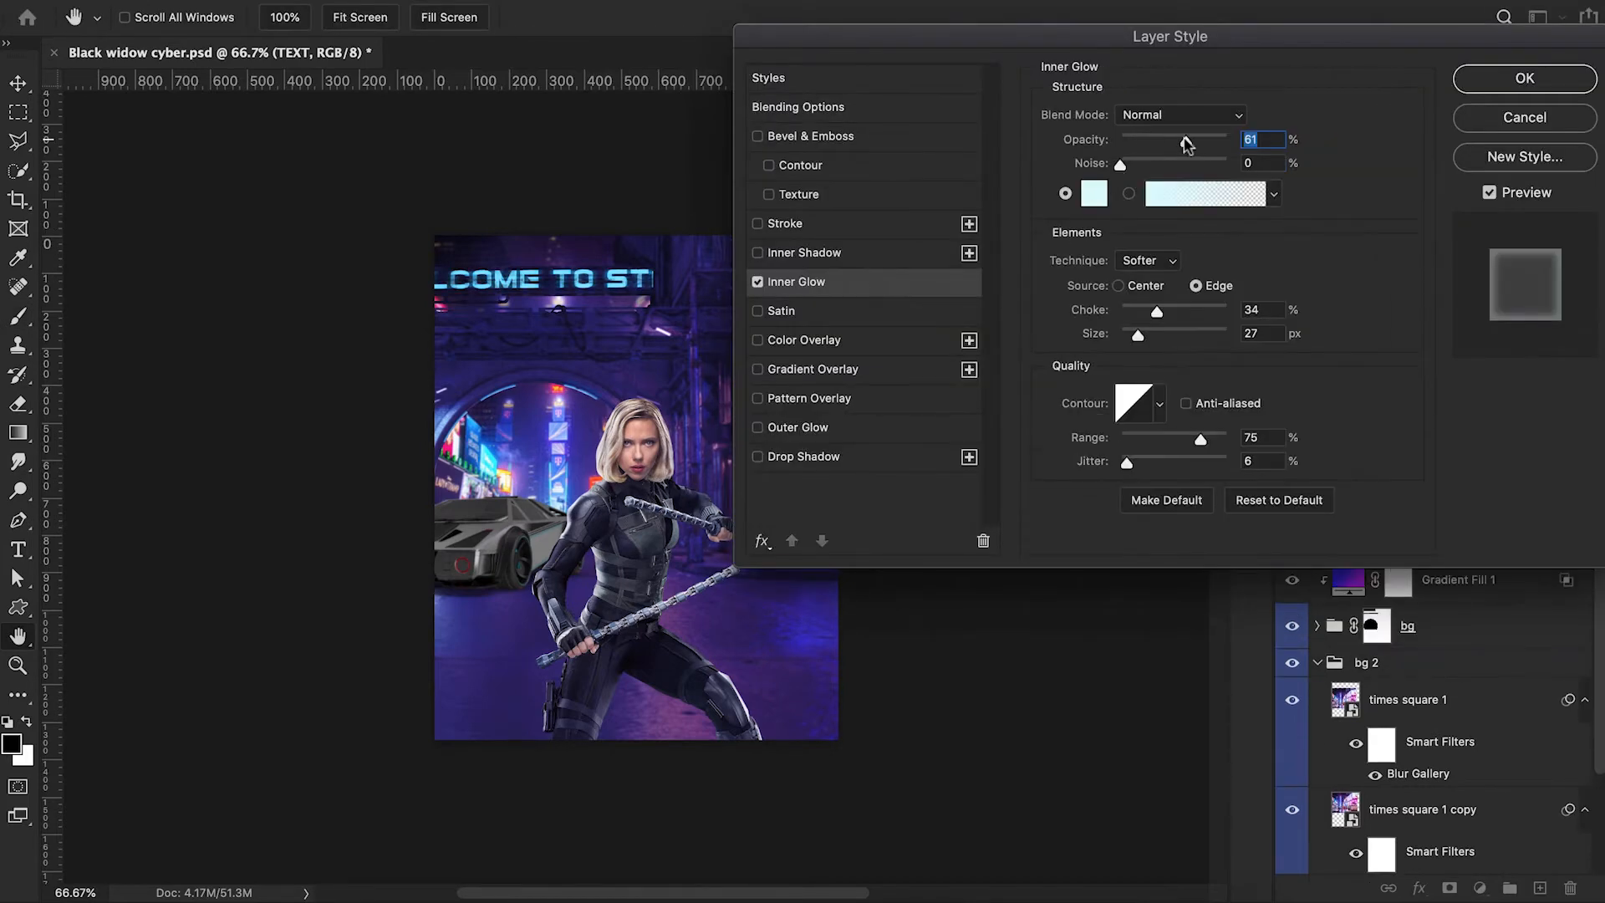
pyautogui.moveTo(1185, 142); pyautogui.dragTo(1157, 142)
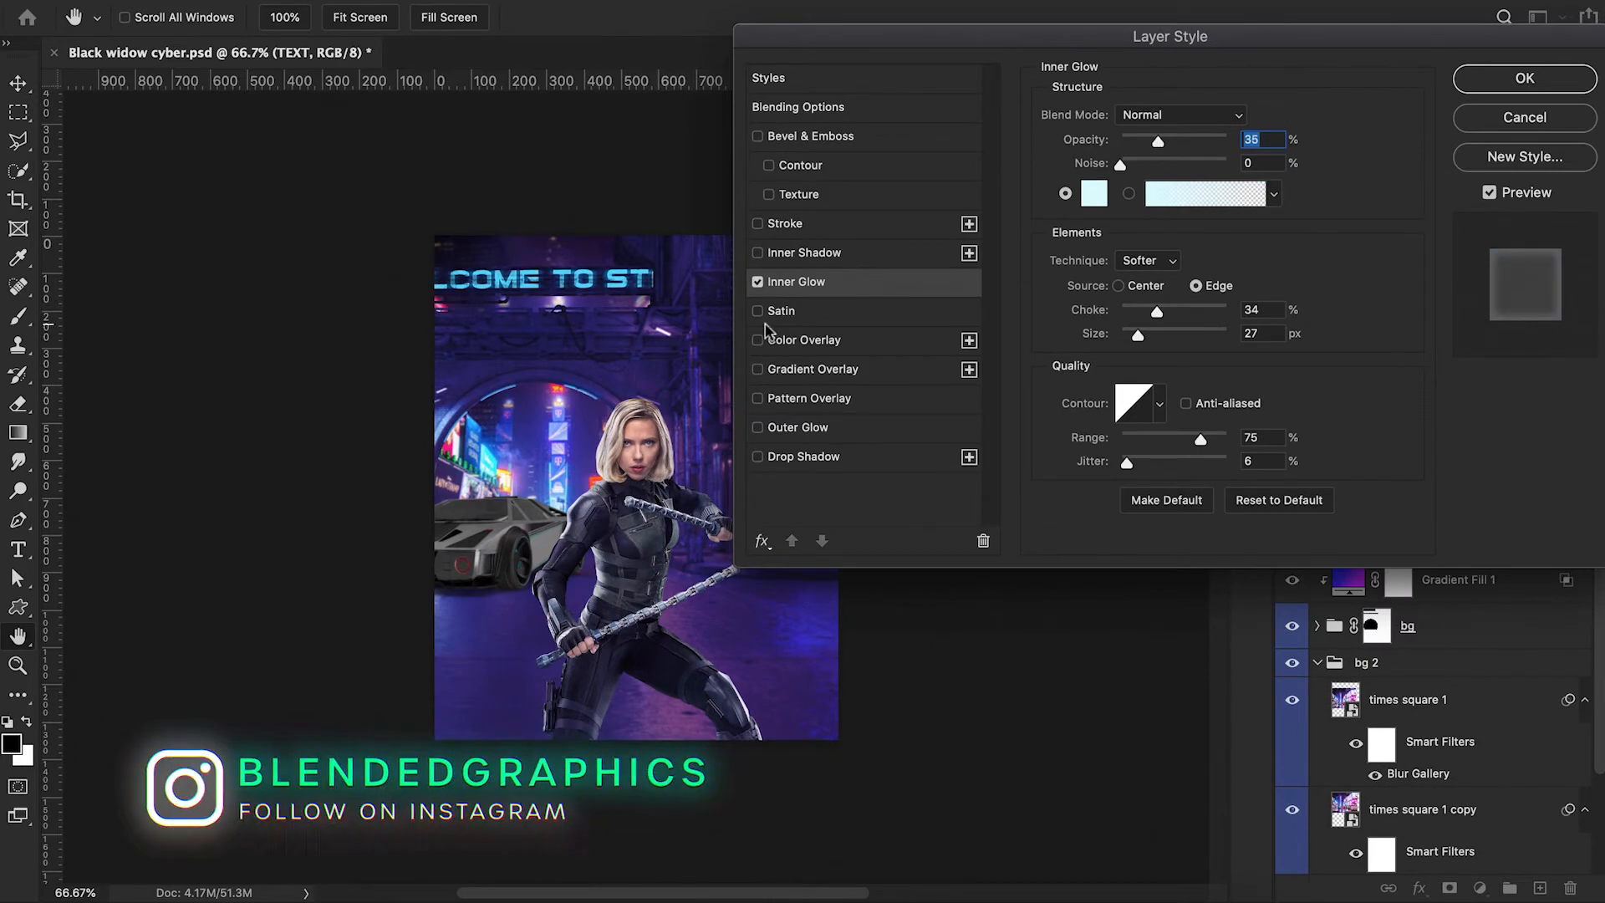
pyautogui.click(756, 282)
pyautogui.click(756, 283)
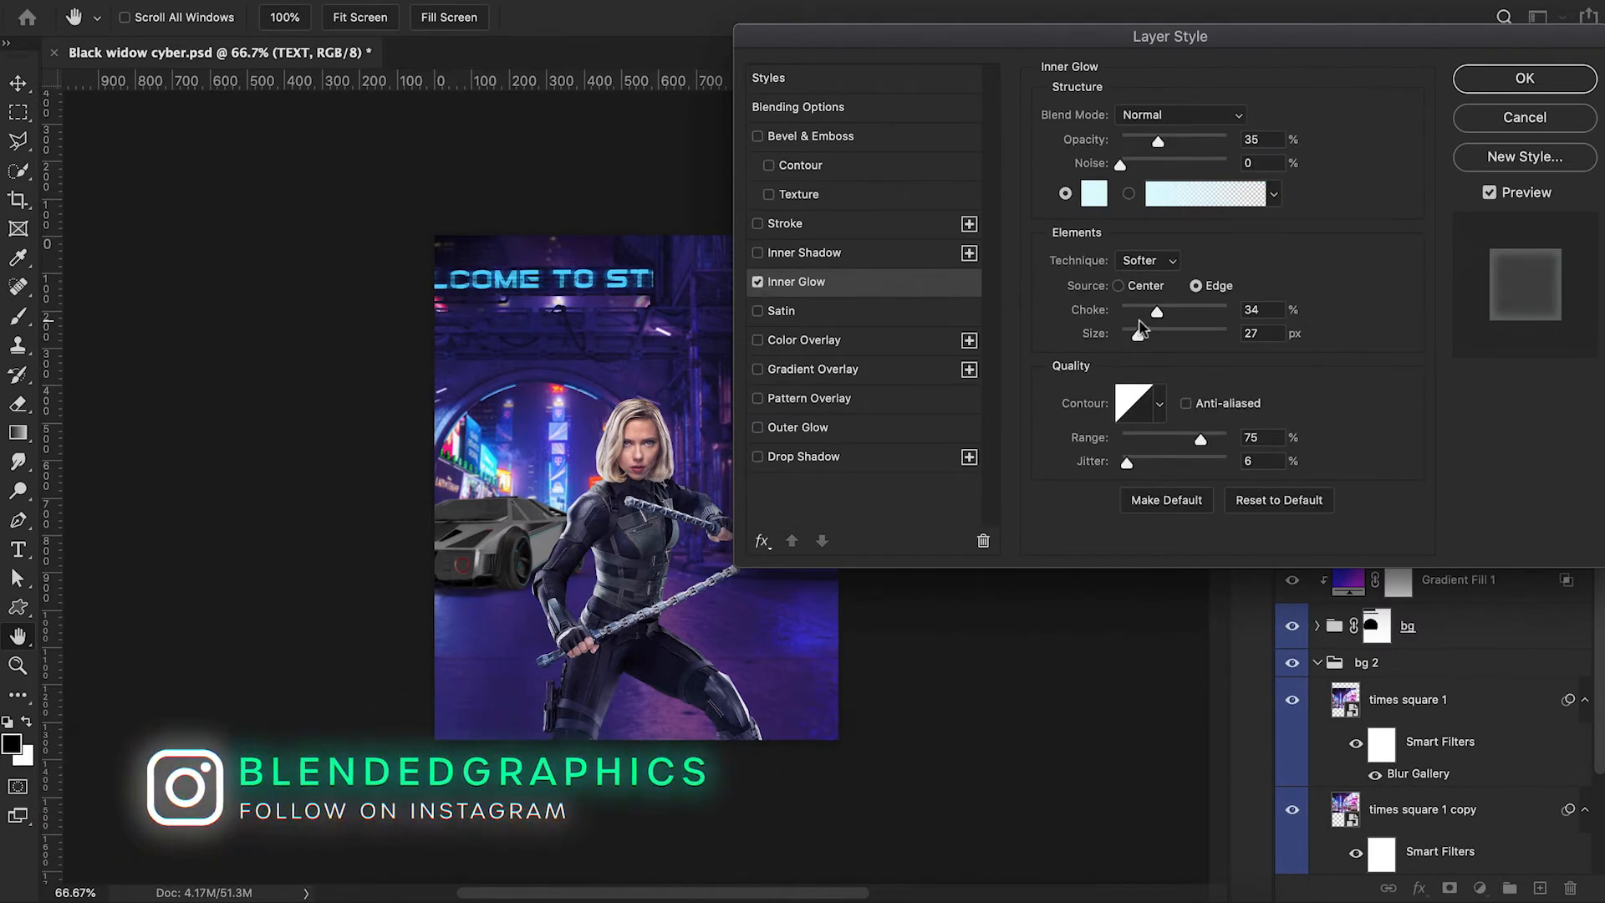
pyautogui.moveTo(1157, 312); pyautogui.dragTo(1129, 312)
pyautogui.moveTo(1137, 335); pyautogui.dragTo(1131, 335)
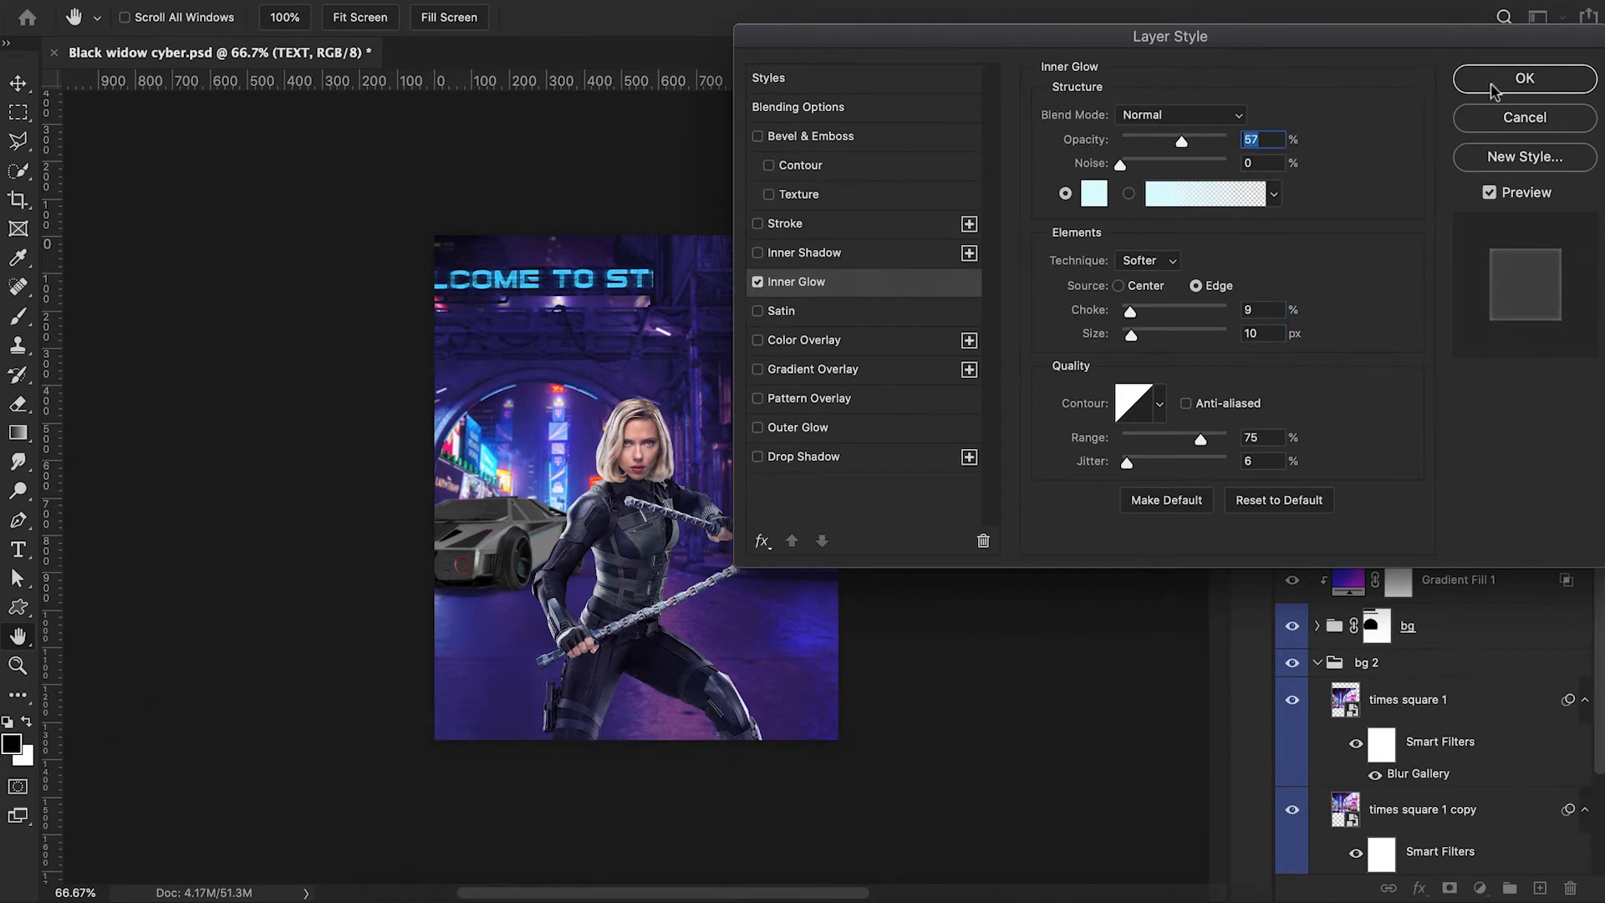
pyautogui.click(1517, 78)
# Soften the TEXT layer with a 0.9 px Gaussian Blur
pyautogui.click(512, 0)
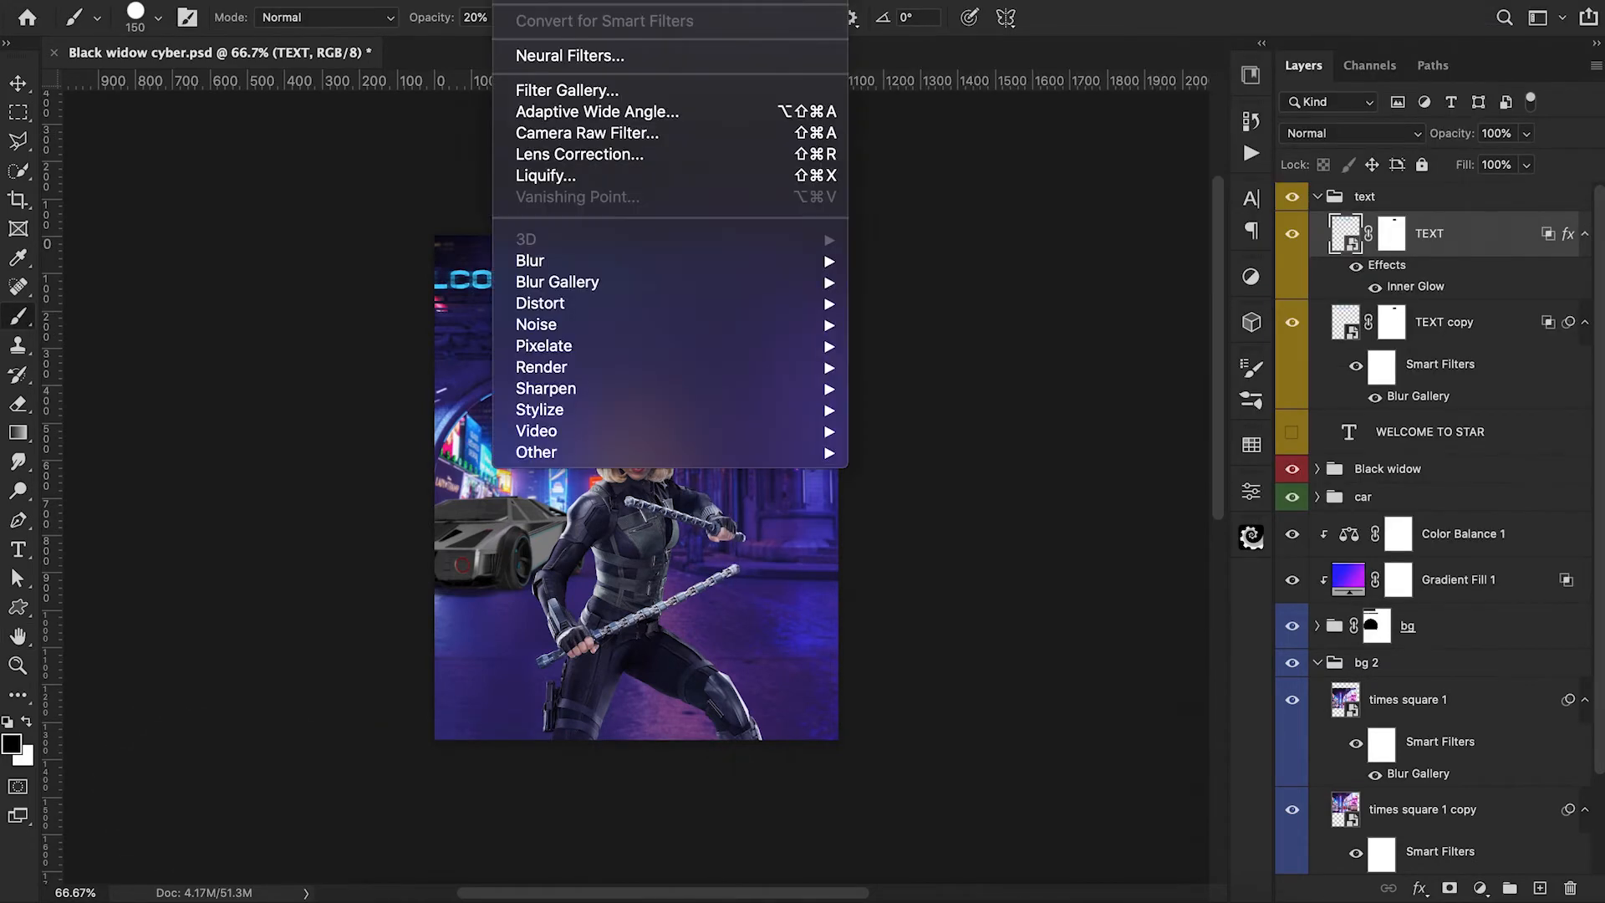
pyautogui.moveTo(587, 258)
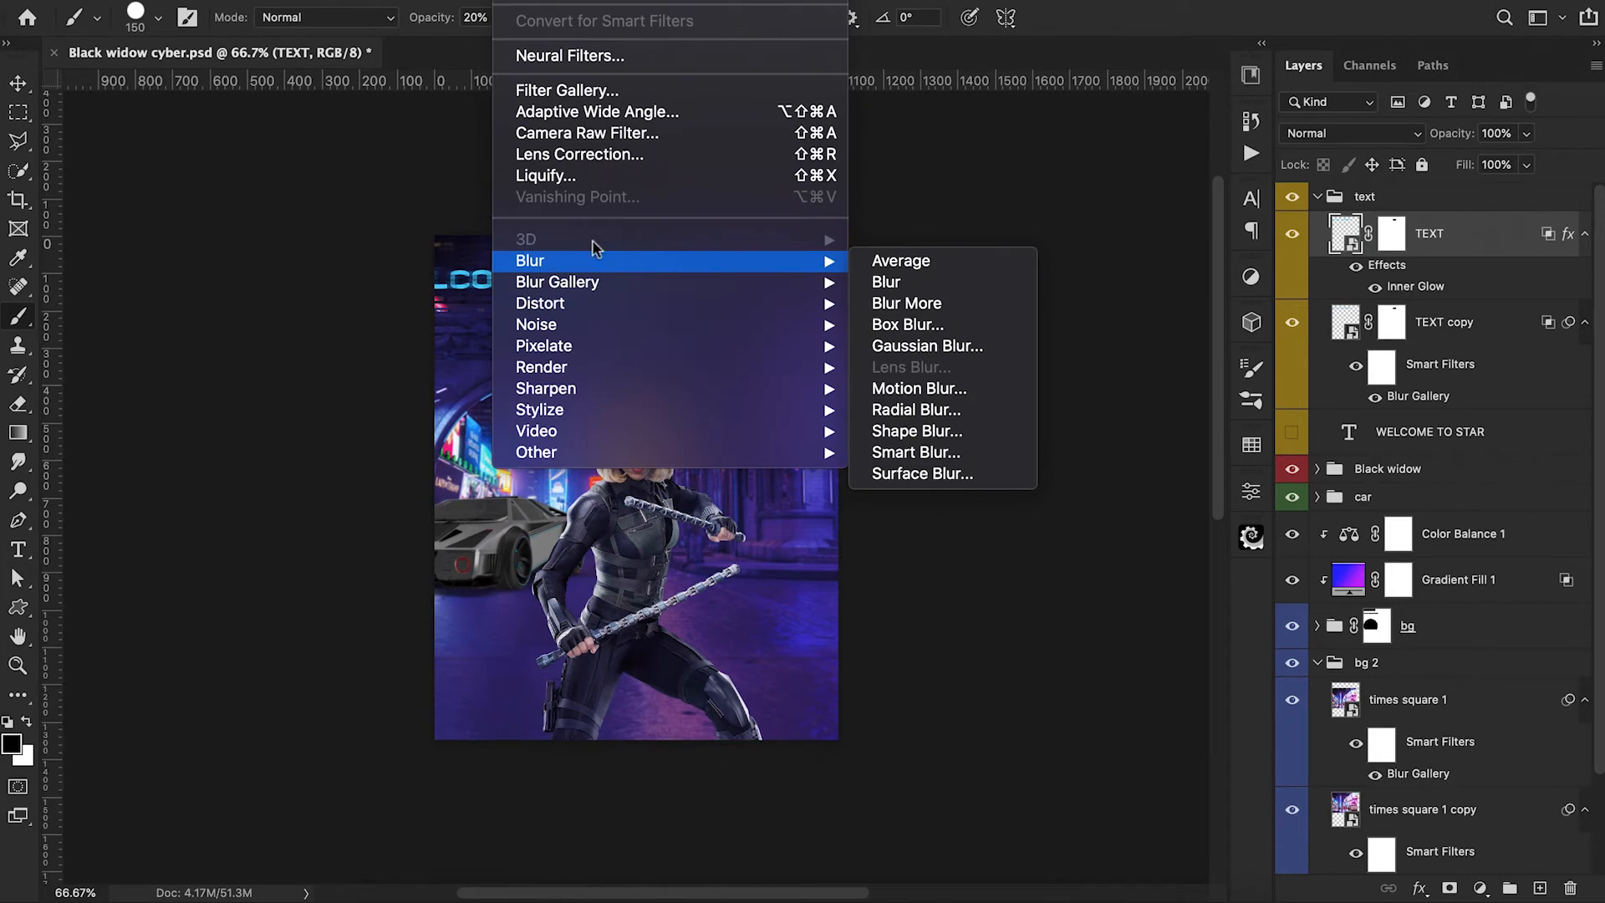
pyautogui.click(881, 346)
pyautogui.moveTo(1012, 504); pyautogui.dragTo(992, 505)
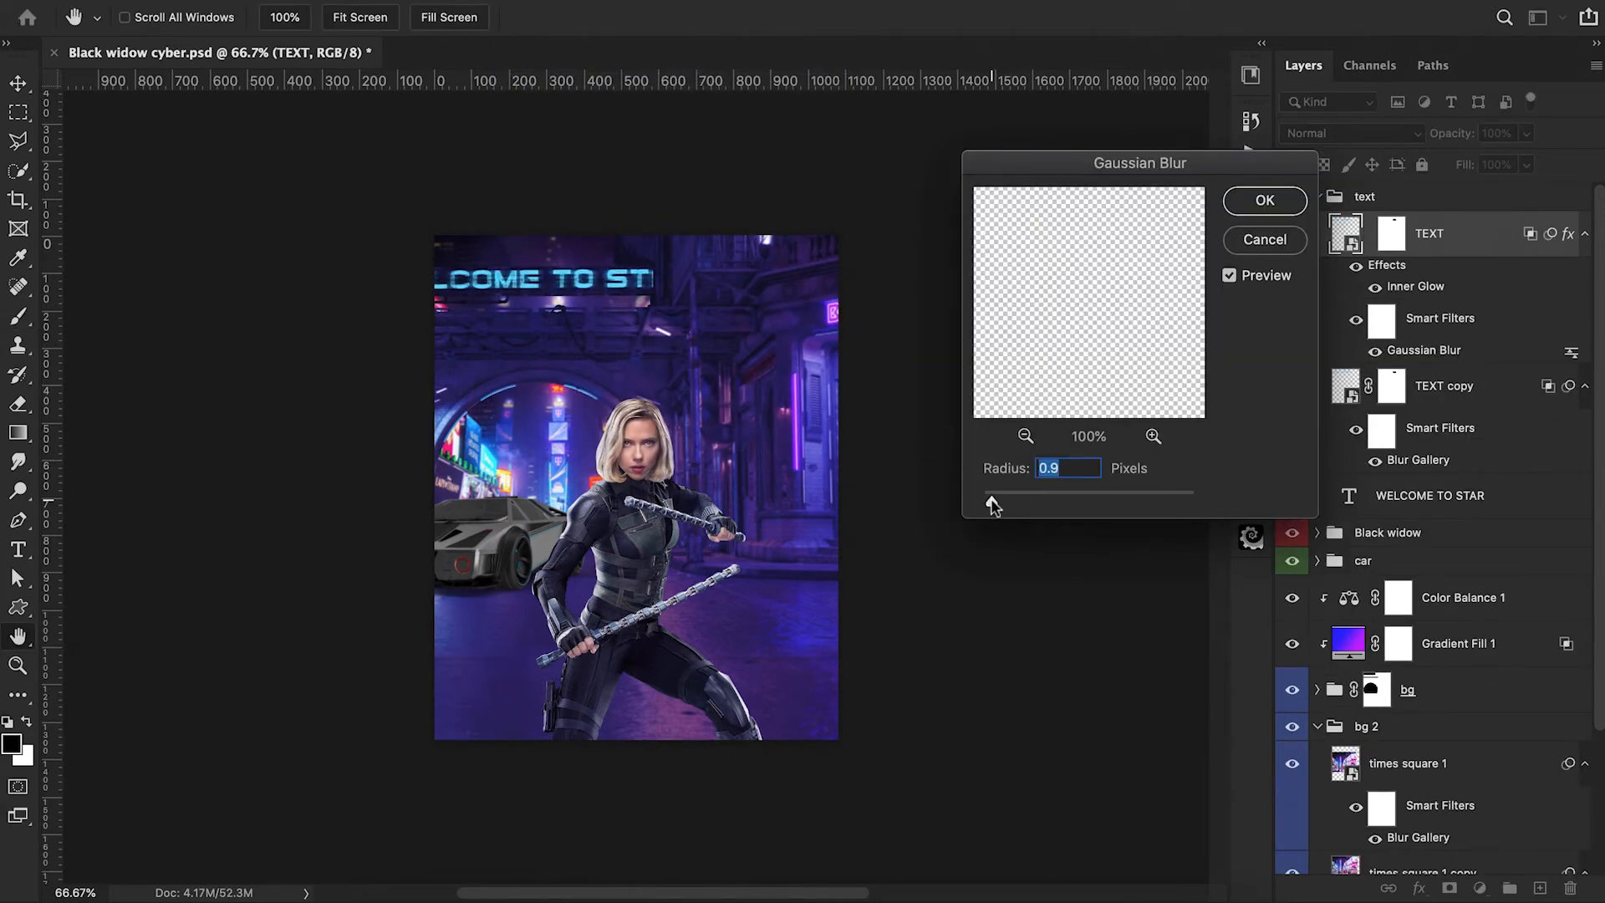
pyautogui.click(1262, 200)
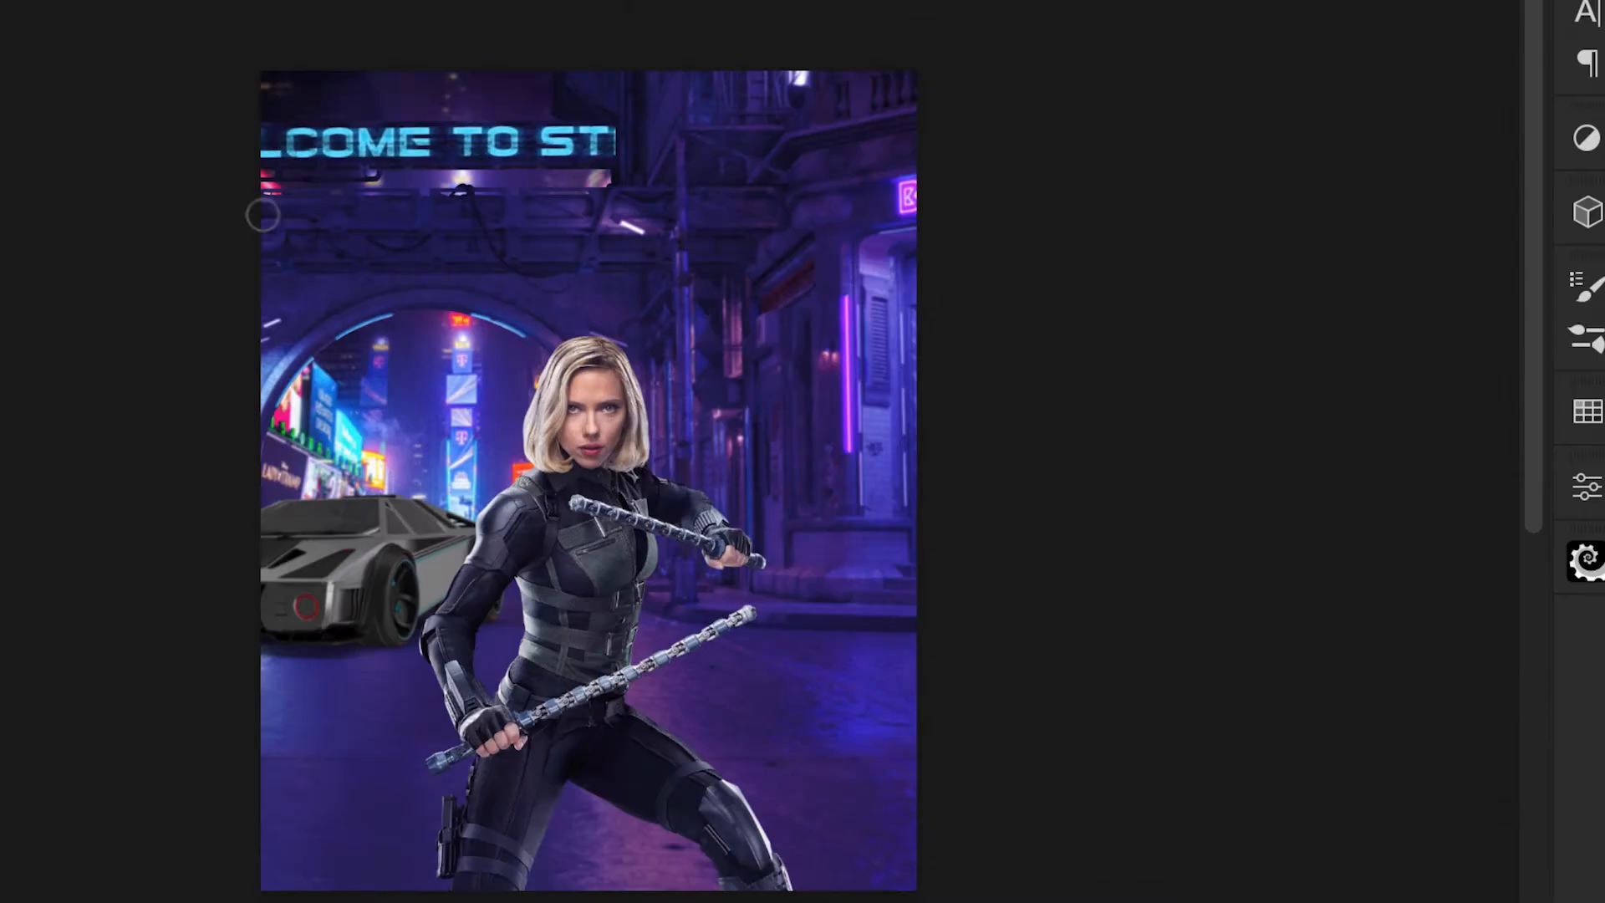
# Undo the last two brush strokes around the sign
pyautogui.hotkey('ctrl', 'z')
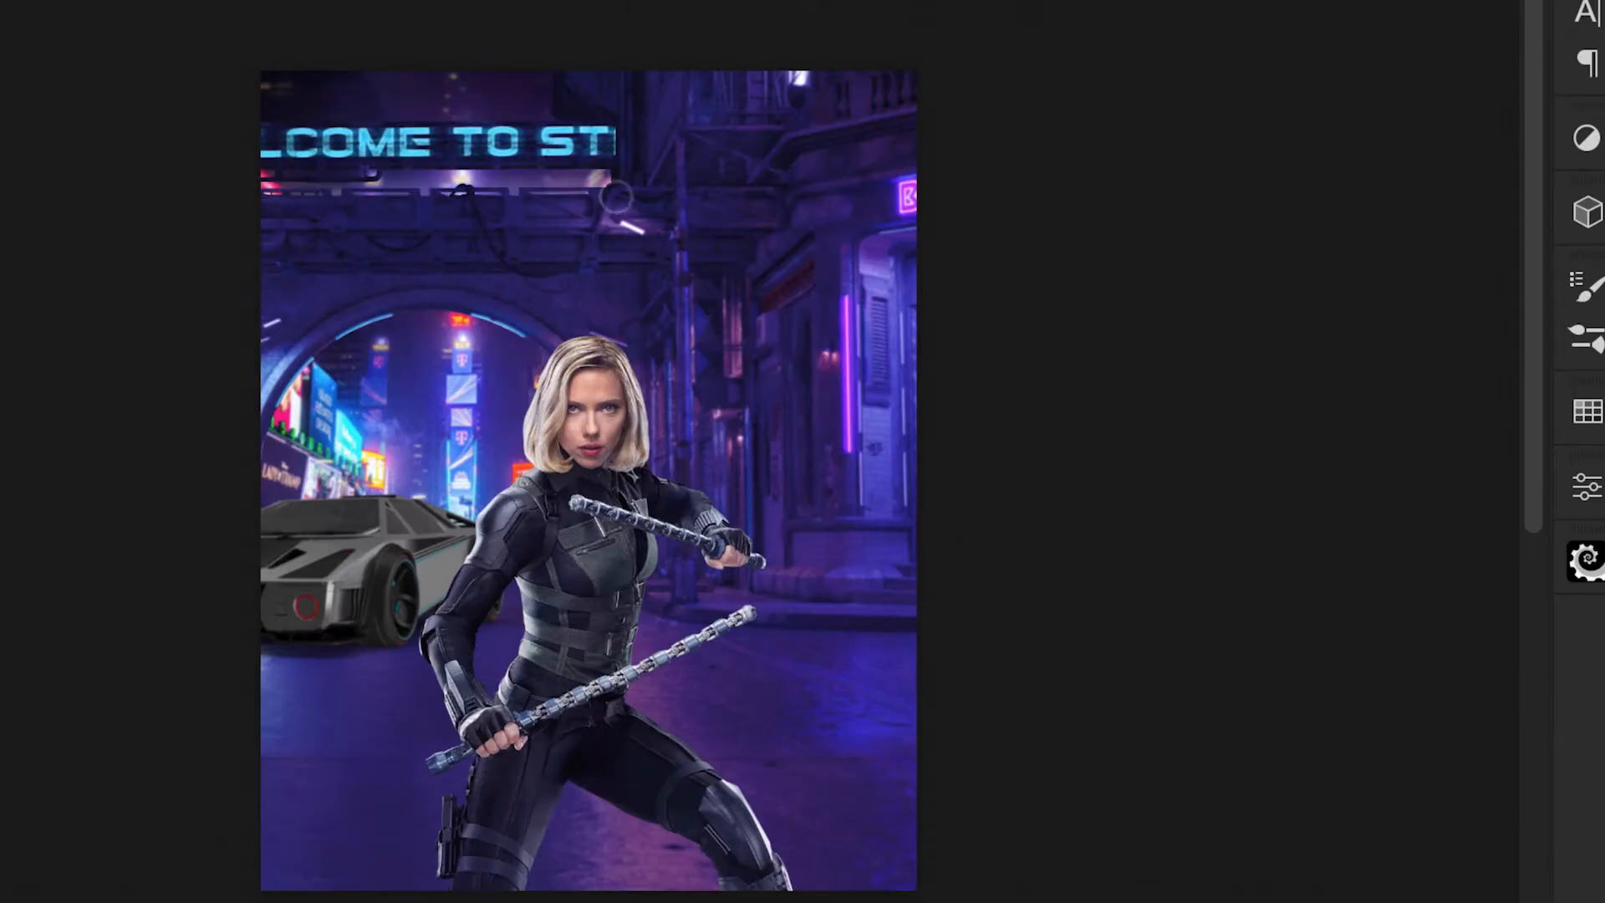
pyautogui.hotkey('ctrl', 'z')
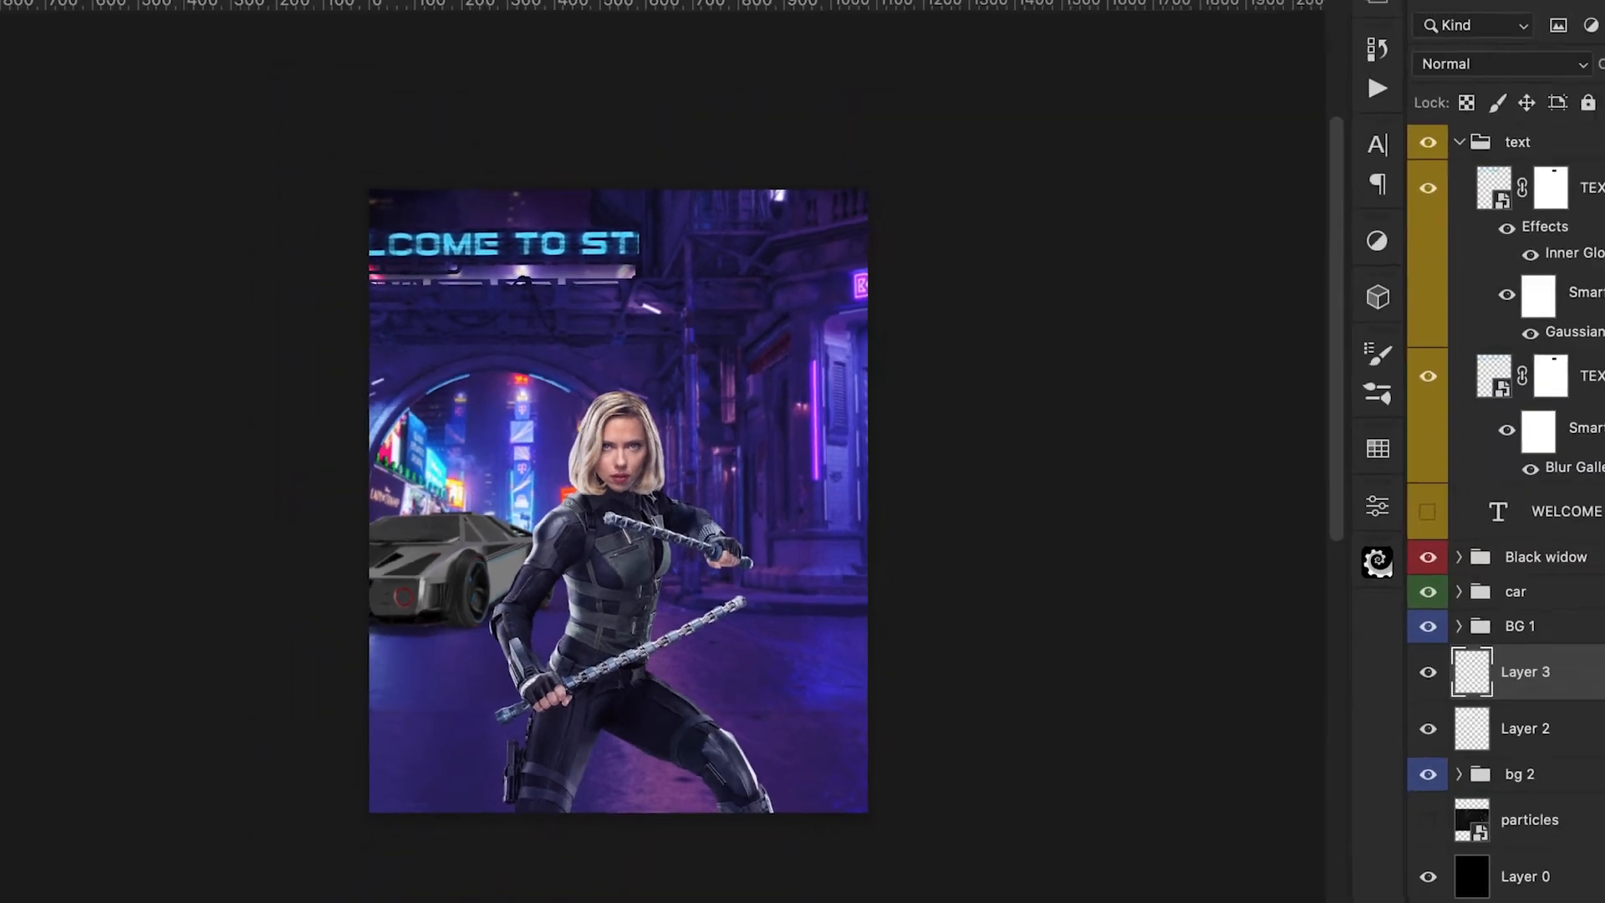
# Set the foreground colour to light blue and move Layer 3 above the text group, collapsing that group
pyautogui.click(12, 770)
pyautogui.click(1298, 191)
pyautogui.moveTo(1070, 63)
pyautogui.mouseDown()
pyautogui.moveTo(1136, 26)
pyautogui.moveTo(1245, 25)
pyautogui.mouseUp()
pyautogui.click(1479, 52)
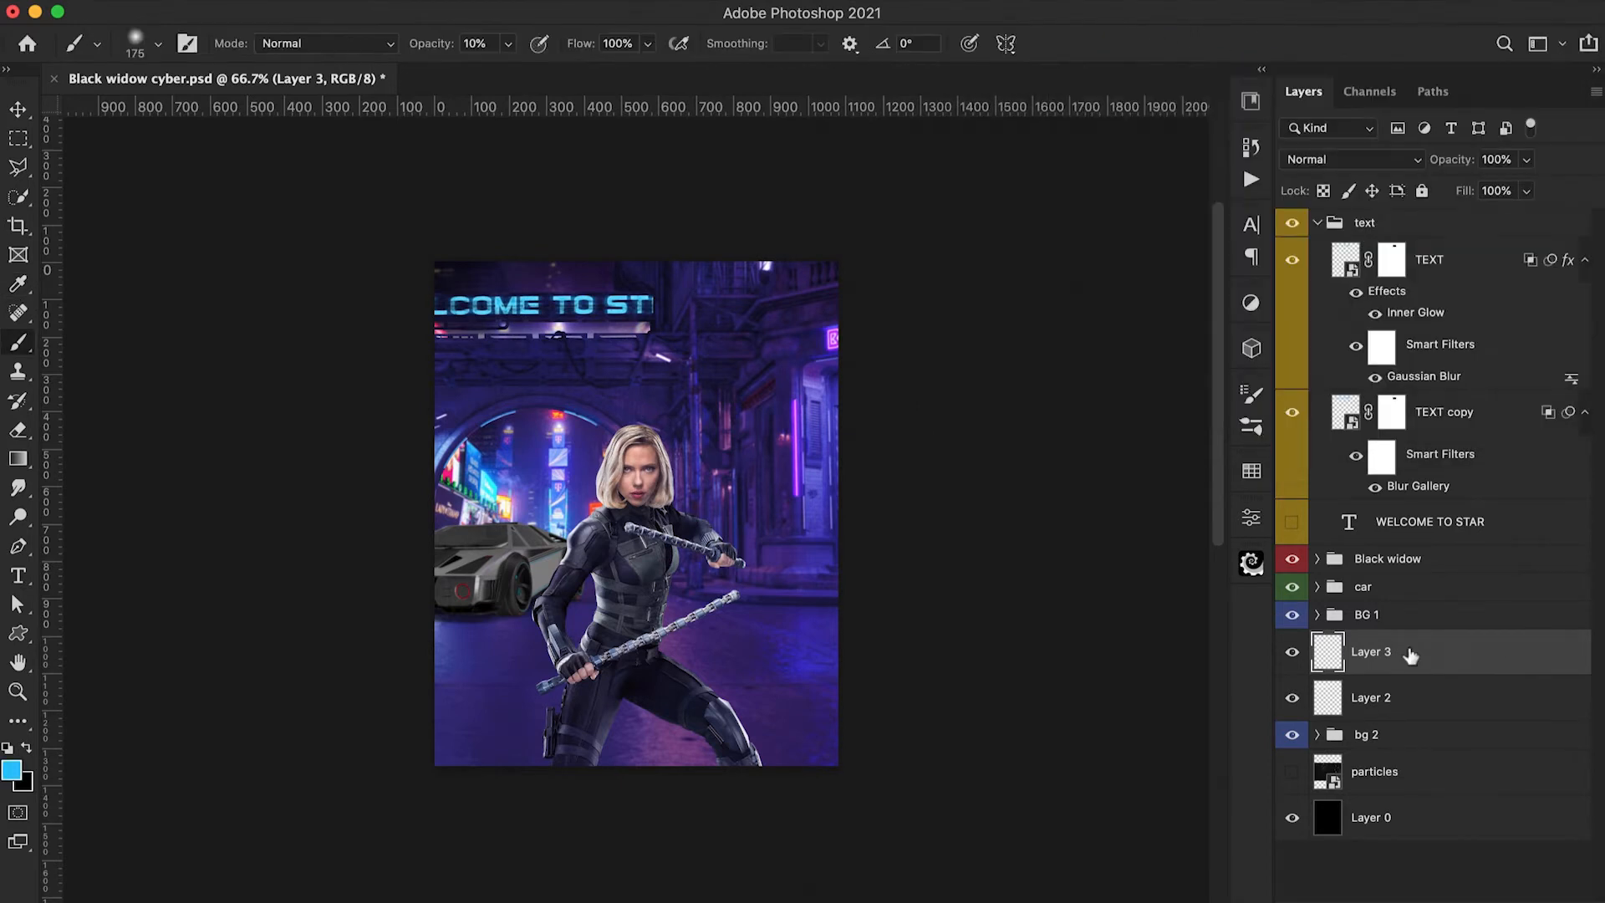
pyautogui.moveTo(1407, 655); pyautogui.dragTo(1381, 241)
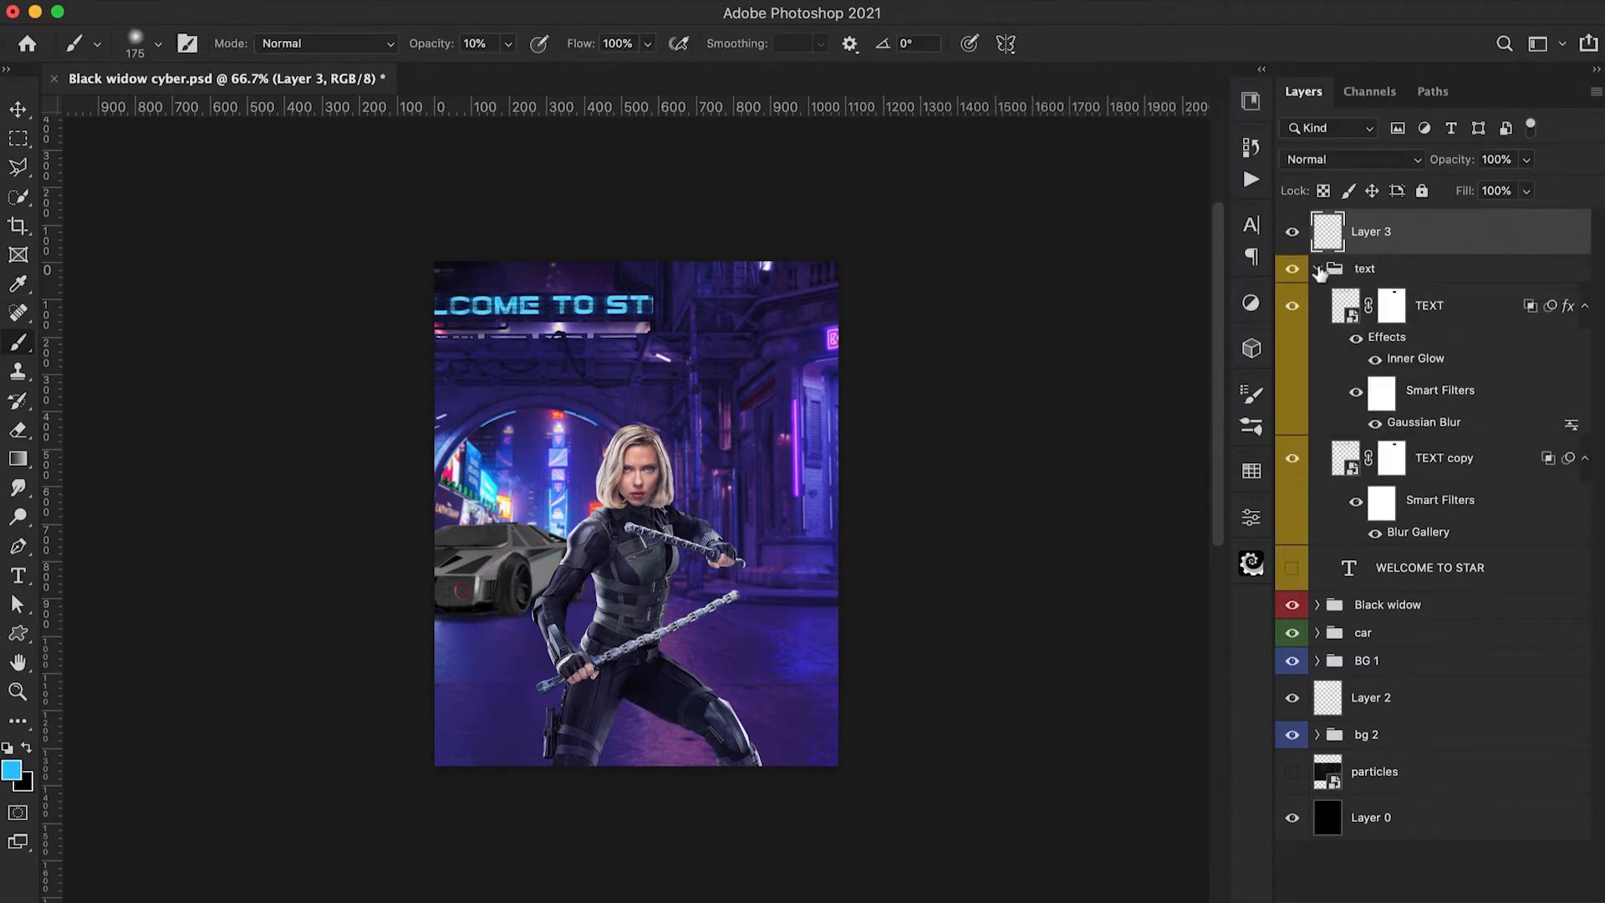
pyautogui.click(1318, 268)
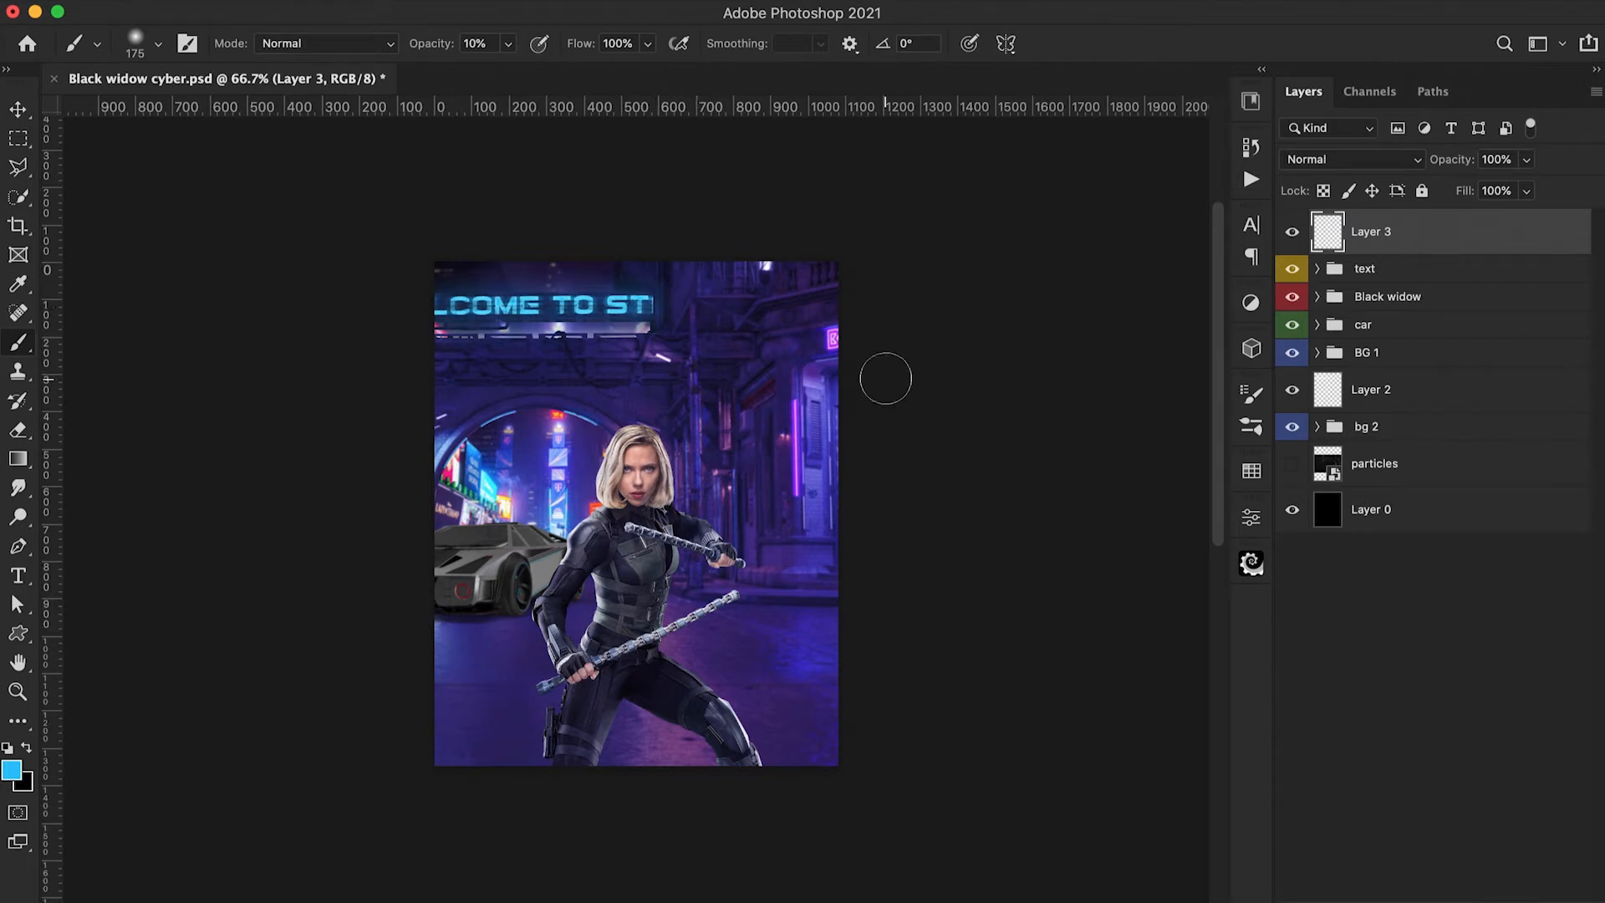
# Paint a straight light blue glow along the sign's lower edge on Layer 3 with a smaller soft brush
pyautogui.press('[')
pyautogui.press('[')
pyautogui.press('[')
pyautogui.press('[')
pyautogui.keyDown('shift'); pyautogui.click(422, 330); pyautogui.keyUp('shift')
pyautogui.keyDown('shift'); pyautogui.click(643, 328); pyautogui.keyUp('shift')
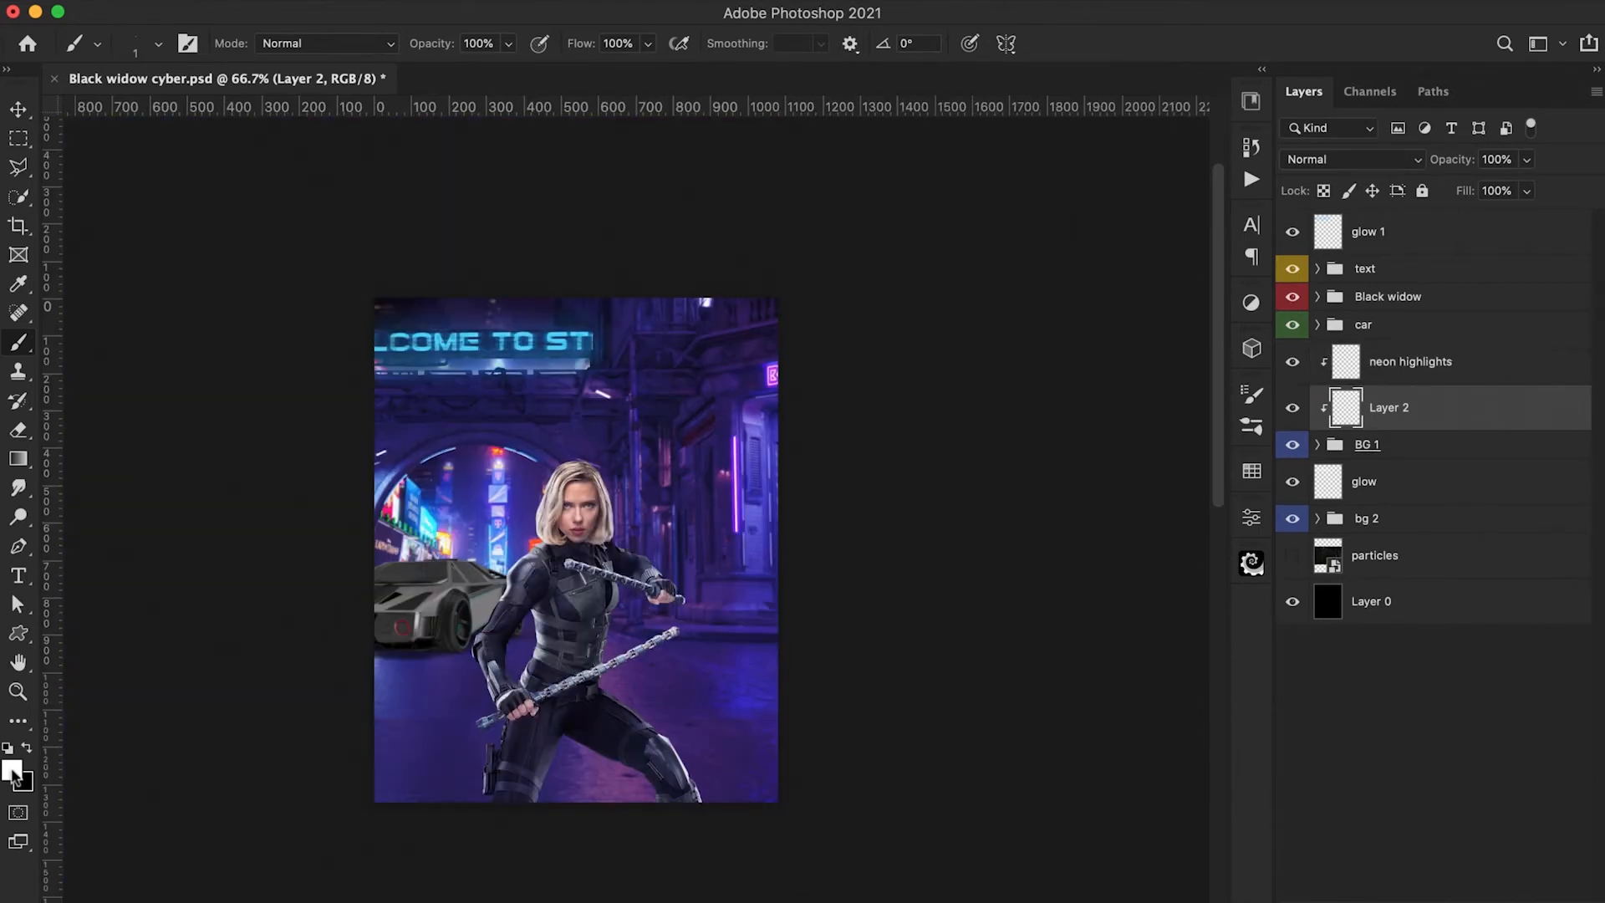
# Set the painting colour to purple d200ff for Layer 2 and magenta f000ff for the clipped Layer 3
pyautogui.click(11, 769)
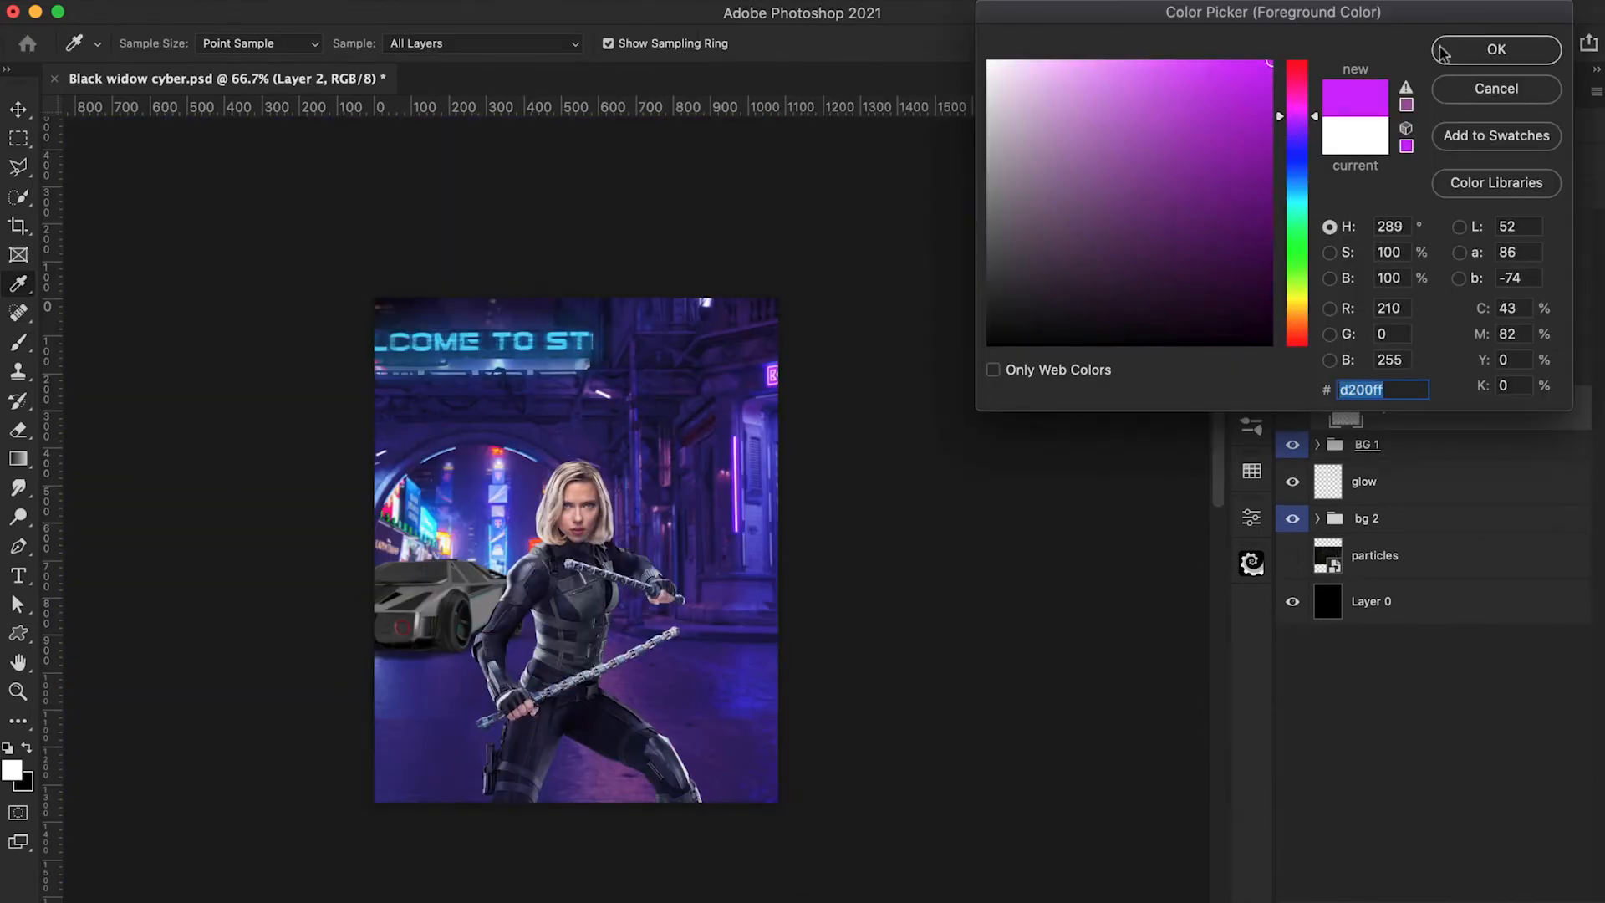
pyautogui.click(1443, 51)
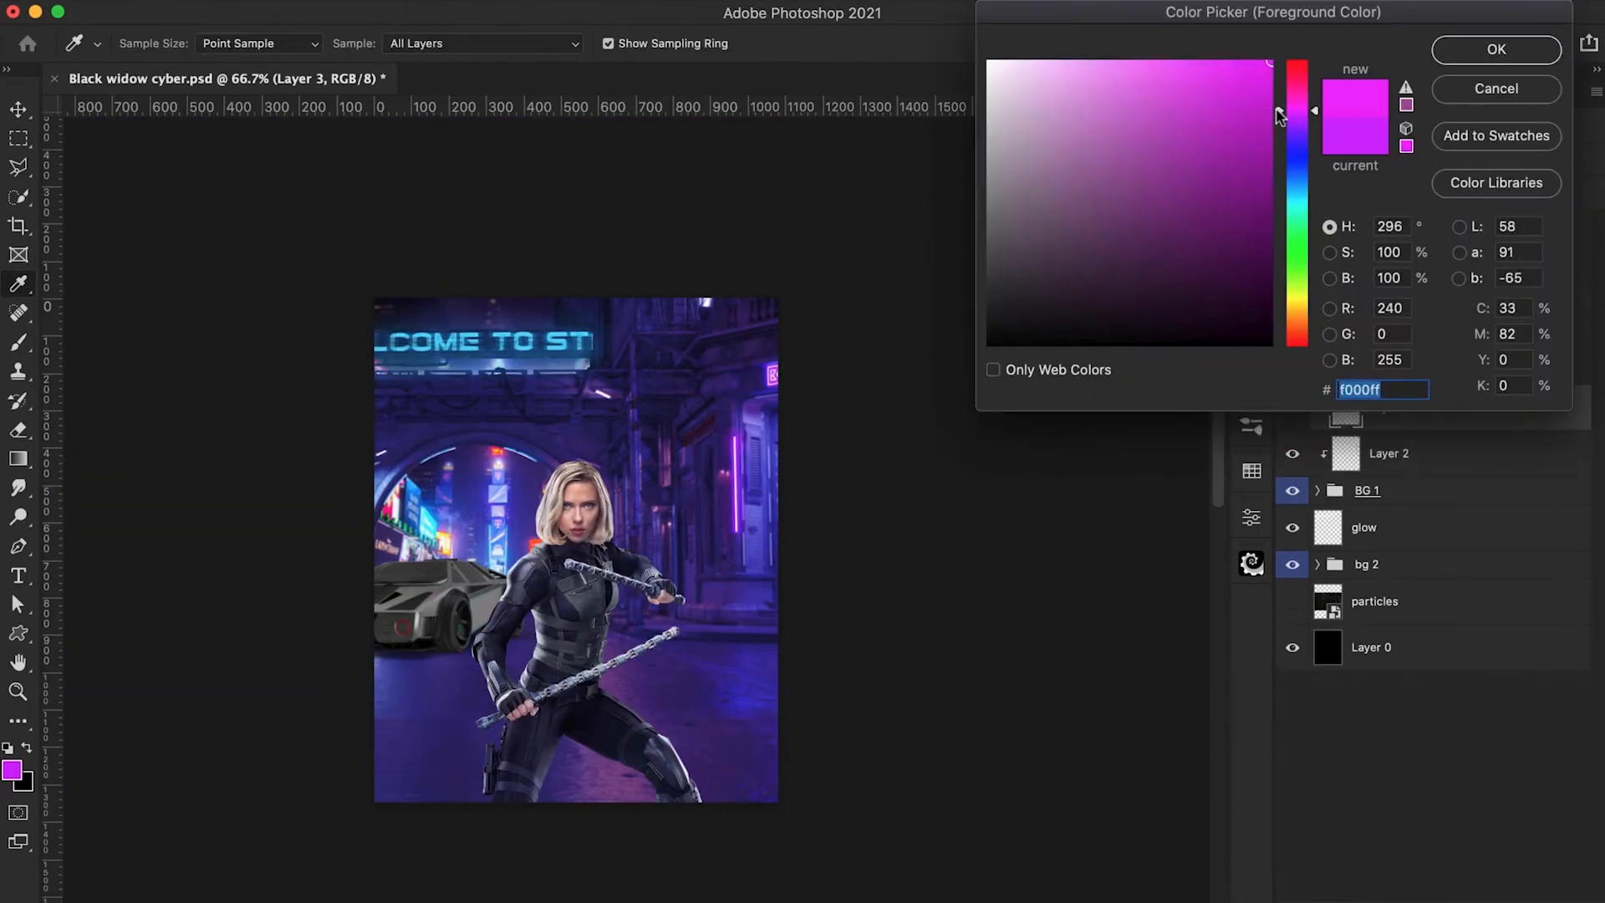
pyautogui.click(1493, 43)
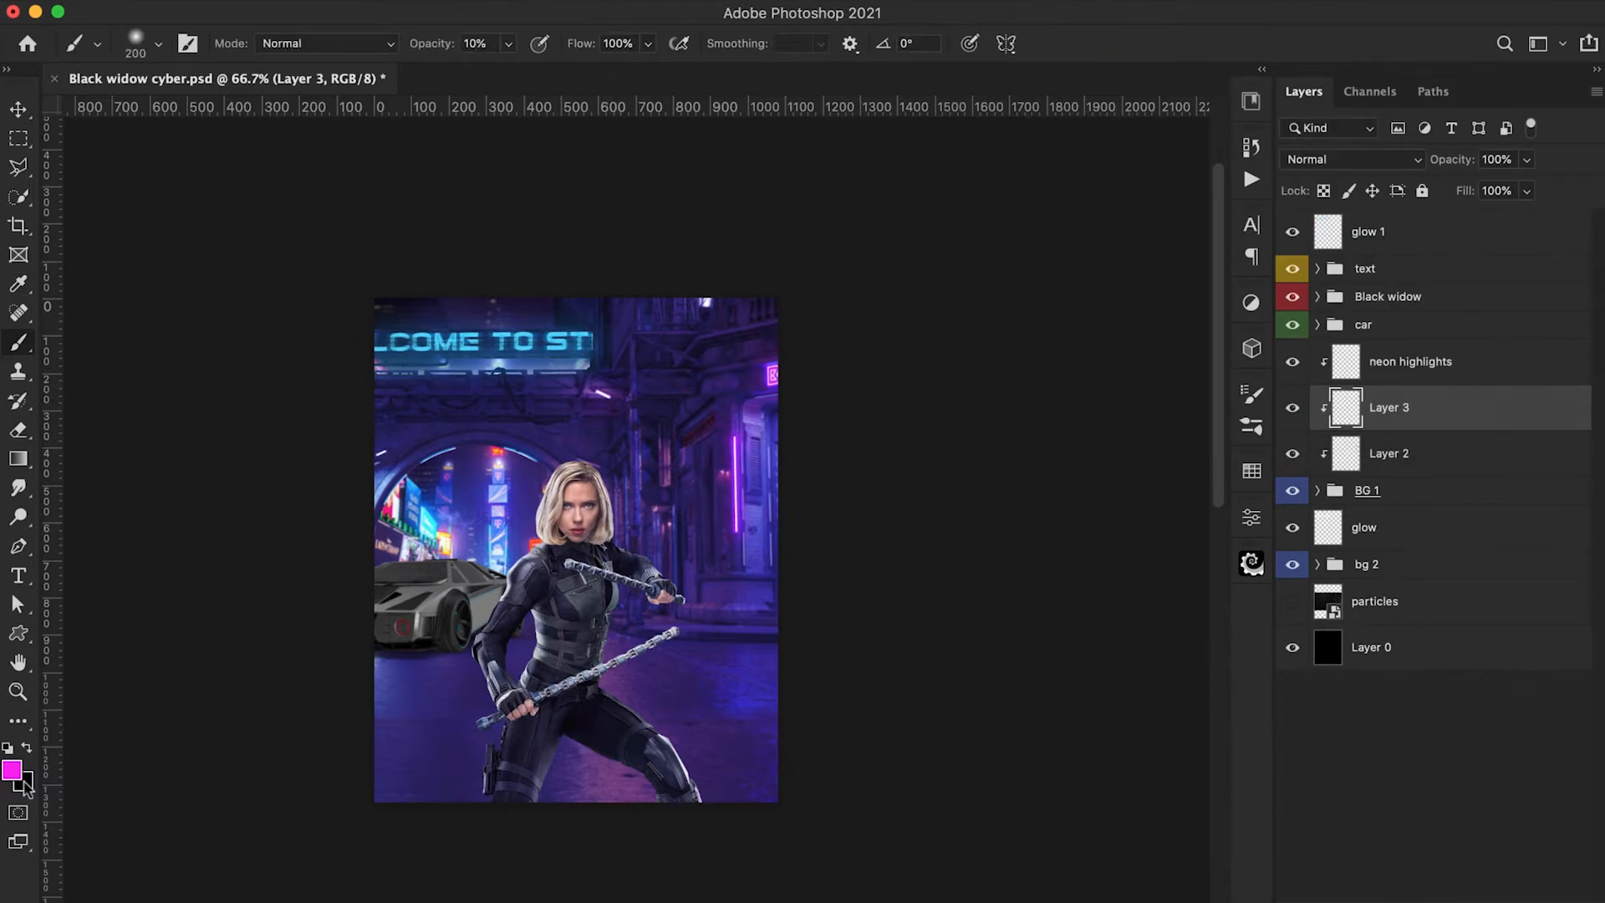
# Set the foreground colour to a fully saturated cyan, hue 181°, for the new layer in the bg 2 group
pyautogui.click(24, 780)
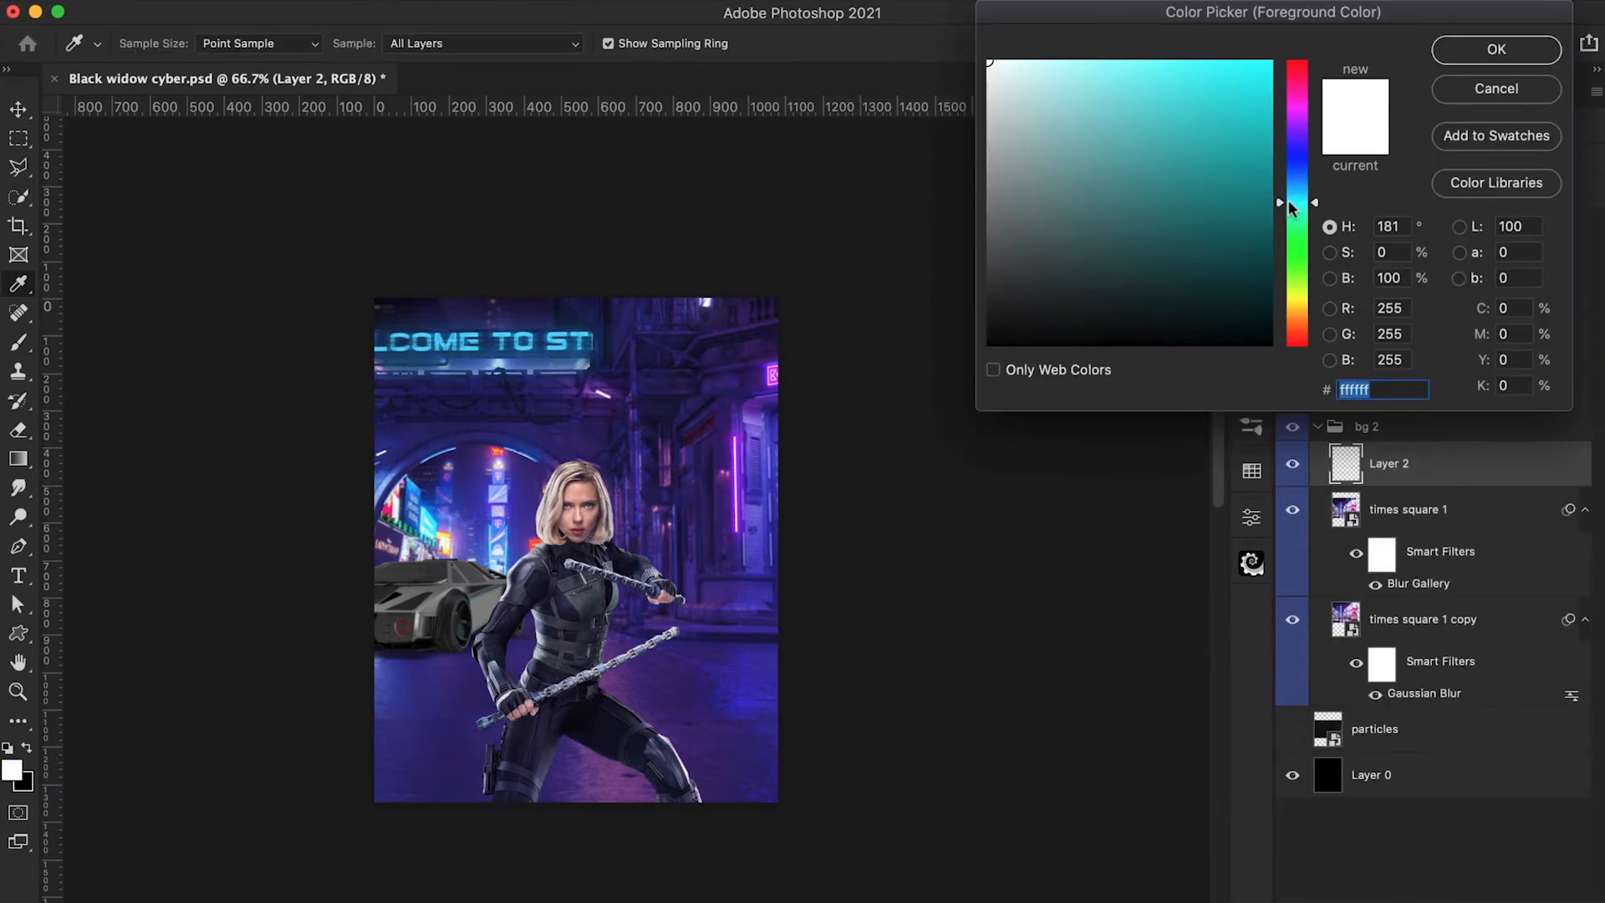
pyautogui.click(1271, 63)
pyautogui.click(1494, 47)
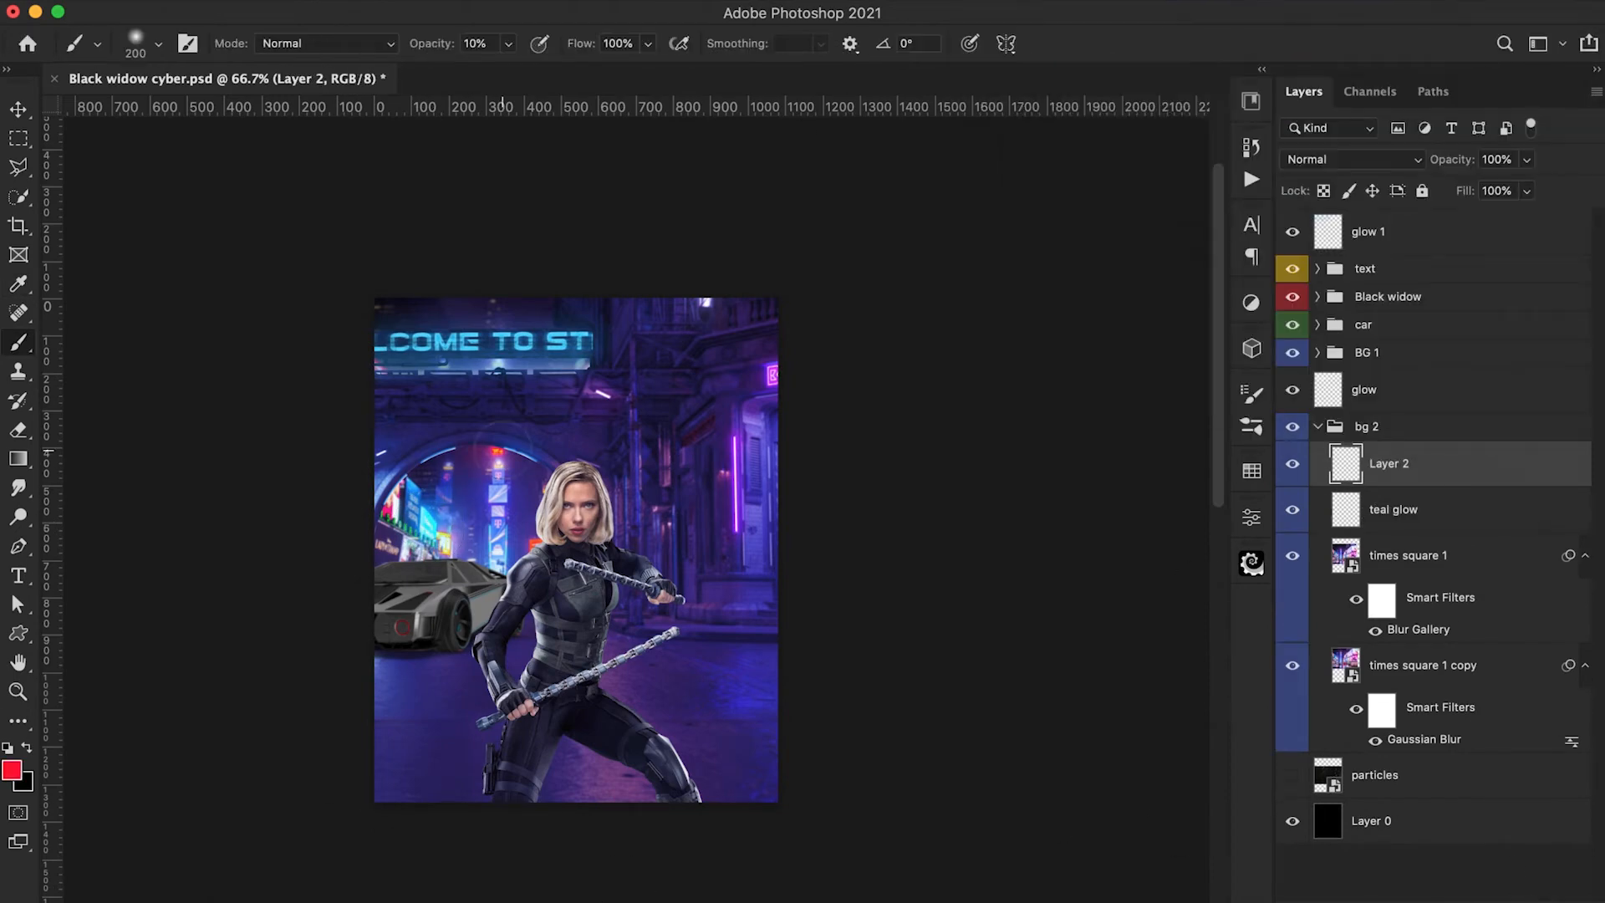
# Rename the layer above teal glow in the bg 2 group as "red g"
pyautogui.write('red g]]]]')
pyautogui.press('Return')
pyautogui.doubleClick(1391, 463)
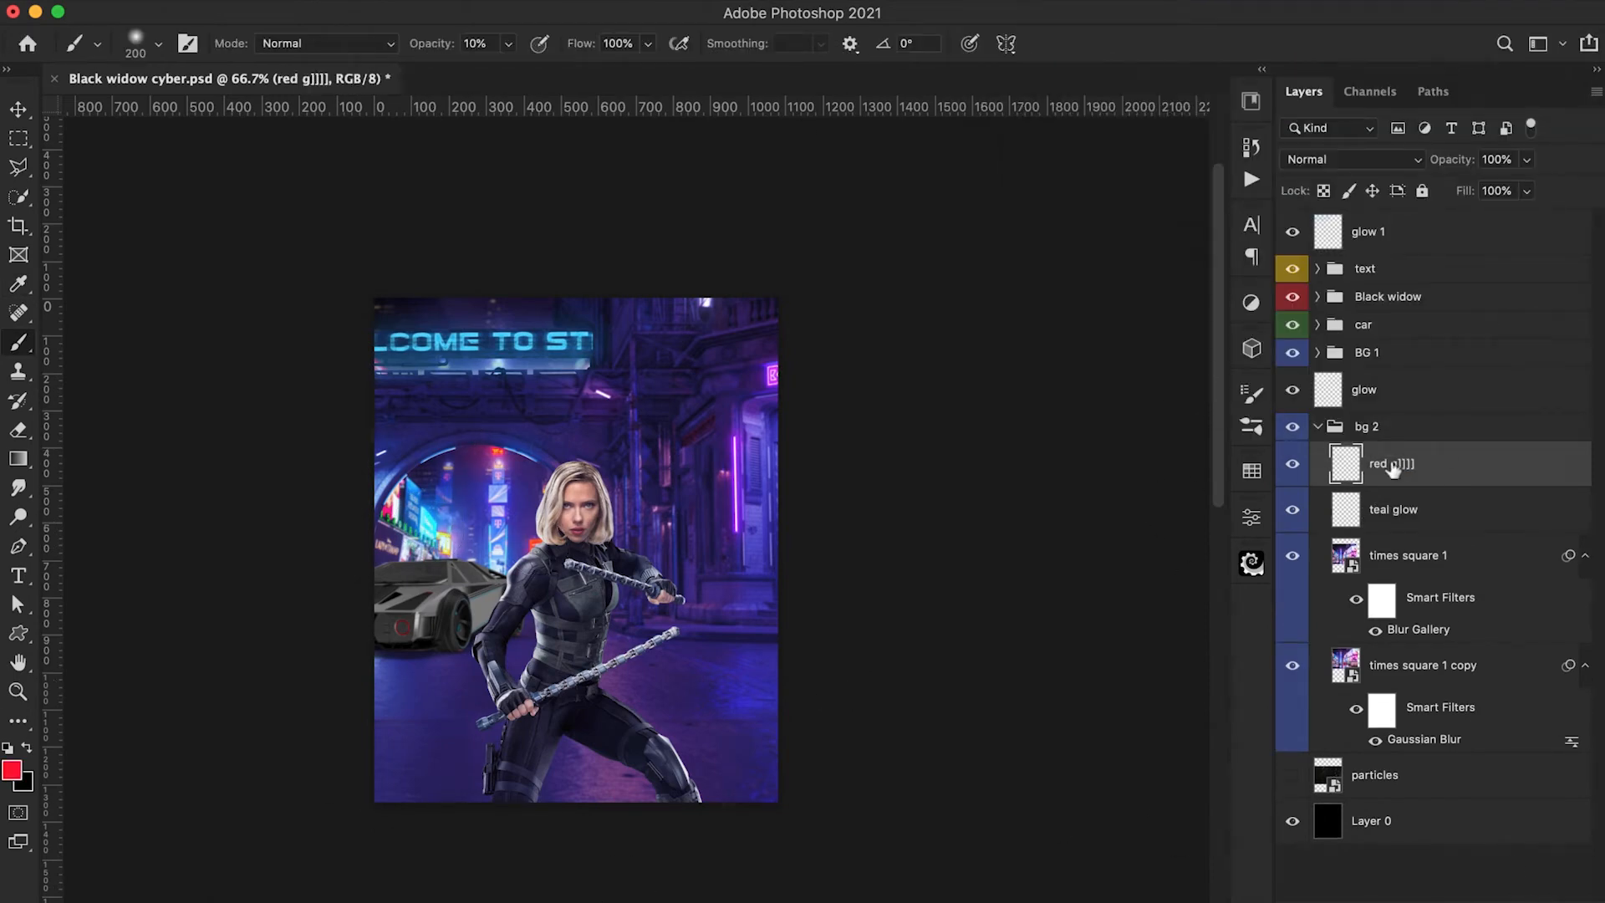
pyautogui.write('red g')
pyautogui.press('Return')
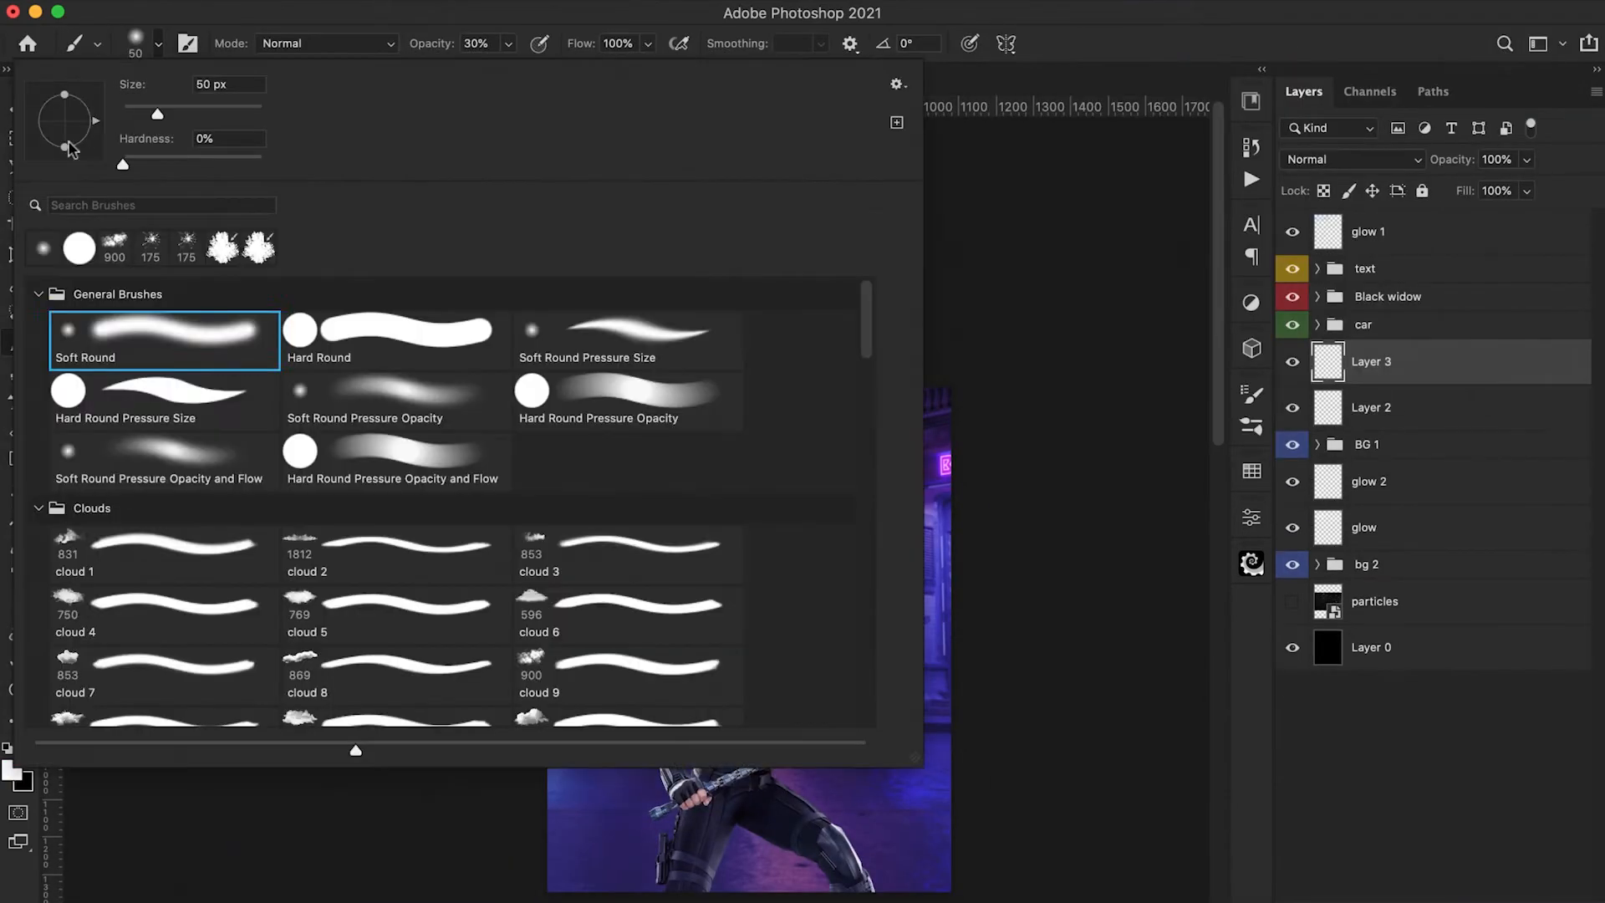
# Angle the soft round brush to -25° and enlarge it to 900 px for a broad blue glow on Layer 4
pyautogui.hotkey('shift', 'Right')
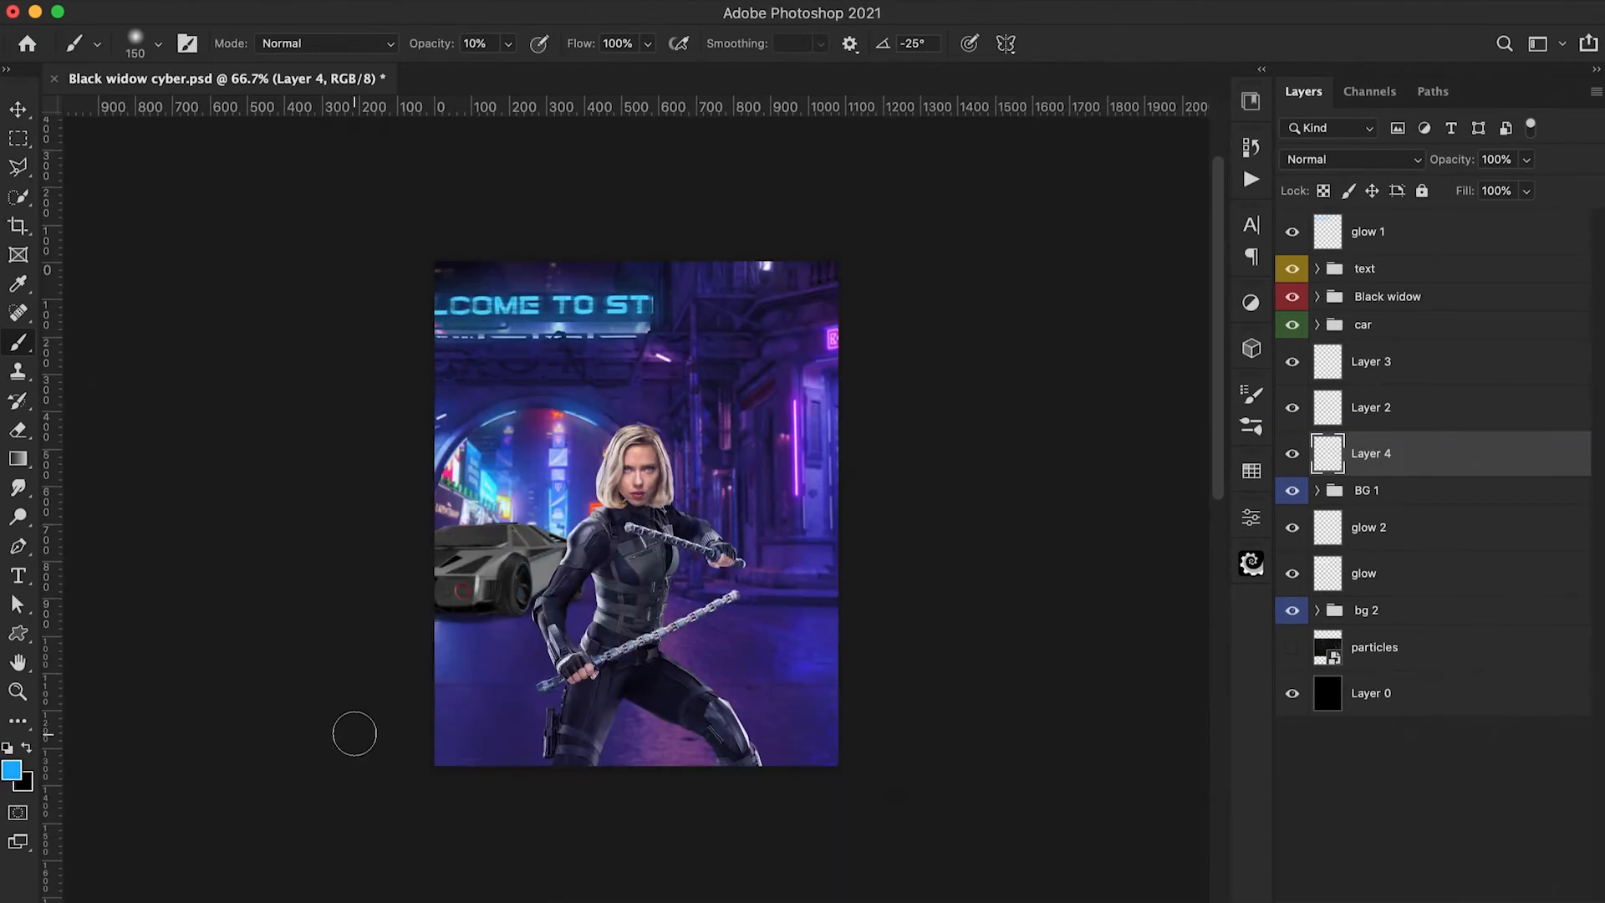
pyautogui.press(']')
pyautogui.press(']')
pyautogui.press(']')
pyautogui.press(']')
pyautogui.press(']')
pyautogui.press(']')
pyautogui.press(']')
pyautogui.press(']')
pyautogui.press(']')
pyautogui.press(']')
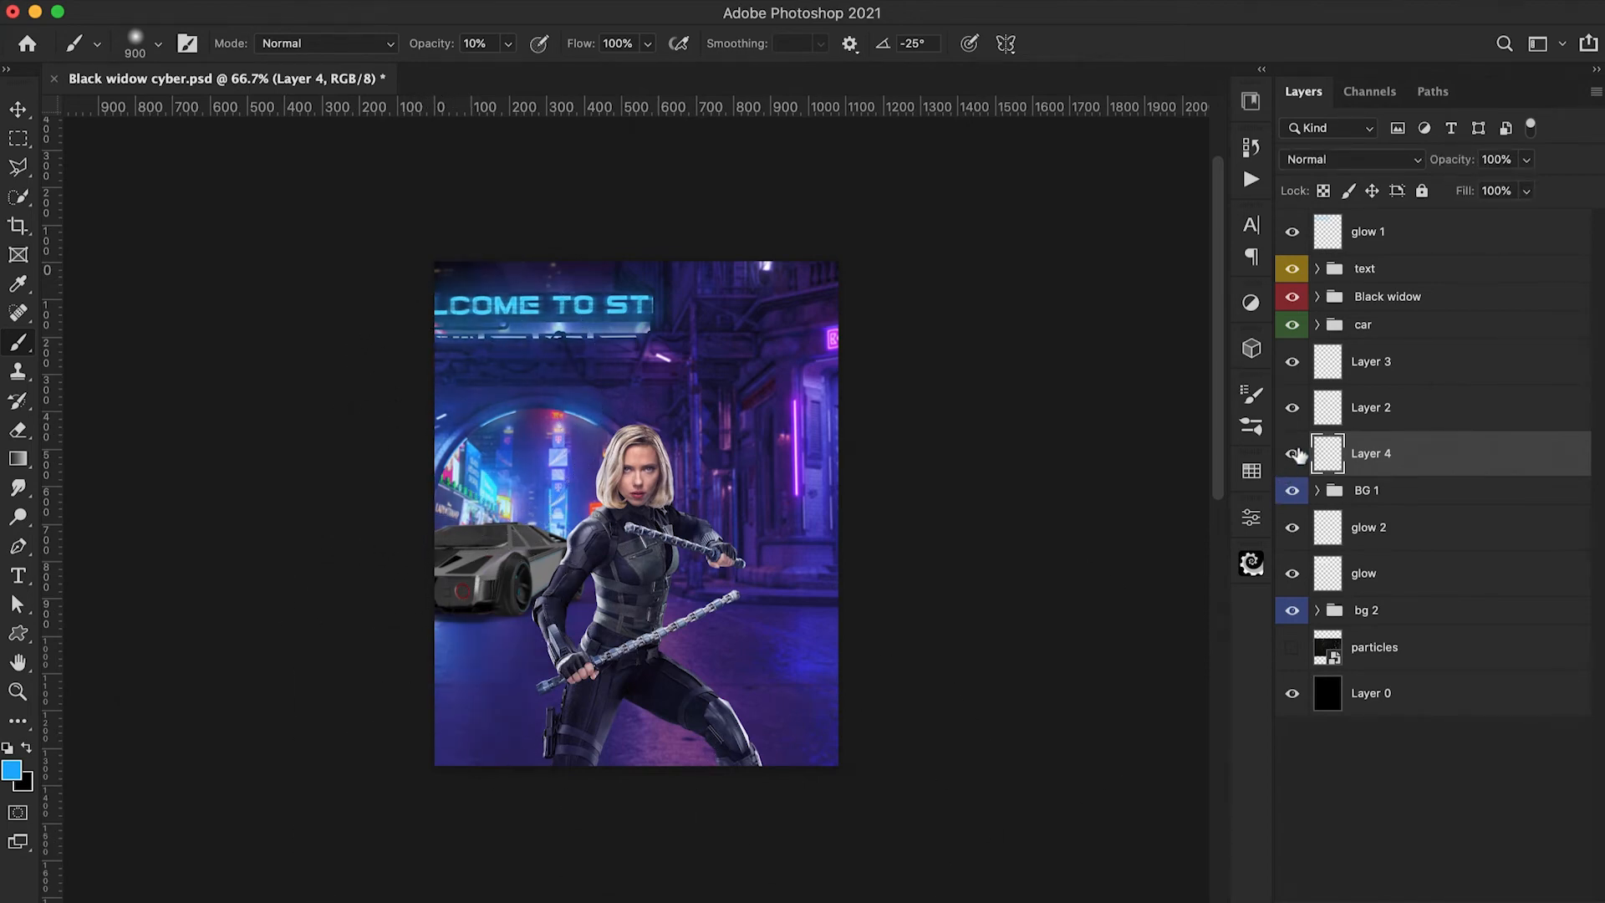
# Restrict Layer 4's glow with Blend If by raising the underlying layer's dark limit, and rename the layer "left glow"
pyautogui.doubleClick(1436, 460)
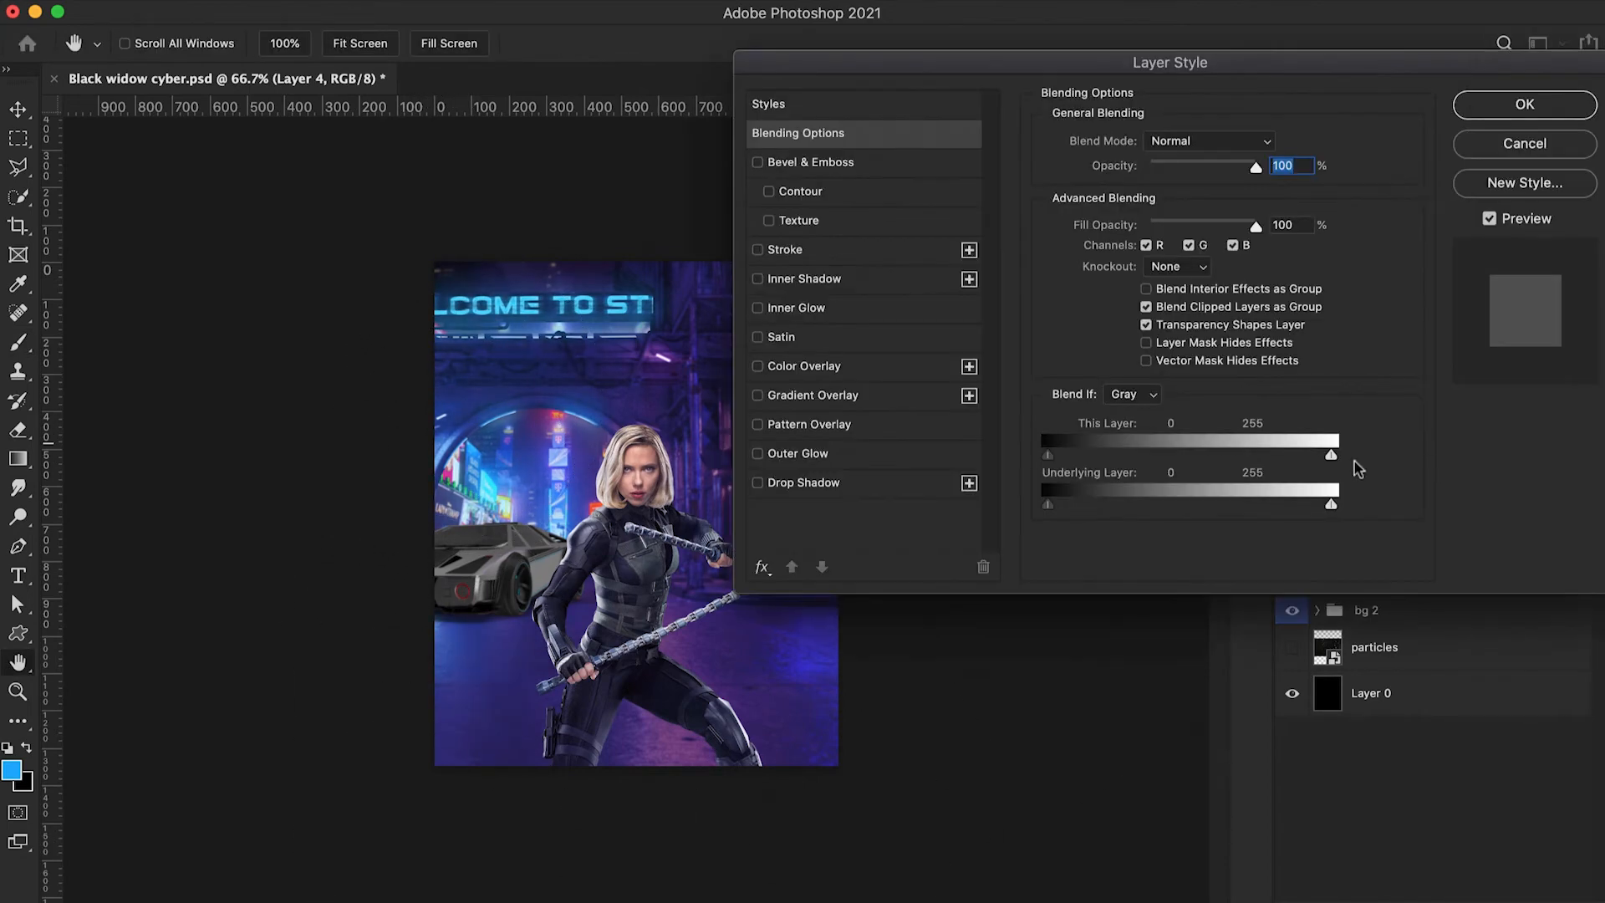
pyautogui.moveTo(1048, 506); pyautogui.dragTo(1081, 509)
pyautogui.click(1515, 108)
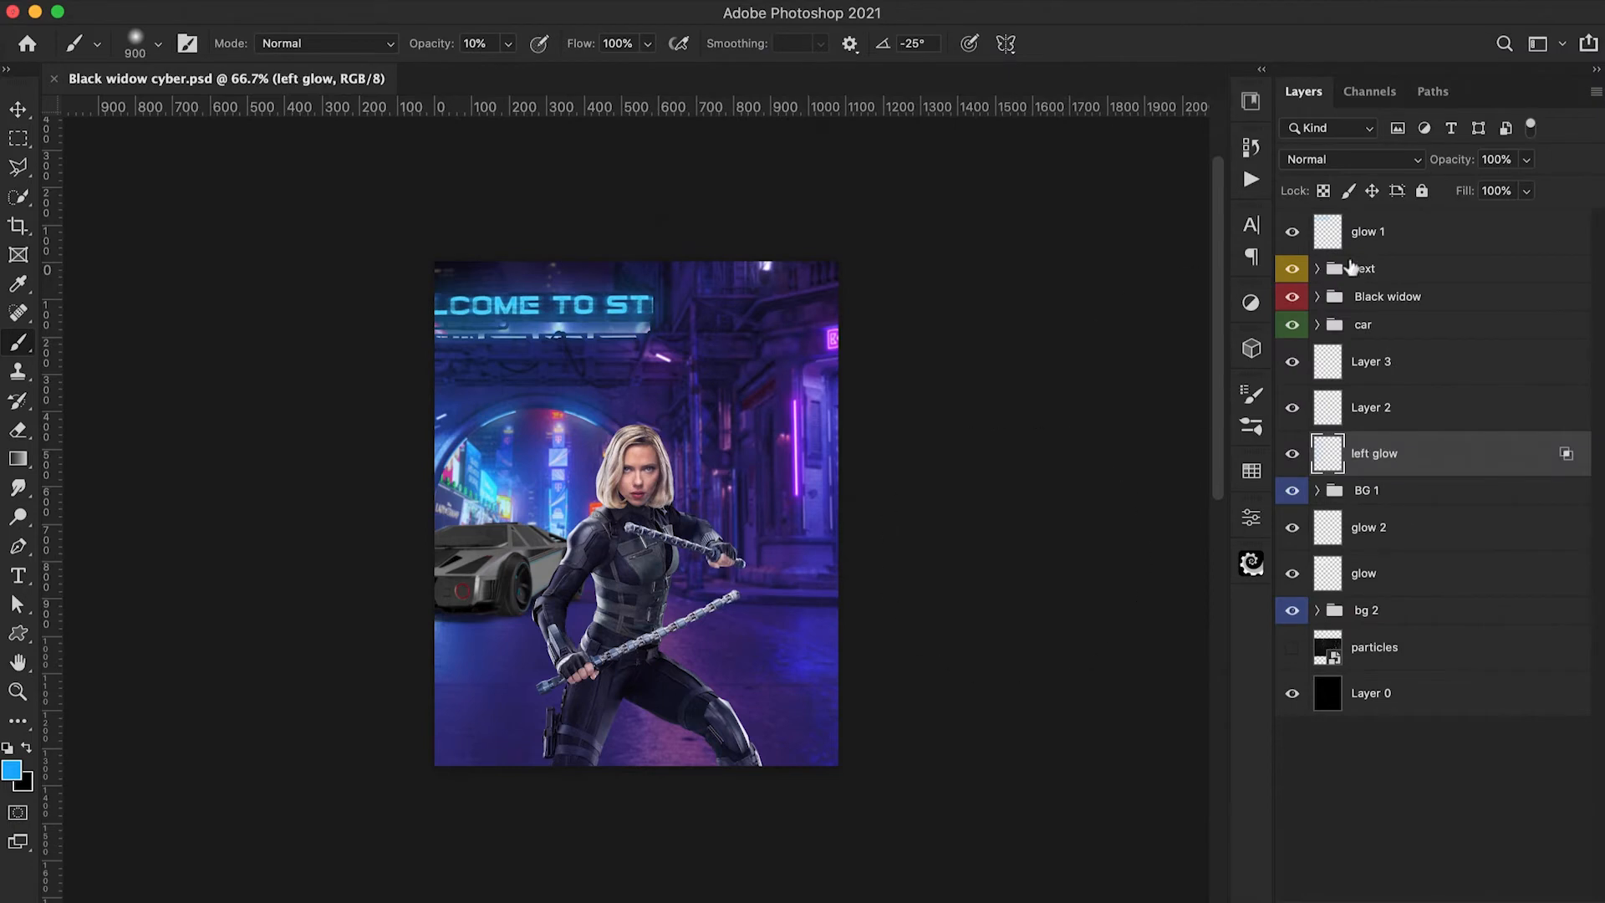
# Hide the Black widow group and add a Levels adjustment clipped above the neon highlights layer in the BG 1 group
pyautogui.click(1292, 298)
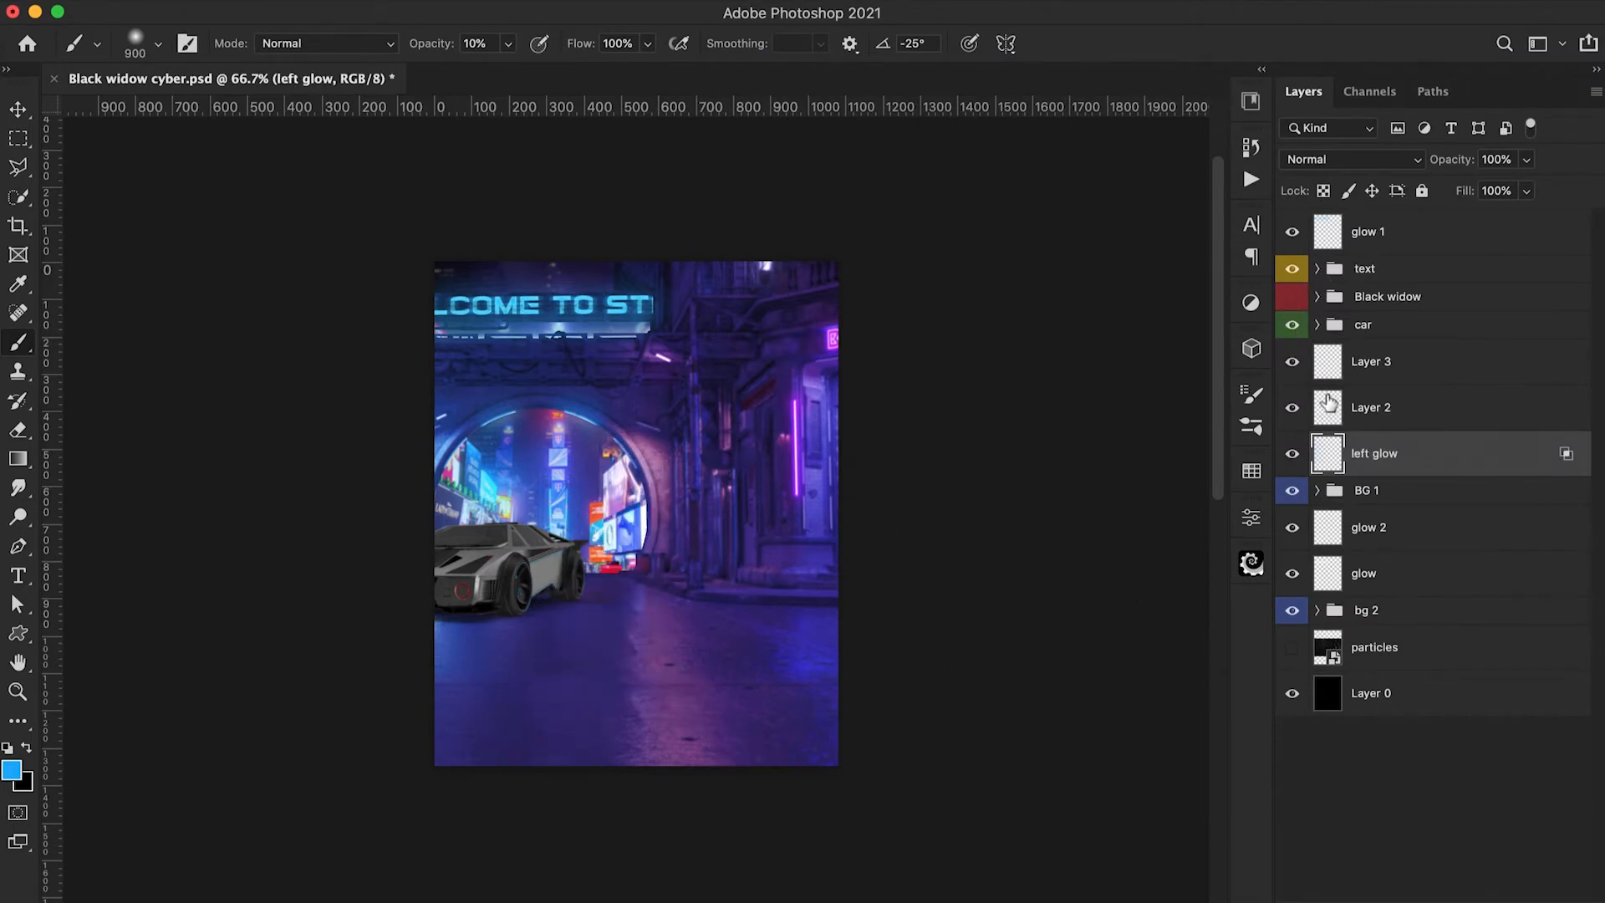
pyautogui.click(1375, 495)
pyautogui.click(1317, 491)
pyautogui.click(1436, 528)
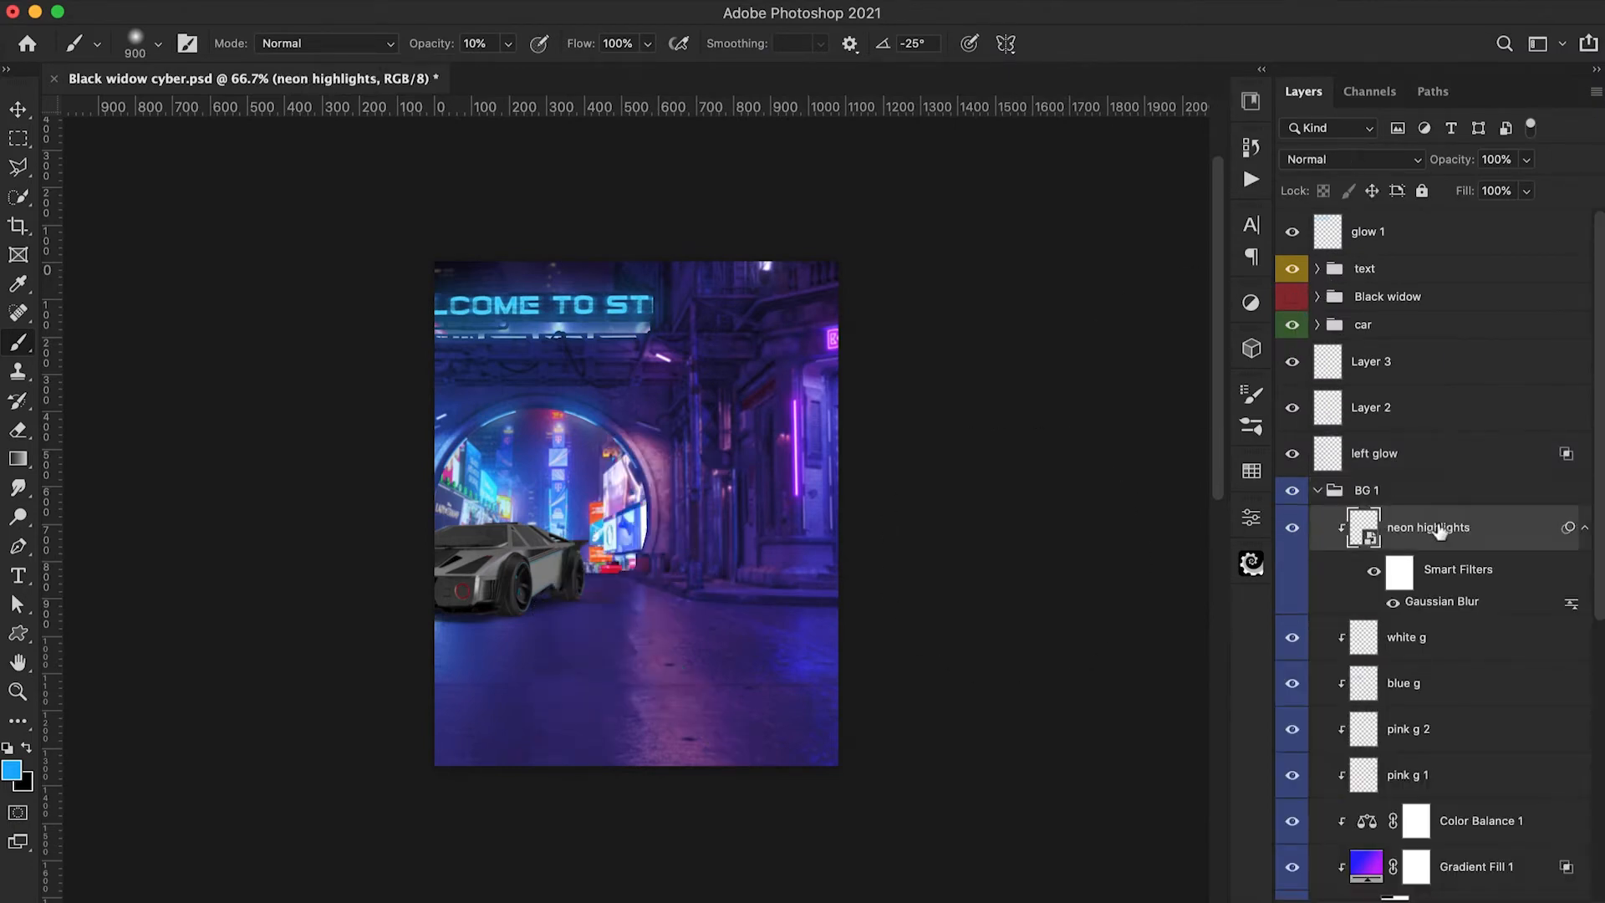
pyautogui.click(1432, 900)
pyautogui.click(1434, 577)
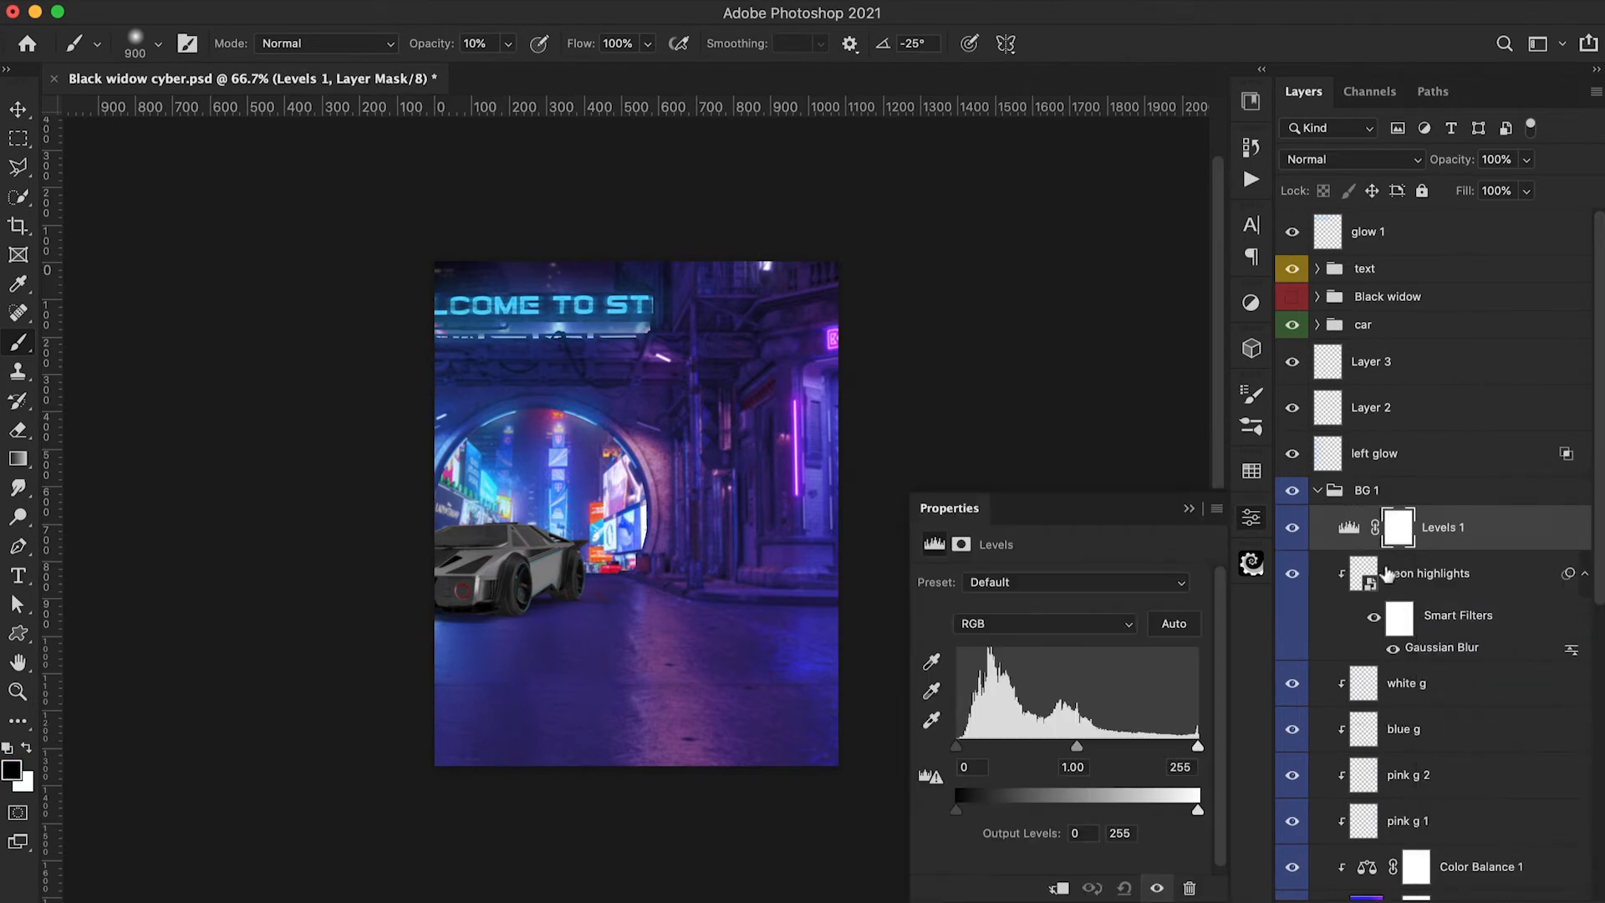
pyautogui.keyDown('alt'); pyautogui.click(1354, 561); pyautogui.keyUp('alt')
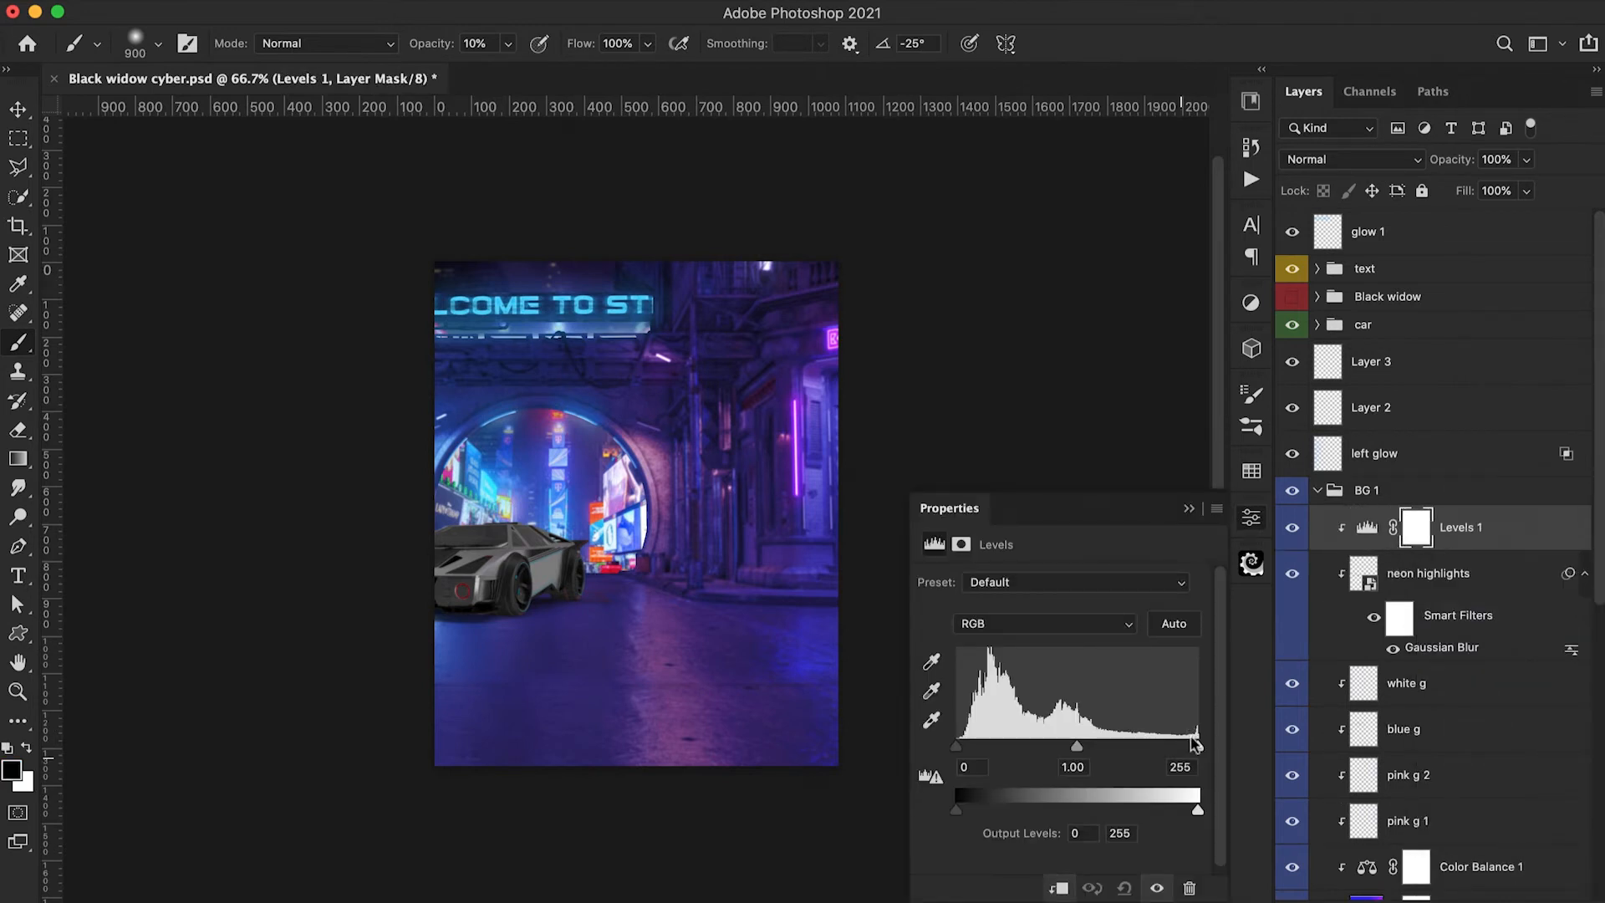
# Brighten the BG 1 group's Levels adjustment by setting its white input level to 238
pyautogui.moveTo(1197, 747); pyautogui.dragTo(1182, 745)
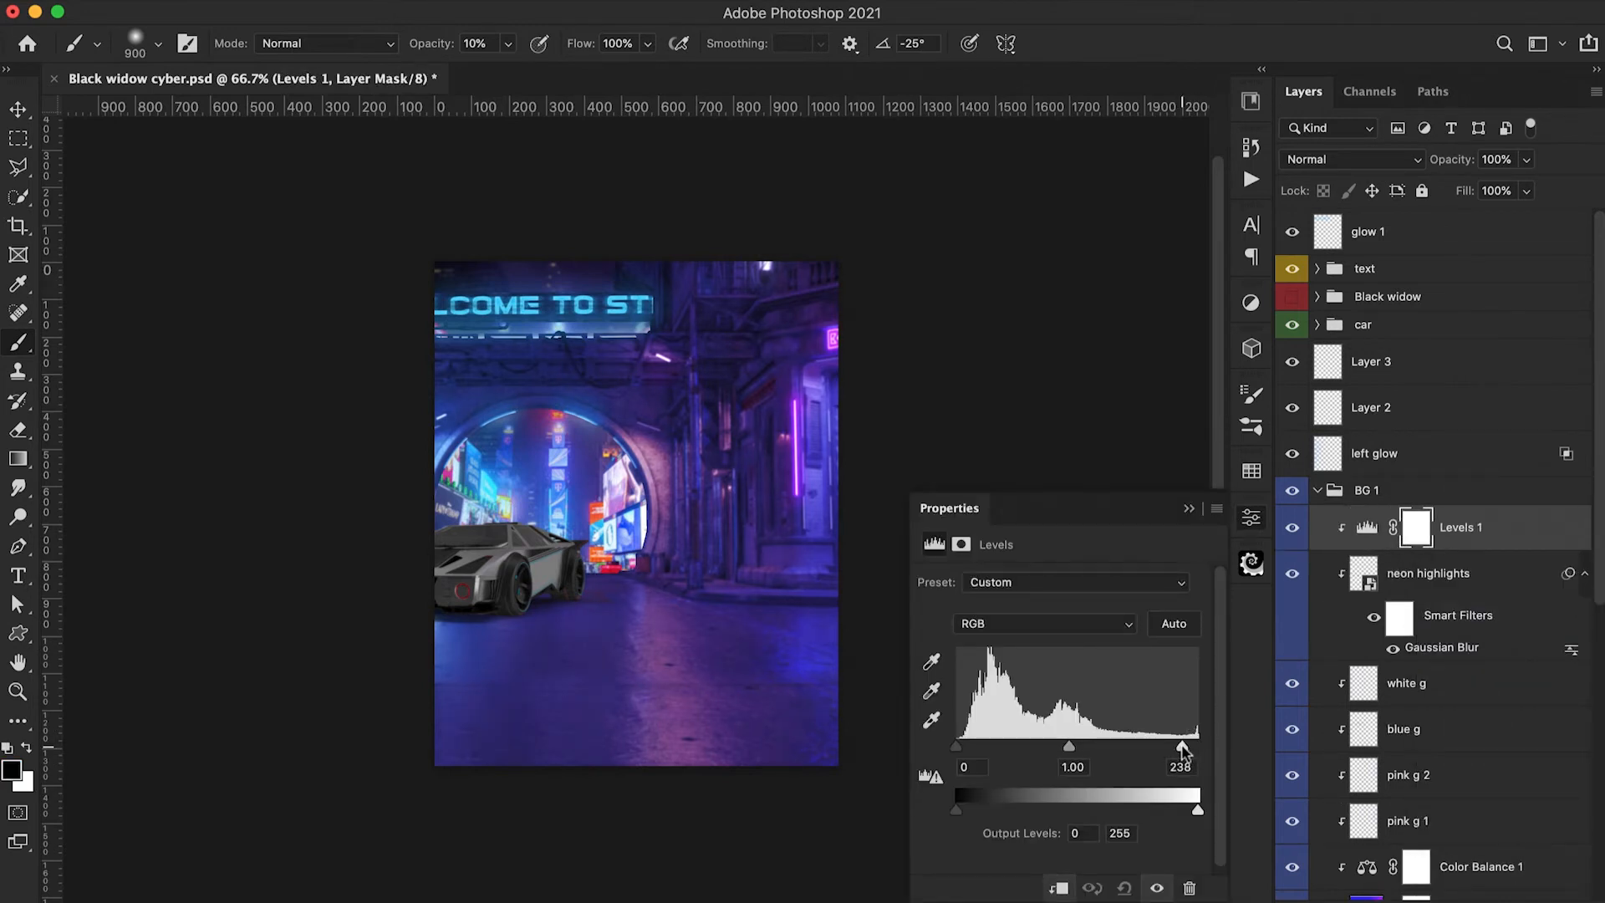
pyautogui.moveTo(955, 746)
pyautogui.mouseDown()
pyautogui.moveTo(974, 746)
pyautogui.moveTo(953, 752)
pyautogui.mouseUp()
pyautogui.click(1188, 508)
# Add a new layer above Levels 1 in BG 1 and prepare a 9 px brush in magenta ea00ff for painting highlights
pyautogui.press('alt+shift+super+n')
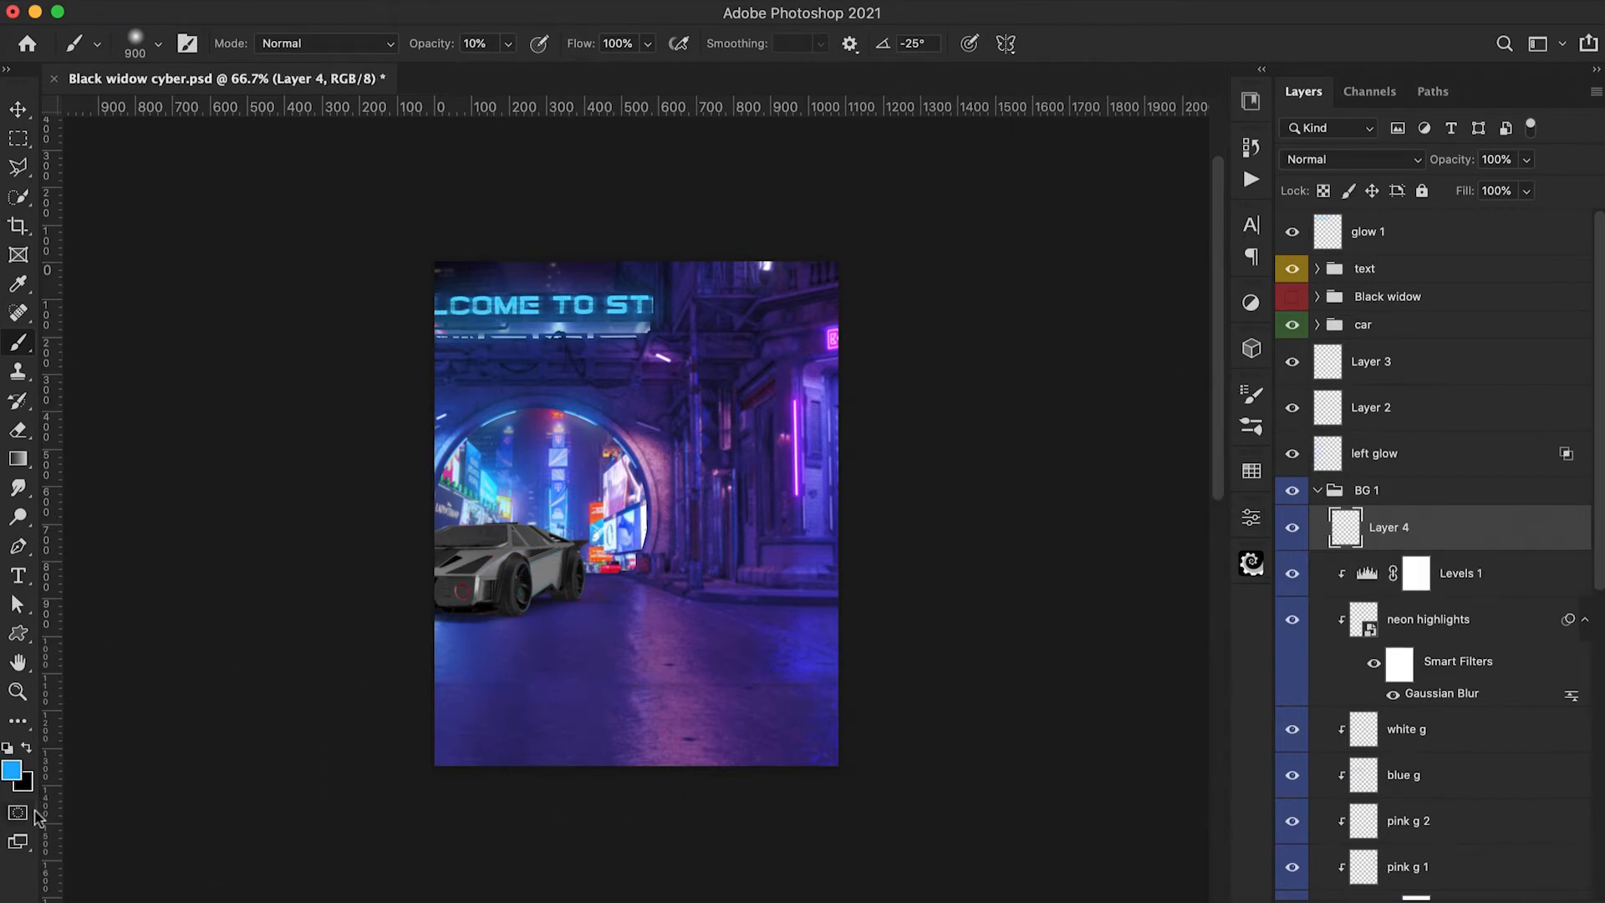
pyautogui.click(11, 769)
pyautogui.click(1301, 115)
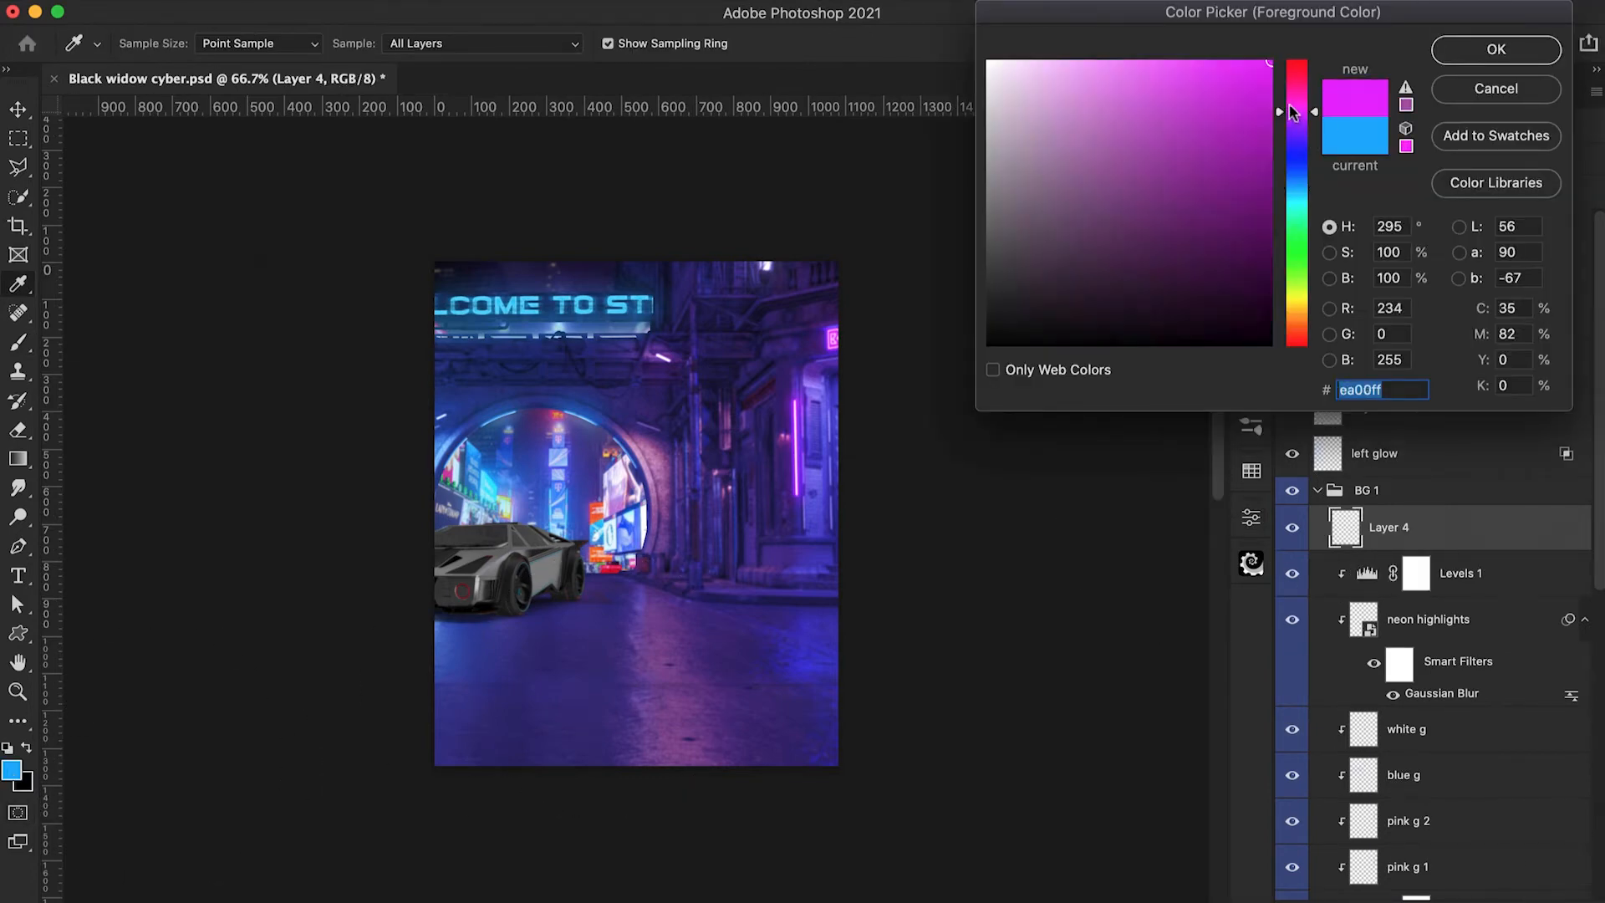
pyautogui.click(1496, 49)
pyautogui.press('b')
pyautogui.scroll(3, 708, 290)
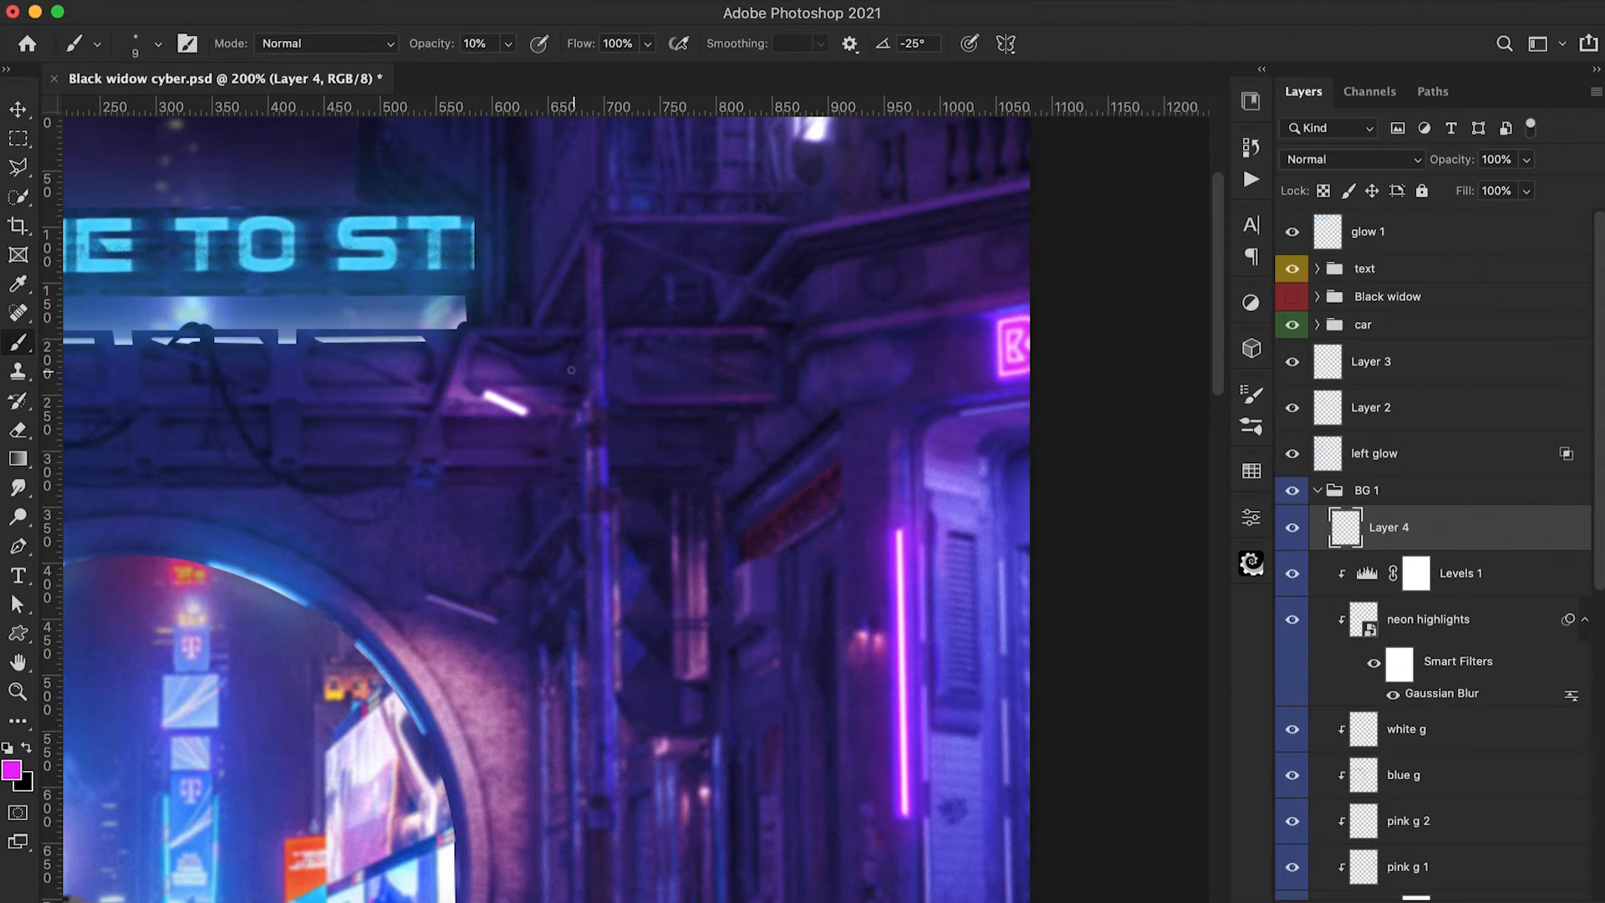
pyautogui.press('super+minus')
pyautogui.press('super+minus')
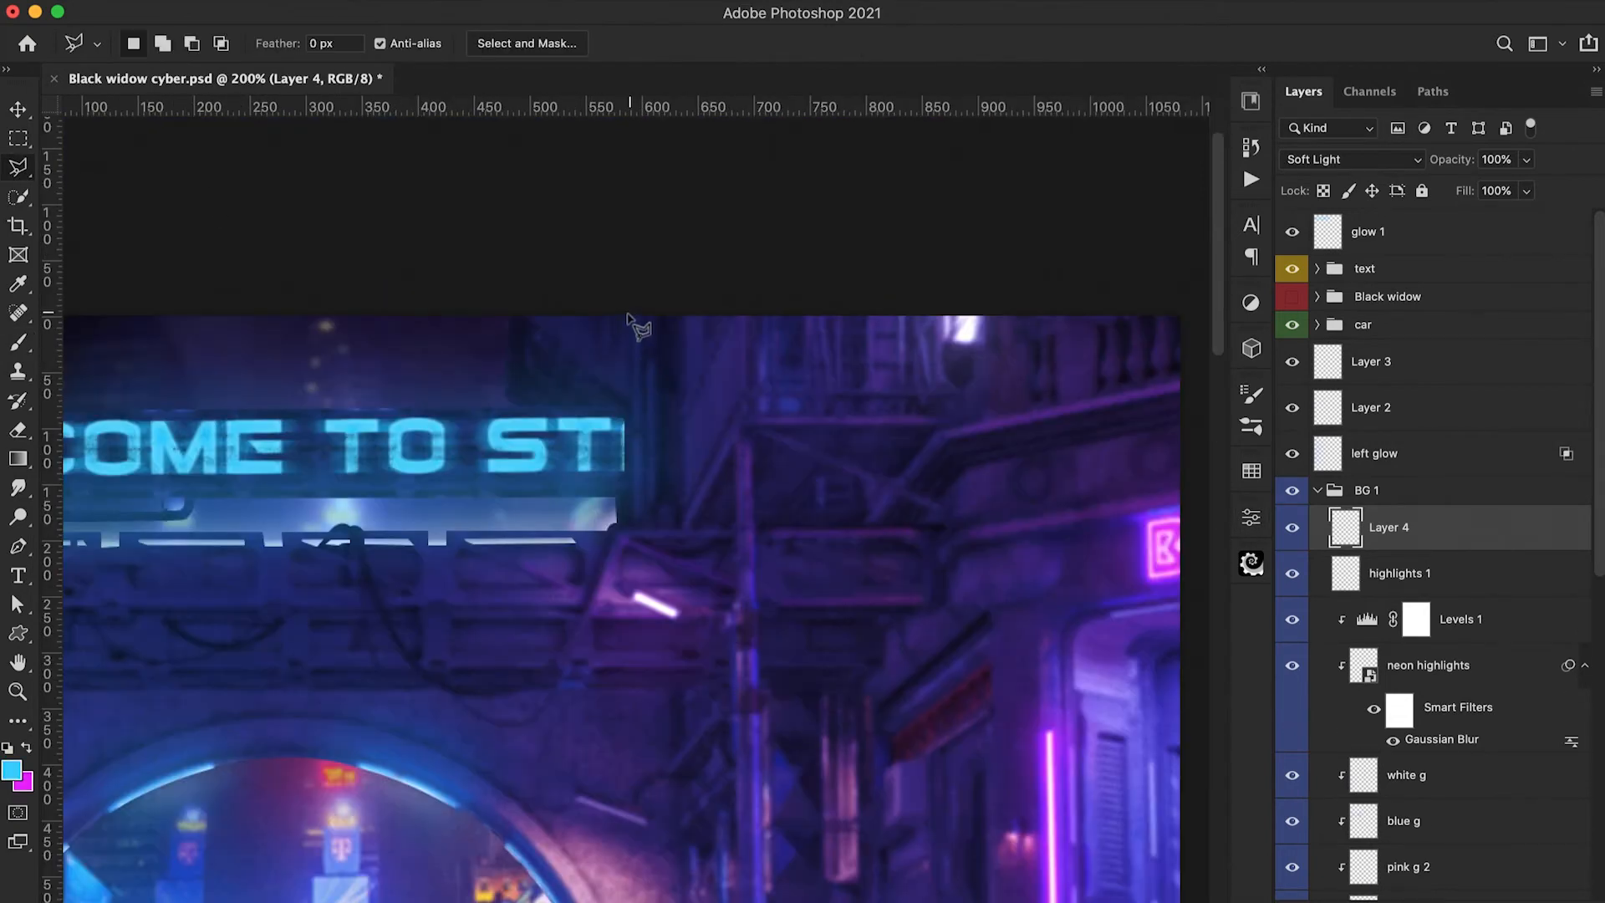
# Select the wall section just right of the glowing sign, up to the canvas edge, with the Polygonal Lasso
pyautogui.click(631, 315)
pyautogui.click(634, 526)
pyautogui.click(681, 525)
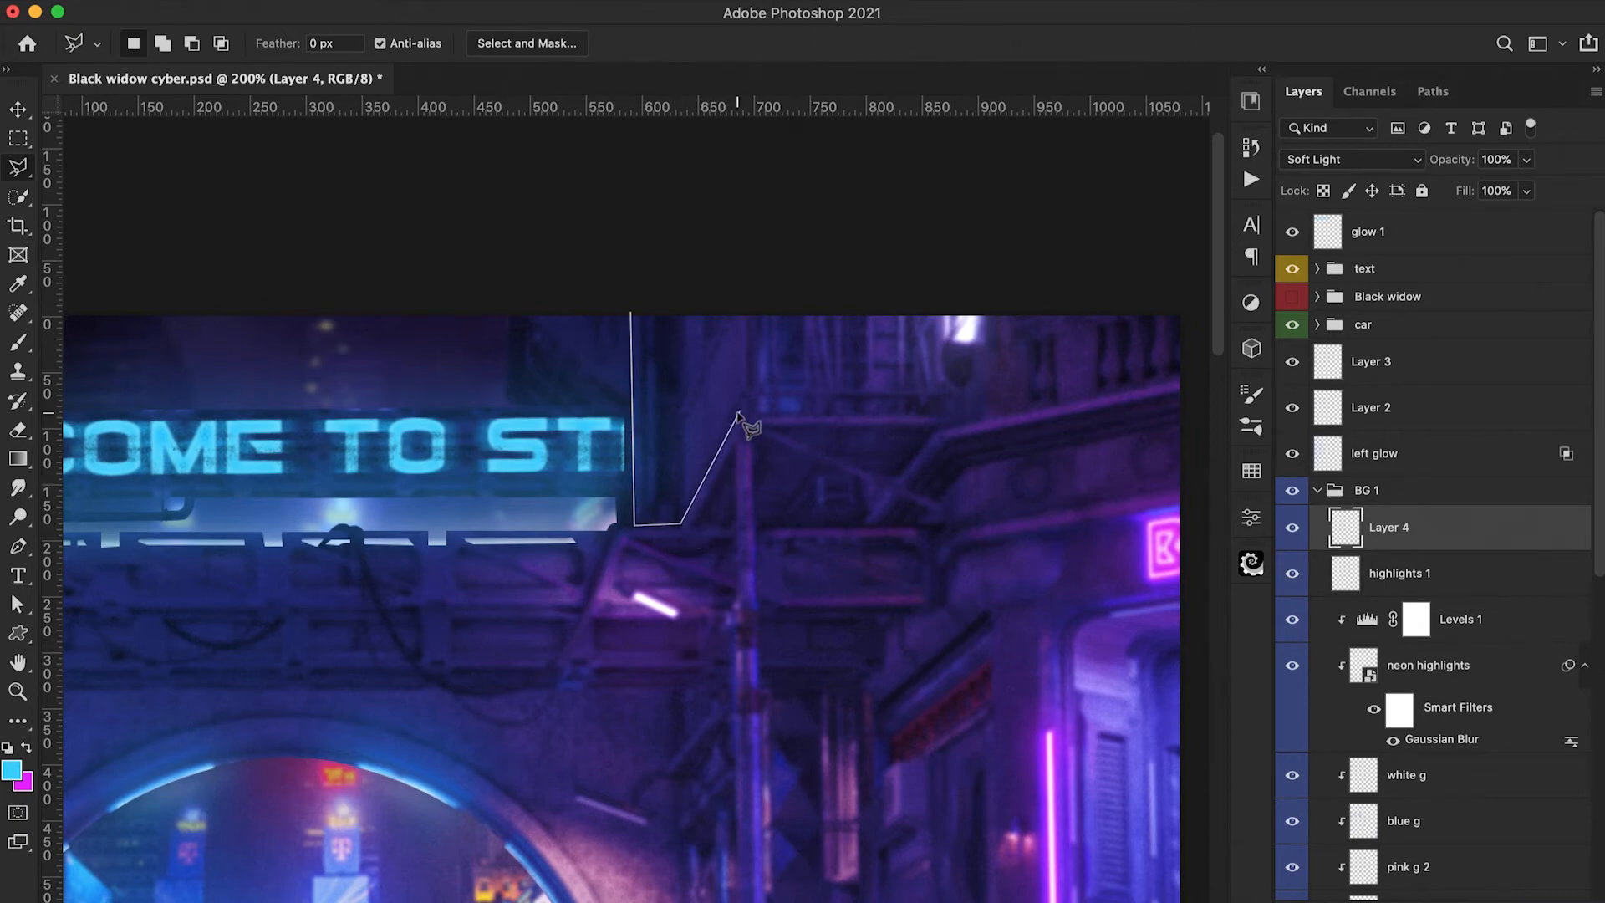
pyautogui.click(744, 410)
pyautogui.click(744, 318)
pyautogui.click(631, 315)
# Brush a light blue highlight into the selected wall section and raise the underlying layer's dark limit in Blend If
pyautogui.press('b')
pyautogui.moveTo(625, 310)
pyautogui.mouseDown()
pyautogui.moveTo(631, 347)
pyautogui.moveTo(694, 368)
pyautogui.mouseUp()
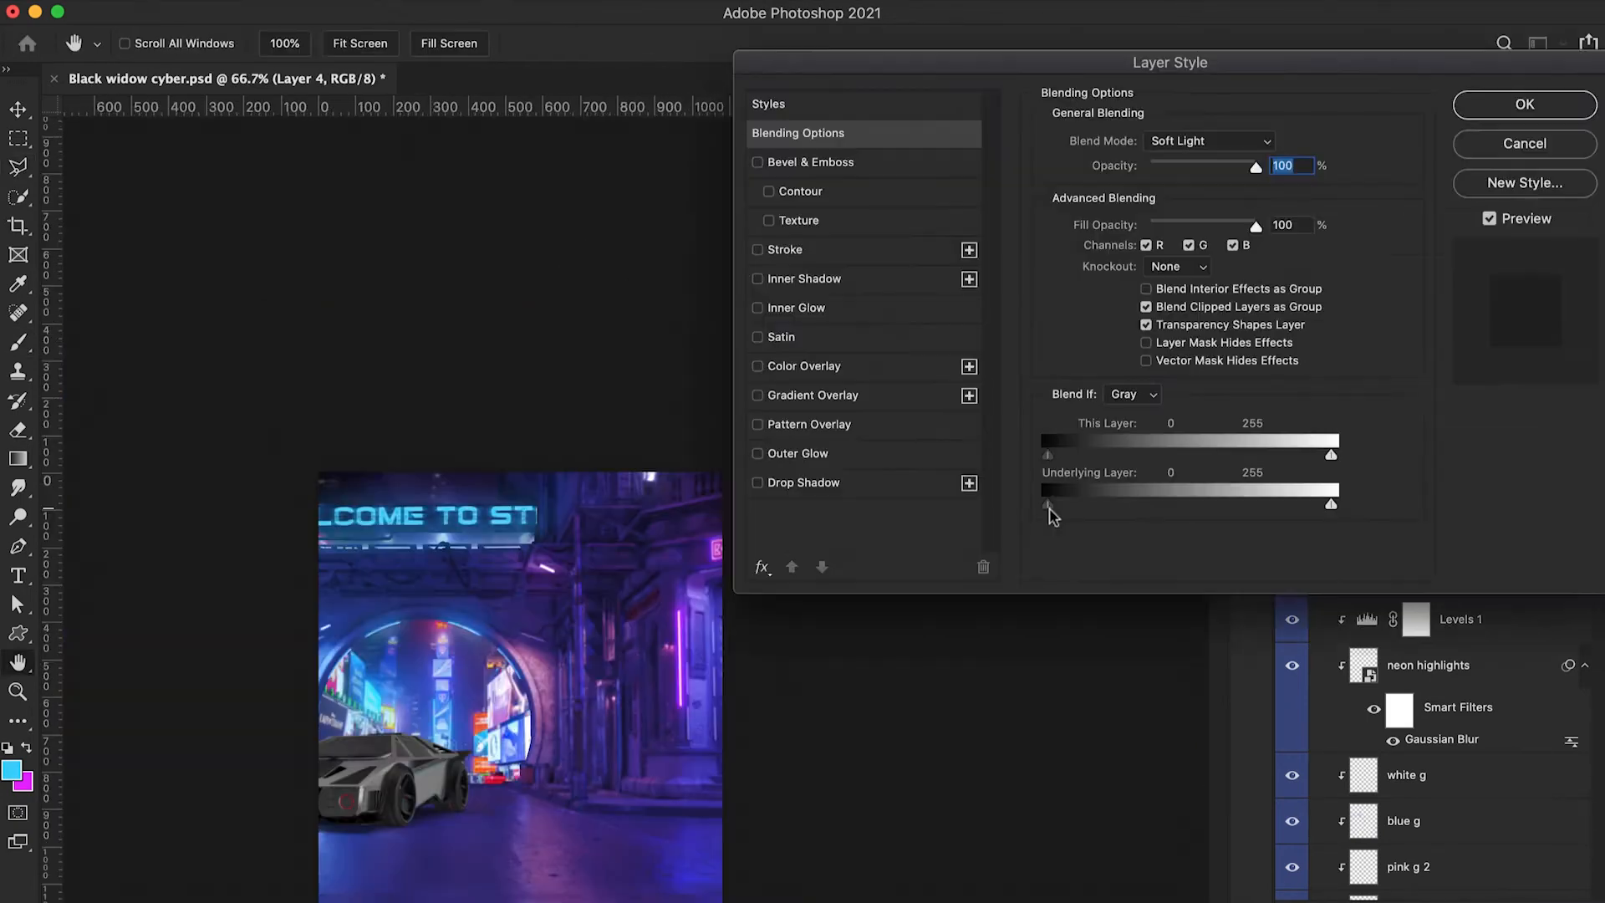
pyautogui.moveTo(1048, 506); pyautogui.dragTo(1072, 507)
pyautogui.click(1495, 117)
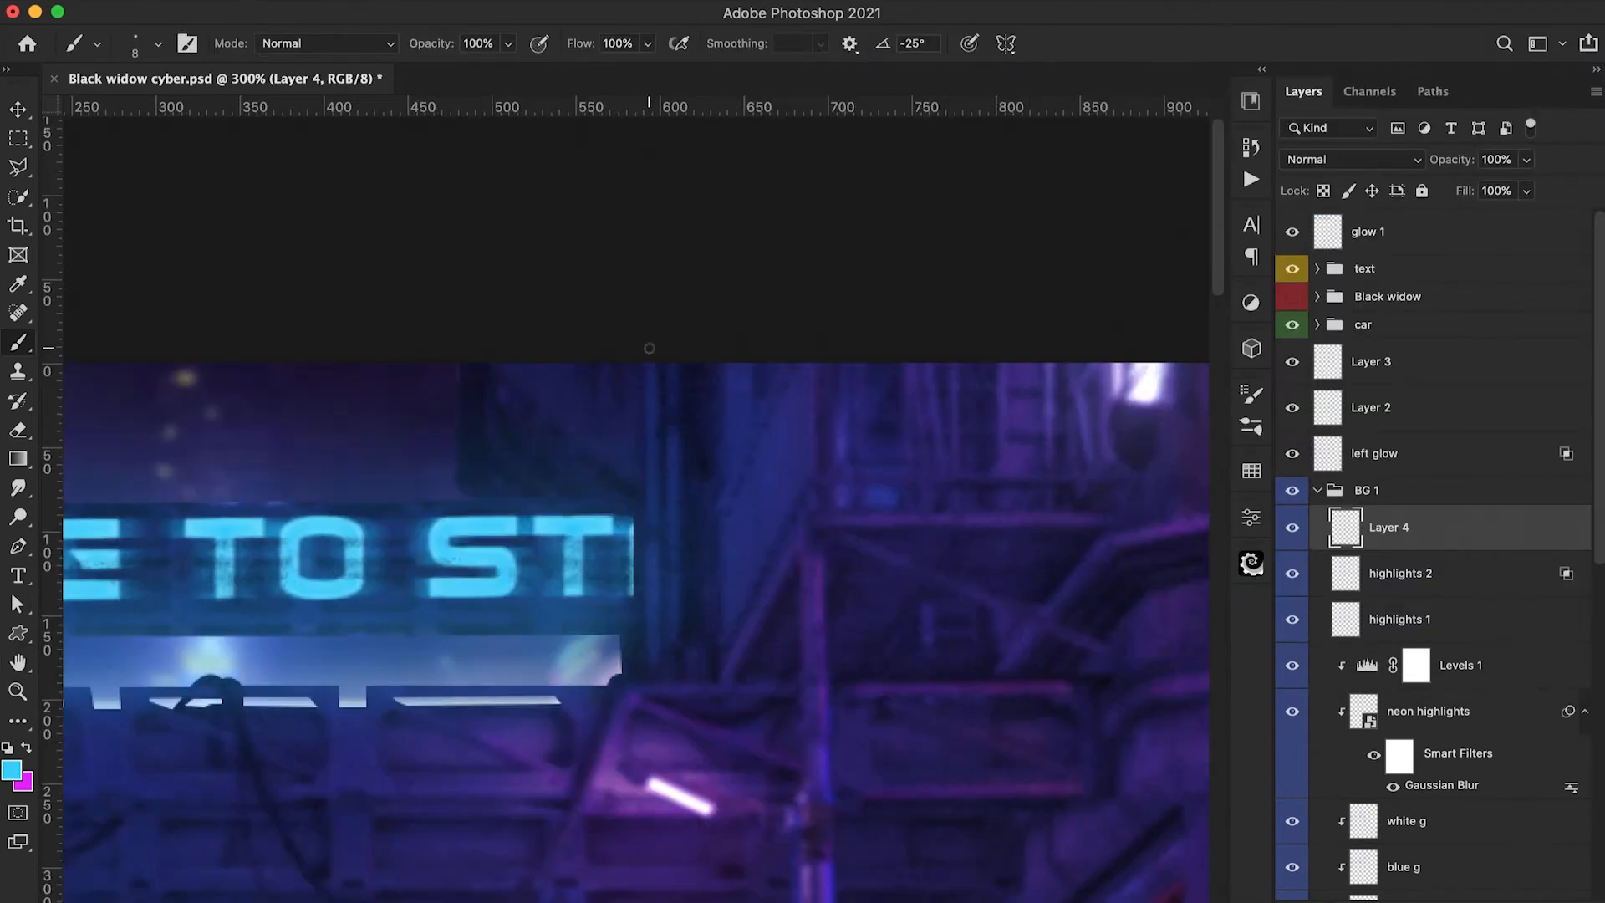
# Paint a straight vertical 8 px light blue line along the wall edge beside the sign, with Soft Light blending and reduced layer opacity
pyautogui.keyDown('shift'); pyautogui.click(645, 661); pyautogui.keyUp('shift')
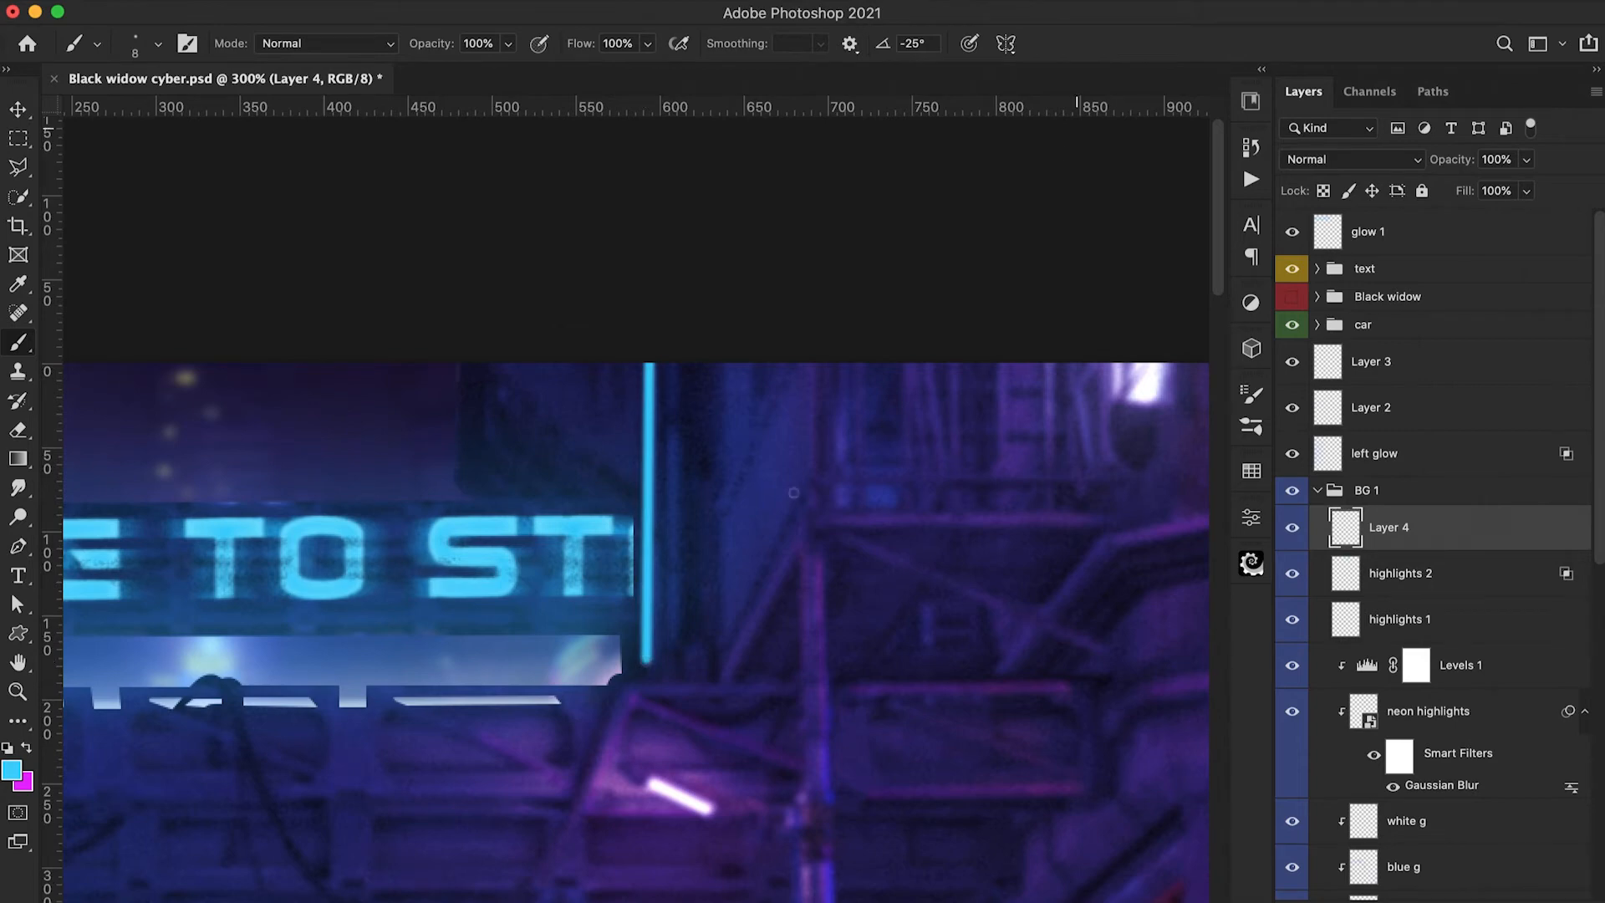
pyautogui.click(1350, 159)
pyautogui.click(1306, 414)
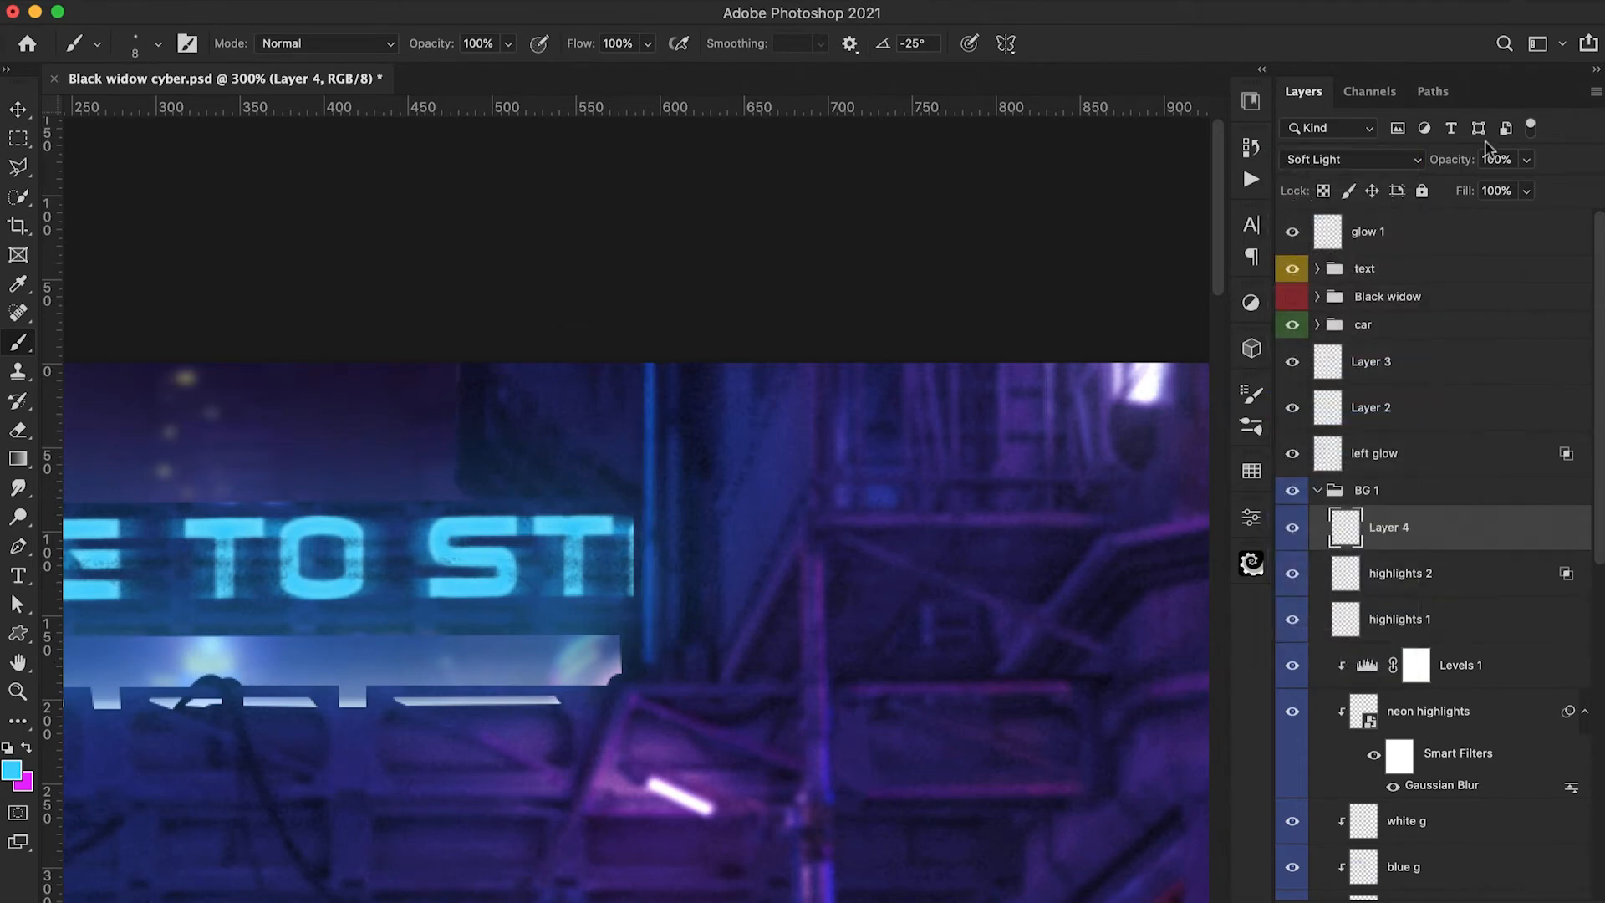
pyautogui.moveTo(1458, 165); pyautogui.dragTo(1398, 182)
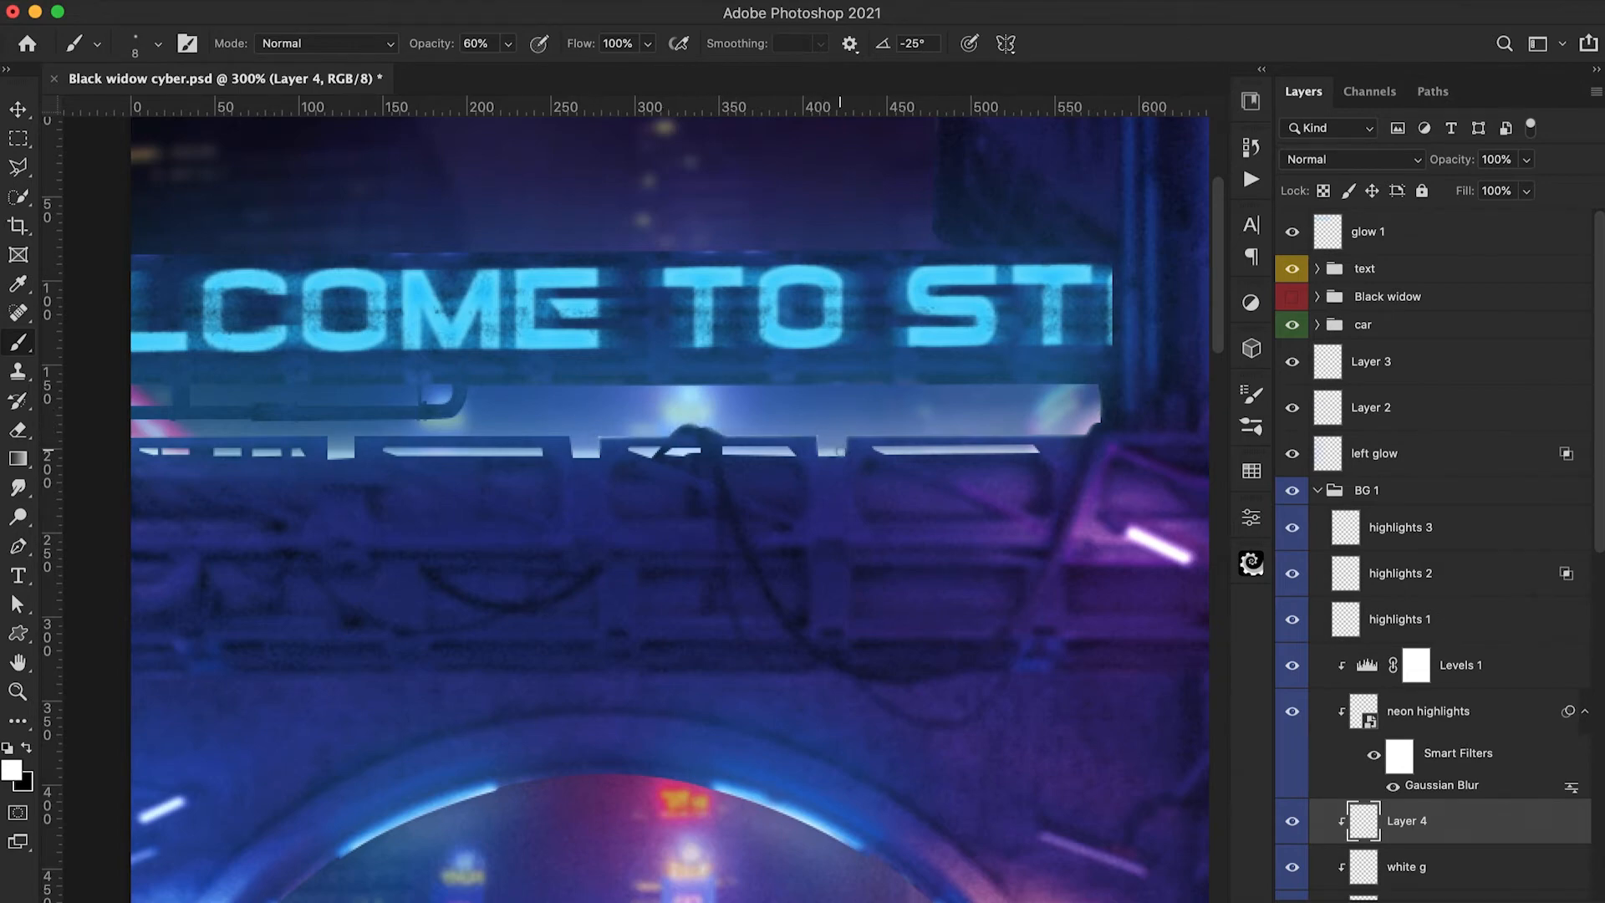
pyautogui.hscroll(-5, 838, 451)
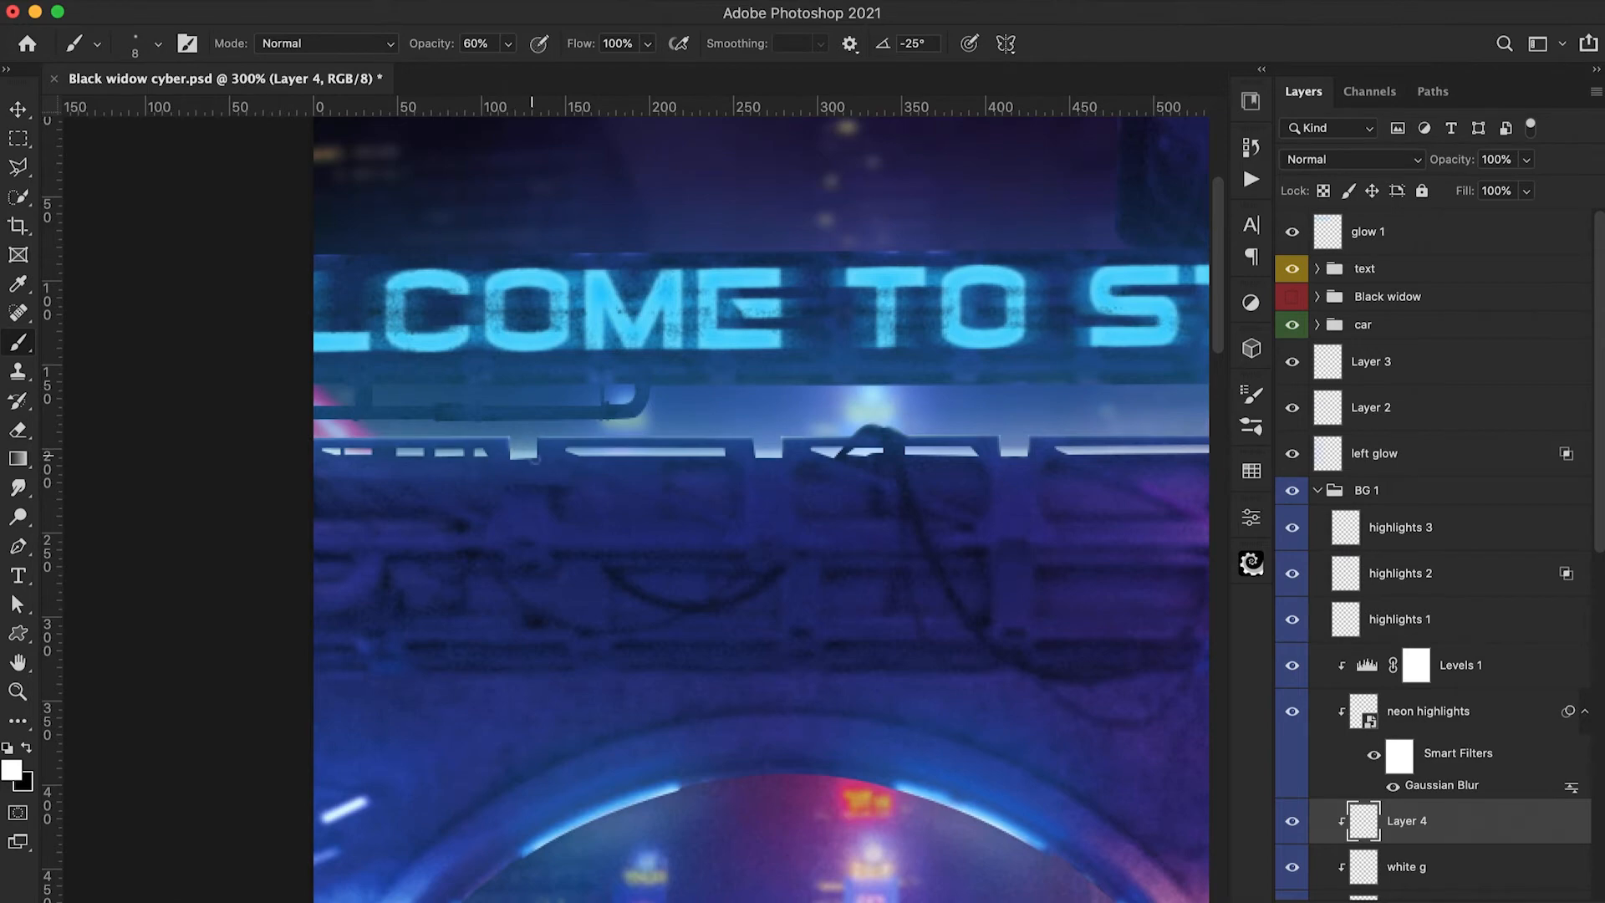
pyautogui.hscroll(6, 520, 453)
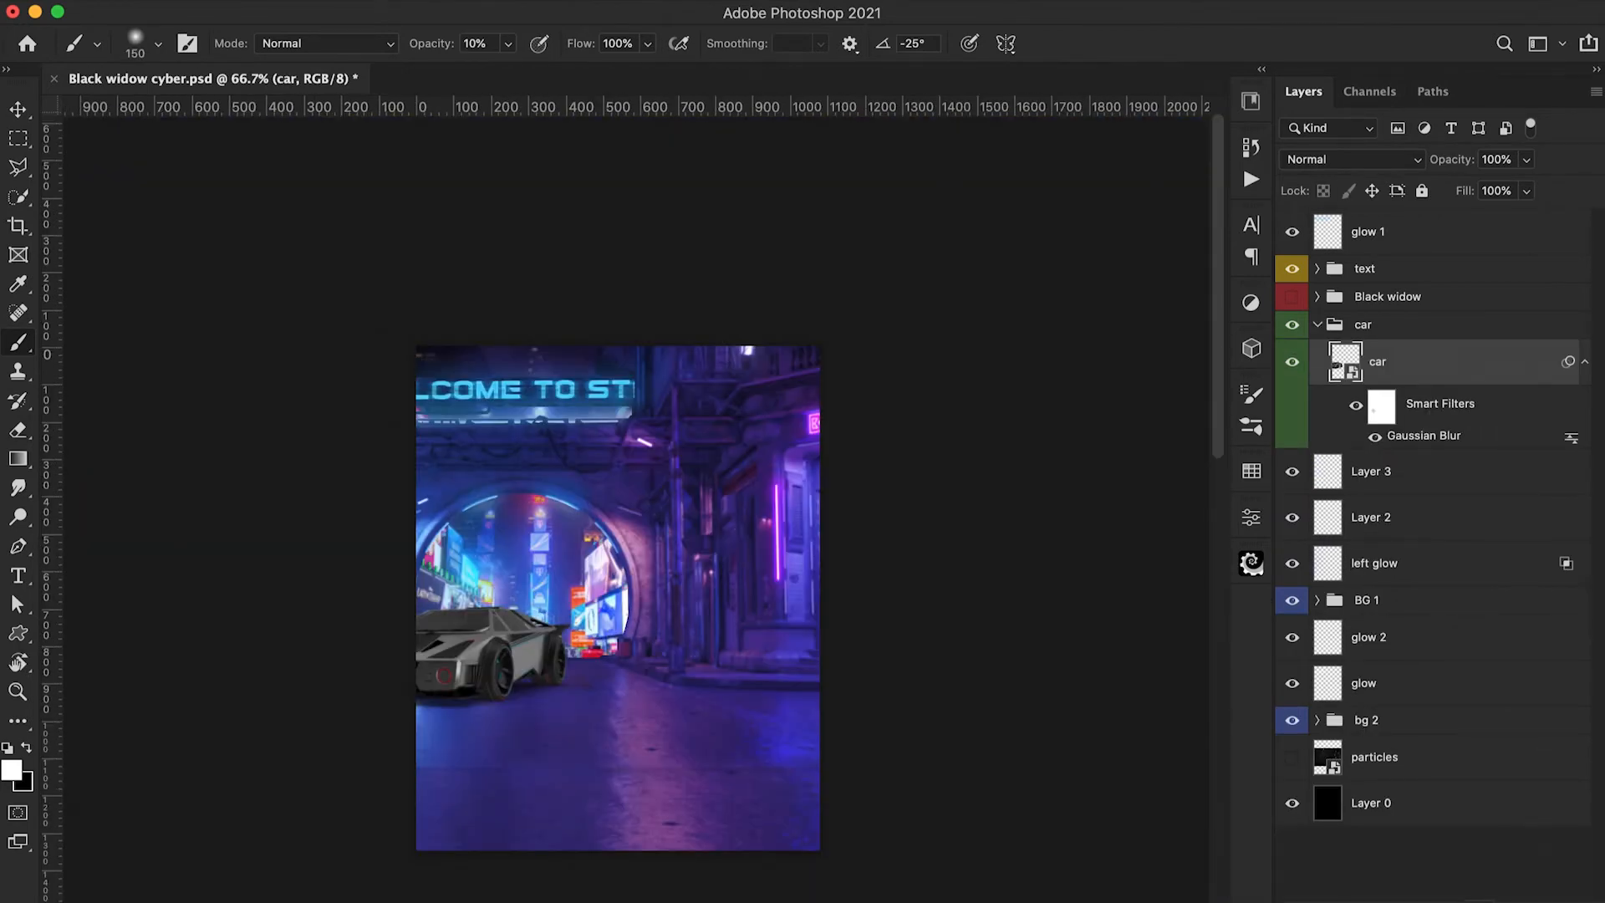
# Add a Levels adjustment clipped to the car layer, with the black input at 14 and a lowered white input
pyautogui.click(1479, 901)
pyautogui.click(1466, 577)
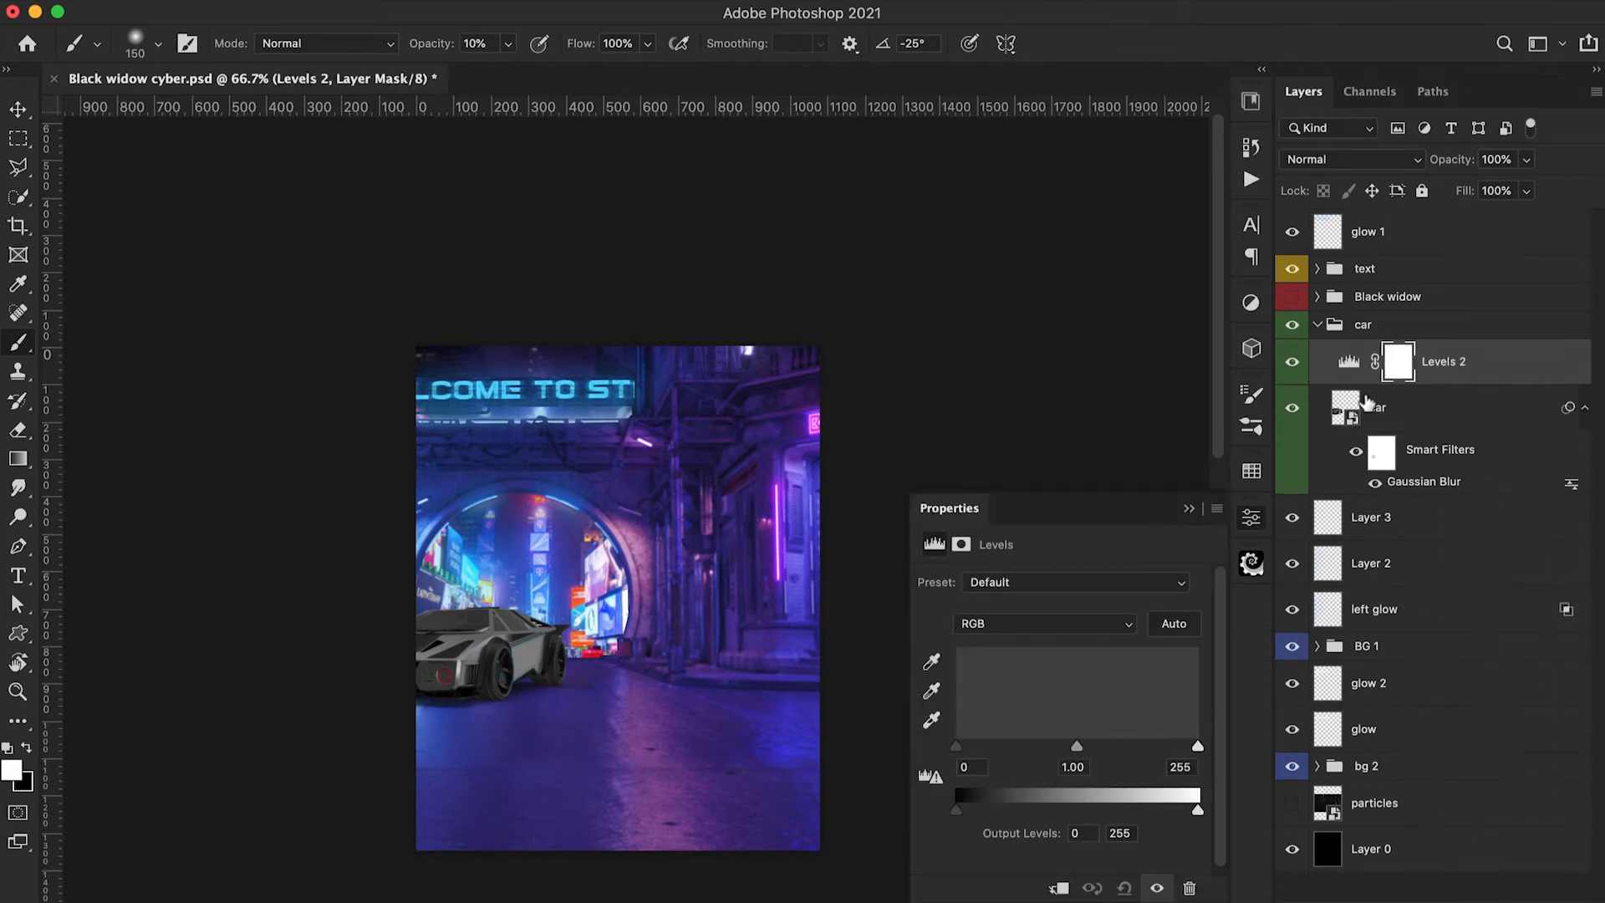
pyautogui.keyDown('alt'); pyautogui.click(1350, 383); pyautogui.keyUp('alt')
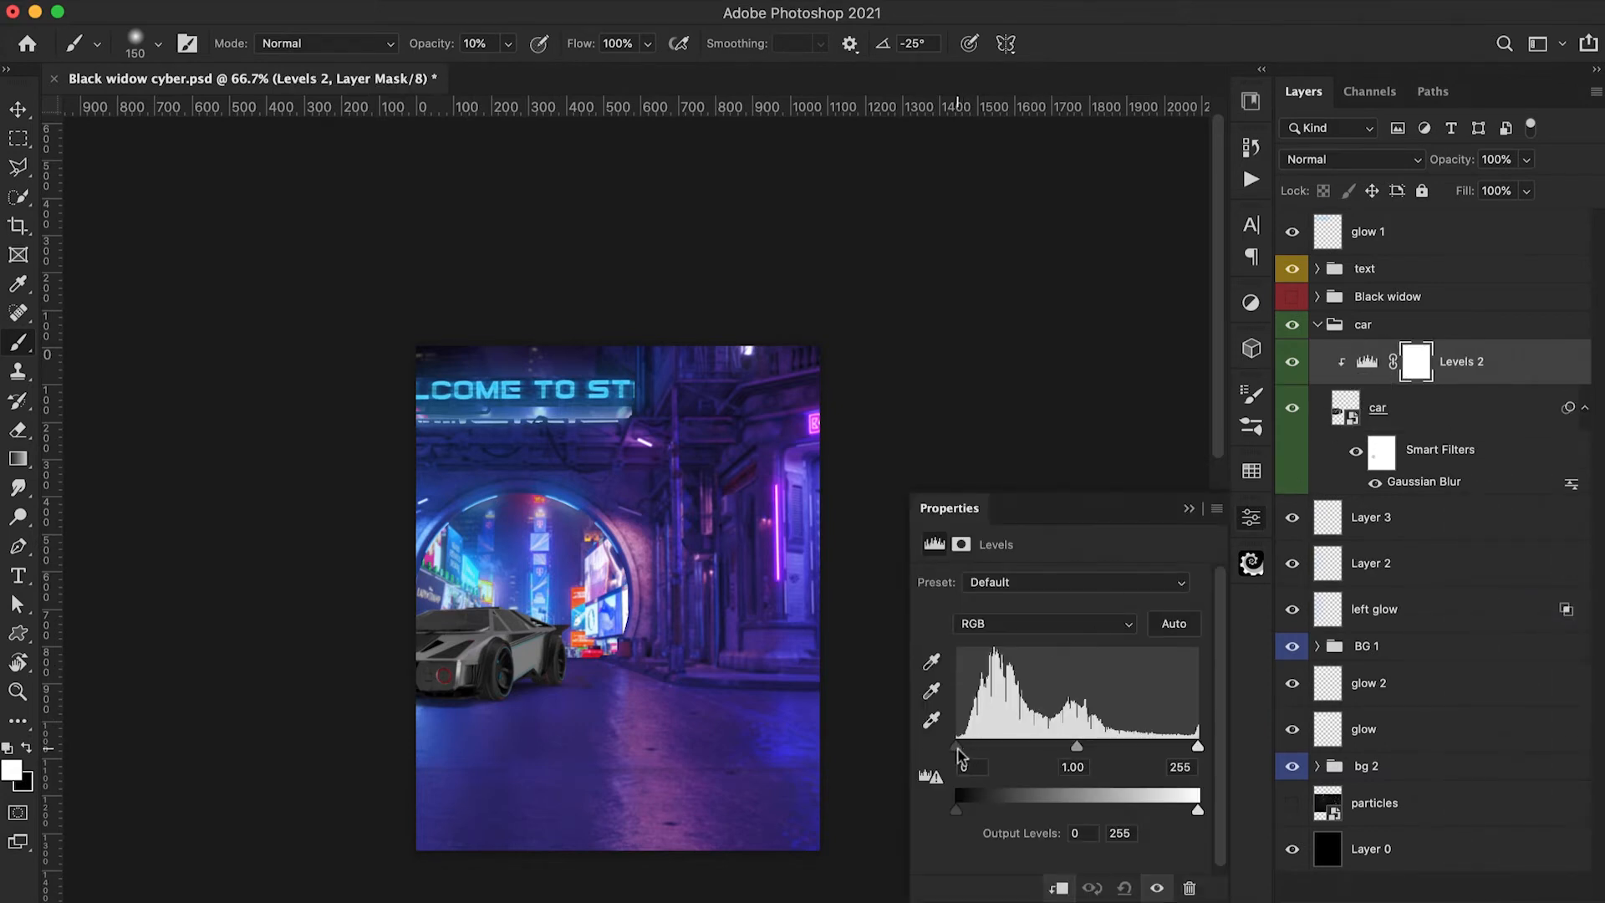
pyautogui.moveTo(958, 749); pyautogui.dragTo(968, 749)
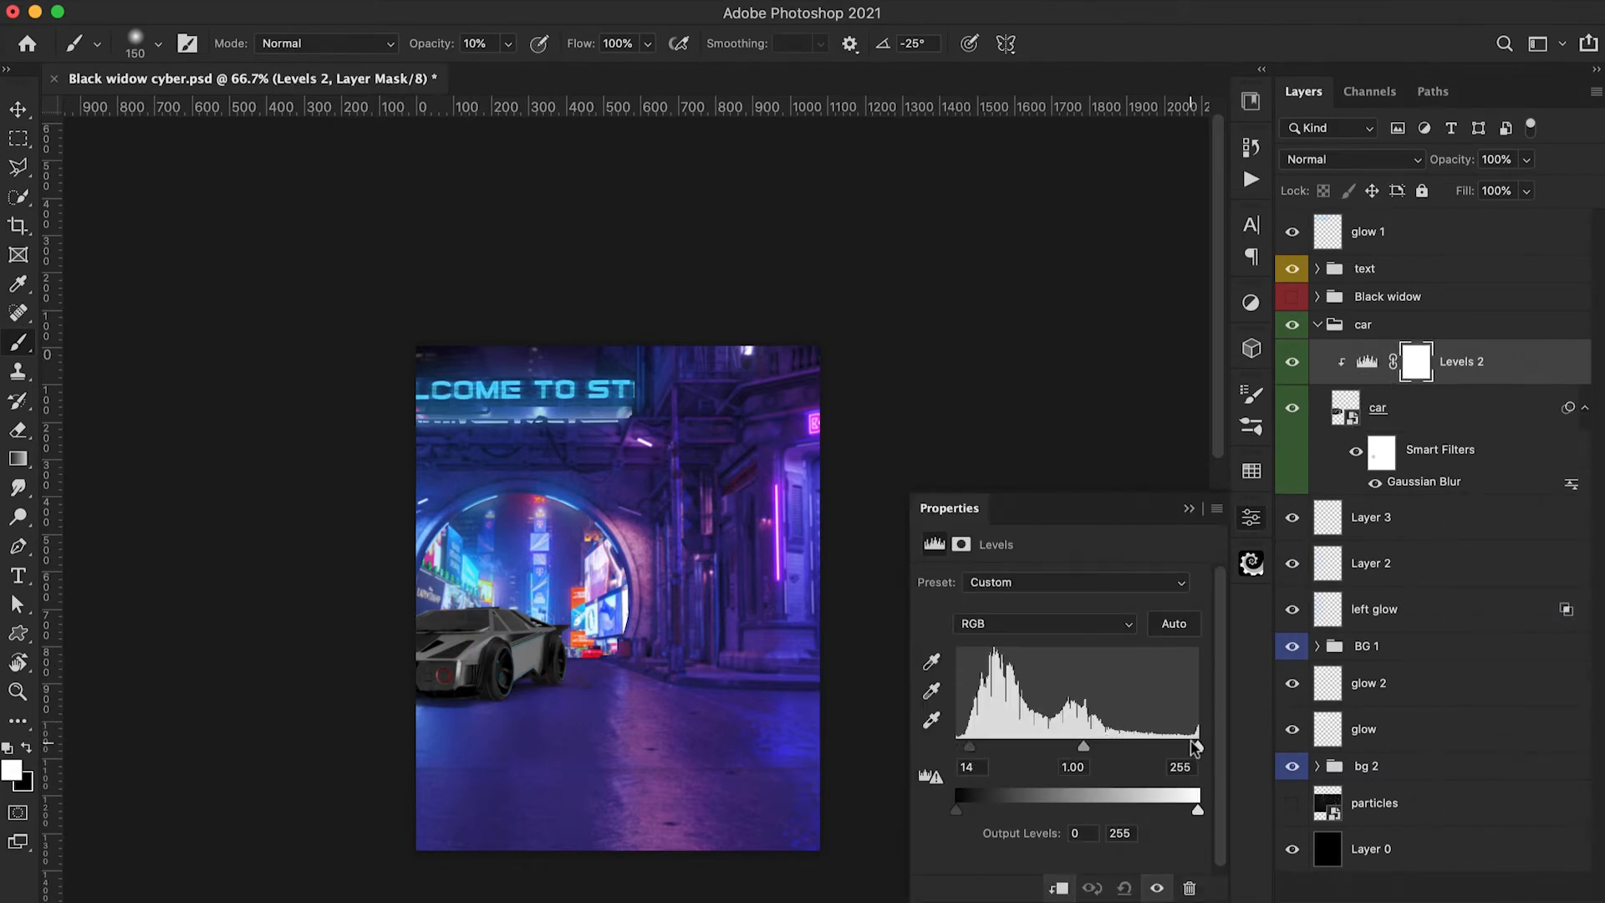
pyautogui.moveTo(1195, 747); pyautogui.dragTo(1178, 748)
pyautogui.click(1188, 508)
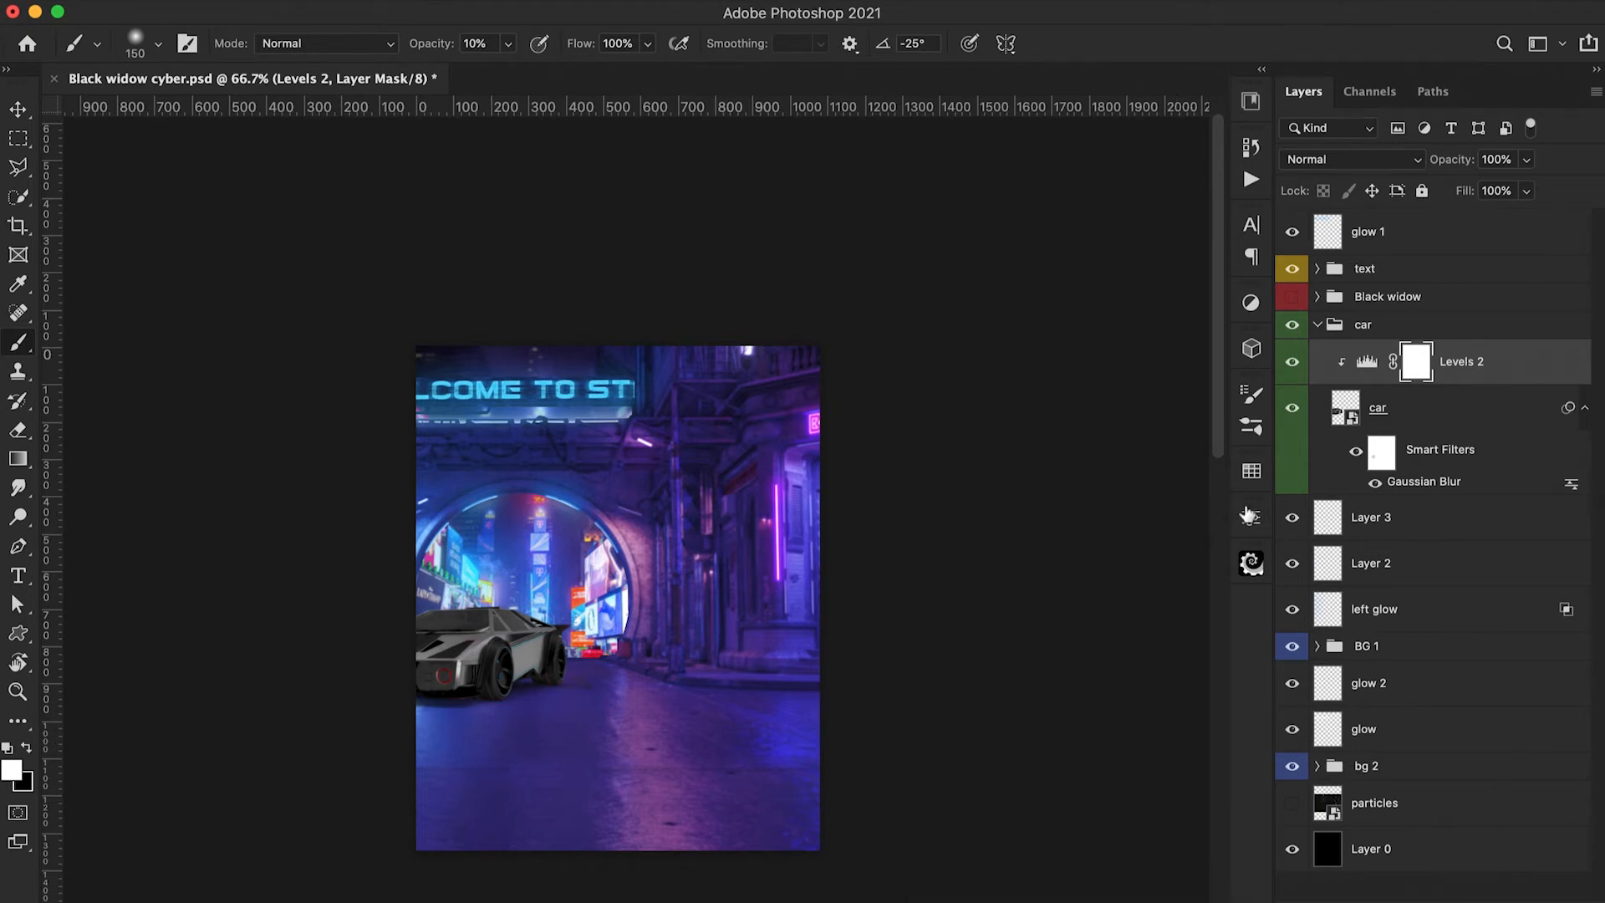
# Add a Color Balance adjustment clipped to the car and shift its midtones toward blue
pyautogui.click(1458, 891)
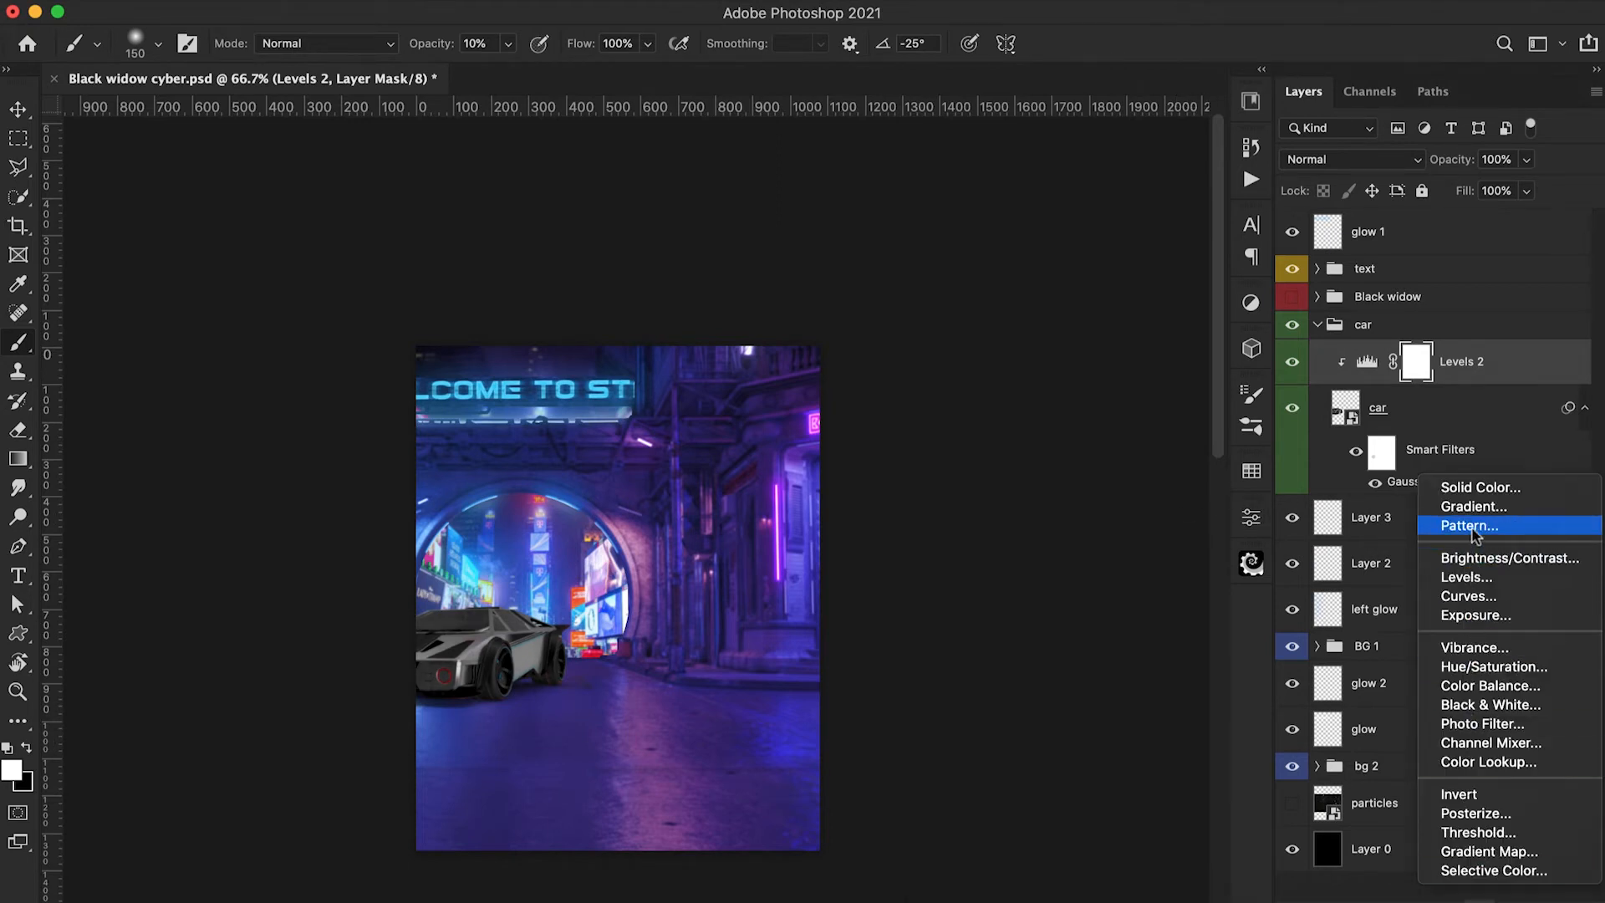
pyautogui.click(1490, 686)
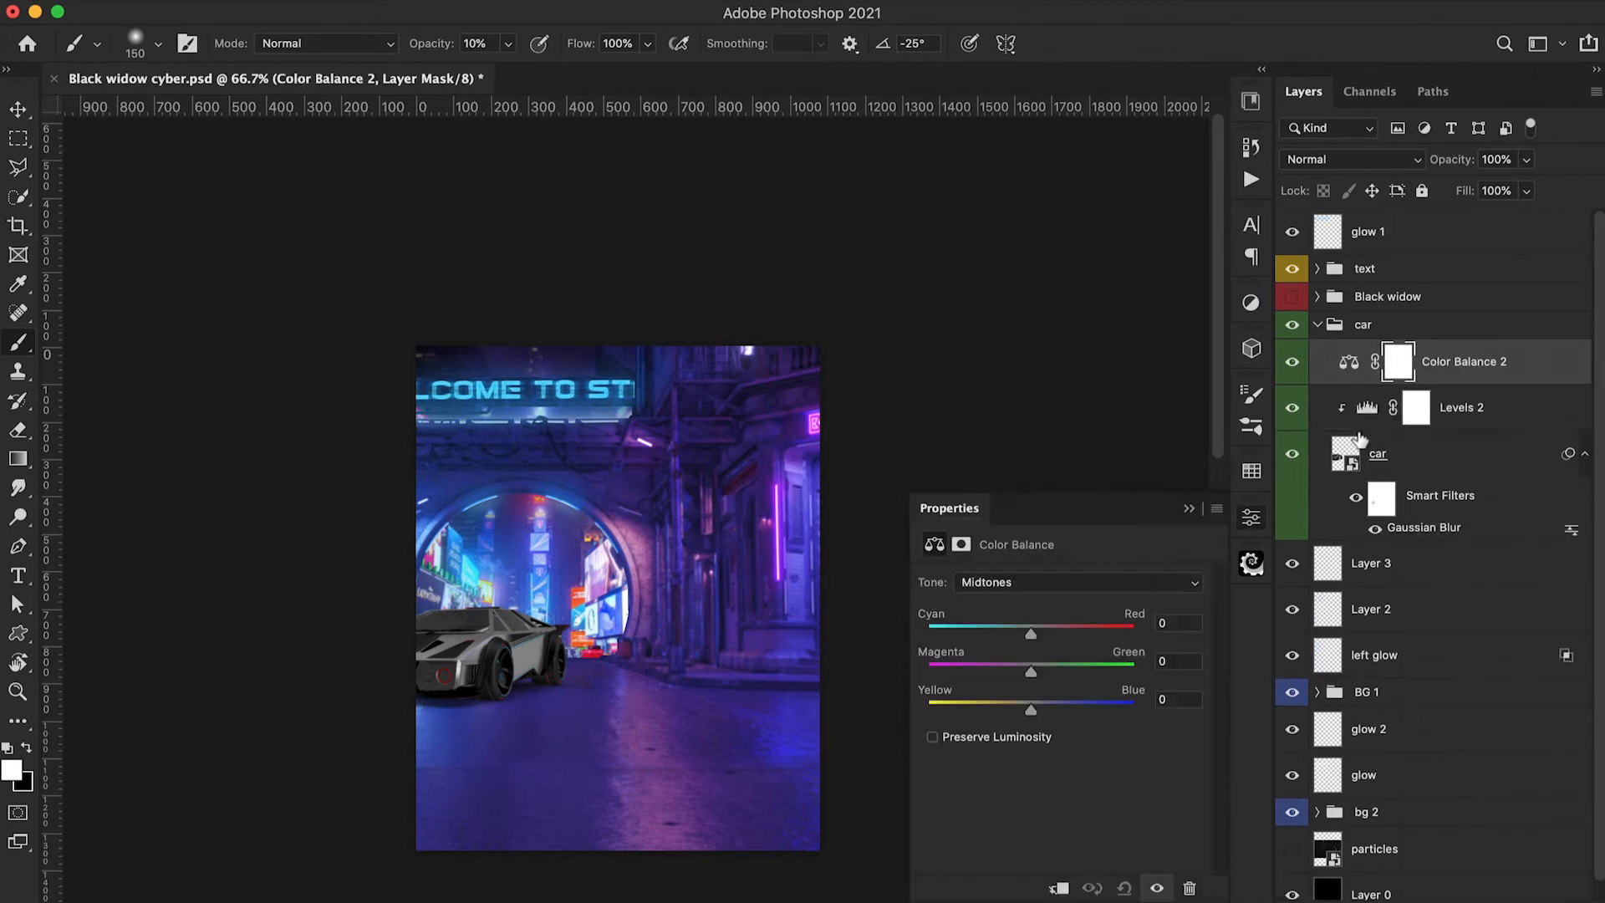
pyautogui.keyDown('alt'); pyautogui.click(1338, 401); pyautogui.keyUp('alt')
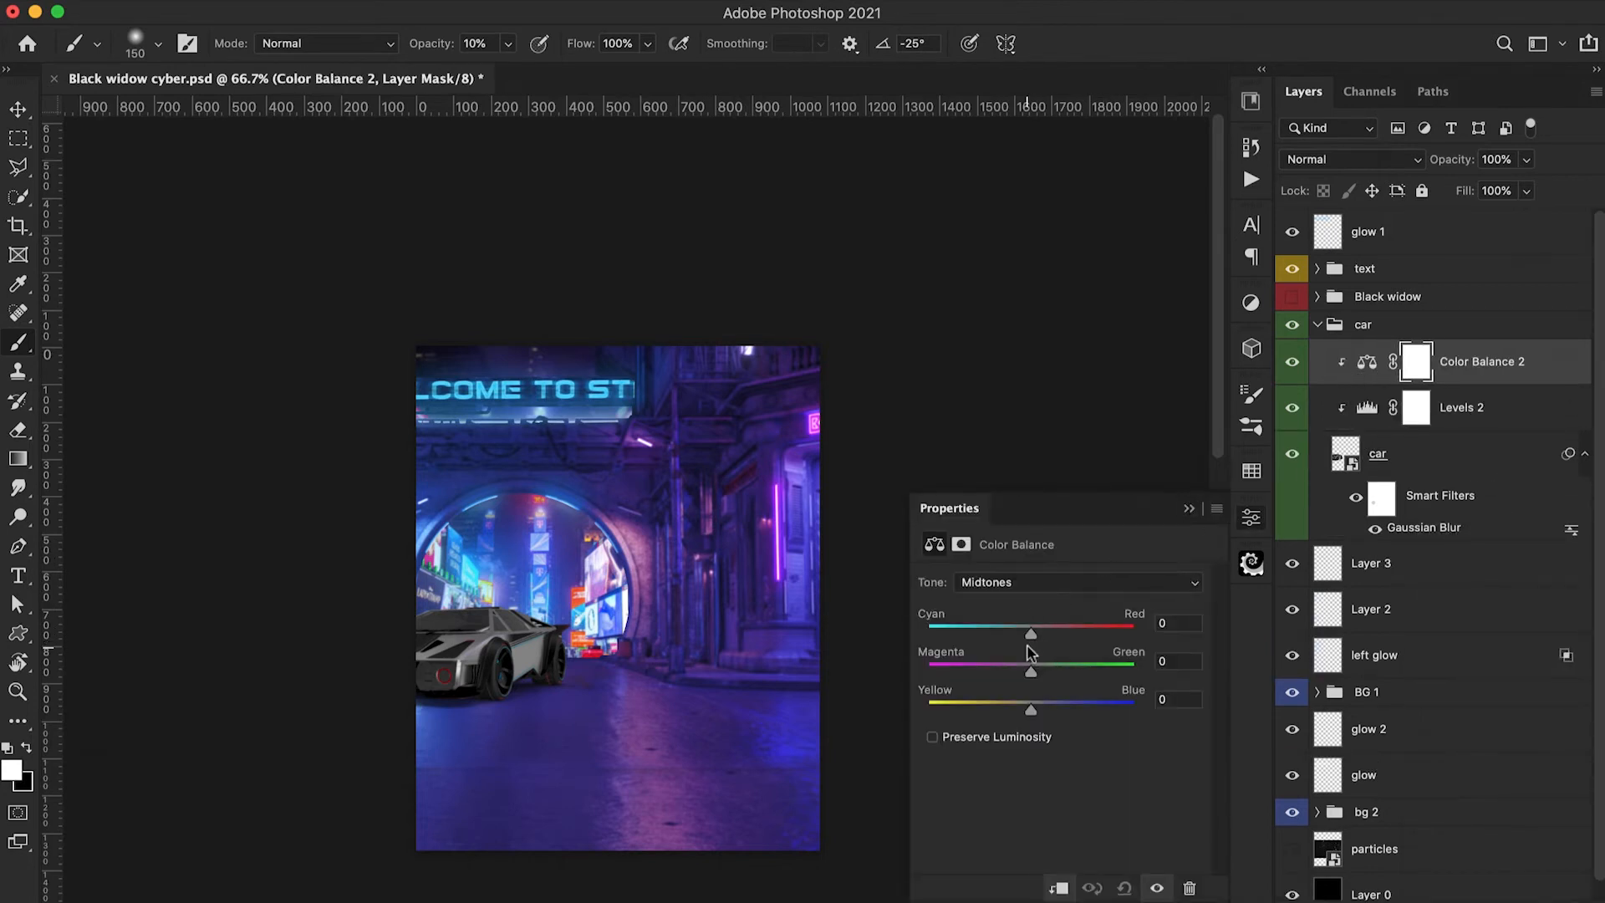
pyautogui.moveTo(1031, 671); pyautogui.dragTo(1067, 713)
pyautogui.moveTo(1031, 633); pyautogui.dragTo(1062, 724)
# Set the car's Color Balance highlights to -27 cyan/red, -9 magenta/green and +33 yellow/blue
pyautogui.click(1019, 584)
pyautogui.click(1020, 560)
pyautogui.click(1007, 587)
pyautogui.click(1007, 617)
pyautogui.moveTo(1032, 637); pyautogui.dragTo(1003, 636)
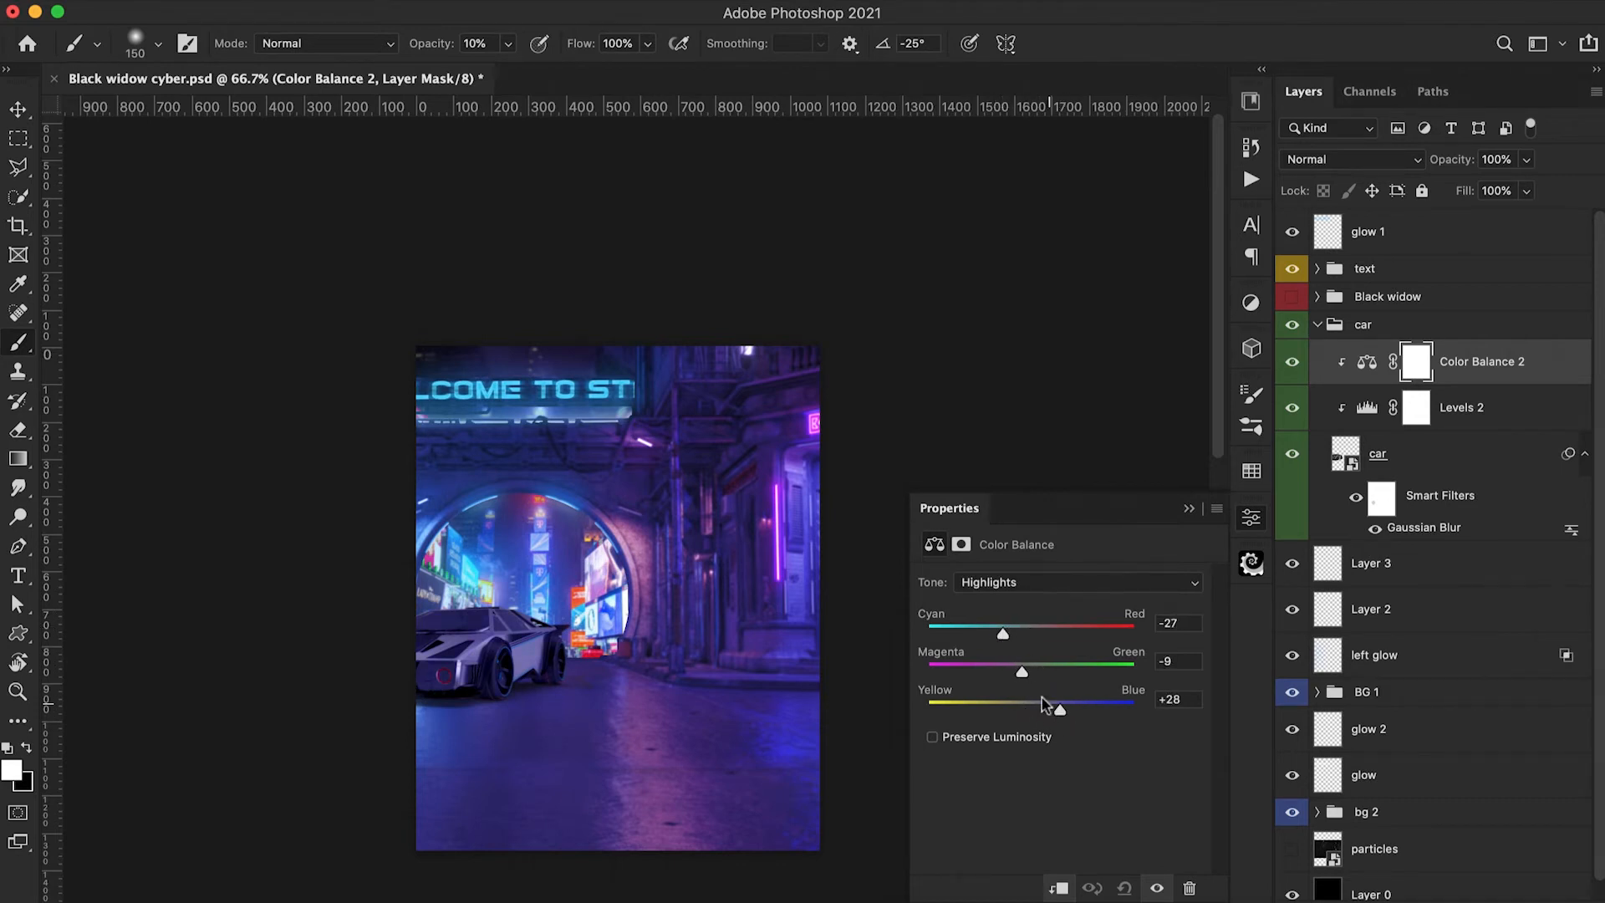
pyautogui.moveTo(1058, 710); pyautogui.dragTo(1066, 712)
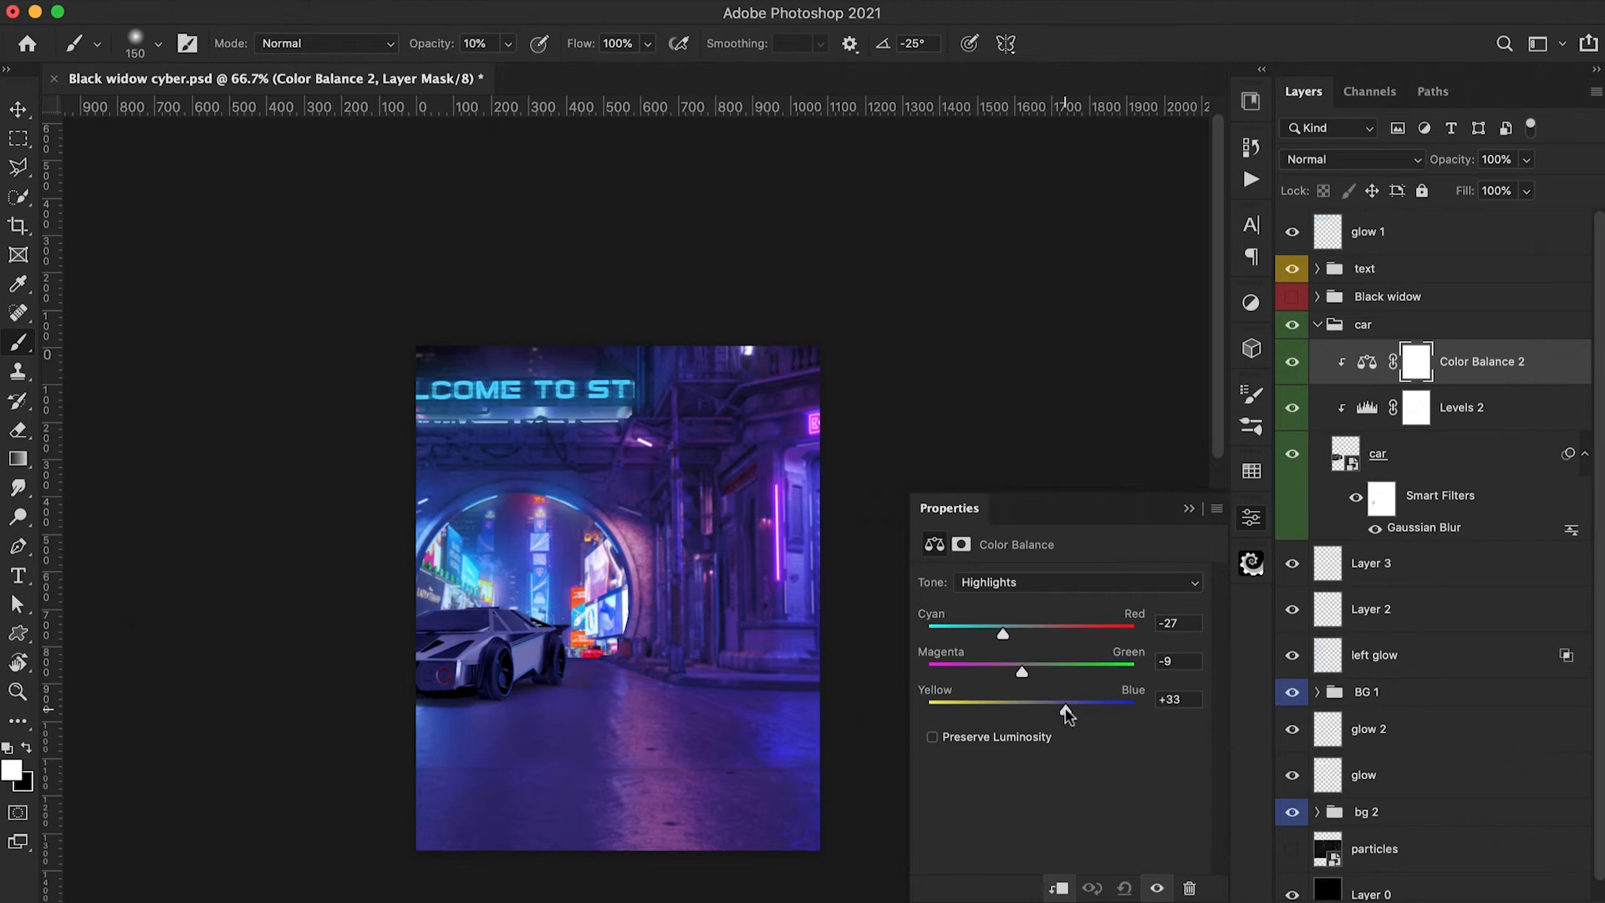
pyautogui.click(1189, 510)
# Add a Hue/Saturation adjustment clipped to the car with its hue shifted to +29
pyautogui.click(1432, 899)
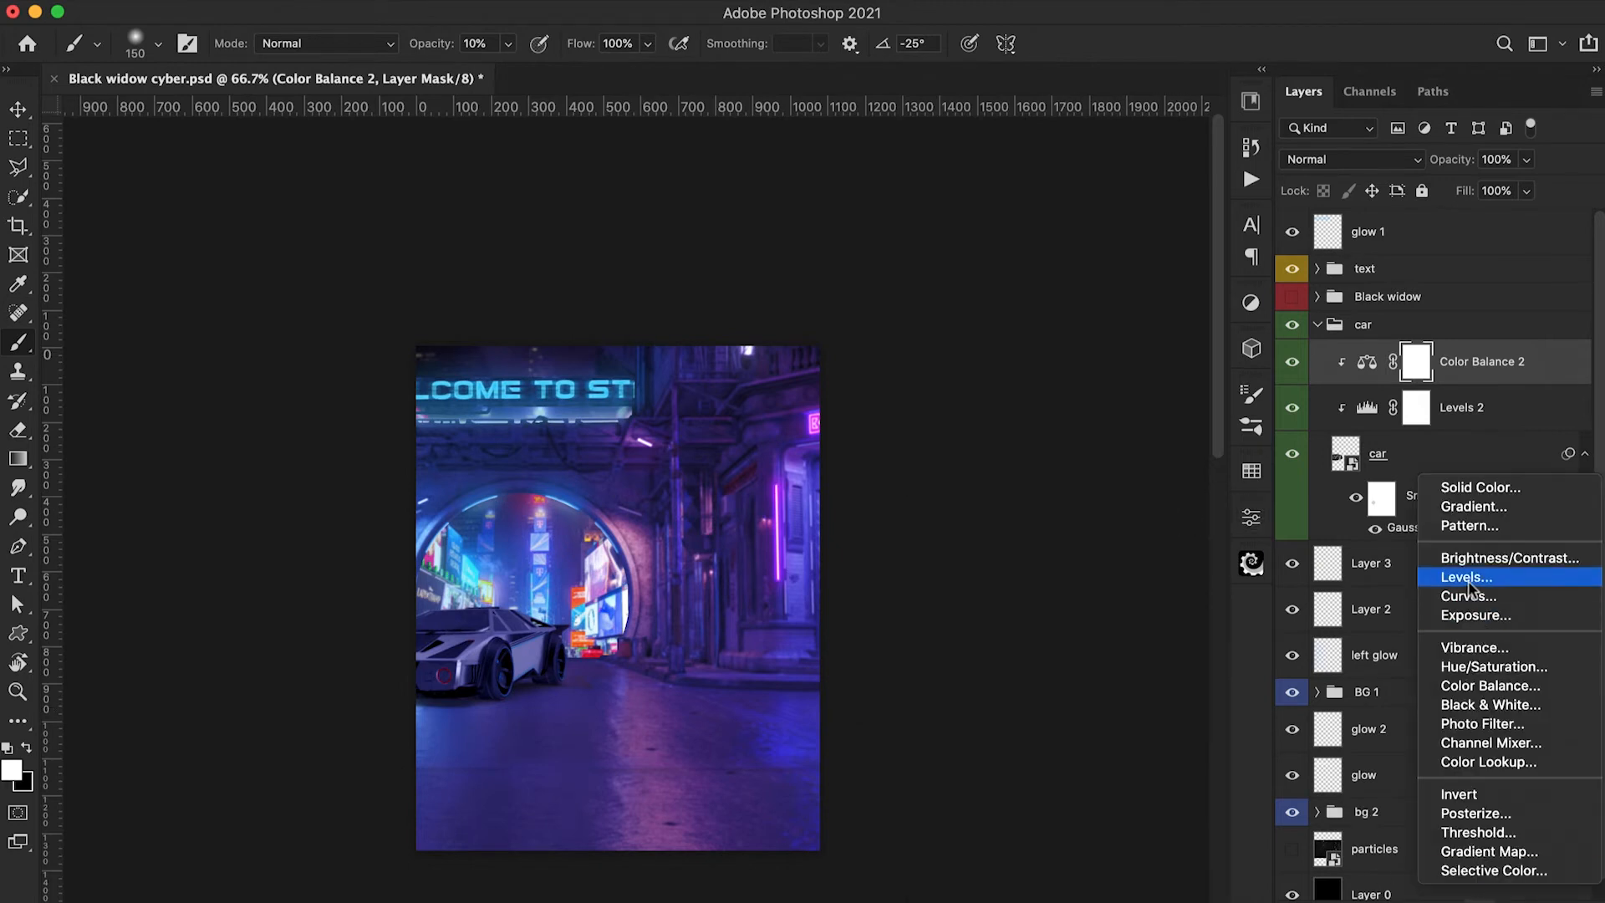
pyautogui.click(1475, 666)
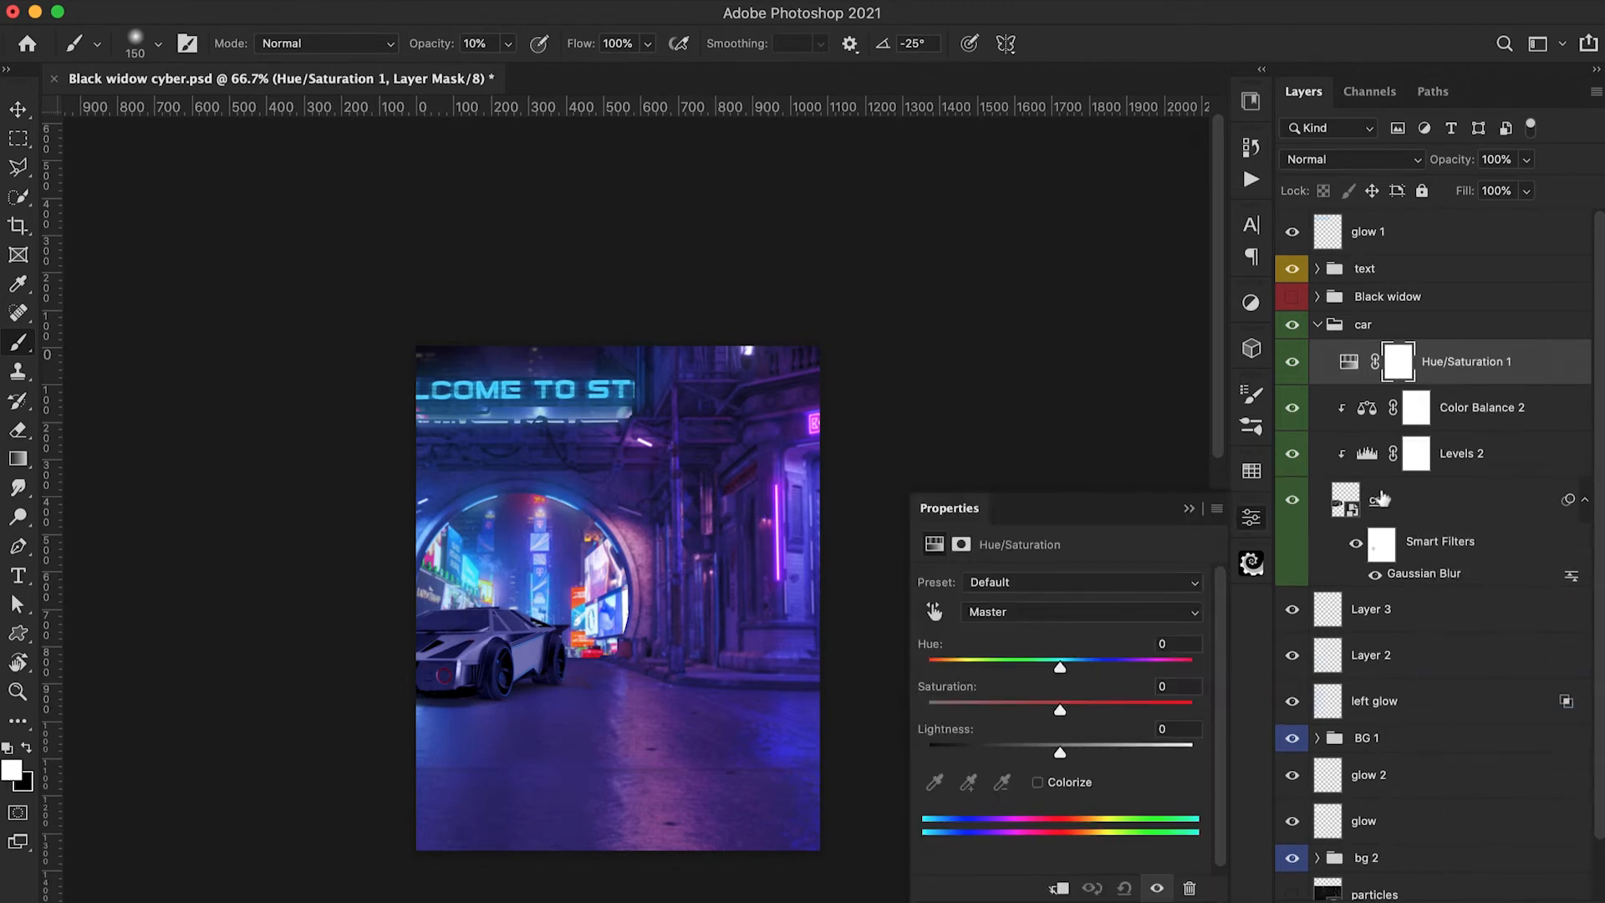
pyautogui.keyDown('alt'); pyautogui.click(1332, 386); pyautogui.keyUp('alt')
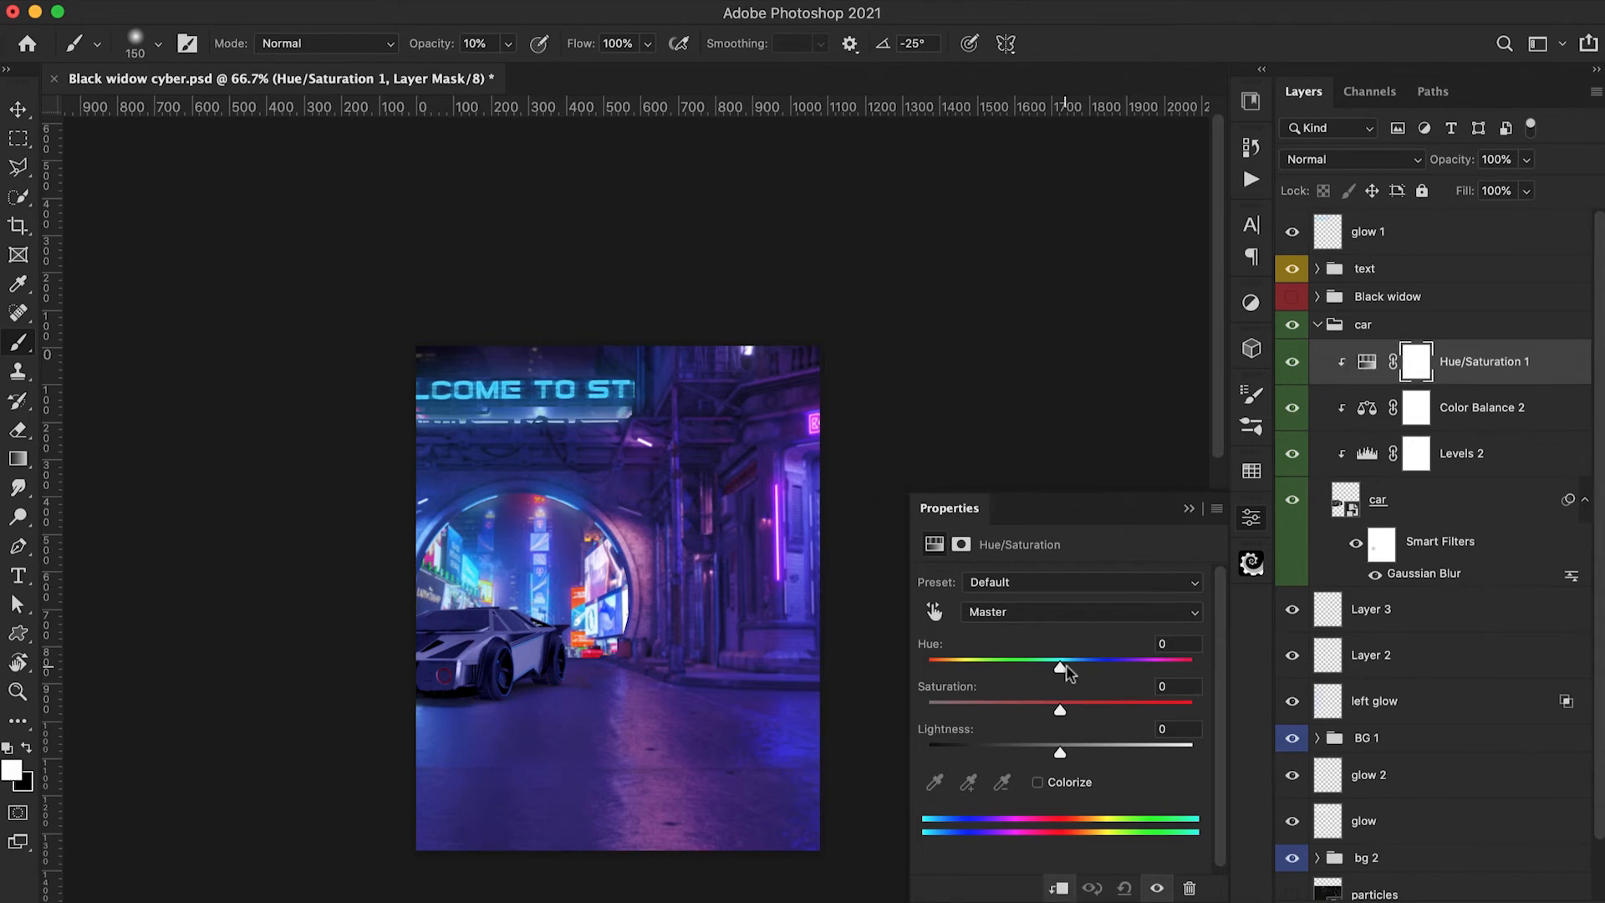
pyautogui.moveTo(1060, 667); pyautogui.dragTo(1097, 669)
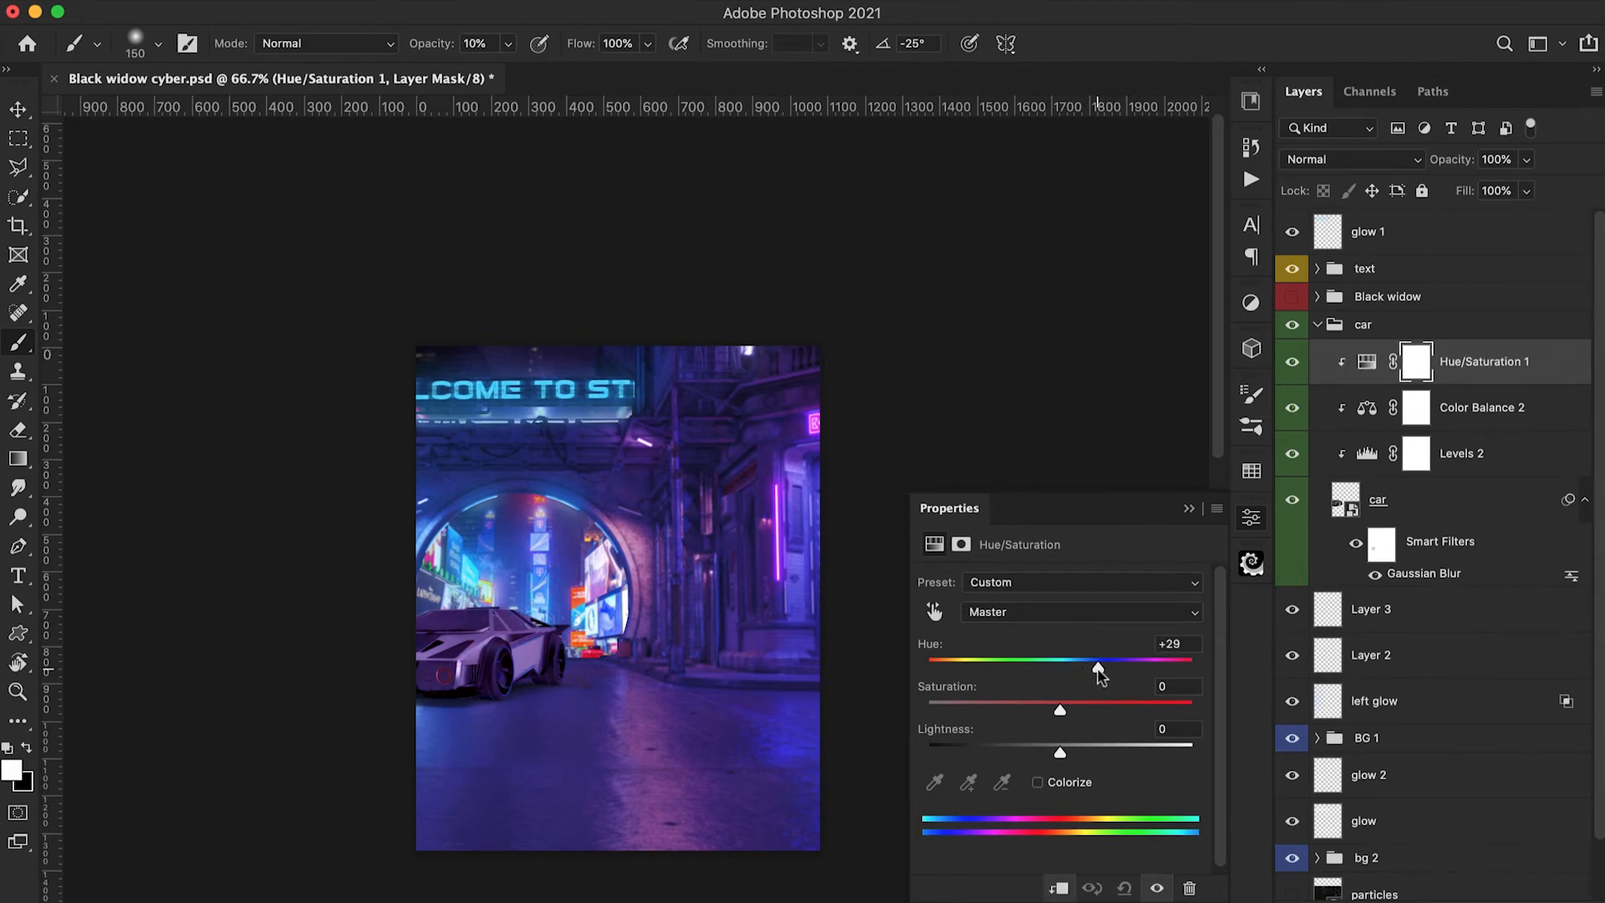
pyautogui.click(1189, 508)
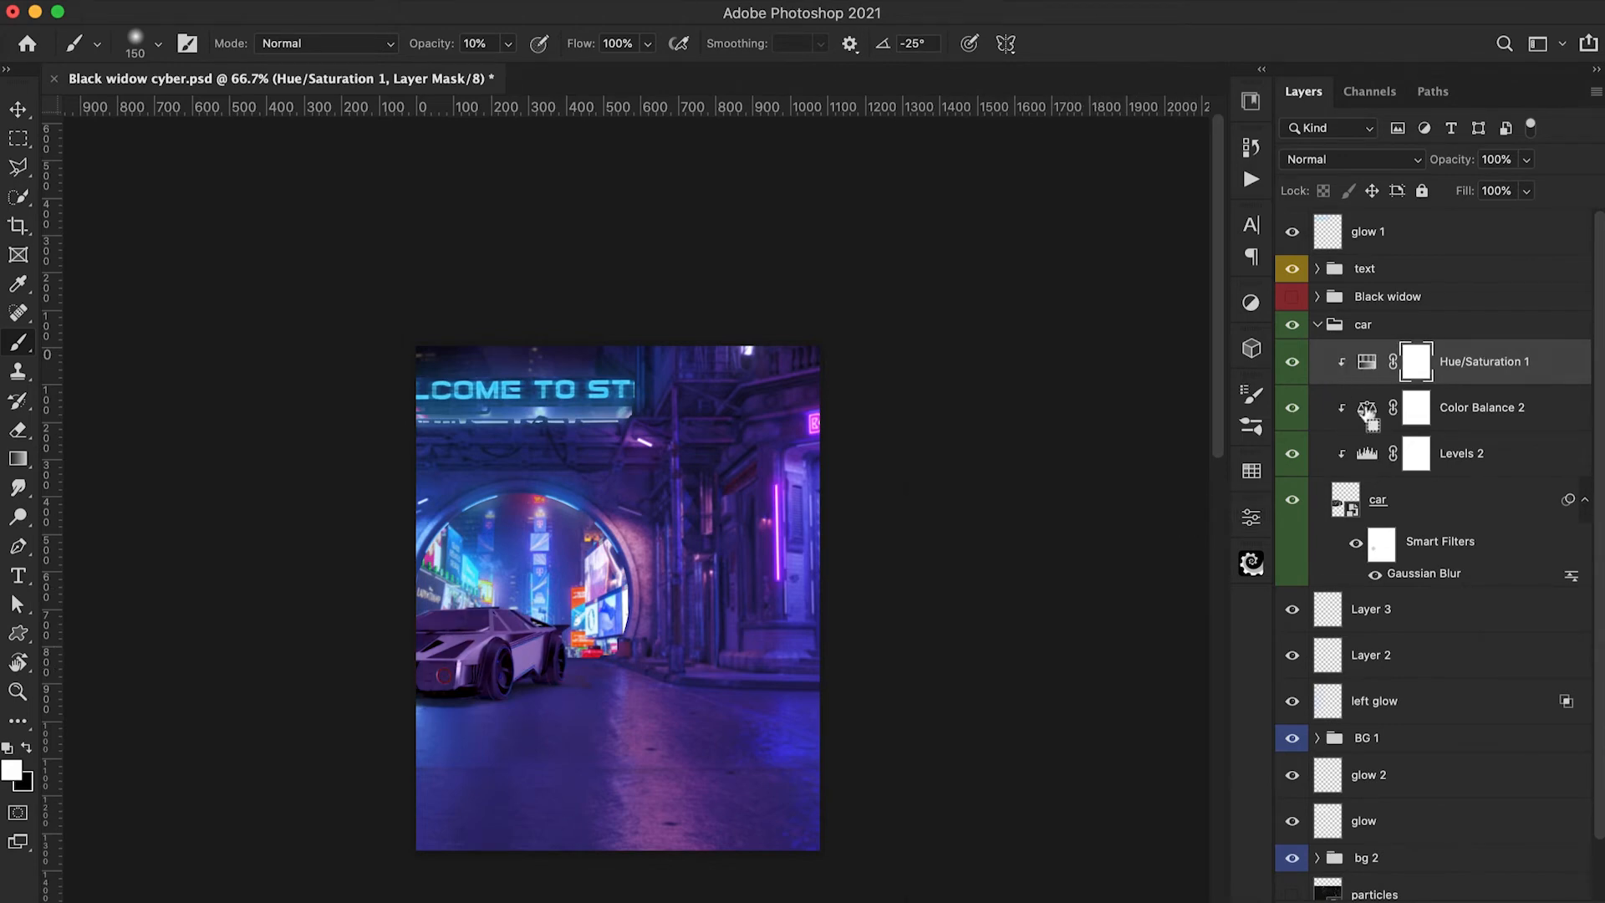
# Invert the Hue/Saturation mask and paint the hue shift back over the car's rear with a larger brush at 30% opacity
pyautogui.press('super+i')
pyautogui.press(']')
pyautogui.press('3')
pyautogui.moveTo(540, 659)
pyautogui.mouseDown()
pyautogui.moveTo(526, 637)
pyautogui.moveTo(519, 650)
pyautogui.mouseUp()
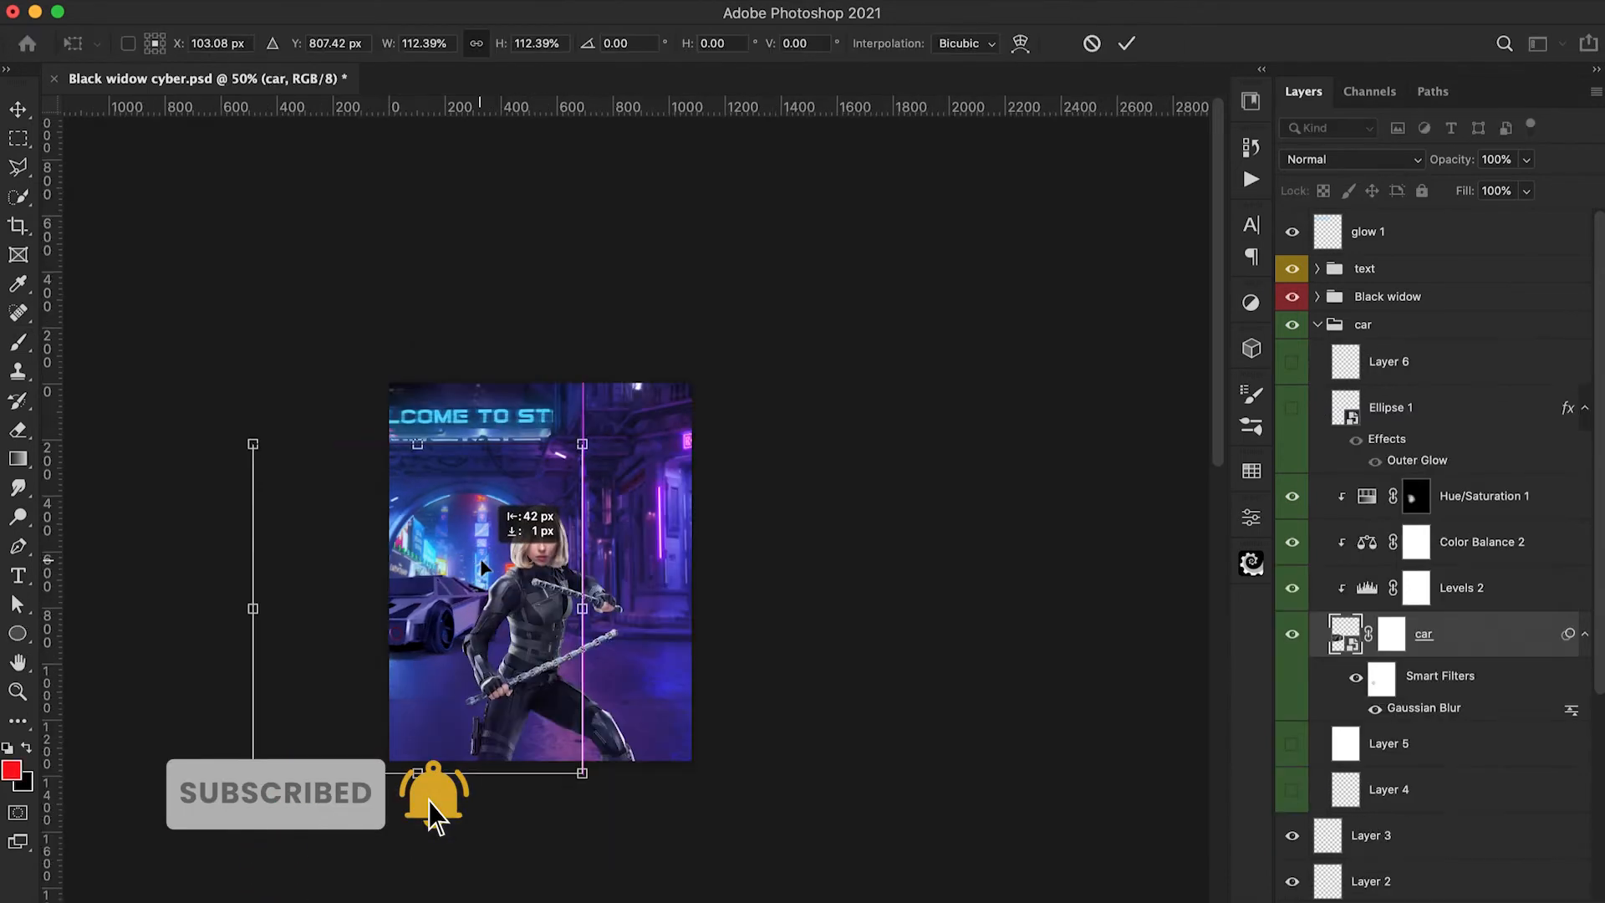
# Shift the scaled car further toward the canvas's outer edge to an X position of about 38 px and apply the transform
pyautogui.moveTo(483, 569); pyautogui.dragTo(496, 604)
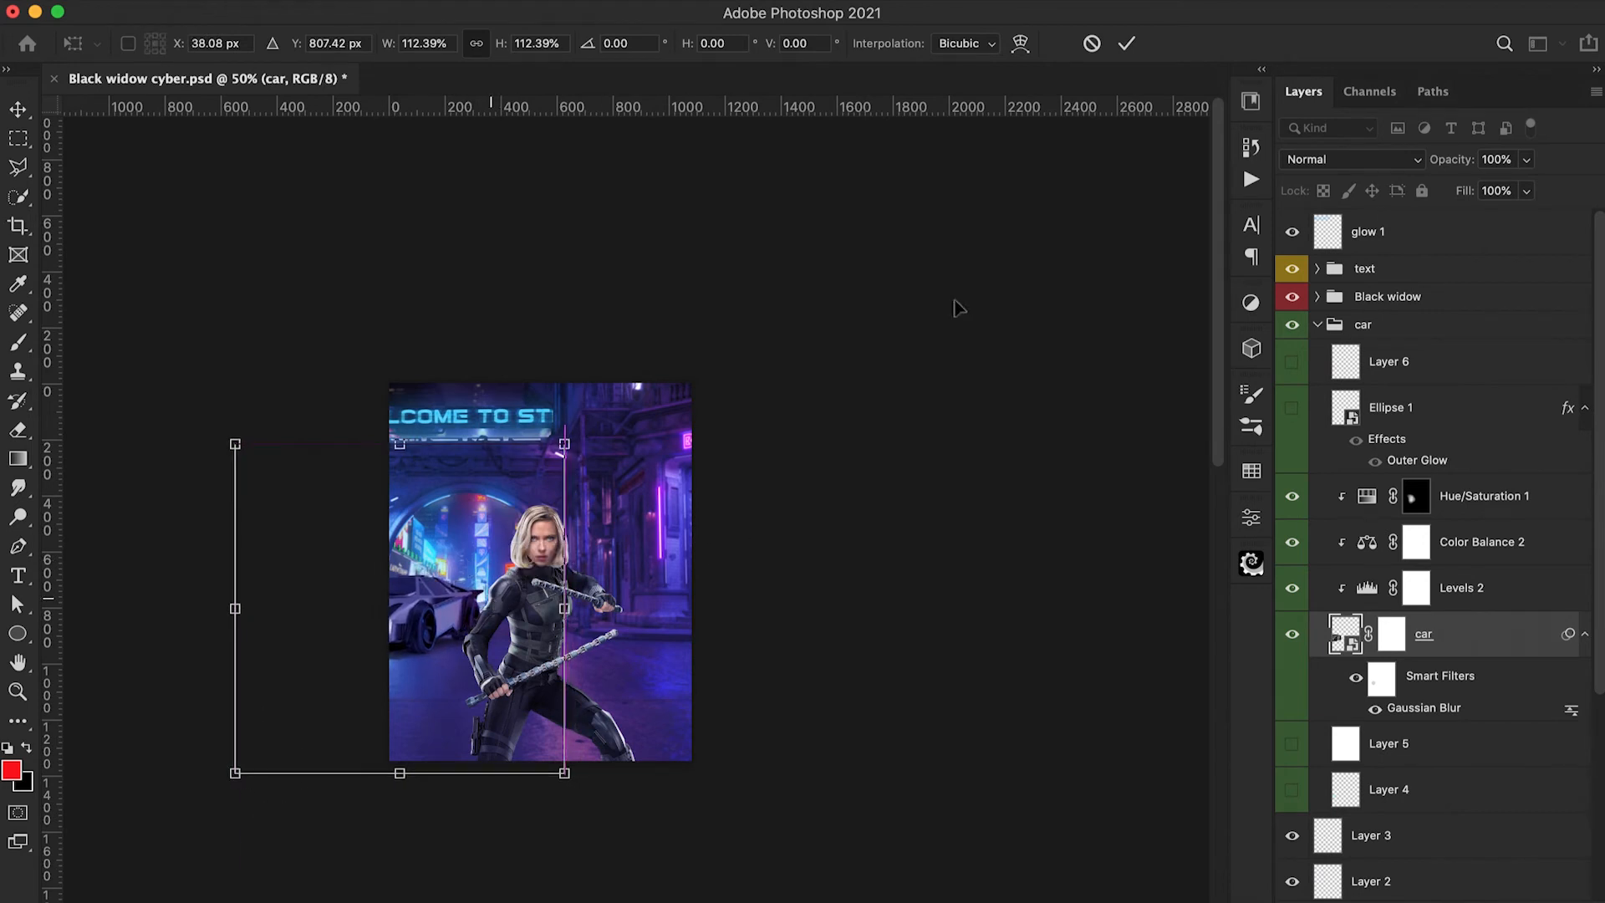
pyautogui.click(1126, 42)
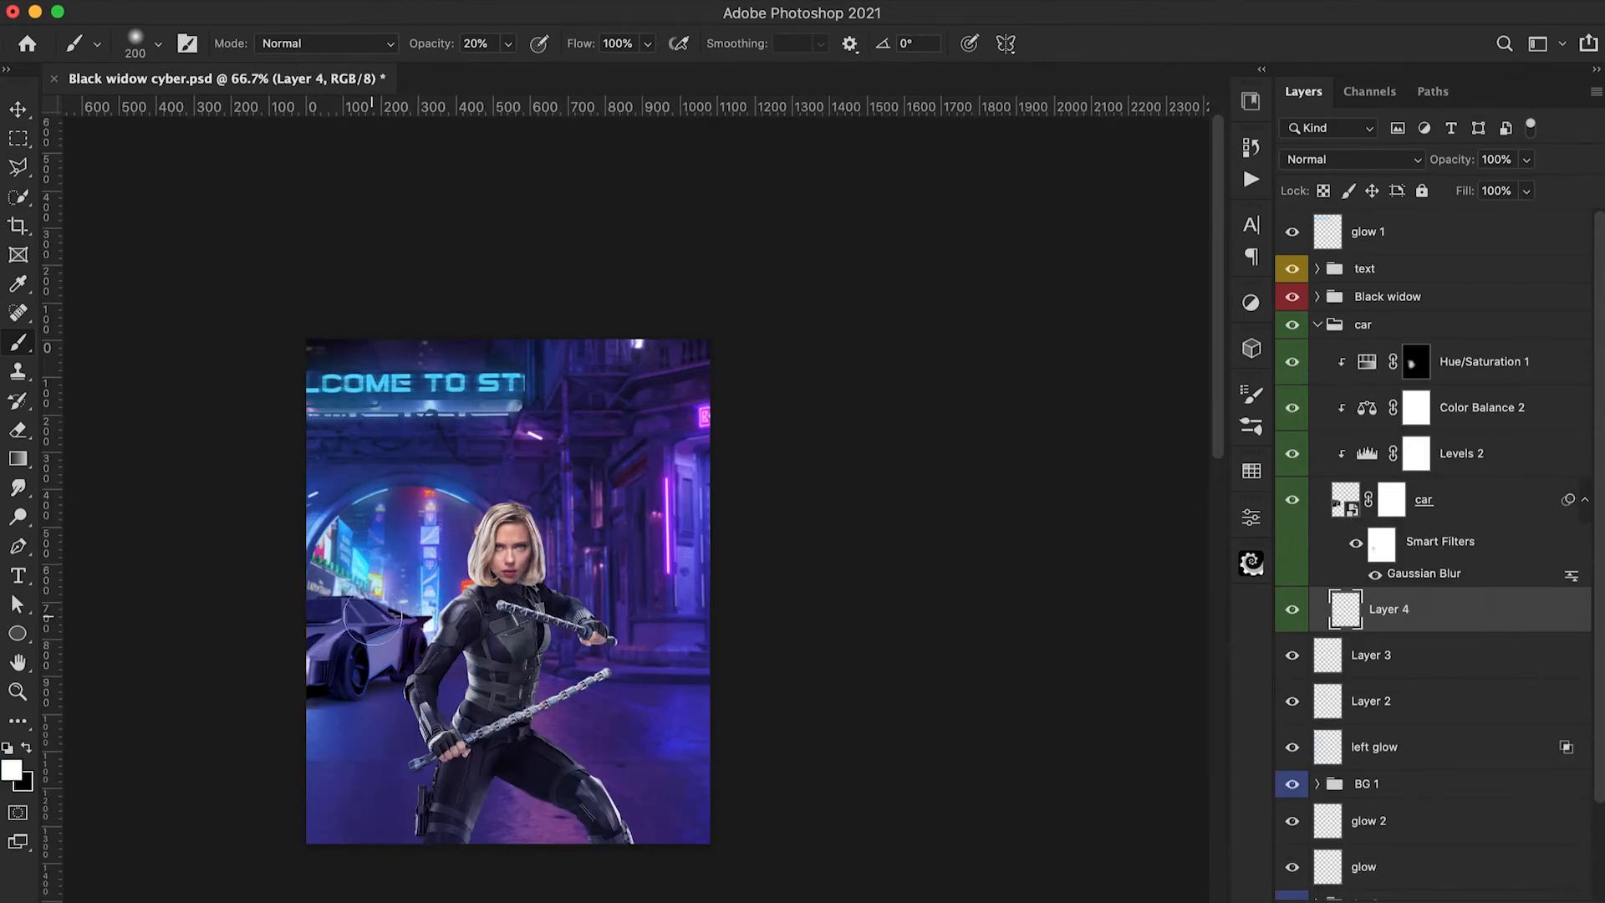
# Toggle Layer 4 beneath the car off and on to compare its effect
pyautogui.scroll(2, 364, 618)
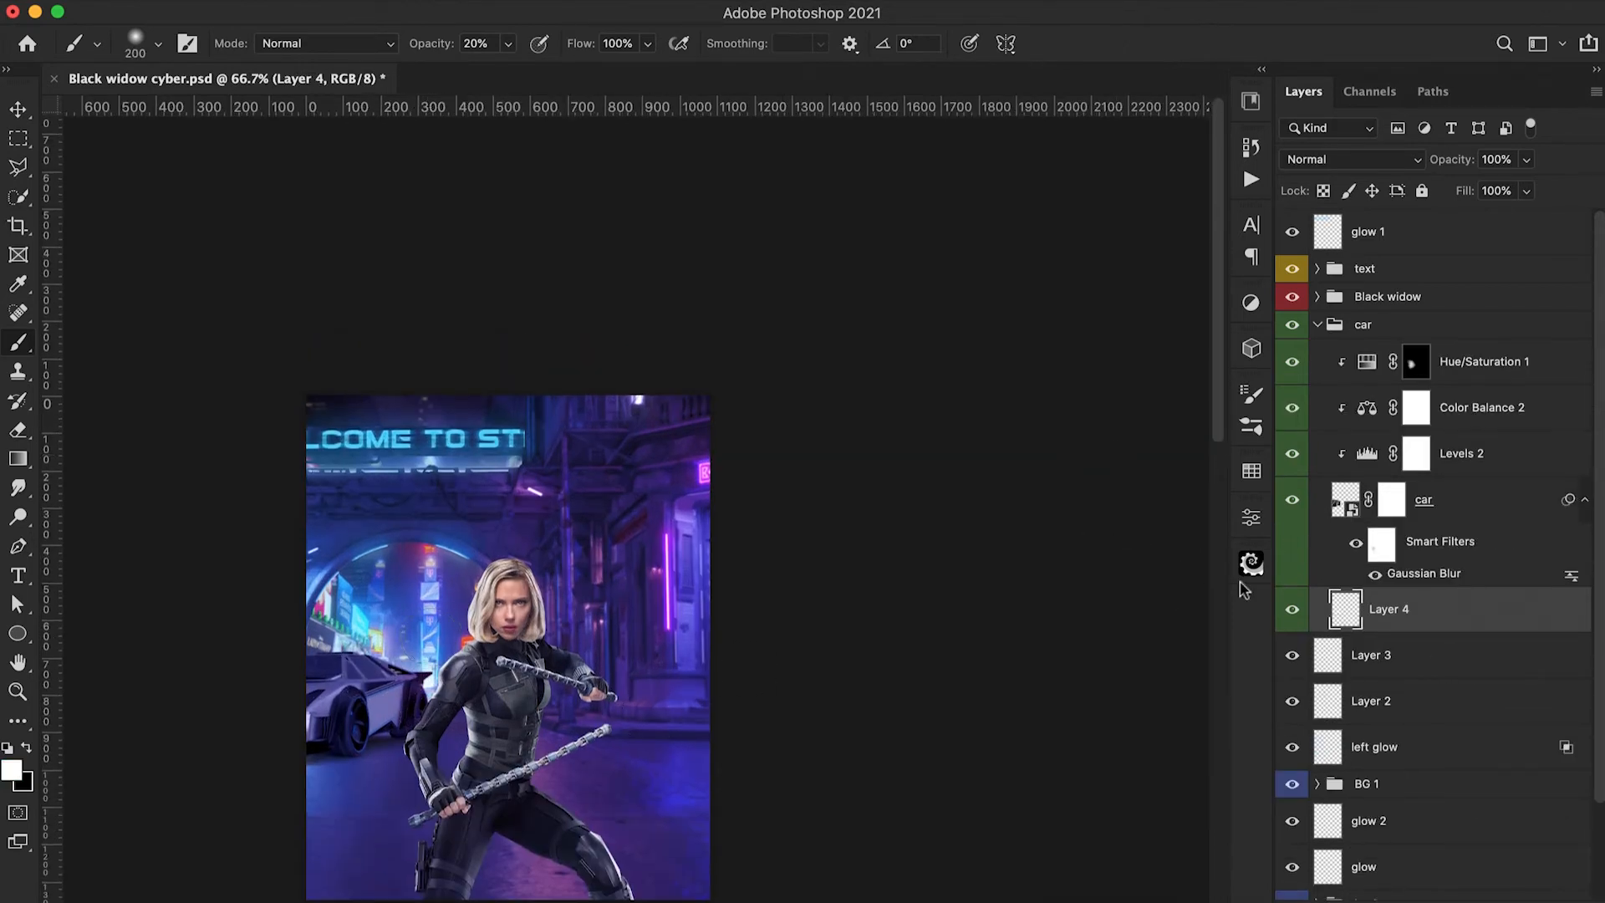
pyautogui.click(1291, 610)
pyautogui.click(1291, 615)
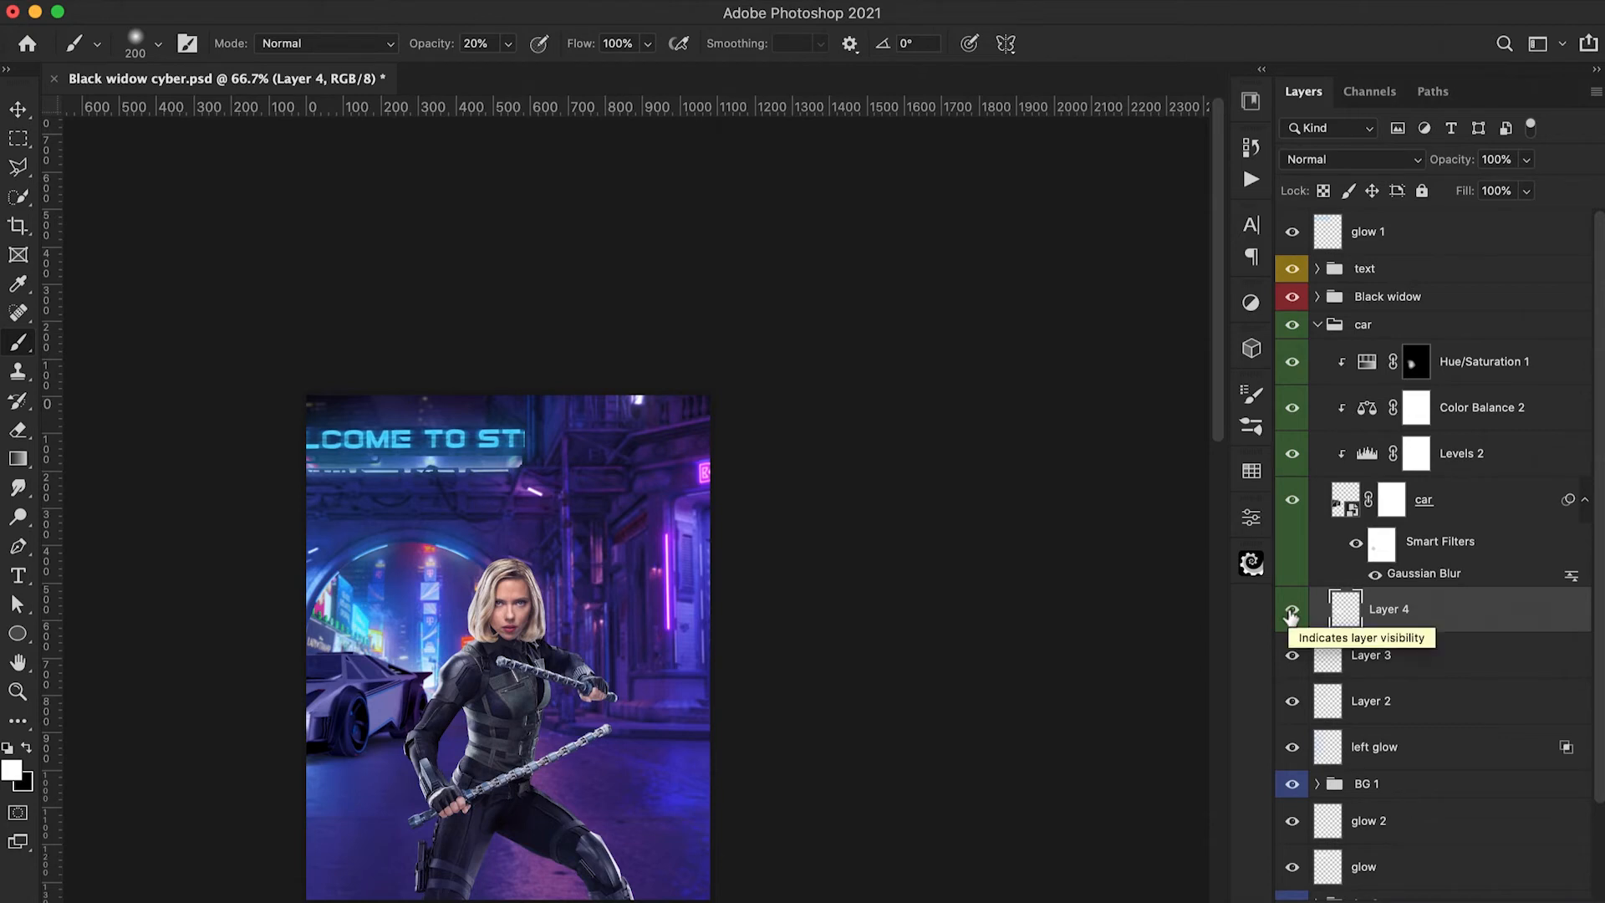
pyautogui.scroll(-2, 810, 590)
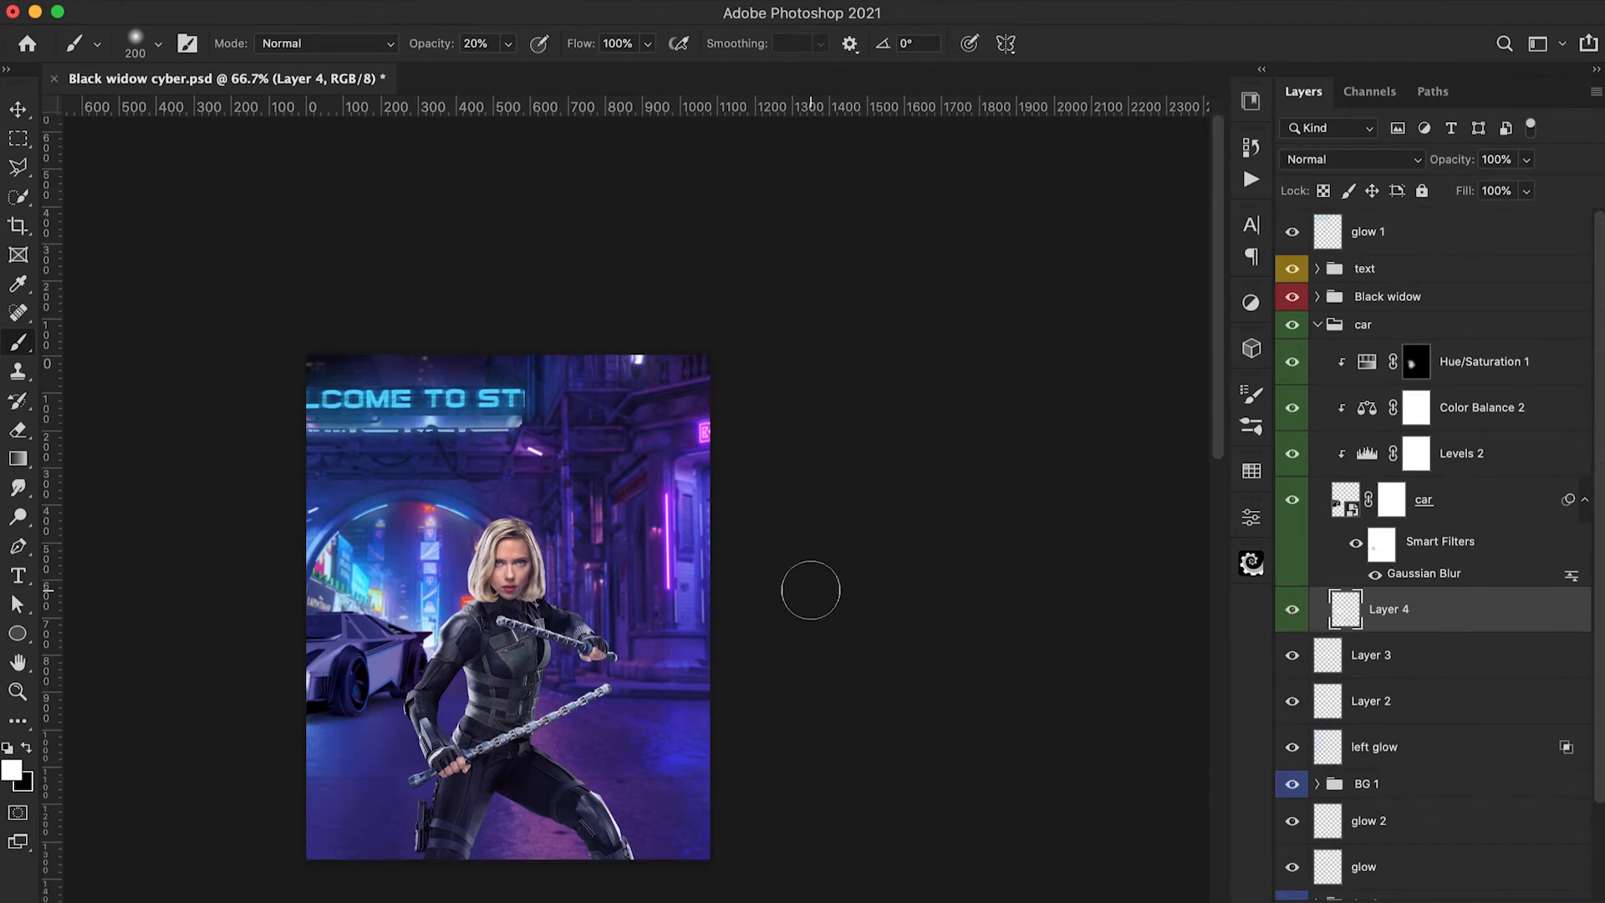
# Brighten the midtones and slightly raise the black input point in the car's existing Levels adjustment
pyautogui.doubleClick(1366, 454)
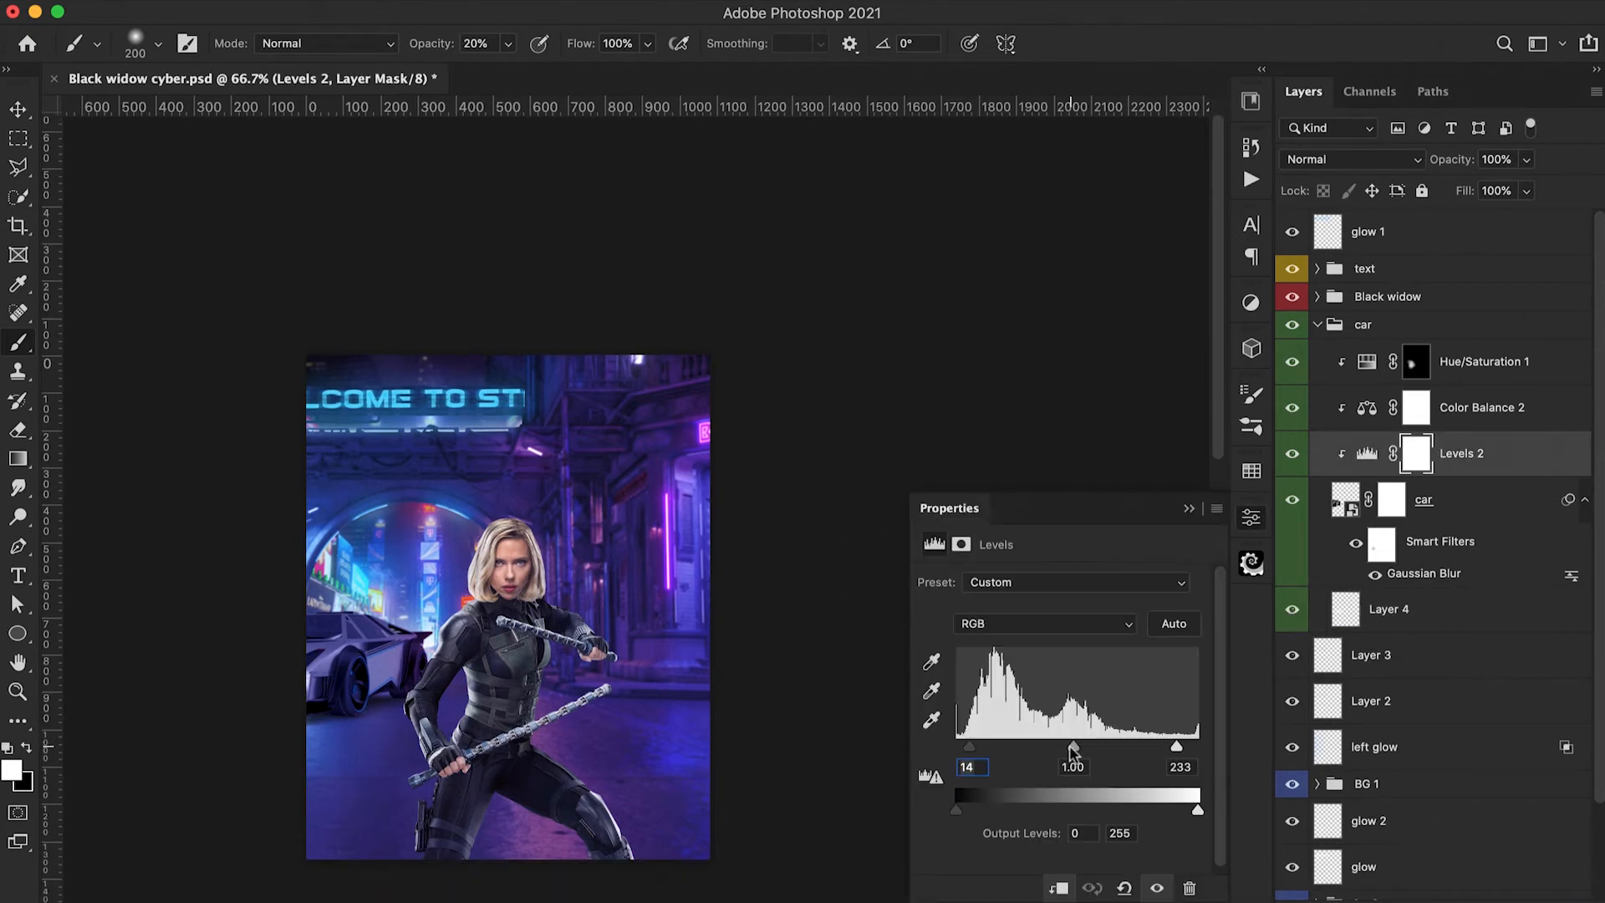
pyautogui.moveTo(1072, 746)
pyautogui.mouseDown()
pyautogui.moveTo(1049, 750)
pyautogui.moveTo(1070, 767)
pyautogui.mouseUp()
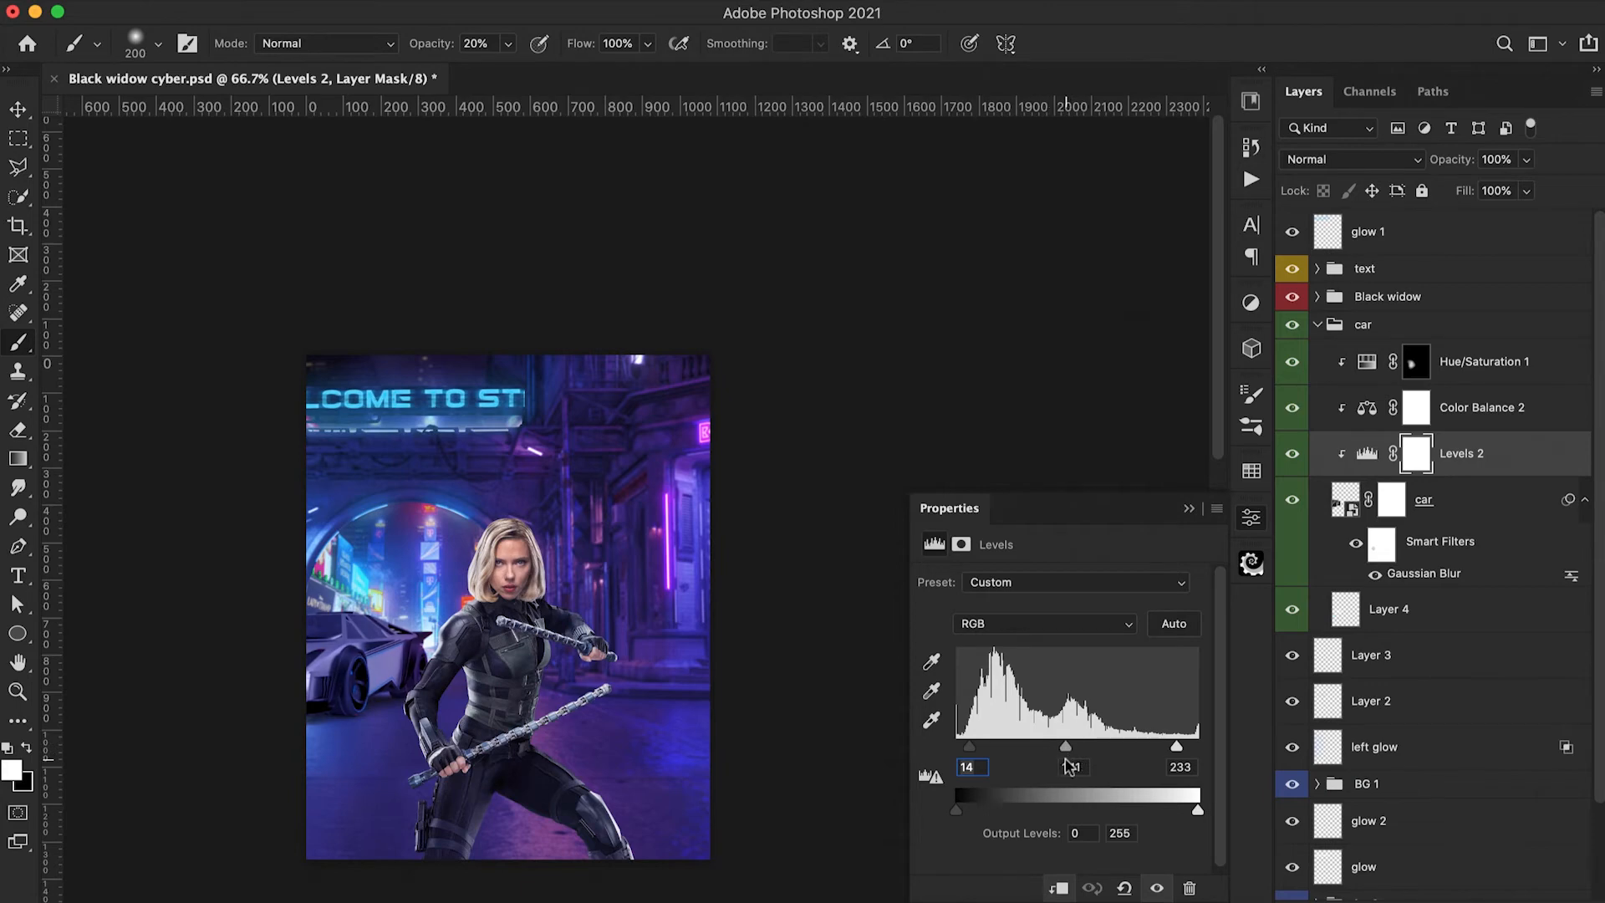
pyautogui.moveTo(969, 747); pyautogui.dragTo(974, 752)
pyautogui.click(1190, 508)
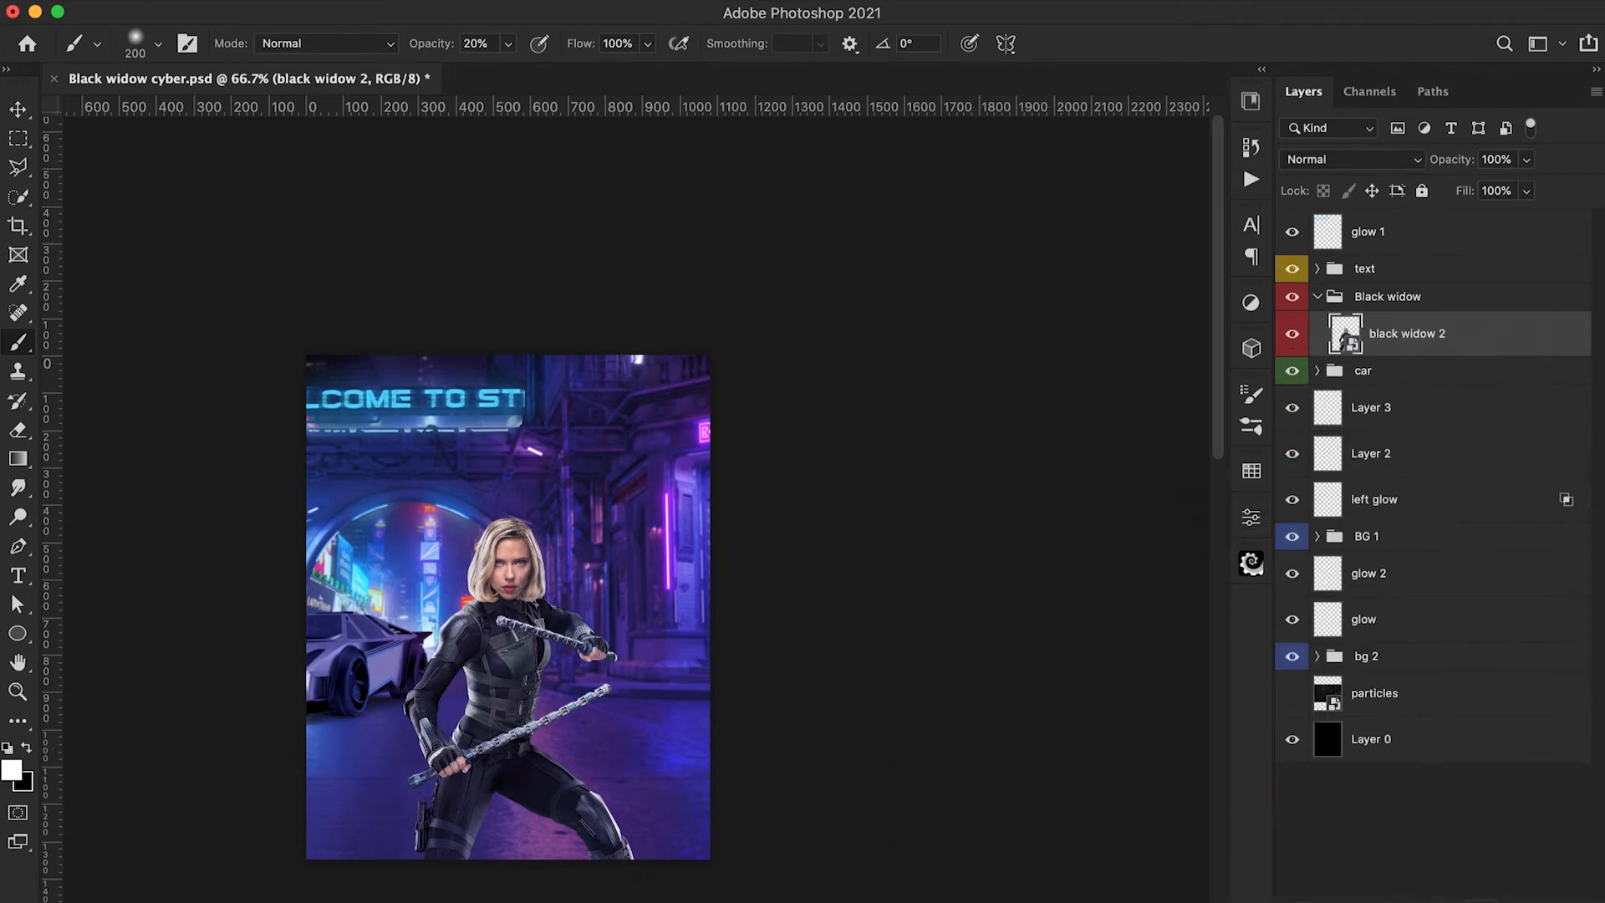
# Add a Levels adjustment clipped to the black widow 2 layer with input black 11 and input white 237
pyautogui.click(1479, 900)
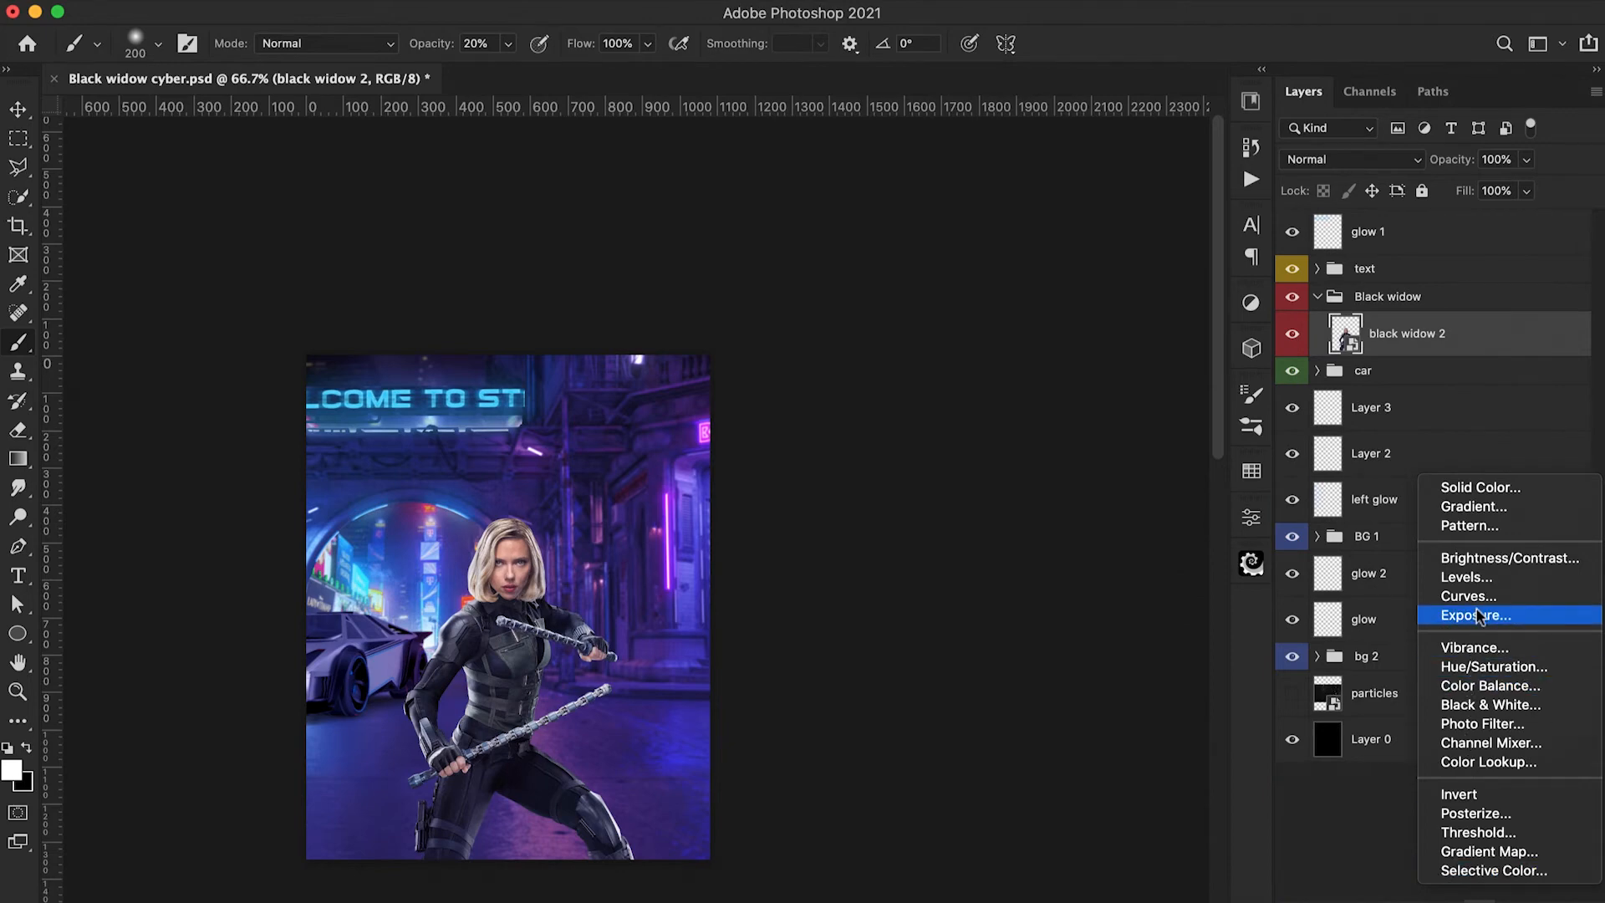
pyautogui.click(1477, 586)
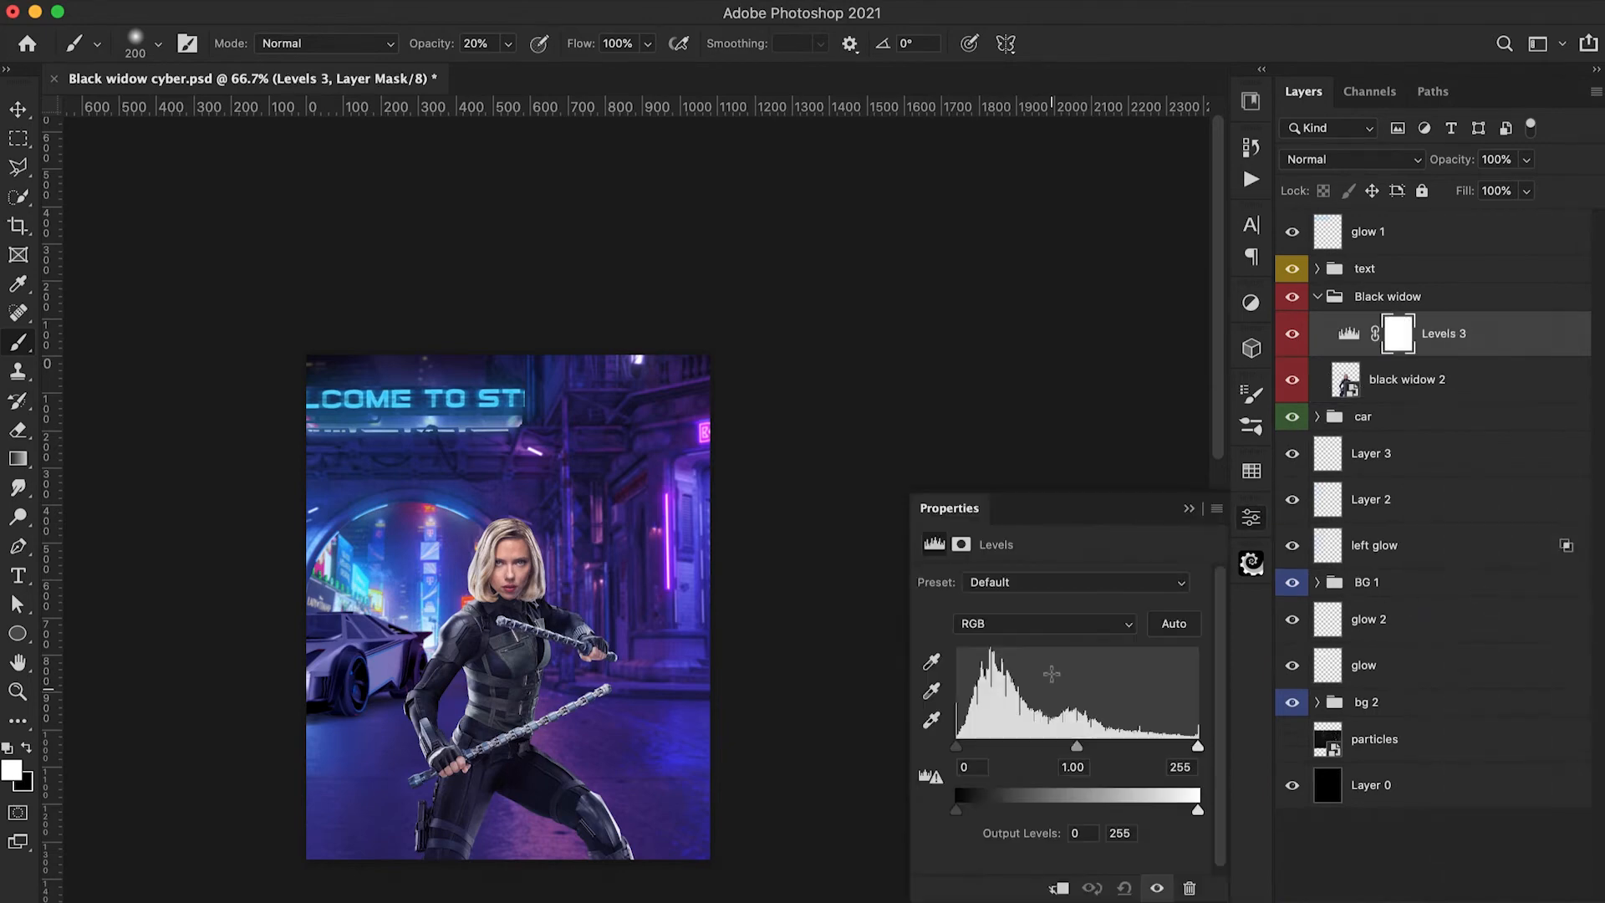
pyautogui.moveTo(956, 746); pyautogui.dragTo(967, 750)
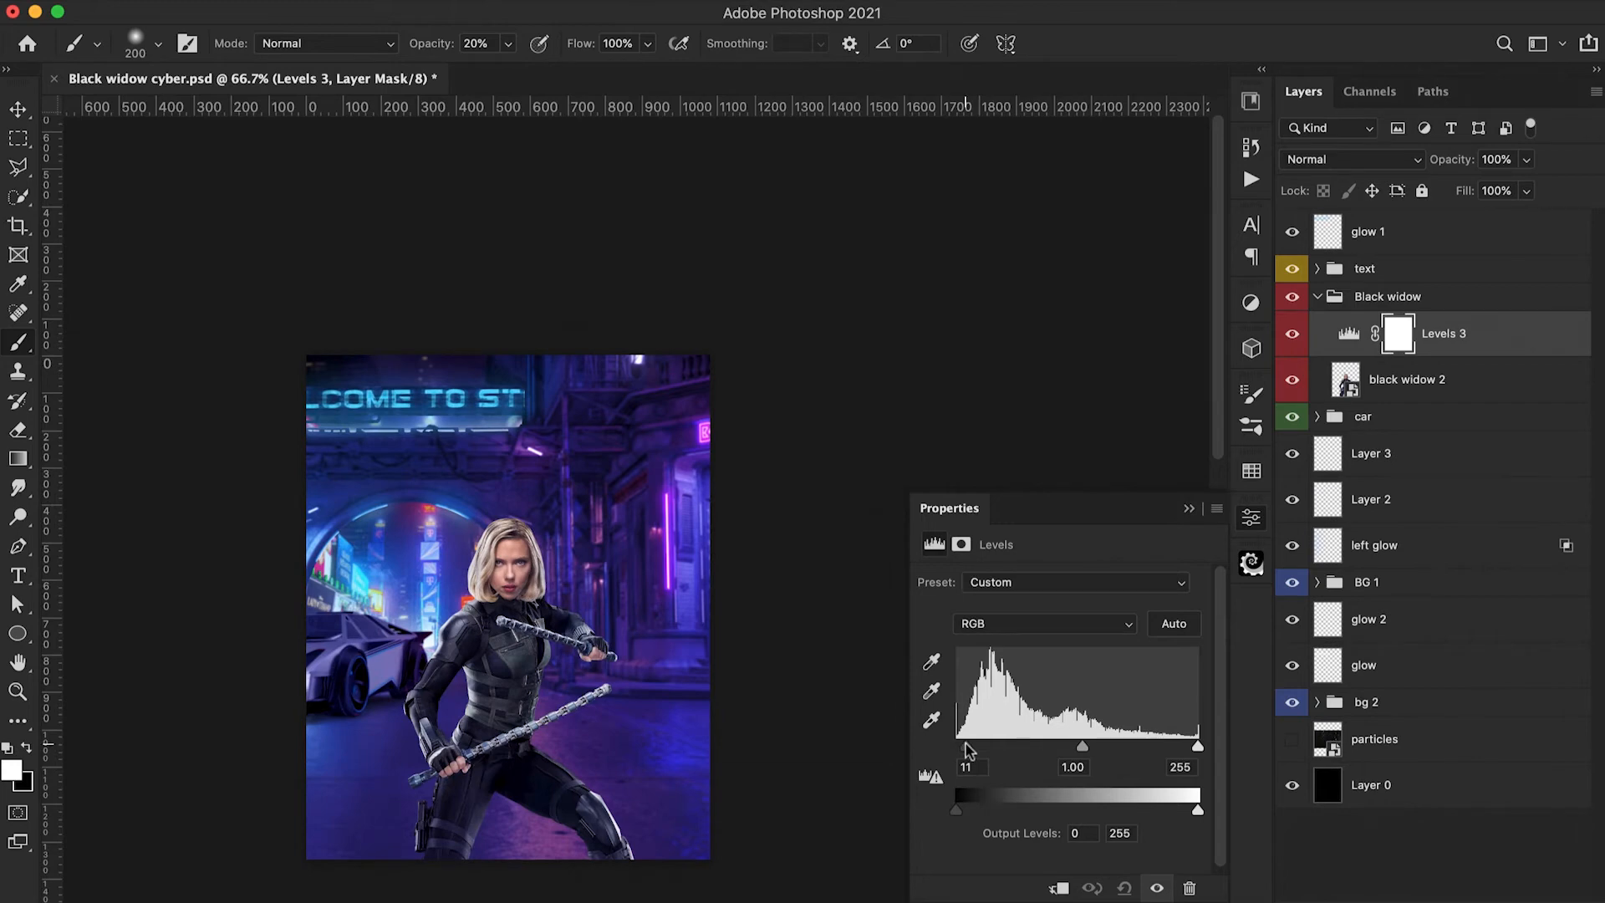
pyautogui.keyDown('alt'); pyautogui.click(1342, 357); pyautogui.keyUp('alt')
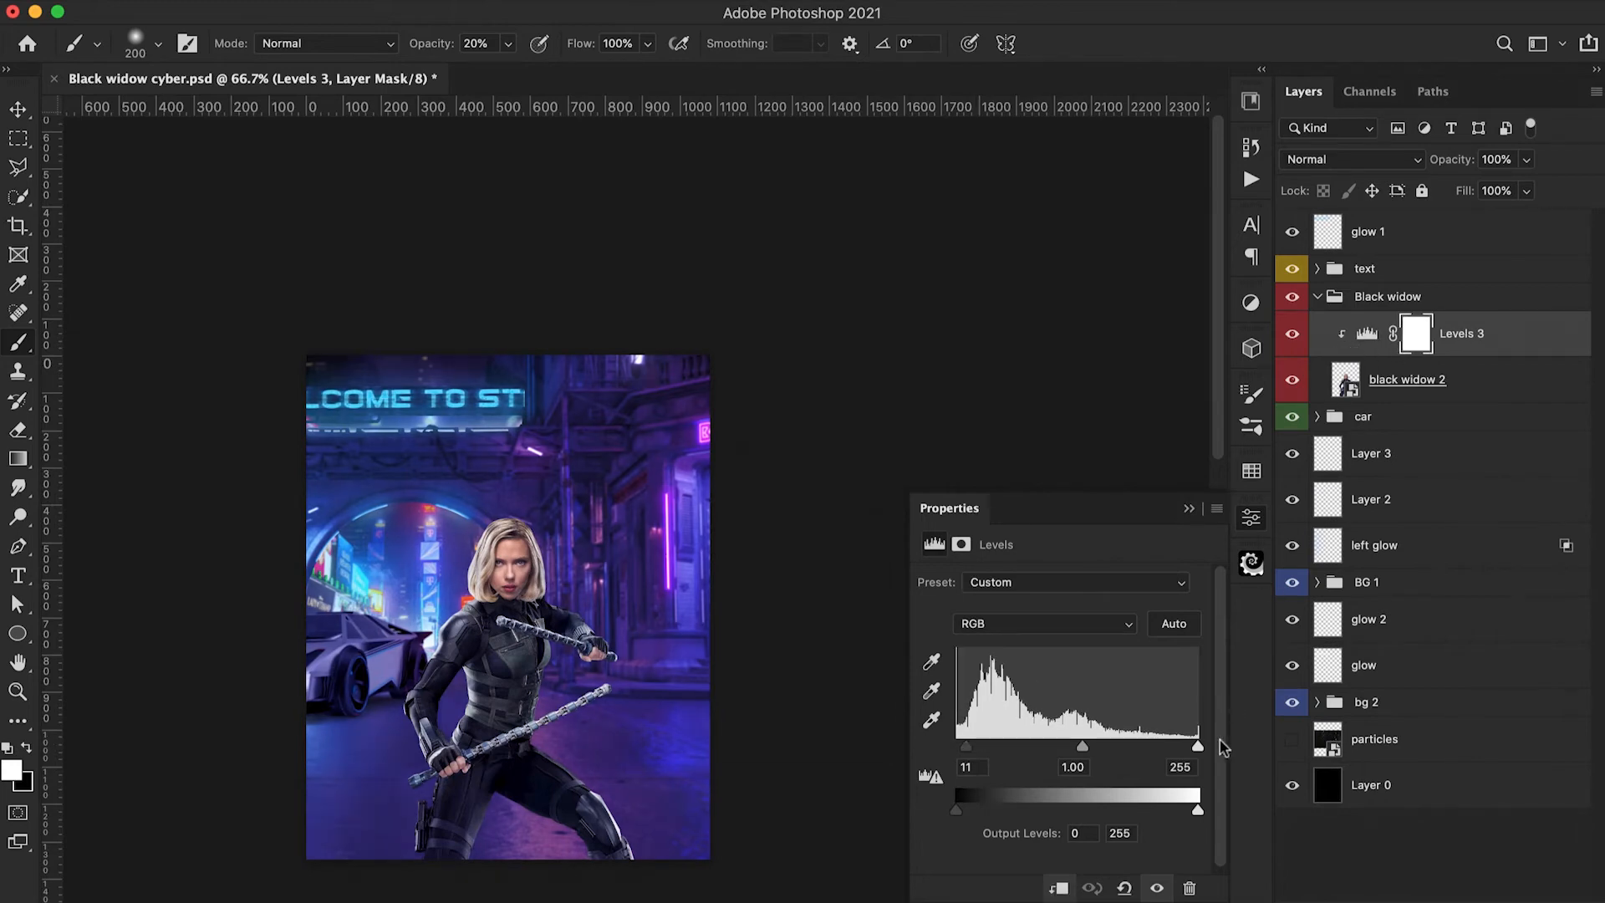
pyautogui.moveTo(1198, 745); pyautogui.dragTo(1181, 748)
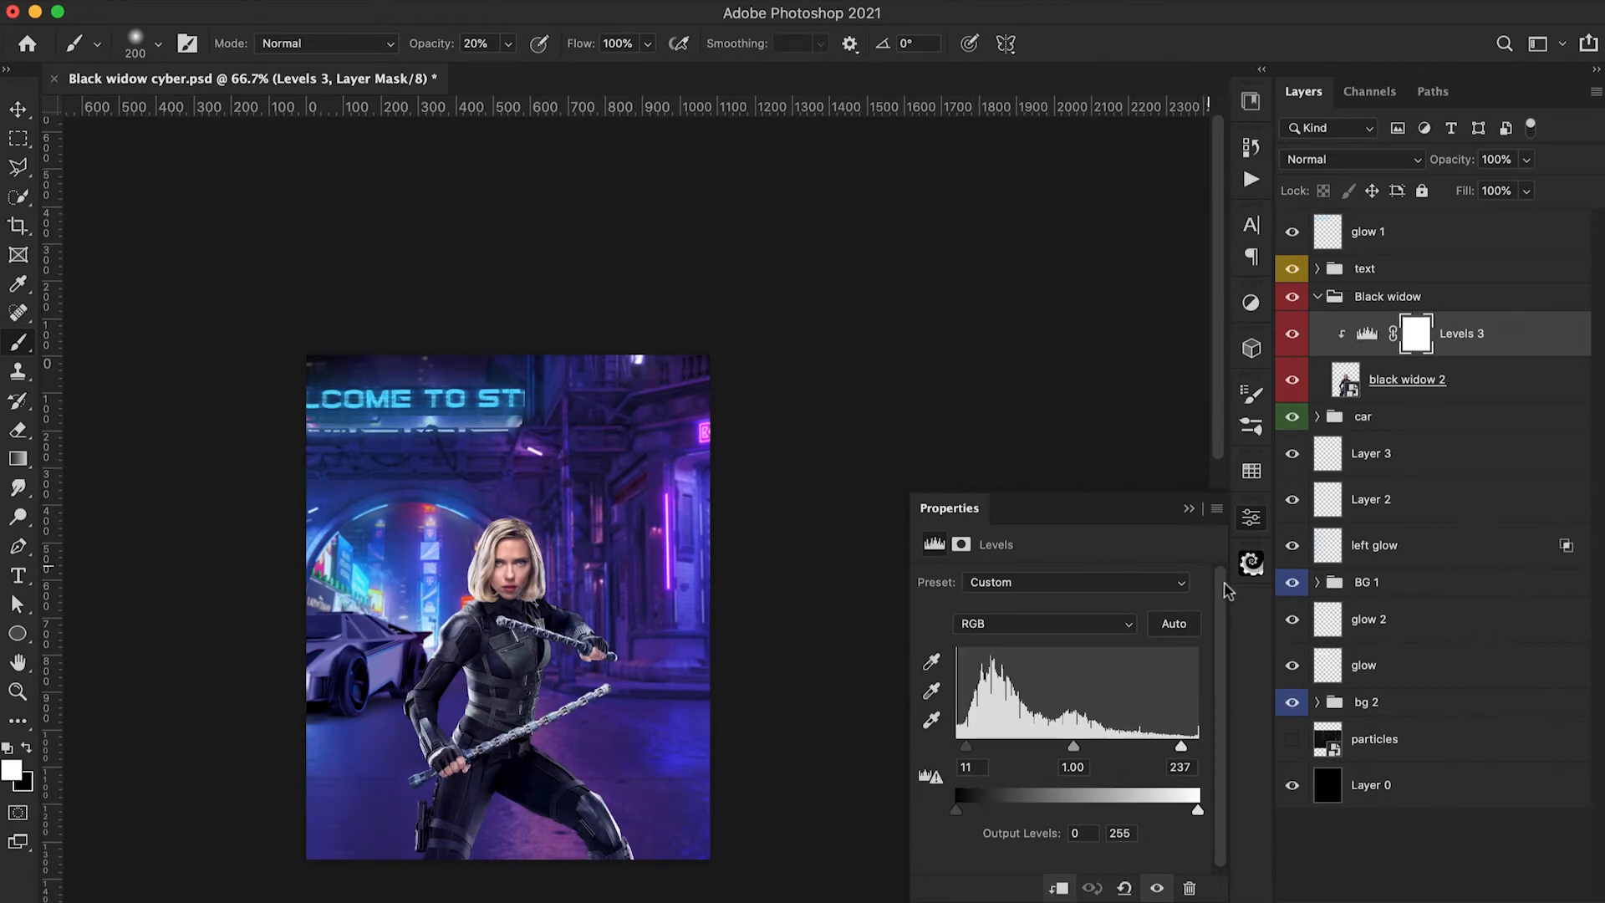
pyautogui.click(1188, 508)
# Add a Color Balance adjustment clipped to the figure with midtones at -43 cyan/red, -25 magenta/green and +24 yellow/blue
pyautogui.click(1464, 891)
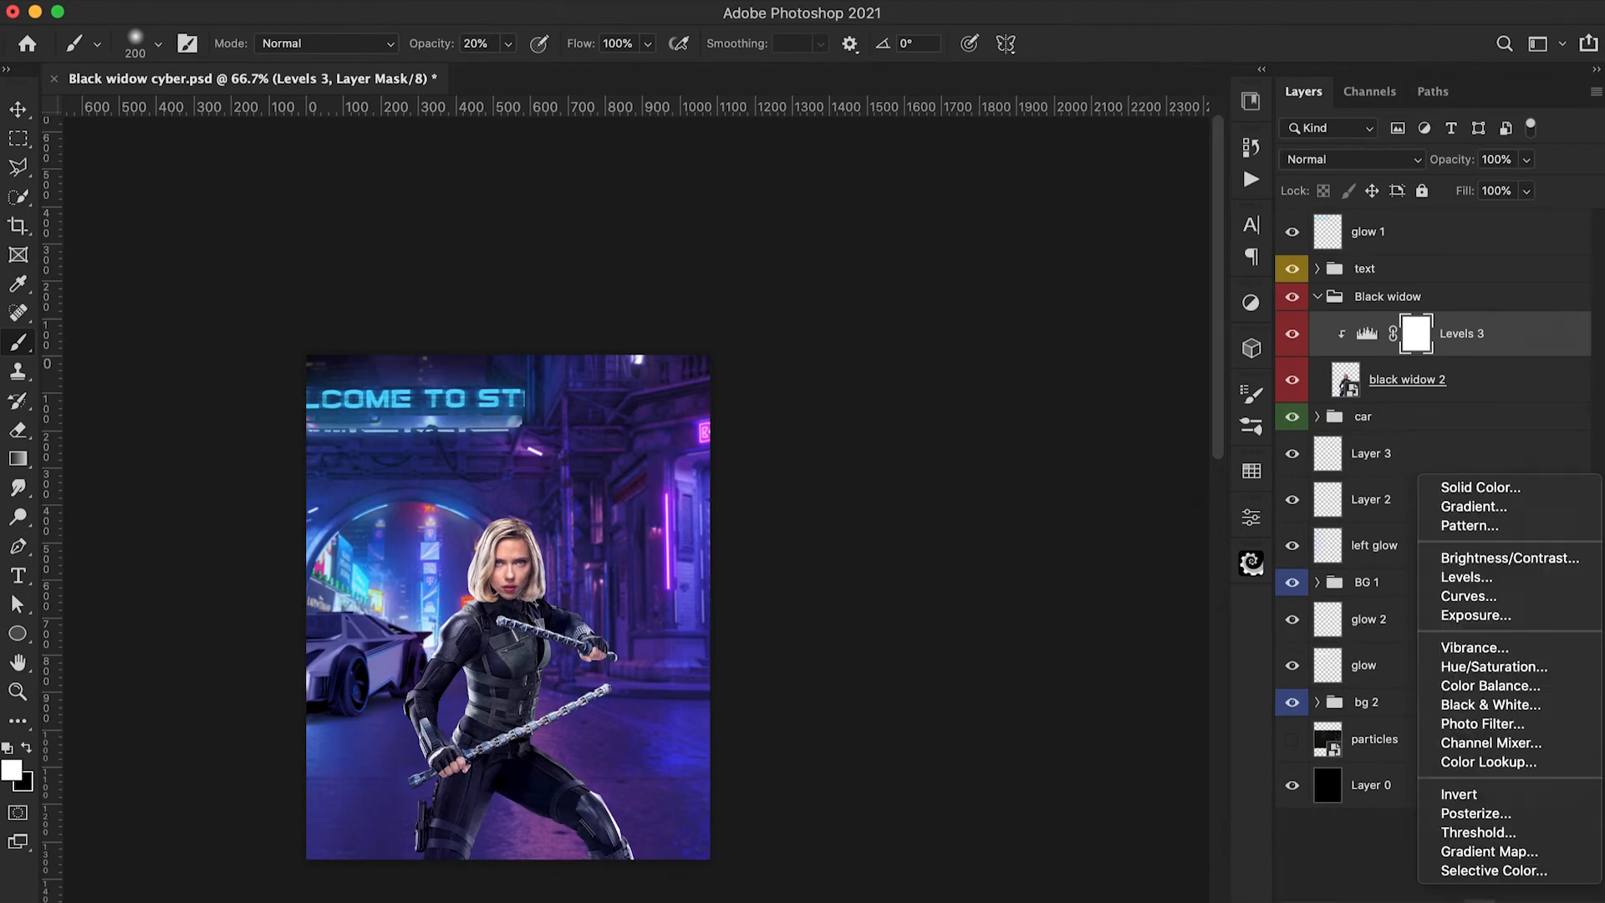
pyautogui.click(1490, 685)
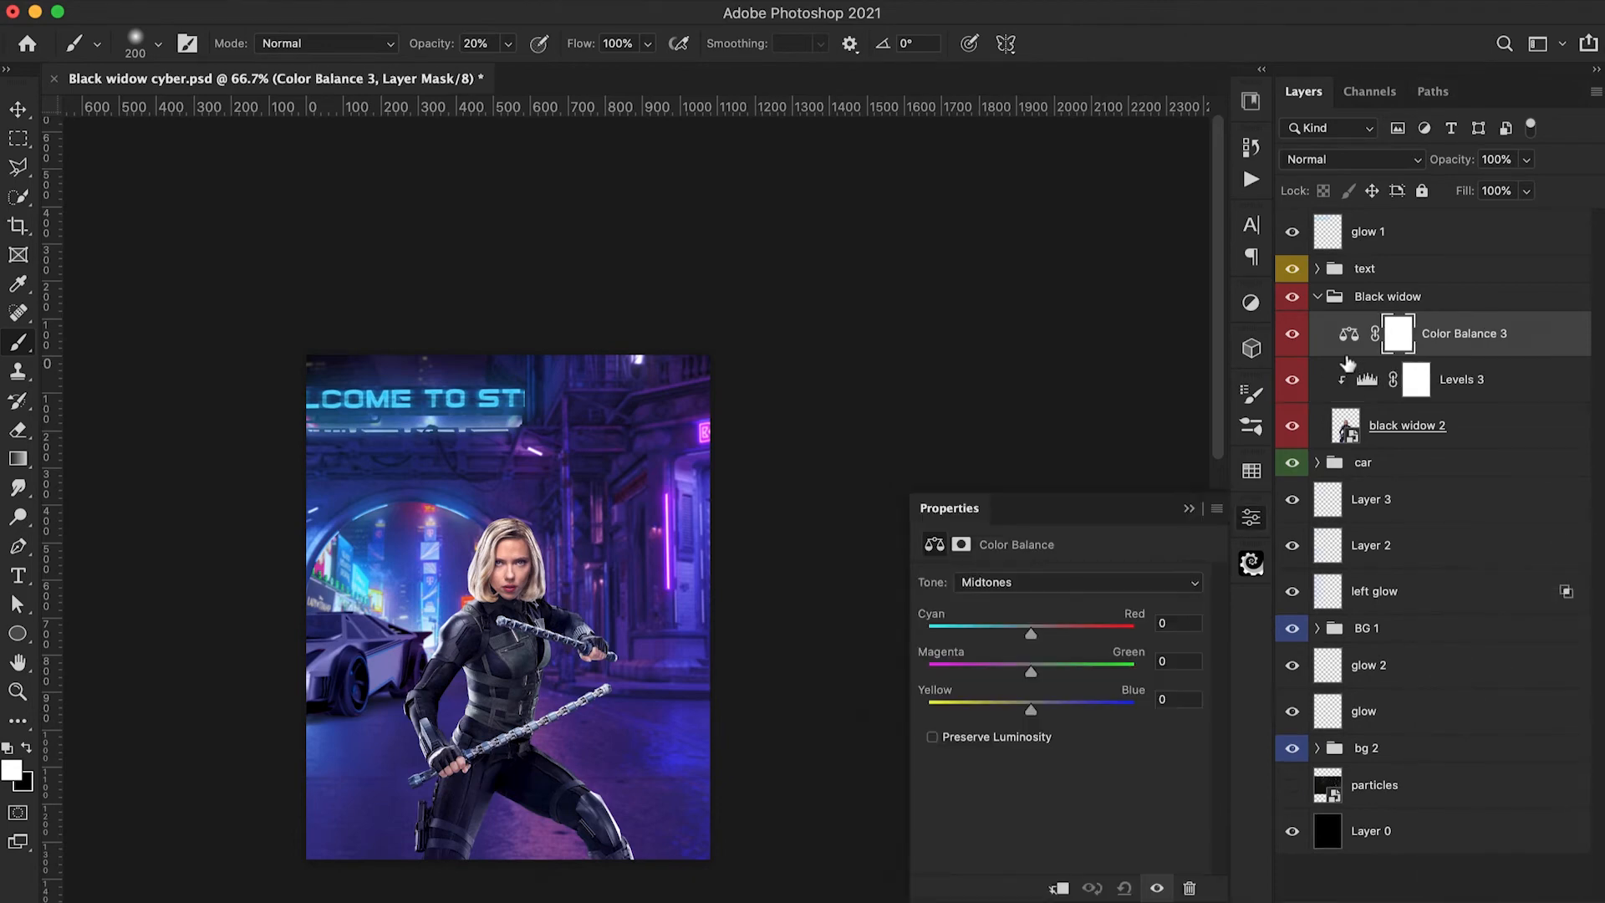
pyautogui.keyDown('alt'); pyautogui.click(1346, 349); pyautogui.keyUp('alt')
pyautogui.moveTo(1031, 671); pyautogui.dragTo(987, 635)
pyautogui.moveTo(1032, 711); pyautogui.dragTo(1056, 710)
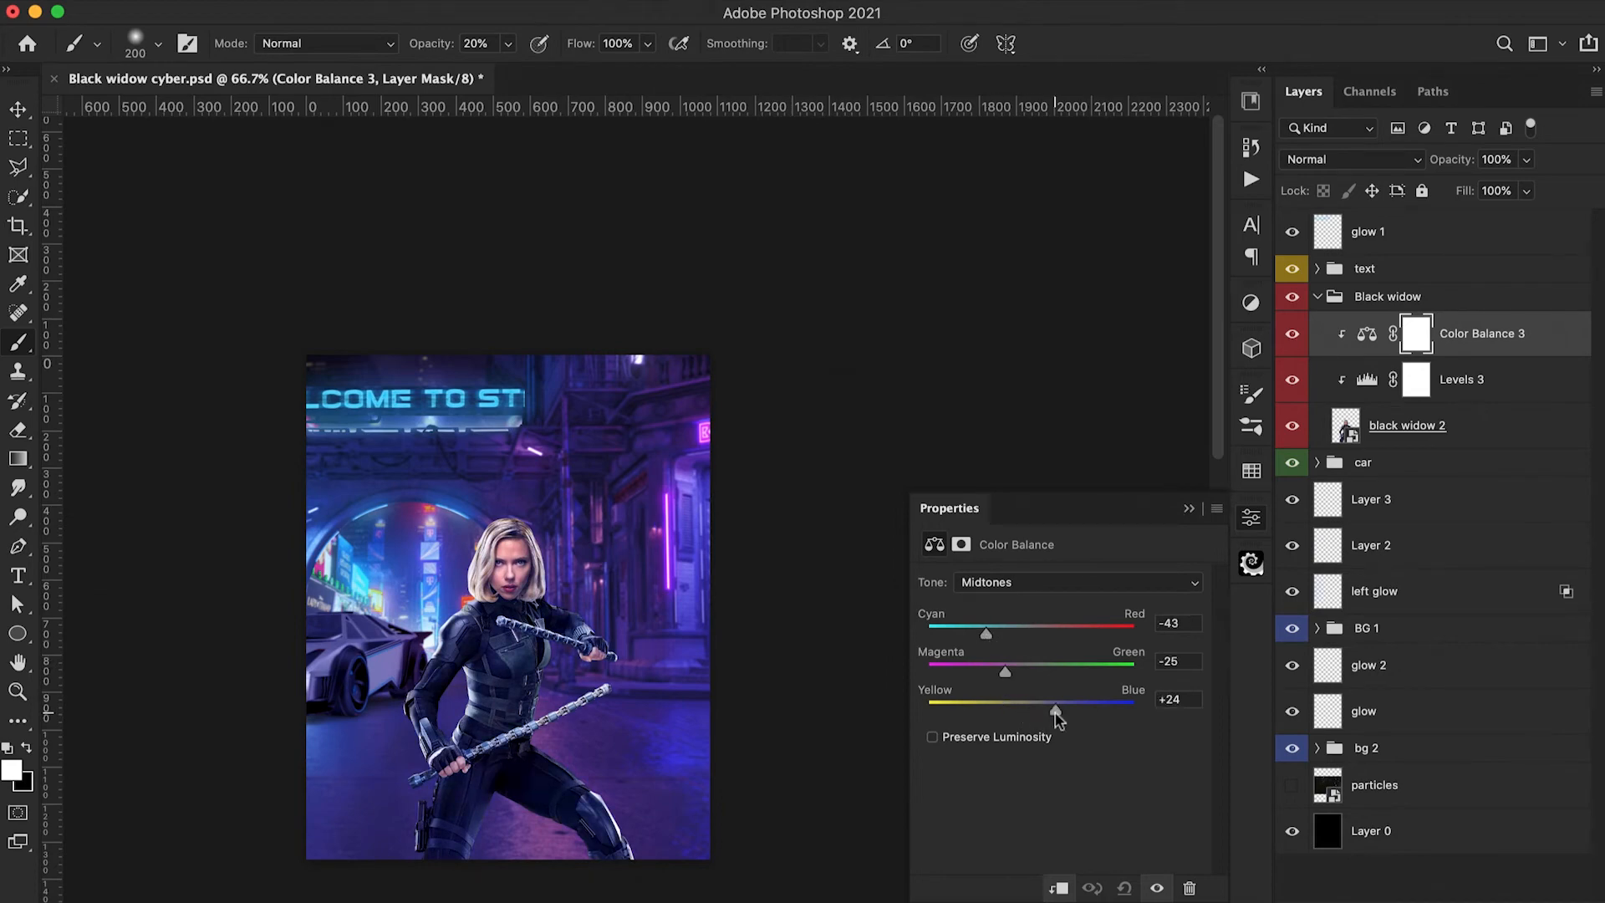
# Shift the figure's Color Balance shadows toward blue and adjust its highlights, with cyan/red at -9
pyautogui.click(1049, 582)
pyautogui.click(1036, 558)
pyautogui.moveTo(1032, 682); pyautogui.dragTo(1058, 712)
pyautogui.moveTo(1031, 634)
pyautogui.mouseDown()
pyautogui.moveTo(995, 637)
pyautogui.moveTo(1022, 637)
pyautogui.mouseUp()
pyautogui.click(1020, 582)
pyautogui.click(1019, 629)
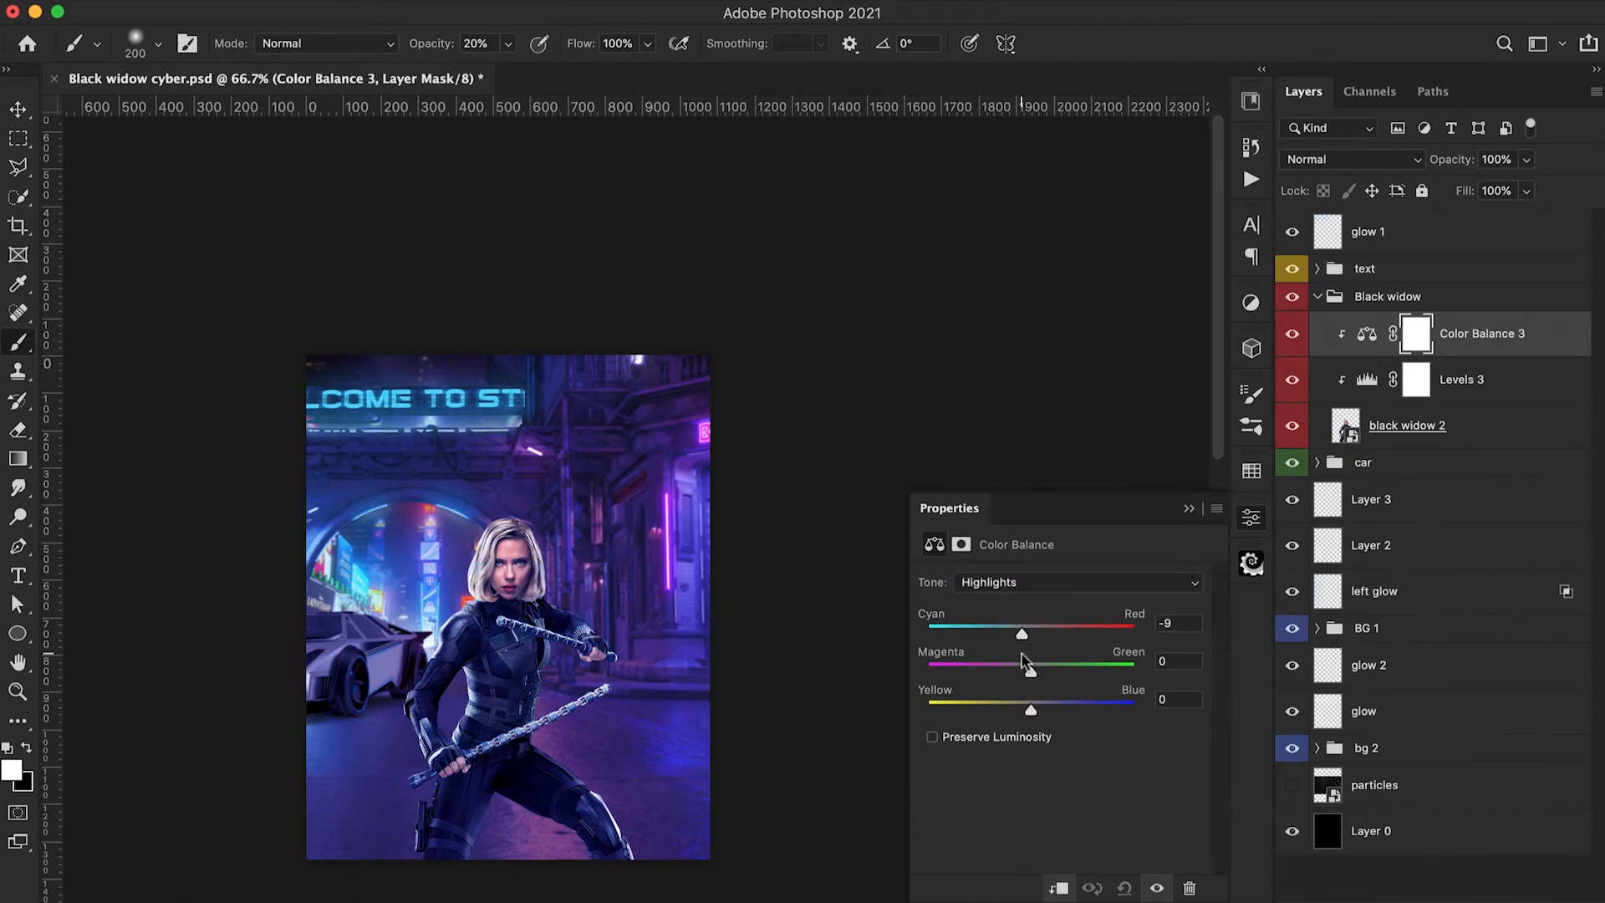
pyautogui.moveTo(1031, 712); pyautogui.dragTo(1012, 681)
pyautogui.click(1189, 508)
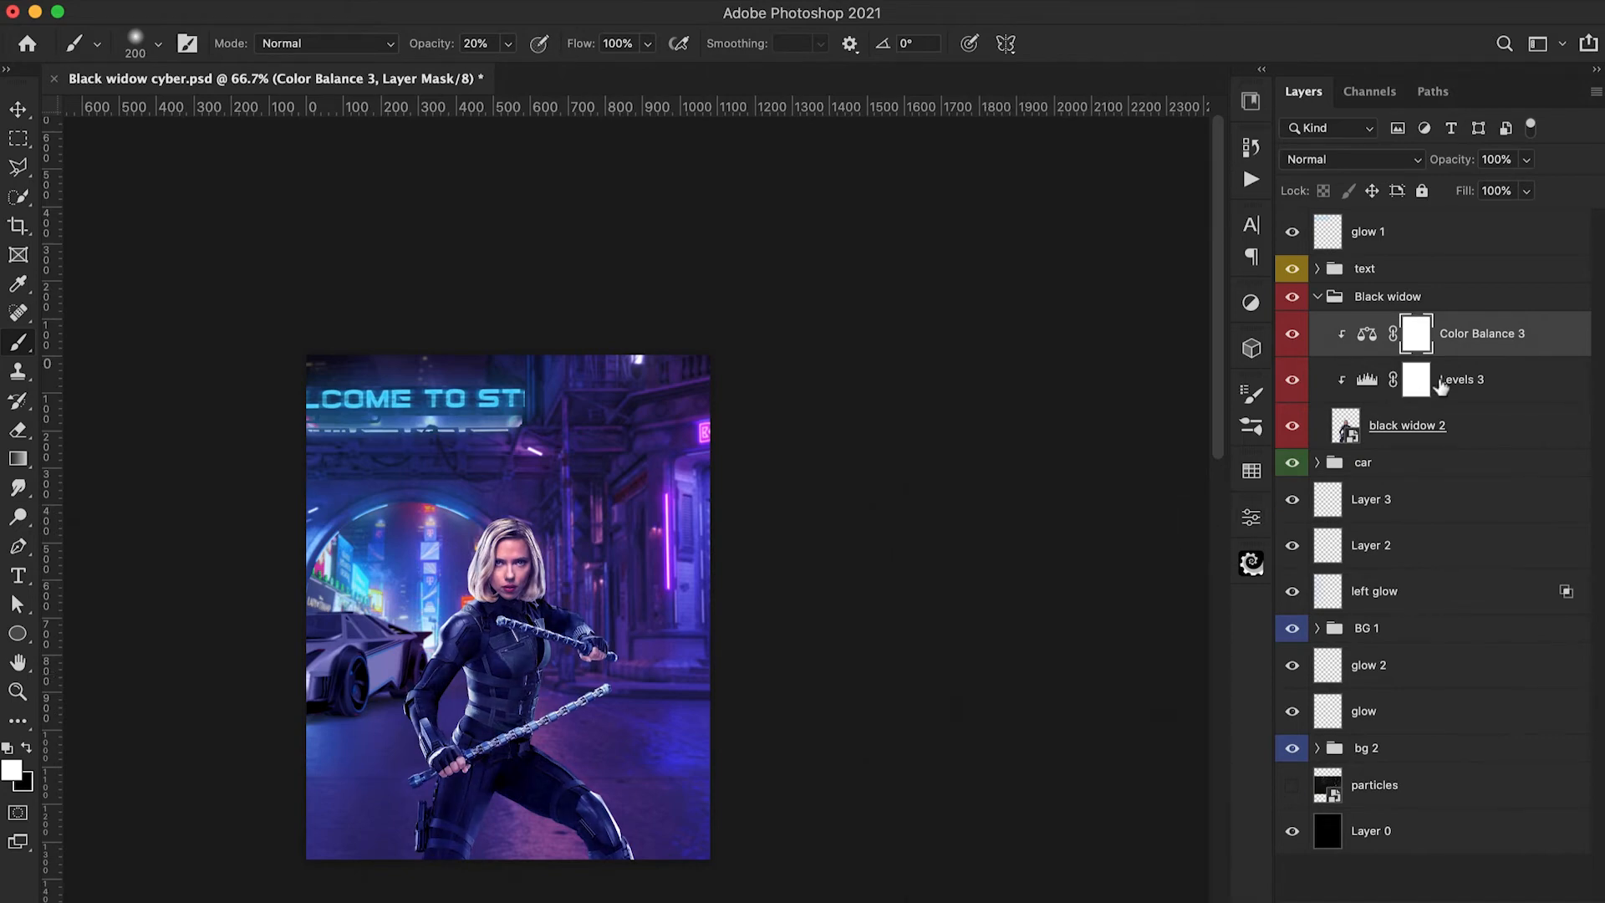
# Add a clipped Hue/Saturation adjustment directly above the figure's Levels 3 layer and set its saturation to -33
pyautogui.click(1437, 381)
pyautogui.click(1435, 896)
pyautogui.click(1494, 666)
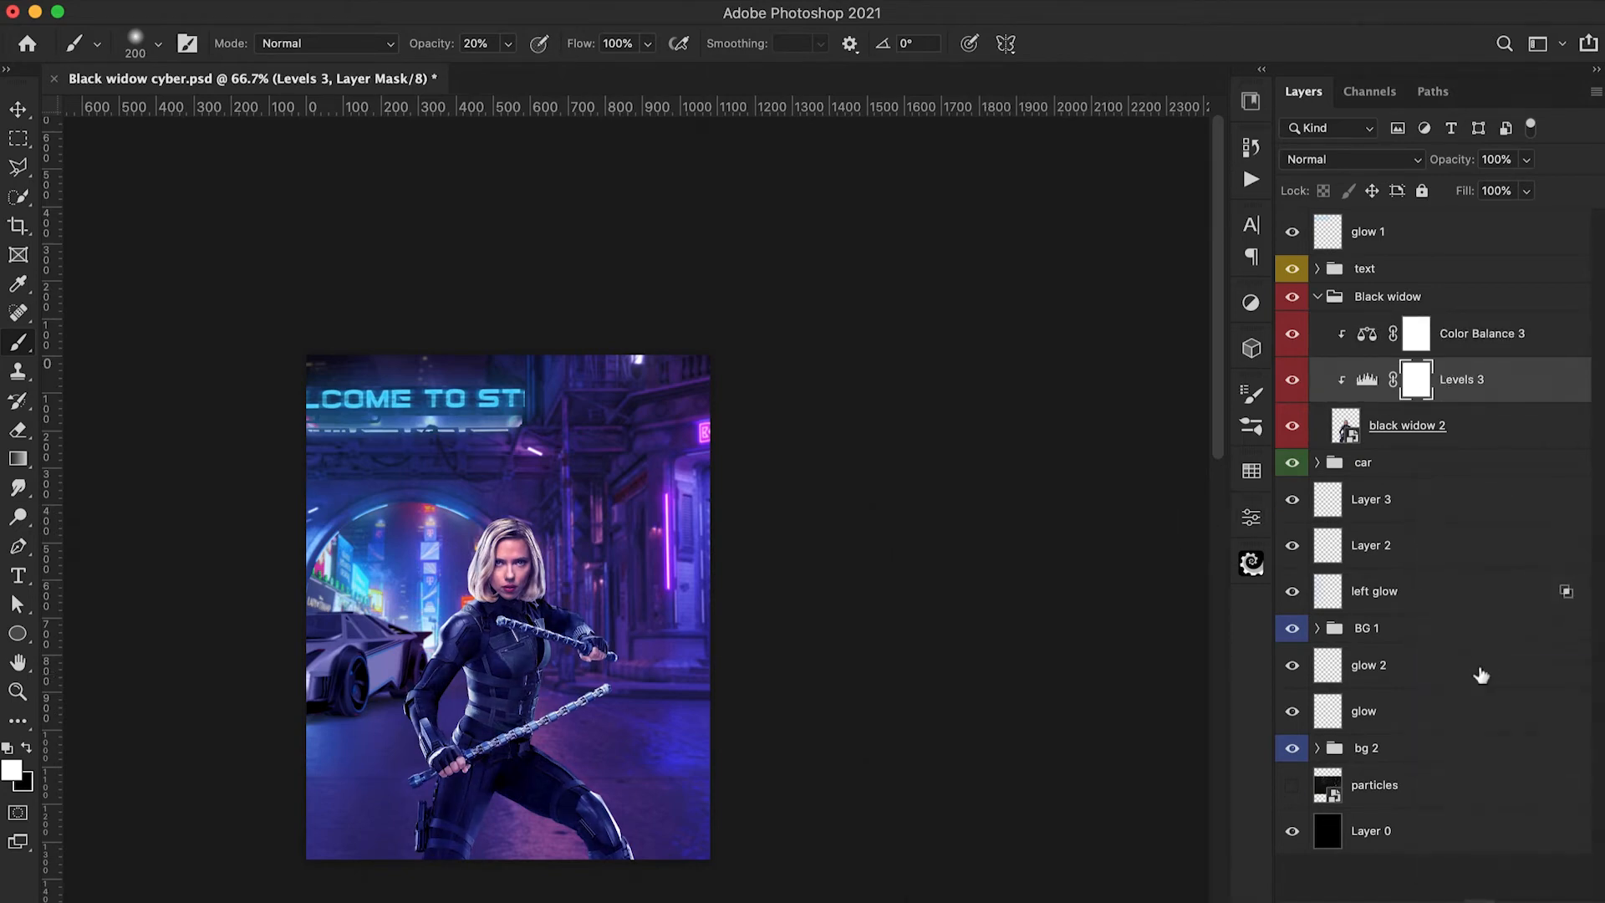
pyautogui.moveTo(1060, 706); pyautogui.dragTo(1018, 716)
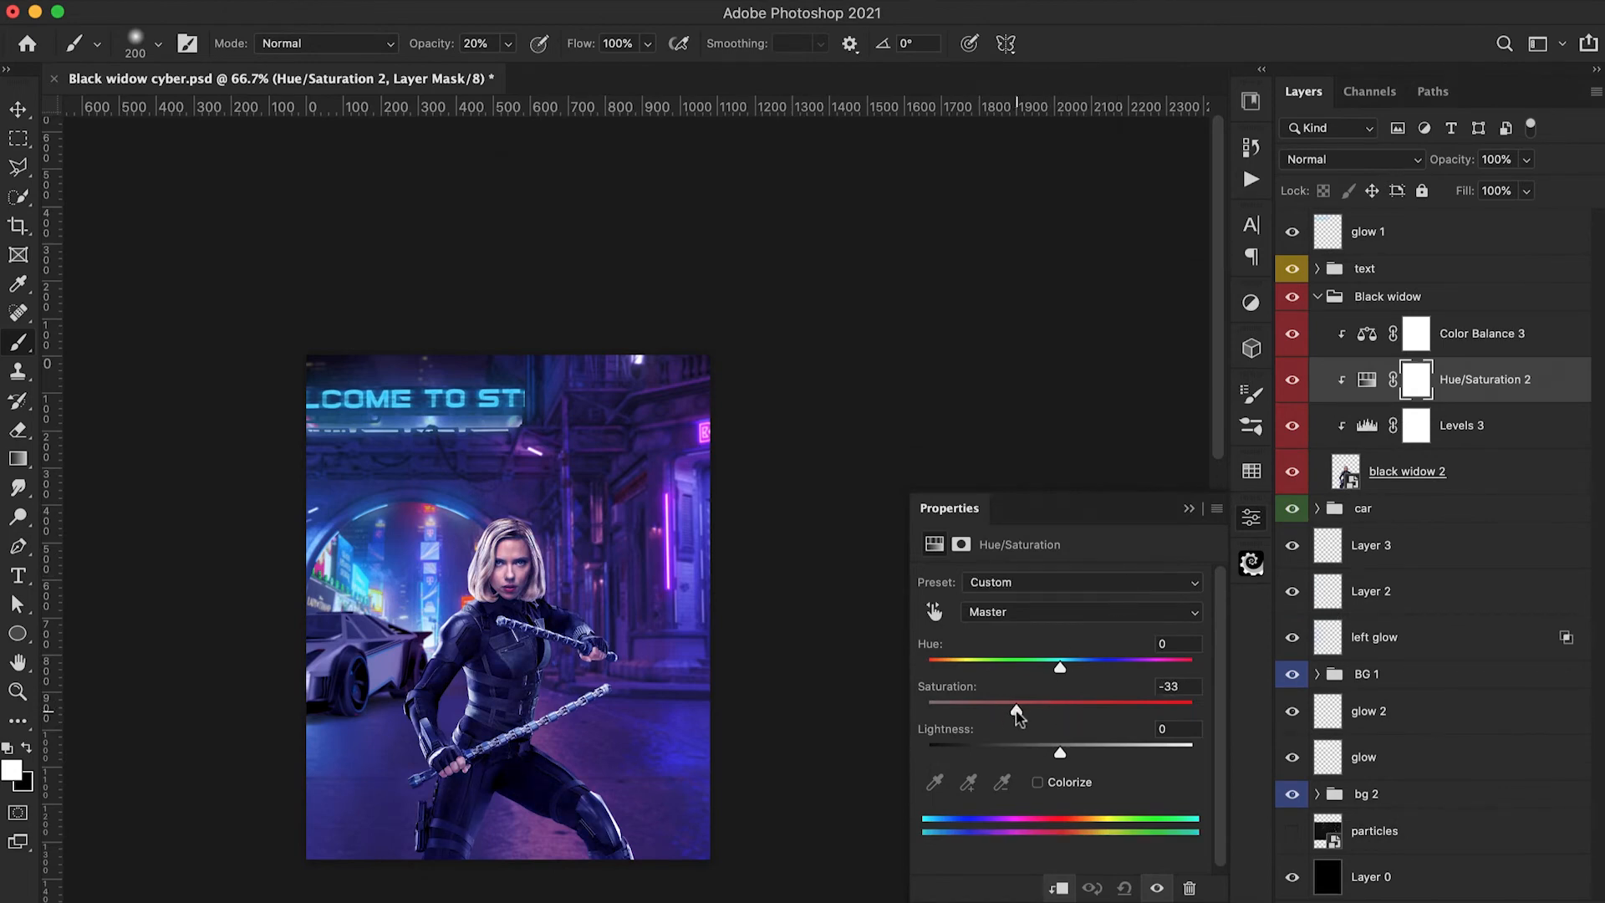
pyautogui.click(1195, 513)
# Add a second clipped Color Balance on top of the figure's adjustments, with highlights at -59 cyan/red and +10 yellow/blue
pyautogui.click(1464, 334)
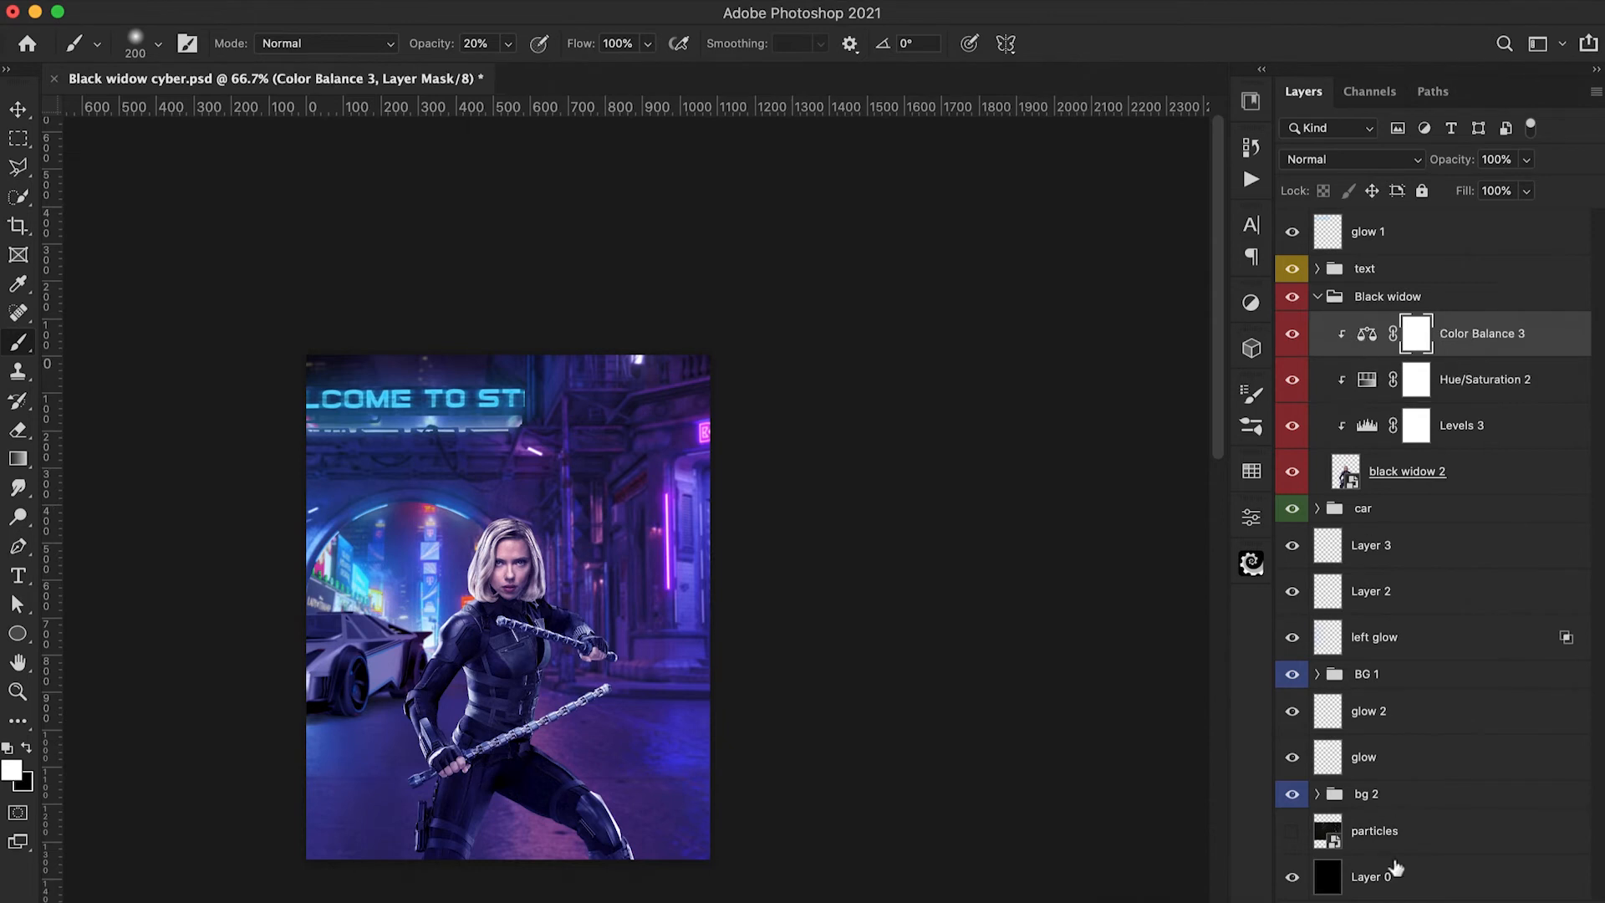
pyautogui.click(1467, 896)
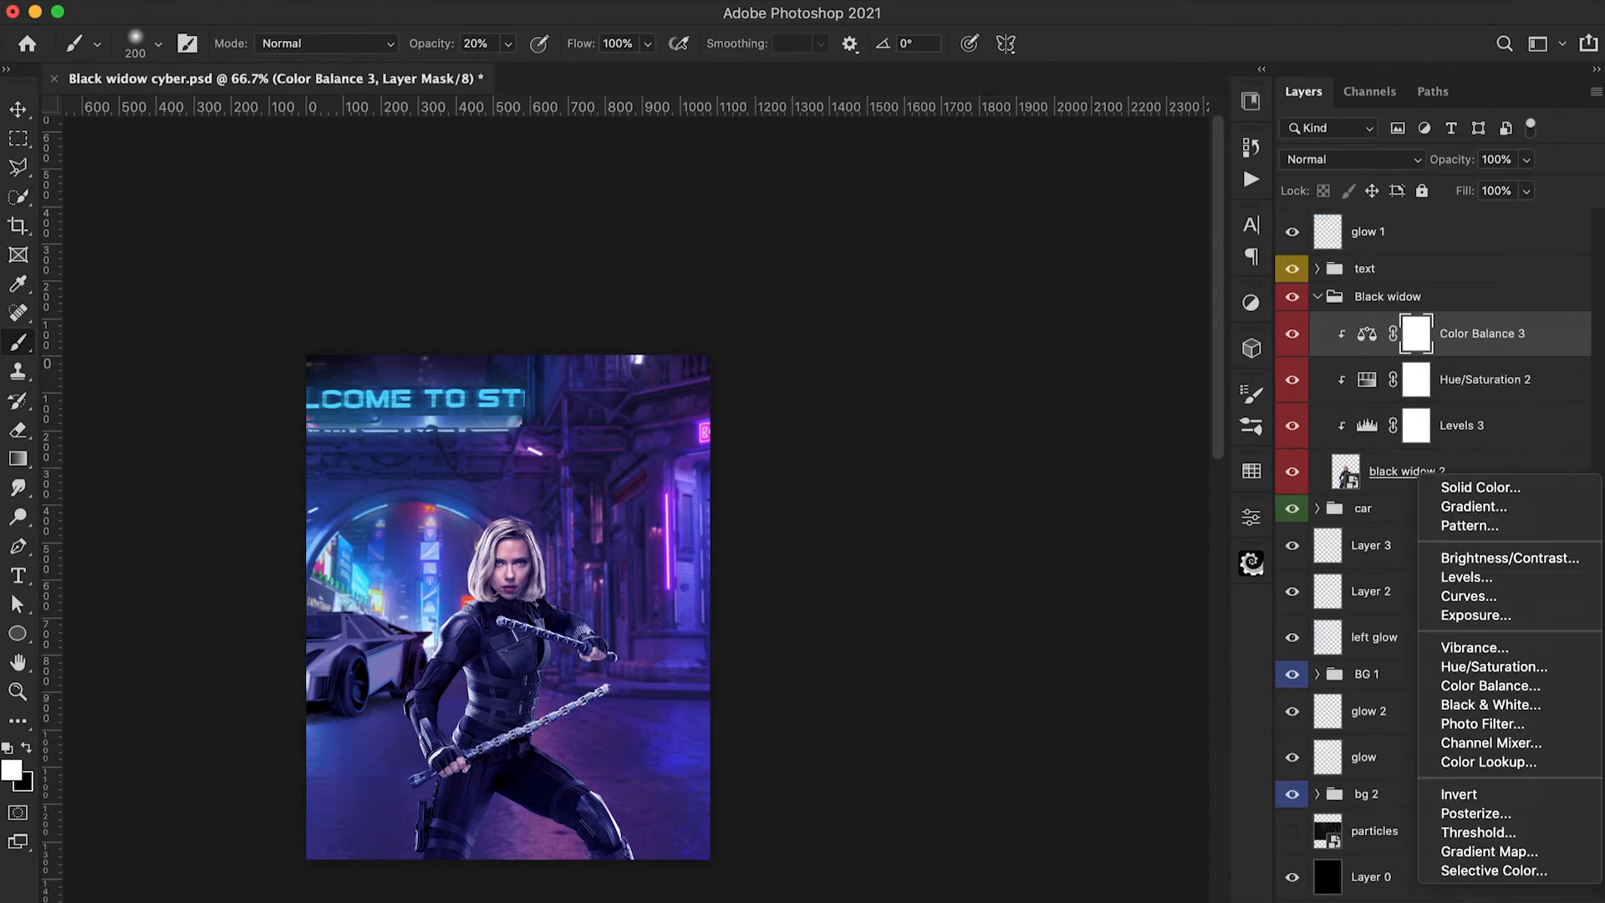
pyautogui.click(1471, 686)
pyautogui.keyDown('alt'); pyautogui.click(1340, 357); pyautogui.keyUp('alt')
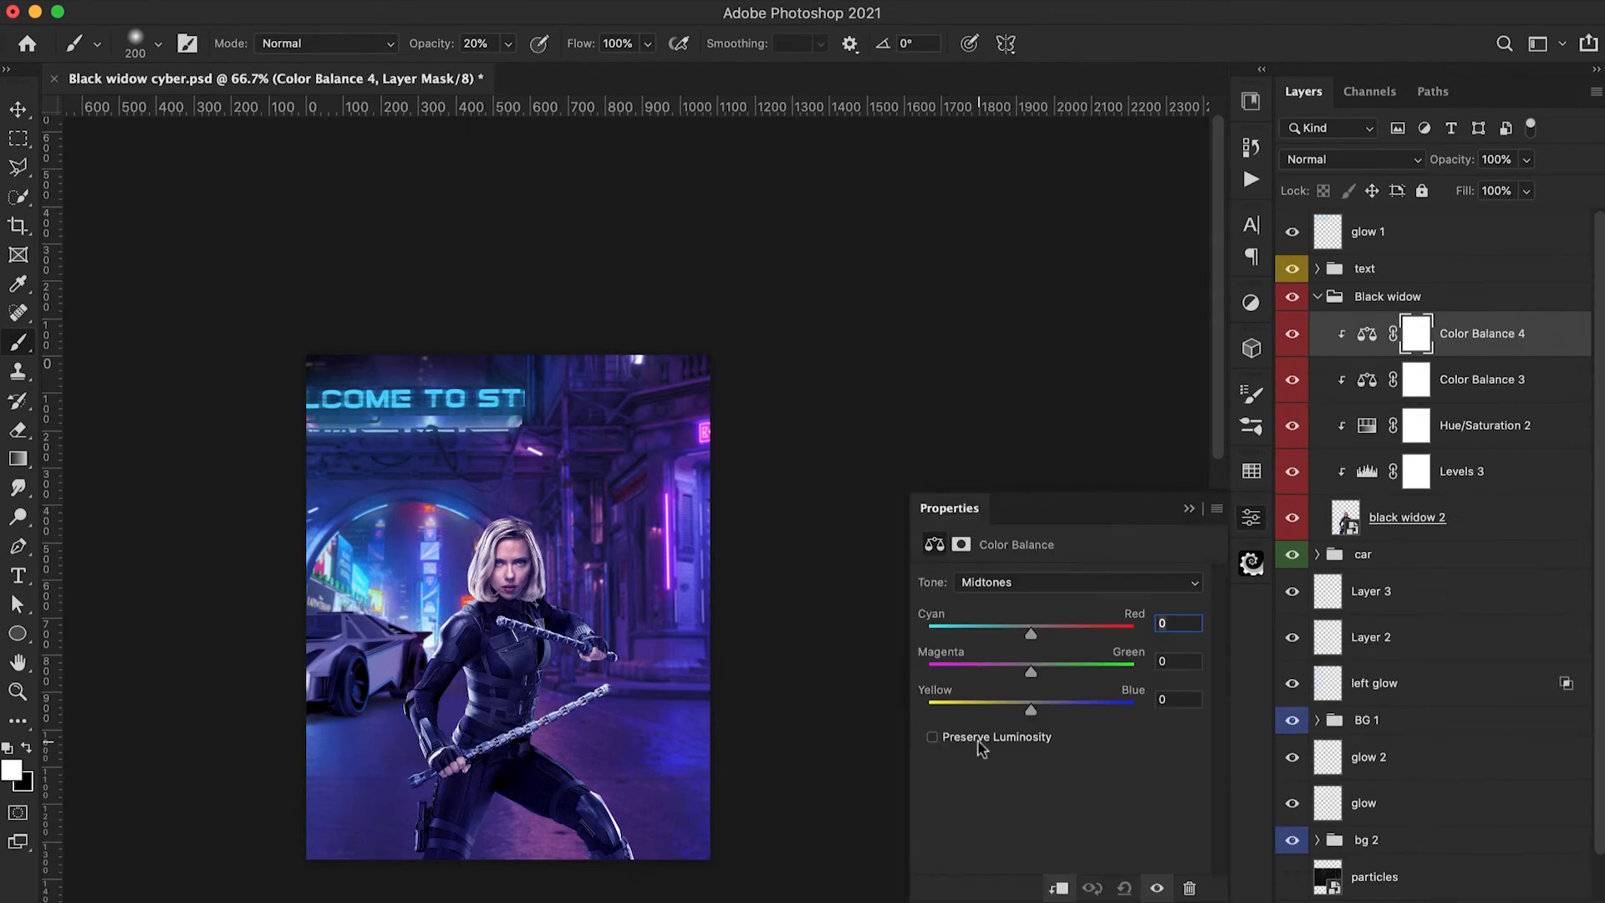
pyautogui.moveTo(1032, 639); pyautogui.dragTo(974, 637)
pyautogui.click(1002, 582)
pyautogui.click(991, 595)
pyautogui.moveTo(1030, 709); pyautogui.dragTo(1040, 711)
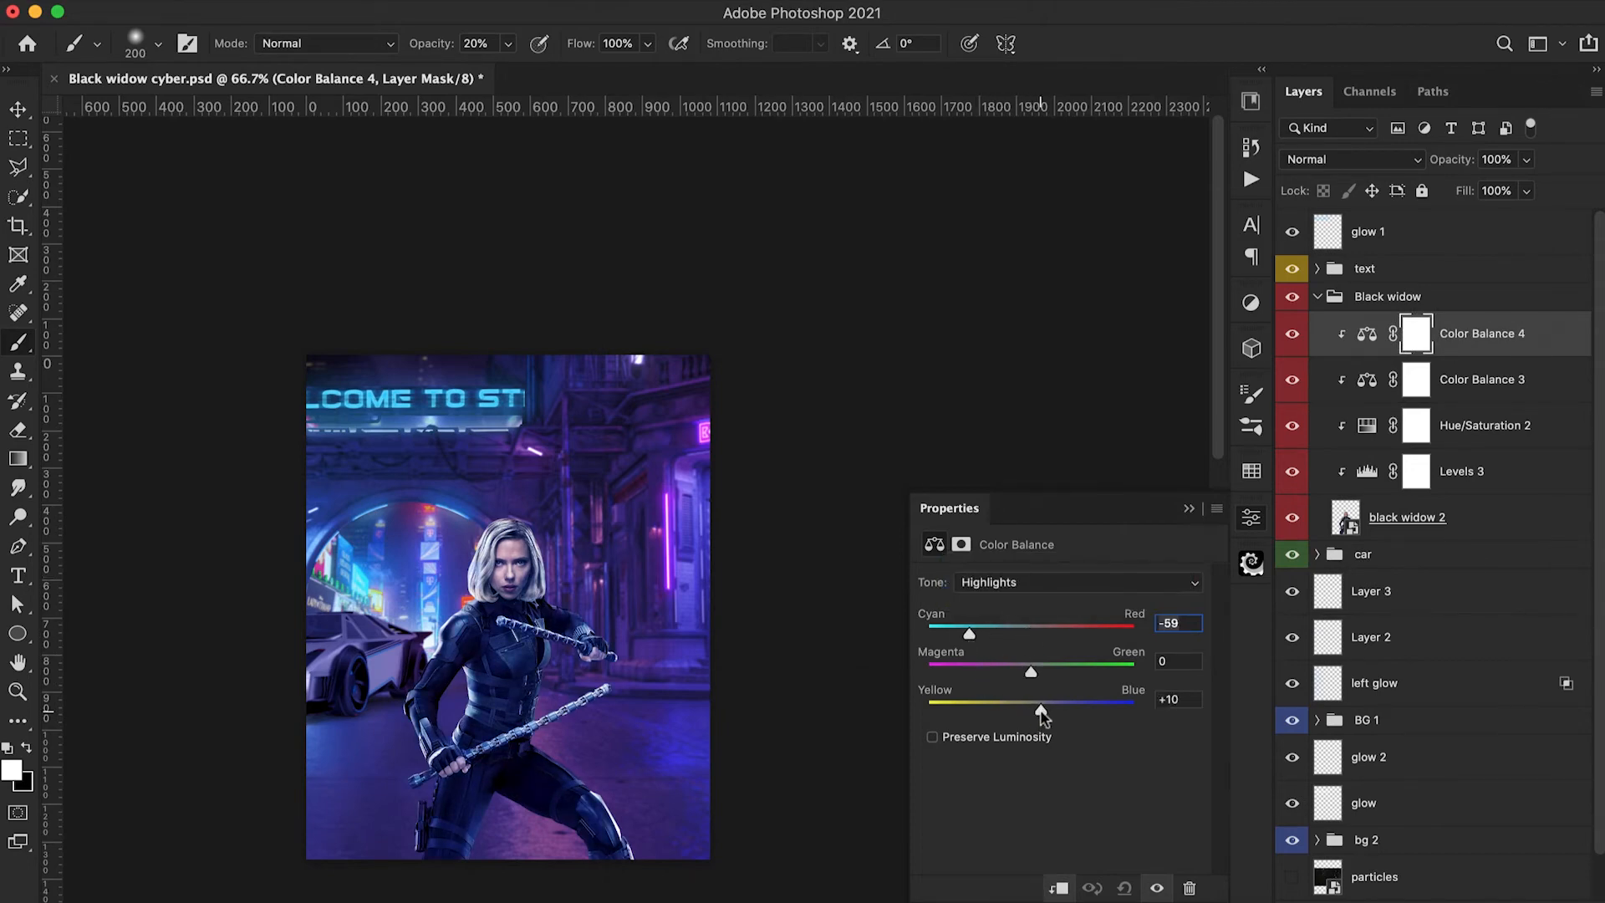
pyautogui.click(1188, 508)
# Invert the new Color Balance mask, paint the cyan tint along the figure's car-facing side at 100% opacity, and reduce the brush to 90 px at 30%
pyautogui.hotkey('ctrl', 'i')
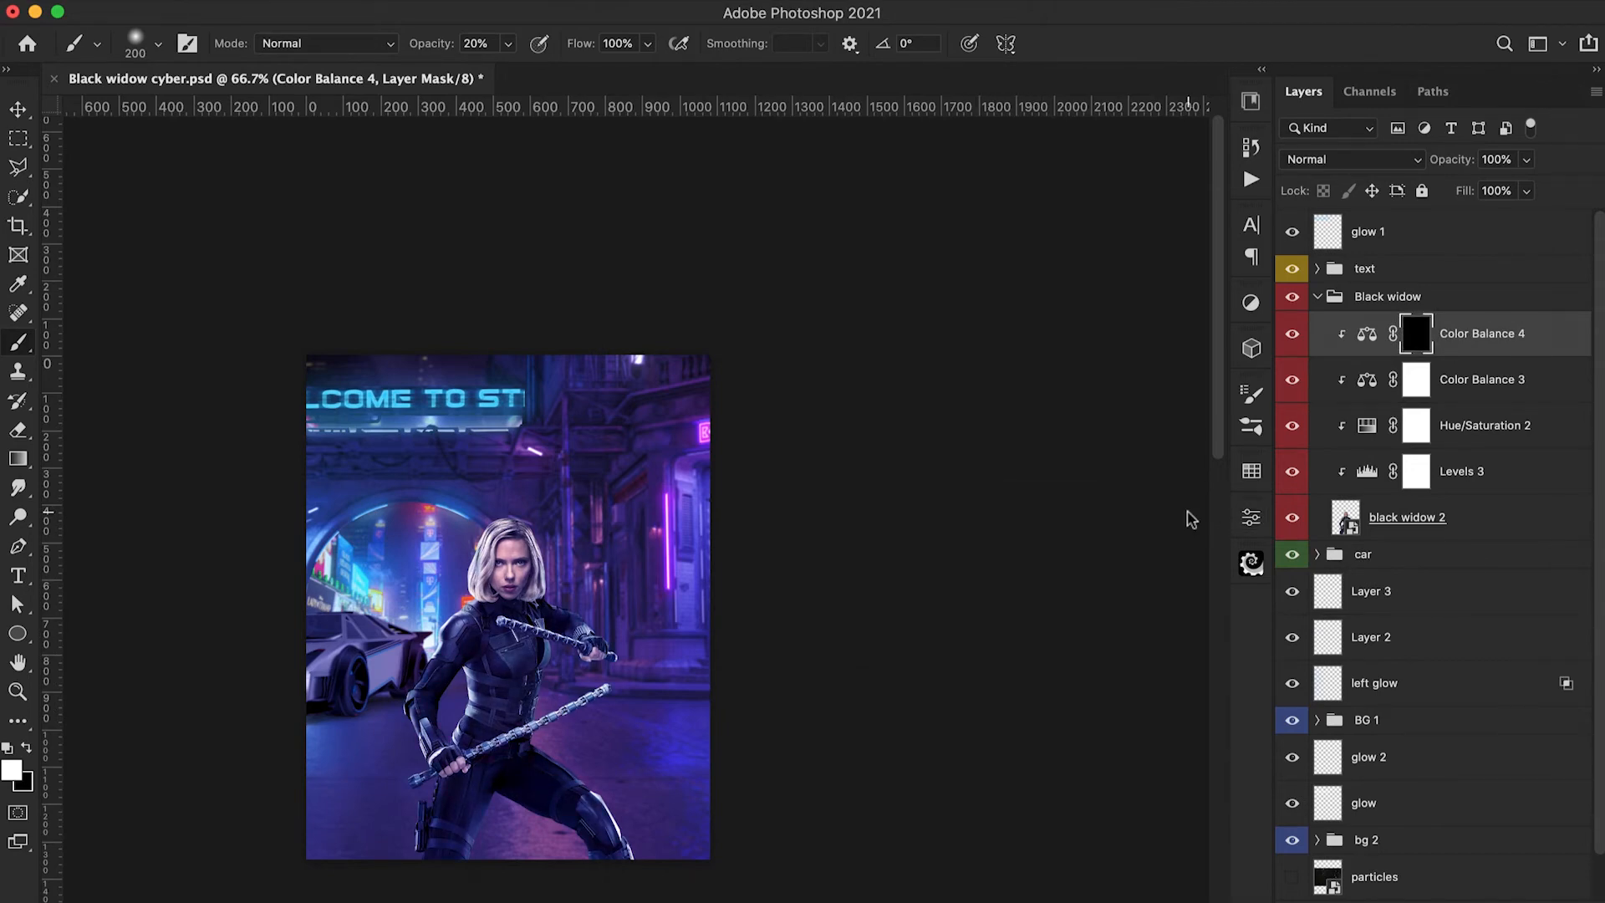
pyautogui.press('0')
pyautogui.moveTo(459, 550)
pyautogui.mouseDown()
pyautogui.moveTo(373, 735)
pyautogui.moveTo(388, 842)
pyautogui.mouseUp()
pyautogui.press('[')
pyautogui.press('[')
pyautogui.press('[')
pyautogui.press('[')
pyautogui.press('[')
pyautogui.press('3')
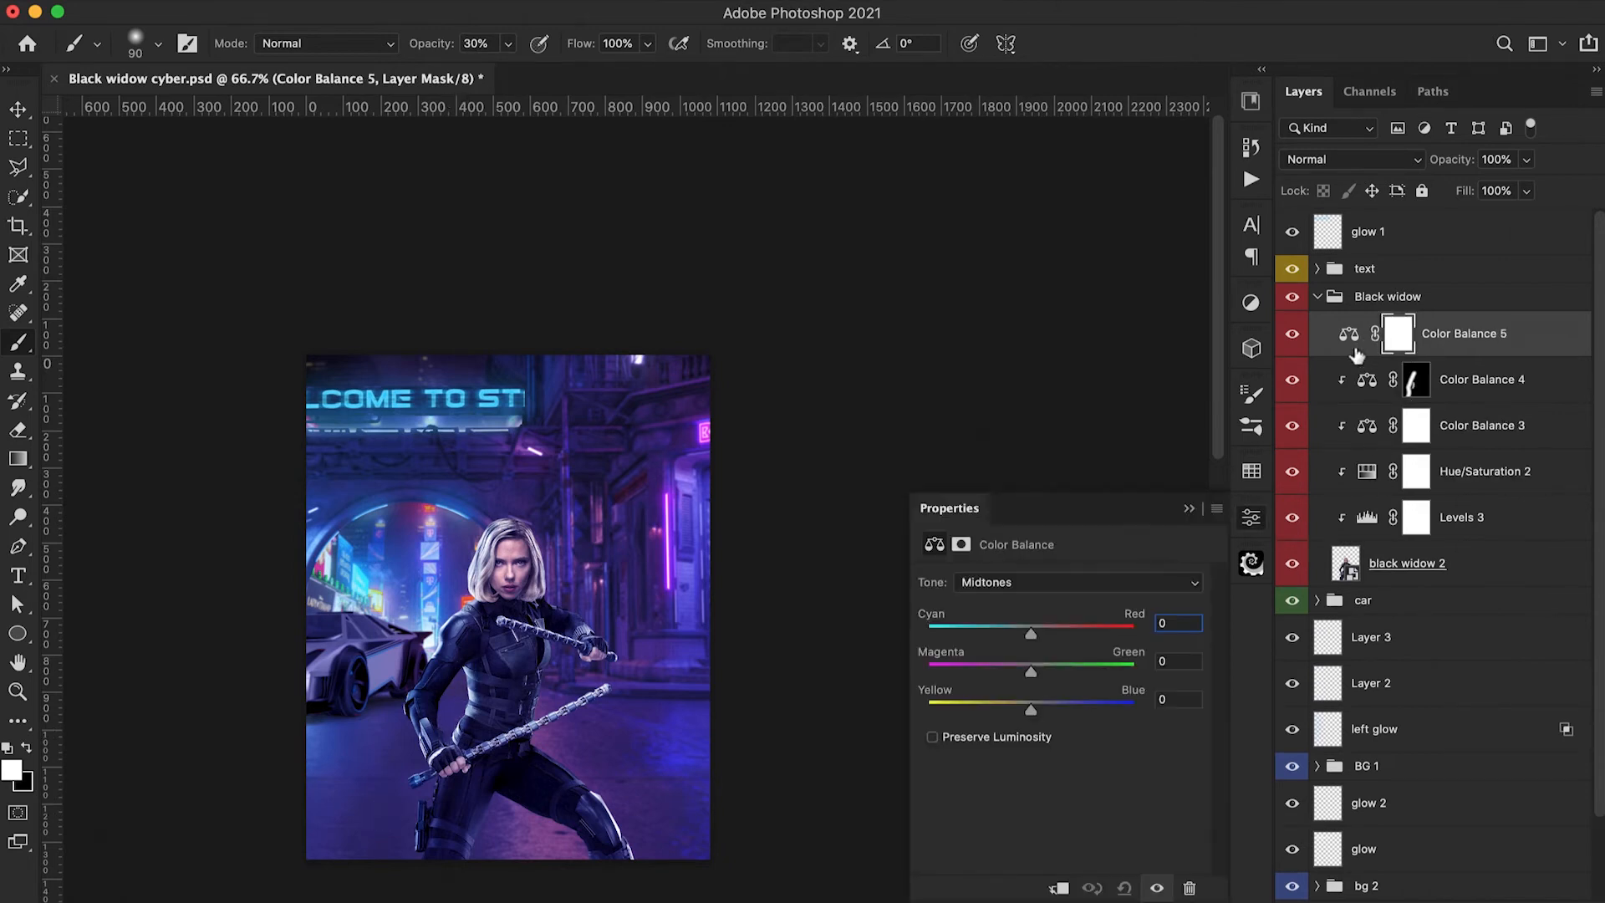
# Add a third clipped Color Balance to the figure with highlights at +14 cyan/red and -25 magenta/green
pyautogui.keyDown('alt'); pyautogui.click(1356, 356); pyautogui.keyUp('alt')
pyautogui.moveTo(1030, 673); pyautogui.dragTo(1046, 636)
pyautogui.click(1078, 581)
pyautogui.click(990, 600)
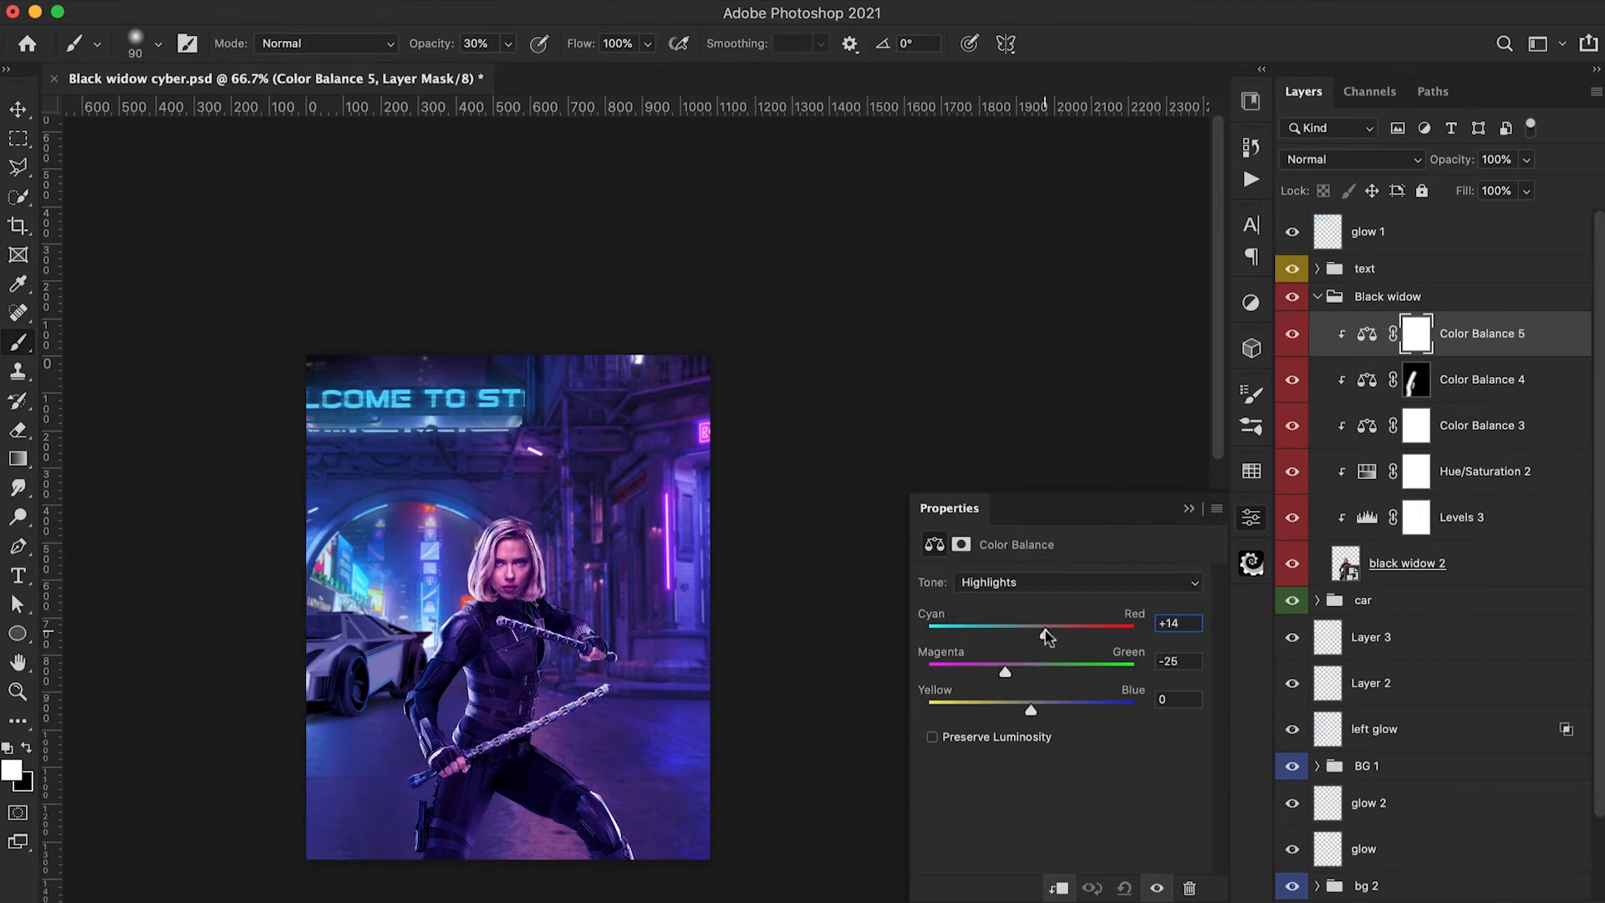
pyautogui.click(1188, 508)
# Invert the magenta Color Balance mask and paint the tint back along the figure's arm and side facing the purple neon
pyautogui.press('super+i')
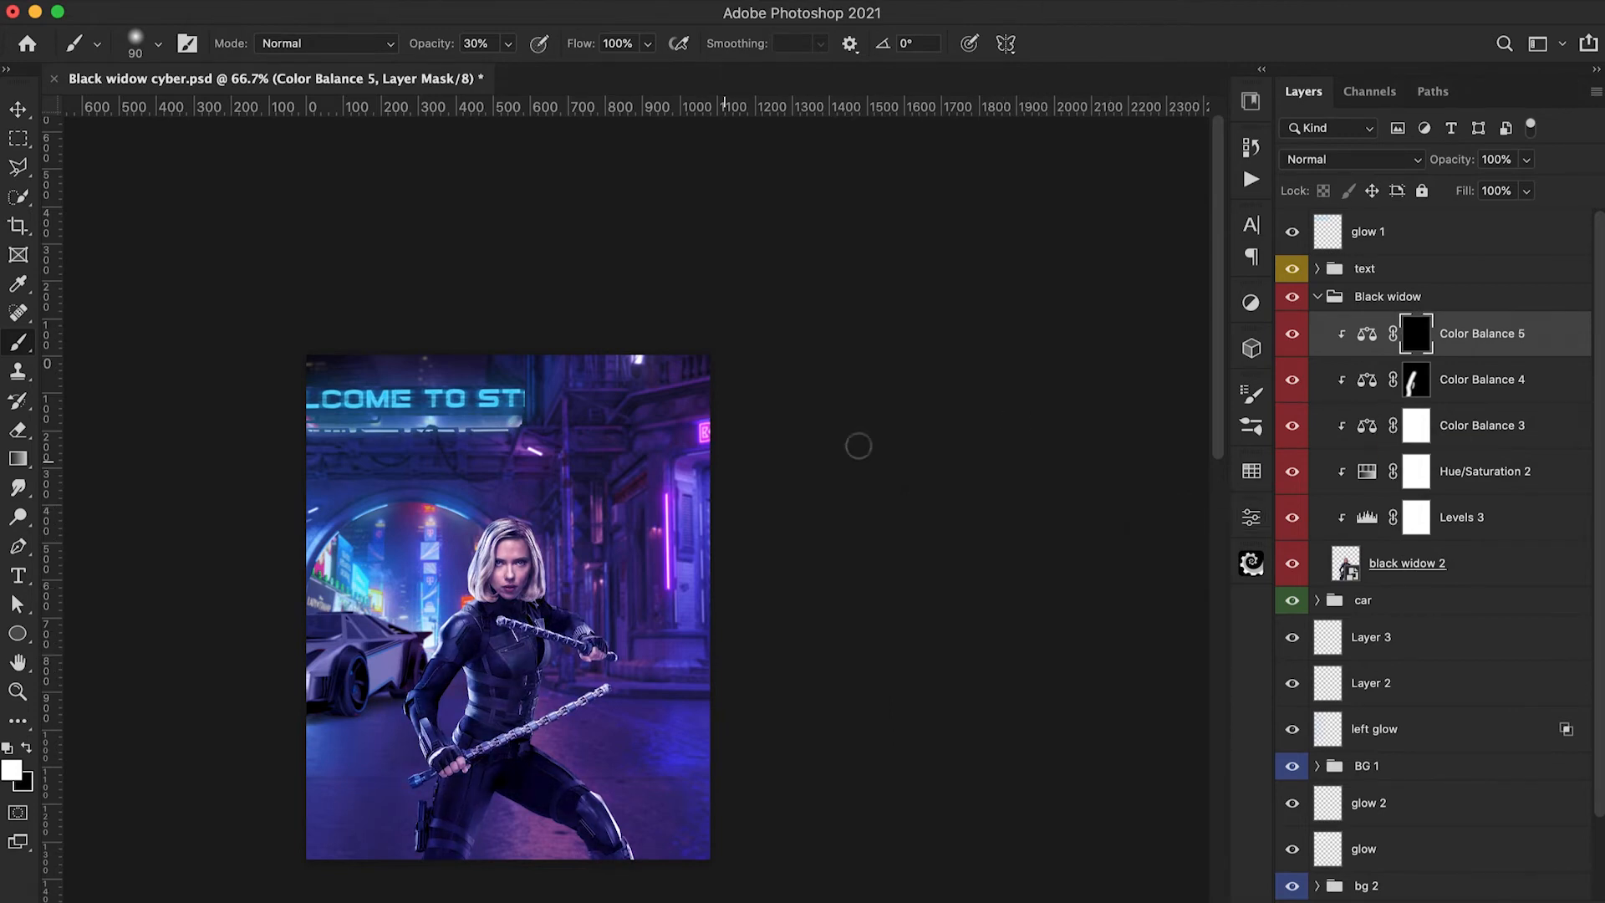
pyautogui.moveTo(603, 640); pyautogui.dragTo(547, 595)
pyautogui.press('super+plus')
# Add another Levels adjustment clipped to the figure with the input white point at 204
pyautogui.click(1439, 899)
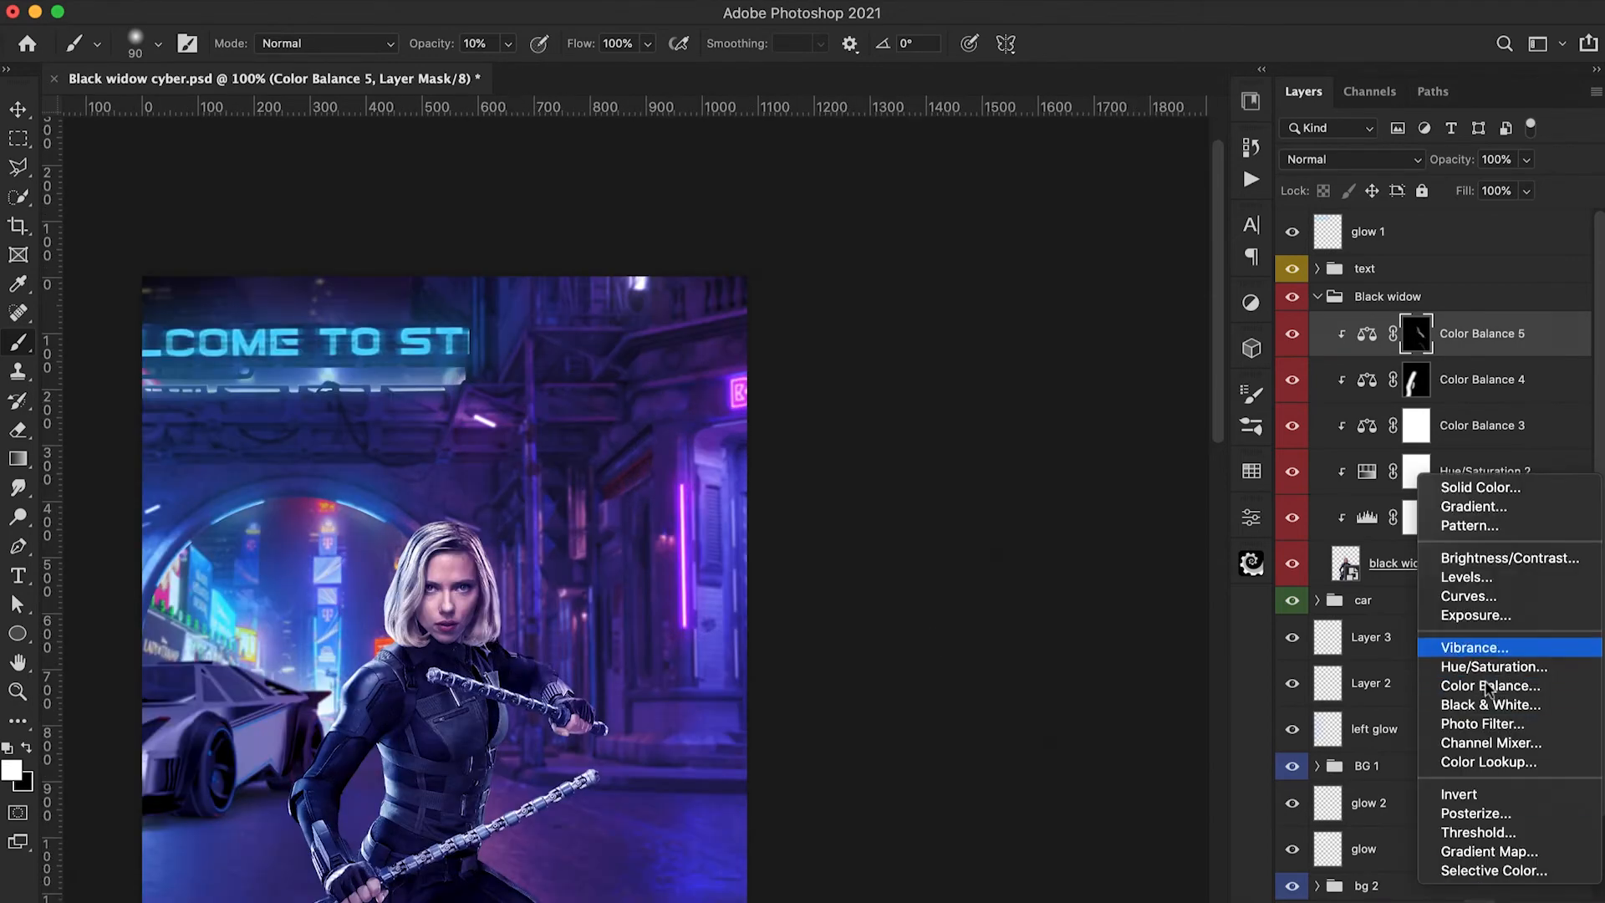
pyautogui.click(1467, 577)
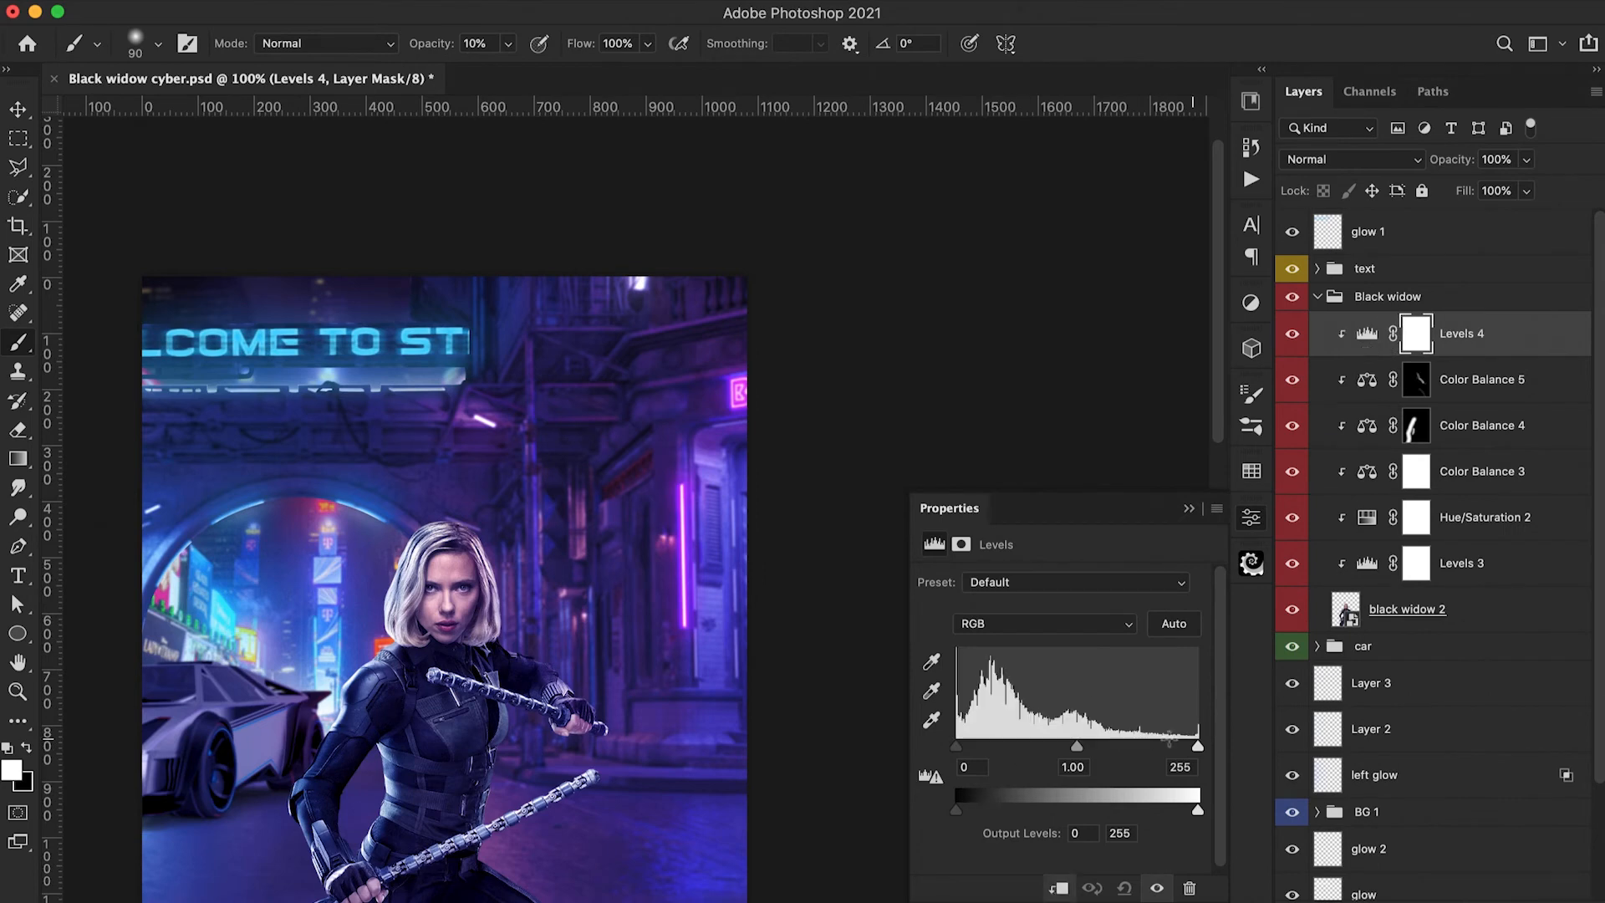
pyautogui.moveTo(1198, 745); pyautogui.dragTo(1152, 751)
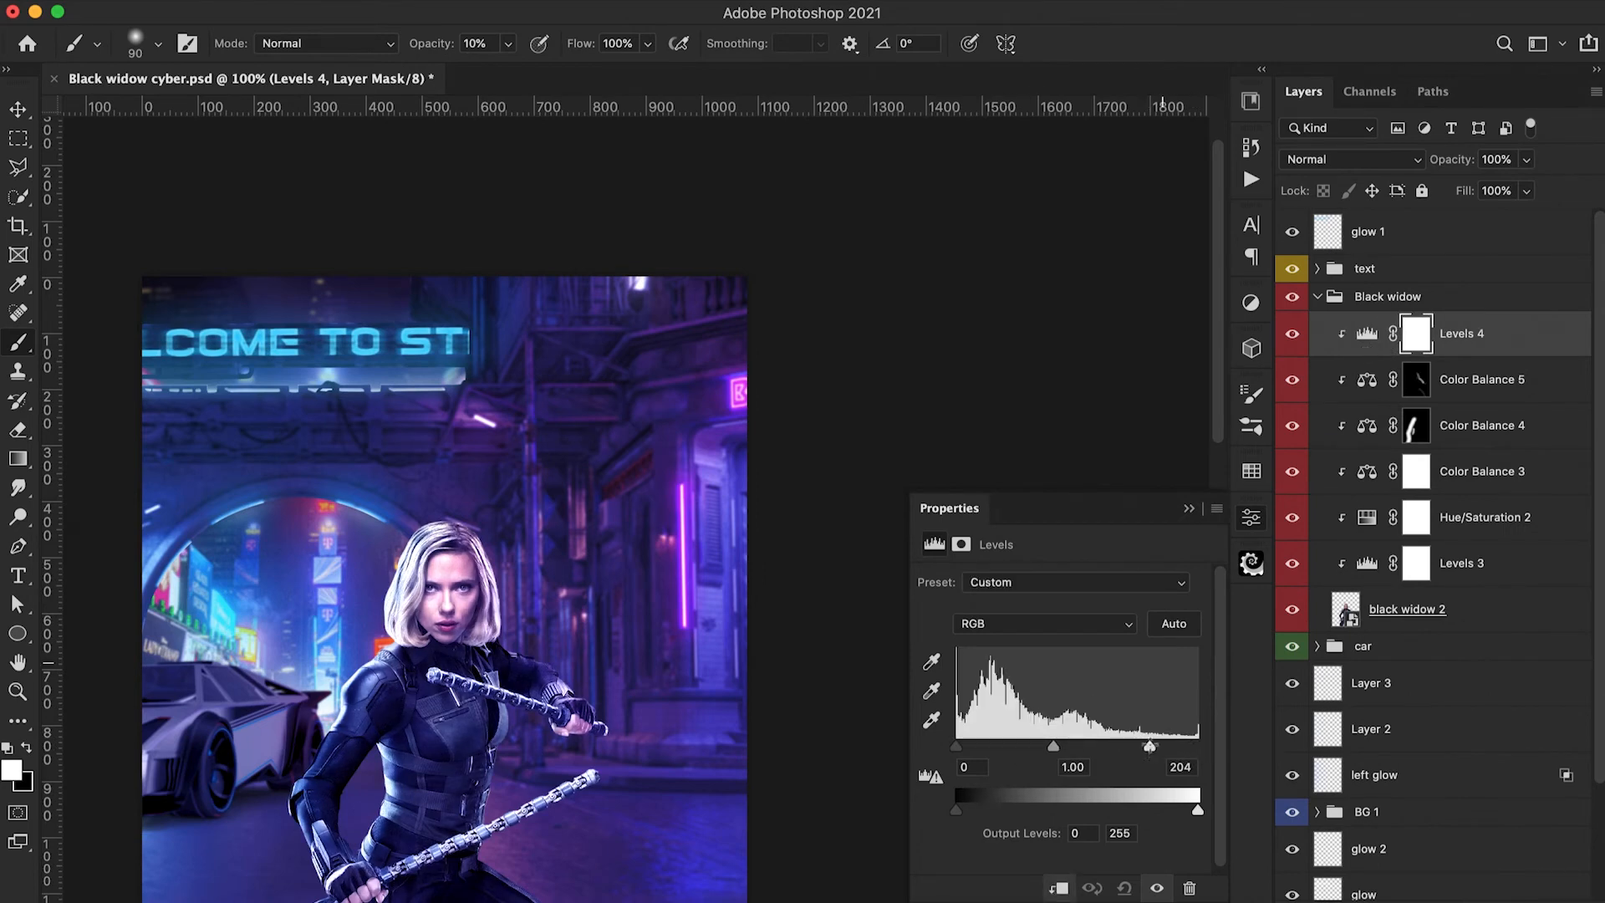
pyautogui.click(1188, 508)
# Invert the brightening Levels mask and paint highlights from the hair to the forward hand with a 60 px brush at 40% opacity
pyautogui.hotkey('ctrl', 'i')
pyautogui.press('4')
pyautogui.press('[')
pyautogui.press('[')
pyautogui.press('[')
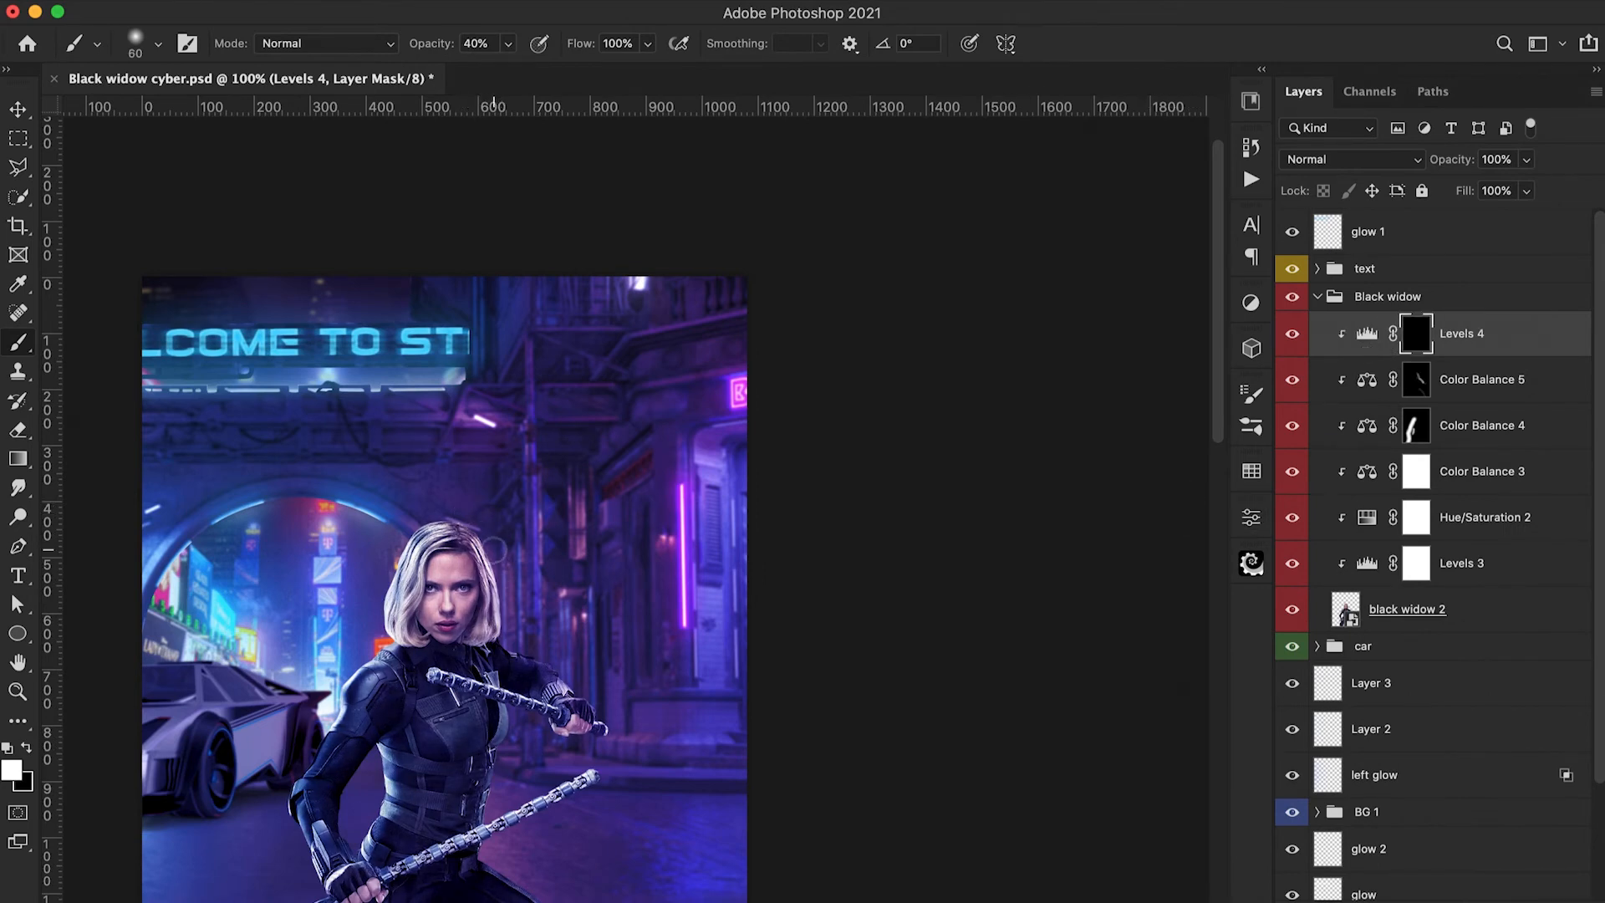
pyautogui.moveTo(494, 549)
pyautogui.mouseDown()
pyautogui.moveTo(516, 644)
pyautogui.moveTo(616, 729)
pyautogui.mouseUp()
# Paint the Levels brightening along both batons with a 20 px brush at 100% opacity
pyautogui.press('[')
pyautogui.press('[')
pyautogui.press('0')
pyautogui.moveTo(434, 671); pyautogui.dragTo(592, 720)
pyautogui.keyDown('shift'); pyautogui.click(389, 871); pyautogui.keyUp('shift')
# Enlarge the brush to 60 px at 40% opacity and paint more Levels highlights over the figure
pyautogui.scroll(-2, 390, 871)
pyautogui.hscroll(-2, 389, 872)
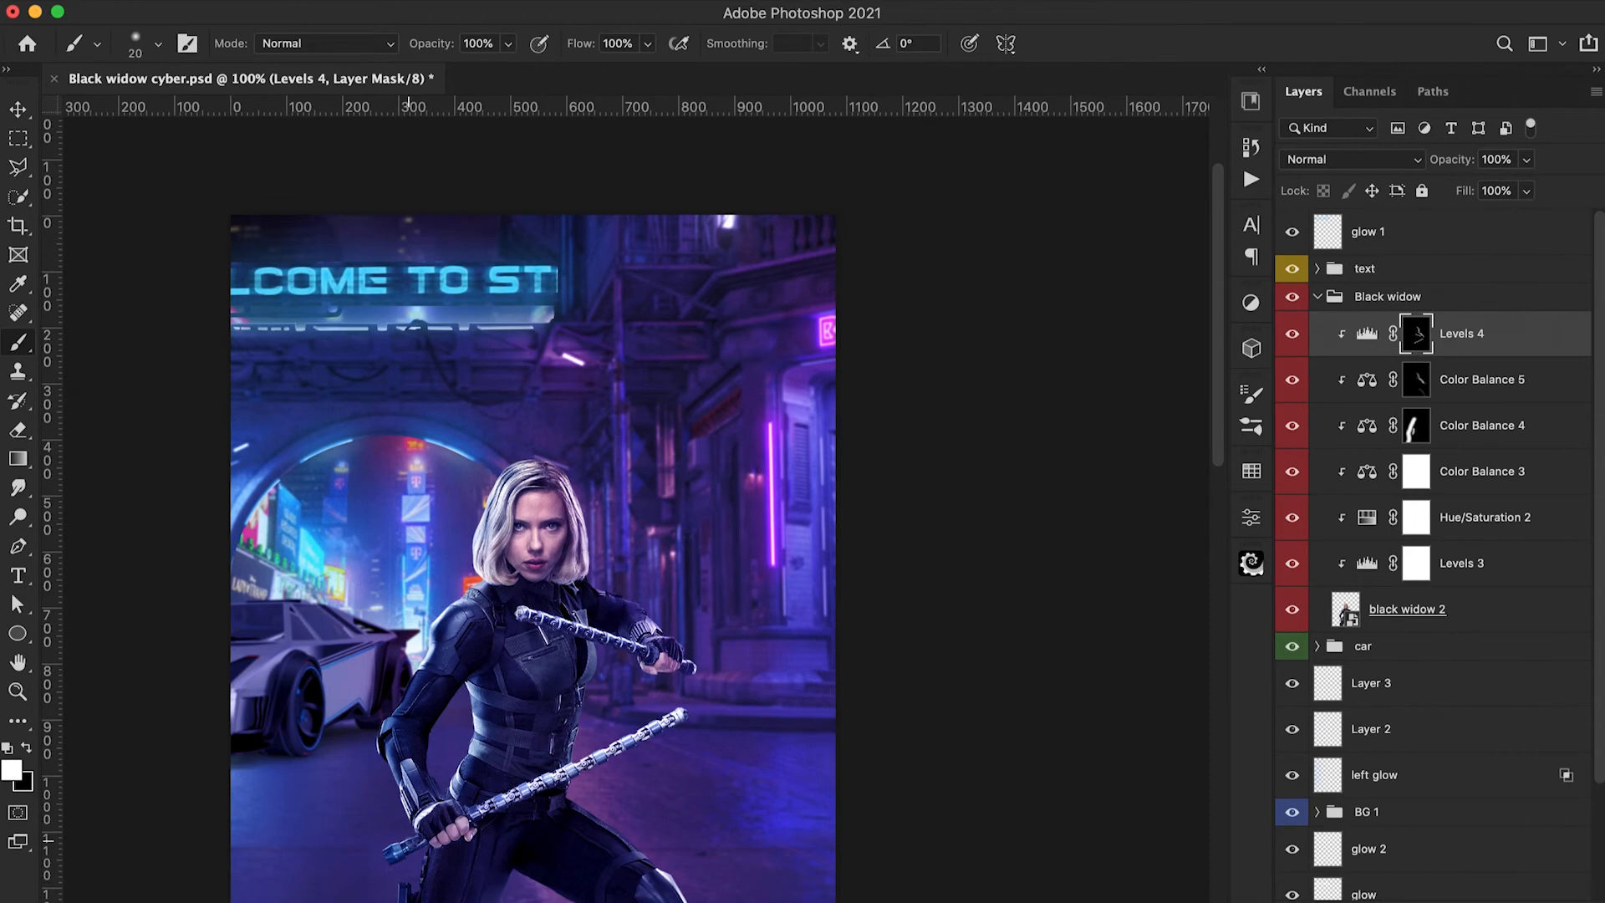
pyautogui.press(']')
pyautogui.press(']')
pyautogui.press(']')
pyautogui.press(']')
pyautogui.press('4')
# Add a clipped, colorized Hue/Saturation adjustment to the figure with hue 283, saturation 61 and lightness +29
pyautogui.scroll(-3, 459, 635)
pyautogui.hscroll(-1, 459, 635)
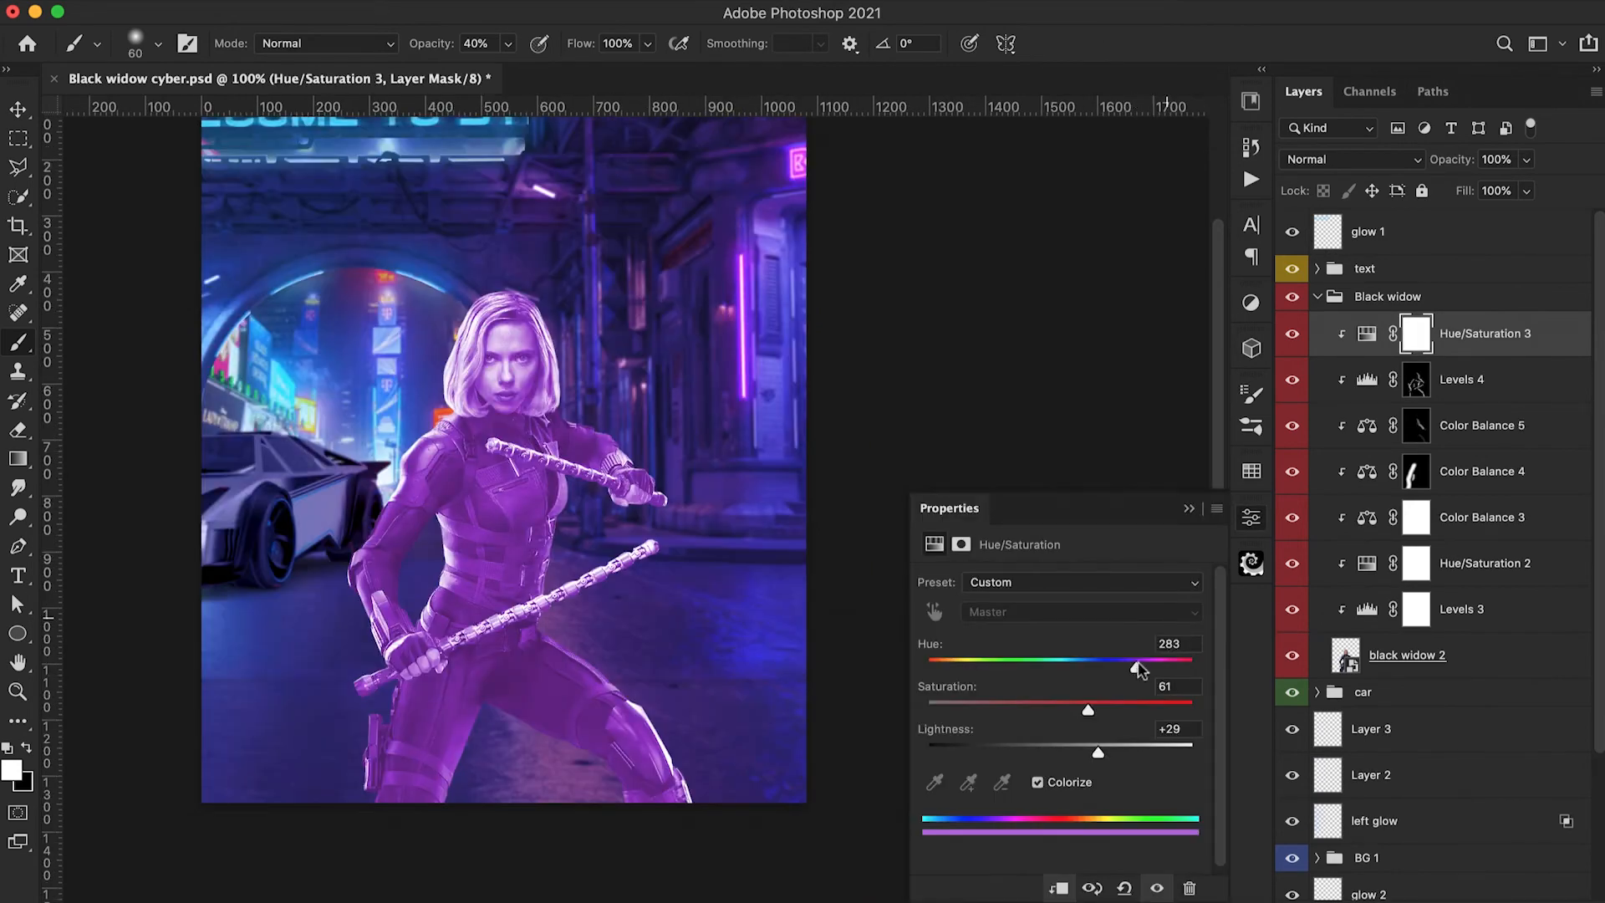
pyautogui.click(1188, 508)
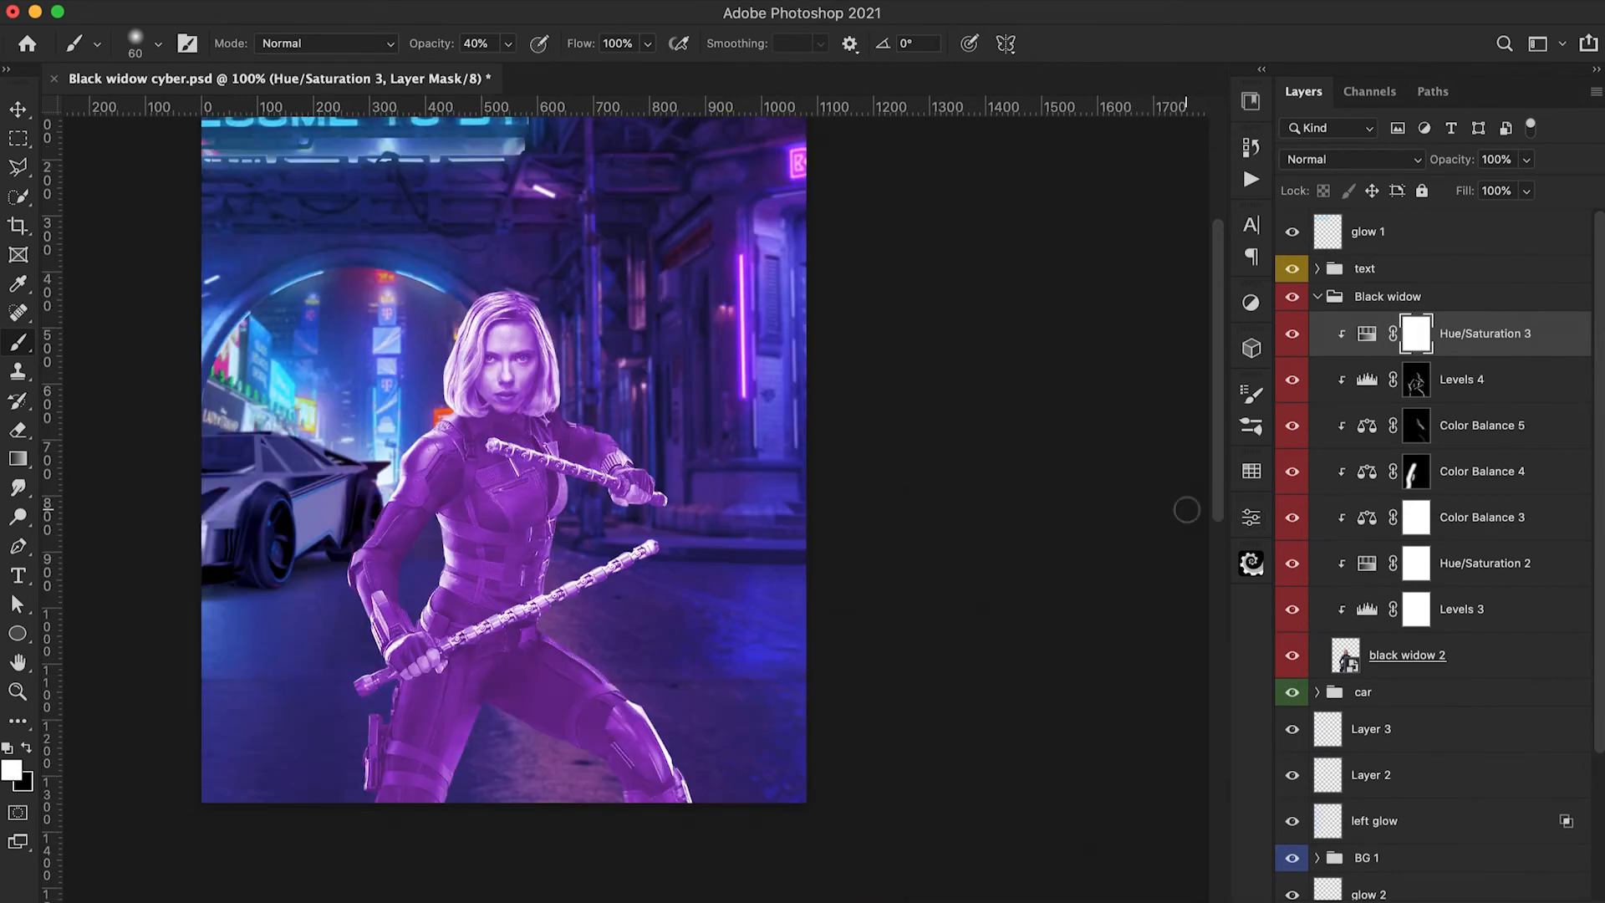
# Invert the purple Hue/Saturation 3 mask and paint the tint back onto the figure at 20% brush opacity
pyautogui.press('super+i')
pyautogui.press('2')
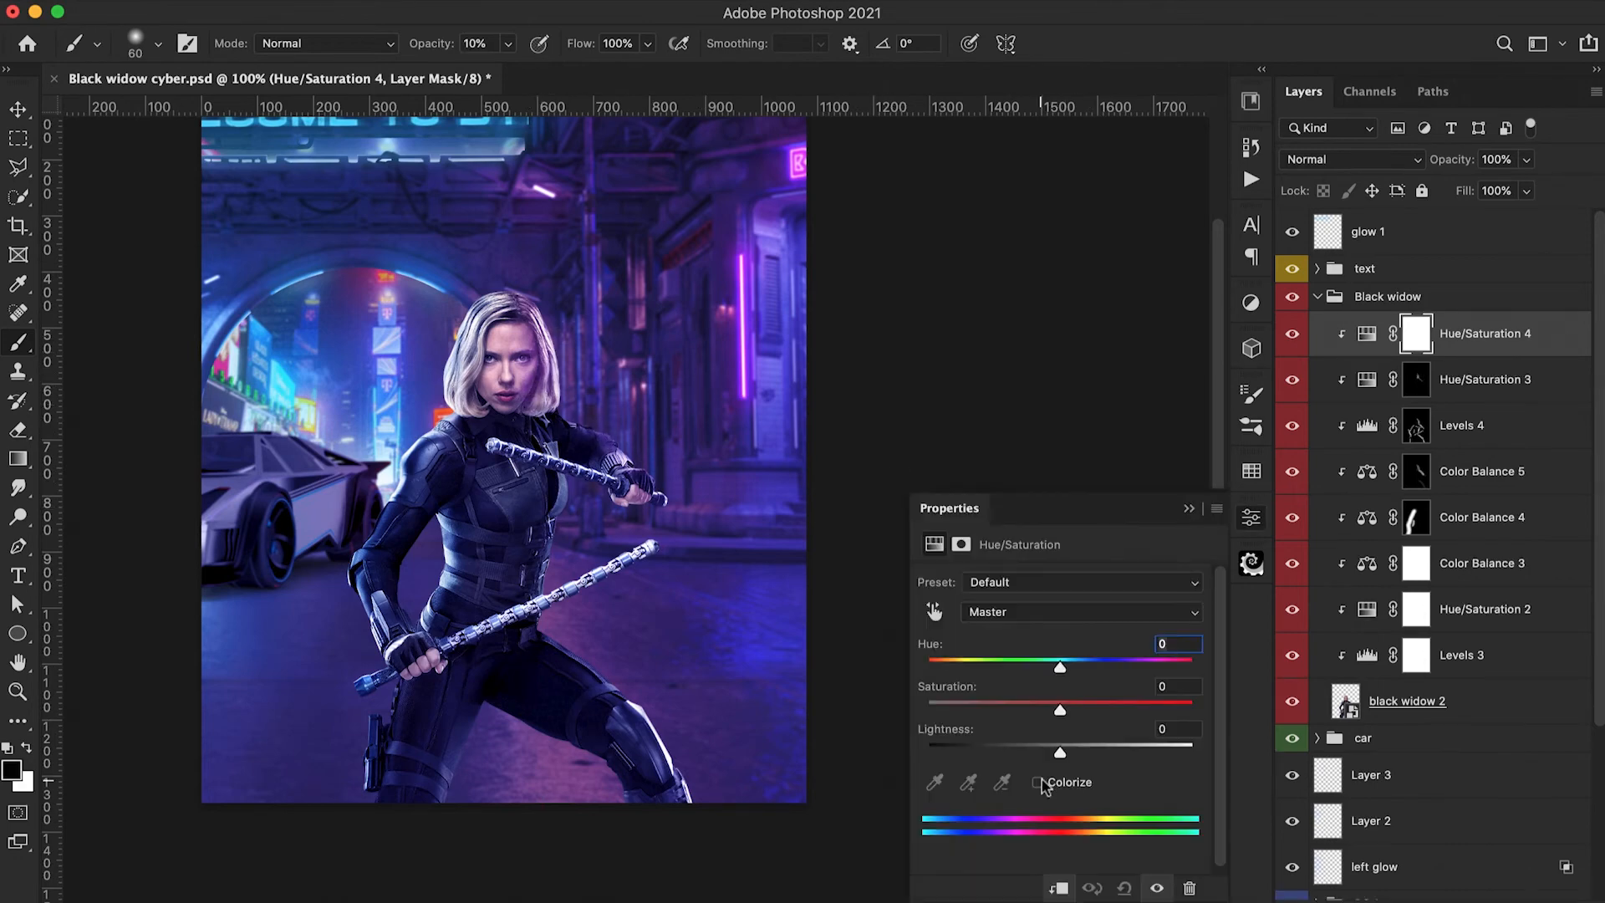
# Colorize the new clipped Hue/Saturation adjustment on the figure with hue 189 and saturation 77
pyautogui.click(1038, 784)
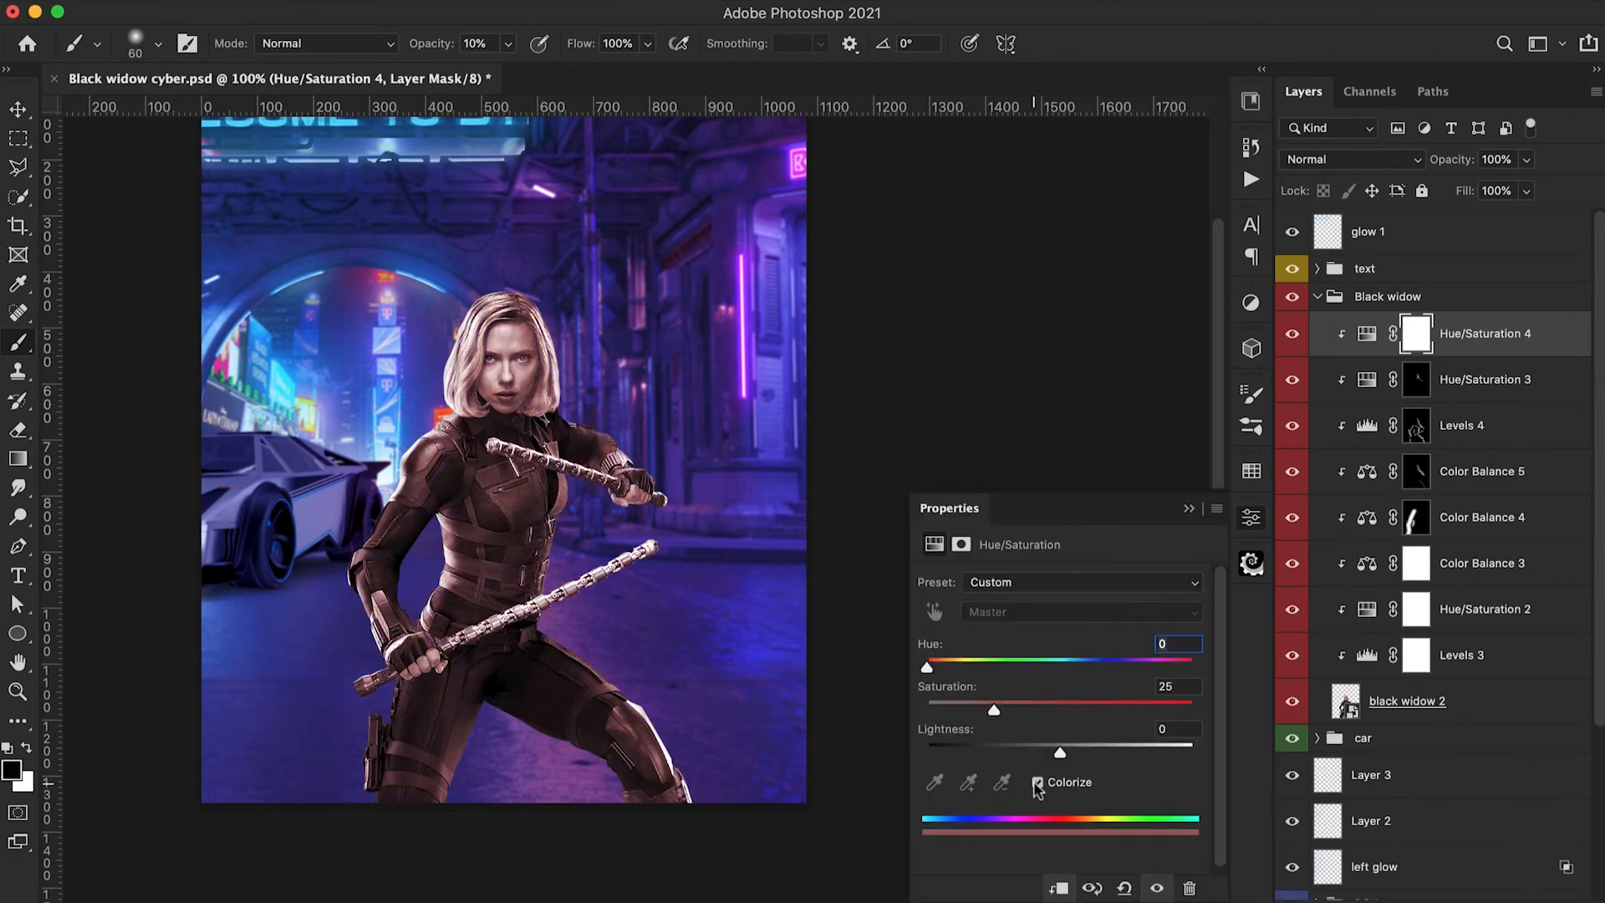
pyautogui.moveTo(932, 666); pyautogui.dragTo(1067, 670)
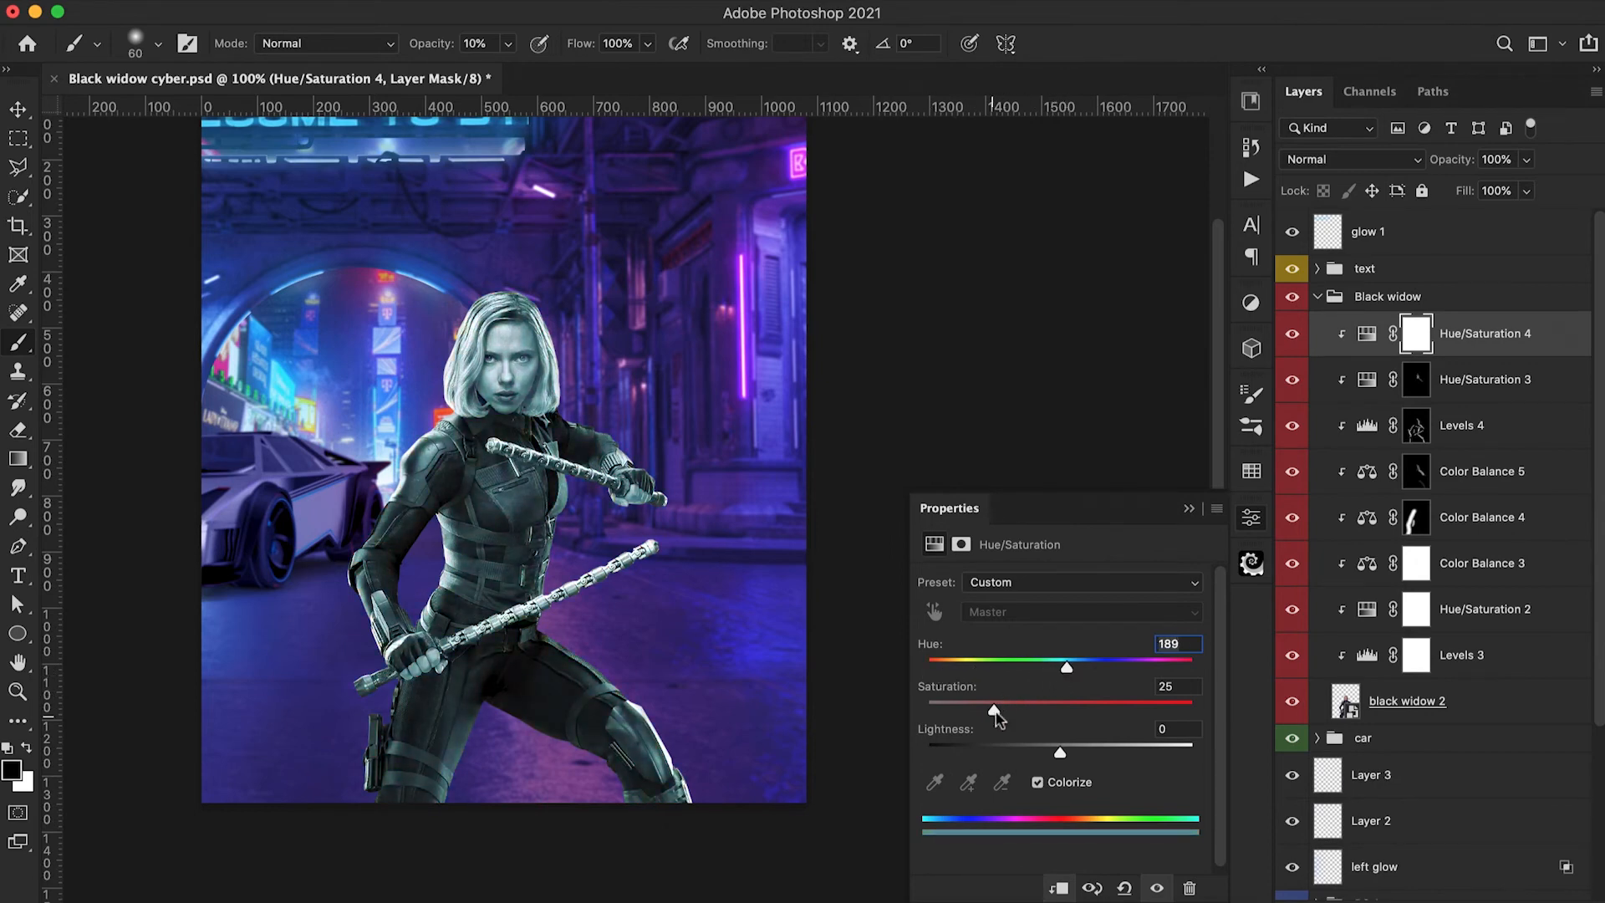
pyautogui.moveTo(995, 711); pyautogui.dragTo(1133, 716)
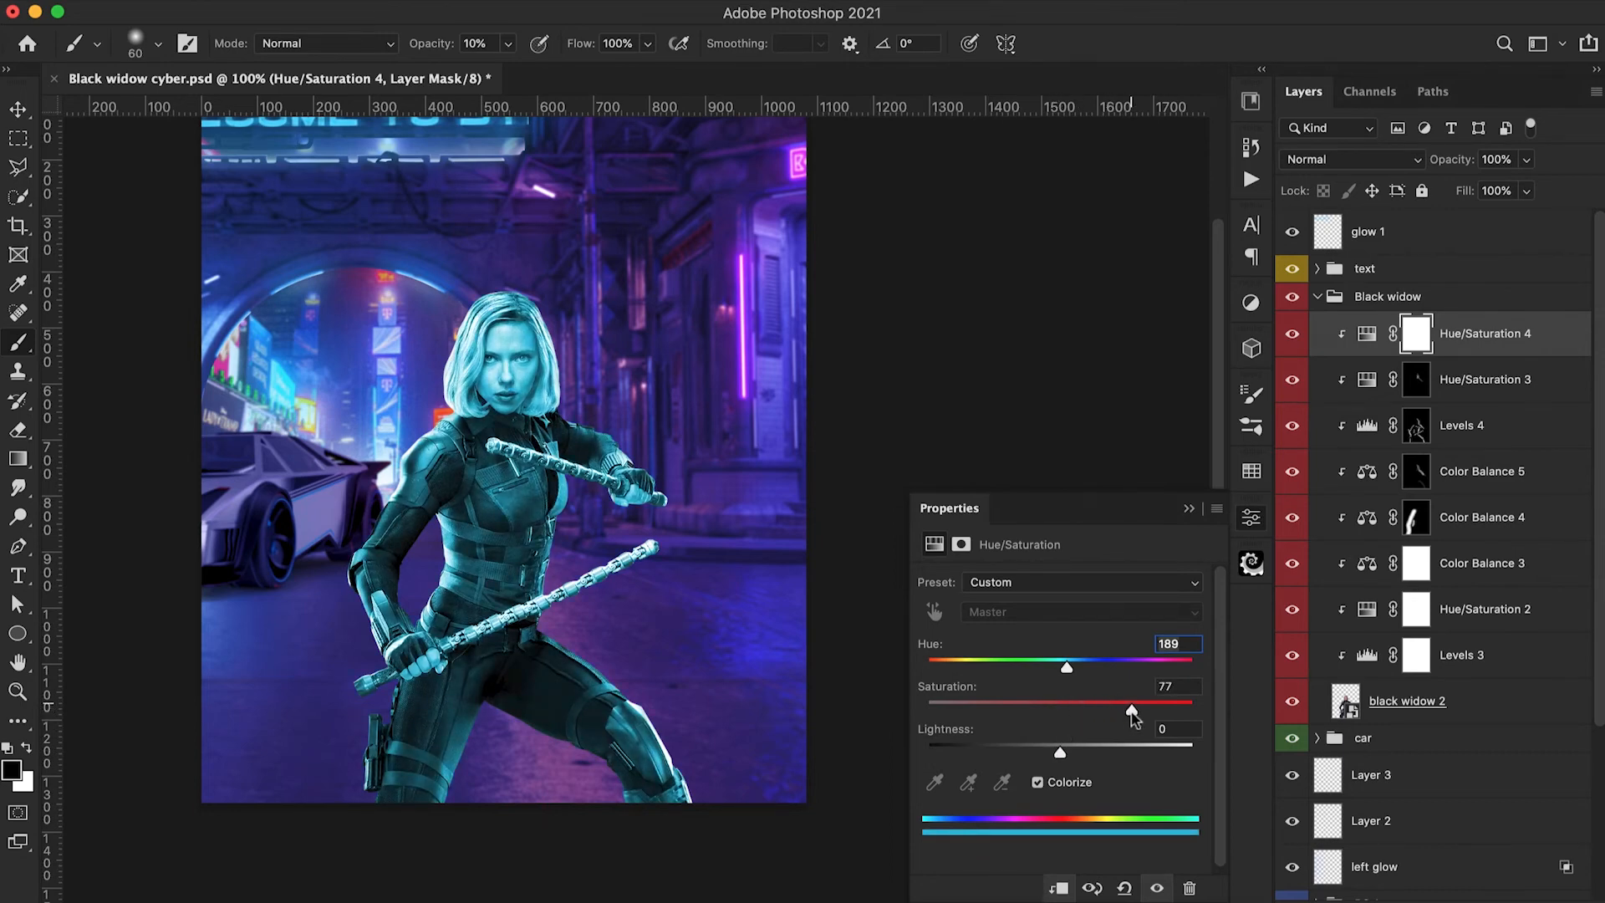
pyautogui.click(1188, 508)
# Invert the cyan Hue/Saturation mask and paint the tint along the figure's car-facing edge in white at 30% opacity
pyautogui.hotkey('ctrl', 'i')
pyautogui.press('x')
pyautogui.press('3')
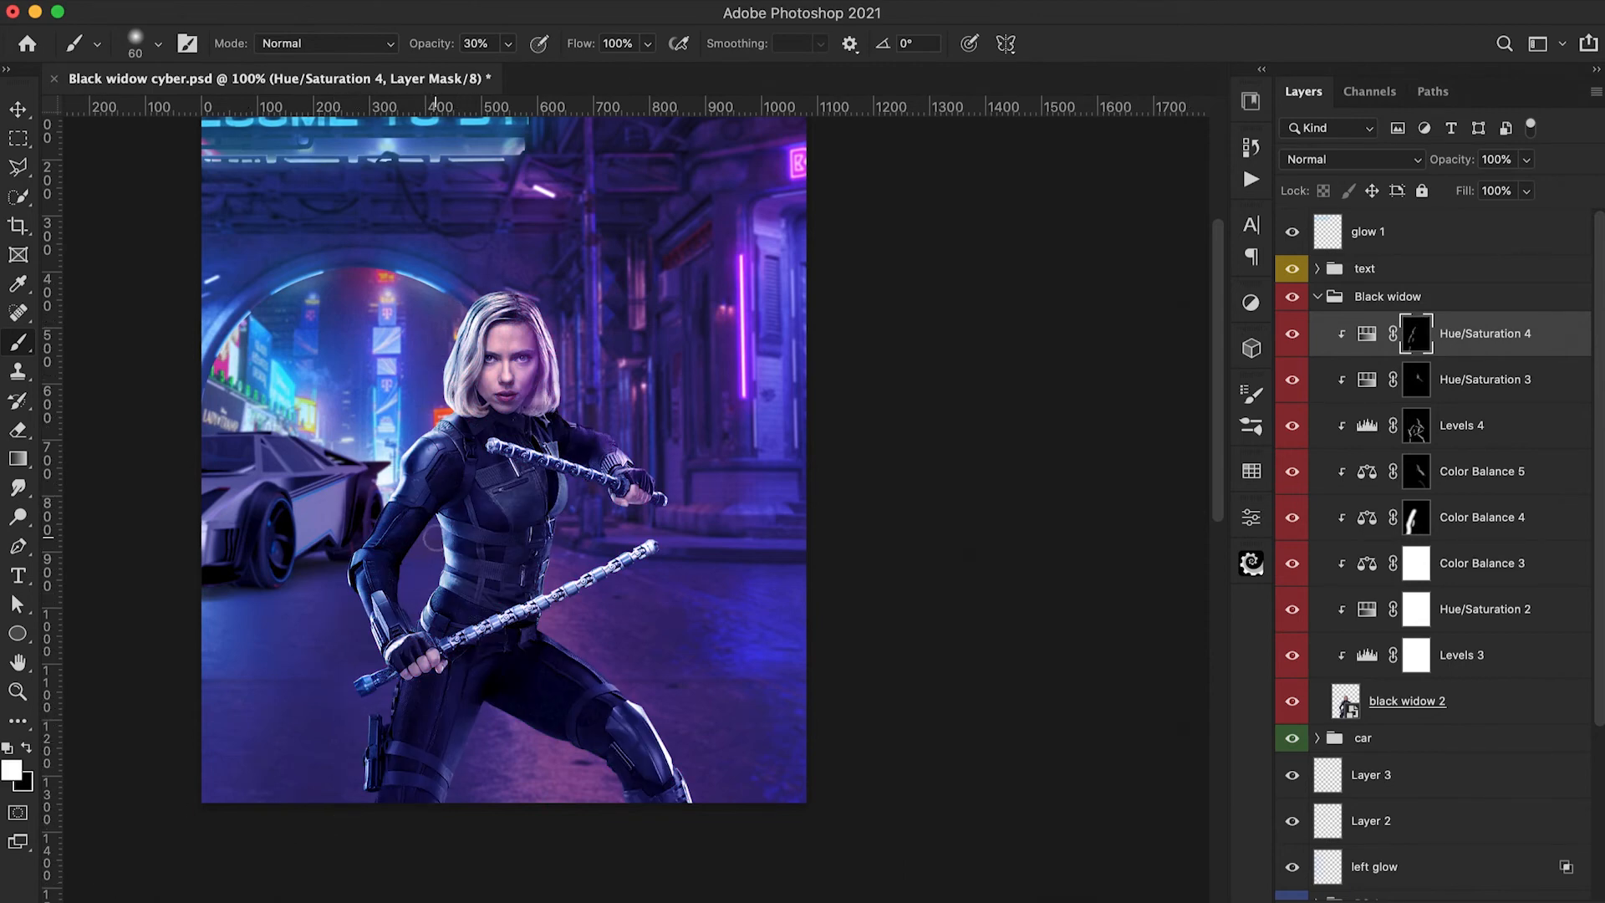
# Paint more purple tint through the Hue/Saturation 3 mask along the figure's edge facing away from the car
pyautogui.scroll(5, 432, 539)
pyautogui.hscroll(2, 432, 539)
pyautogui.hotkey('alt', '[')
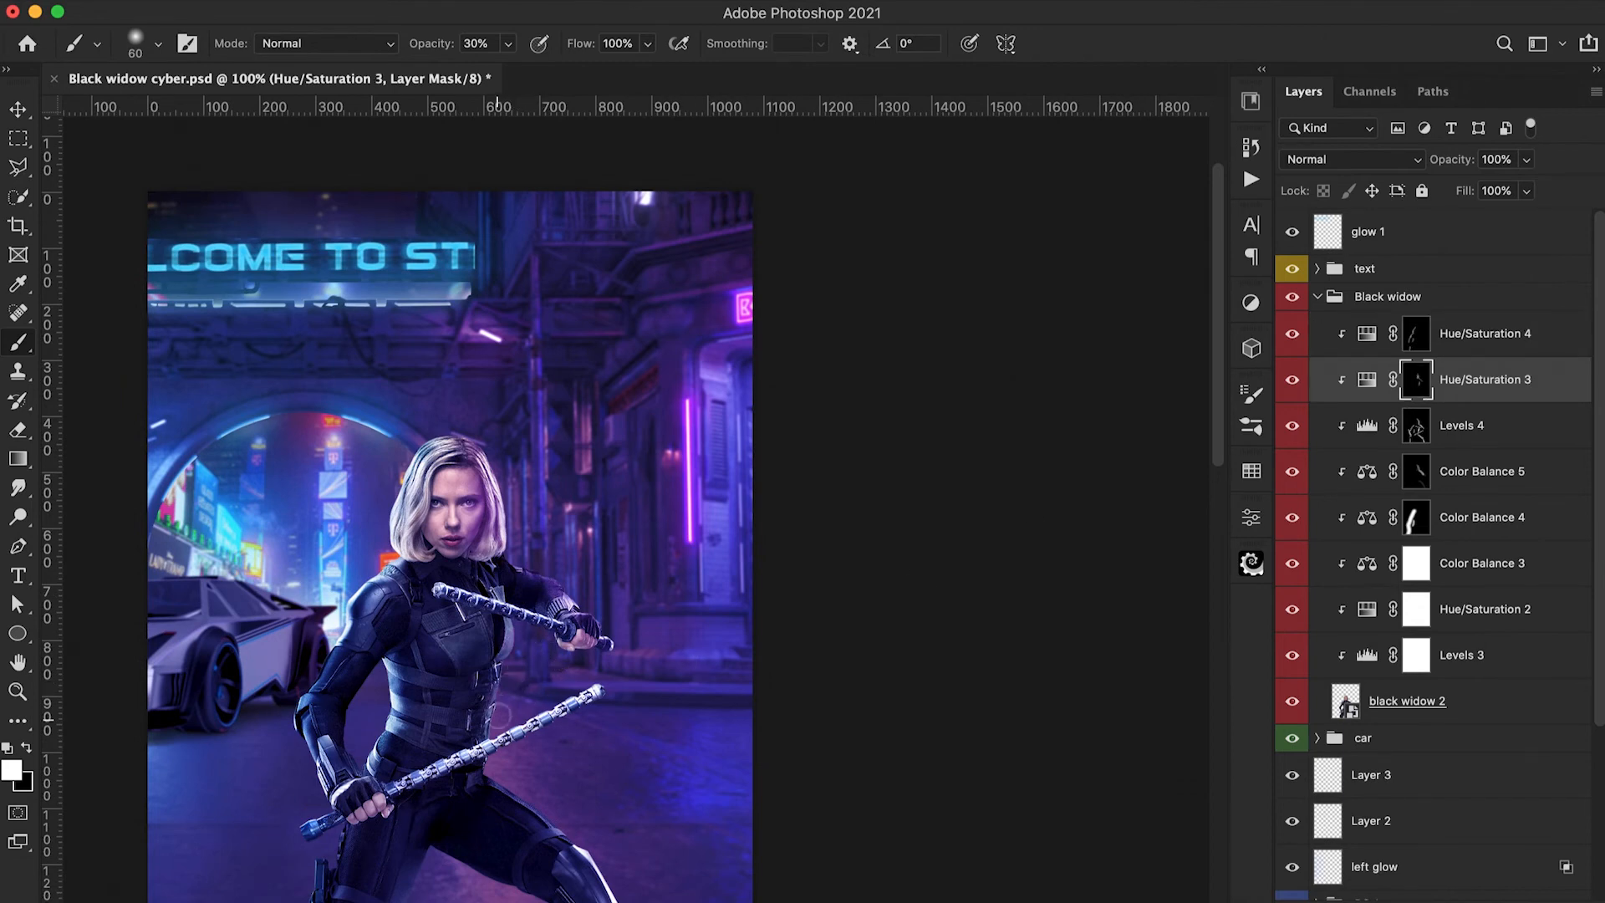
pyautogui.press('super+minus')
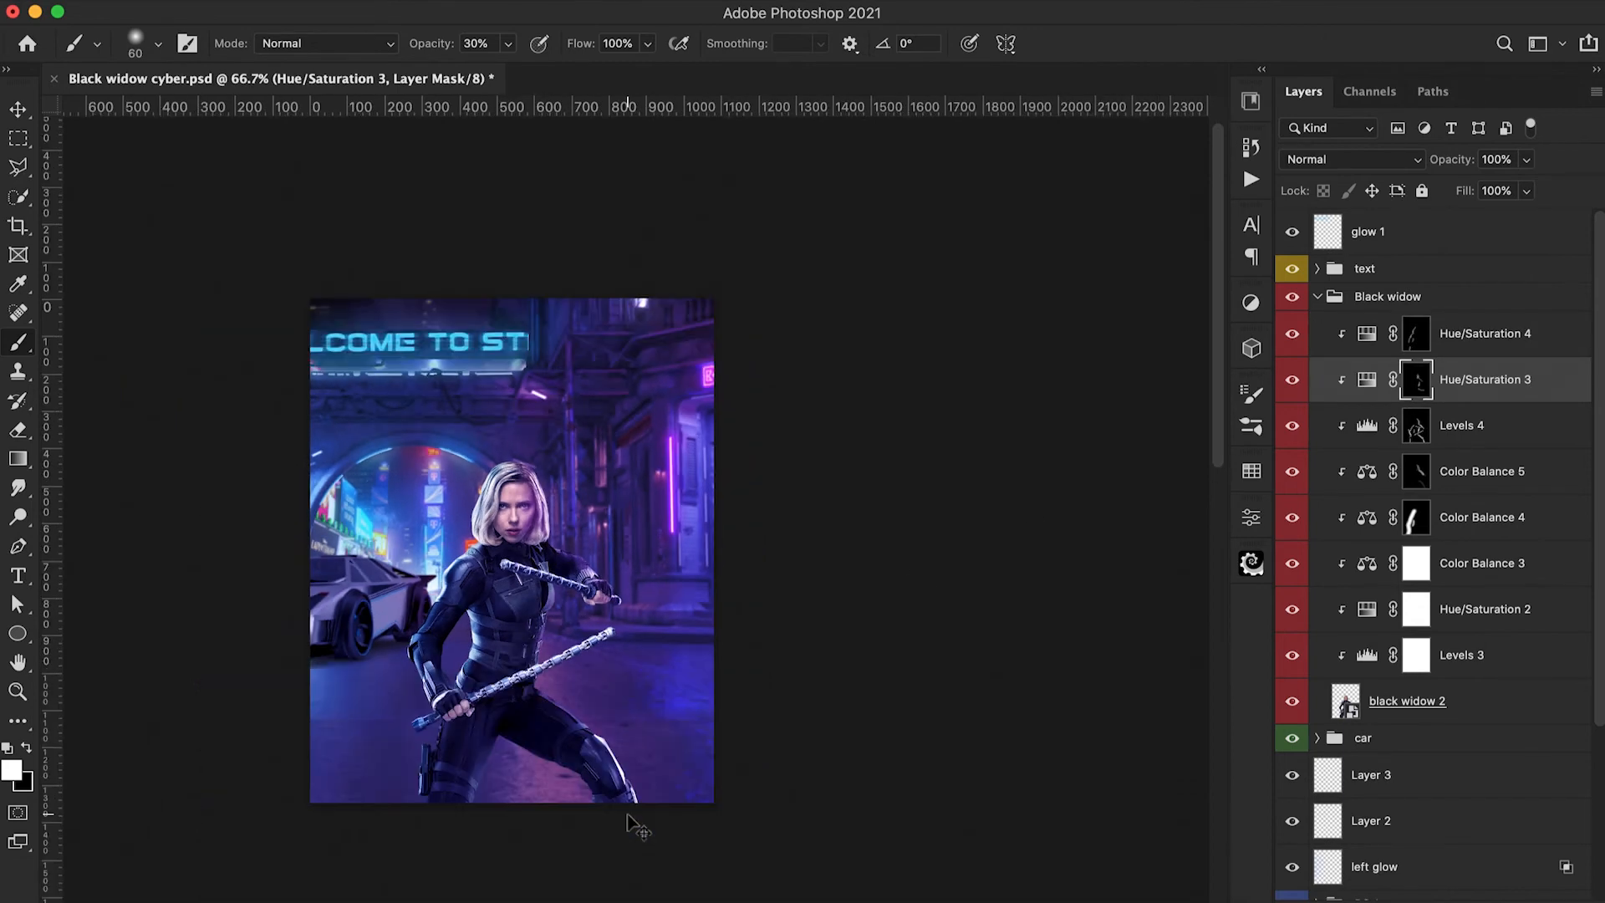
# Refine the cyan tint through the Hue/Saturation 4 mask with a 70 px brush at 10% opacity
pyautogui.press('x')
pyautogui.press('1')
pyautogui.press(']')
pyautogui.click(1412, 333)
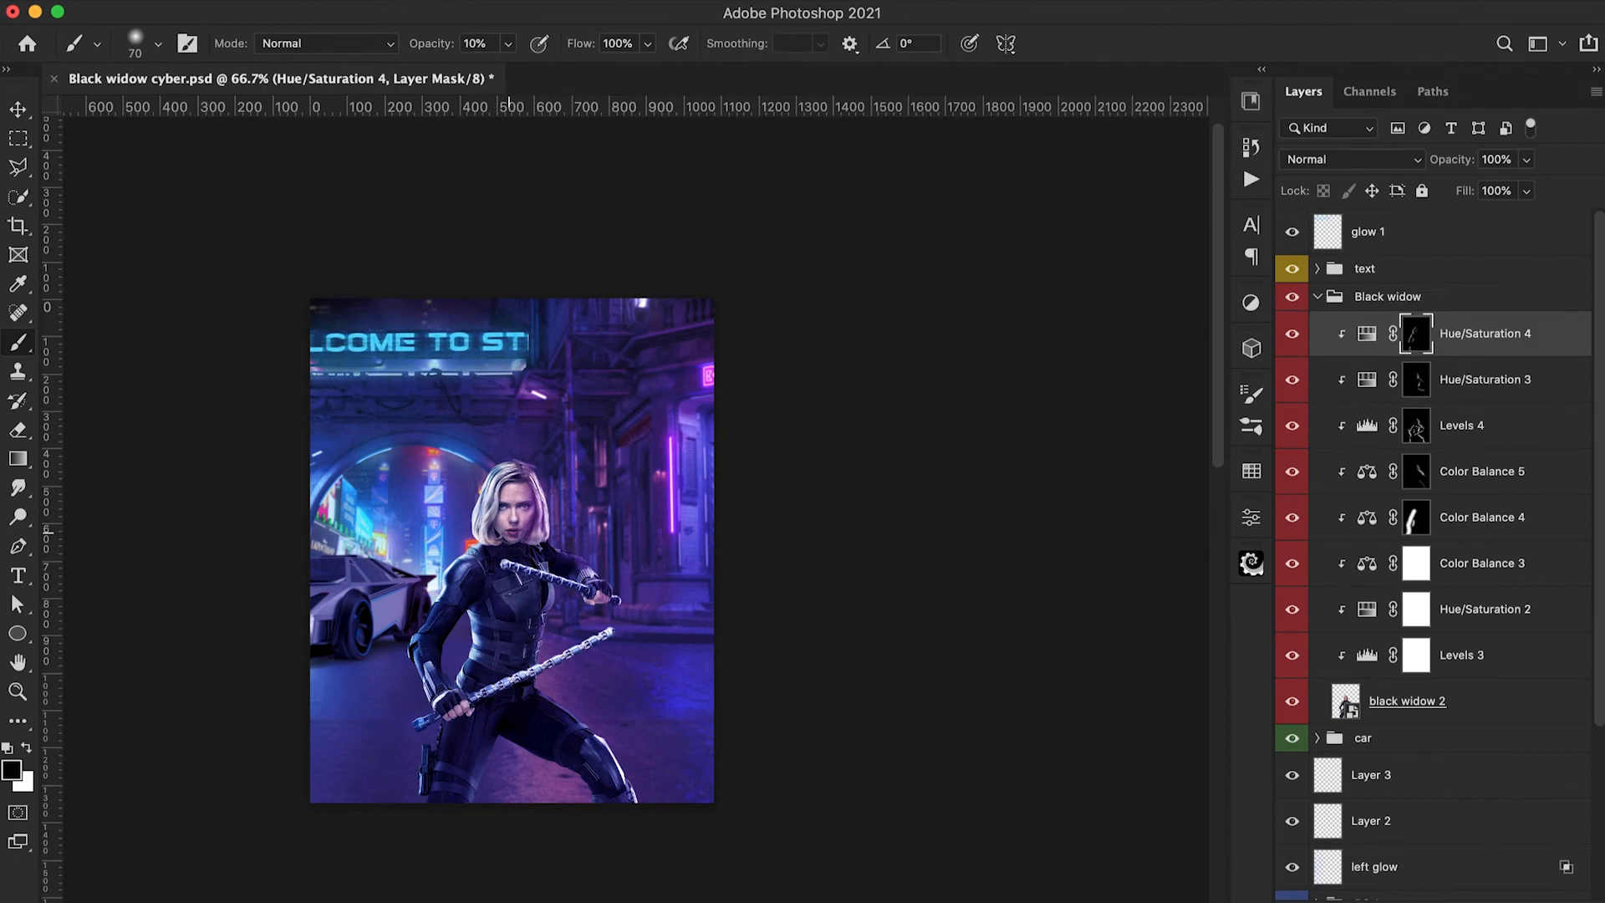
pyautogui.press('x')
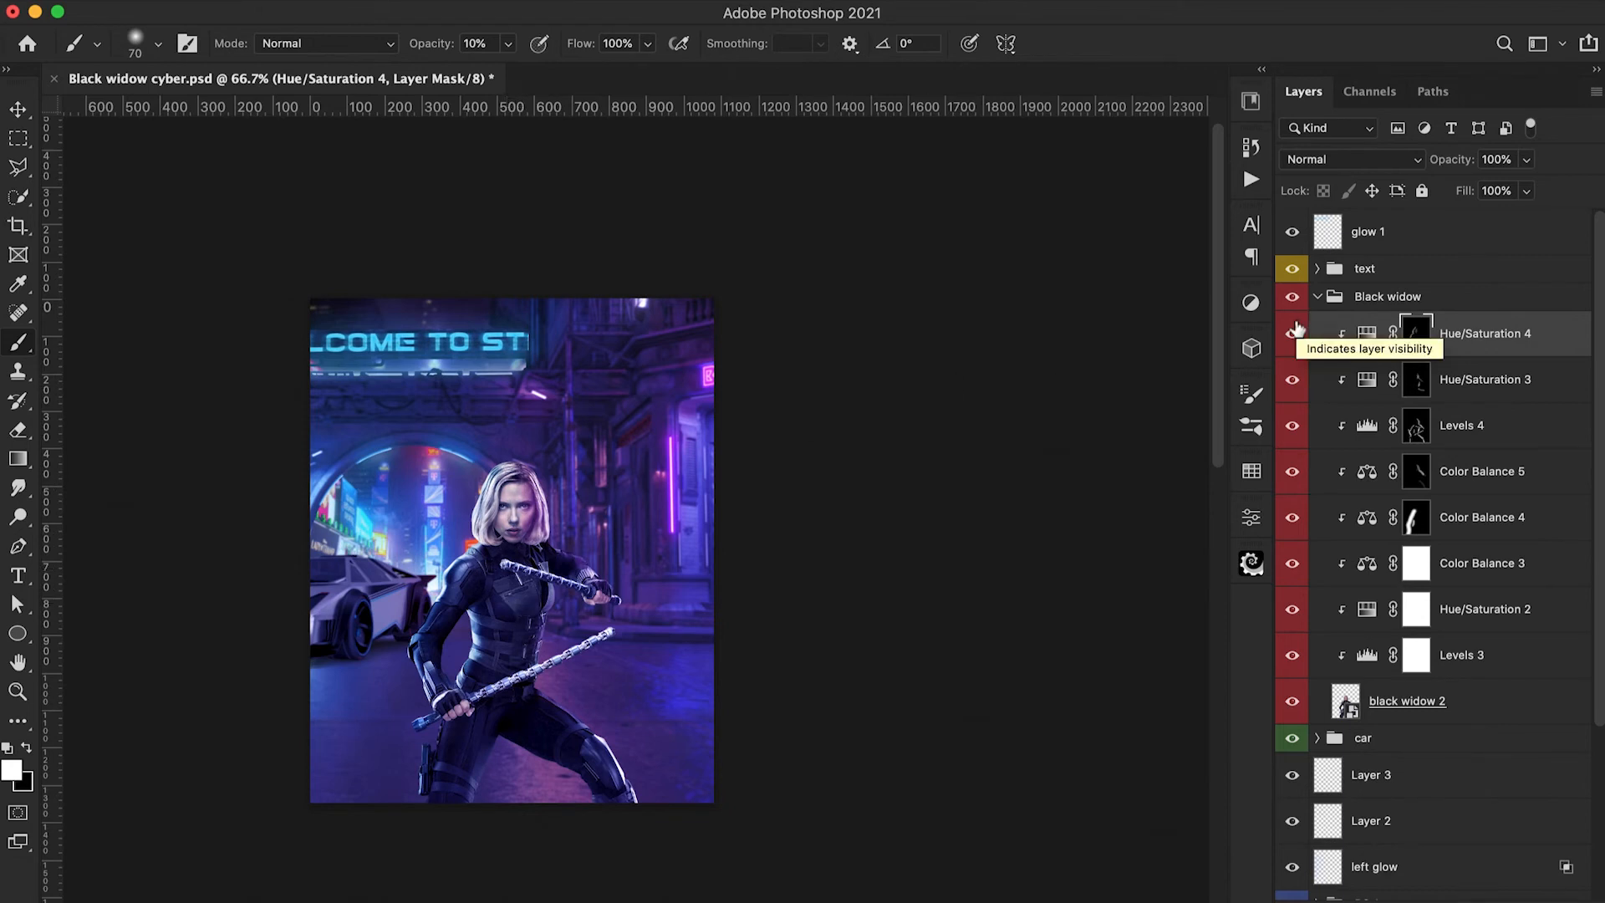
pyautogui.press('super+equal')
pyautogui.press('super+equal')
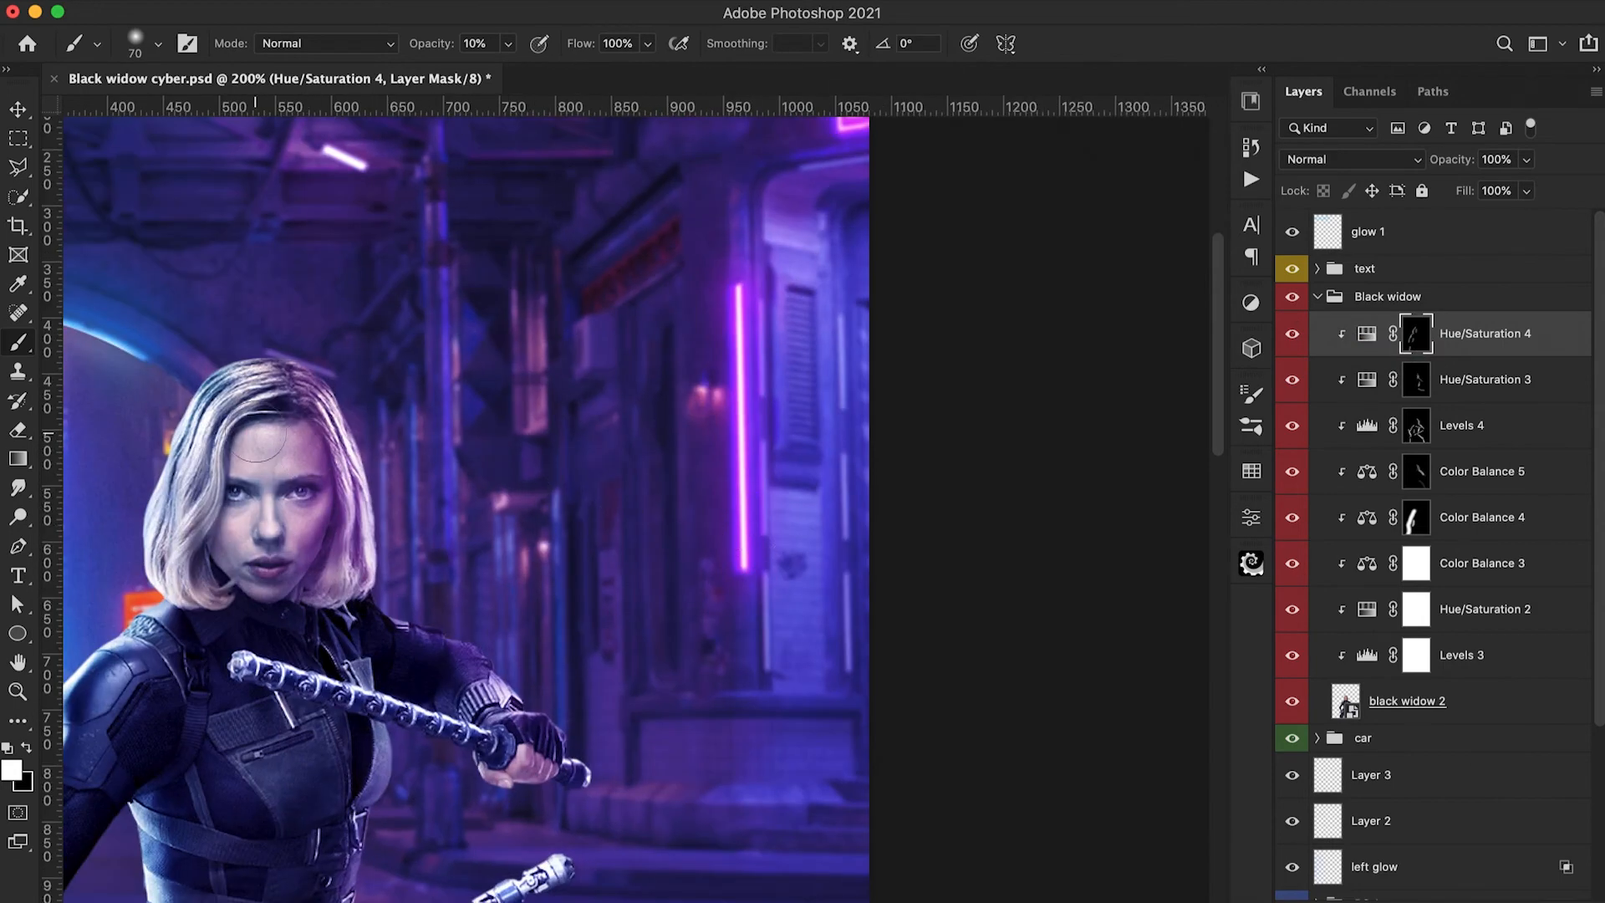
pyautogui.press('super+minus')
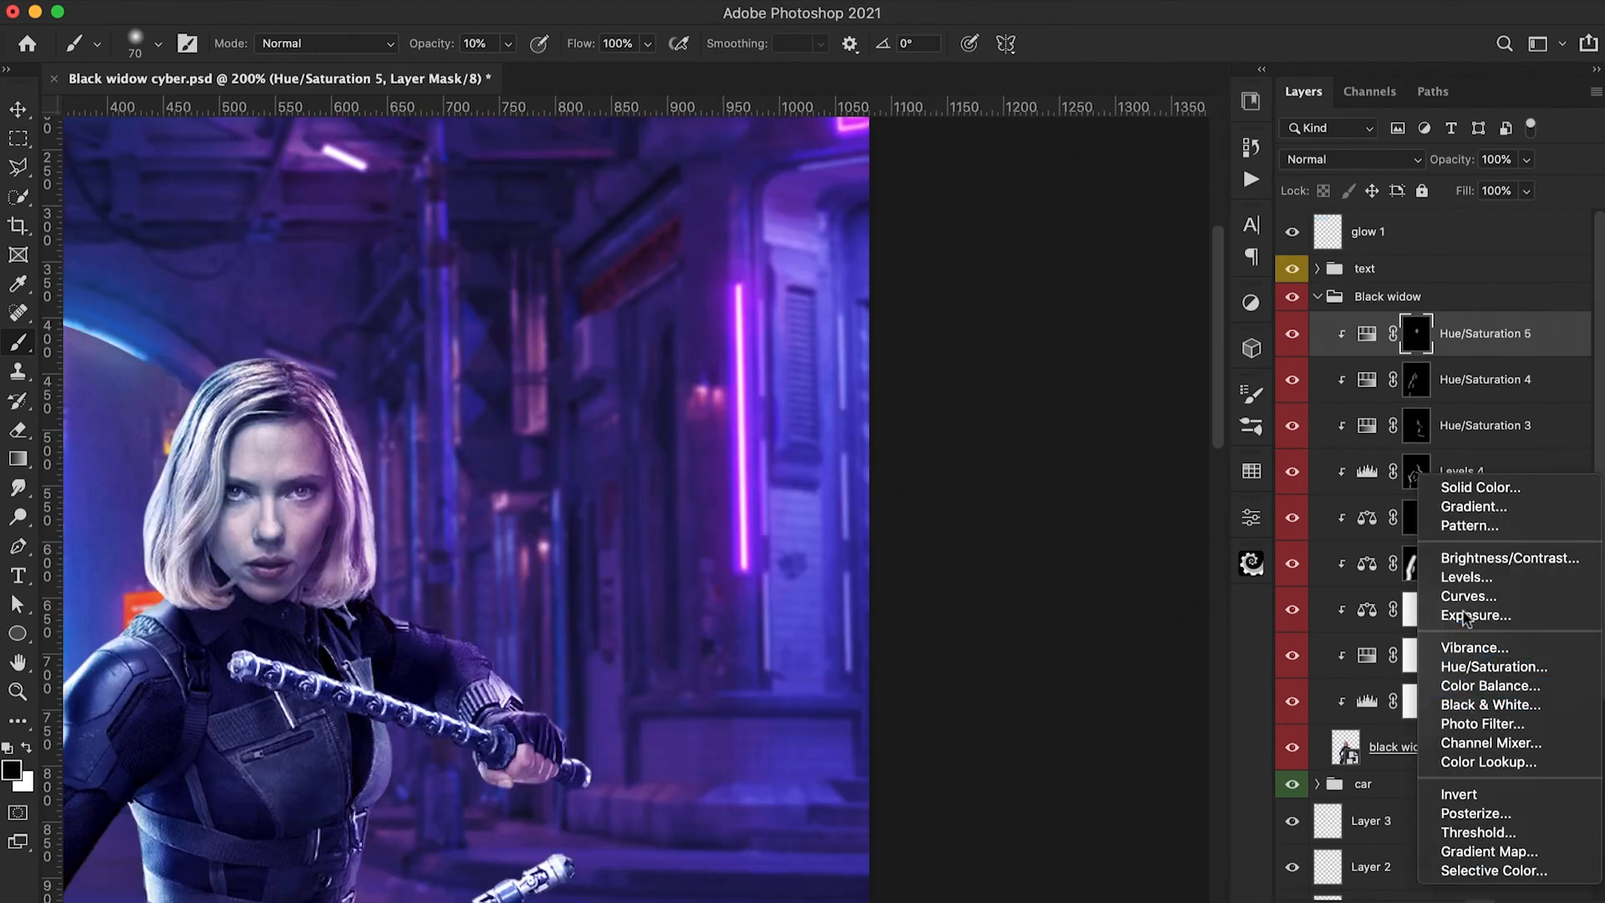
# Add an Exposure adjustment clipped to the figure and set its exposure to +3.70
pyautogui.click(1465, 614)
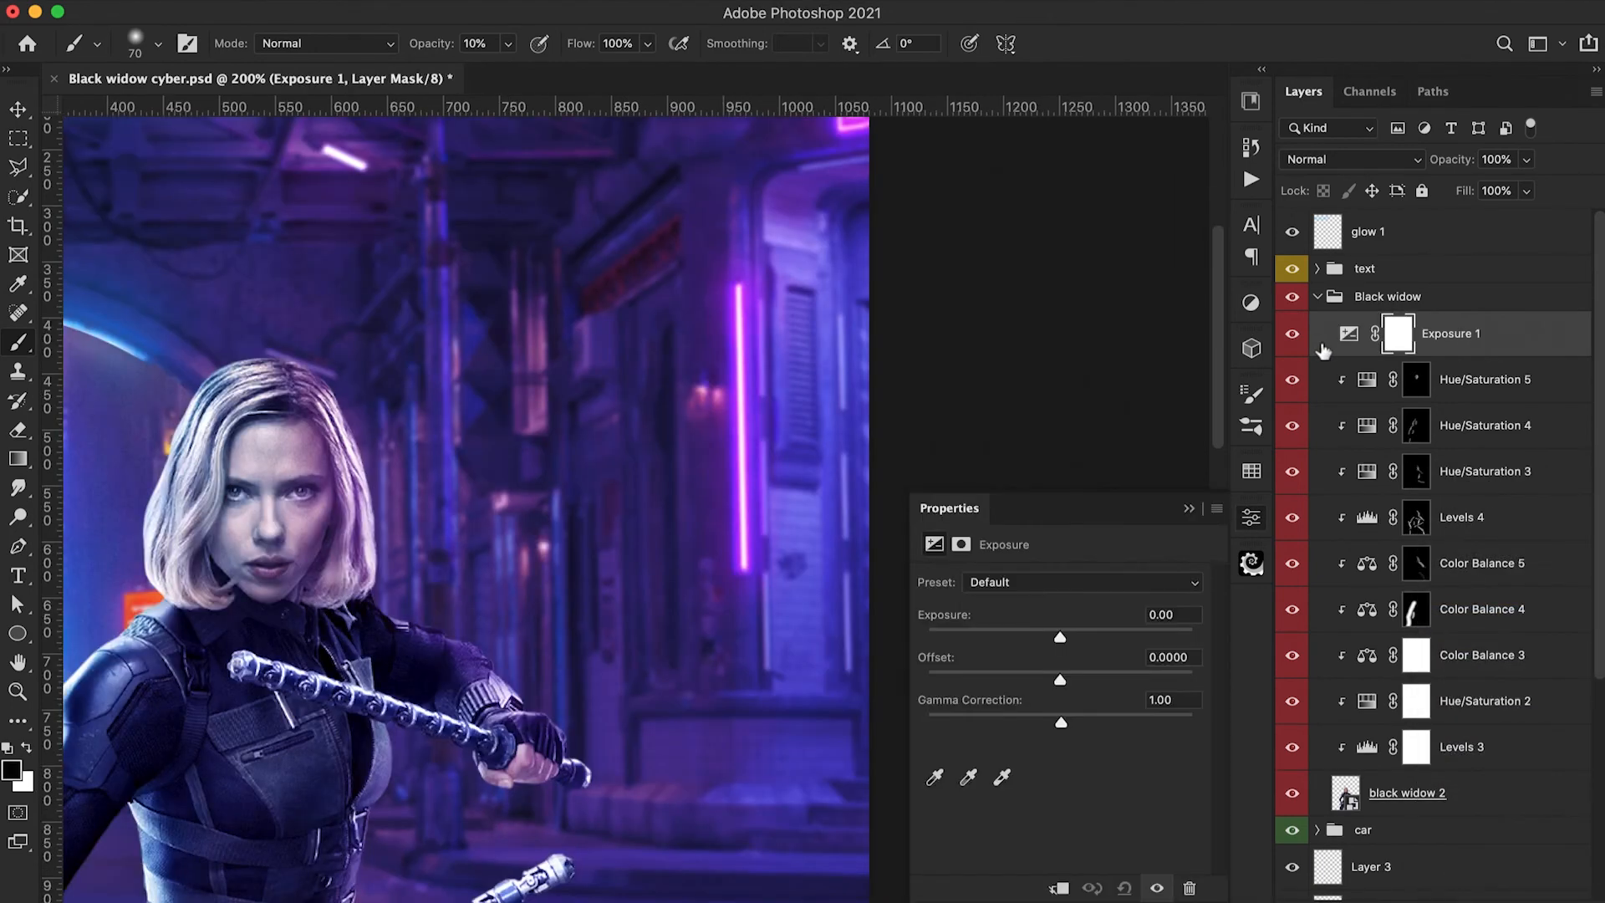
pyautogui.keyDown('alt'); pyautogui.click(1329, 343); pyautogui.keyUp('alt')
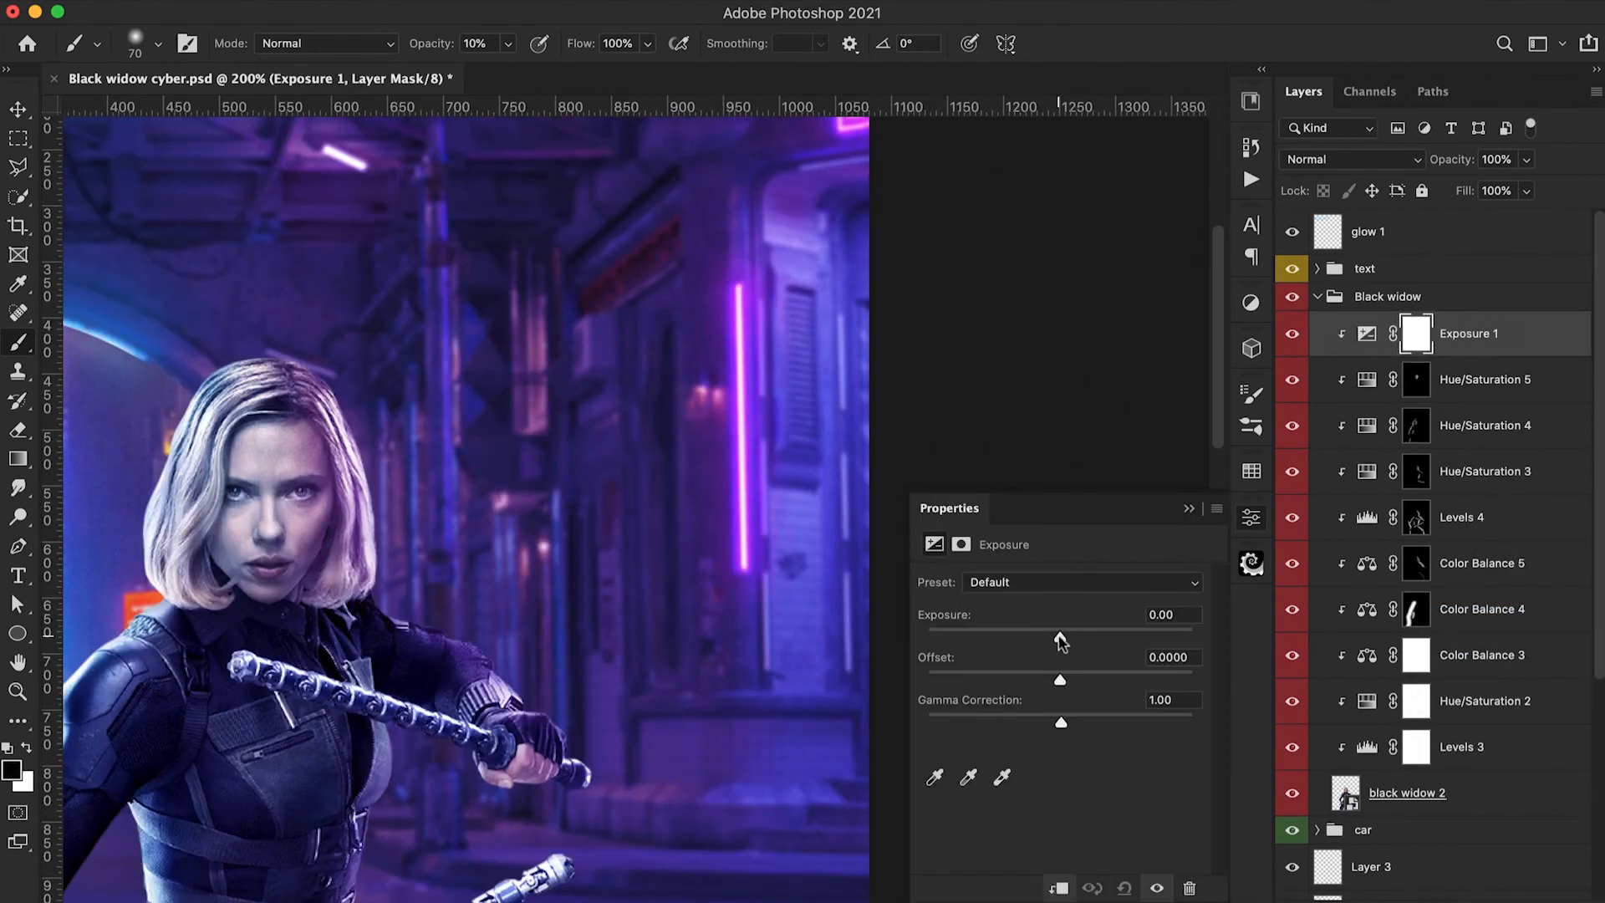
pyautogui.moveTo(1059, 637); pyautogui.dragTo(1135, 642)
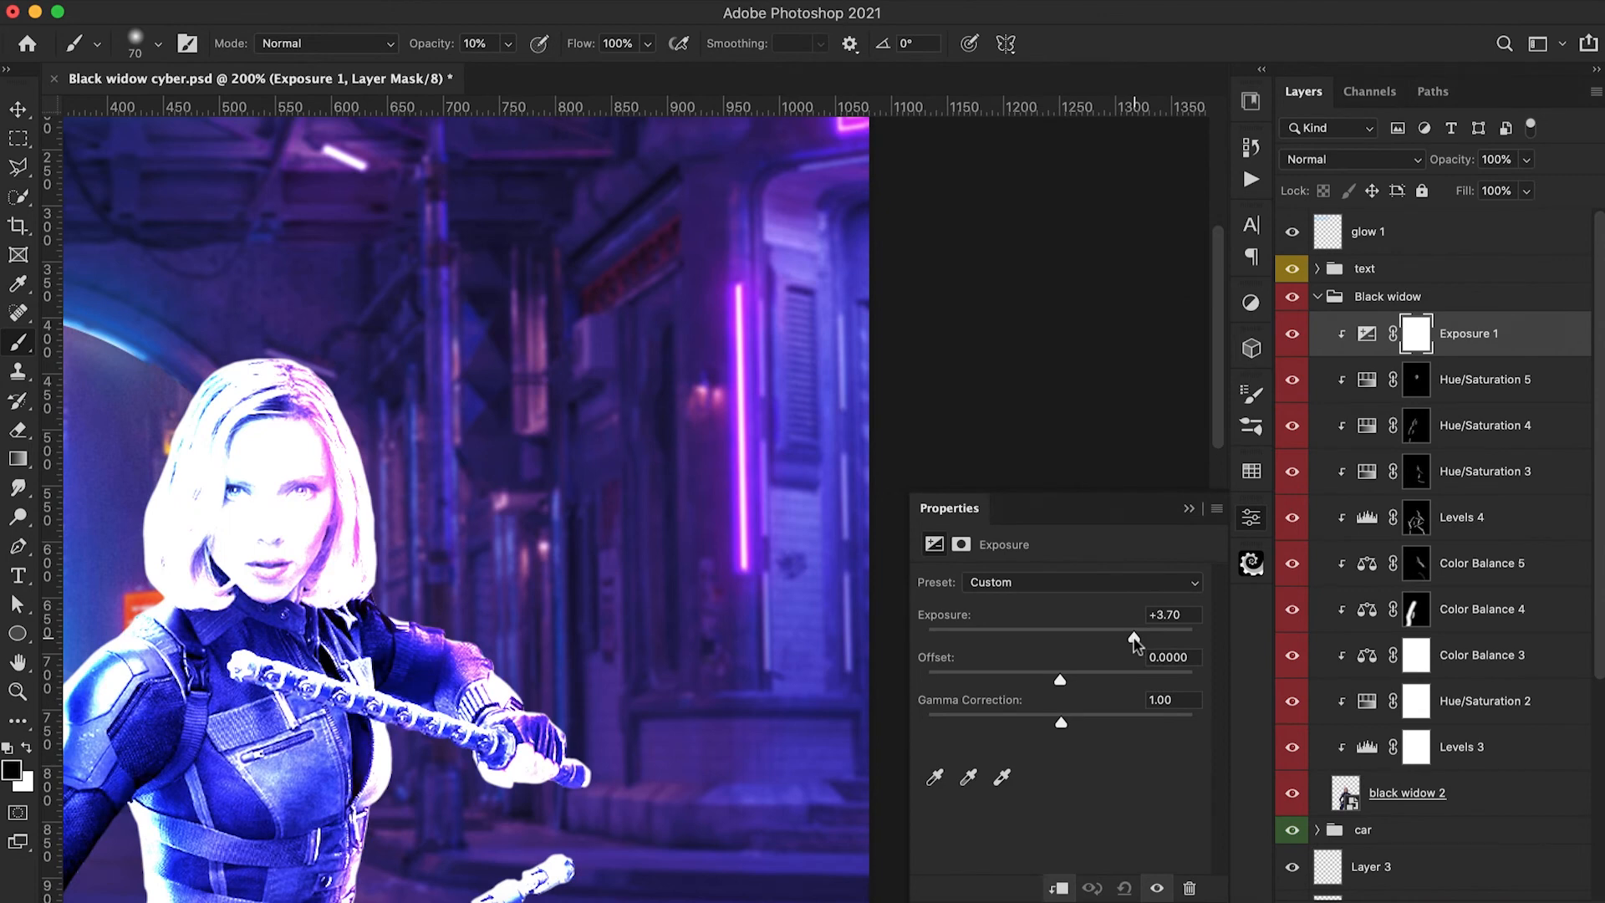
pyautogui.click(1188, 508)
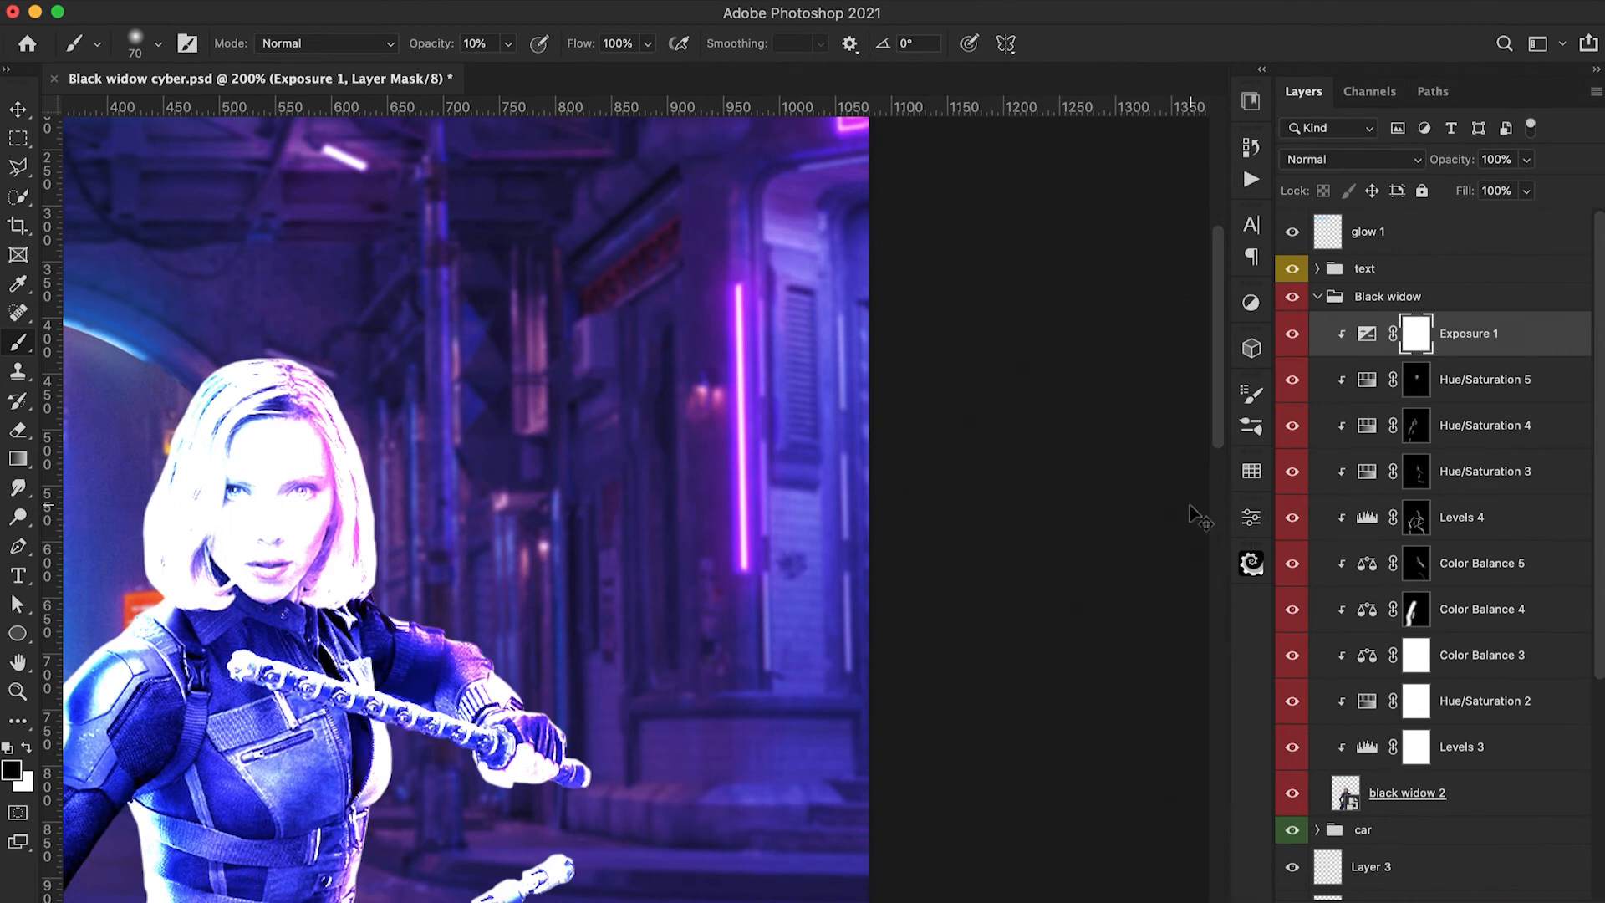
# Invert the Exposure mask and paint highlights along the outstretched forearm and hand with a 20 px white brush at 100% opacity
pyautogui.hotkey('ctrl', 'i')
pyautogui.press('x')
pyautogui.press('0')
pyautogui.press('[')
pyautogui.press('[')
pyautogui.press('[')
pyautogui.press('[')
pyautogui.press('[')
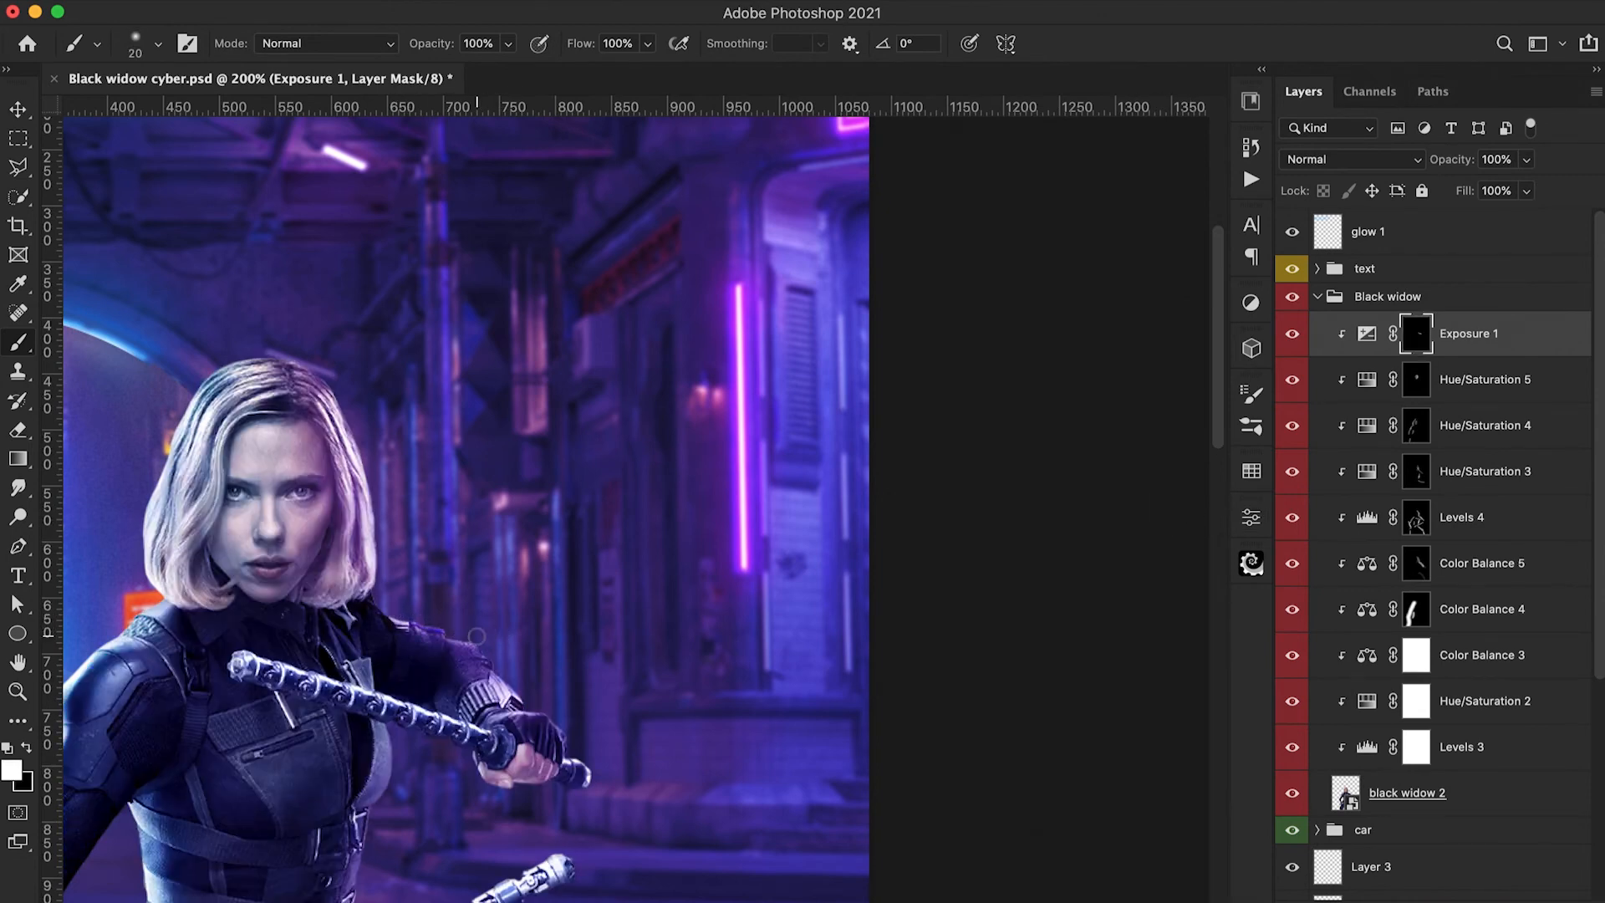
pyautogui.moveTo(476, 636); pyautogui.dragTo(589, 742)
# Enlarge the brush to 30 px and paint Exposure highlights along the torso edge and the bent leg's upper thigh
pyautogui.scroll(-5, 589, 742)
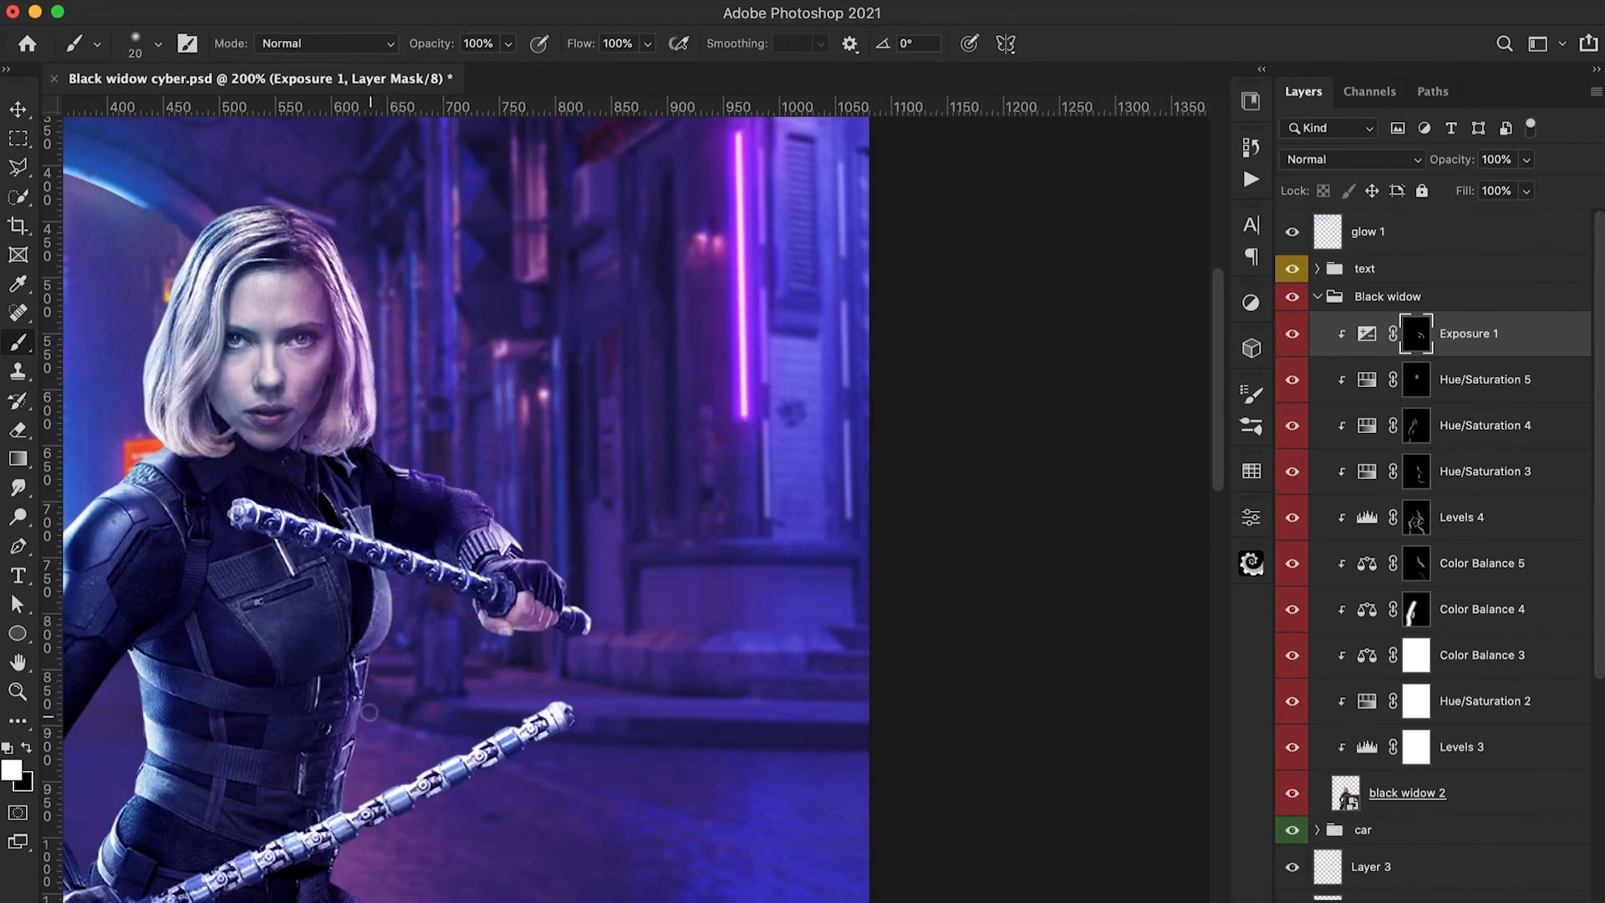
pyautogui.hscroll(-10, 359, 760)
pyautogui.press(']')
pyautogui.moveTo(673, 224)
pyautogui.mouseDown()
pyautogui.moveTo(700, 280)
pyautogui.moveTo(691, 269)
pyautogui.moveTo(717, 420)
pyautogui.mouseUp()
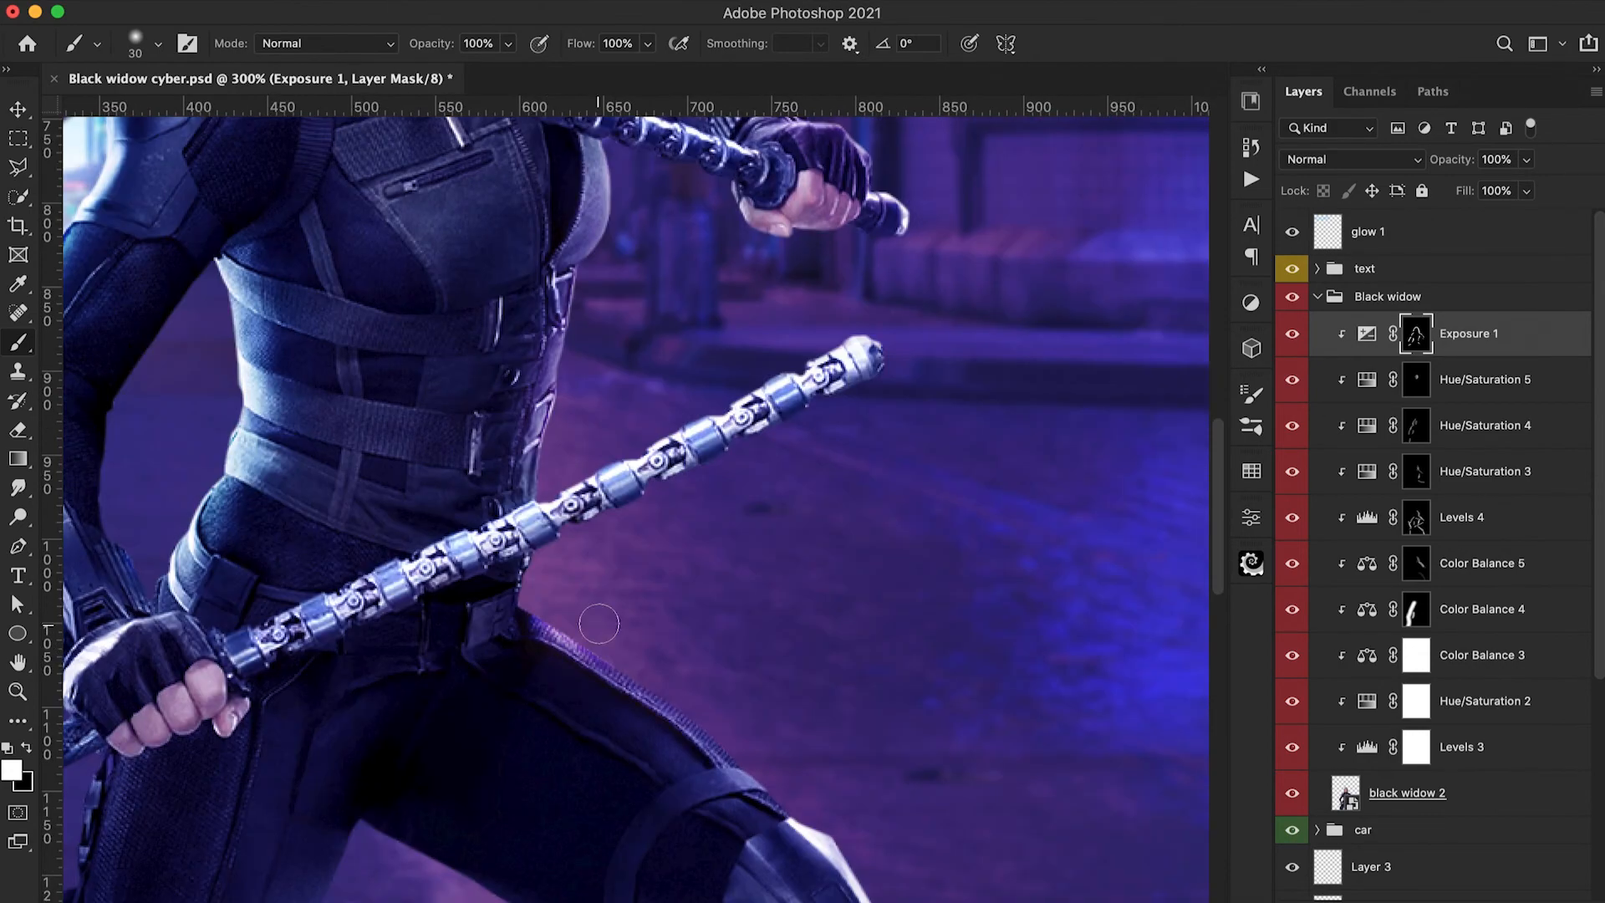
pyautogui.moveTo(599, 623)
pyautogui.mouseDown()
pyautogui.moveTo(742, 737)
pyautogui.moveTo(682, 673)
pyautogui.moveTo(777, 768)
pyautogui.mouseUp()
pyautogui.moveTo(828, 846); pyautogui.dragTo(795, 764)
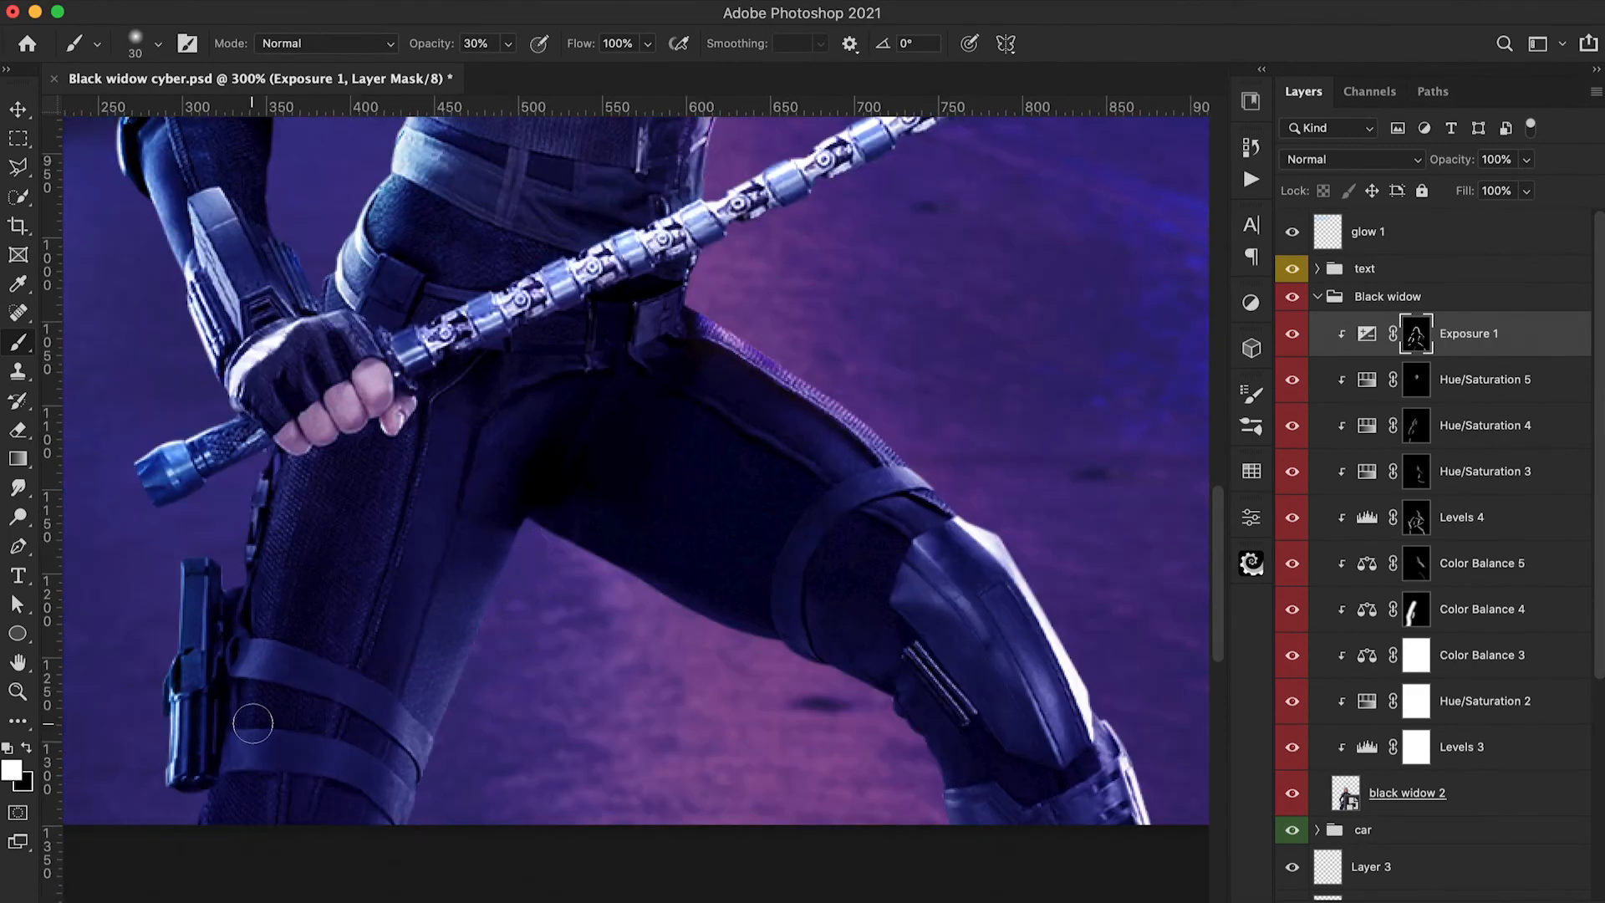
# Enlarge the brush to 70 px at 10% opacity for soft Exposure highlights on the legs
pyautogui.press(']')
pyautogui.press(']')
pyautogui.press(']')
pyautogui.press(']')
pyautogui.press('1')
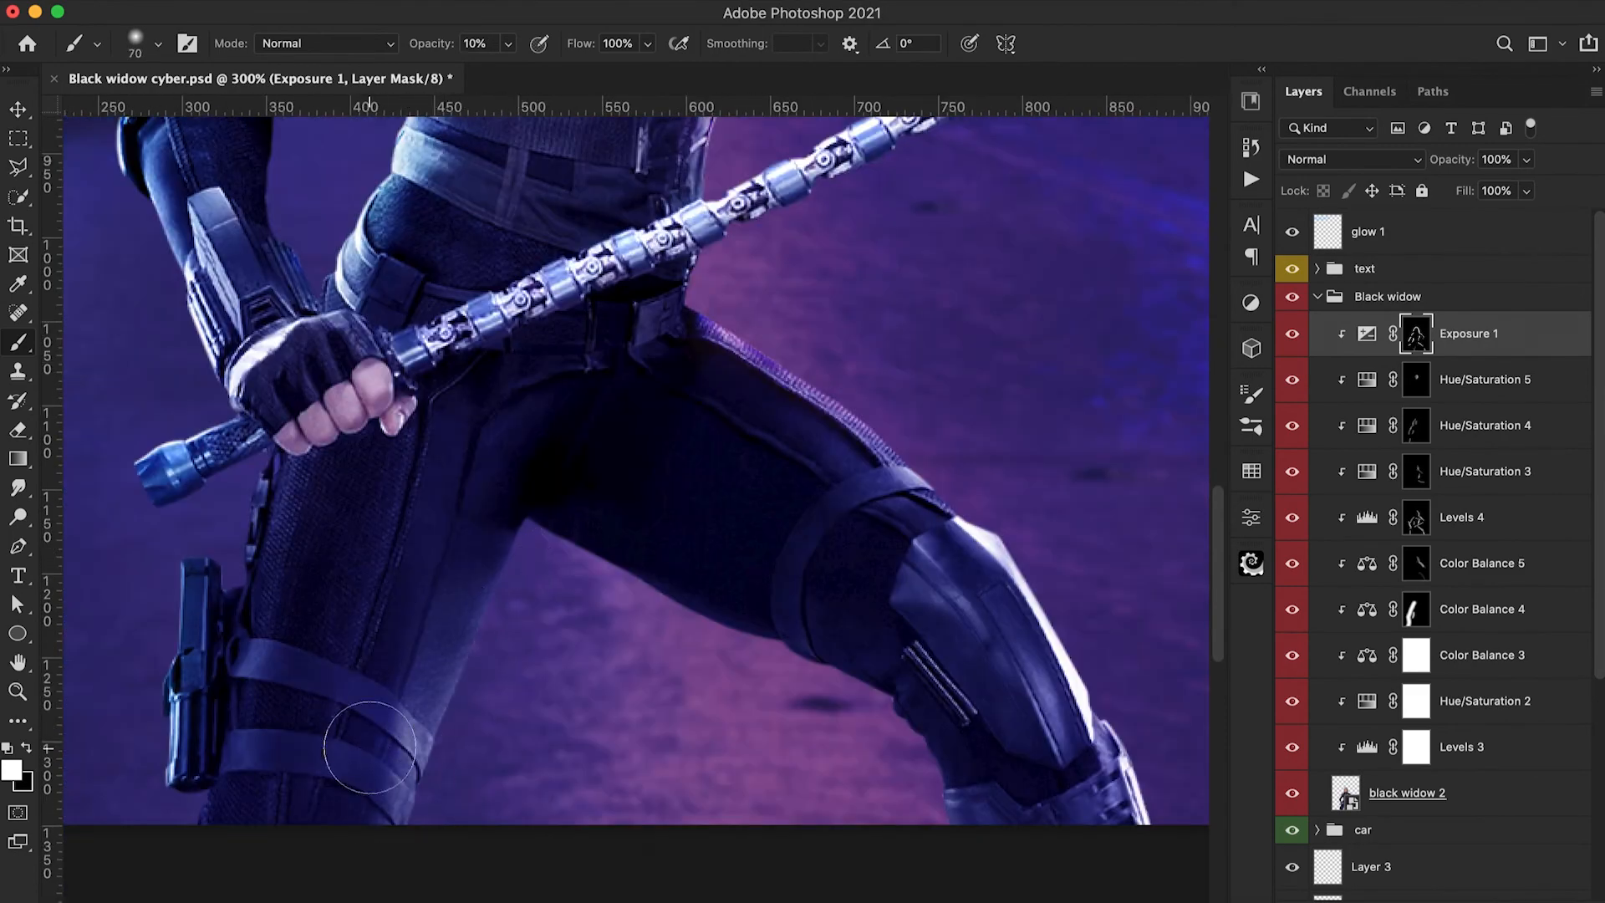
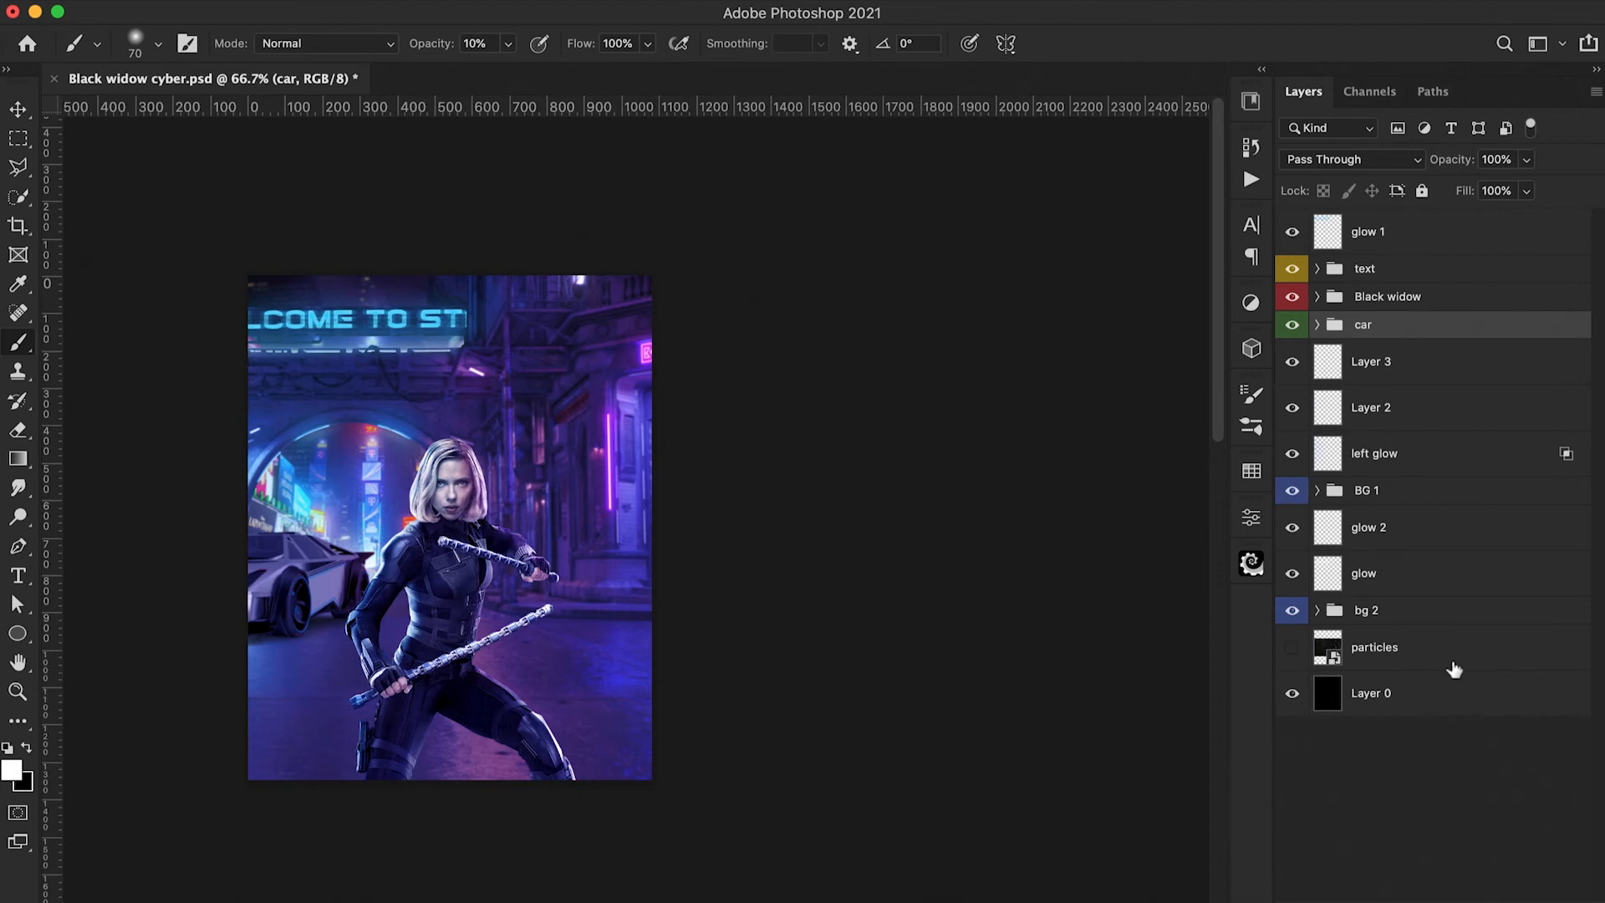
# Add a new layer above the car group and choose the 900 px cloud 9 brush
pyautogui.click(1538, 901)
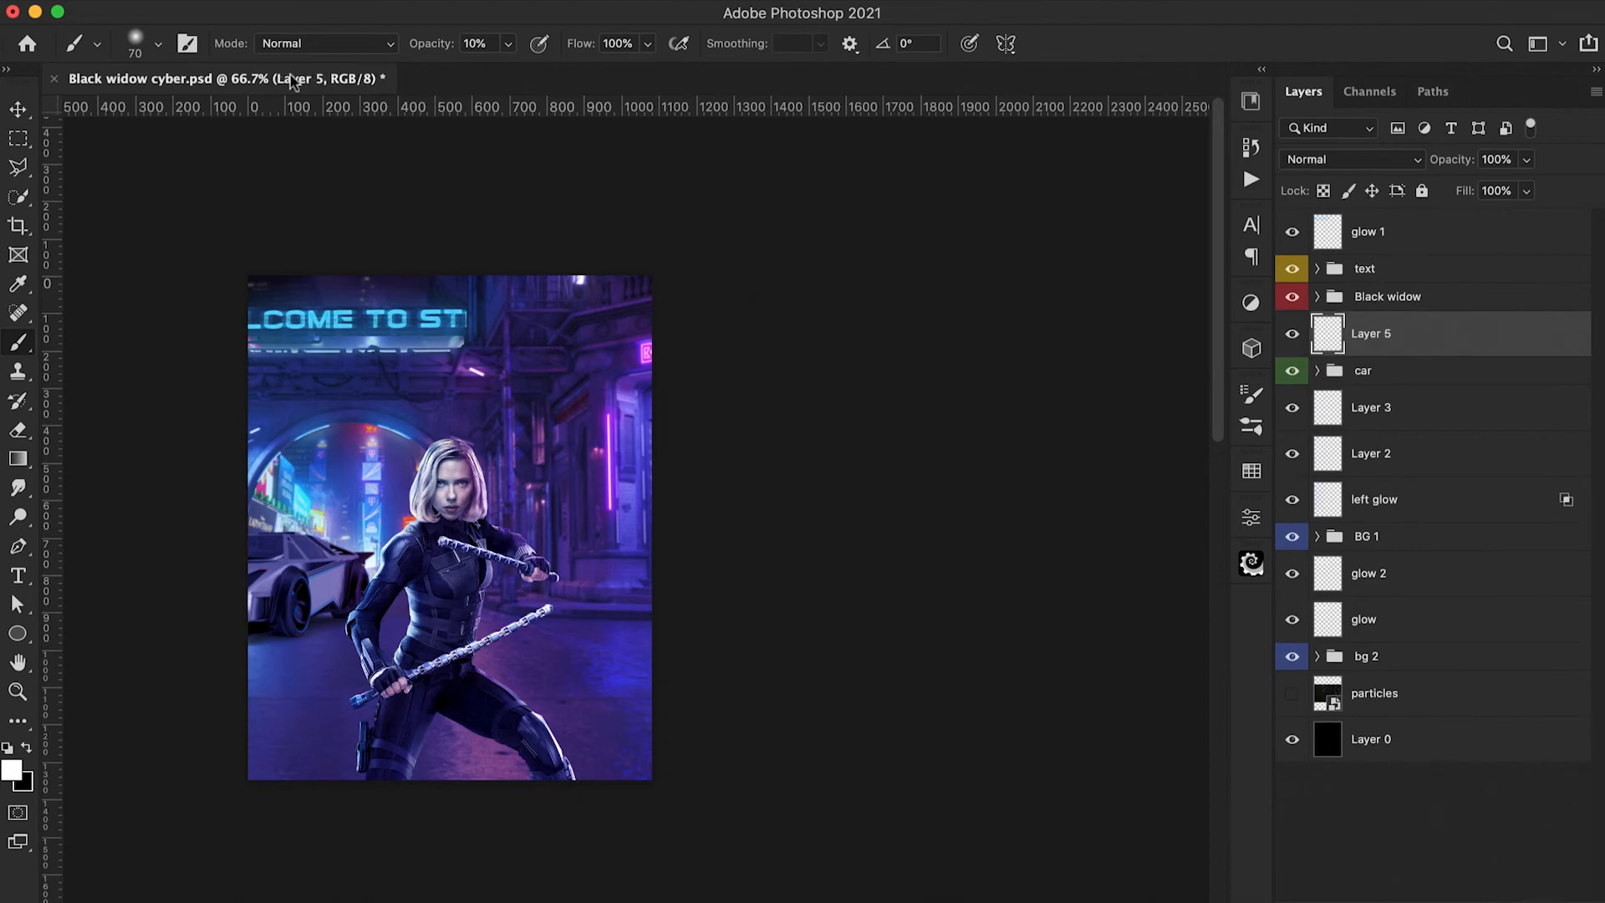
pyautogui.click(158, 44)
pyautogui.scroll(-5, 251, 376)
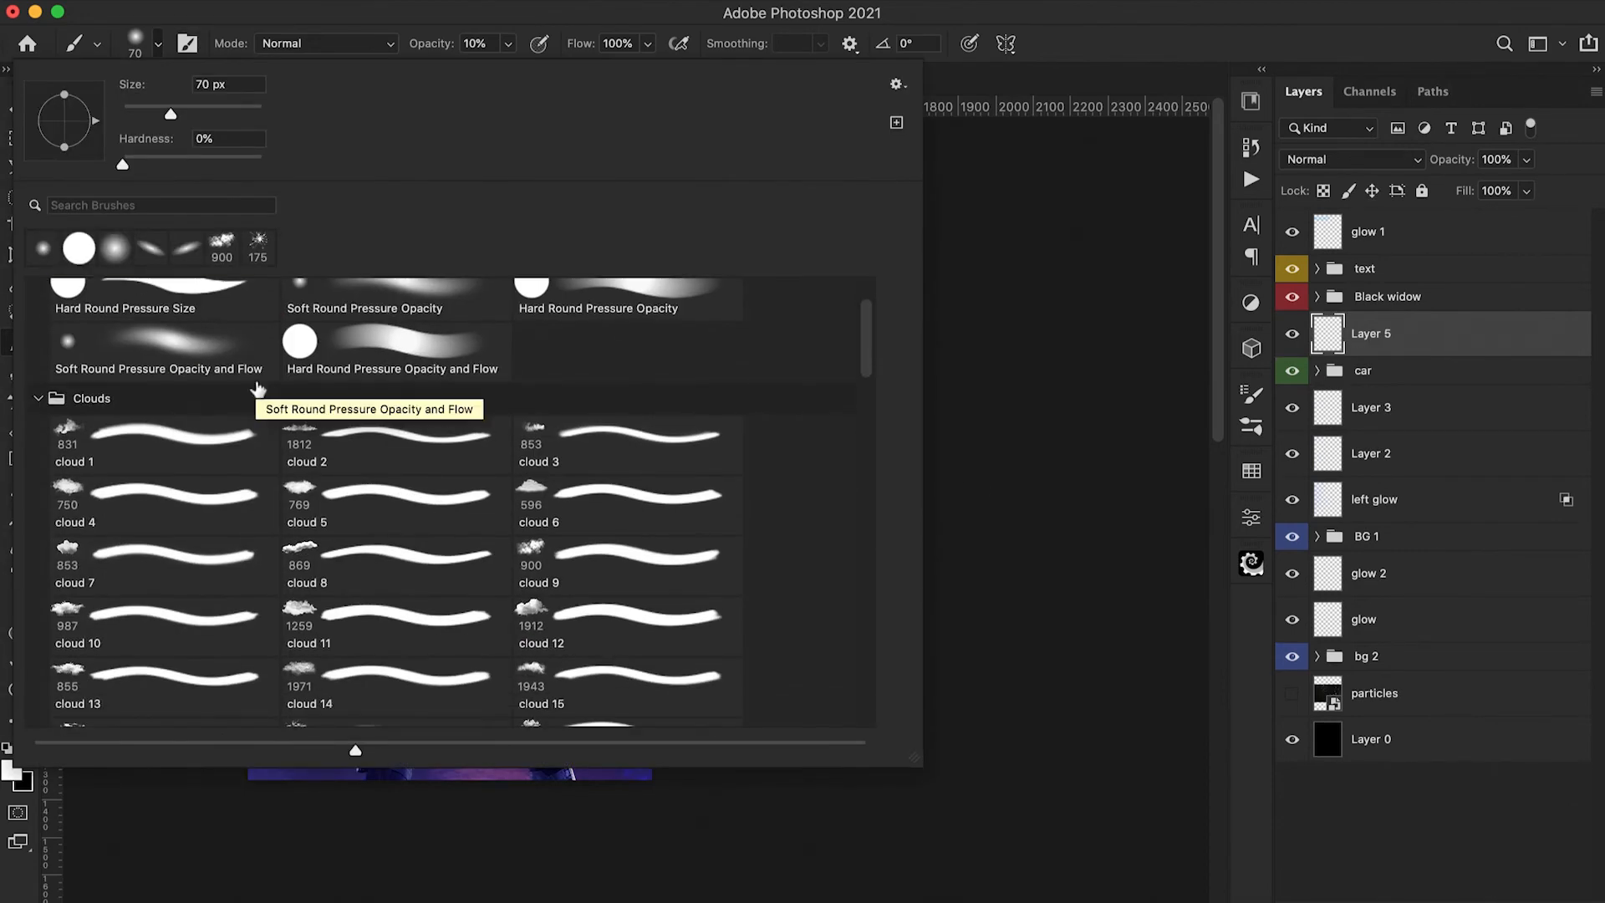
pyautogui.click(555, 564)
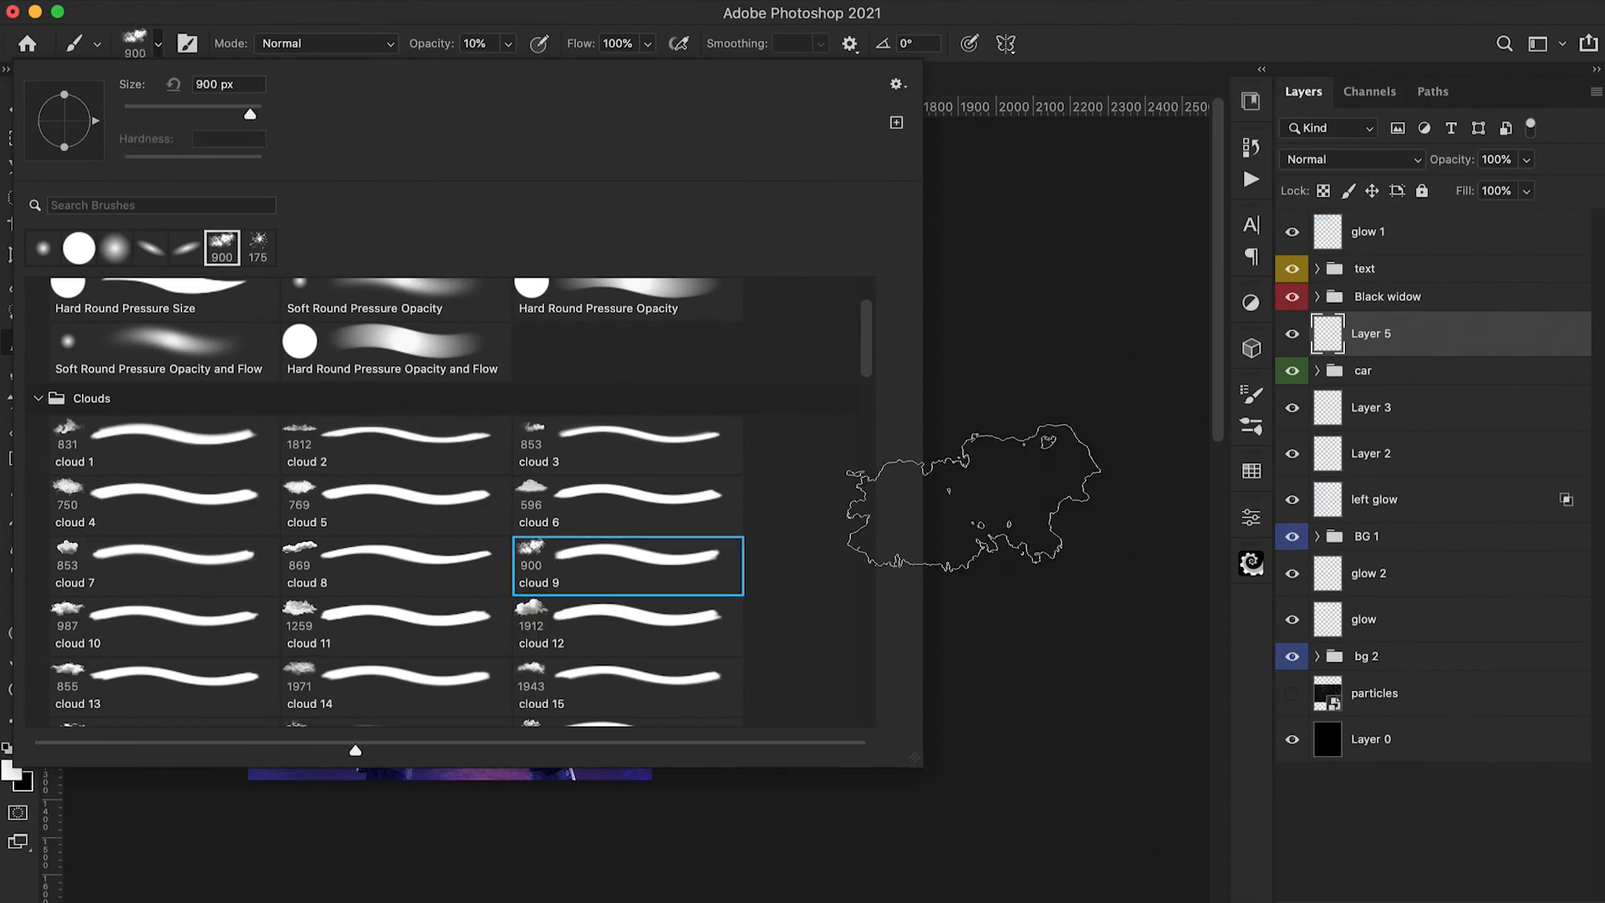
pyautogui.click(973, 496)
# Set the foreground to light purple df89ff and stamp fog beside the figure, opposite the car, at 50% opacity
pyautogui.click(12, 769)
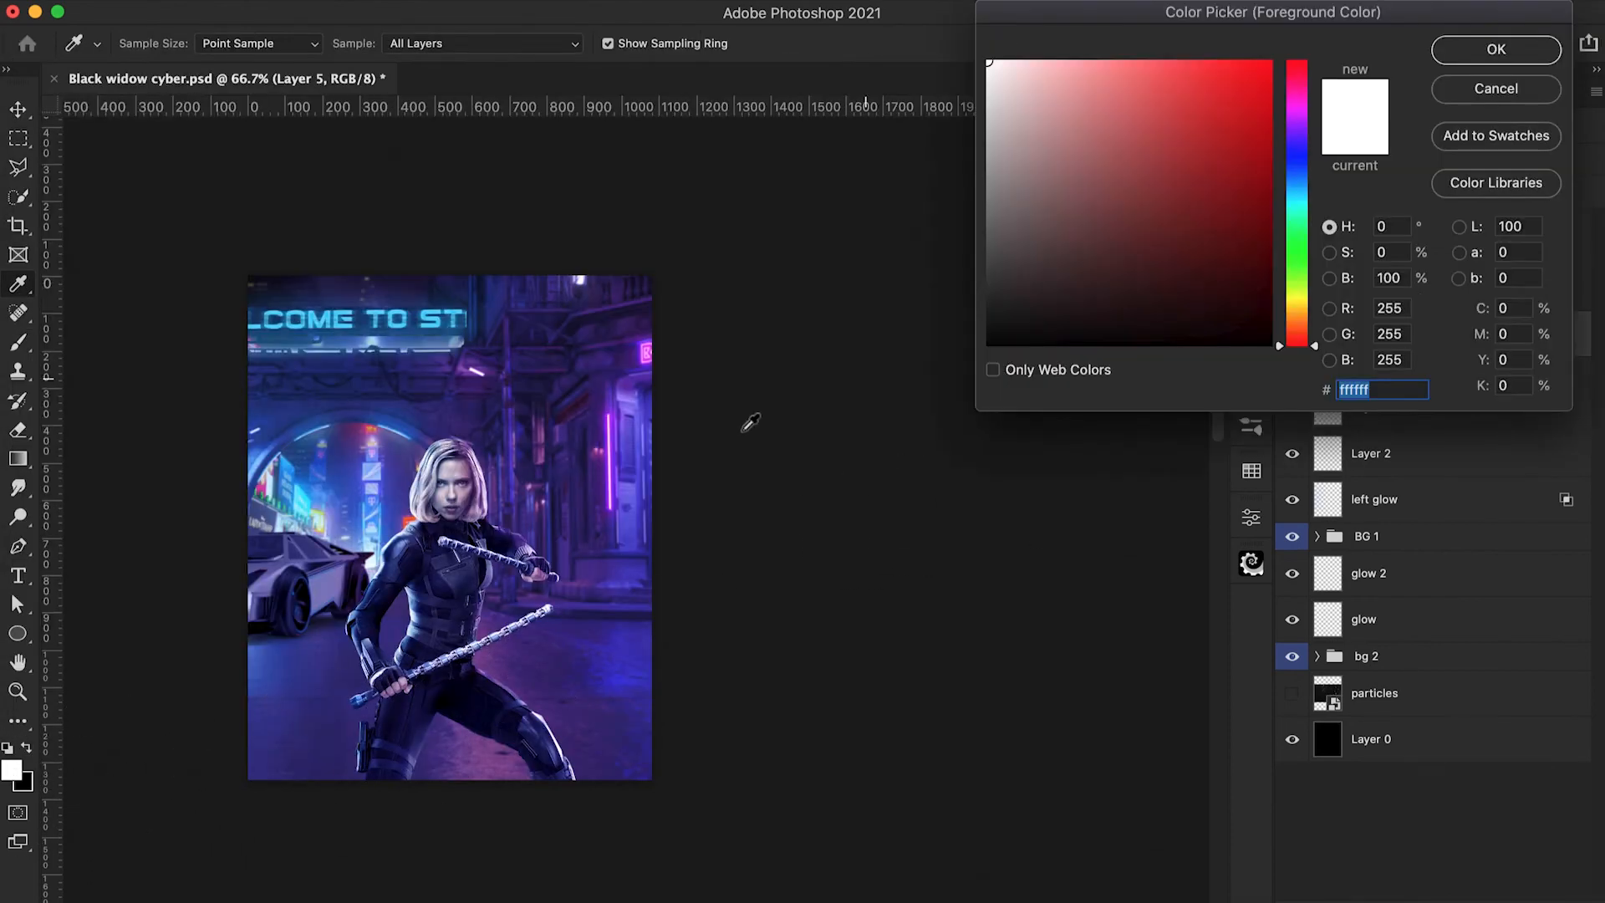
pyautogui.click(1289, 130)
pyautogui.moveTo(1192, 78); pyautogui.dragTo(1062, 55)
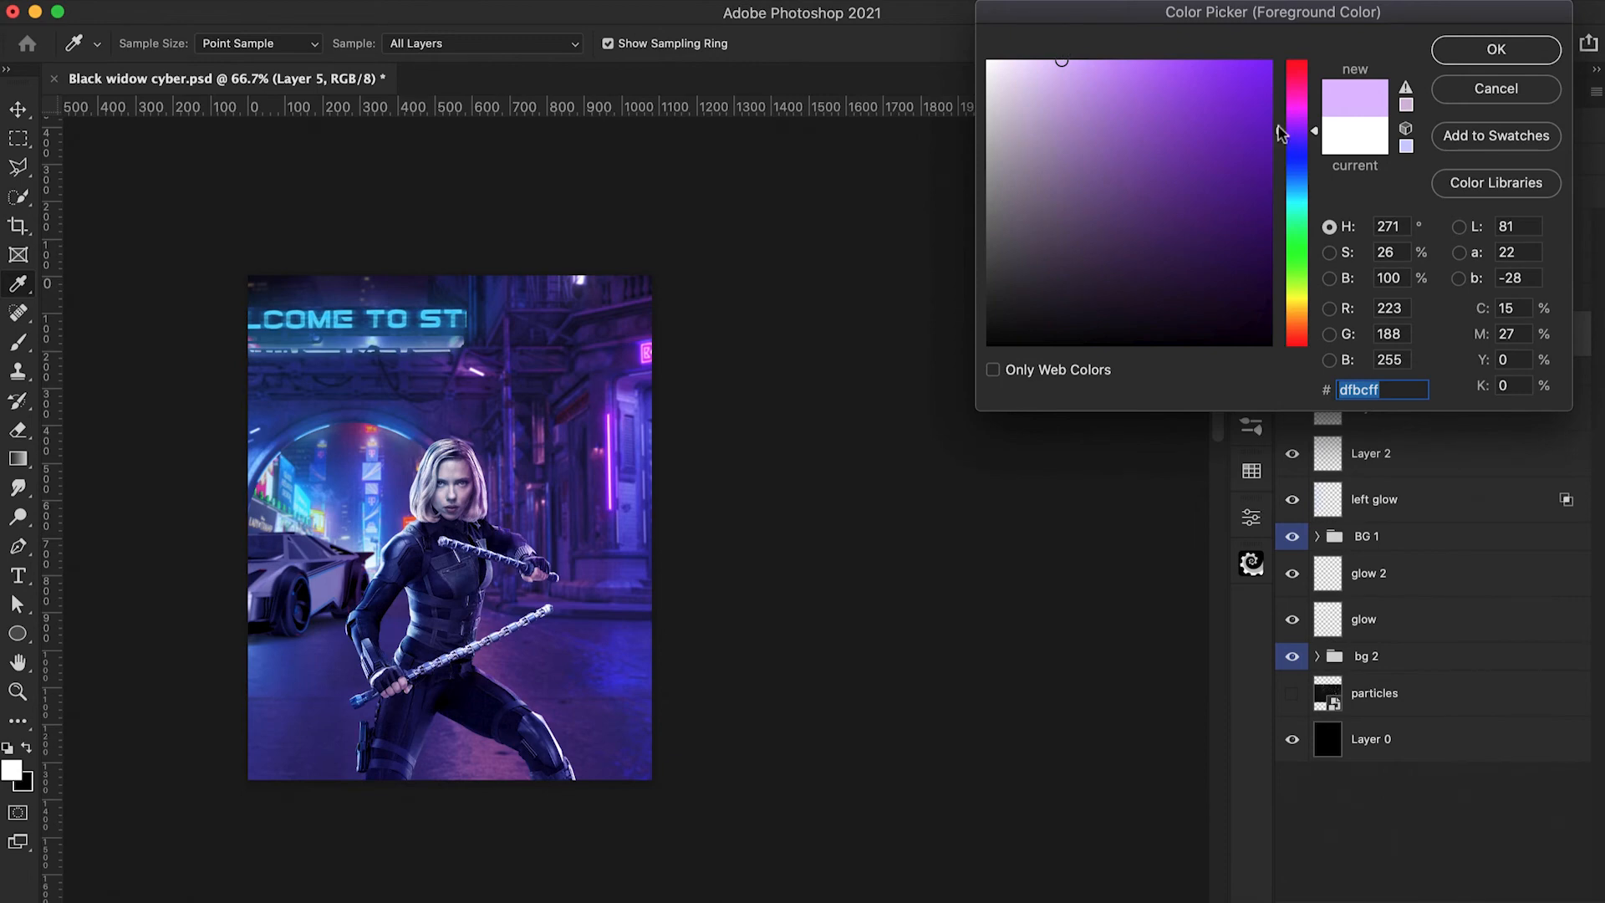
pyautogui.moveTo(1280, 133); pyautogui.dragTo(1283, 120)
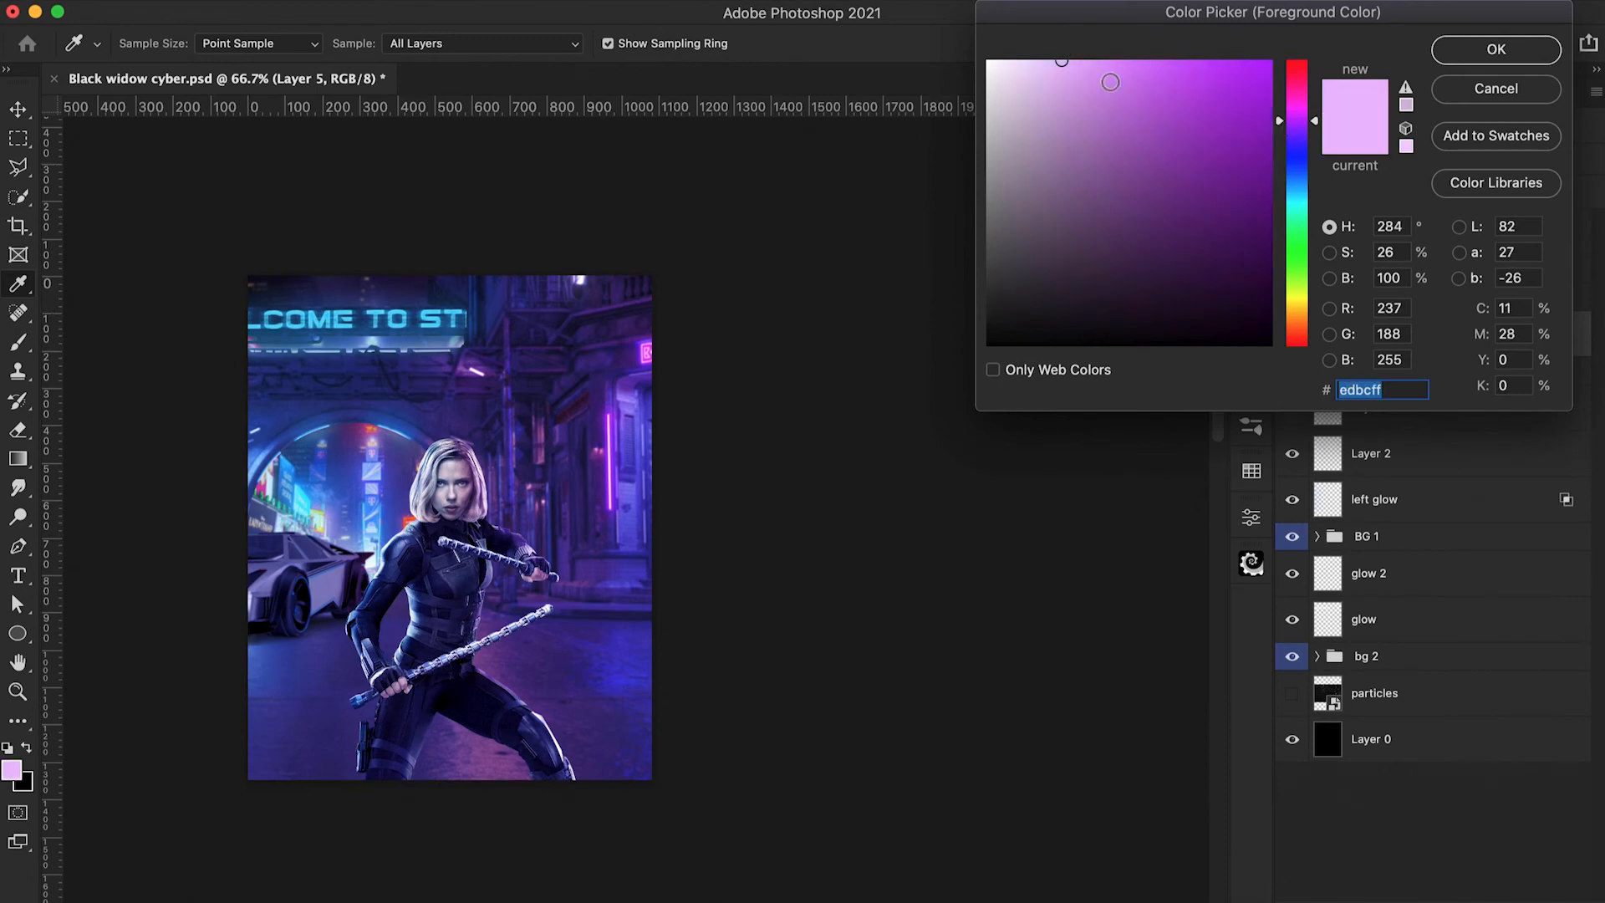
pyautogui.moveTo(1096, 66); pyautogui.dragTo(1117, 41)
pyautogui.click(1495, 49)
pyautogui.click(592, 575)
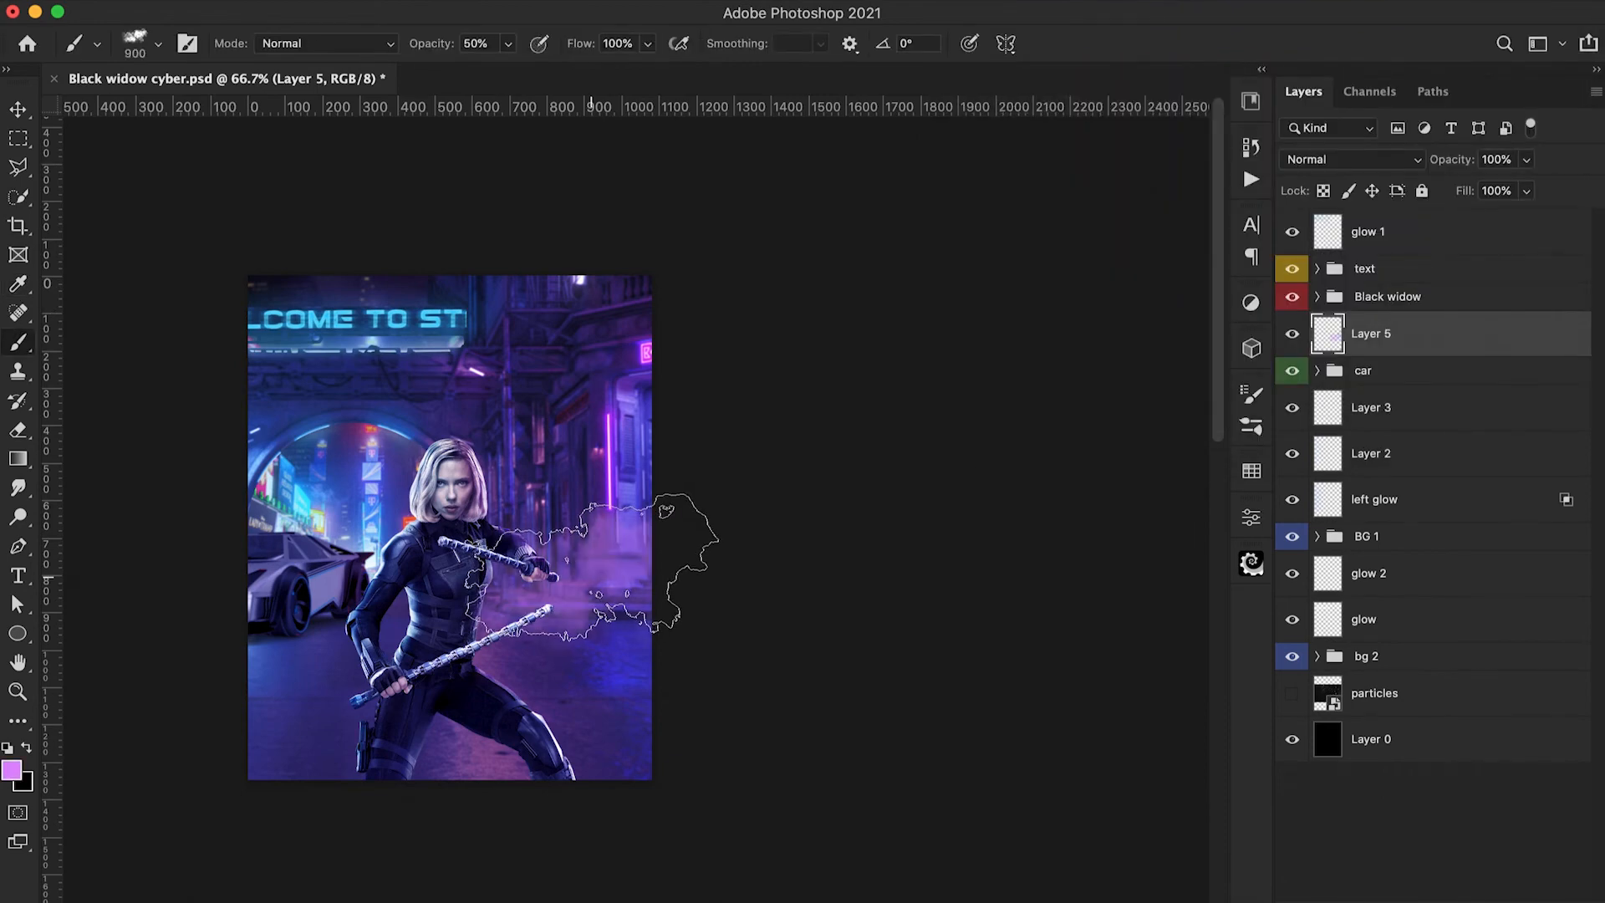
pyautogui.click(590, 644)
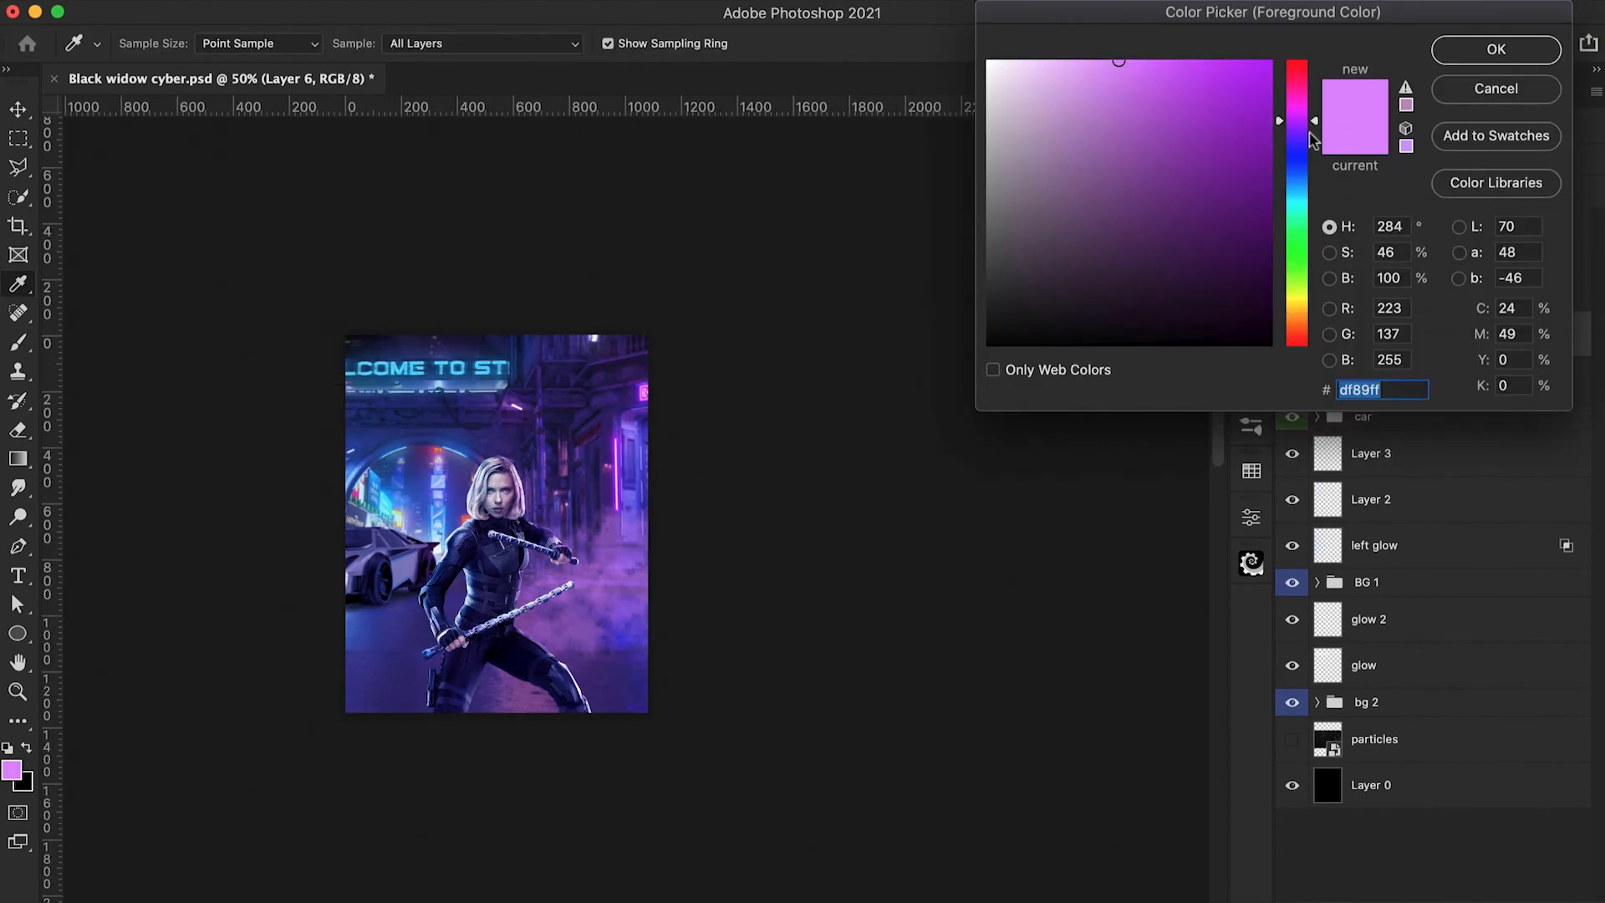
# Set the foreground to blue 4ca9ff and stamp fog over the car side of the street on Layer 6
pyautogui.click(1300, 179)
pyautogui.moveTo(1176, 70); pyautogui.dragTo(1186, 29)
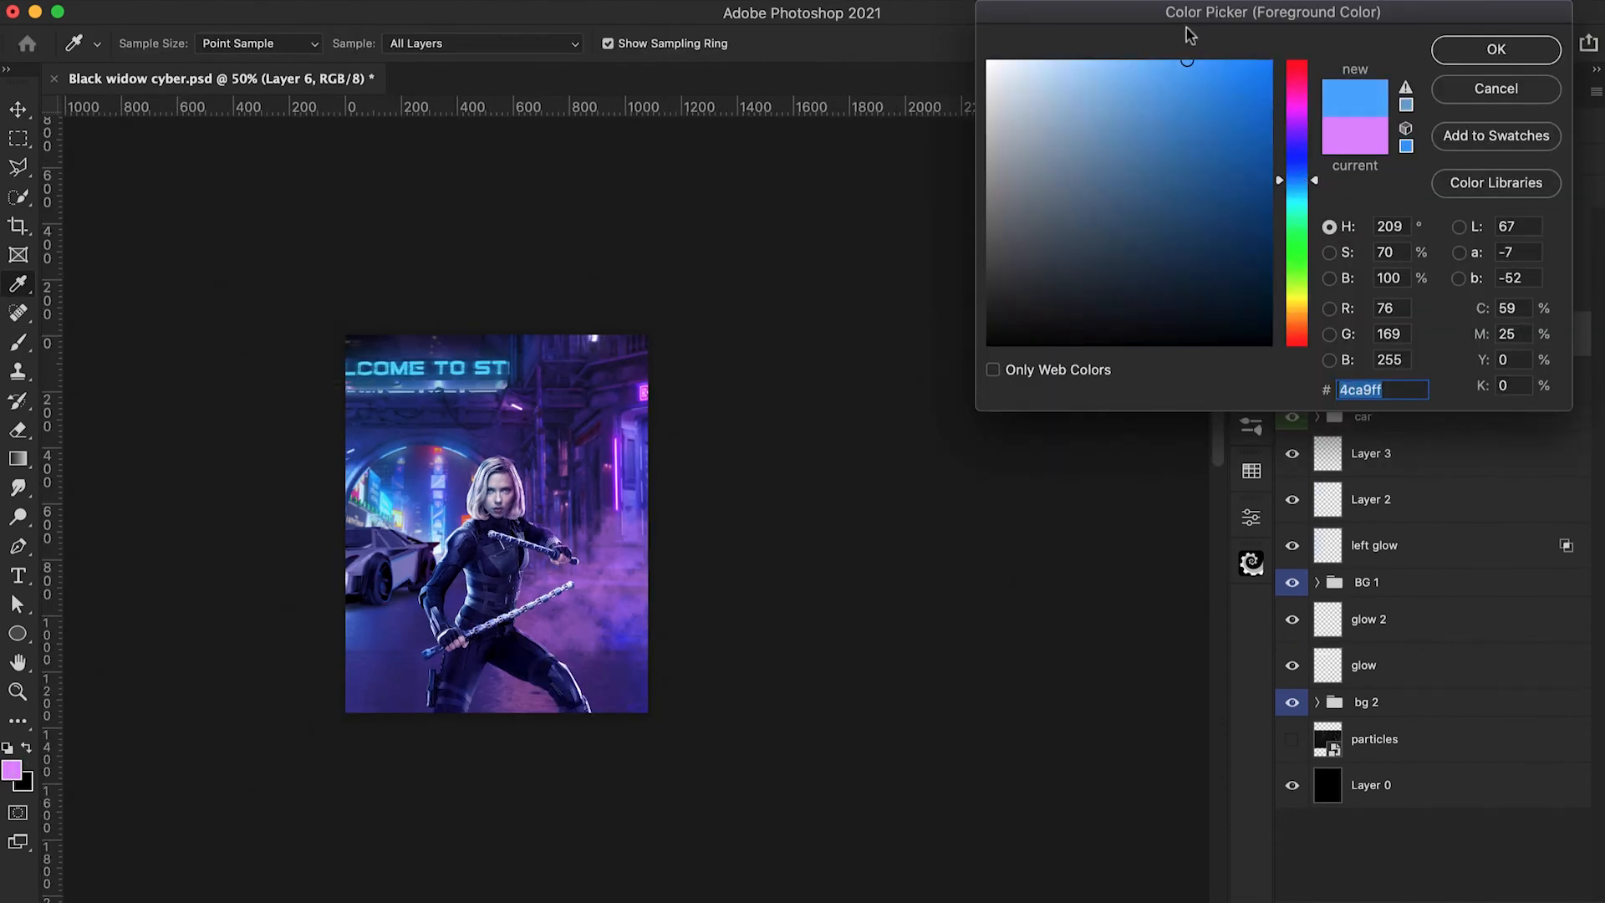
pyautogui.click(1474, 51)
pyautogui.click(380, 613)
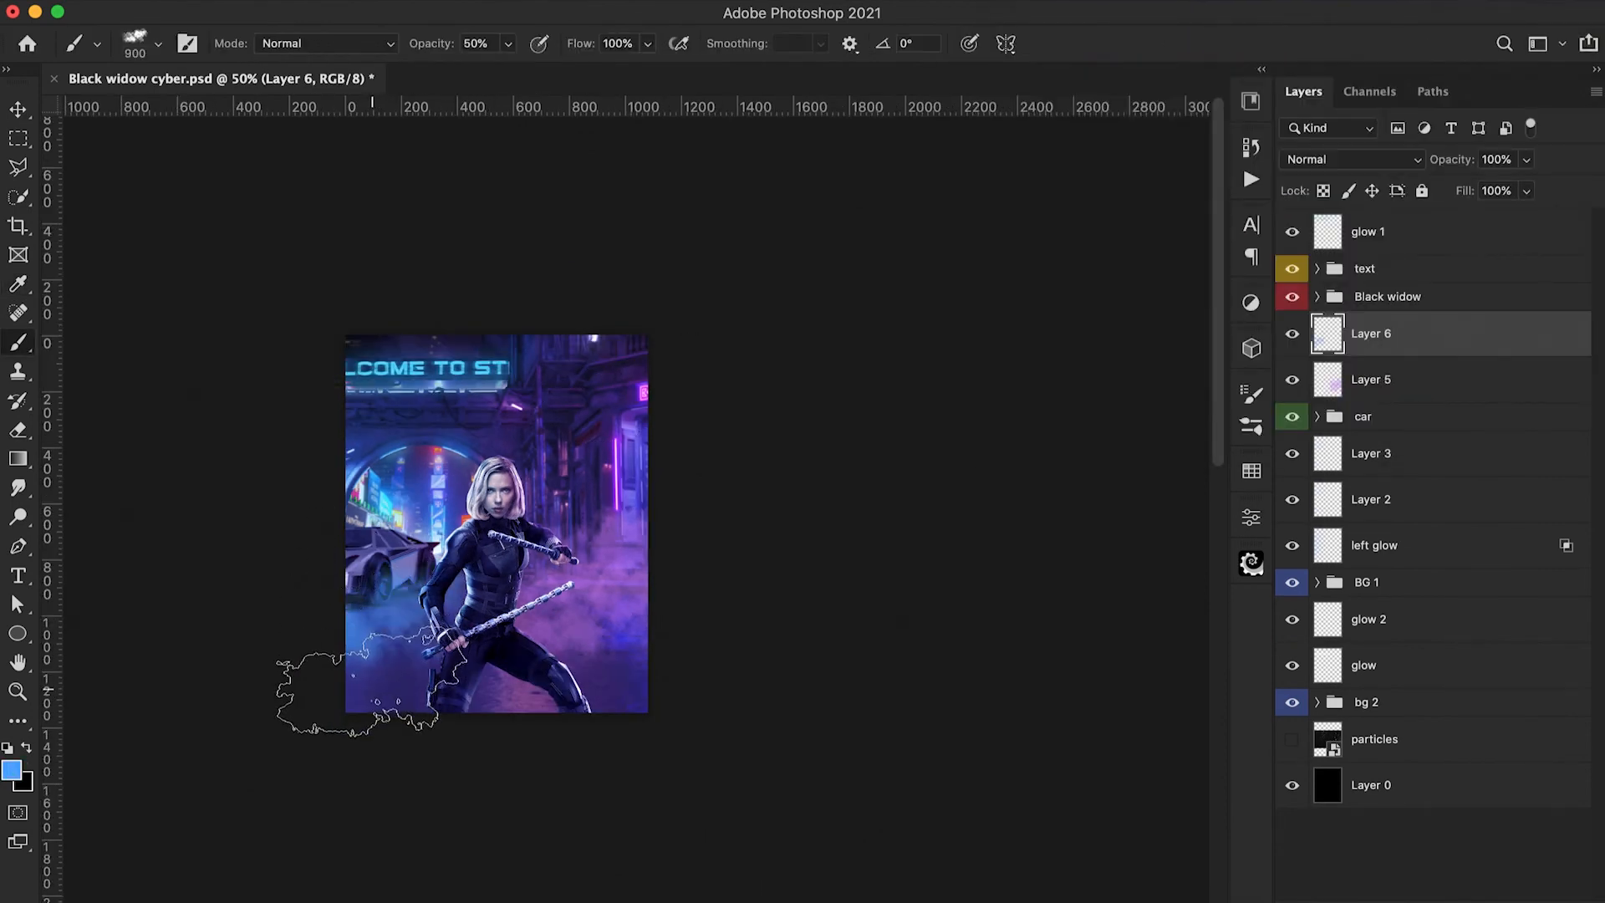
pyautogui.click(358, 700)
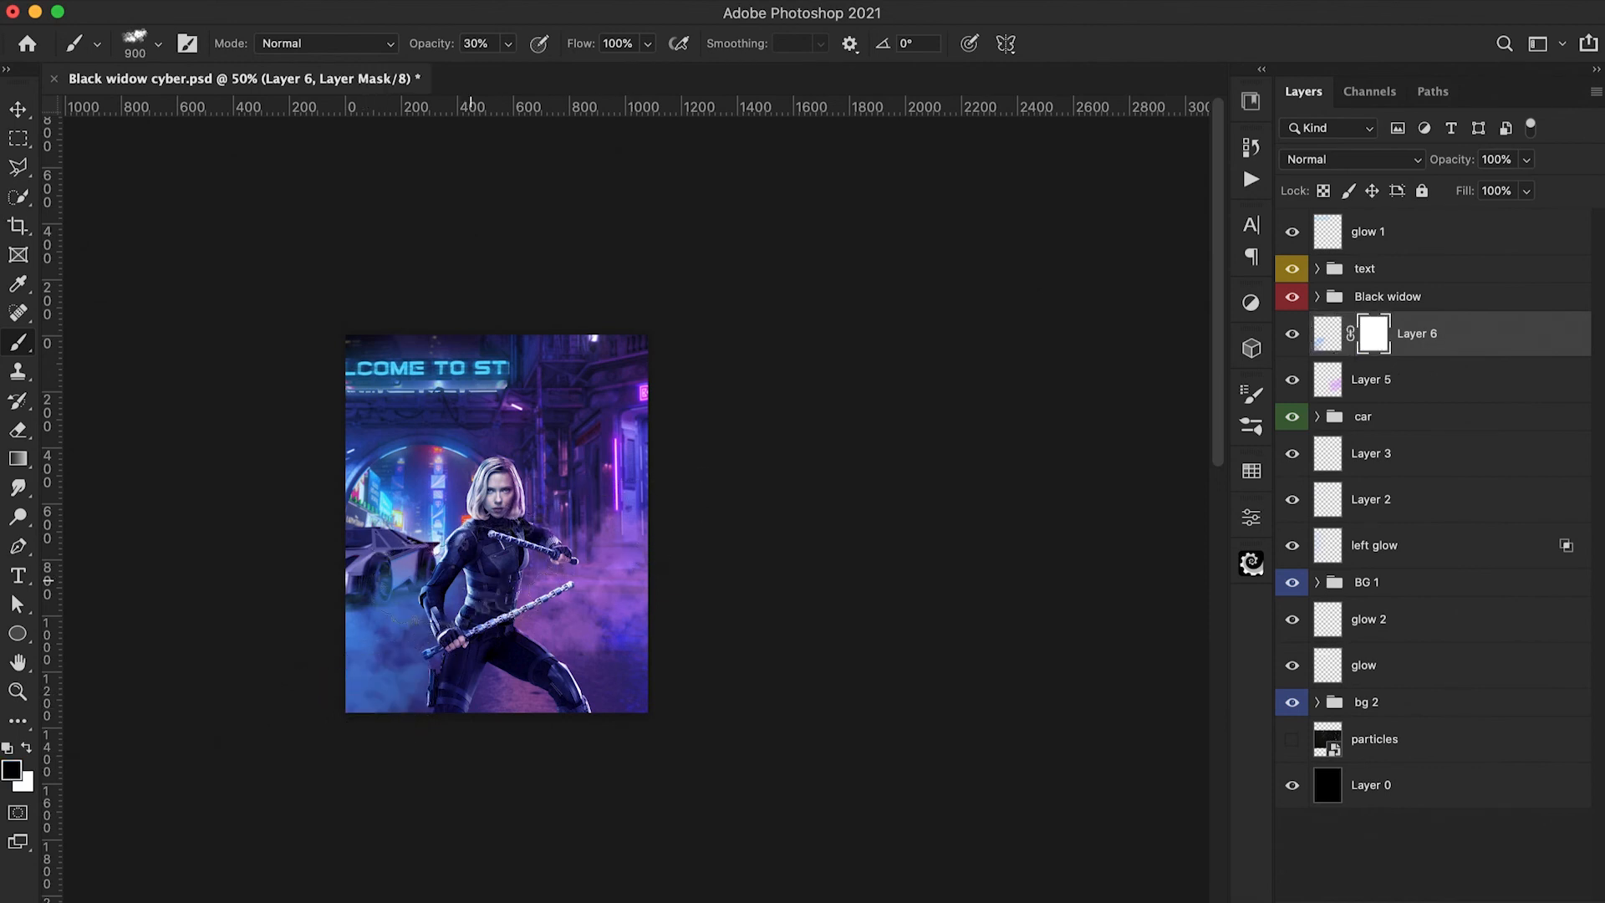
# Thin both fog layers through layer masks, stamping the cloud brush in black at 30% opacity and adding a mask to Layer 5
pyautogui.click(486, 658)
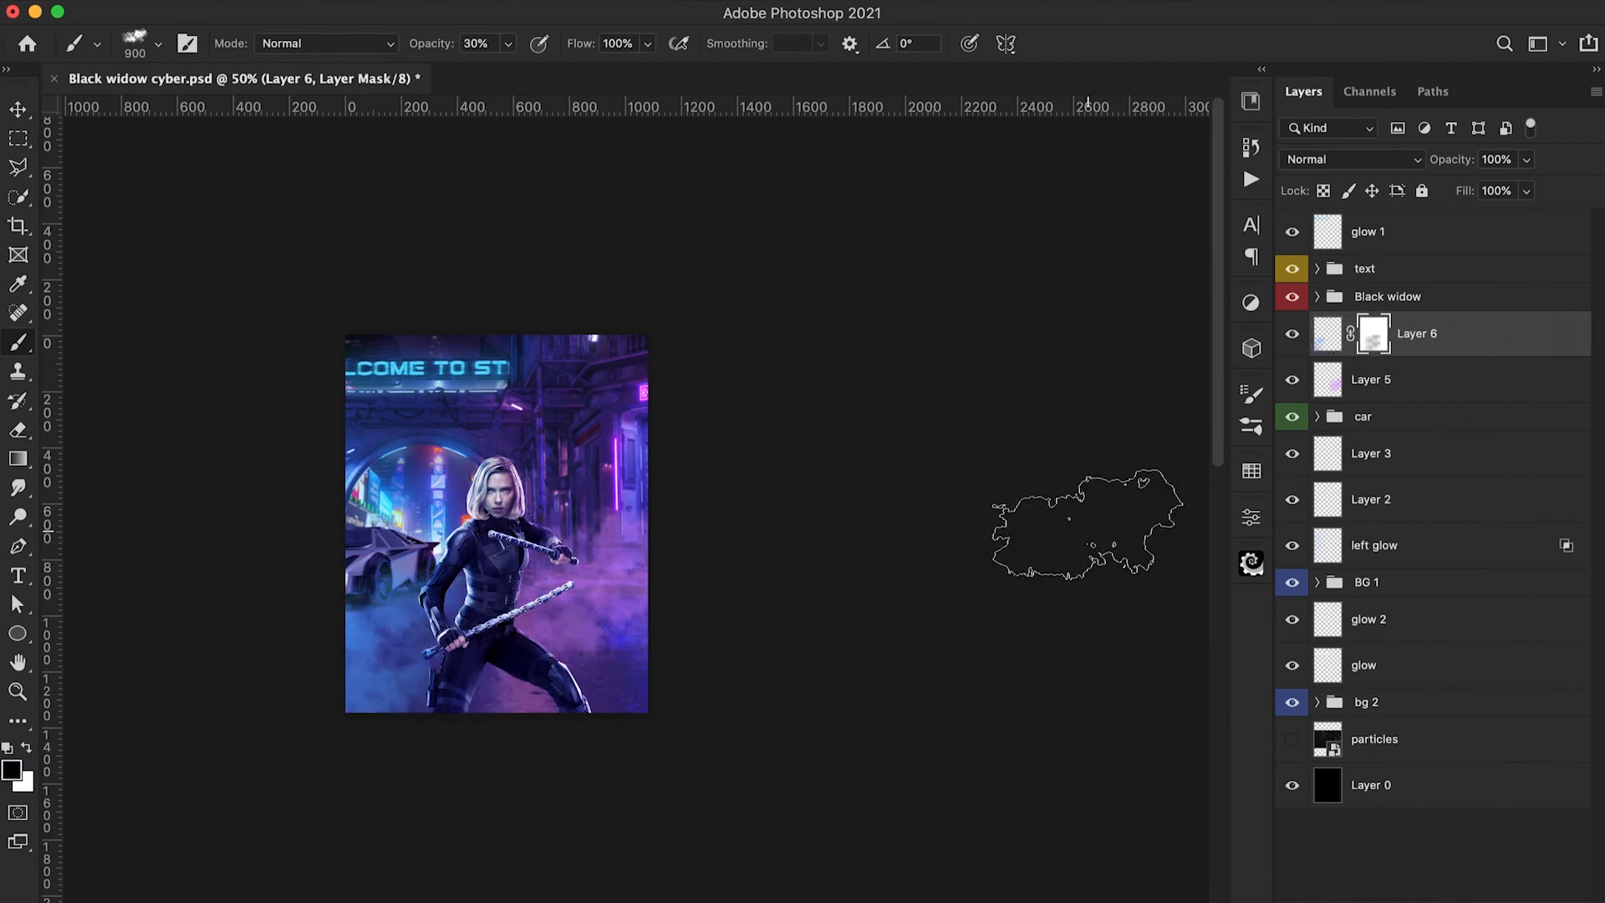
pyautogui.click(1371, 379)
pyautogui.click(1444, 869)
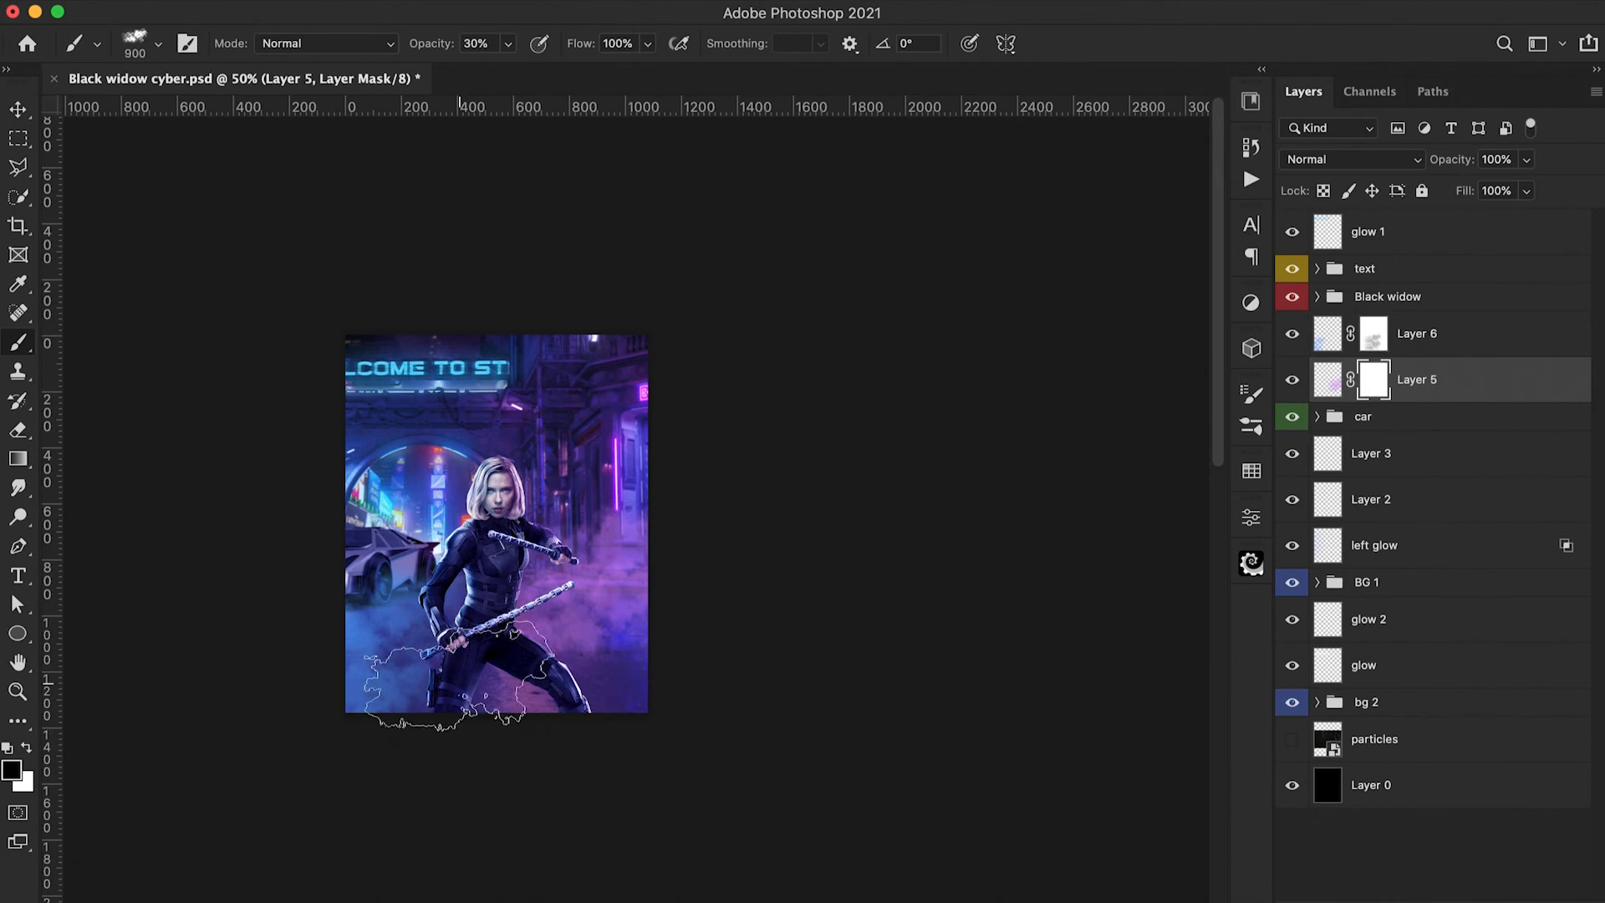
pyautogui.click(566, 656)
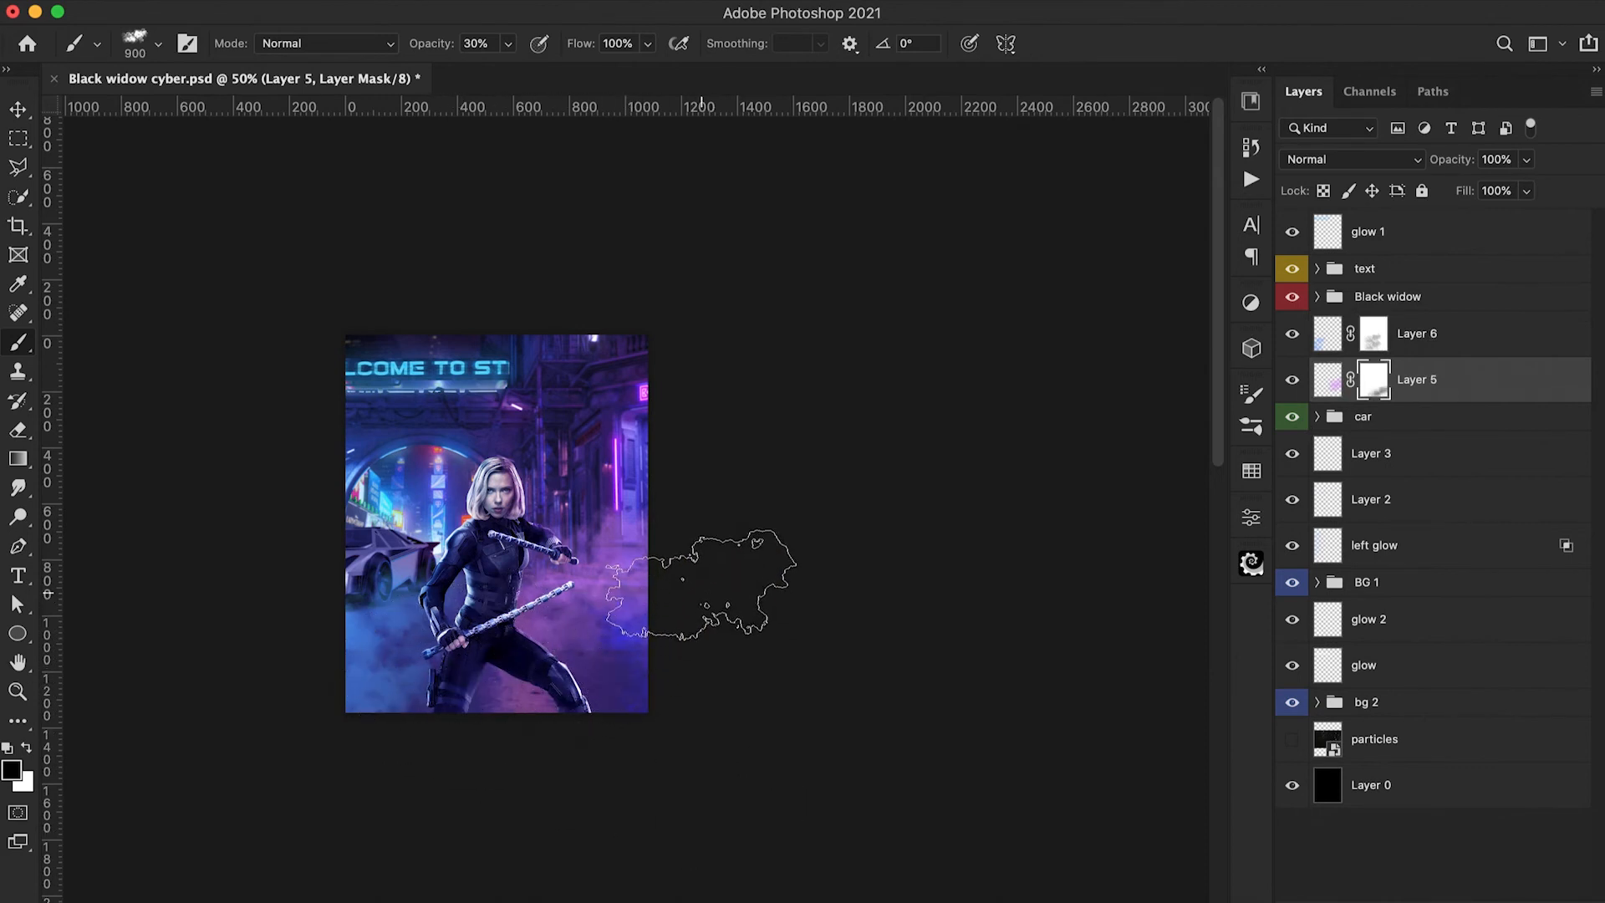
# Clip a Hue/Saturation adjustment to the purple fog on Layer 5, colorized with hue 266, saturation 94 and slightly raised lightness
pyautogui.click(1461, 165)
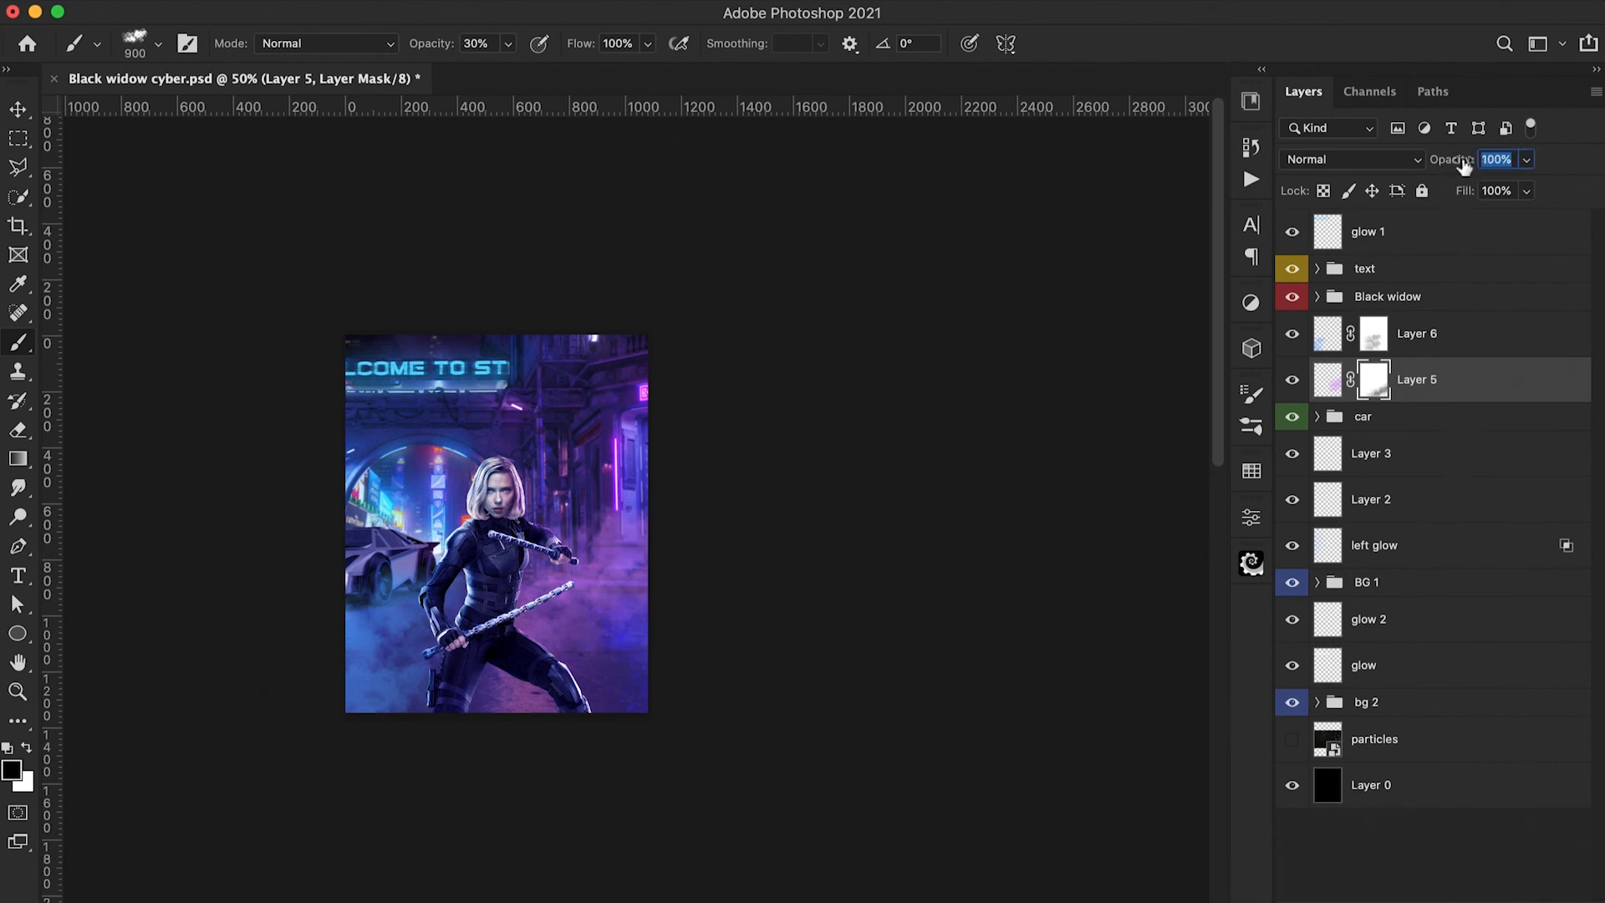
pyautogui.moveTo(1464, 165); pyautogui.dragTo(1450, 171)
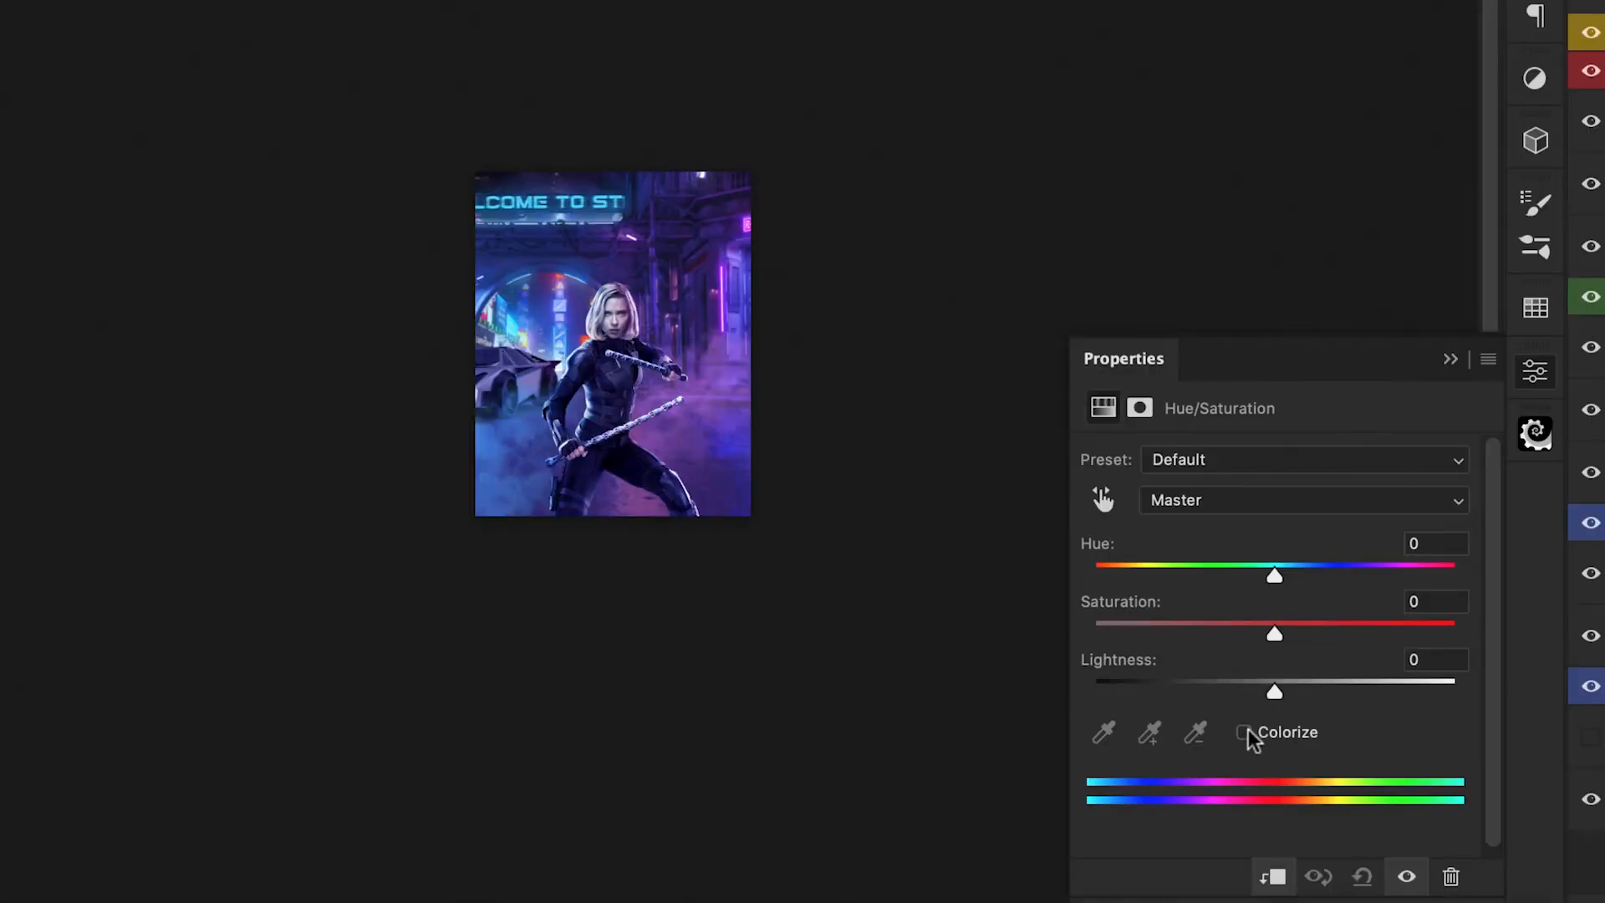
pyautogui.click(1245, 733)
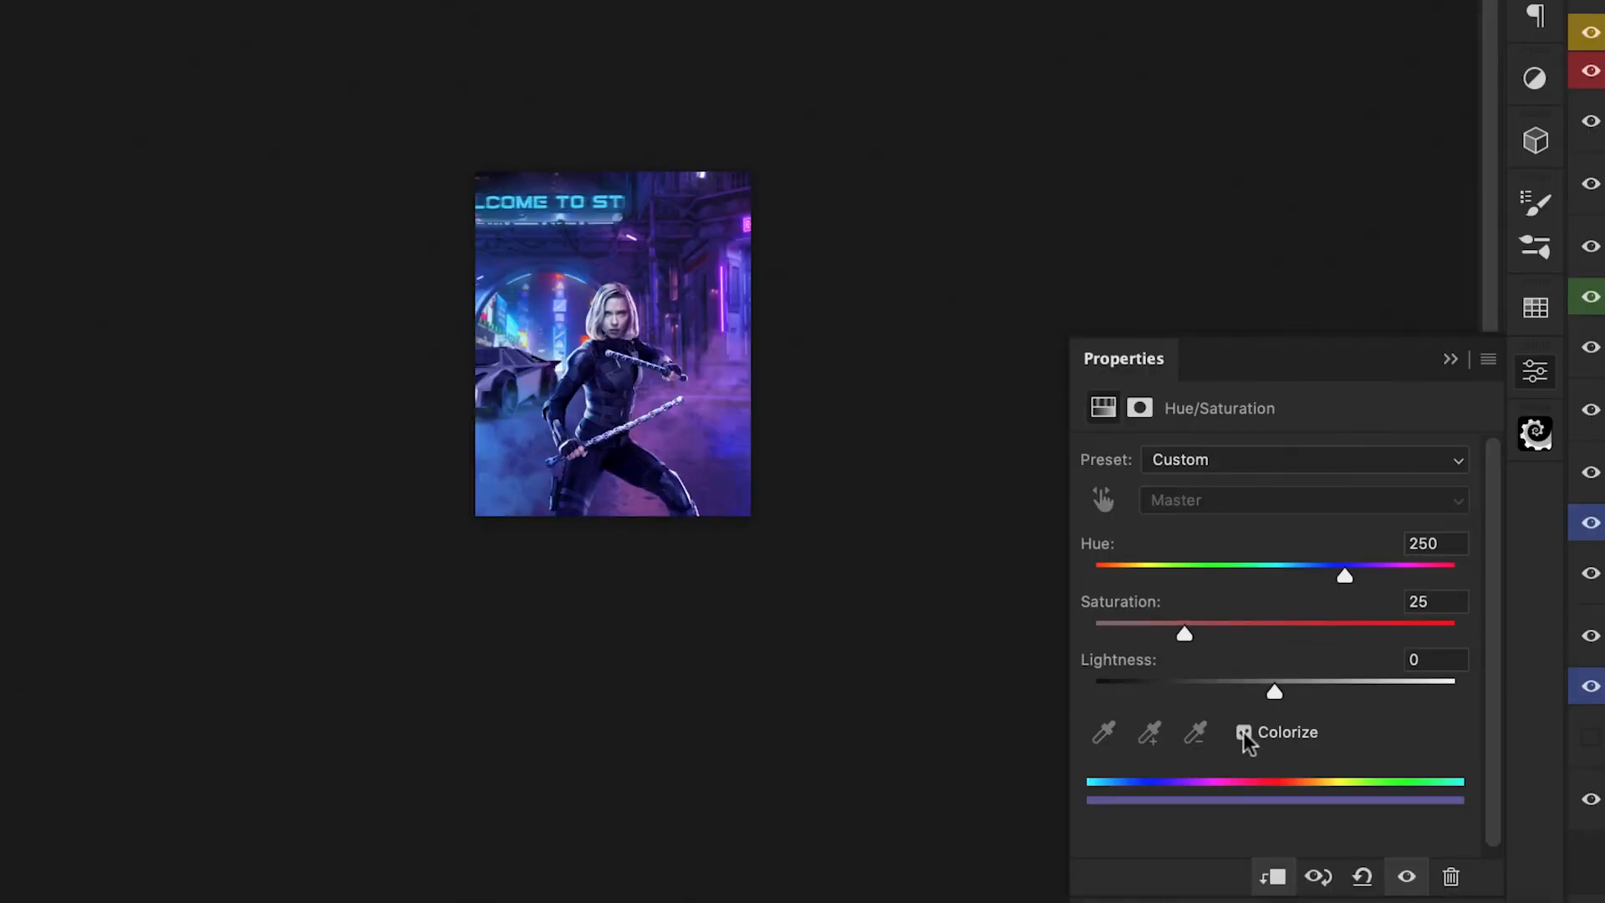
pyautogui.moveTo(1345, 574); pyautogui.dragTo(1361, 572)
pyautogui.moveTo(1175, 628); pyautogui.dragTo(1313, 630)
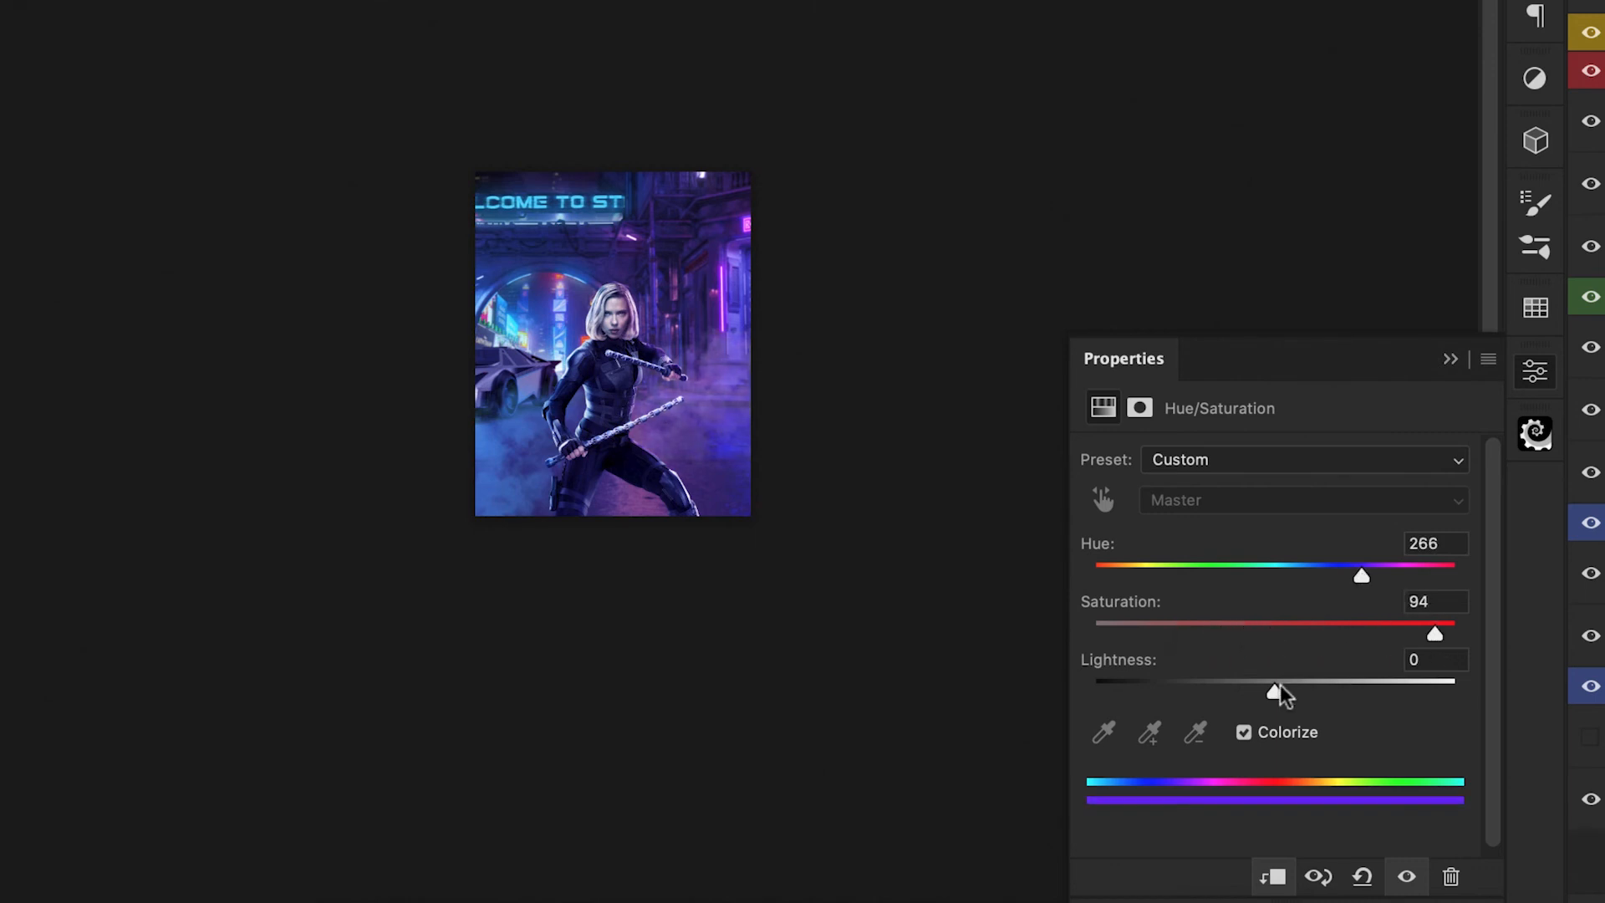
pyautogui.moveTo(1274, 690); pyautogui.dragTo(1302, 689)
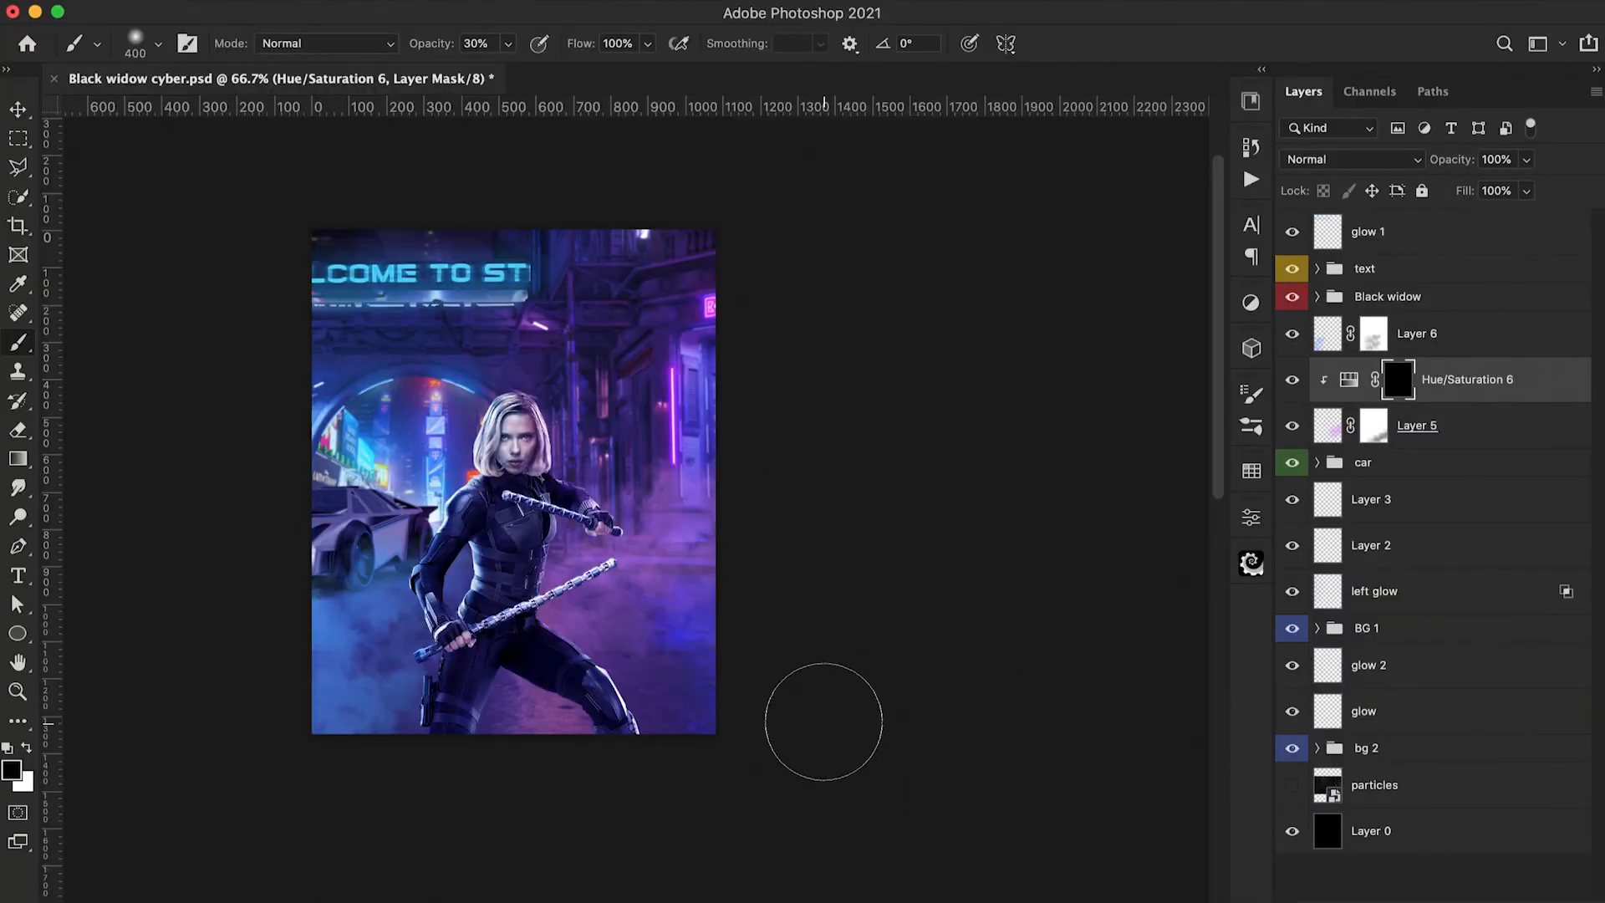
# Paint white at 30% opacity on the Hue/Saturation 6 mask over the purple fog and compare the effect on and off
pyautogui.press('x')
pyautogui.moveTo(680, 568)
pyautogui.mouseDown()
pyautogui.moveTo(628, 615)
pyautogui.moveTo(722, 547)
pyautogui.moveTo(616, 644)
pyautogui.mouseUp()
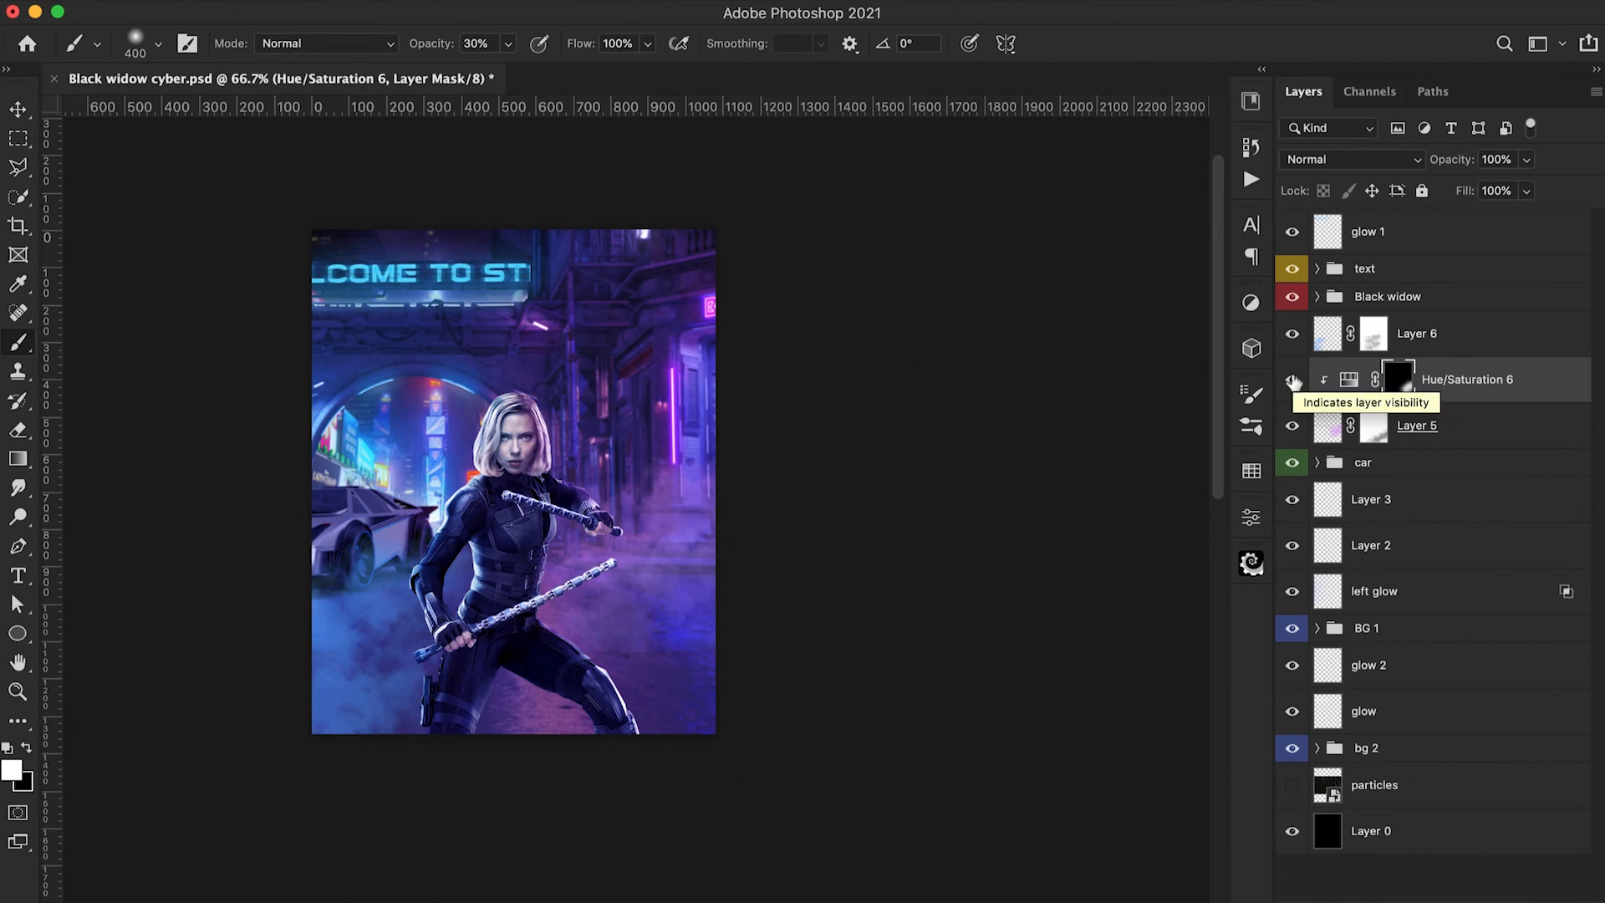
pyautogui.click(1293, 381)
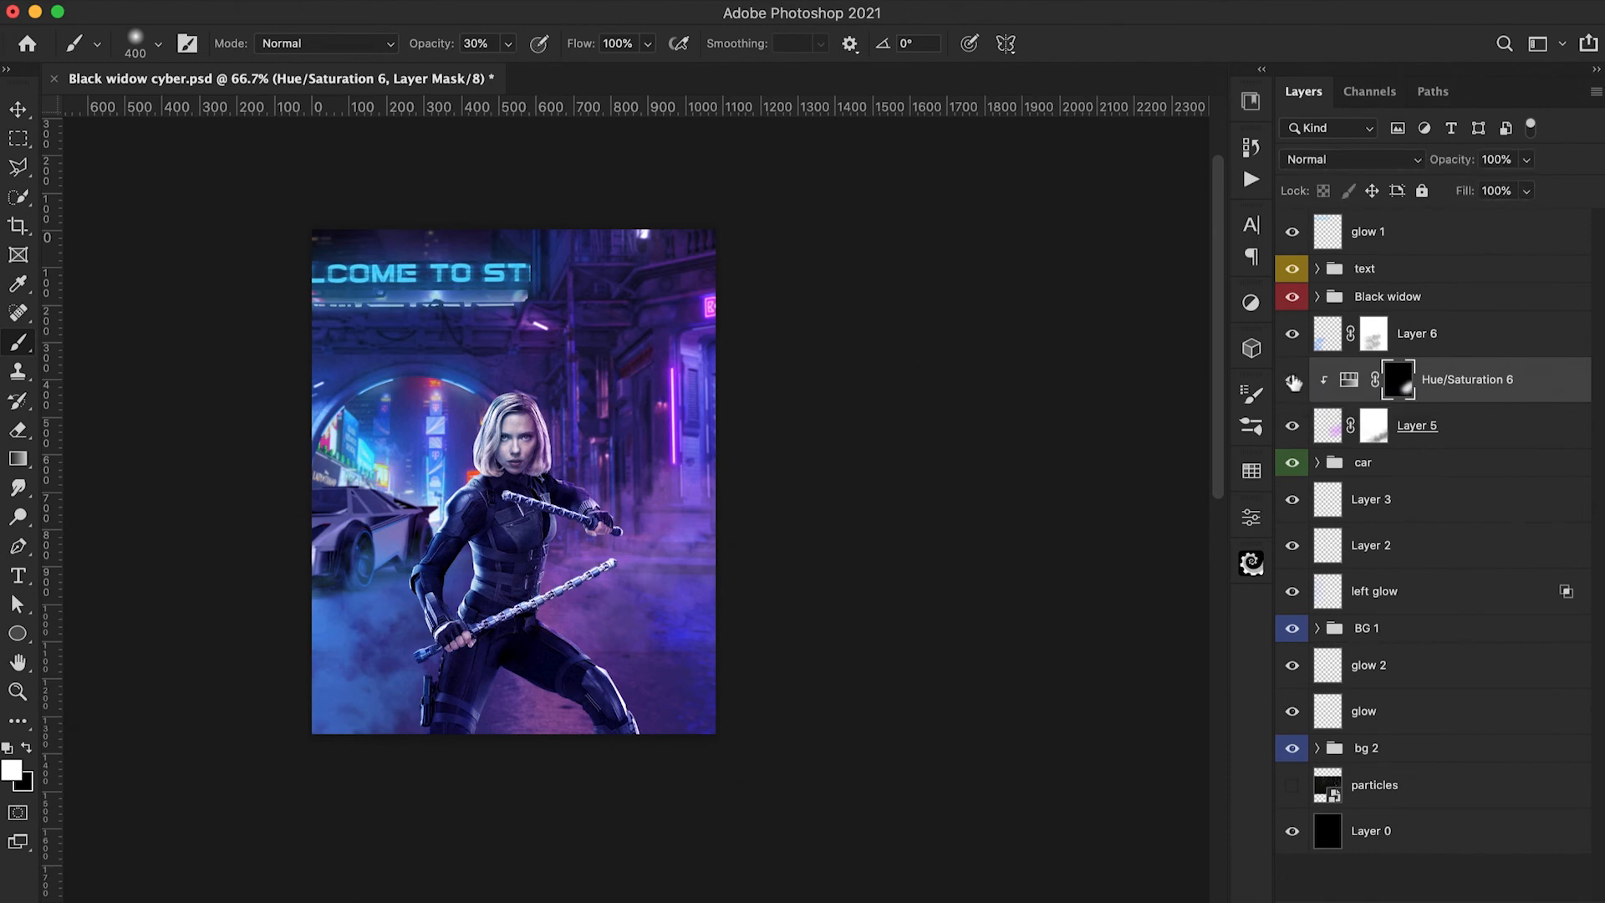
pyautogui.click(1293, 381)
pyautogui.moveTo(1452, 159); pyautogui.dragTo(1421, 169)
# Clip a Hue/Saturation adjustment with strongly reduced saturation and lightness +18 to Layer 6, invert its mask and paint it into the blue fog
pyautogui.click(1327, 333)
pyautogui.click(1479, 900)
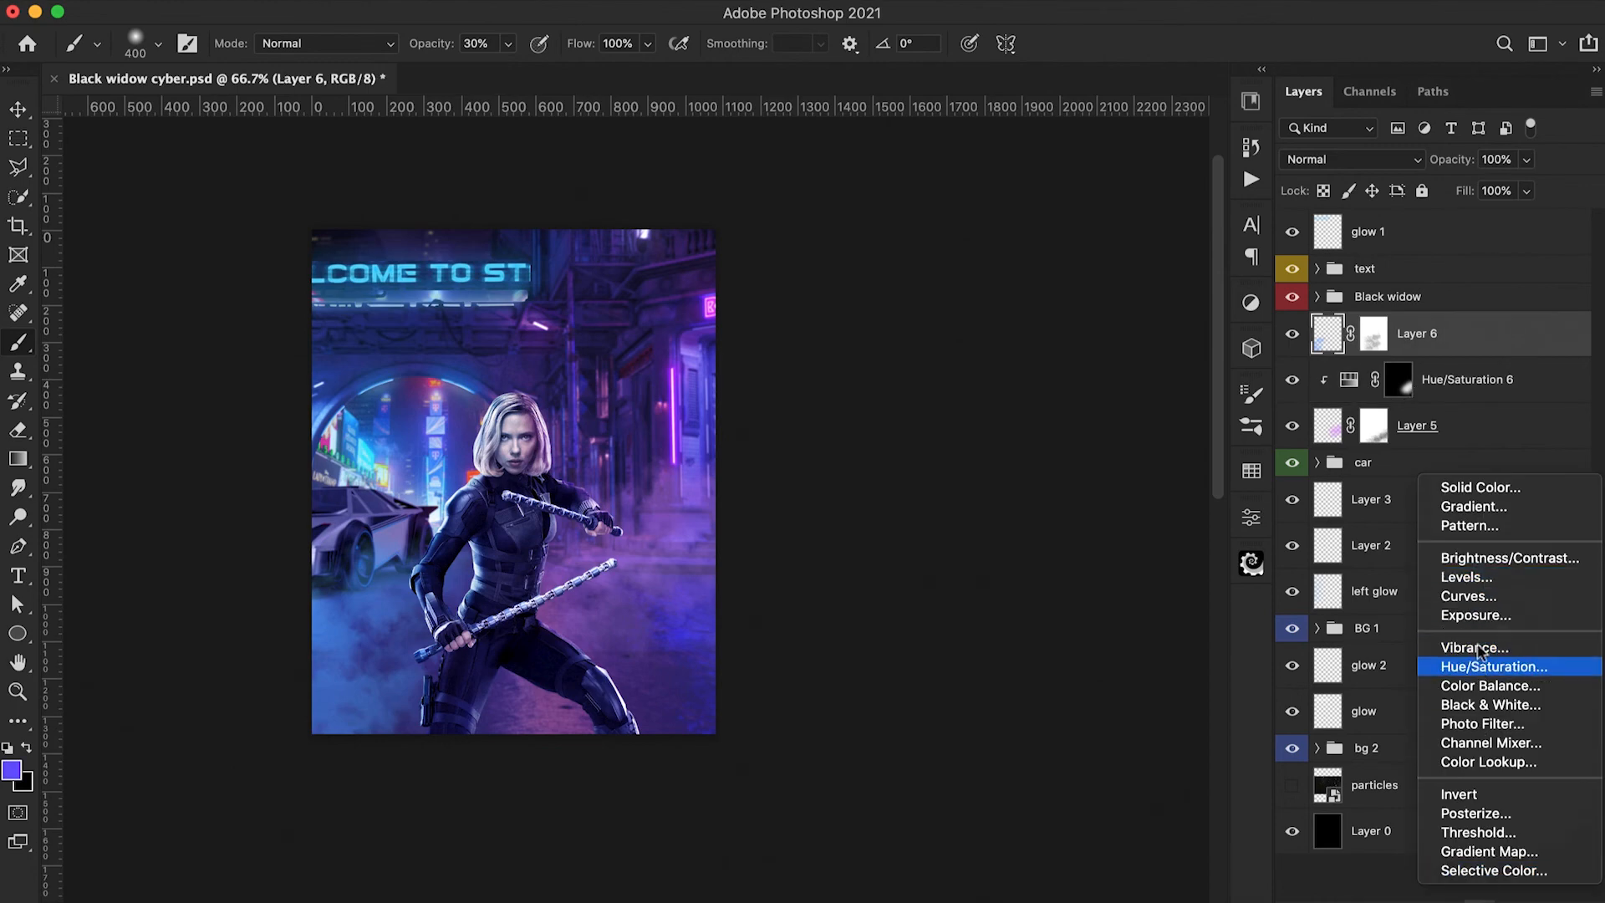
pyautogui.click(1479, 668)
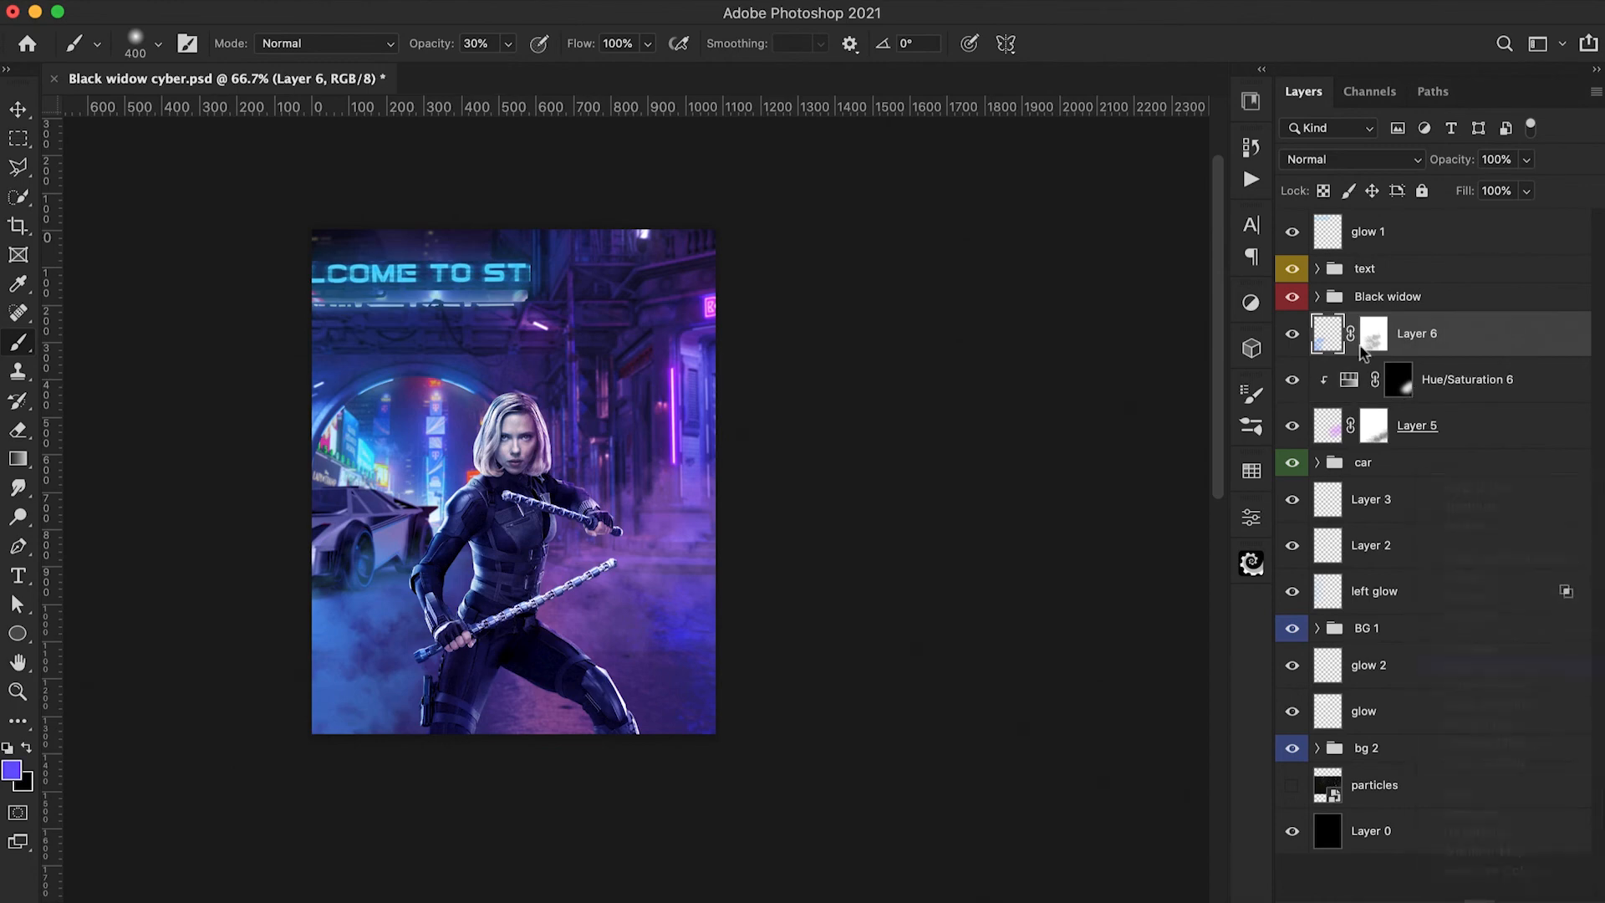
pyautogui.moveTo(1060, 709); pyautogui.dragTo(971, 712)
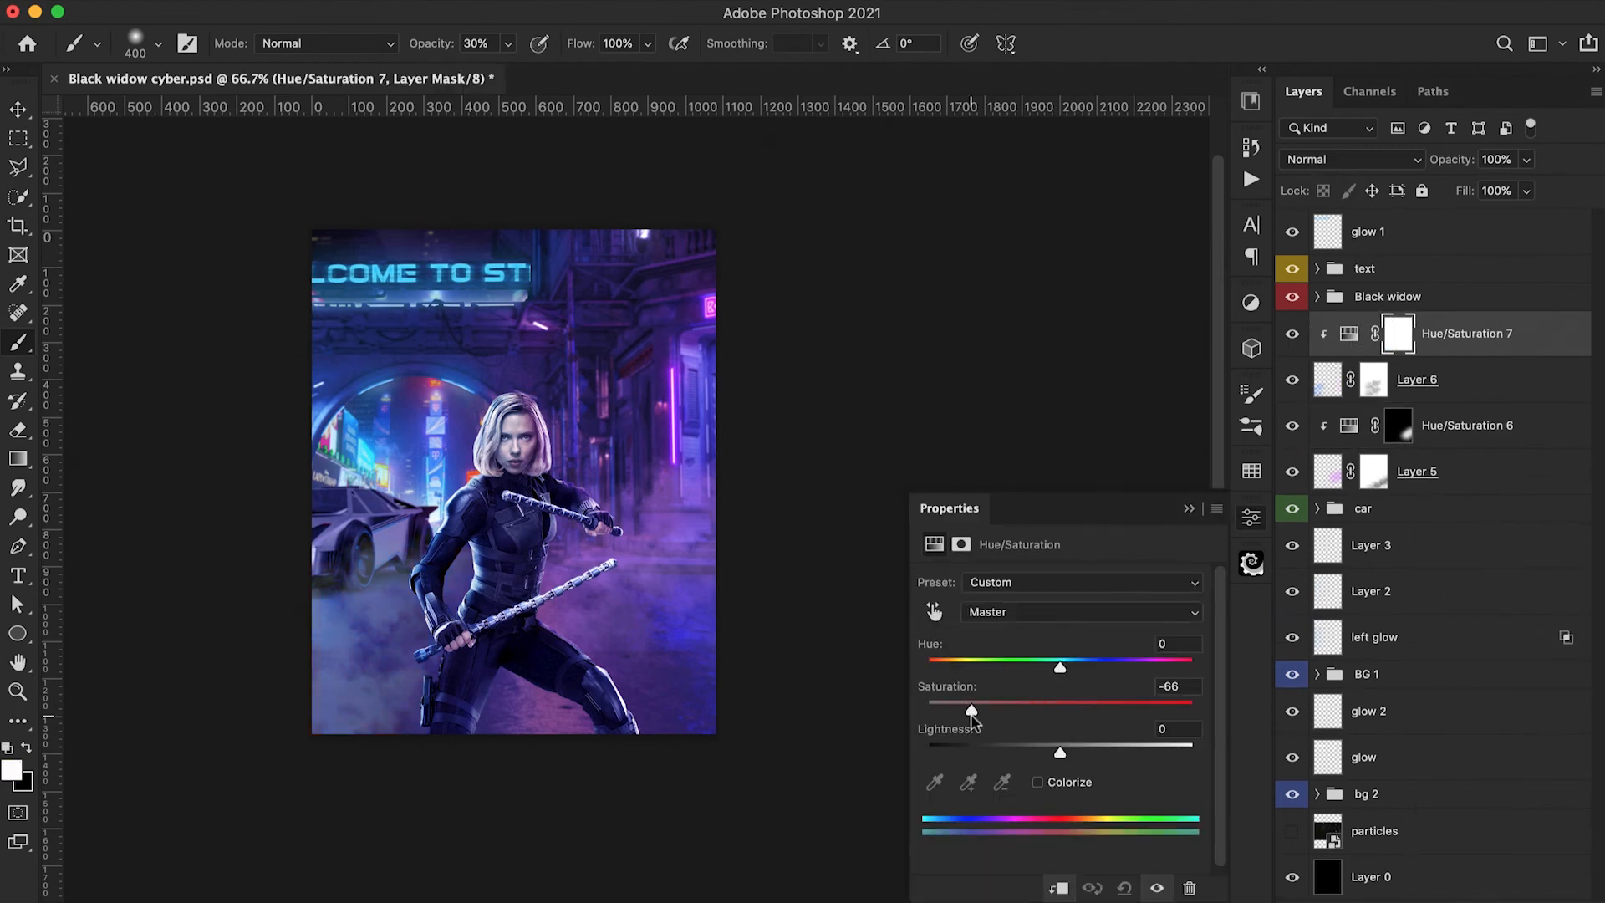
pyautogui.moveTo(1057, 754); pyautogui.dragTo(1085, 752)
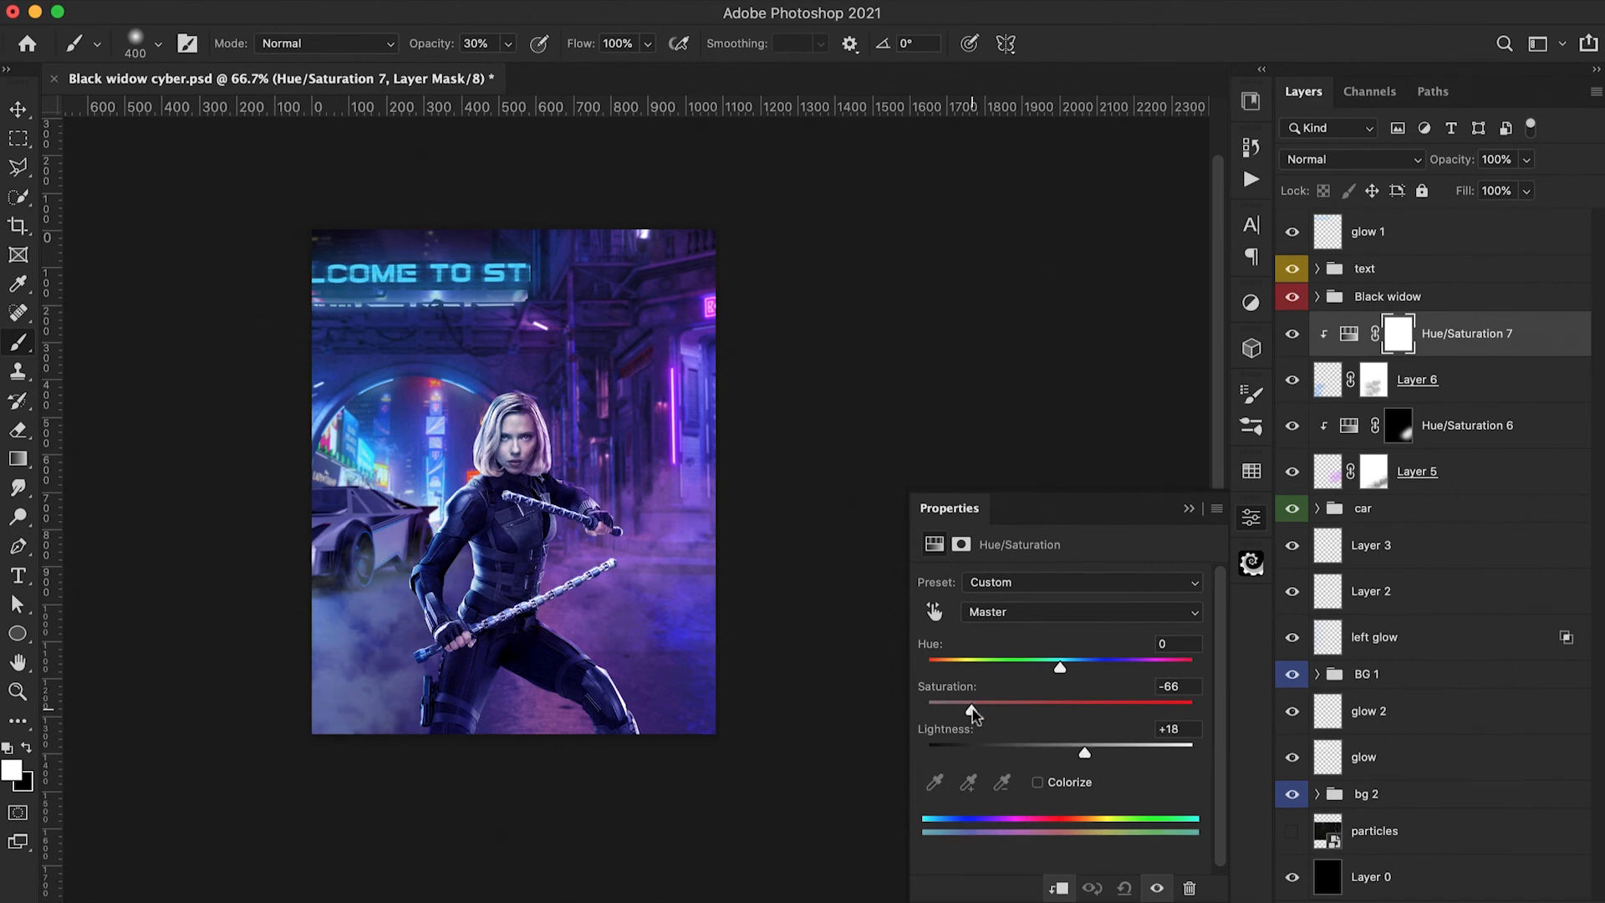
pyautogui.moveTo(971, 709); pyautogui.dragTo(955, 712)
pyautogui.click(1188, 508)
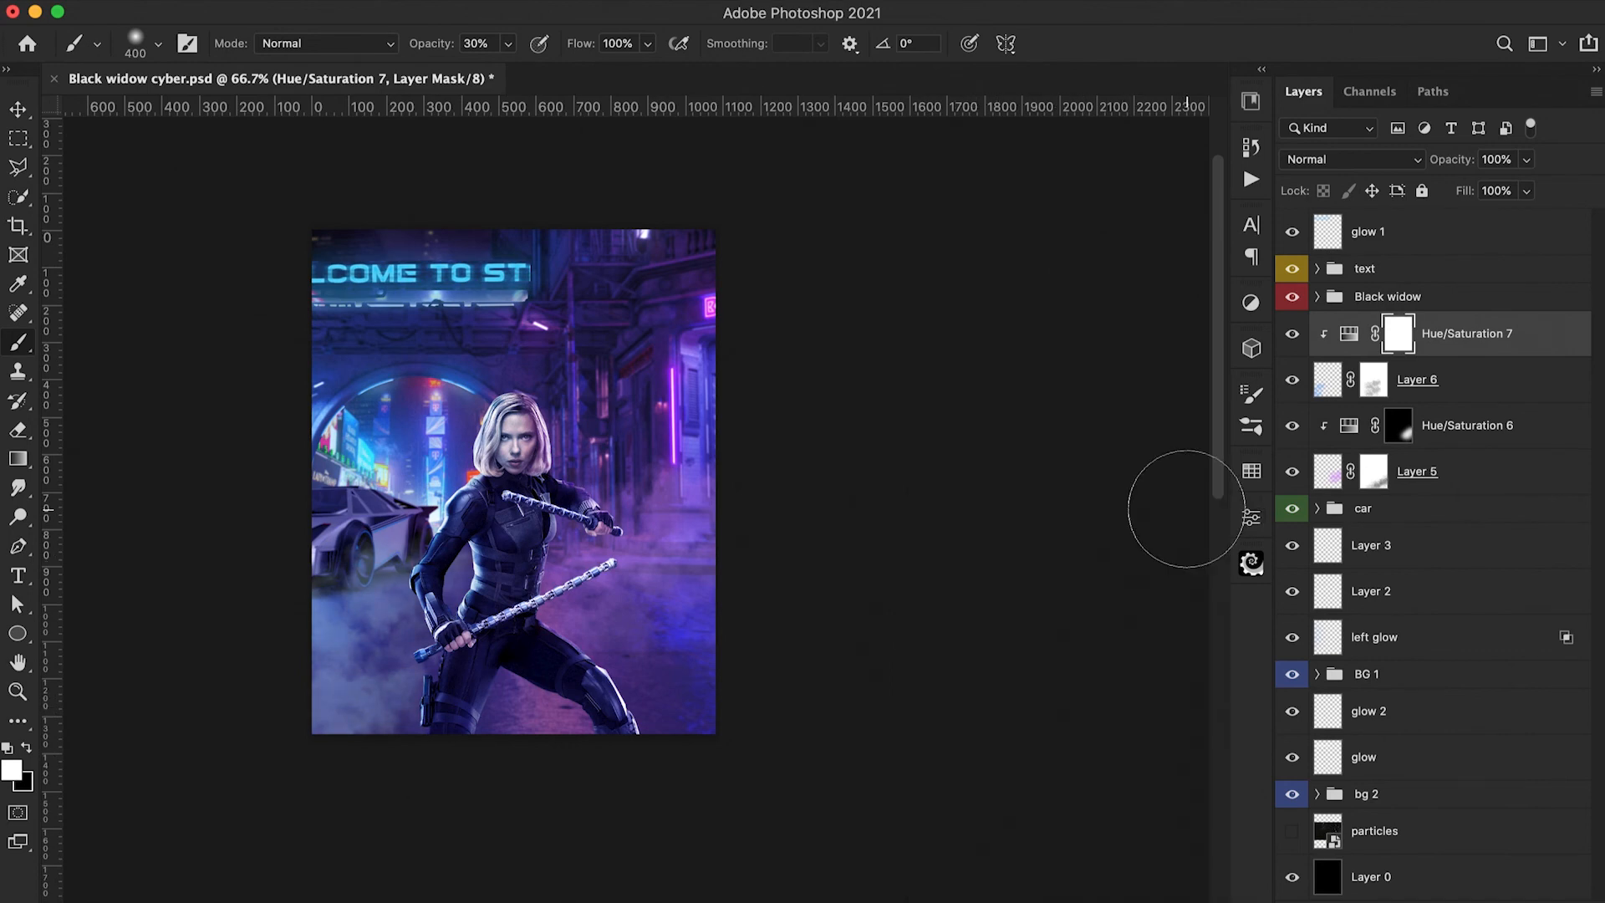
pyautogui.press('super+i')
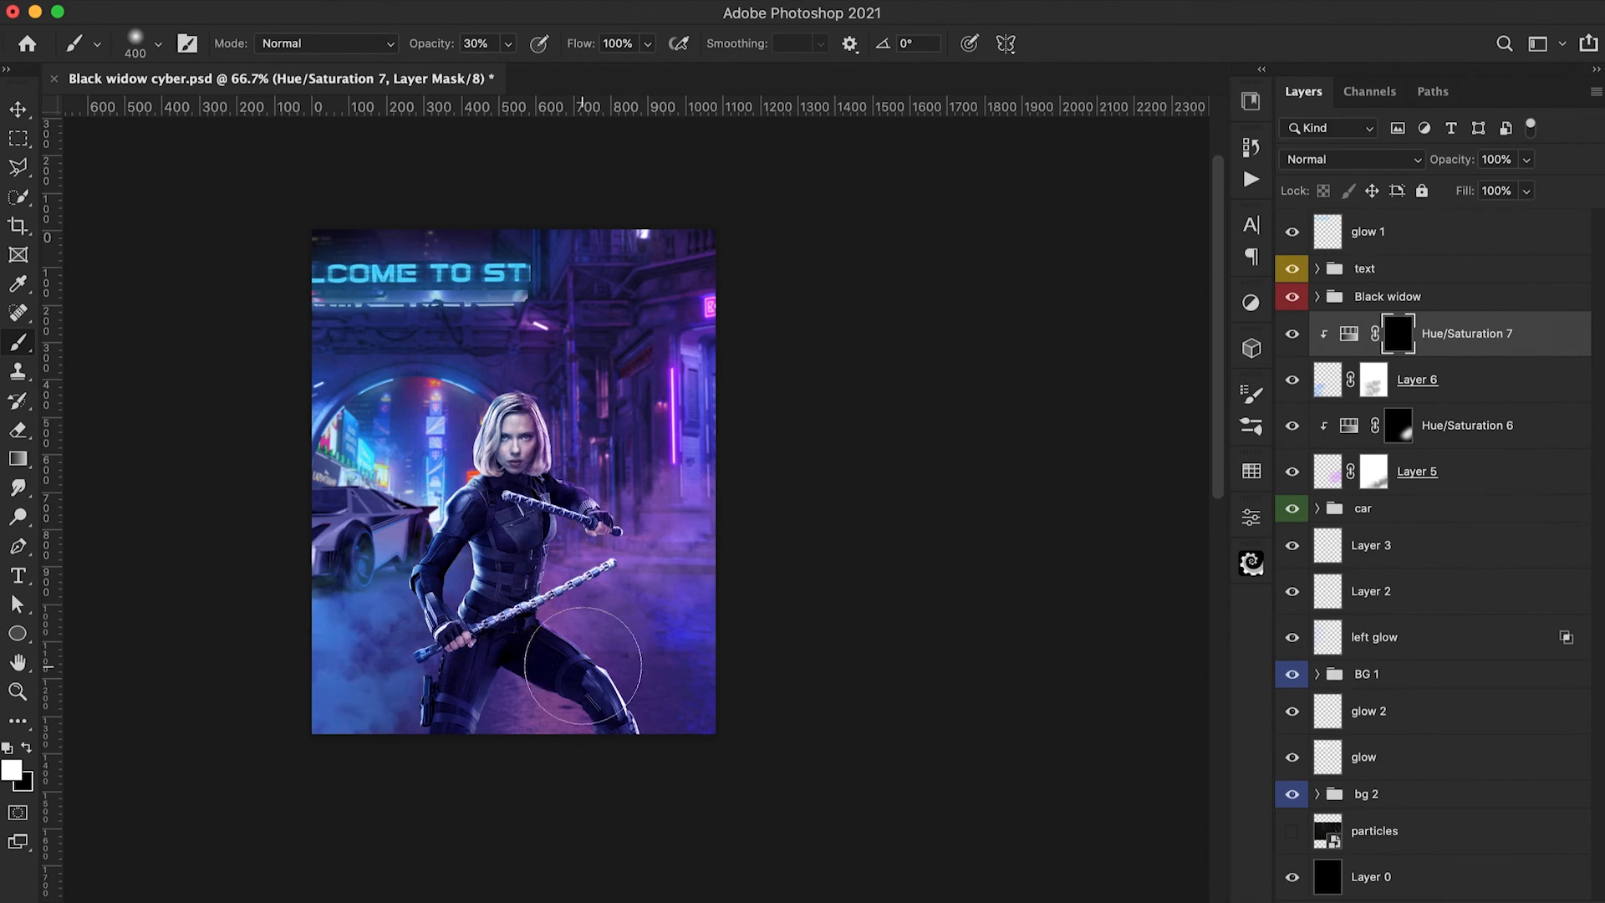
pyautogui.moveTo(435, 628)
pyautogui.mouseDown()
pyautogui.moveTo(422, 639)
pyautogui.moveTo(414, 602)
pyautogui.moveTo(376, 660)
pyautogui.moveTo(371, 557)
pyautogui.mouseUp()
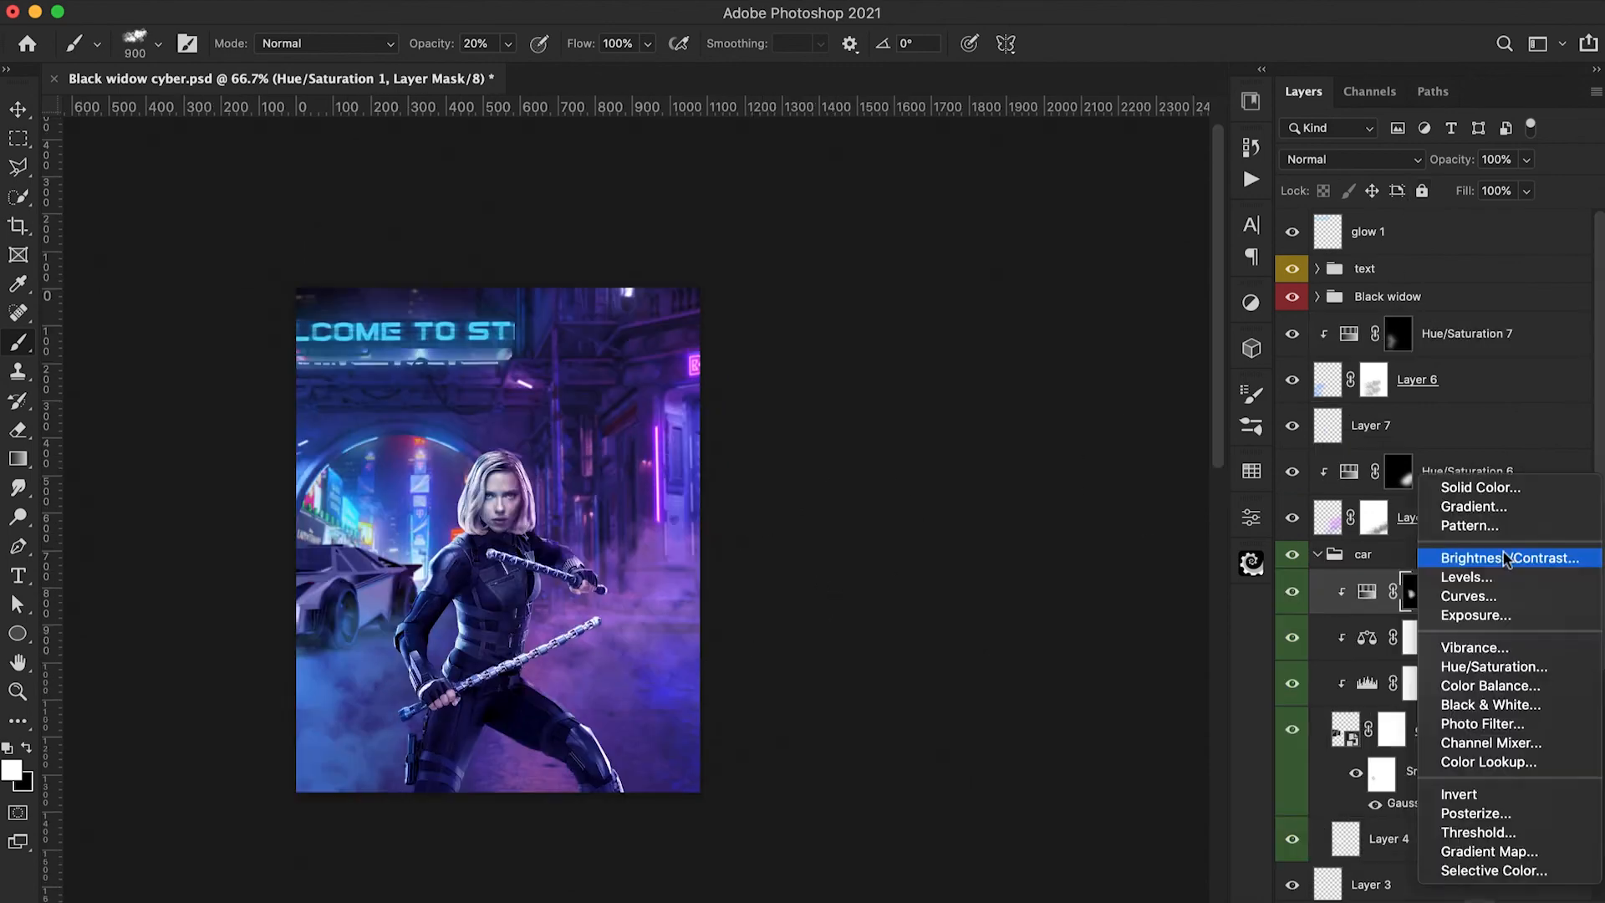
# Clip a Brightness/Contrast adjustment to the car above Hue/Saturation 1, with brightness -35 and contrast 46
pyautogui.click(1431, 555)
pyautogui.keyDown('alt'); pyautogui.click(1355, 618); pyautogui.keyUp('alt')
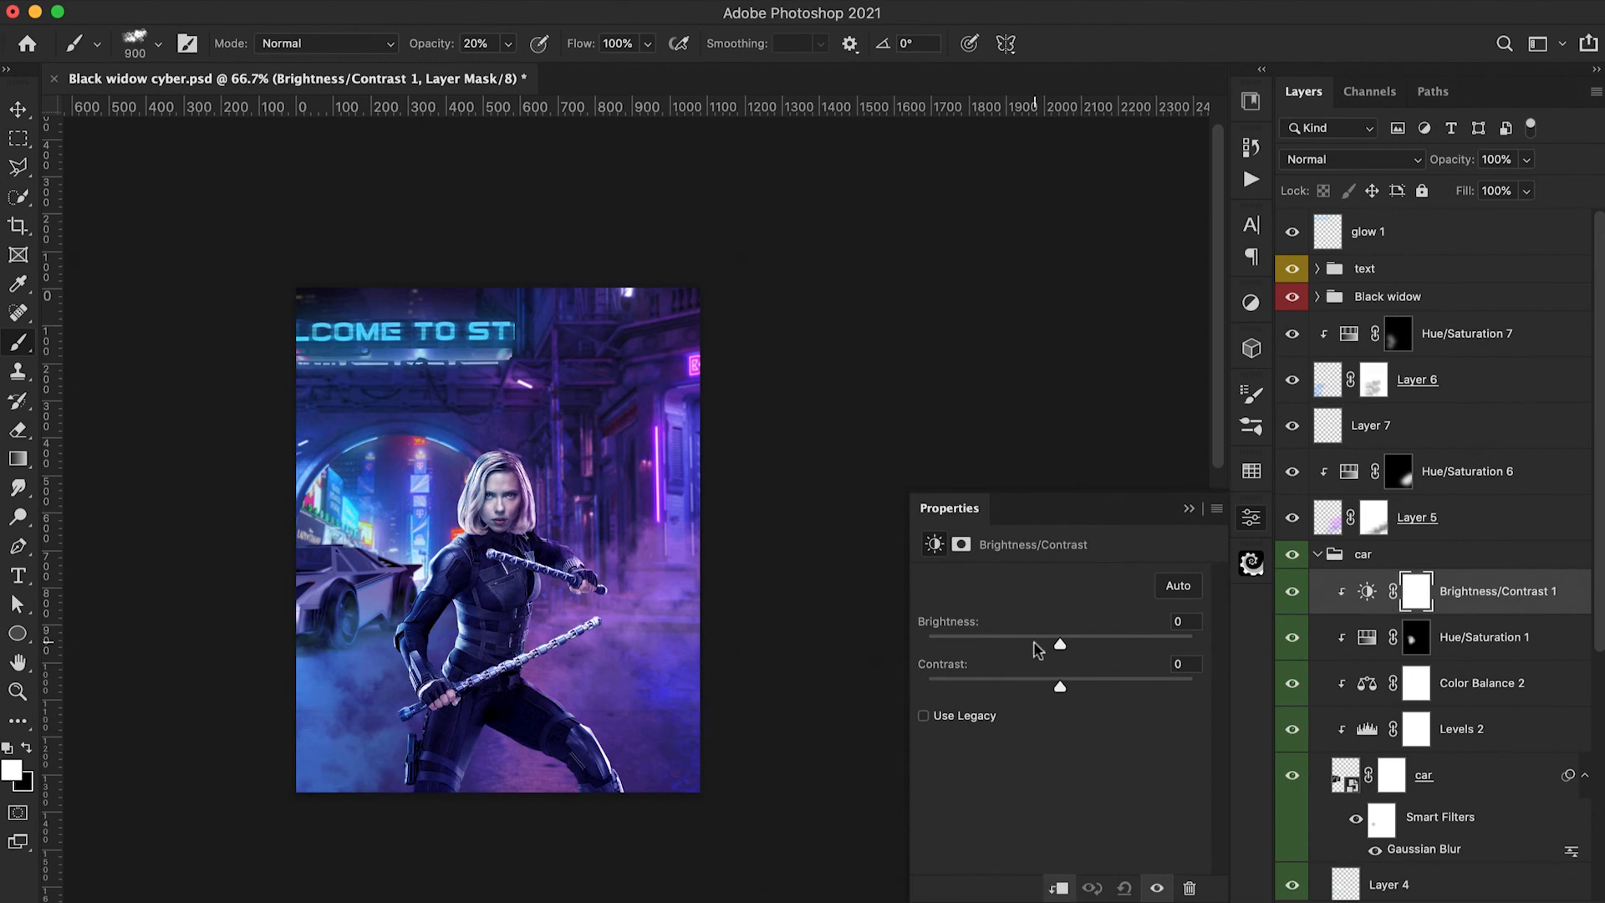
pyautogui.moveTo(1060, 643); pyautogui.dragTo(1121, 710)
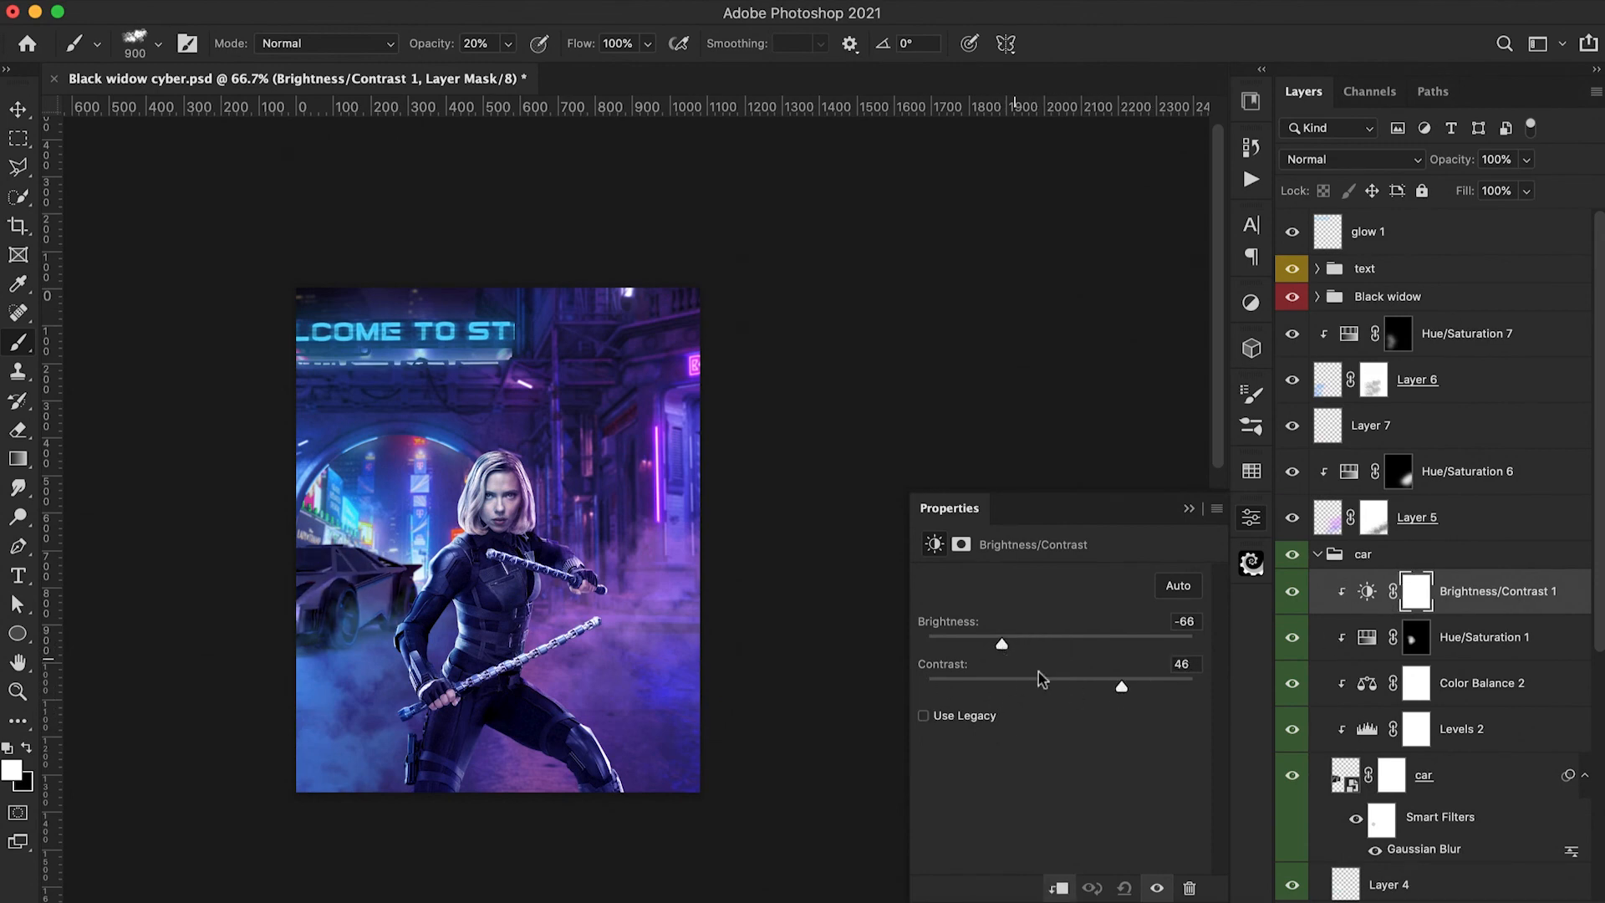
pyautogui.moveTo(1001, 644); pyautogui.dragTo(1029, 647)
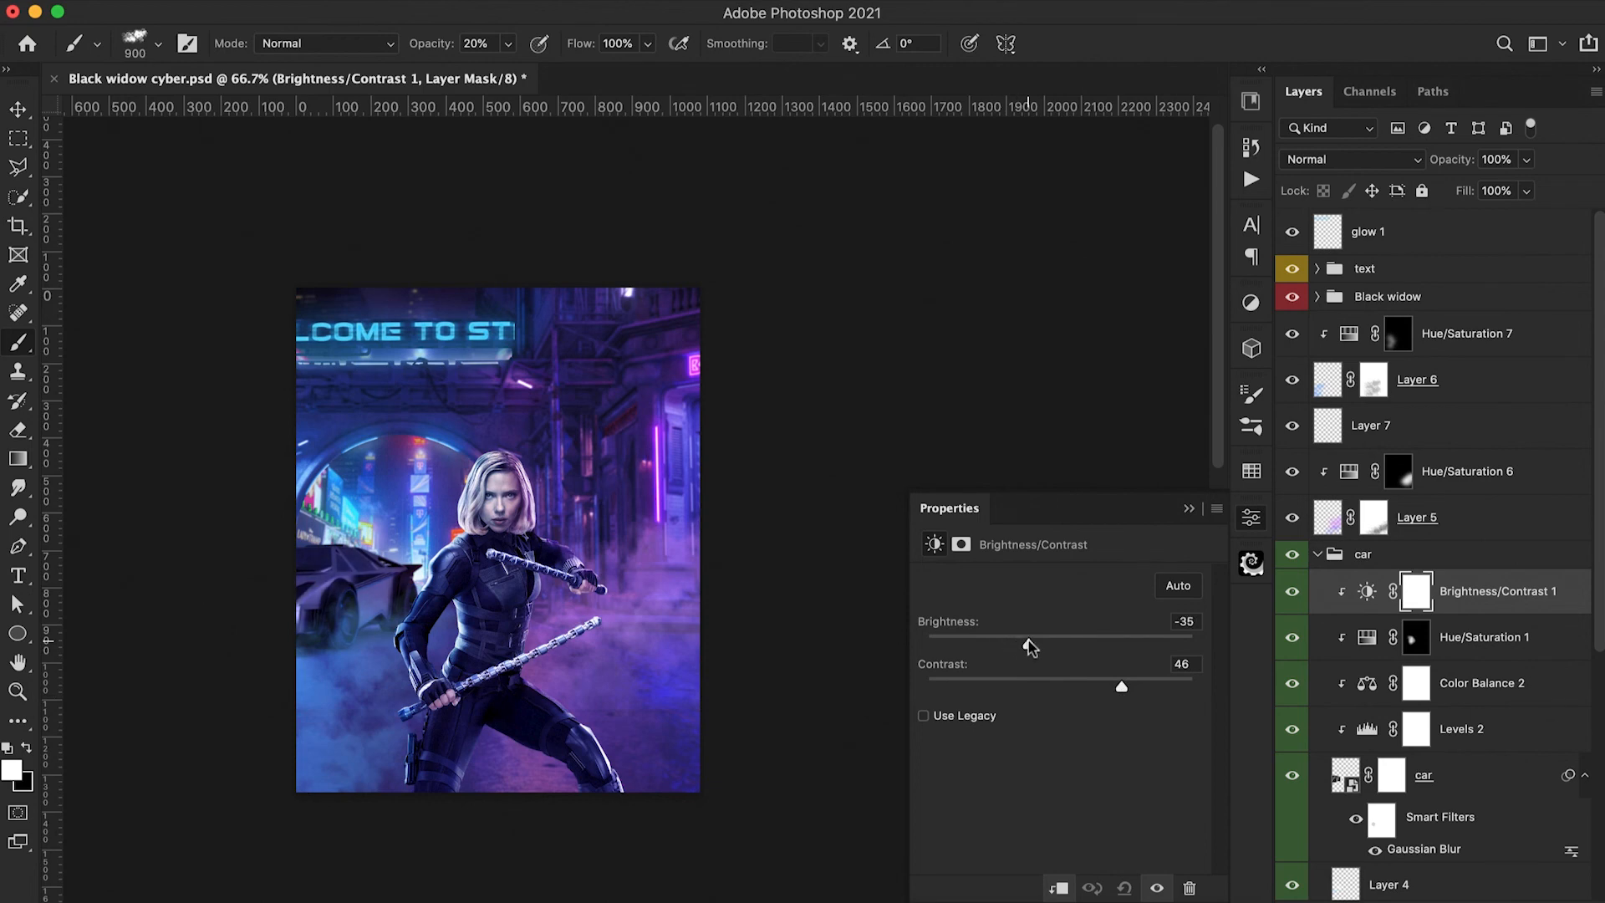
pyautogui.click(1188, 507)
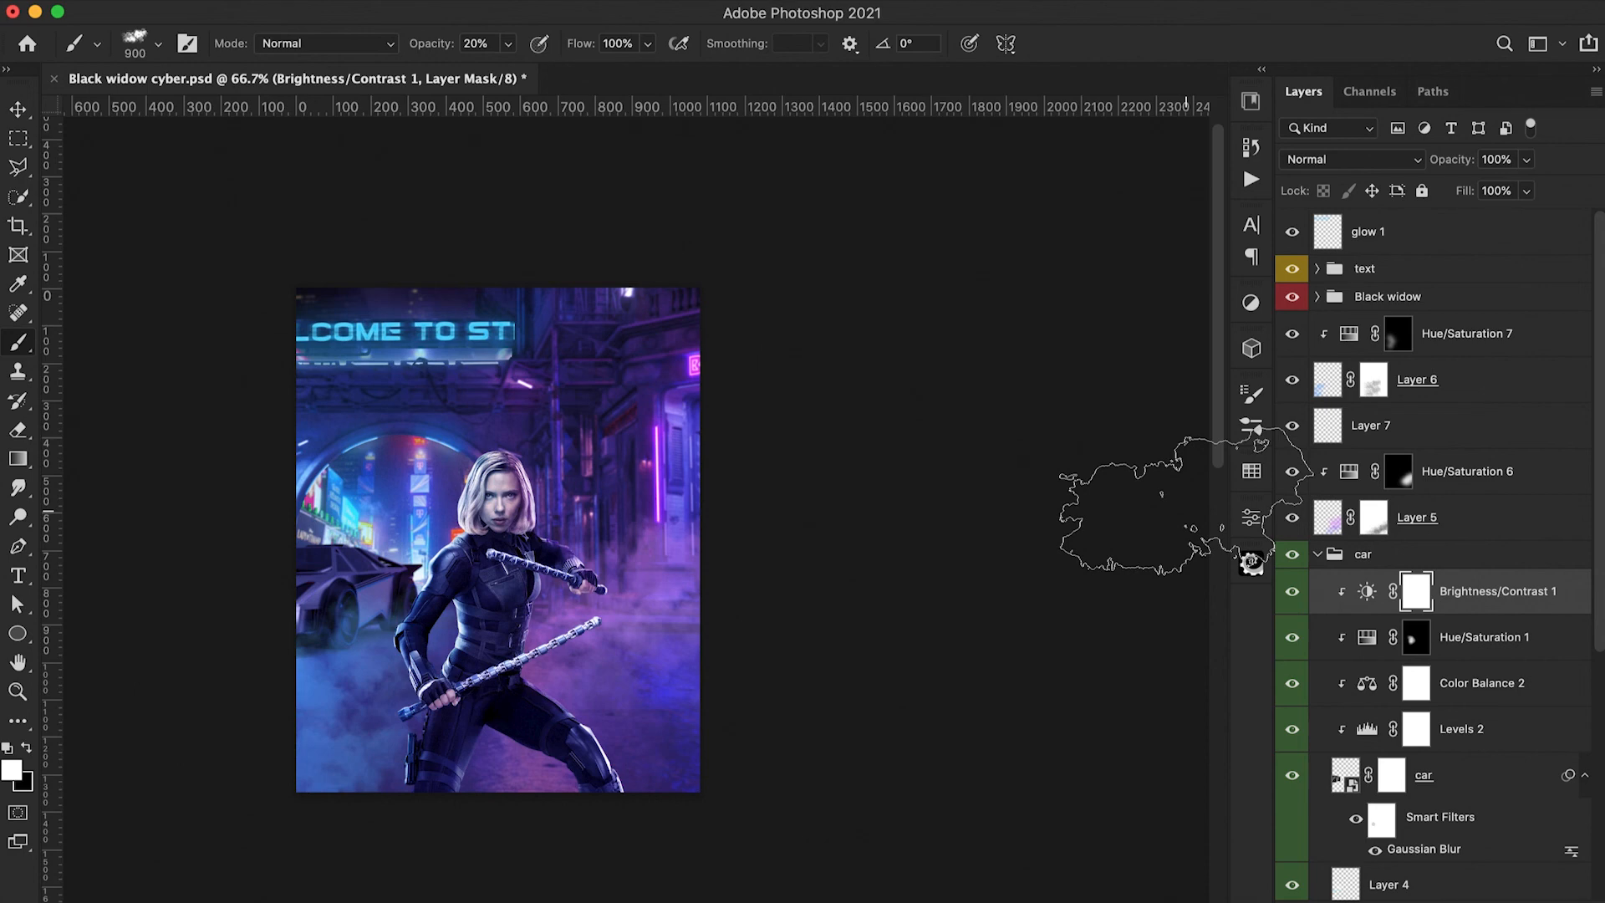
# Start a Camera Raw grade of the whole poster with temperature -9, tint +9, contrast +9 and shadows -9
pyautogui.press('super+shift+a')
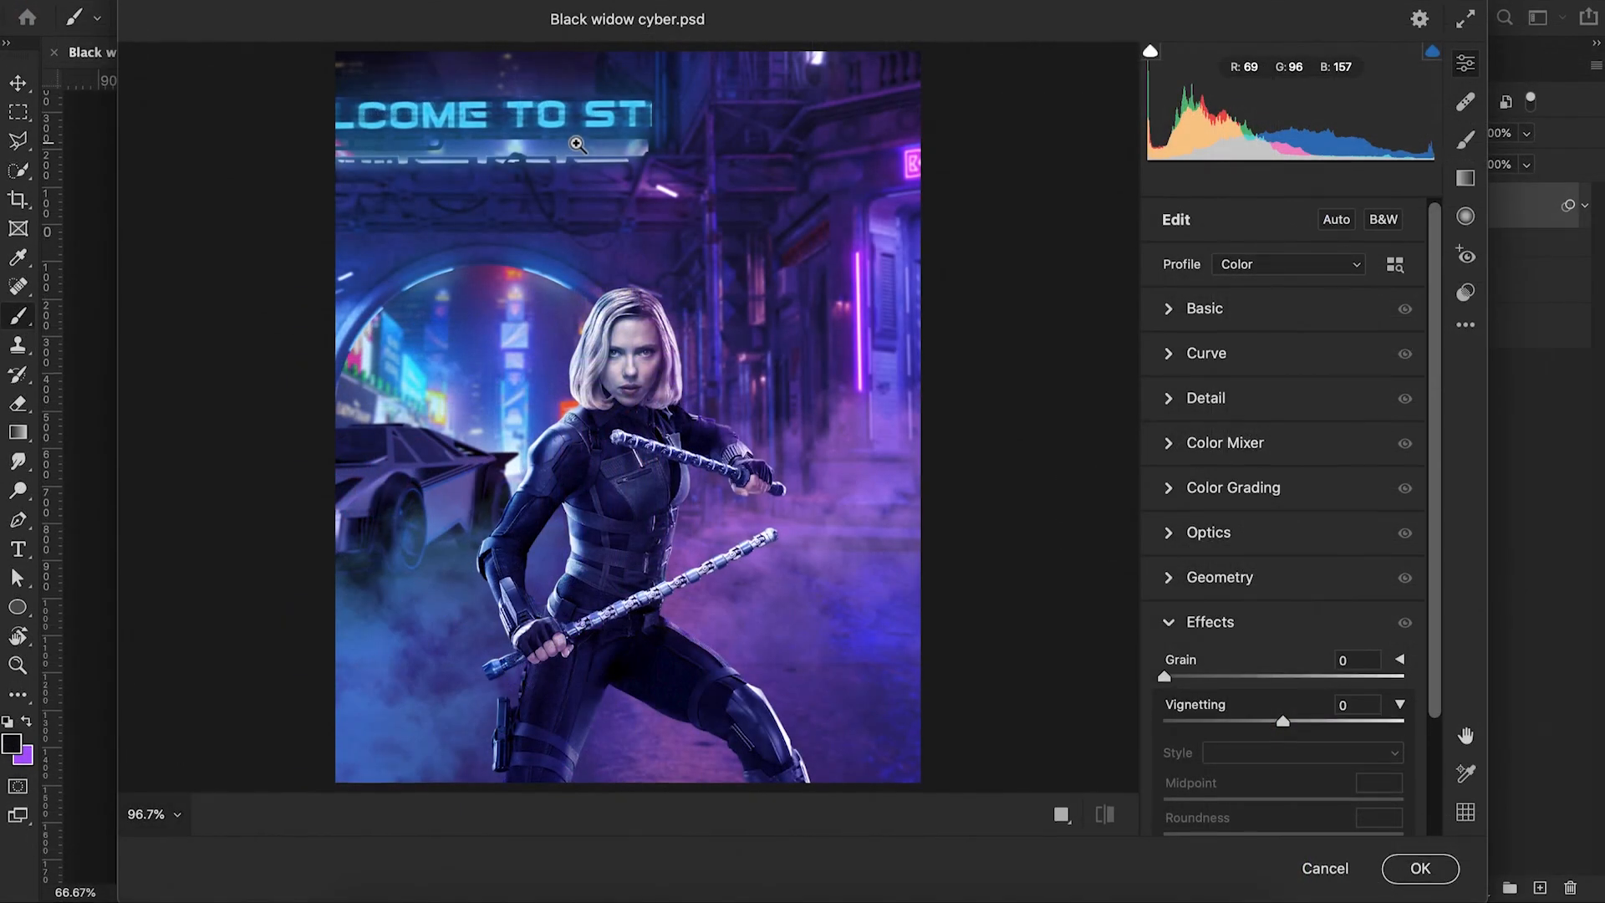
pyautogui.press('super+minus')
pyautogui.click(1180, 315)
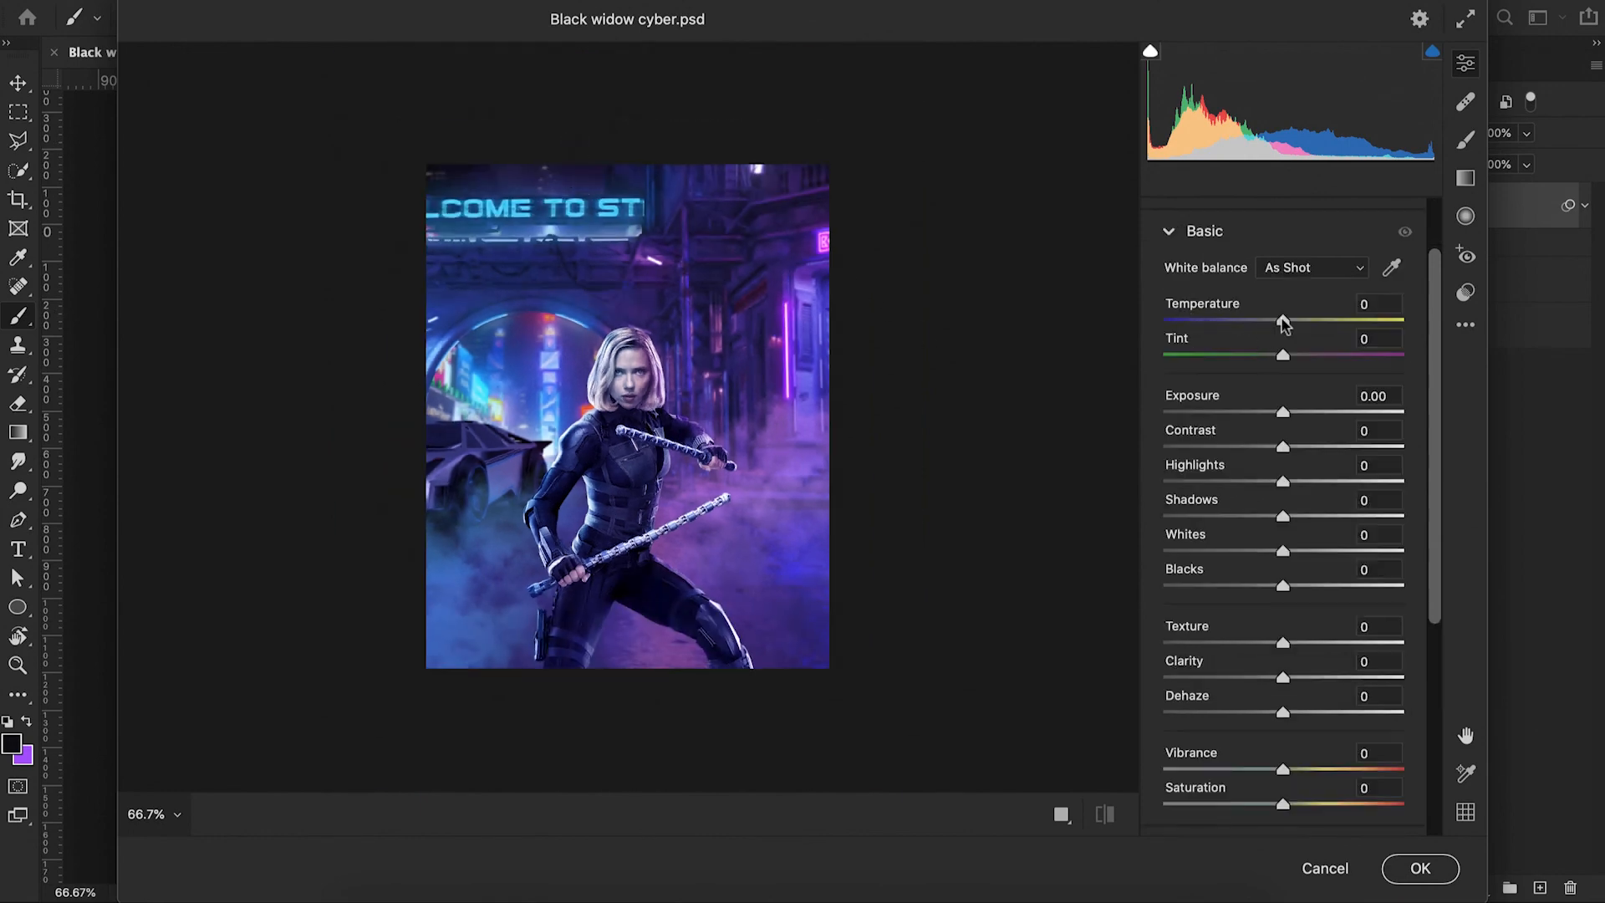
pyautogui.moveTo(1282, 321); pyautogui.dragTo(1293, 356)
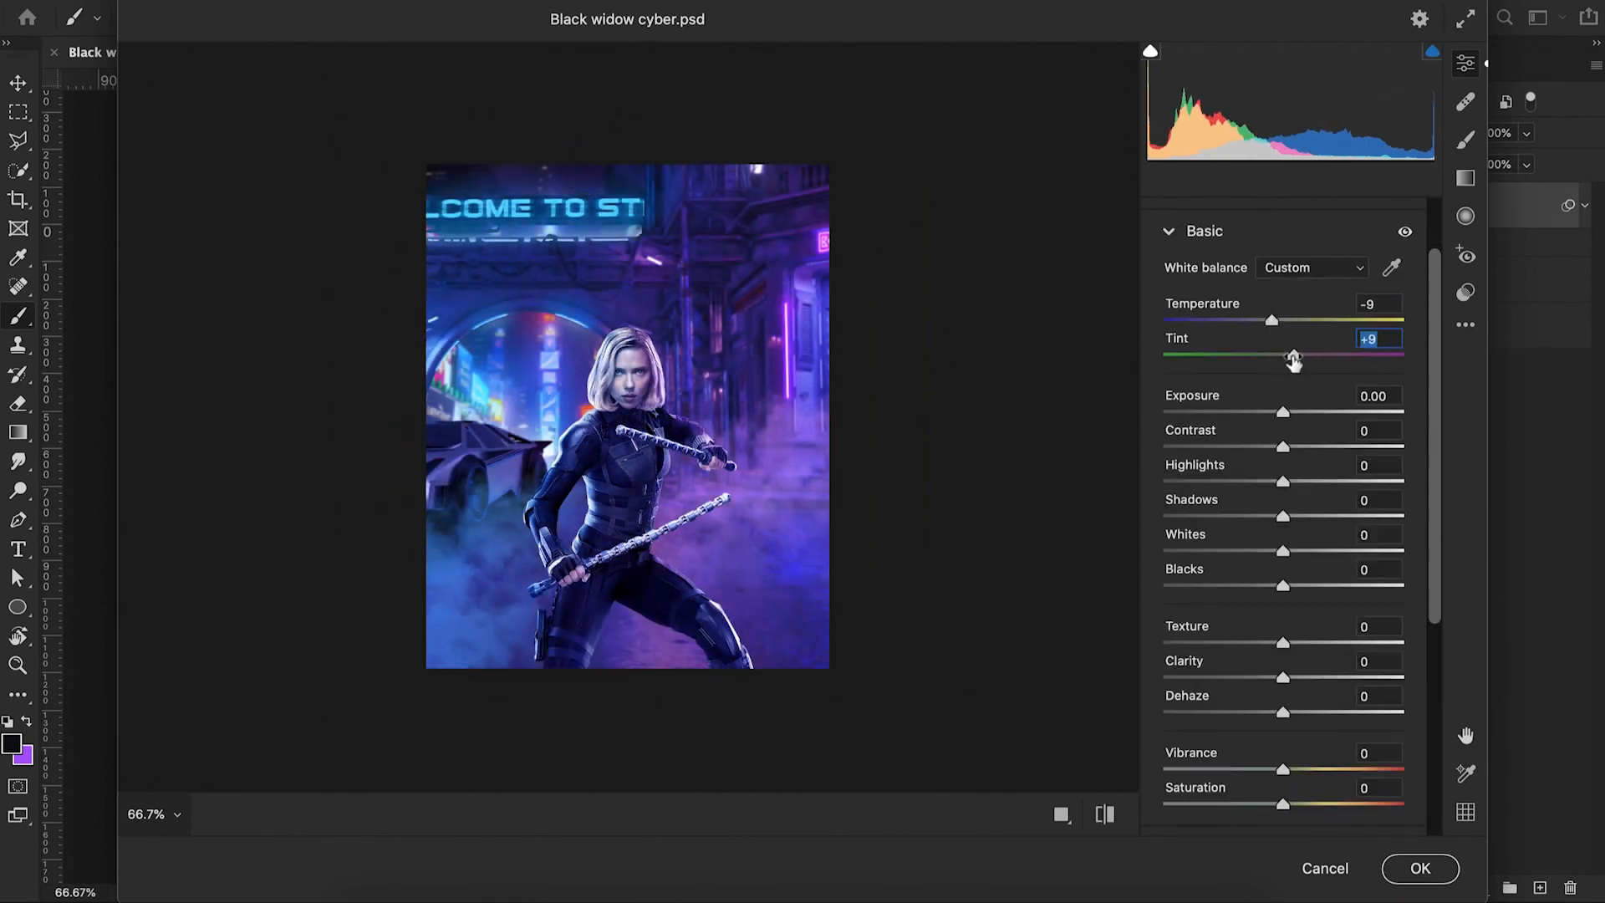
pyautogui.moveTo(1283, 447); pyautogui.dragTo(1296, 450)
pyautogui.moveTo(1284, 517); pyautogui.dragTo(1273, 520)
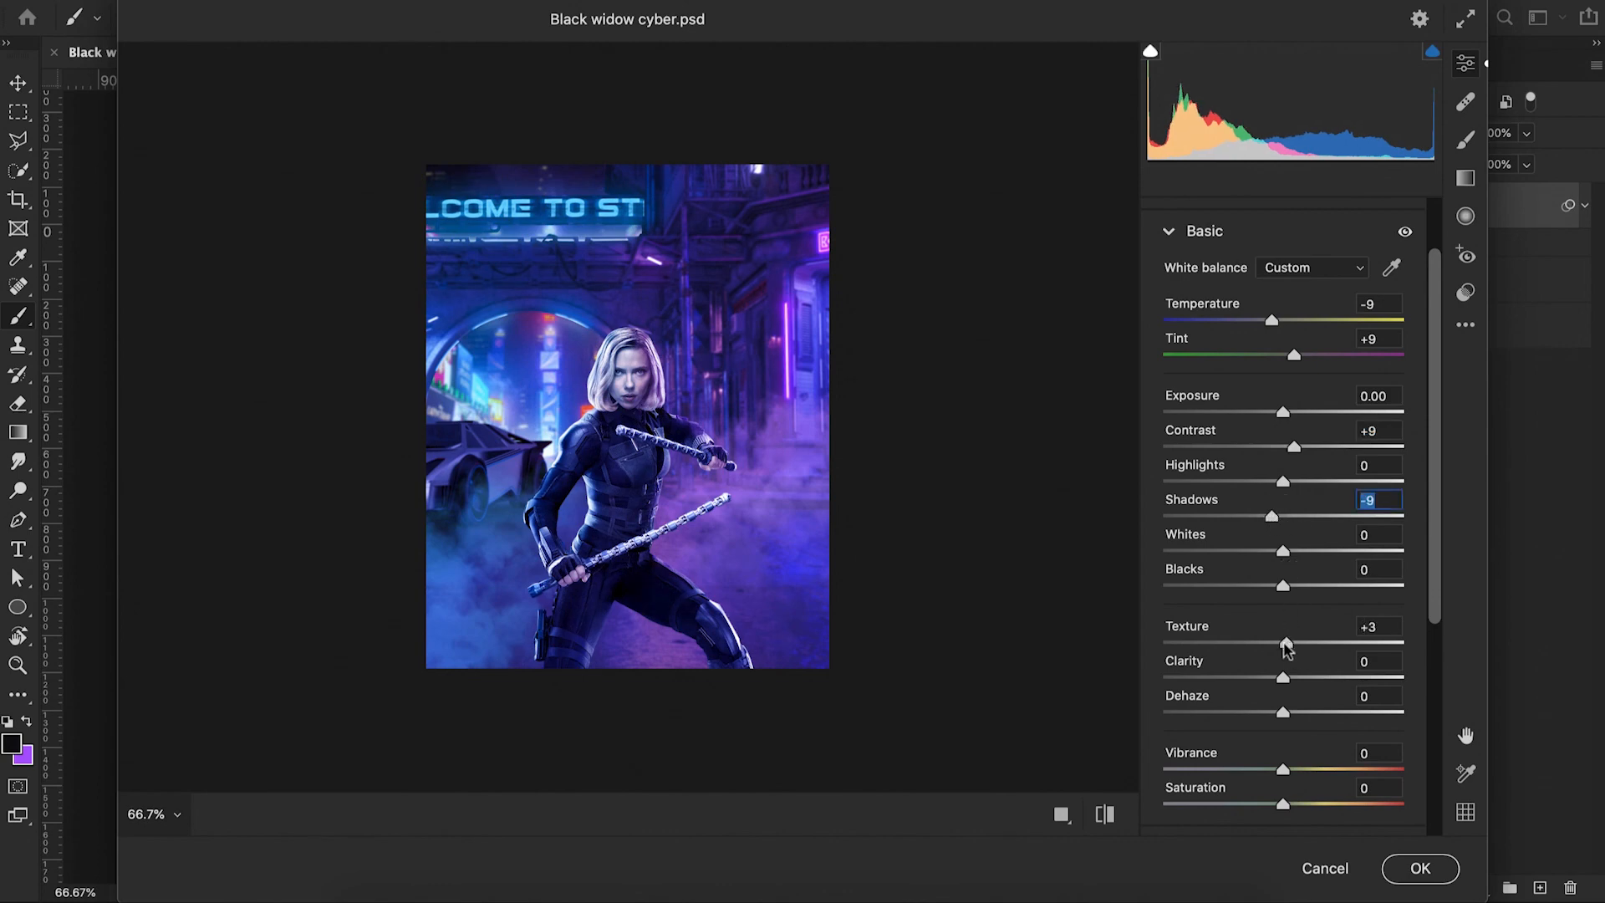
# Set texture to +15, clarity to +11, dehaze to -7 and vibrance to +13 in the basic adjustments
pyautogui.moveTo(1285, 645); pyautogui.dragTo(1301, 643)
pyautogui.moveTo(1283, 712)
pyautogui.mouseDown()
pyautogui.moveTo(1296, 677)
pyautogui.moveTo(1299, 699)
pyautogui.mouseUp()
pyautogui.scroll(-1, 1301, 709)
pyautogui.scroll(-2, 1334, 576)
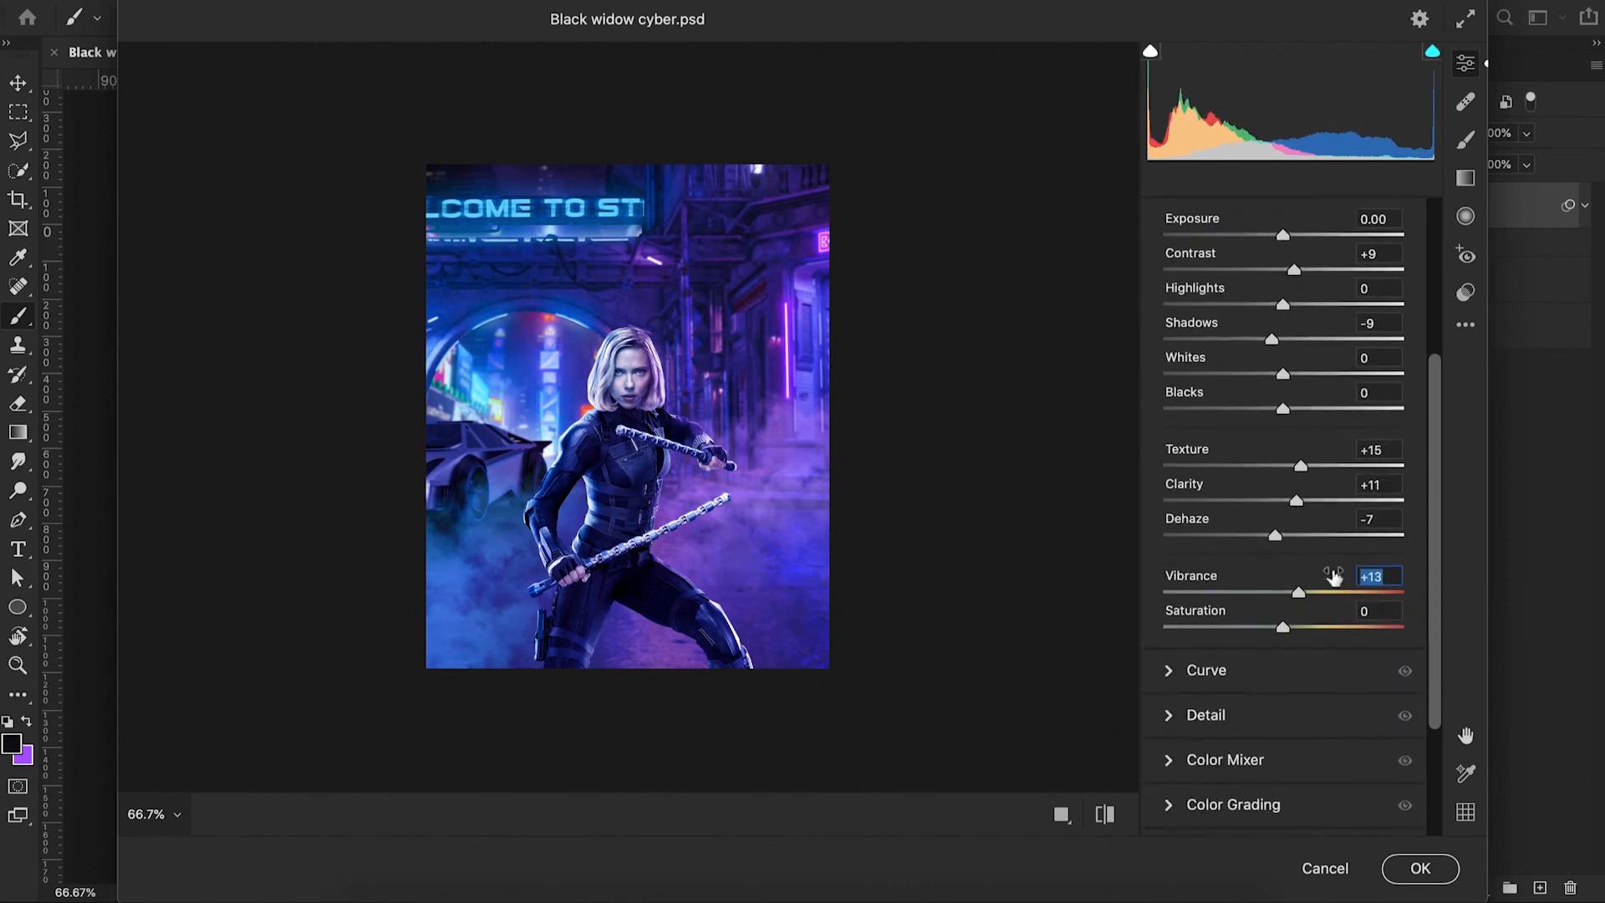
pyautogui.scroll(2, 1332, 568)
pyautogui.scroll(-4, 1332, 569)
# Set the detail sharpening to 21 with masking at 71
pyautogui.click(1171, 576)
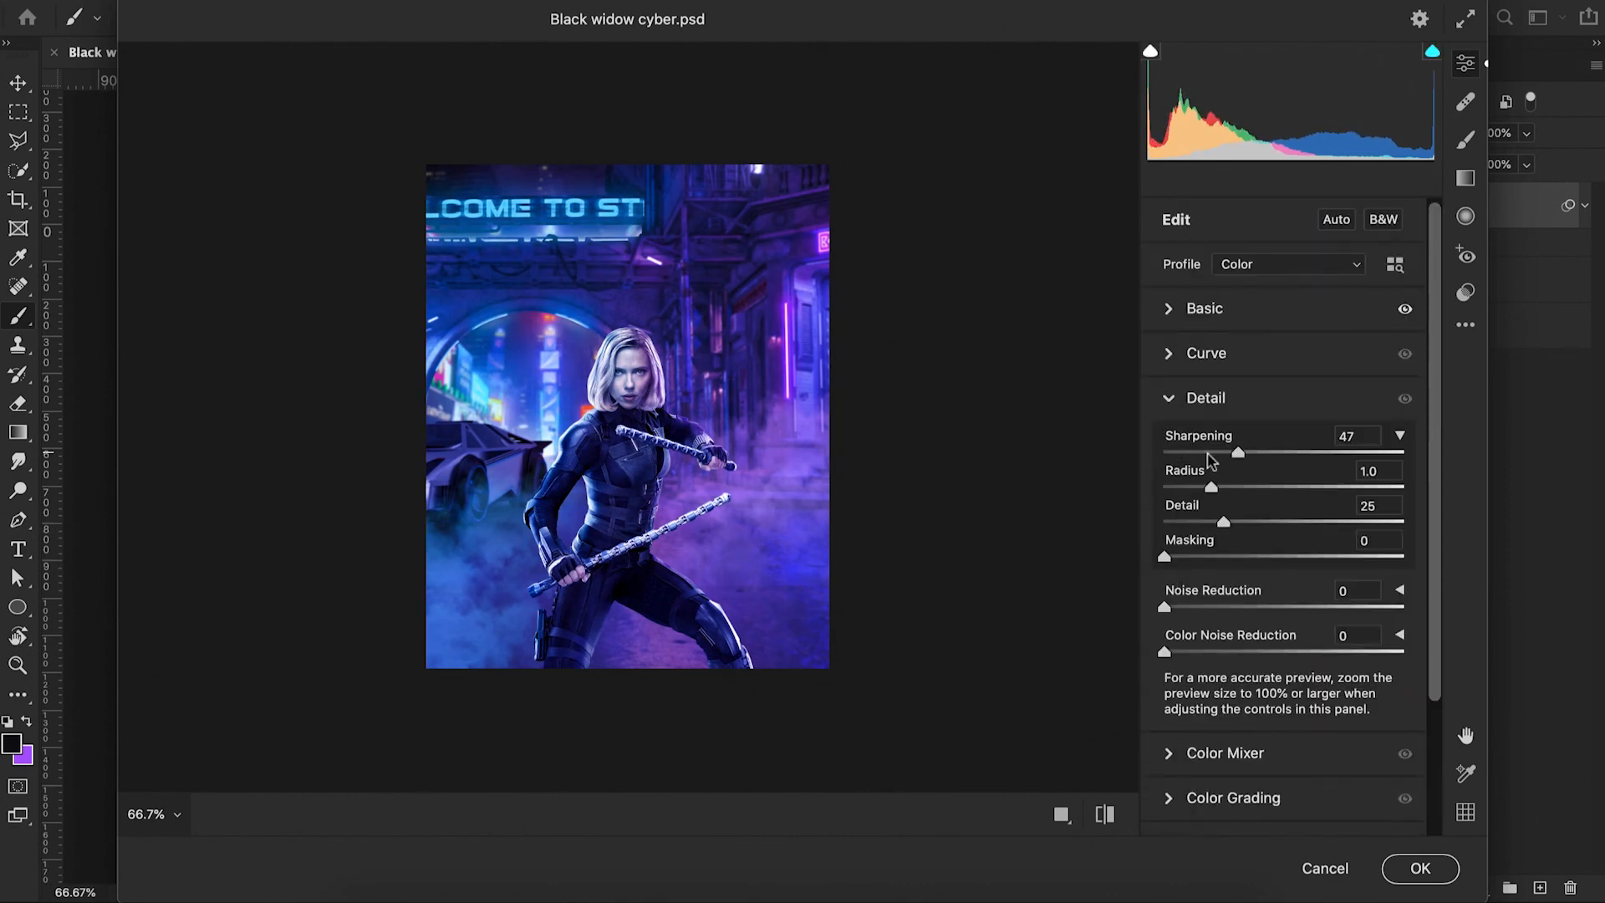
pyautogui.moveTo(1237, 459); pyautogui.dragTo(1197, 455)
pyautogui.moveTo(1164, 557); pyautogui.dragTo(1337, 592)
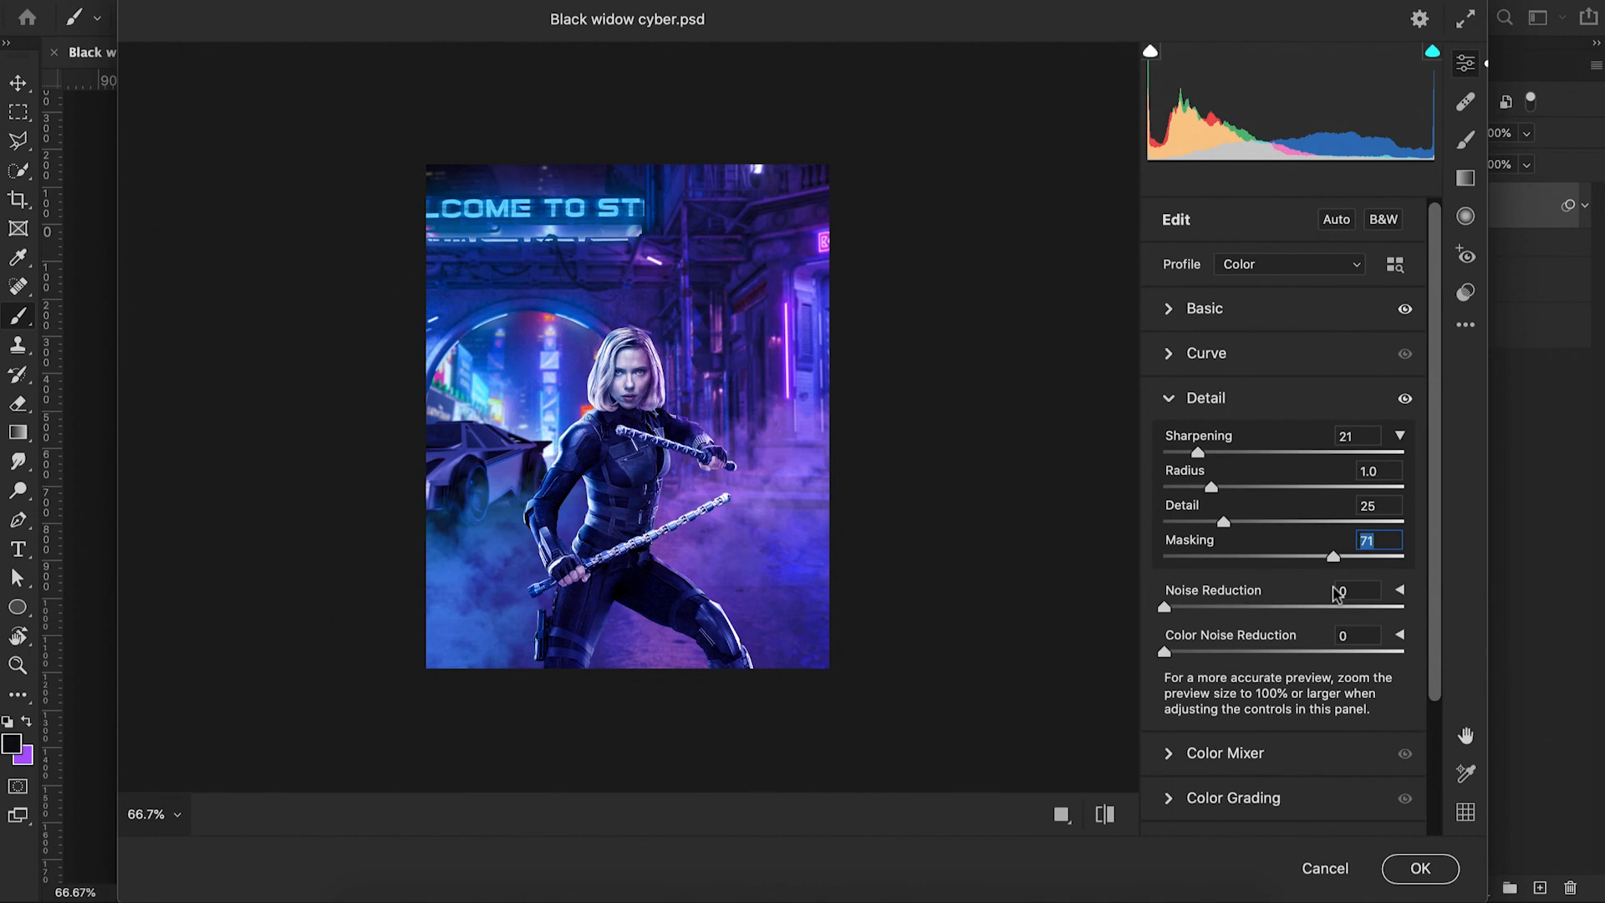
# Set the Color Mixer luminance to magentas +27, purples +22, aquas +15 and blues -10
pyautogui.scroll(-2, 1337, 592)
pyautogui.click(1225, 647)
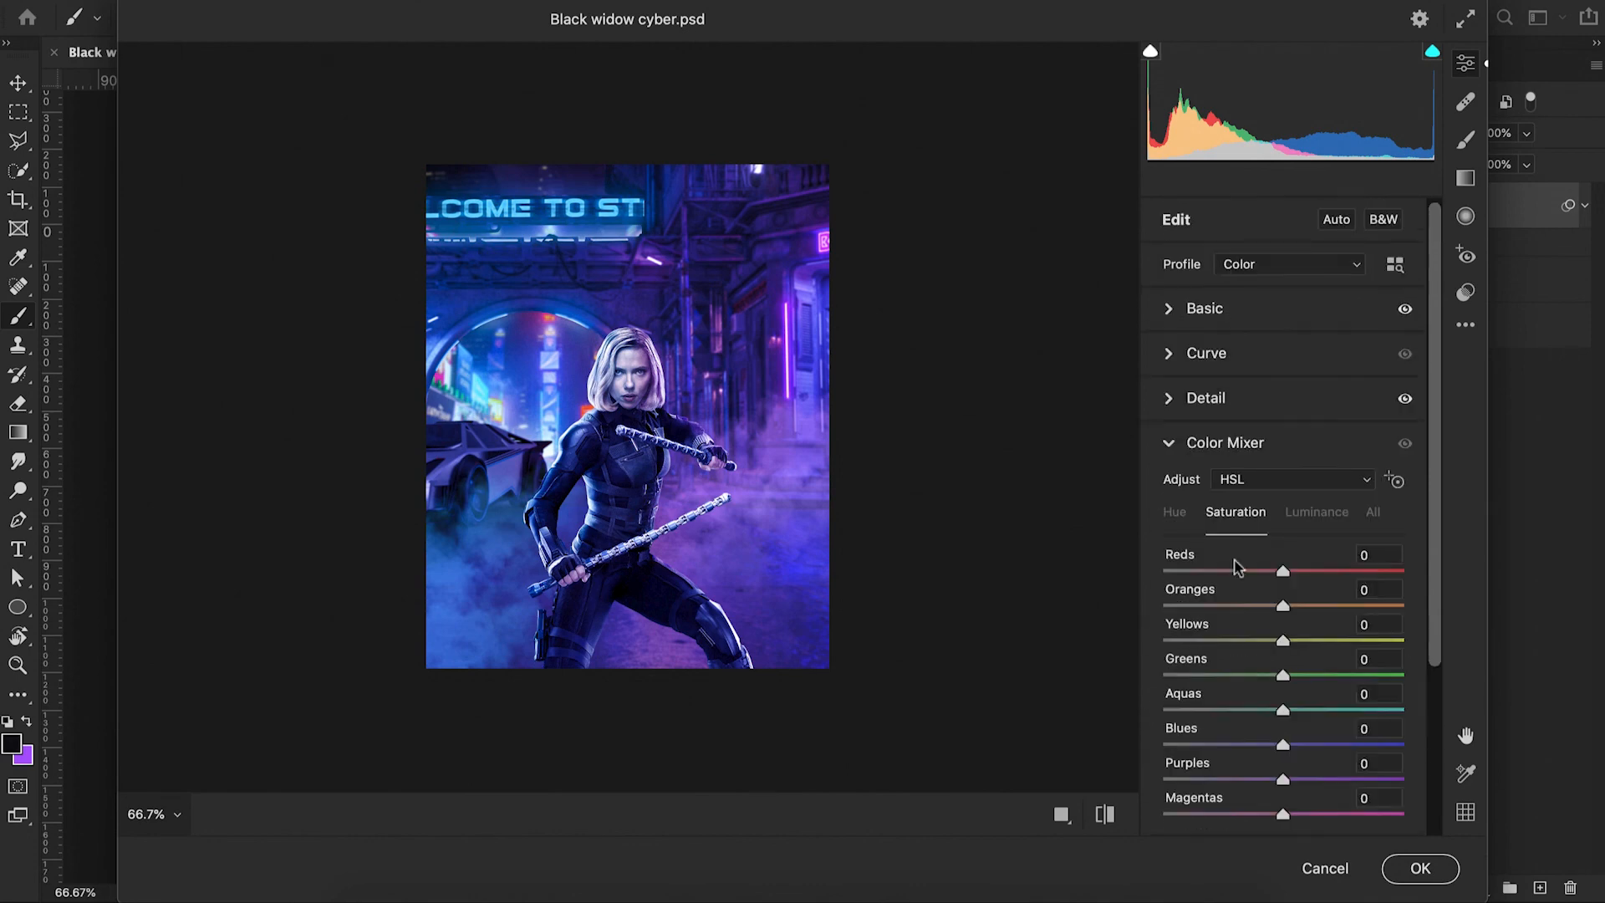
pyautogui.click(1300, 516)
pyautogui.moveTo(1283, 813); pyautogui.dragTo(1310, 776)
pyautogui.scroll(-4, 1253, 589)
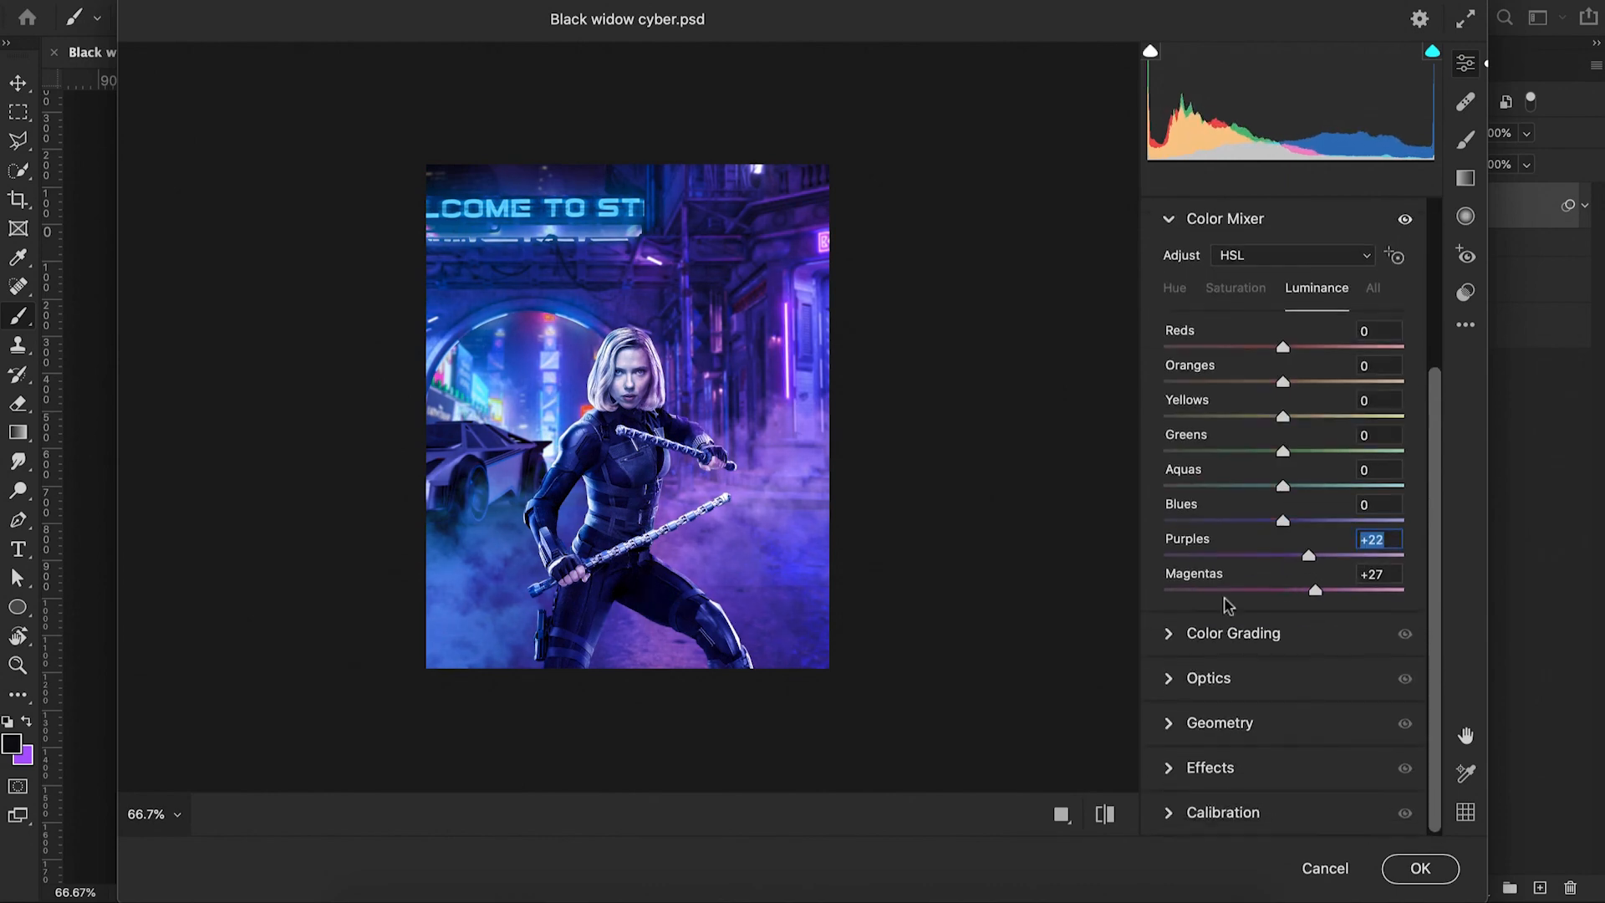
pyautogui.moveTo(1283, 485); pyautogui.dragTo(1271, 527)
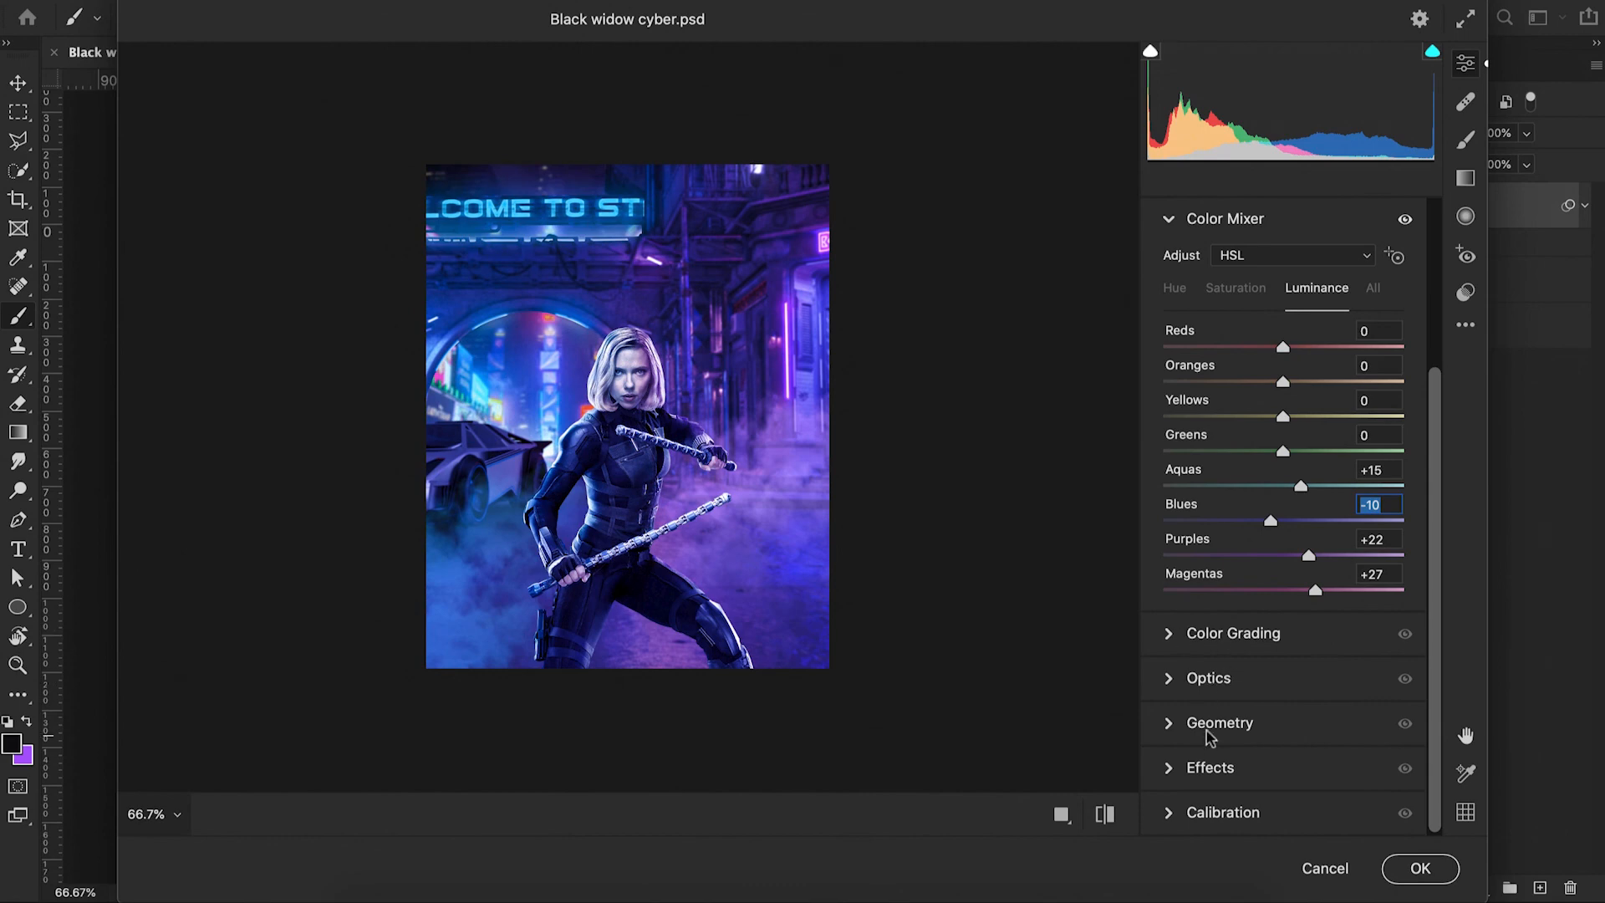
# Add grain 6 and a -32 vignette with highlights 100 and reduced feather, and compare the graded Layer 9 on and off
pyautogui.click(1172, 768)
pyautogui.moveTo(1170, 533); pyautogui.dragTo(1178, 539)
pyautogui.moveTo(1282, 580); pyautogui.dragTo(1255, 587)
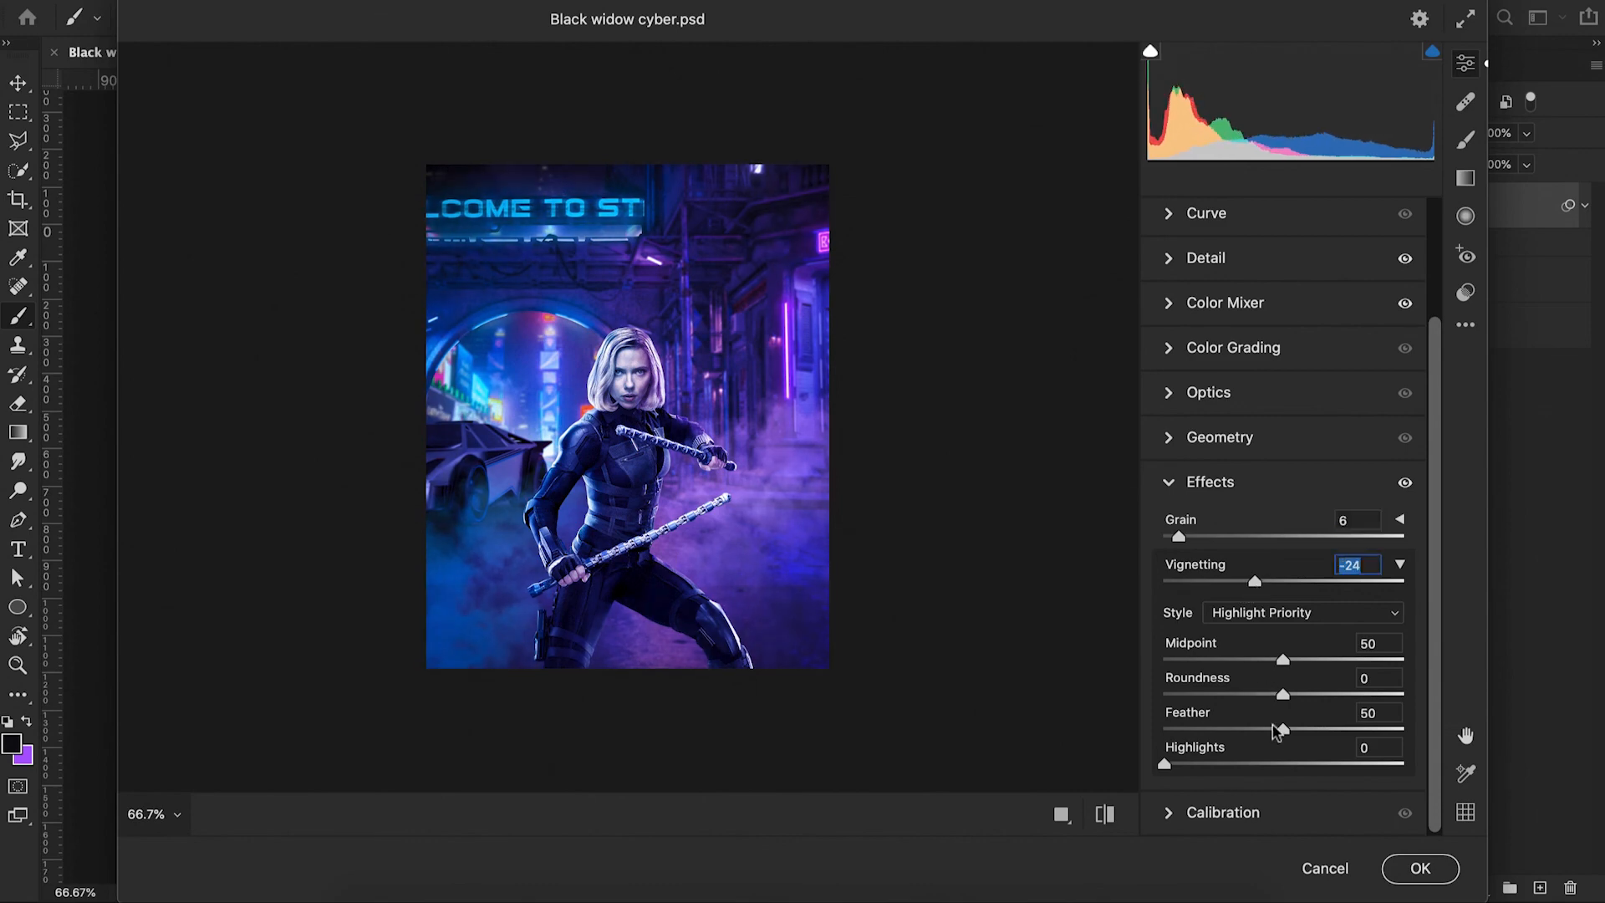
pyautogui.moveTo(1164, 764); pyautogui.dragTo(1404, 767)
pyautogui.moveTo(1282, 729); pyautogui.dragTo(1347, 700)
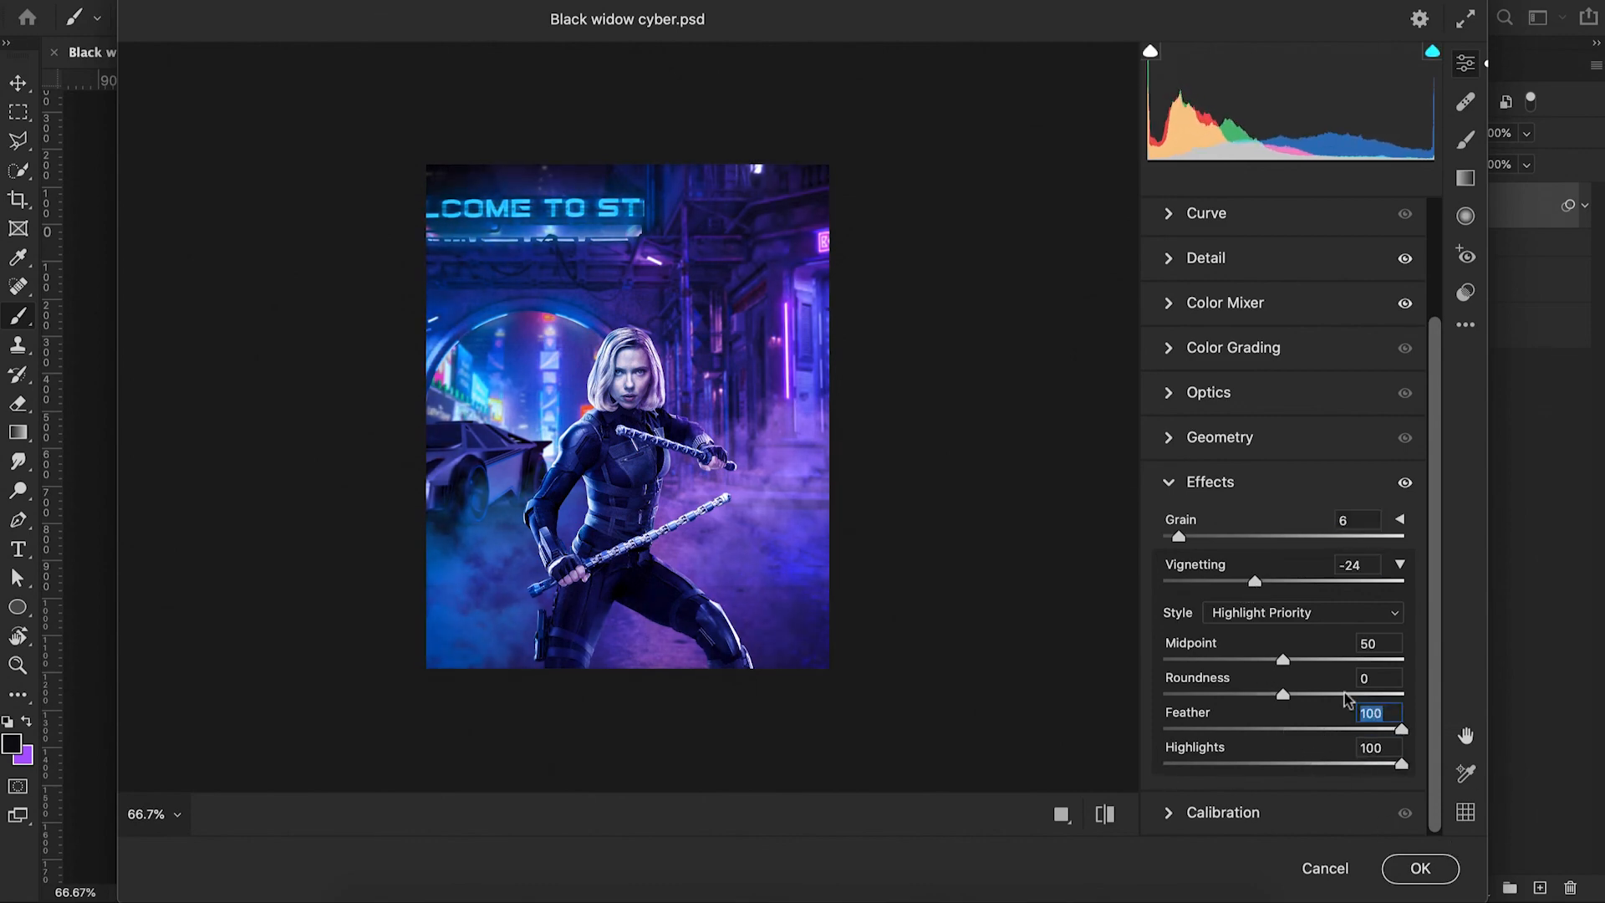
pyautogui.moveTo(1254, 586); pyautogui.dragTo(1245, 583)
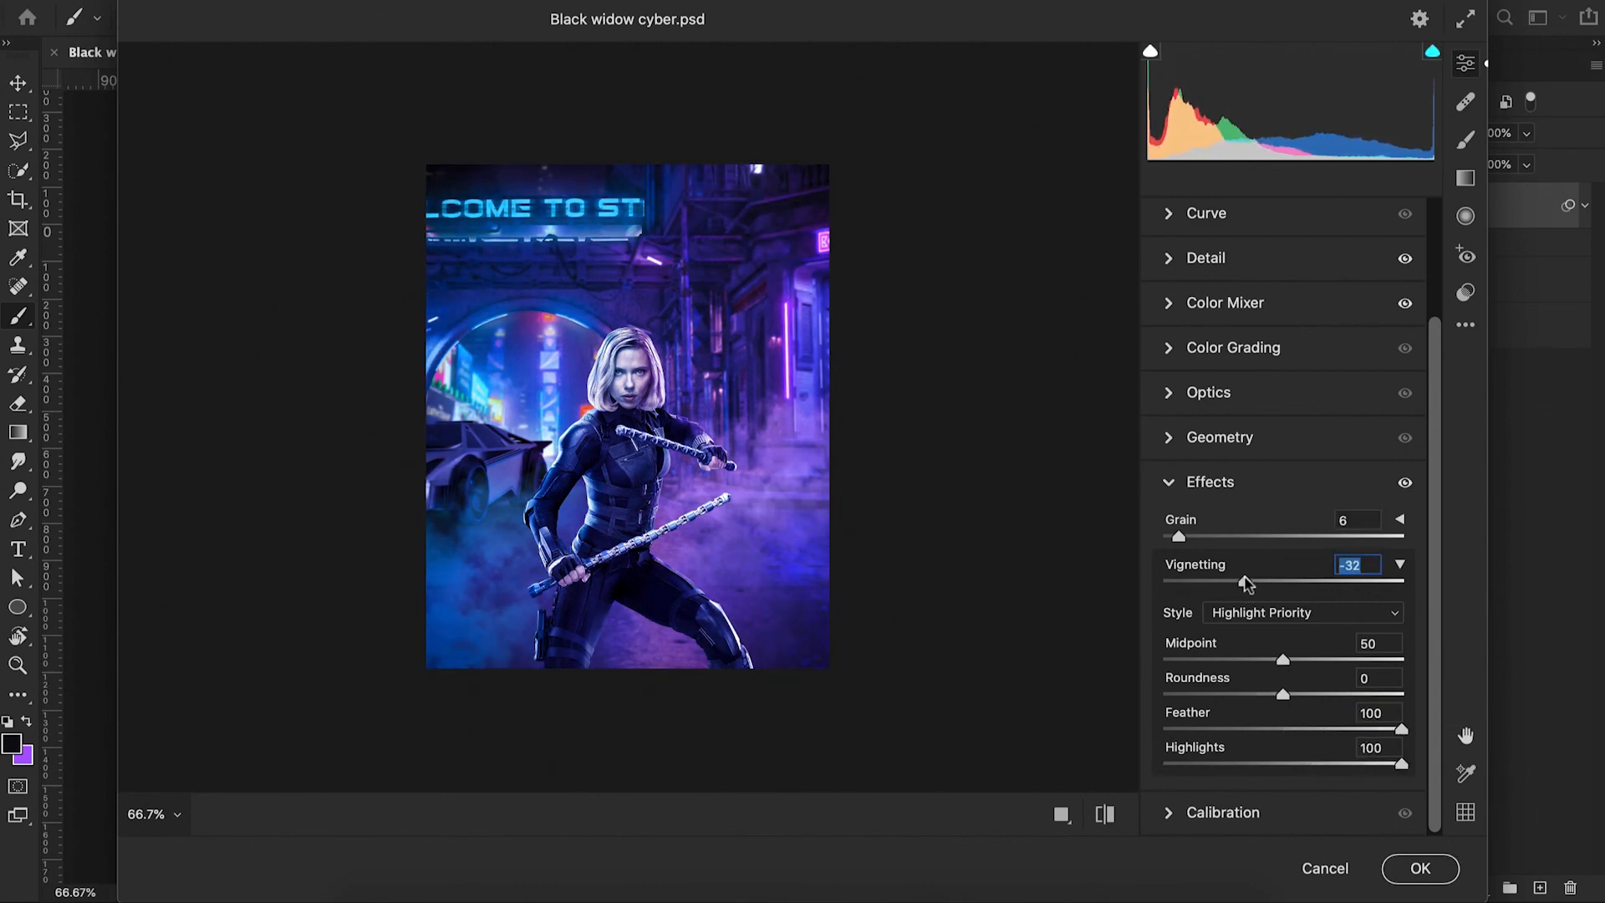
pyautogui.moveTo(1400, 728); pyautogui.dragTo(1302, 728)
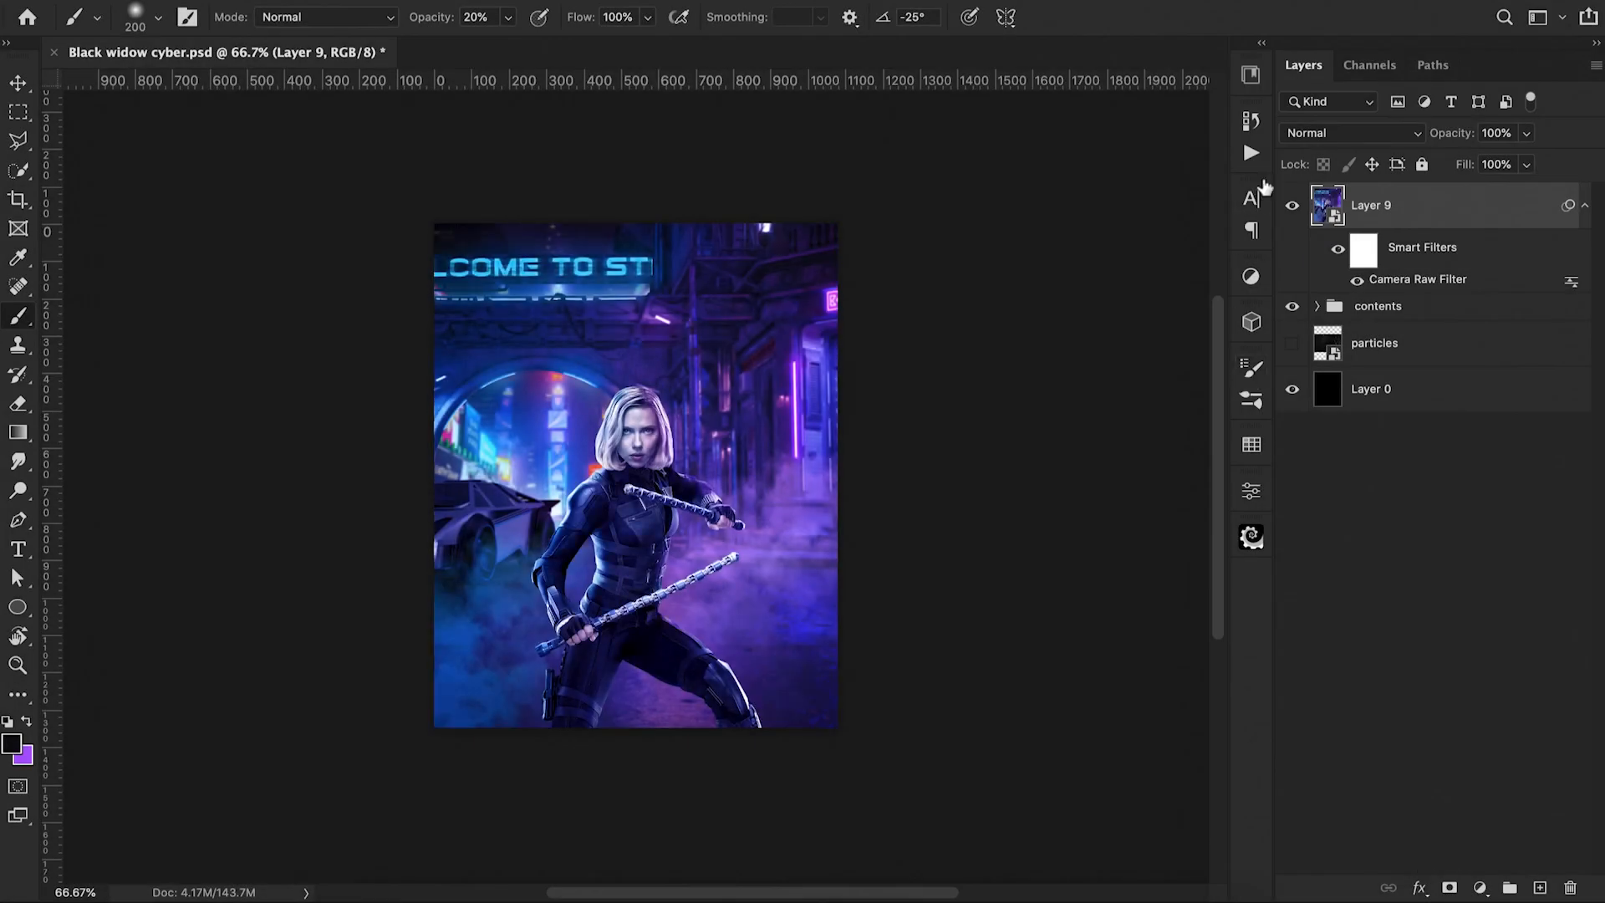
pyautogui.click(1292, 206)
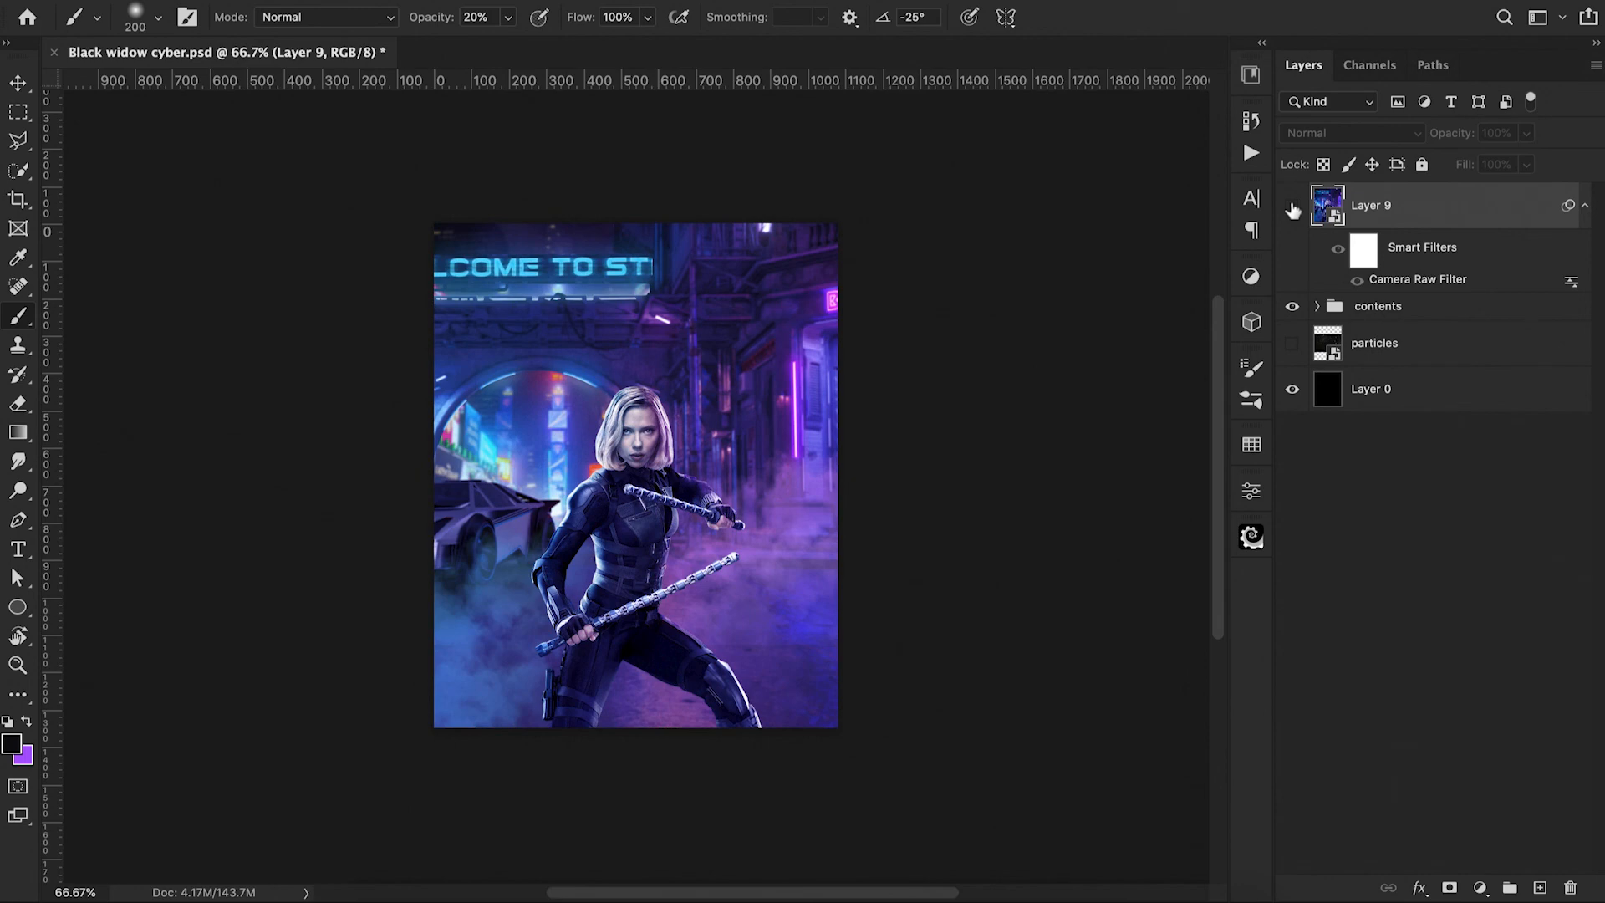
pyautogui.click(1292, 207)
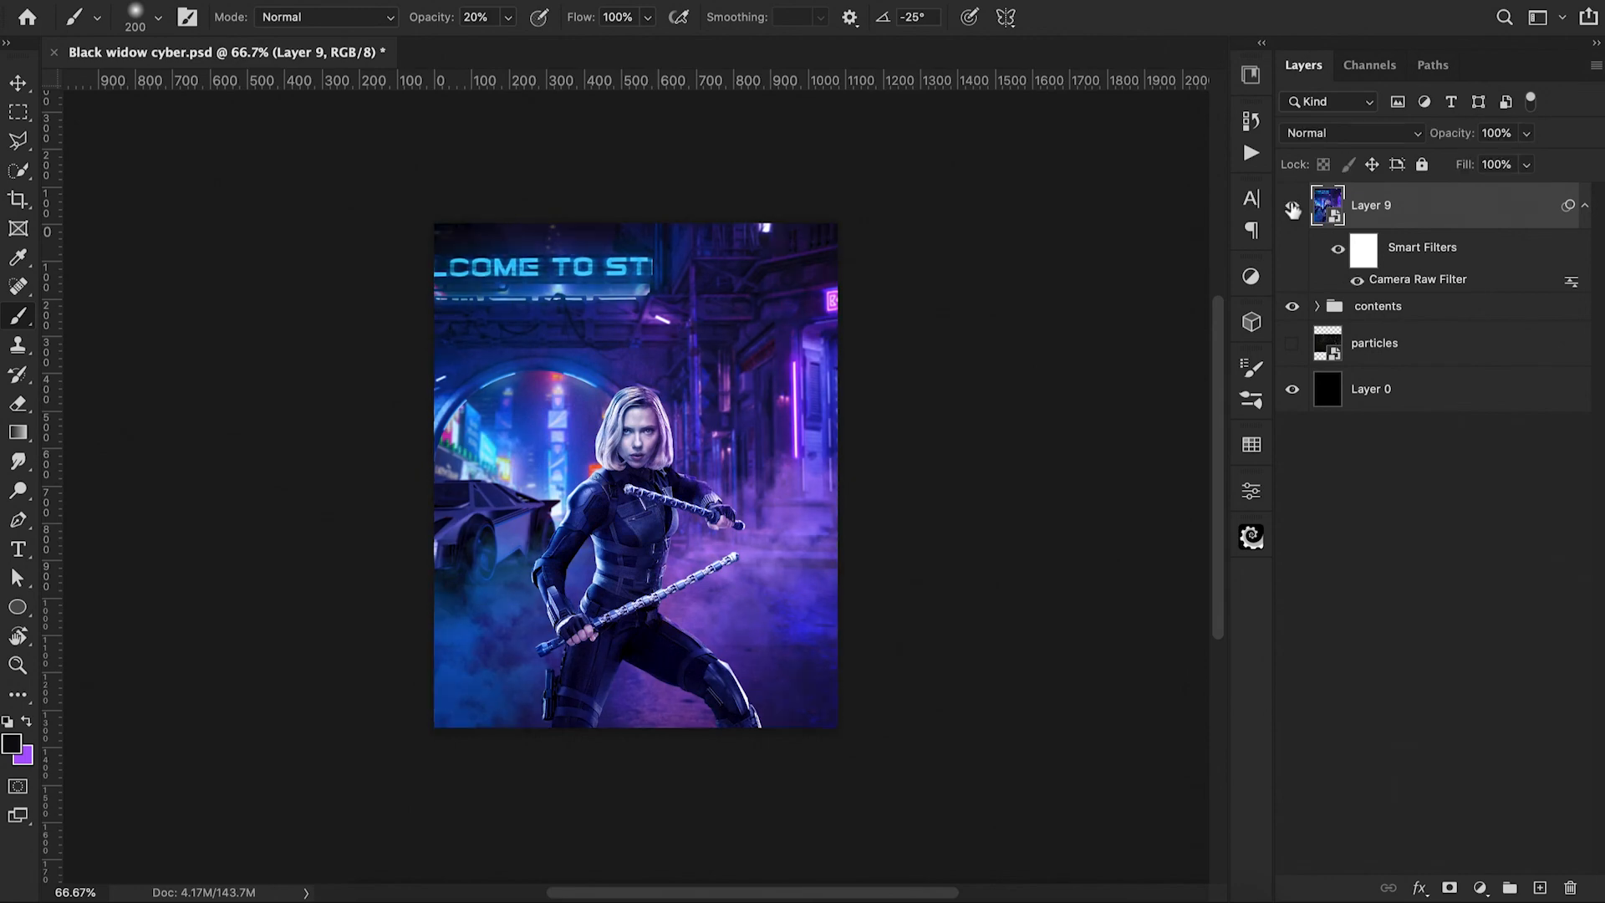